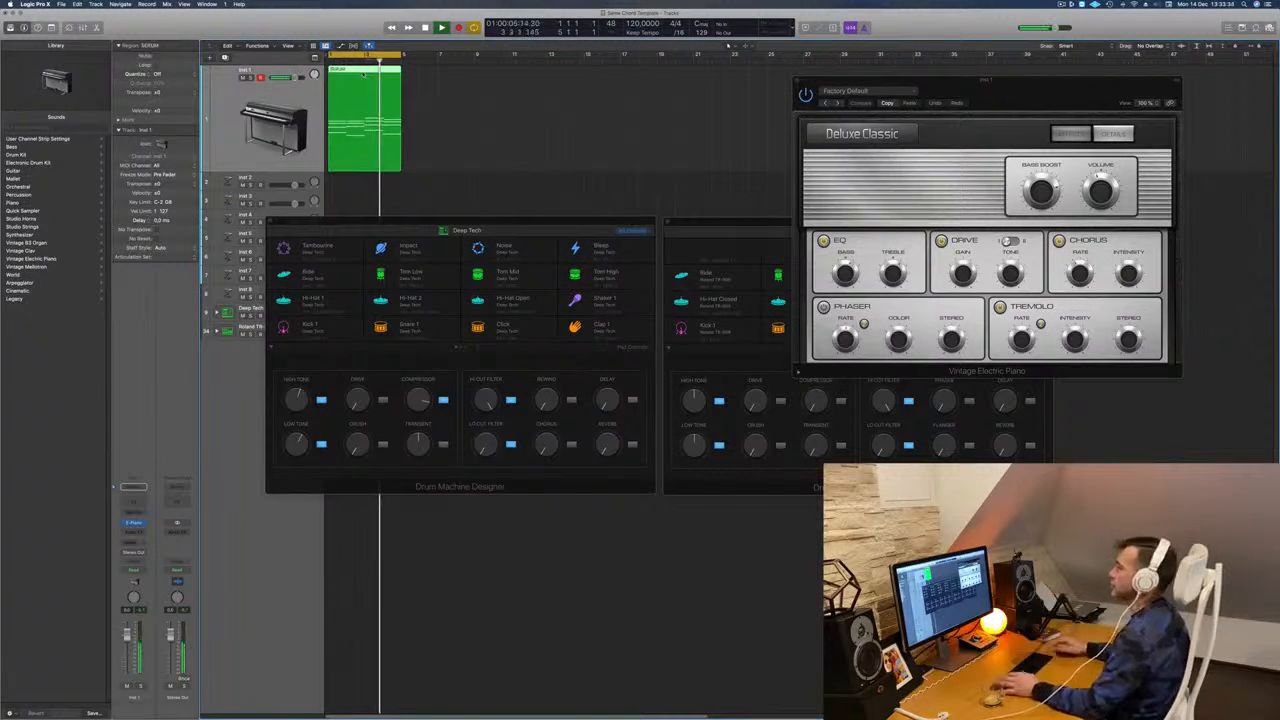
# Step: Replay the chord region from the start and reopen the first track's Vintage Electric Piano plug-in window clear of the arrangement
pyautogui.press('space')
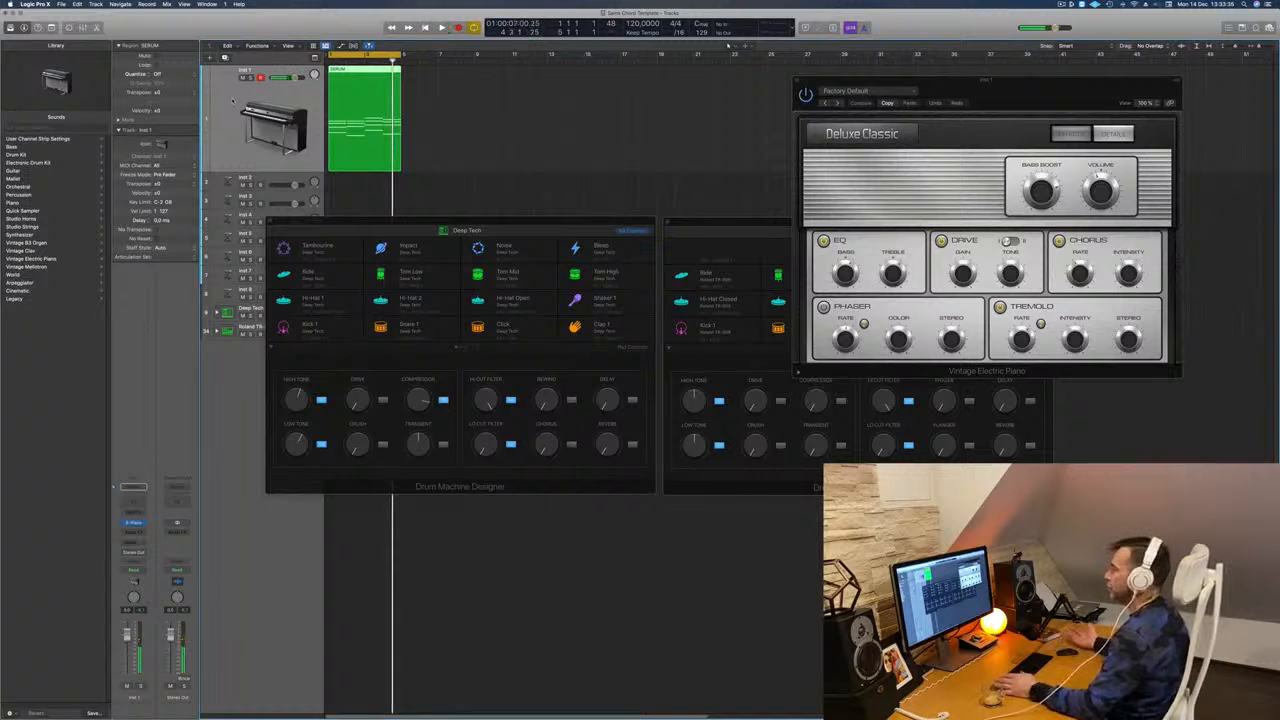
pyautogui.press('Return')
pyautogui.press('space')
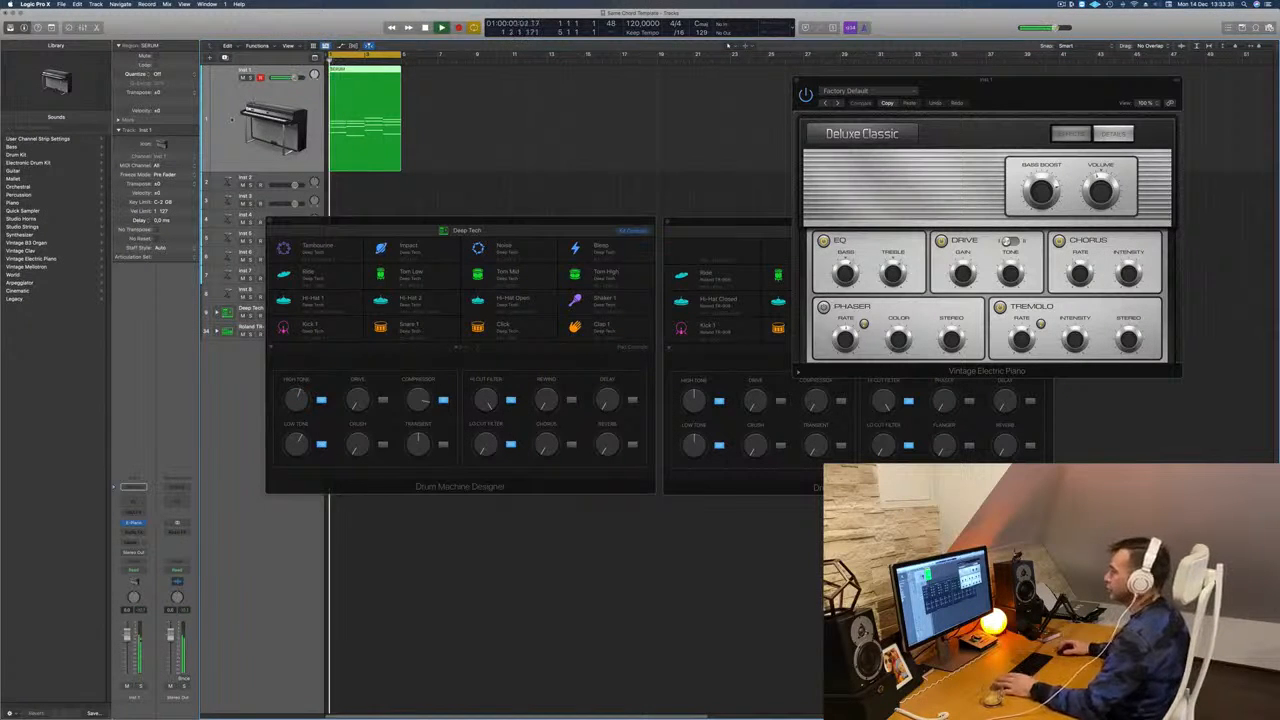
pyautogui.press('super+w')
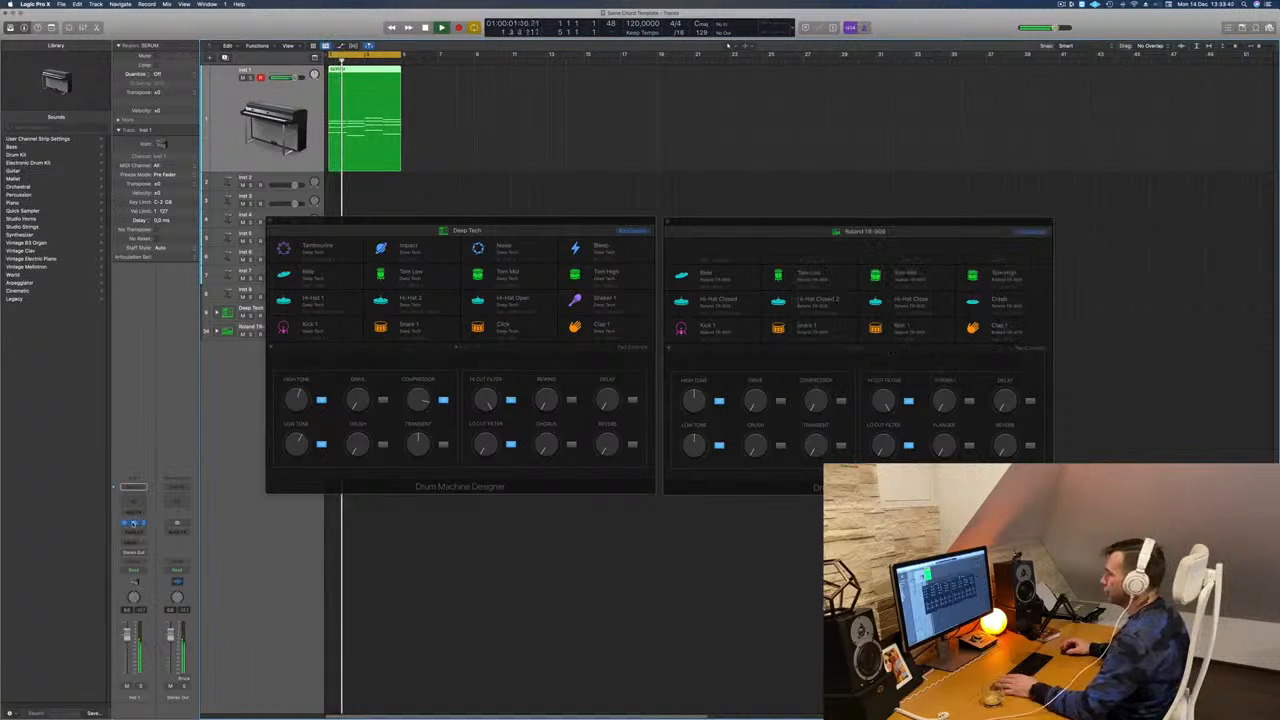
pyautogui.click(134, 523)
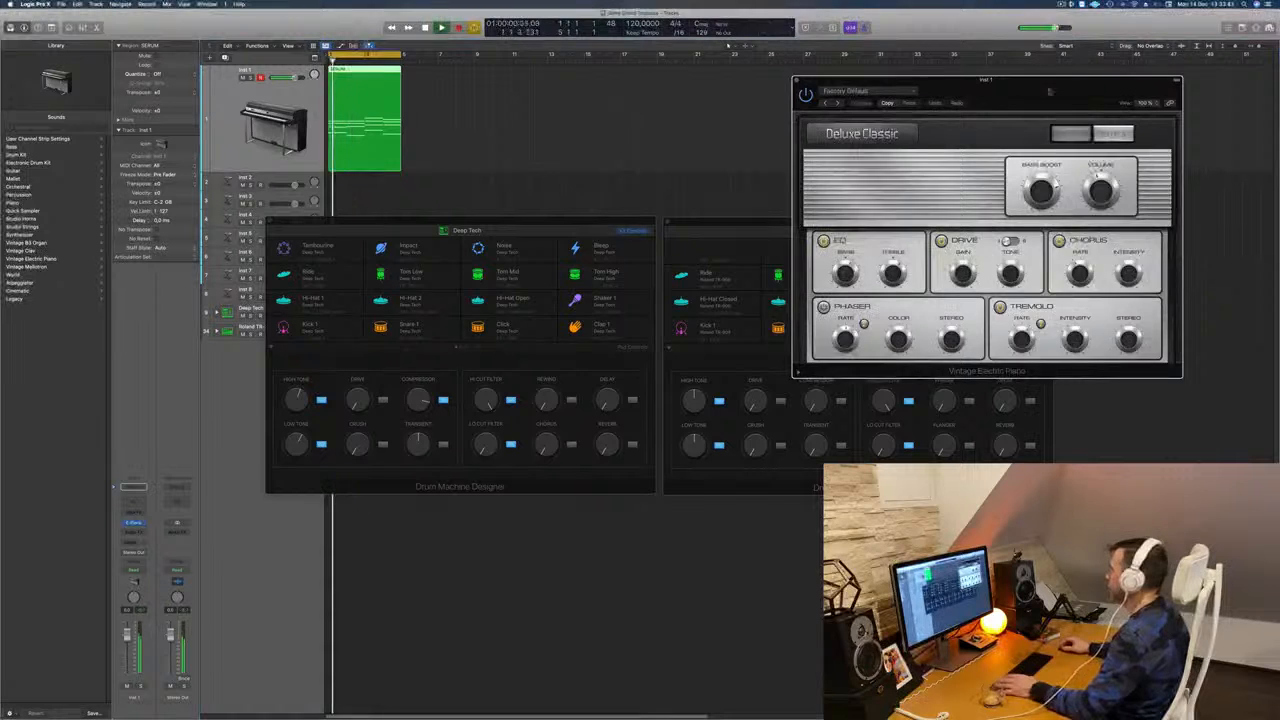
pyautogui.moveTo(1046, 86); pyautogui.dragTo(784, 112)
# Step: Audition successive Vintage Electric Piano presets while the chord loop plays, ending on the Modern Classic preset
pyautogui.click(577, 125)
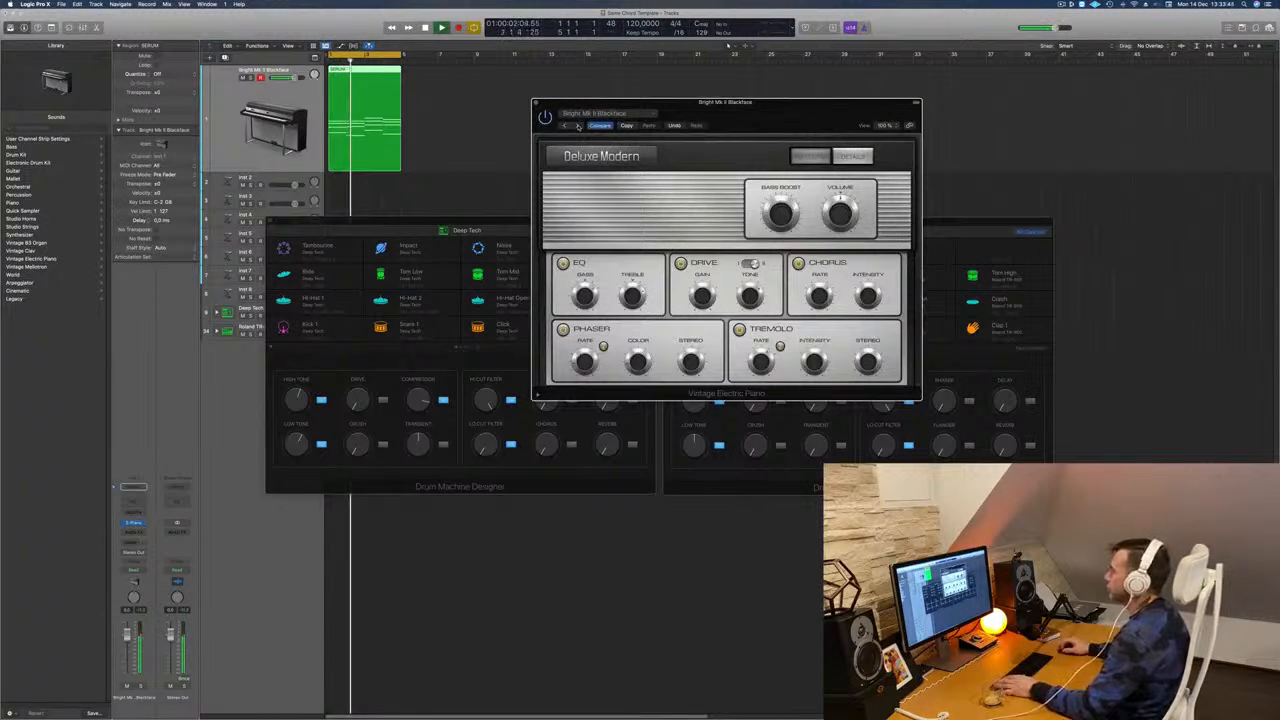
pyautogui.click(577, 125)
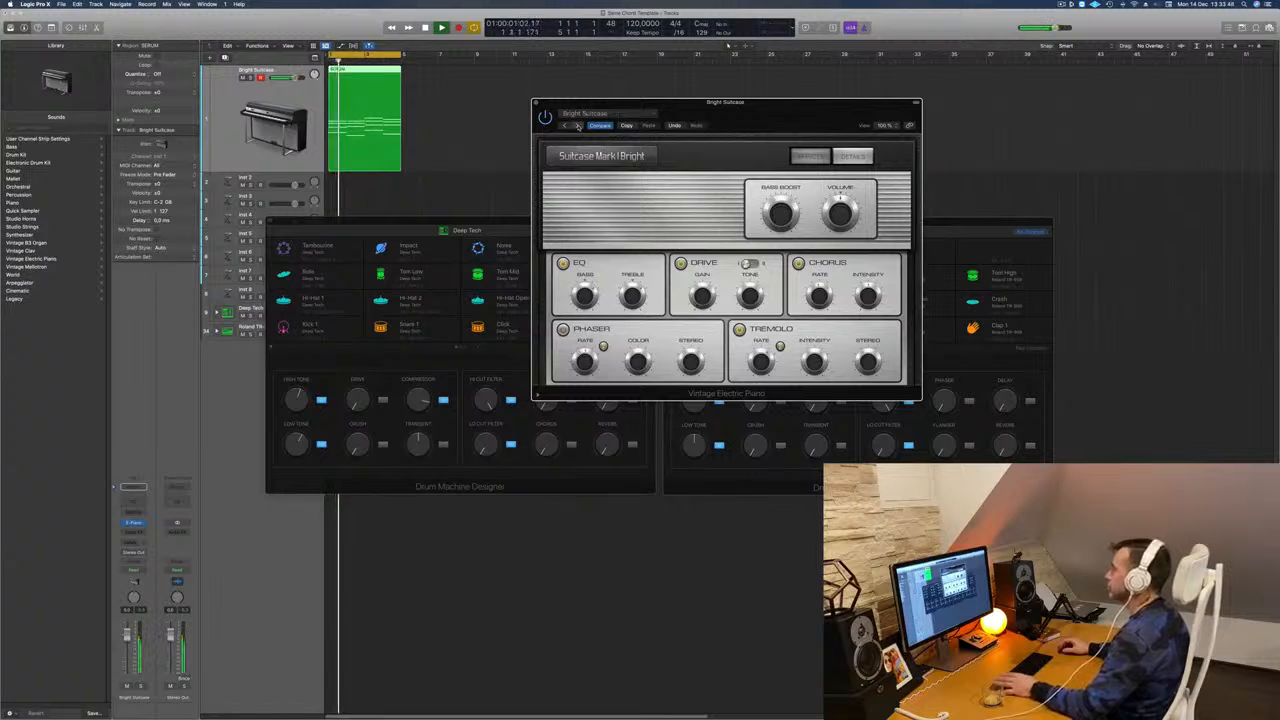
pyautogui.click(577, 125)
pyautogui.click(577, 125)
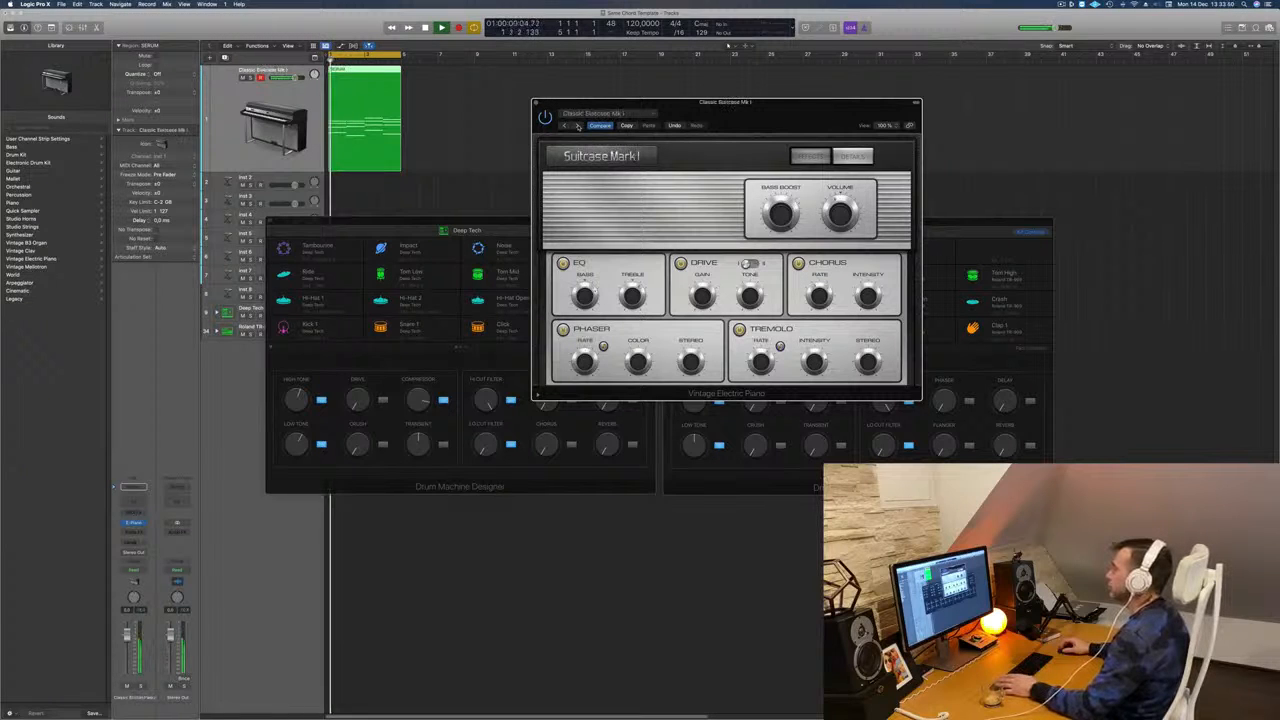
pyautogui.click(577, 125)
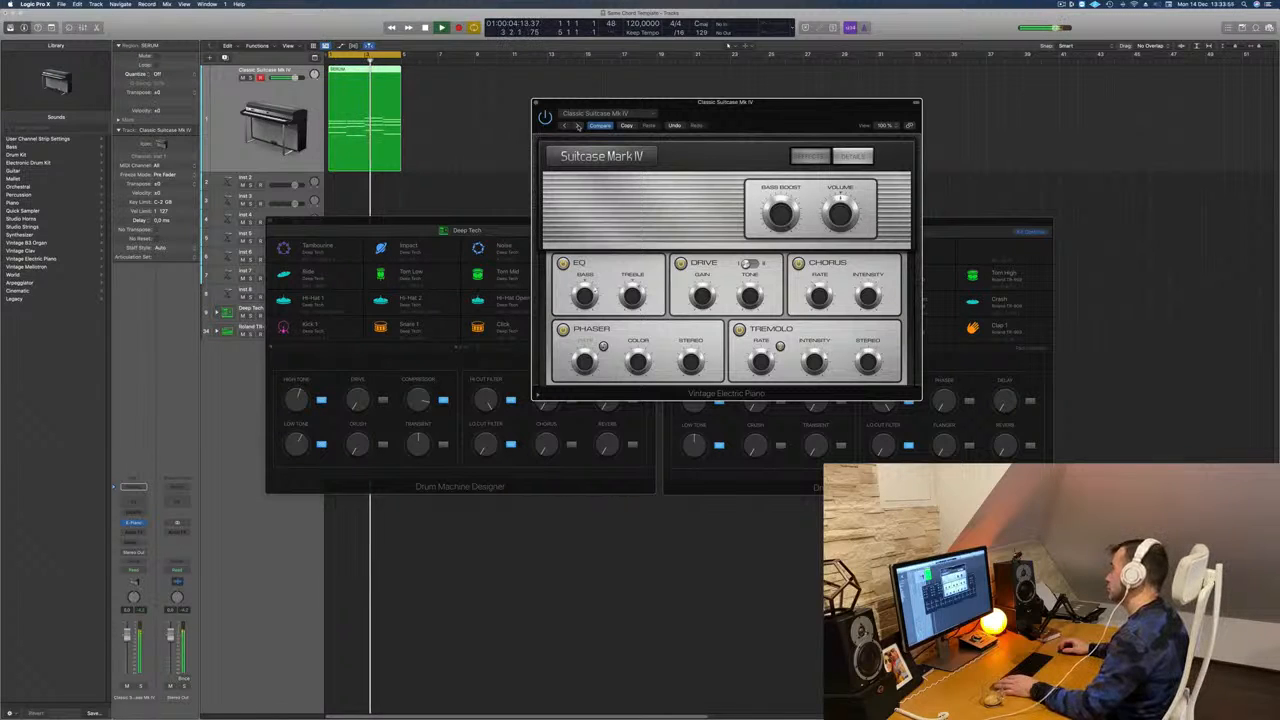
pyautogui.click(577, 125)
pyautogui.click(577, 125)
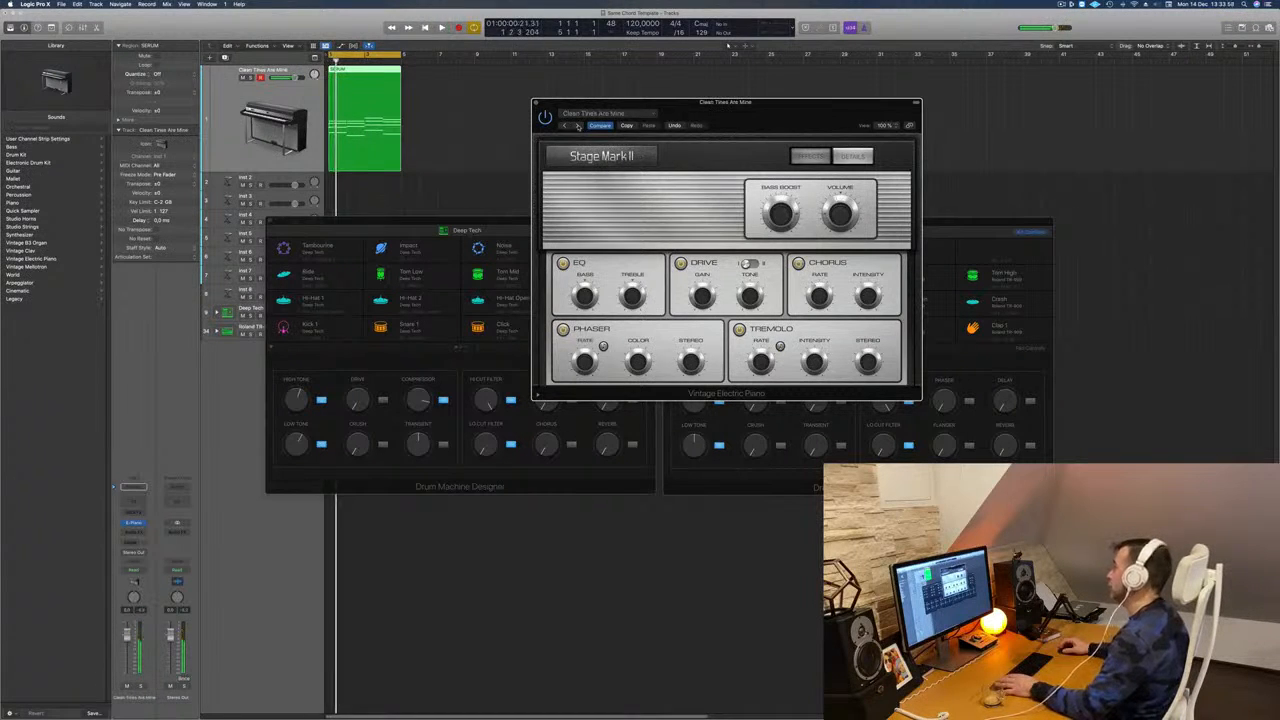
pyautogui.click(577, 125)
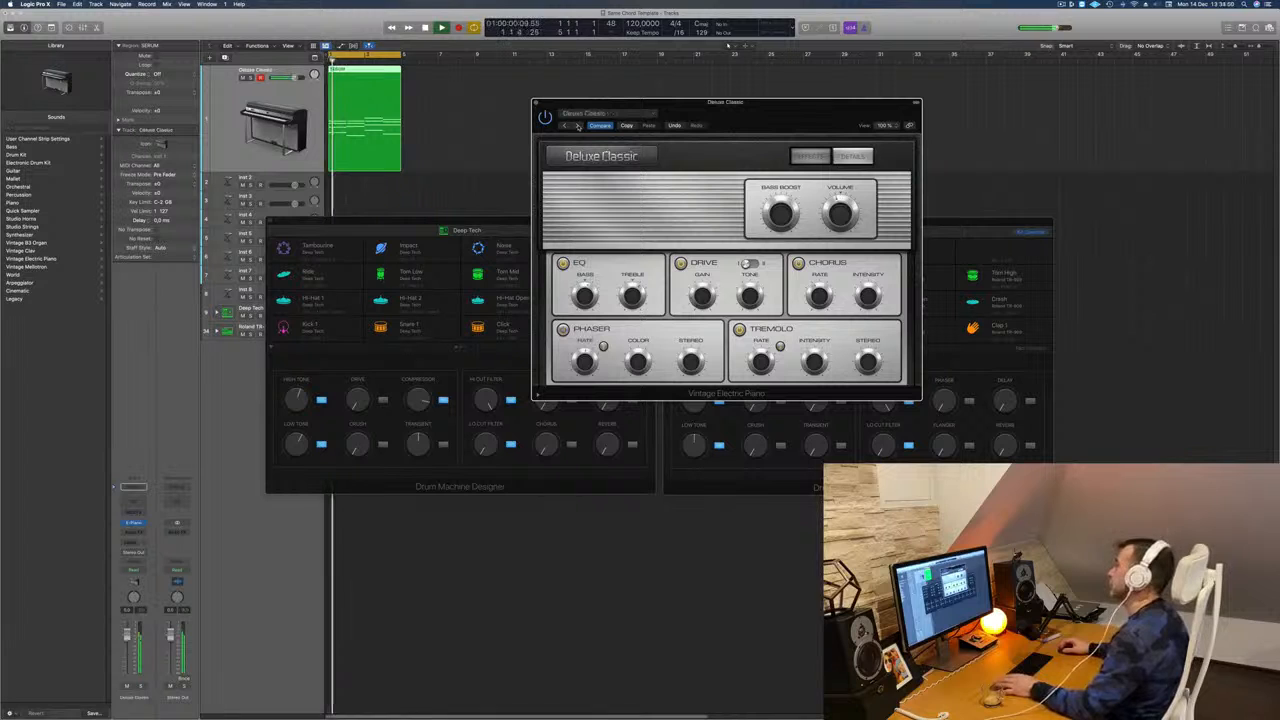
pyautogui.click(577, 125)
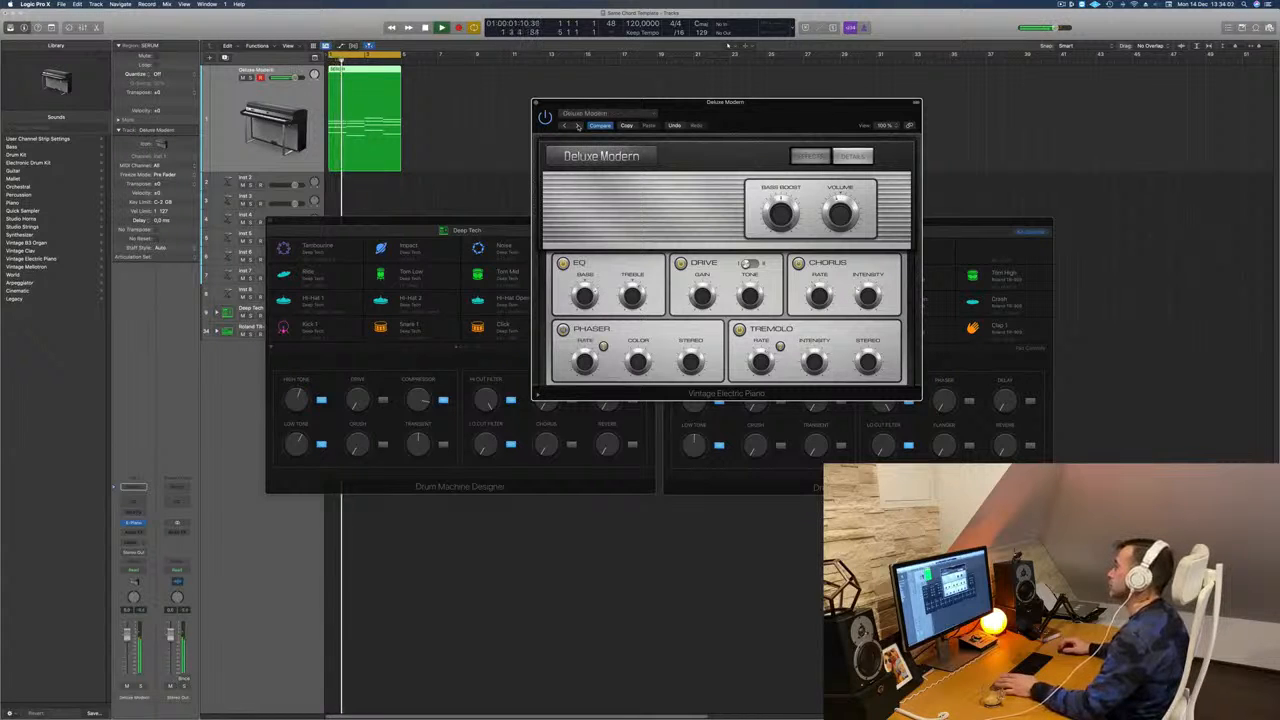
pyautogui.click(577, 125)
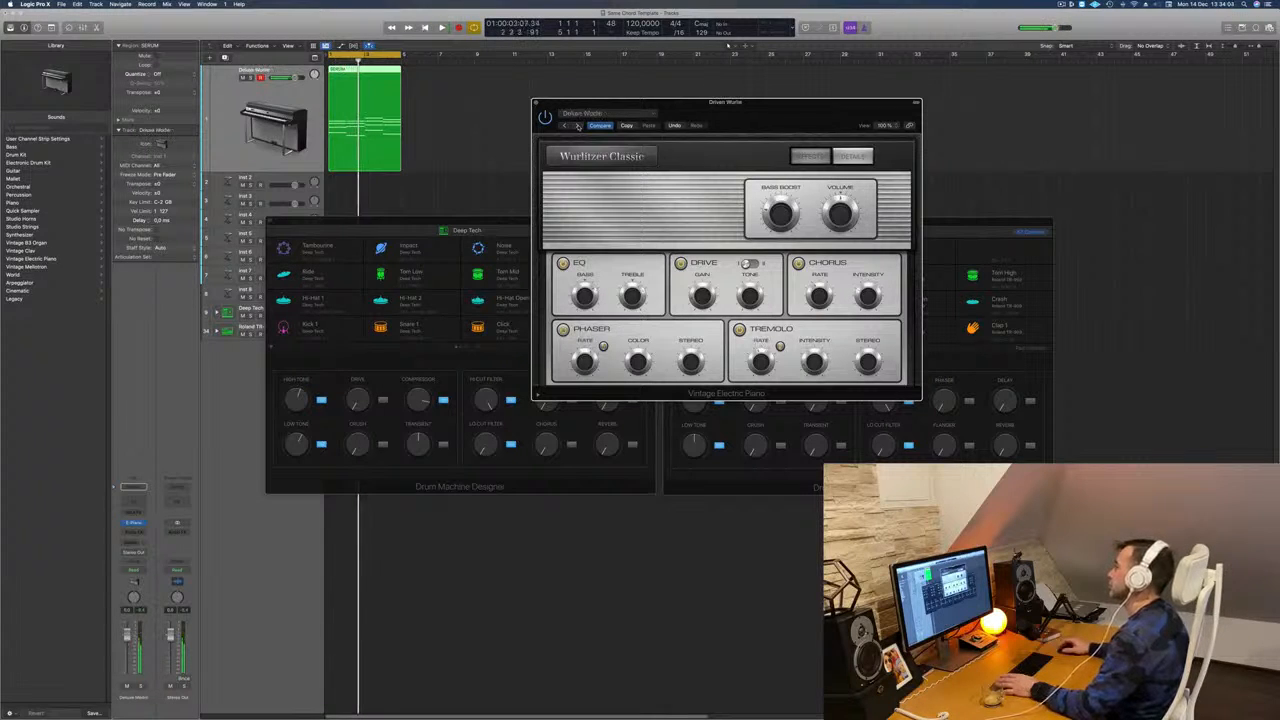
pyautogui.click(577, 125)
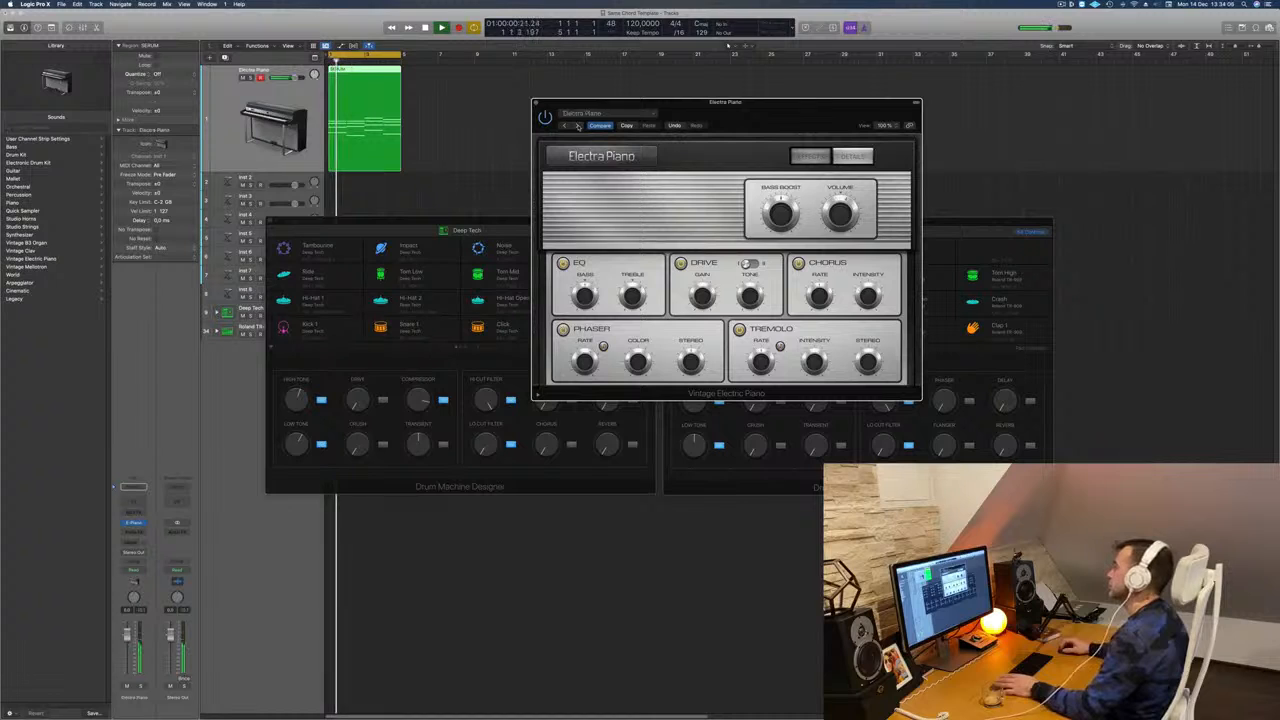
pyautogui.click(577, 125)
pyautogui.click(577, 125)
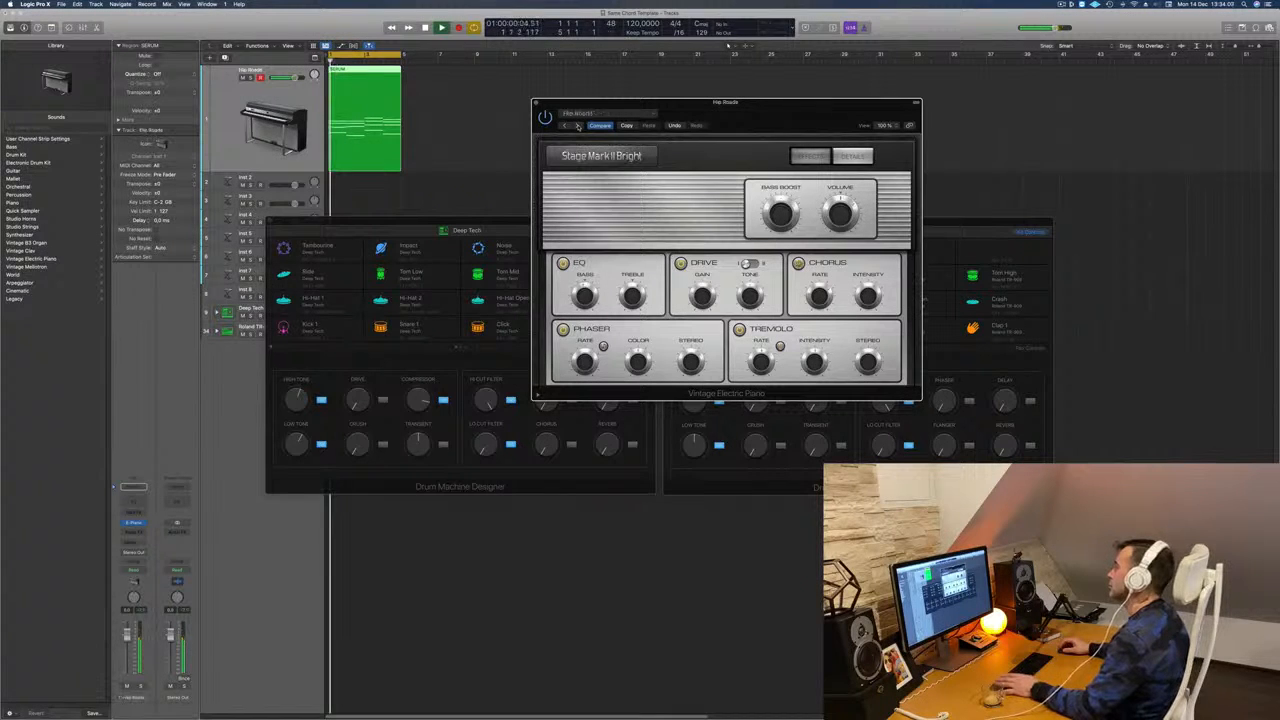
pyautogui.click(577, 125)
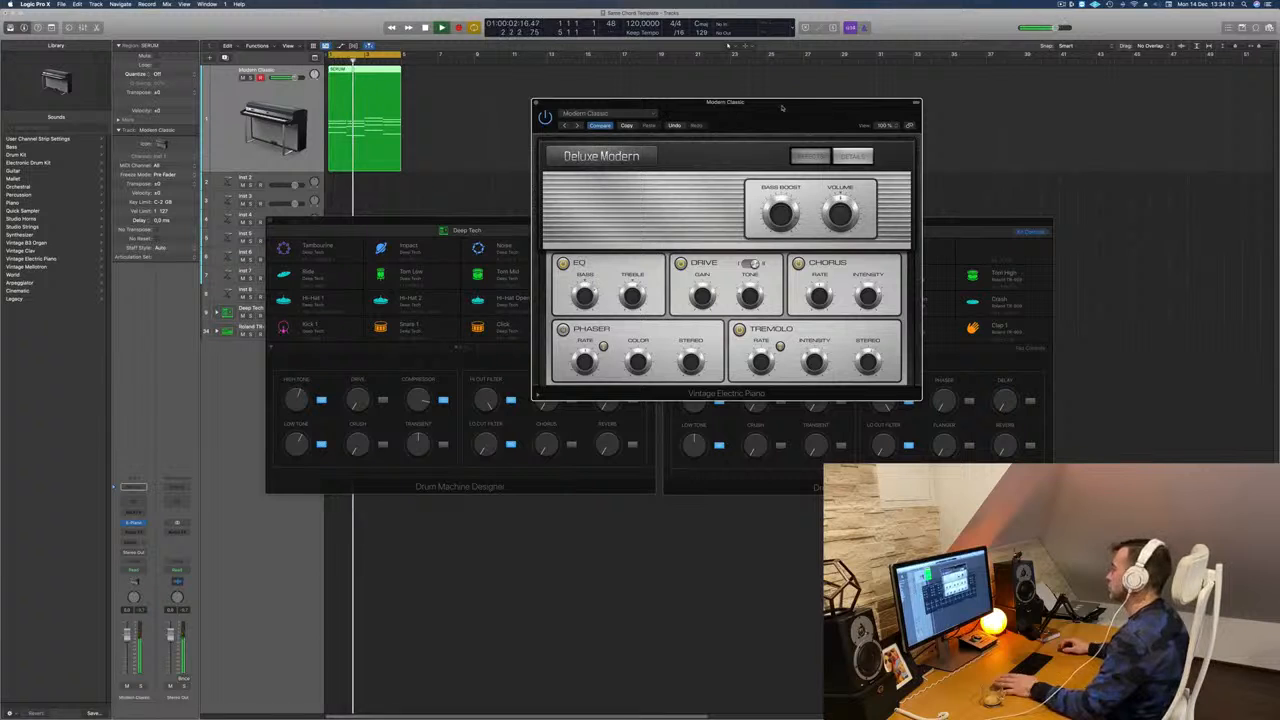
pyautogui.moveTo(782, 108); pyautogui.dragTo(1011, 81)
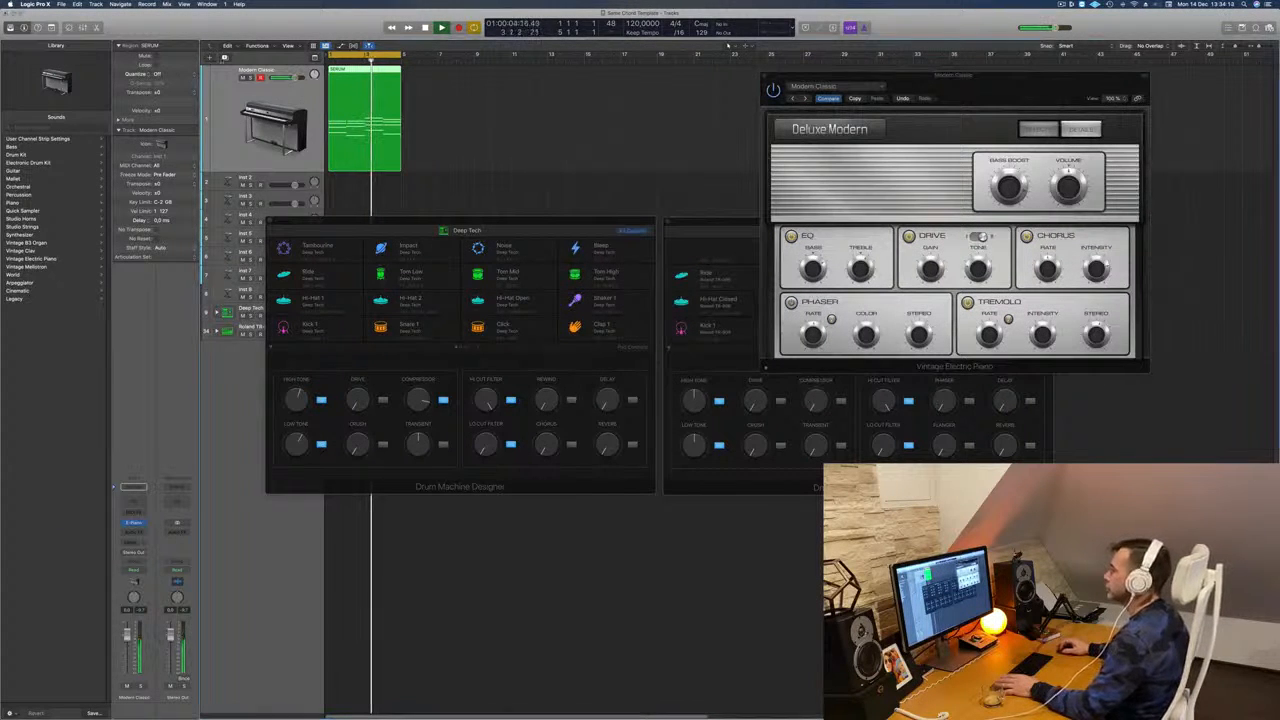
# Step: Duplicate the Modern Classic track and copy the SERUM chord region onto the new track
pyautogui.press('super+d')
pyautogui.moveTo(457, 226); pyautogui.dragTo(523, 480)
pyautogui.click(370, 123)
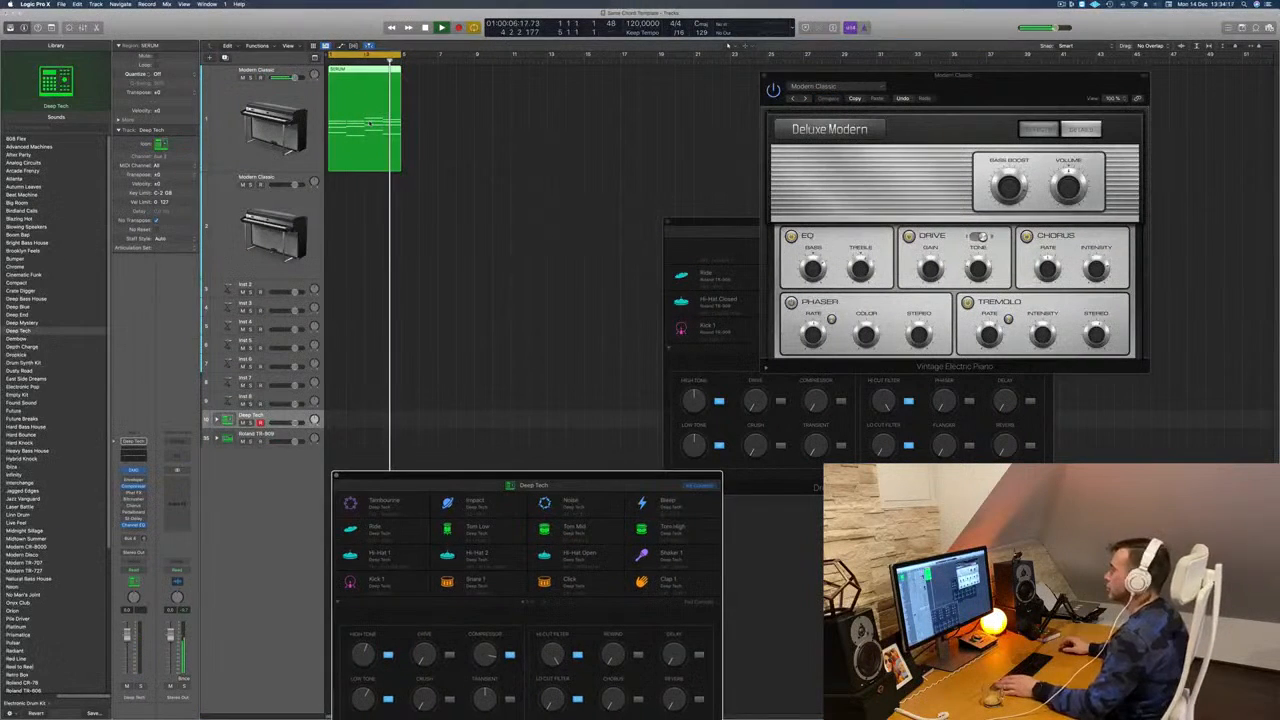
pyautogui.moveTo(370, 123); pyautogui.dragTo(372, 173)
pyautogui.press('space')
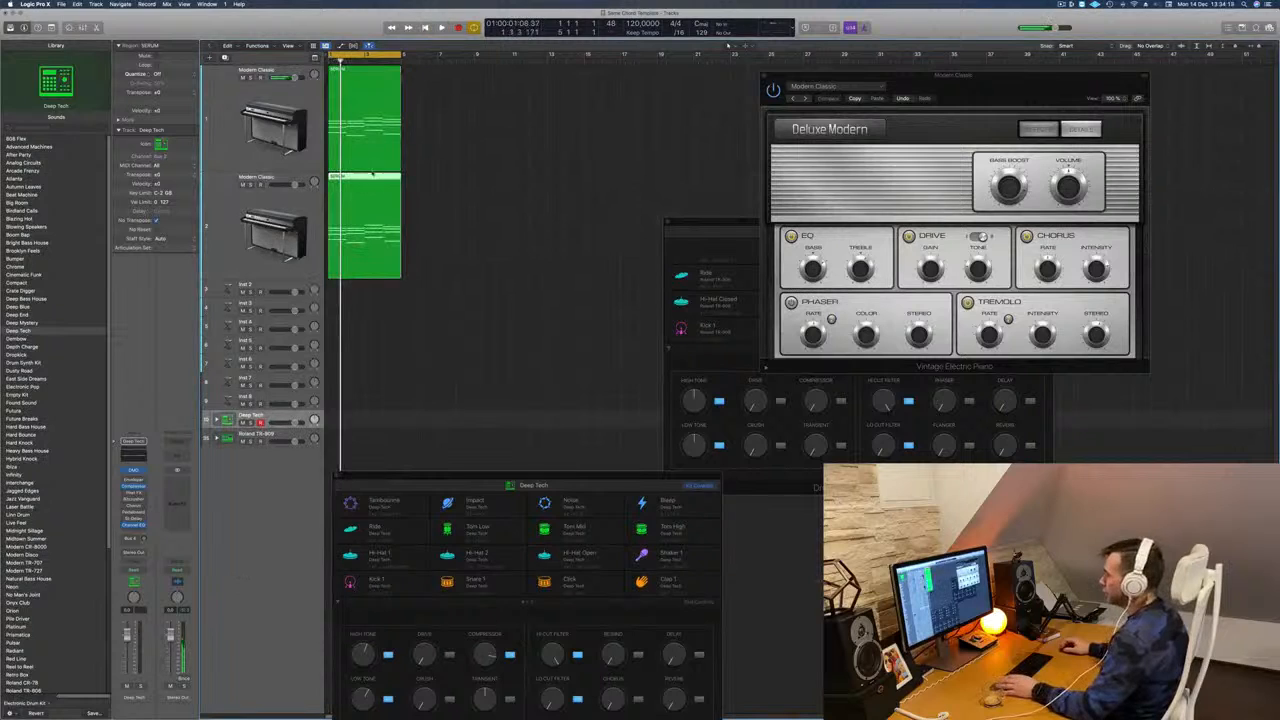
# Step: Delete the upper chord notes of the copied SERUM region in the Piano Roll, keeping only the lowest note of each chord
pyautogui.doubleClick(370, 177)
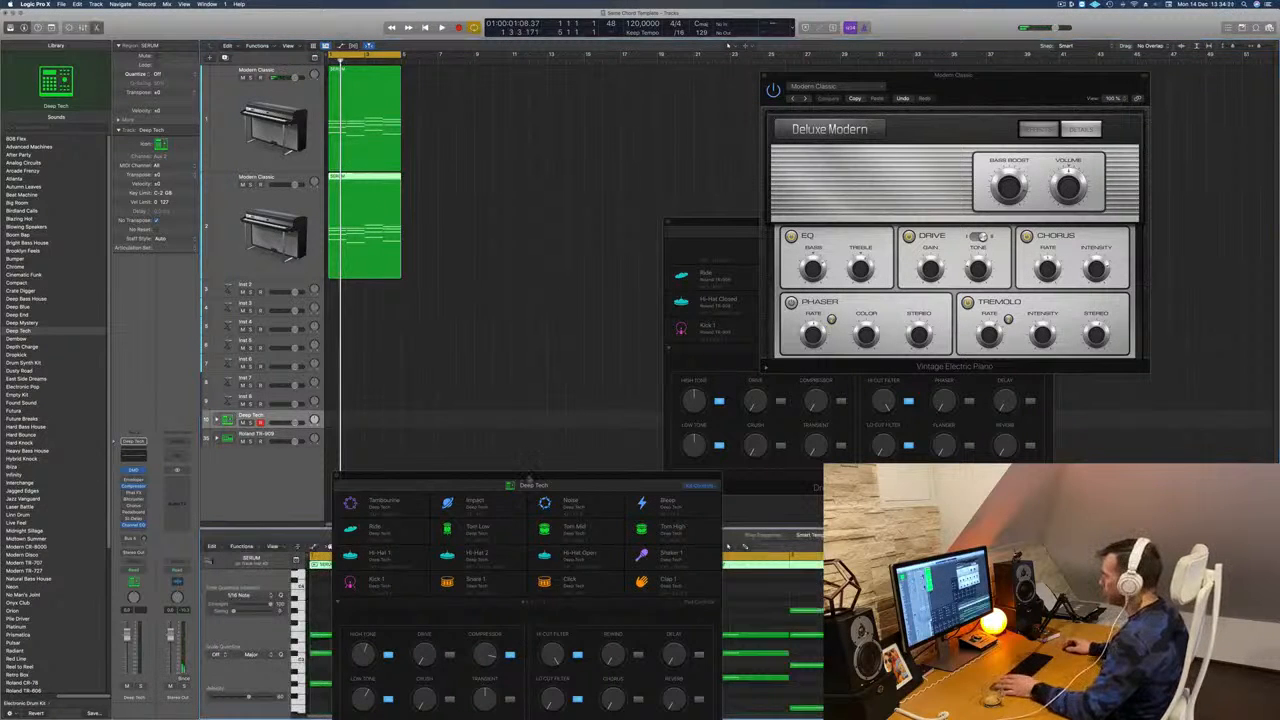
pyautogui.moveTo(539, 476); pyautogui.dragTo(711, 13)
pyautogui.scroll(-5, 478, 592)
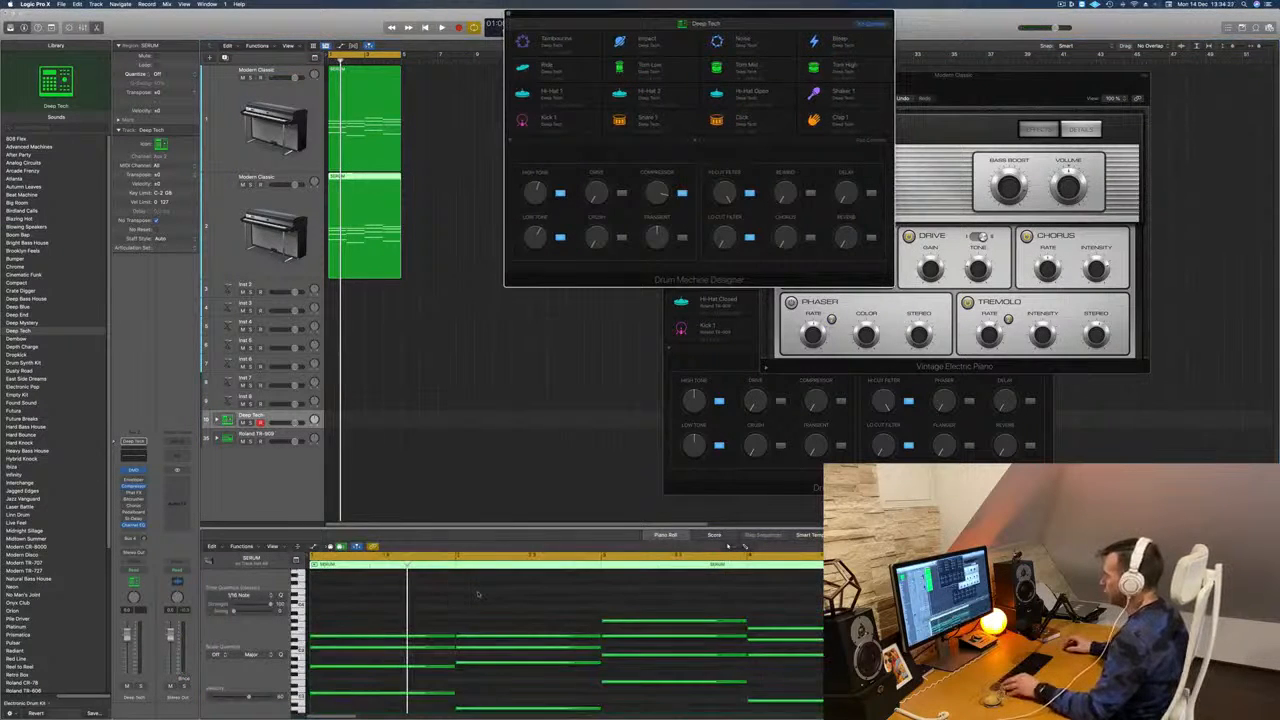
pyautogui.scroll(-3, 469, 603)
pyautogui.scroll(-3, 469, 603)
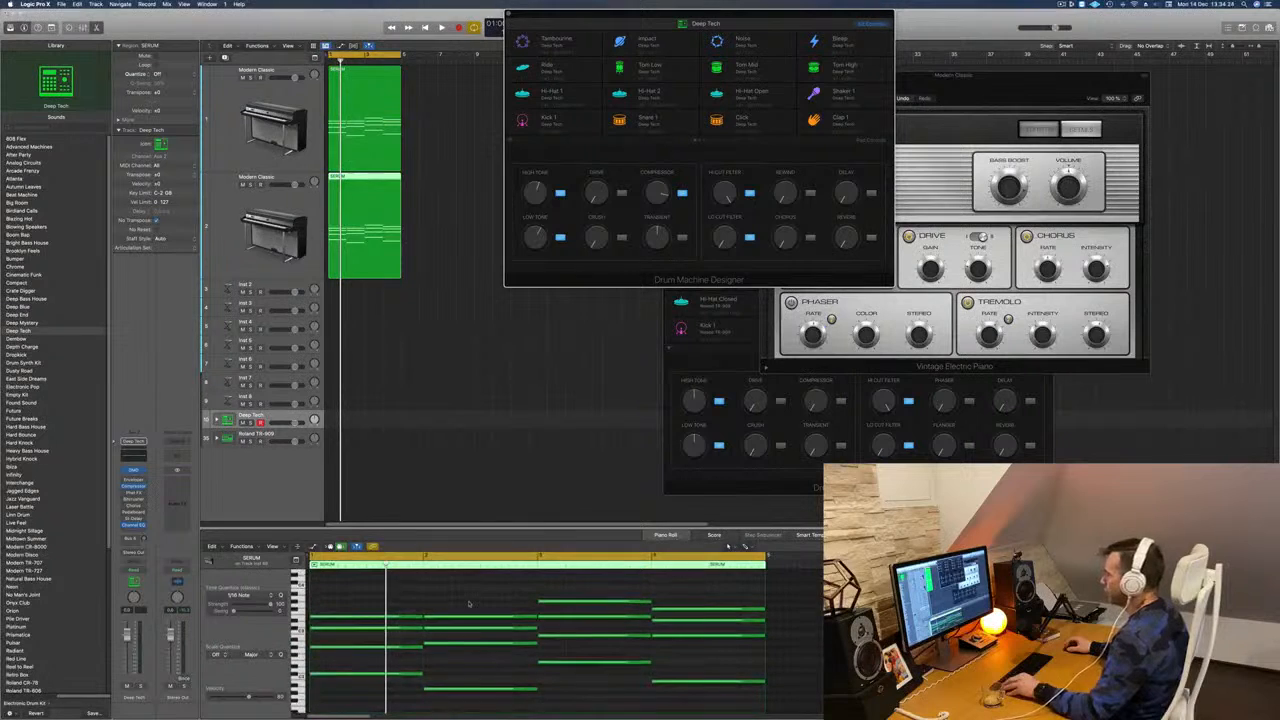
pyautogui.moveTo(400, 602); pyautogui.dragTo(708, 655)
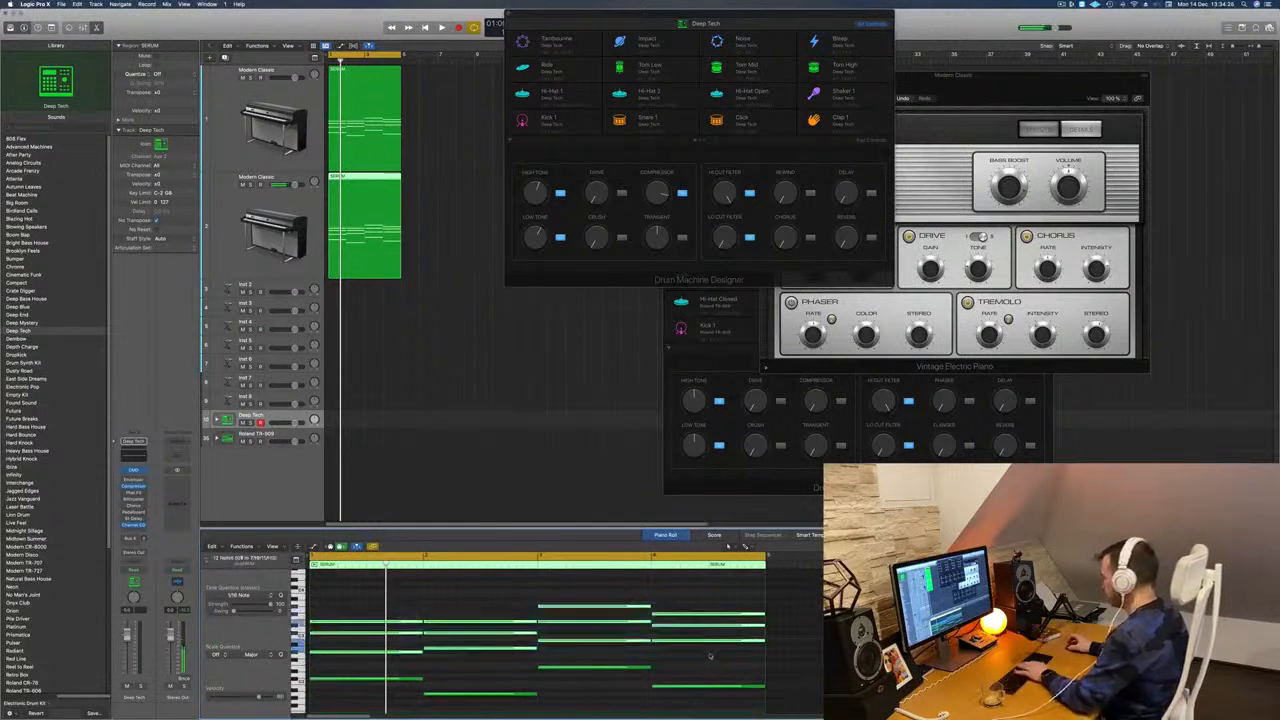
pyautogui.press('Delete')
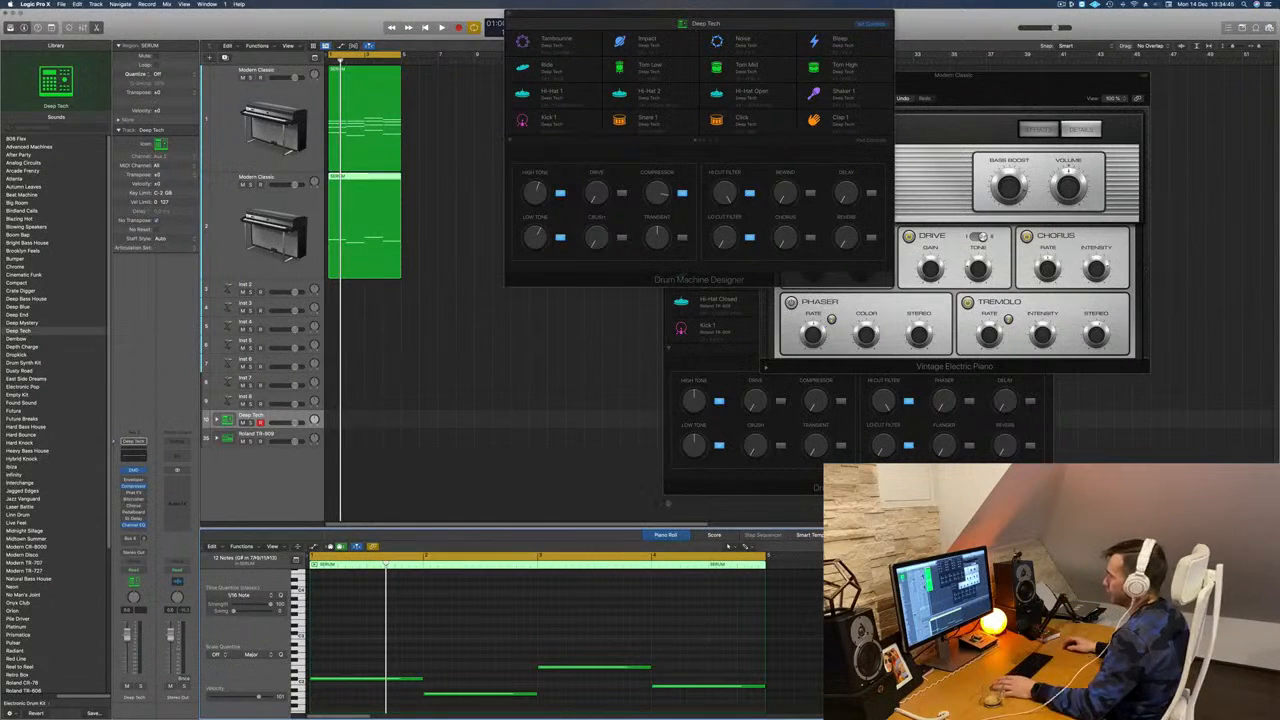
# Step: Replace the Vintage Electric Piano on the duplicated track with the Alchemy instrument
pyautogui.press('space')
pyautogui.press('space')
pyautogui.click(384, 250)
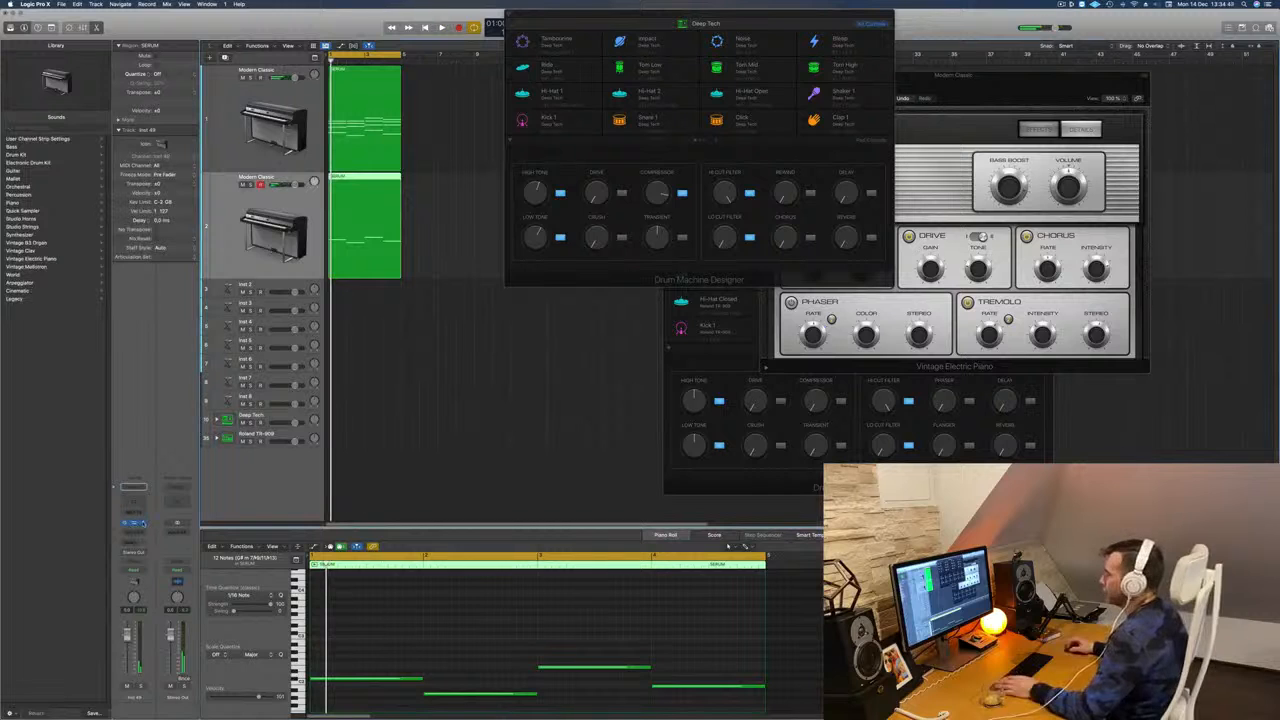
pyautogui.click(142, 522)
pyautogui.moveTo(146, 511)
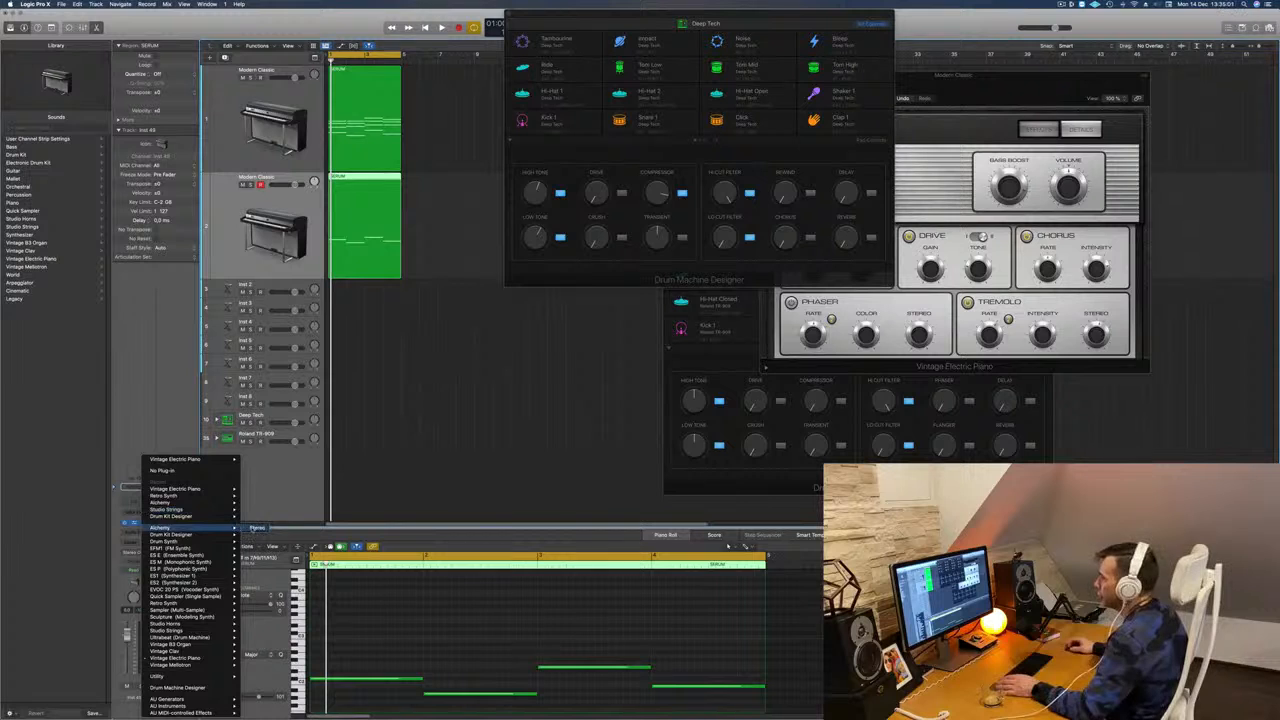
pyautogui.click(482, 323)
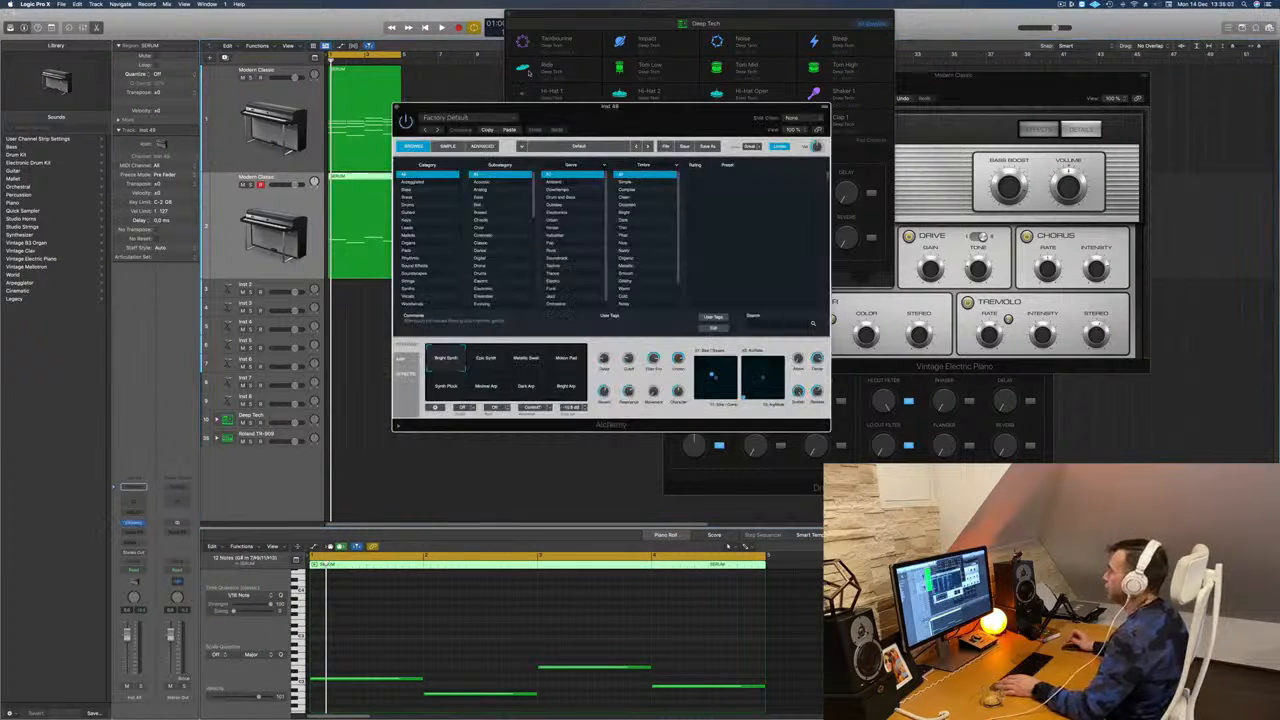
pyautogui.moveTo(563, 102); pyautogui.dragTo(700, 82)
# Step: Filter Alchemy's presets to the Bass category, sort them by rating and load the Lazarus preset
pyautogui.click(546, 161)
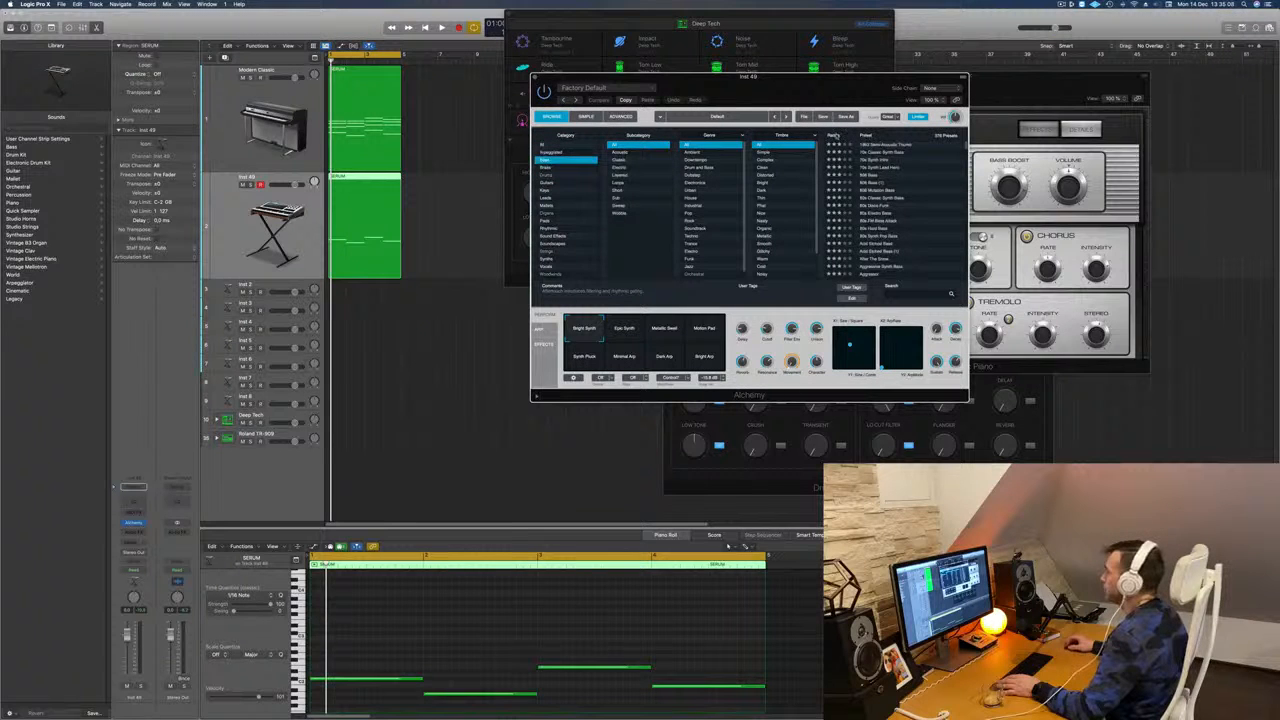
pyautogui.click(835, 136)
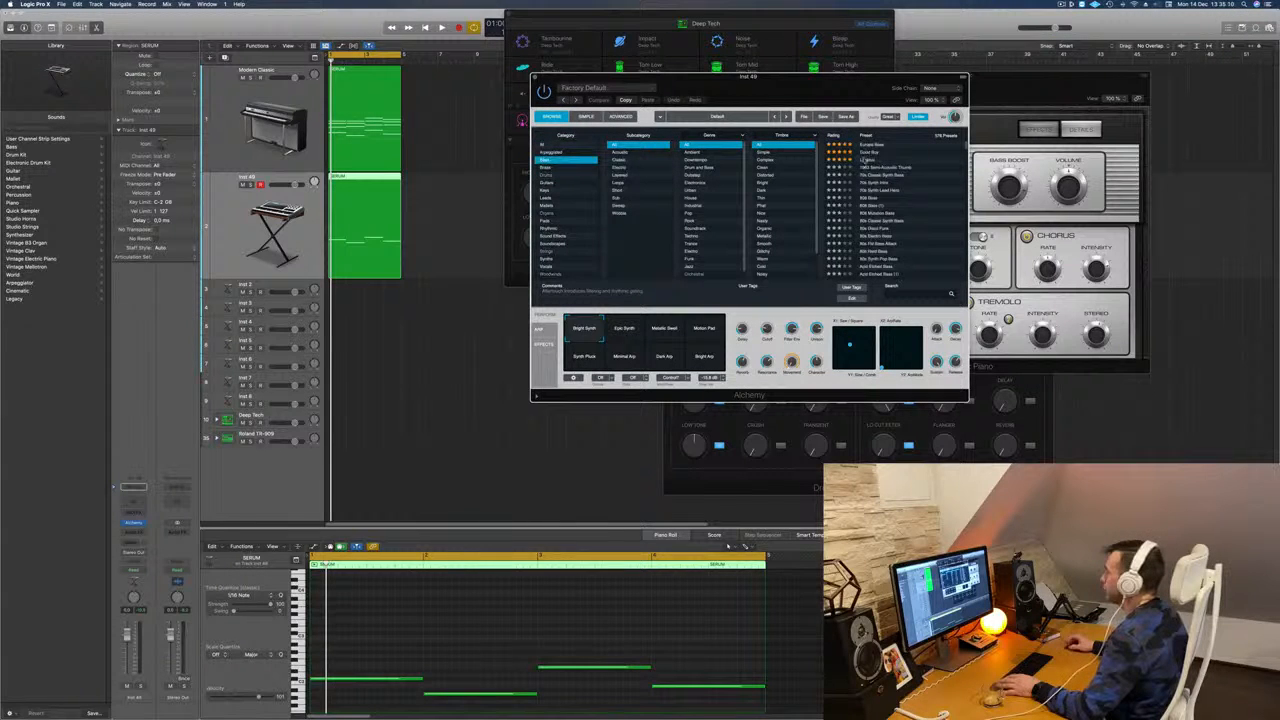
pyautogui.click(864, 159)
pyautogui.moveTo(860, 94); pyautogui.dragTo(945, 75)
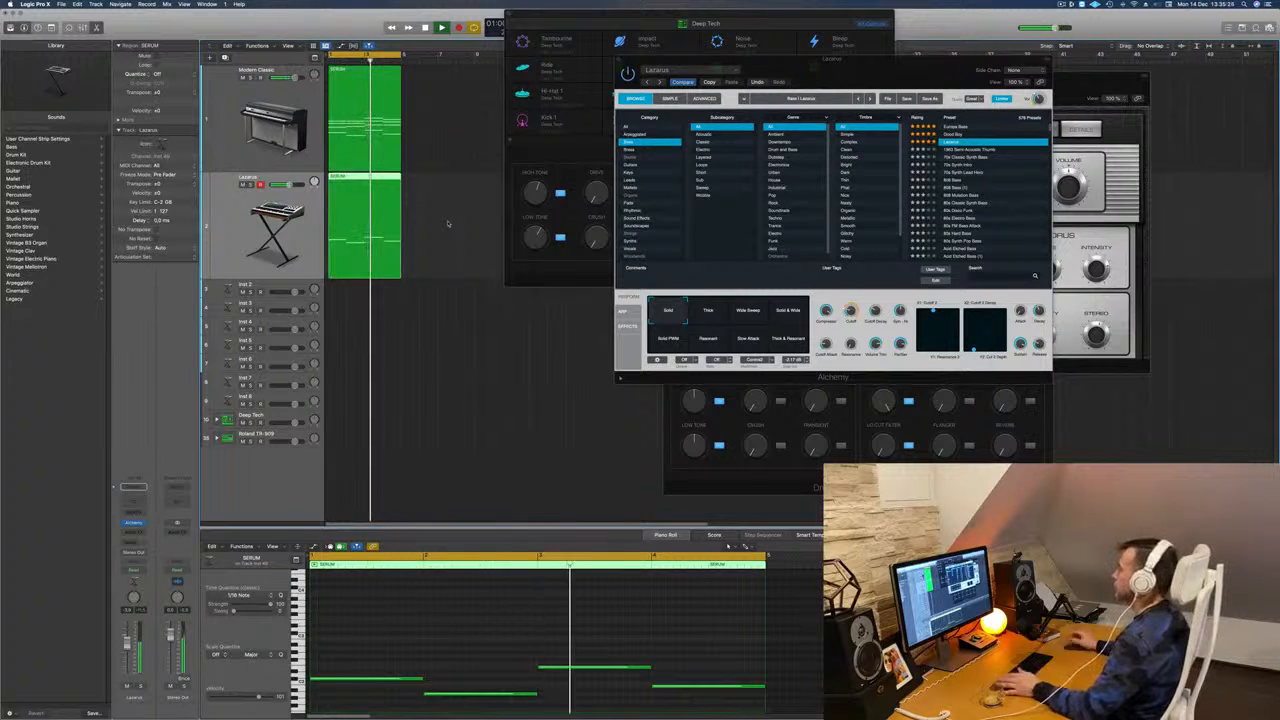
# Step: Select all notes of the bass region in the Piano Roll and restart playback of the loop
pyautogui.press('space')
pyautogui.click(475, 632)
pyautogui.press('super+a')
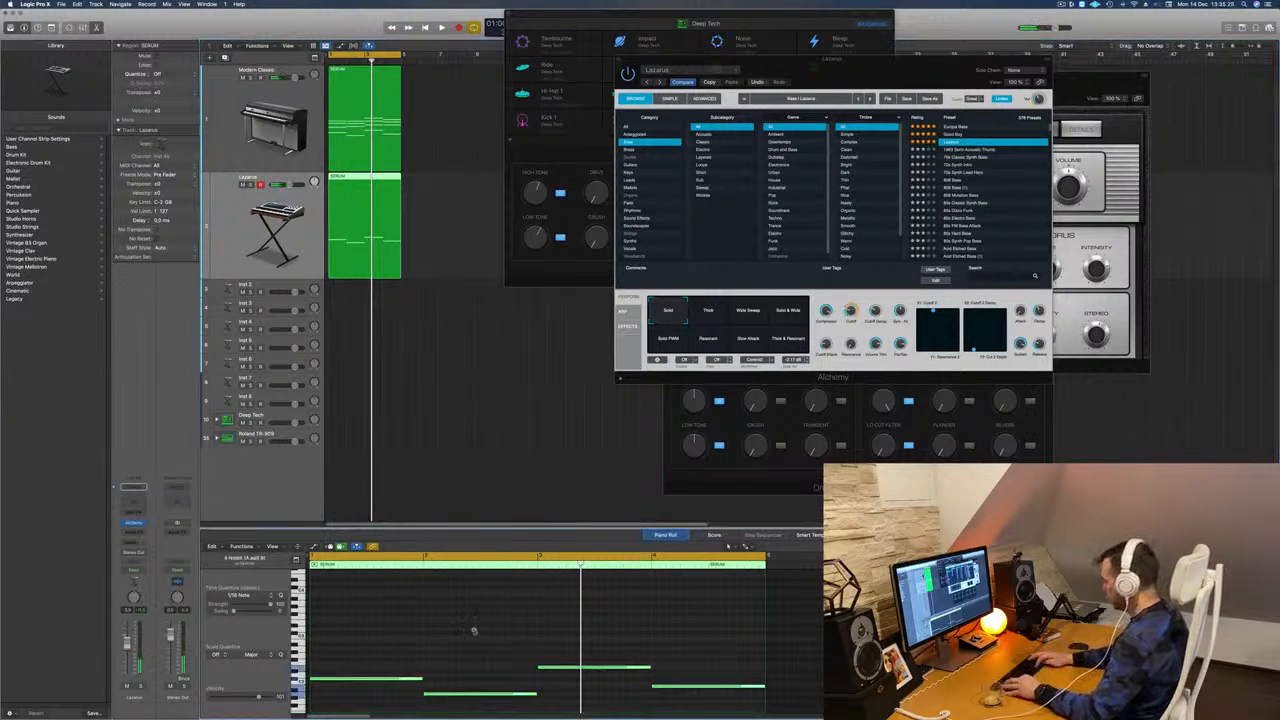
pyautogui.press('space')
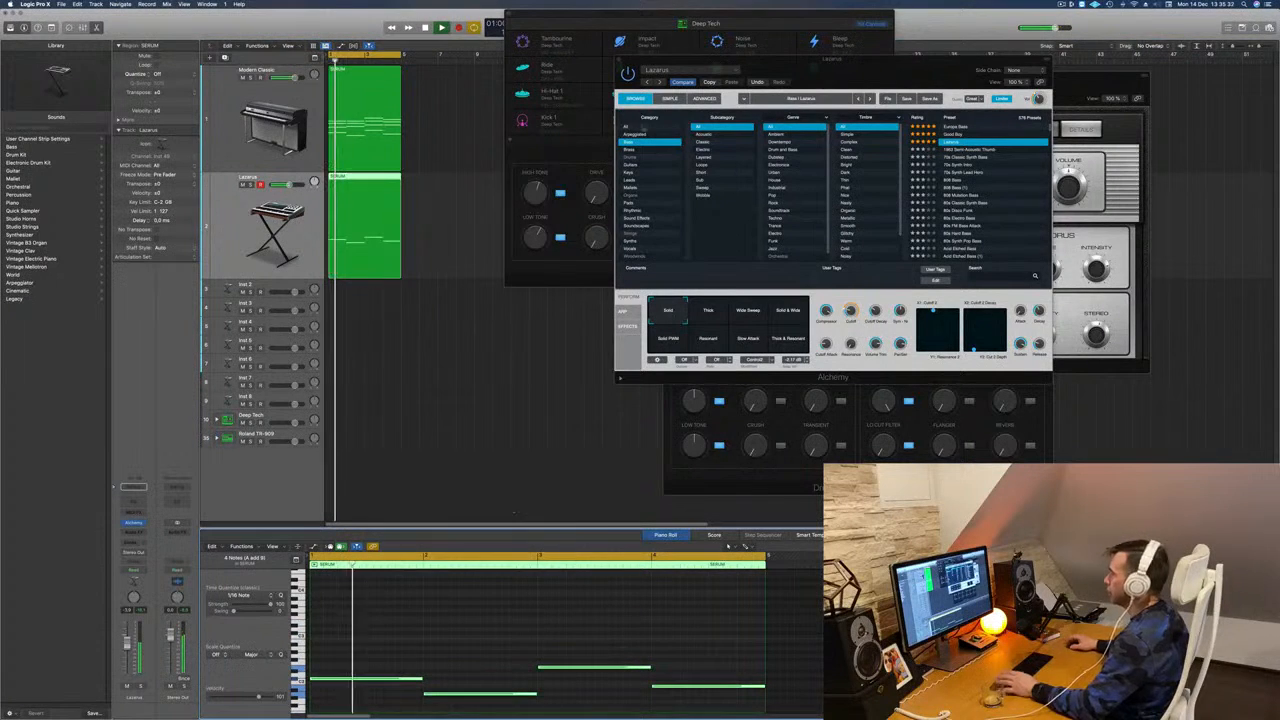
# Step: Audition the Lazarus preset's Thick, Wide Sweep, Solid PWM, Resonant, Slow Attack and Thick & Resonant variations while the loop plays
pyautogui.moveTo(708, 311); pyautogui.dragTo(756, 307)
pyautogui.click(756, 307)
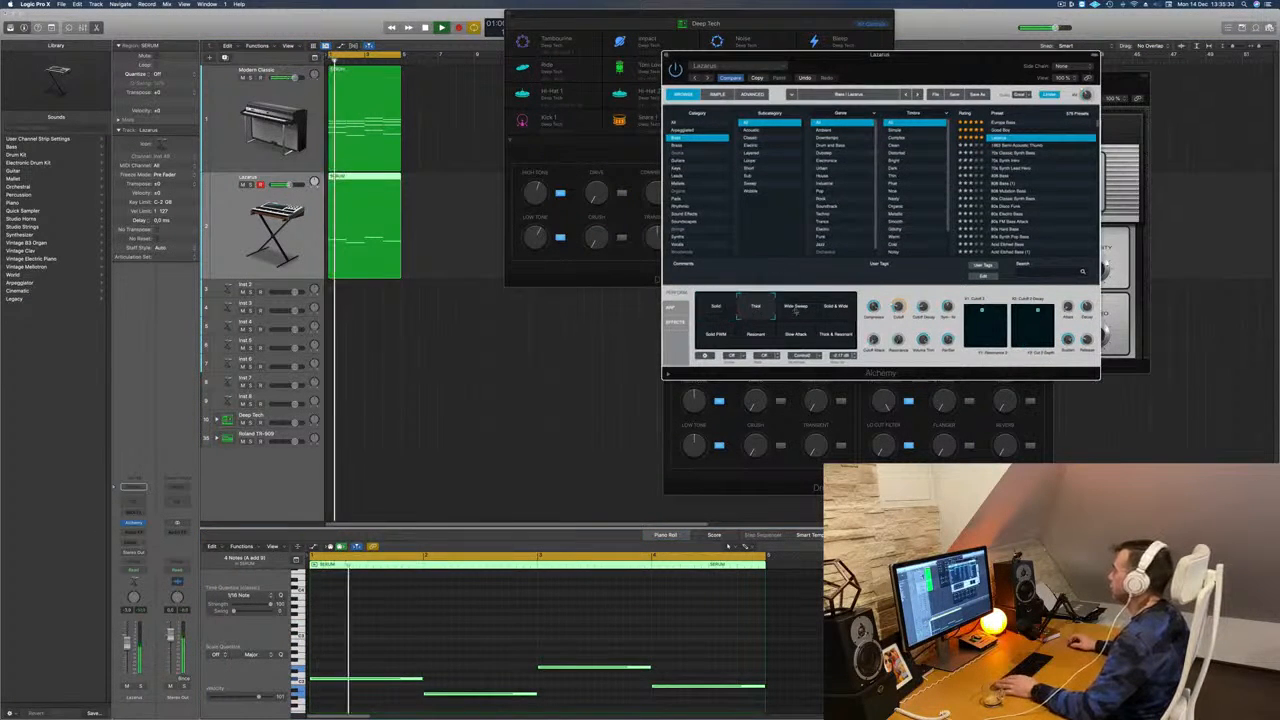
pyautogui.click(796, 308)
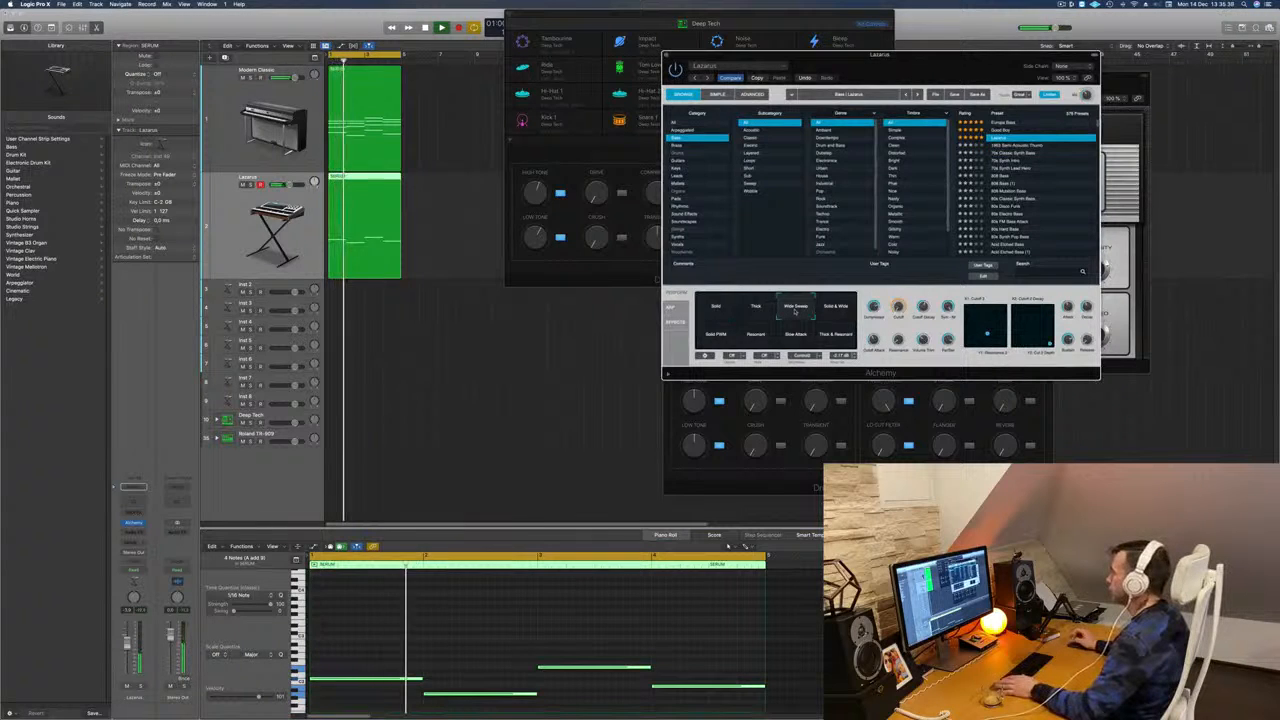
pyautogui.click(722, 338)
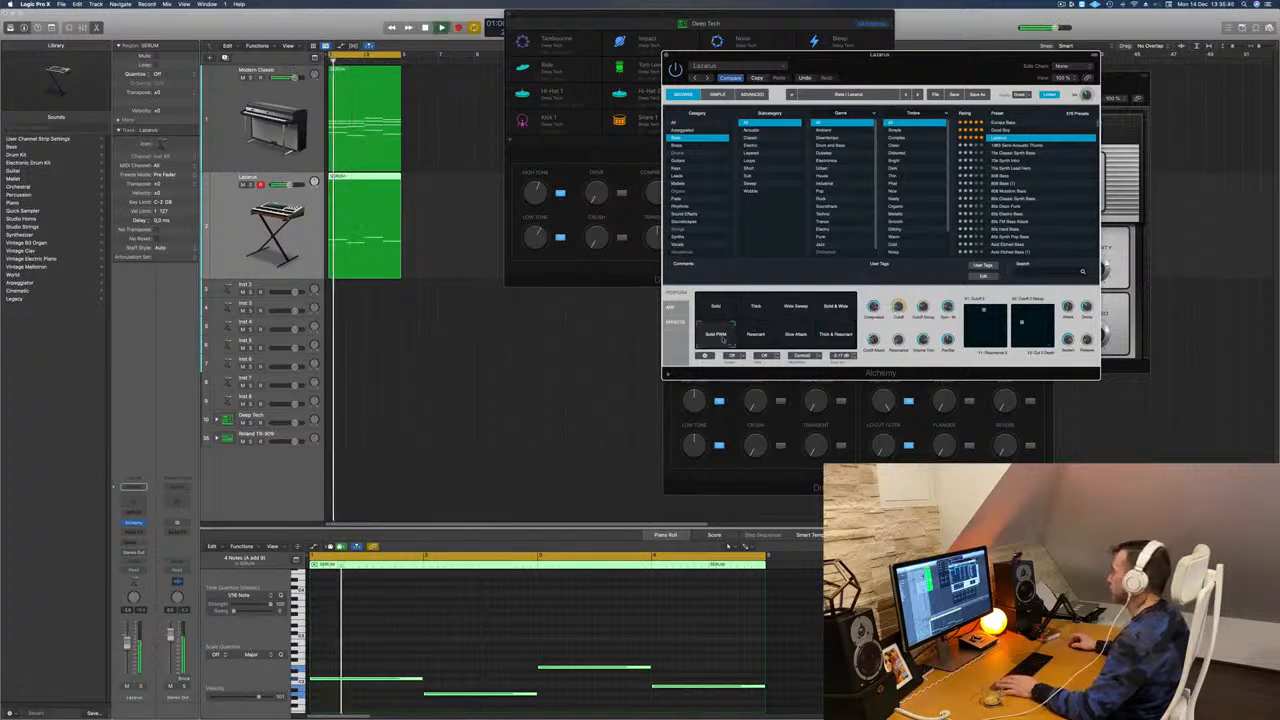
pyautogui.press('space')
pyautogui.press('space')
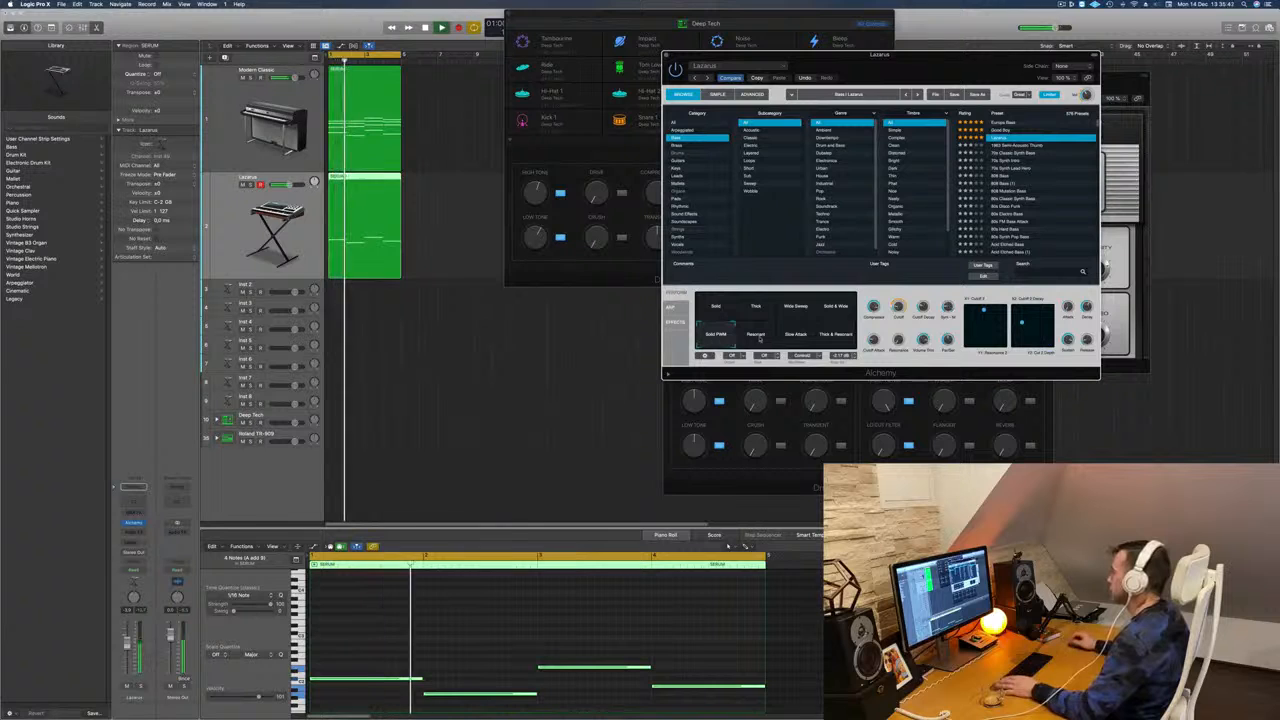
pyautogui.click(757, 337)
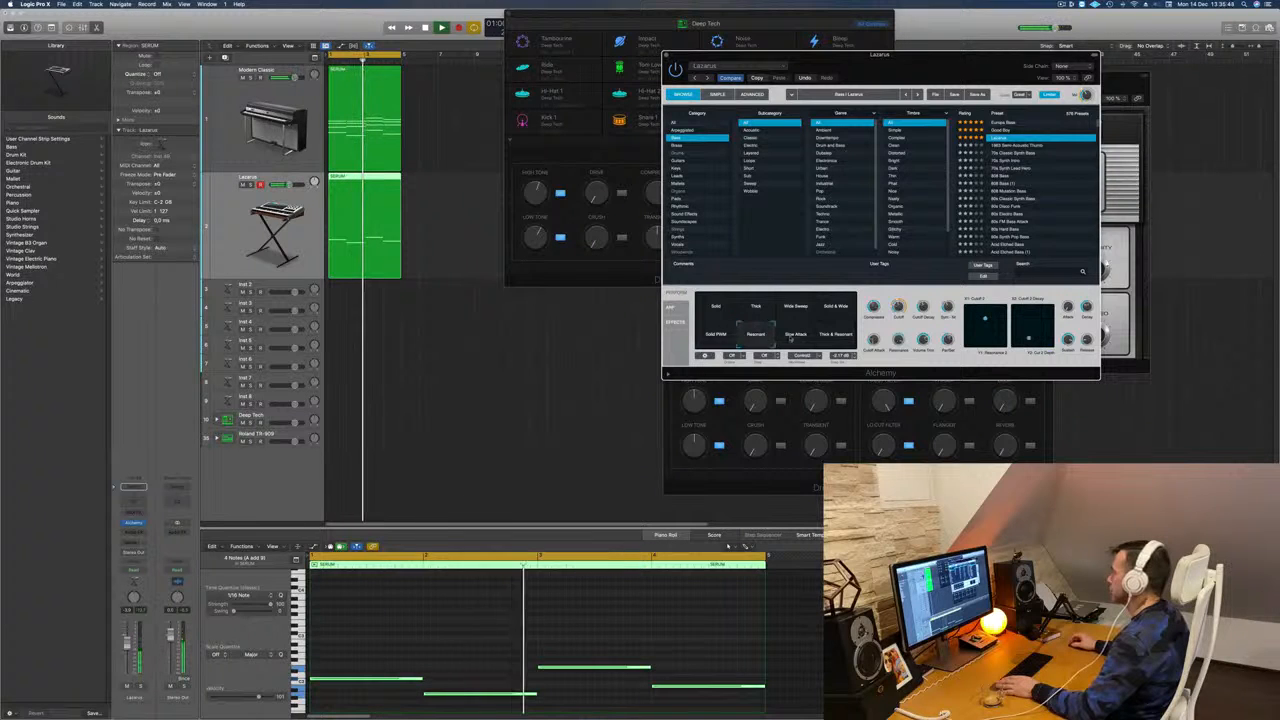
pyautogui.click(795, 336)
pyautogui.click(818, 328)
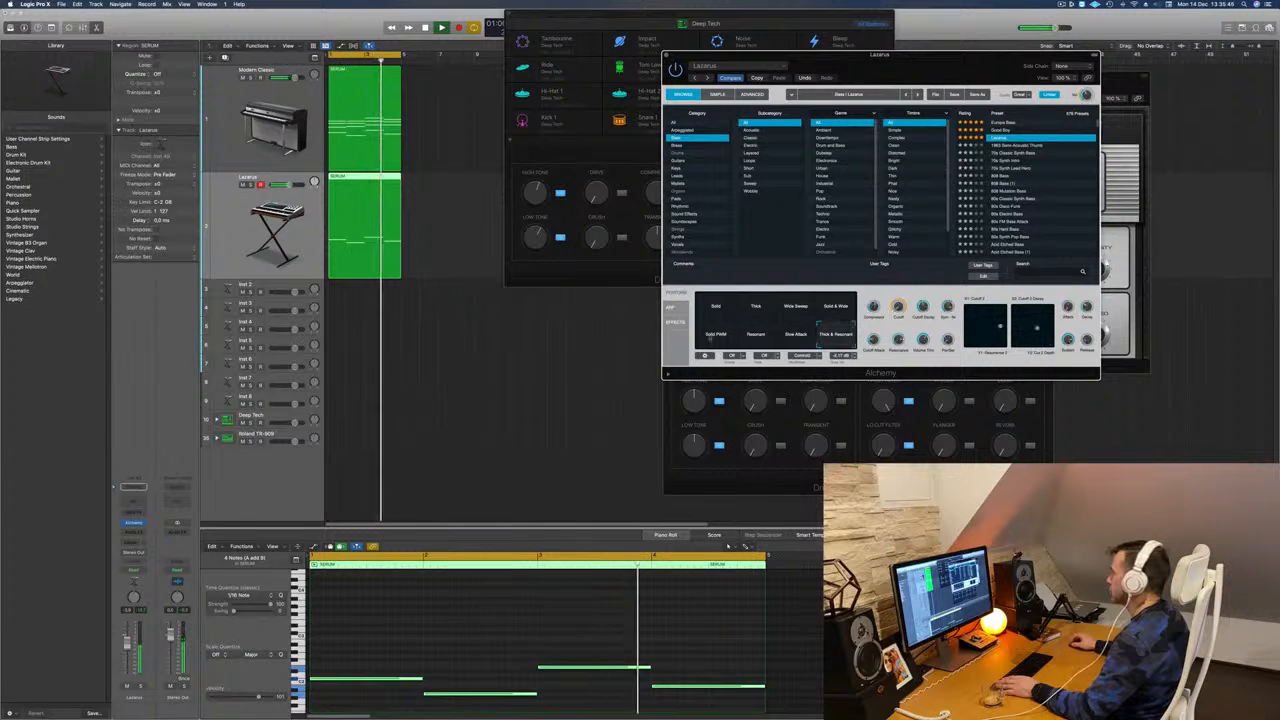
pyautogui.click(716, 336)
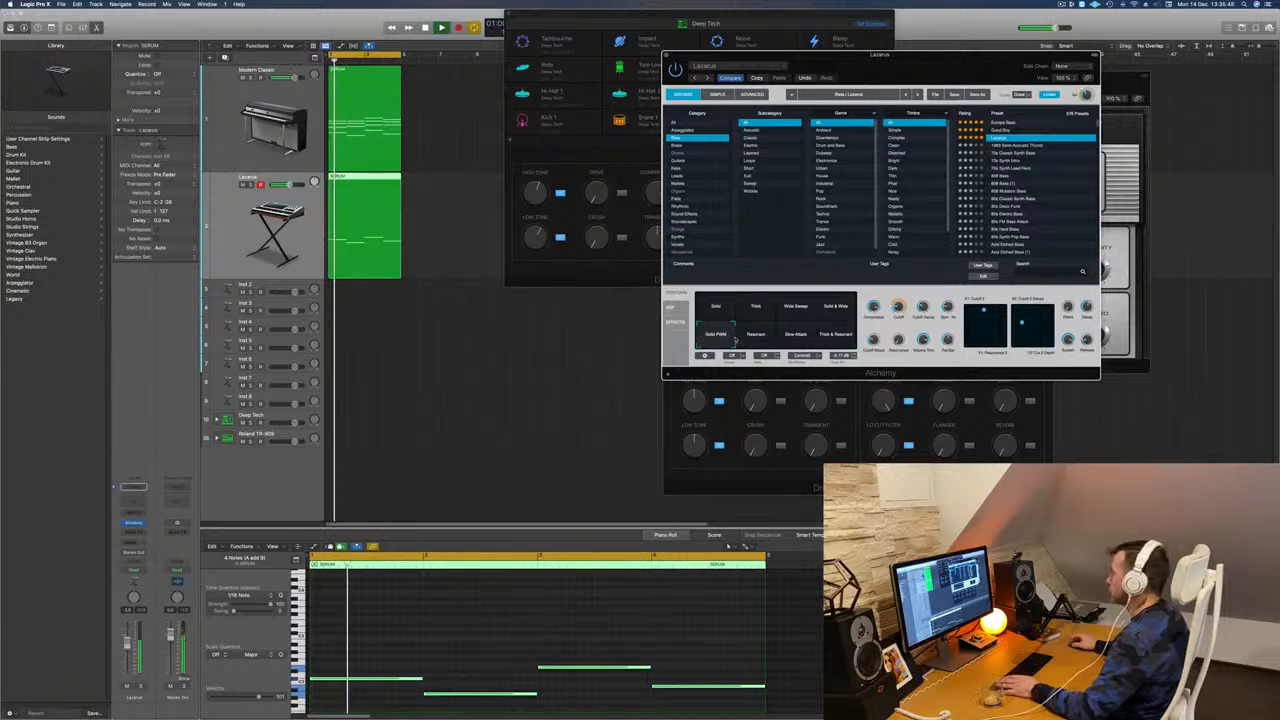
# Step: Compare the Solid & Wide, Thick and Wide Sweep variations of Lazarus and settle on Wide Sweep
pyautogui.click(835, 309)
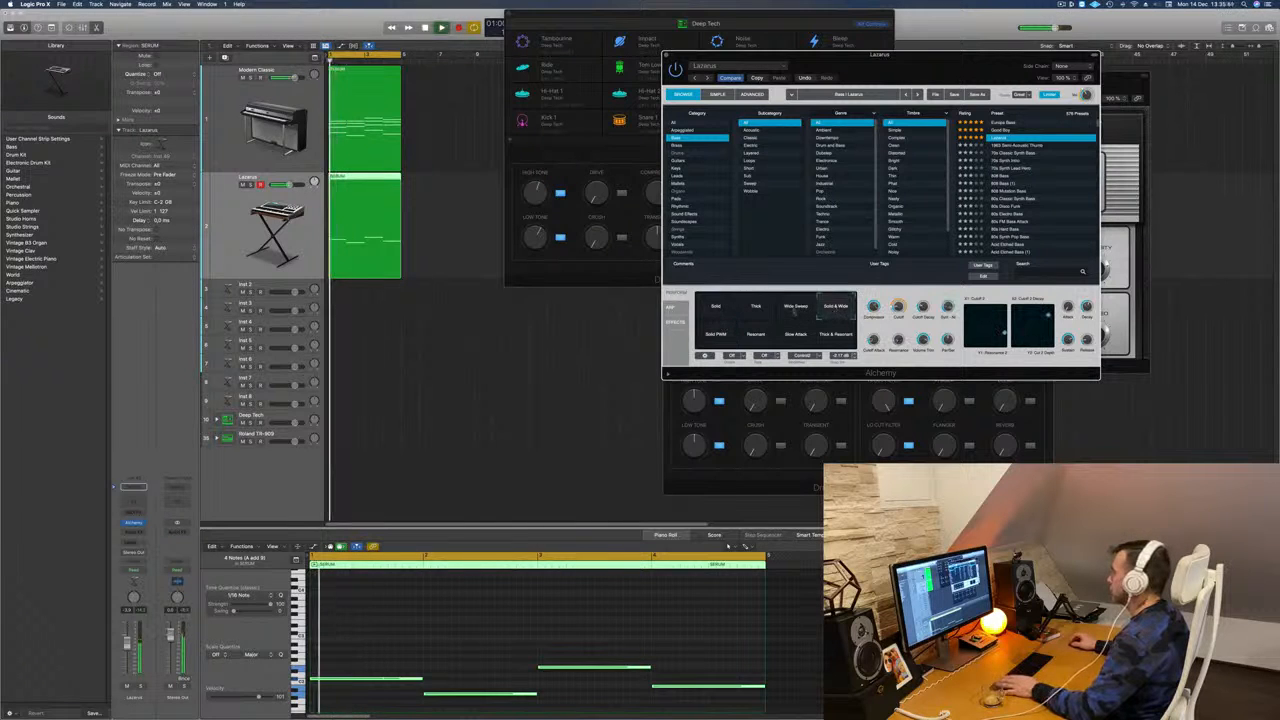
pyautogui.click(798, 309)
pyautogui.click(762, 310)
pyautogui.click(795, 309)
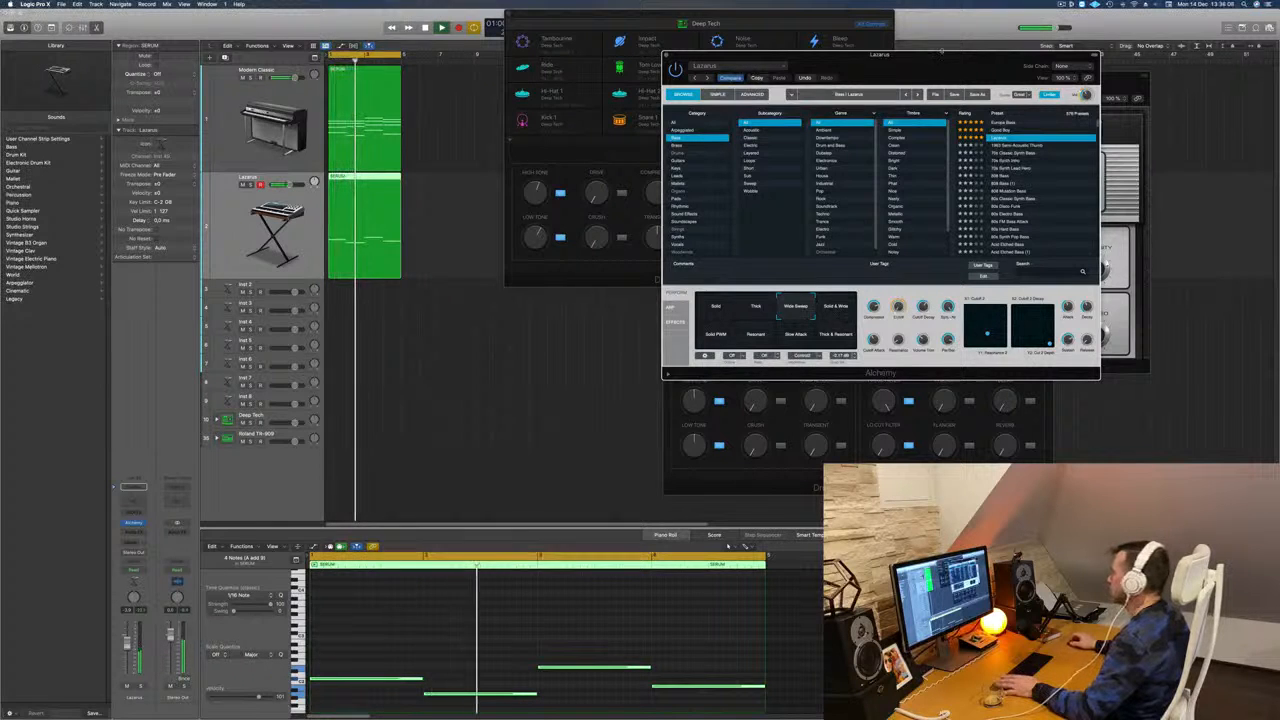
pyautogui.moveTo(940, 60); pyautogui.dragTo(936, 89)
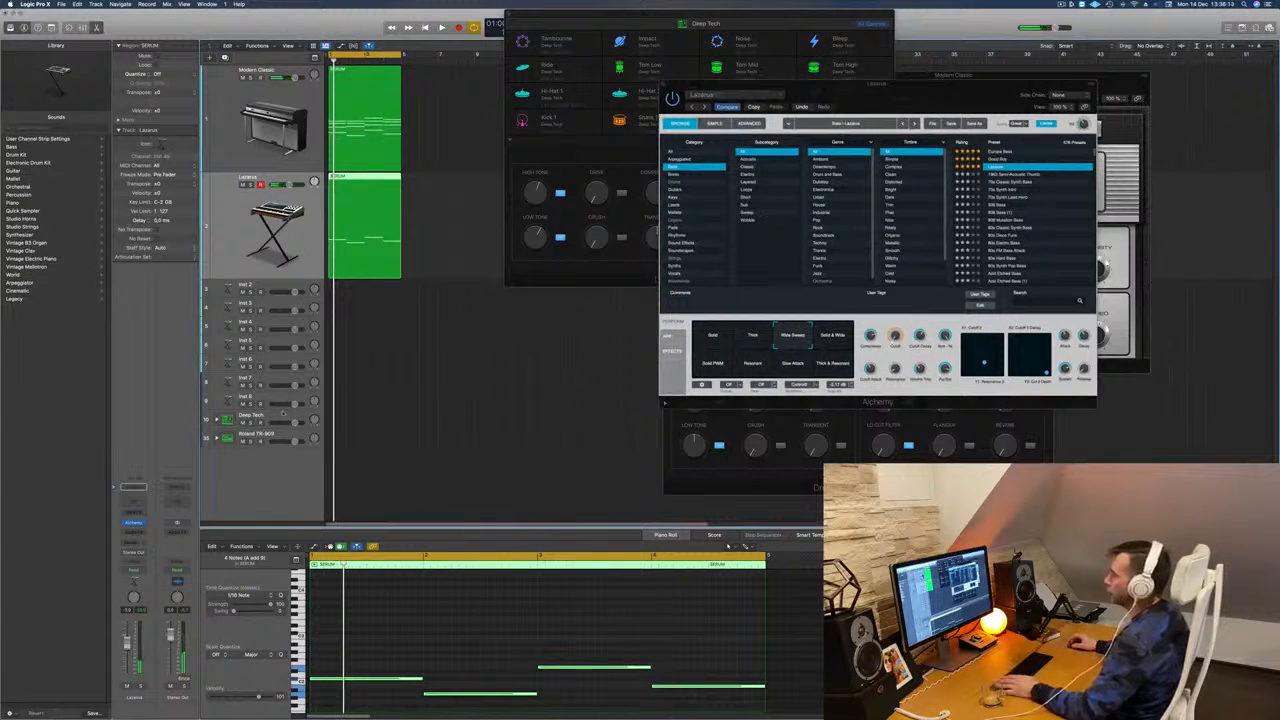
# Step: Expand the Deep Tech kit, select its Kick 1 track and play test hits with Musical Typing in a lower octave
pyautogui.click(276, 418)
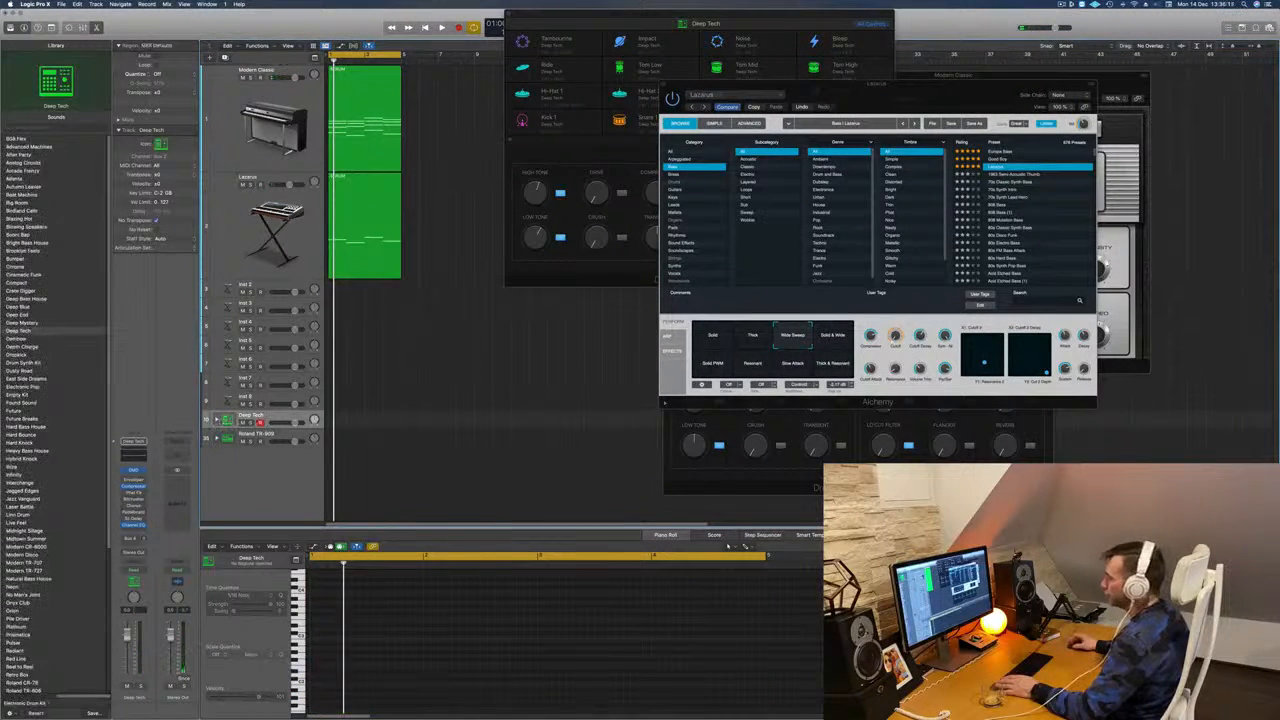
pyautogui.click(300, 436)
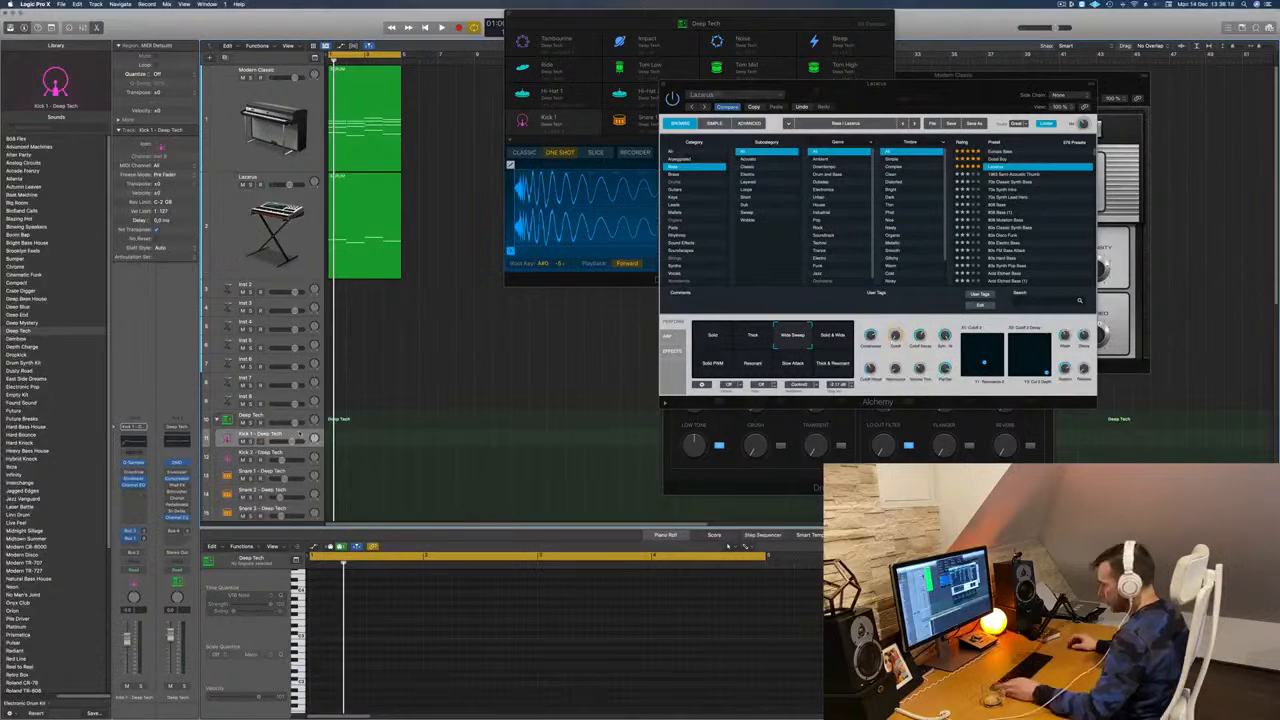
pyautogui.press('super+k')
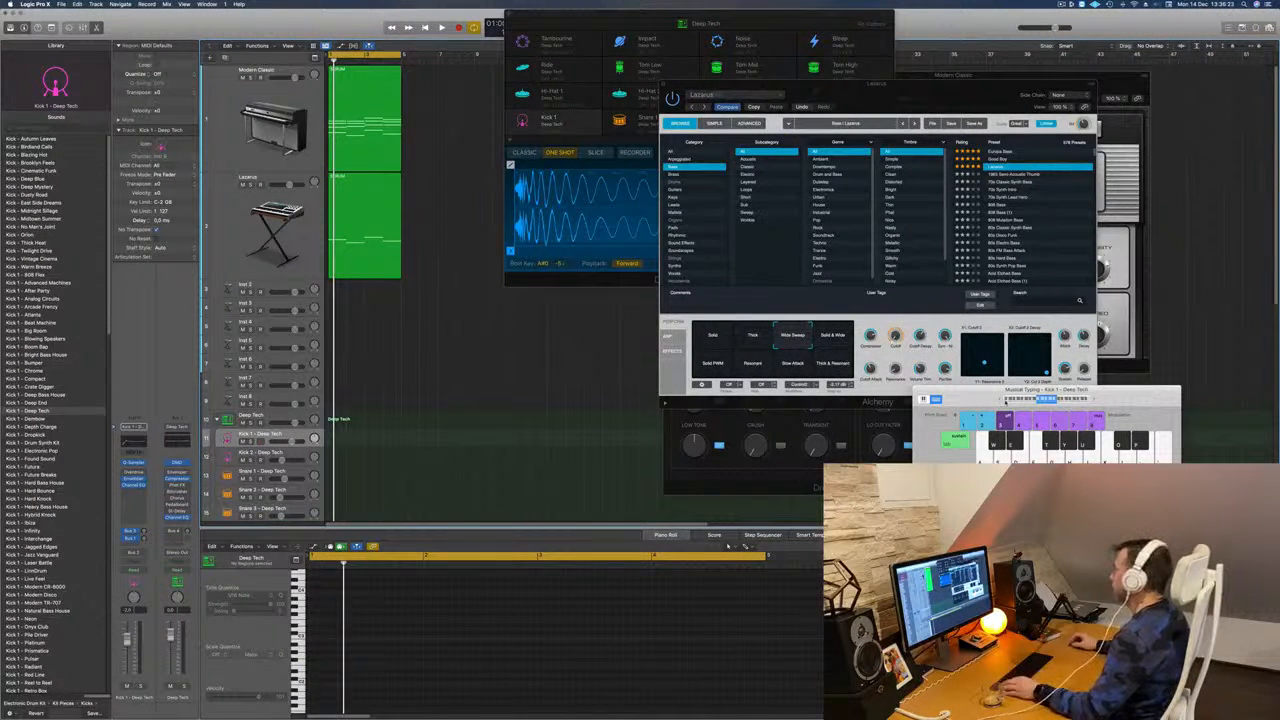
pyautogui.click(1000, 400)
pyautogui.press('a')
pyautogui.press('a')
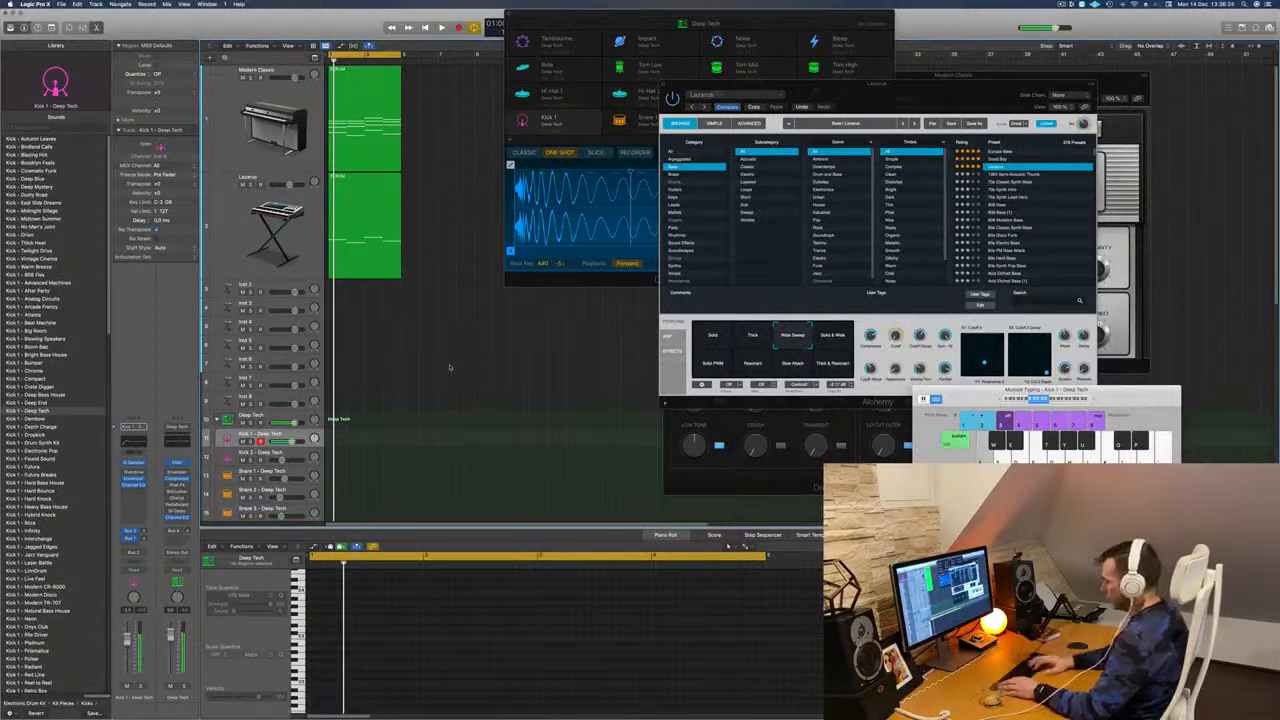
# Step: Record a one-bar pattern of four kick hits on the Kick 1 track
pyautogui.press('r')
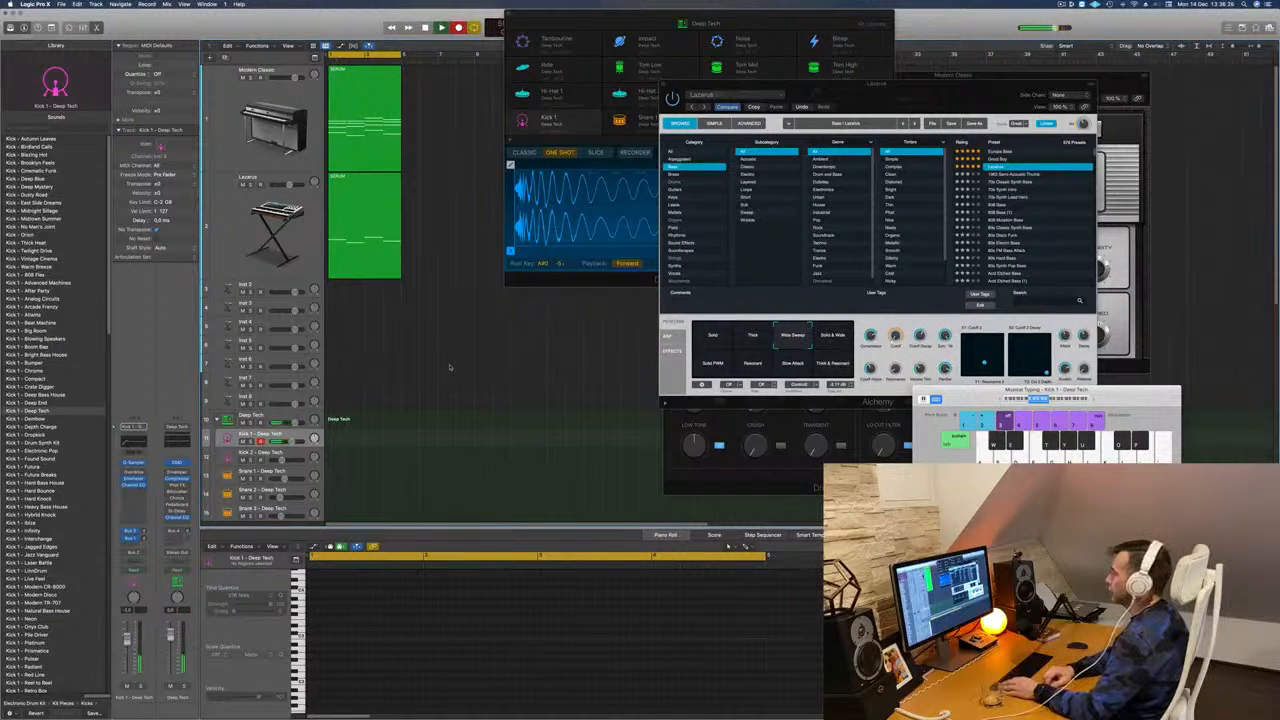
pyautogui.press('a')
pyautogui.press('a')
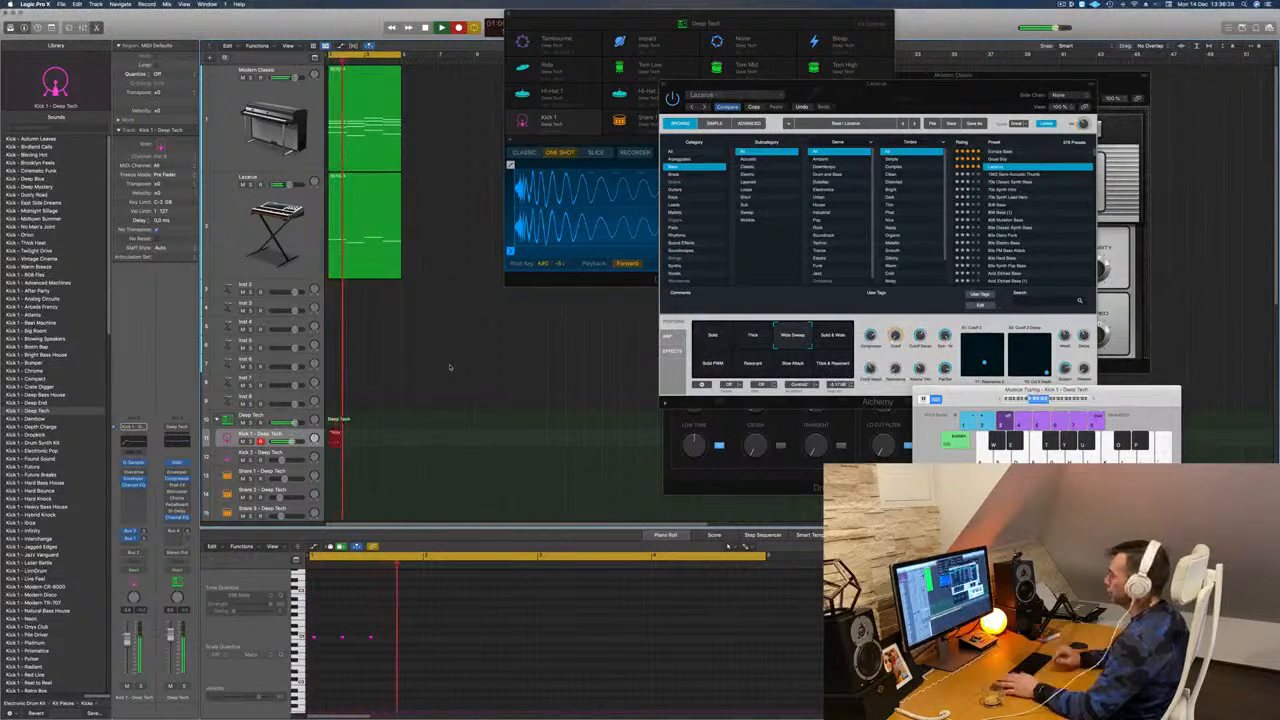
pyautogui.press('space')
# Step: Select all four recorded kick notes in the Piano Roll, transpose them to a higher pitch and listen to the result
pyautogui.click(333, 676)
pyautogui.press('super+a')
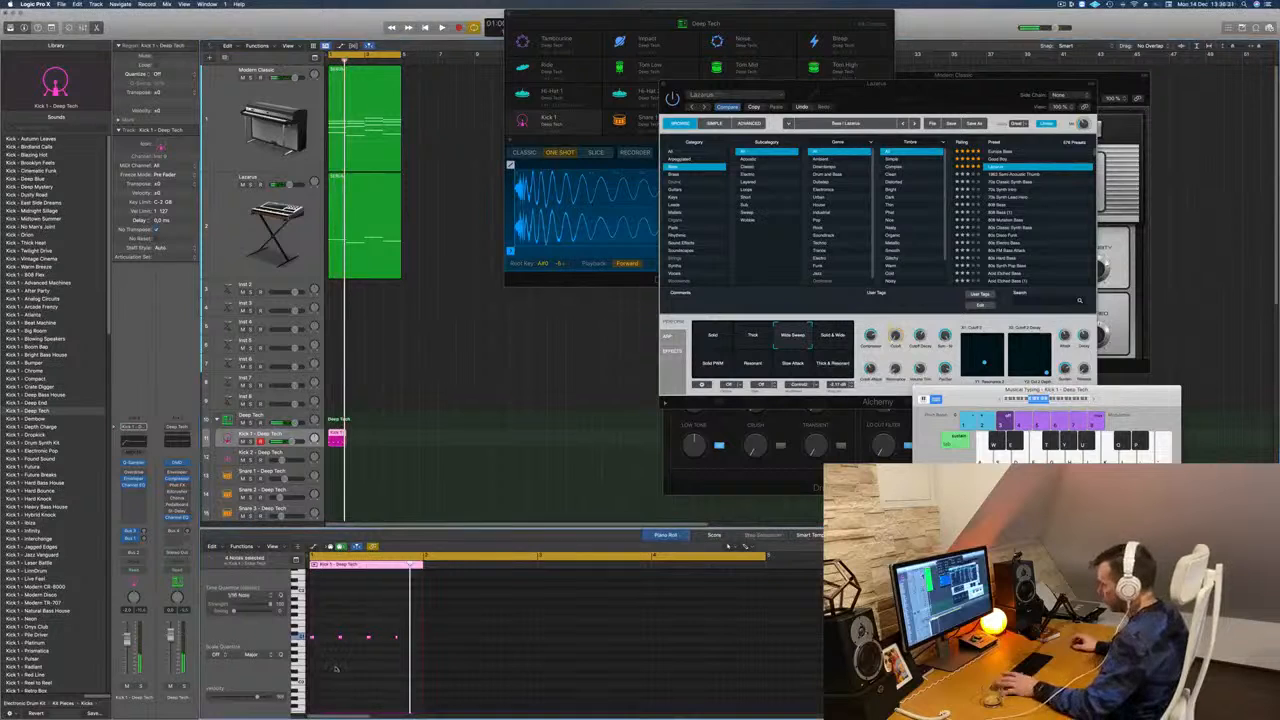
pyautogui.scroll(5, 368, 682)
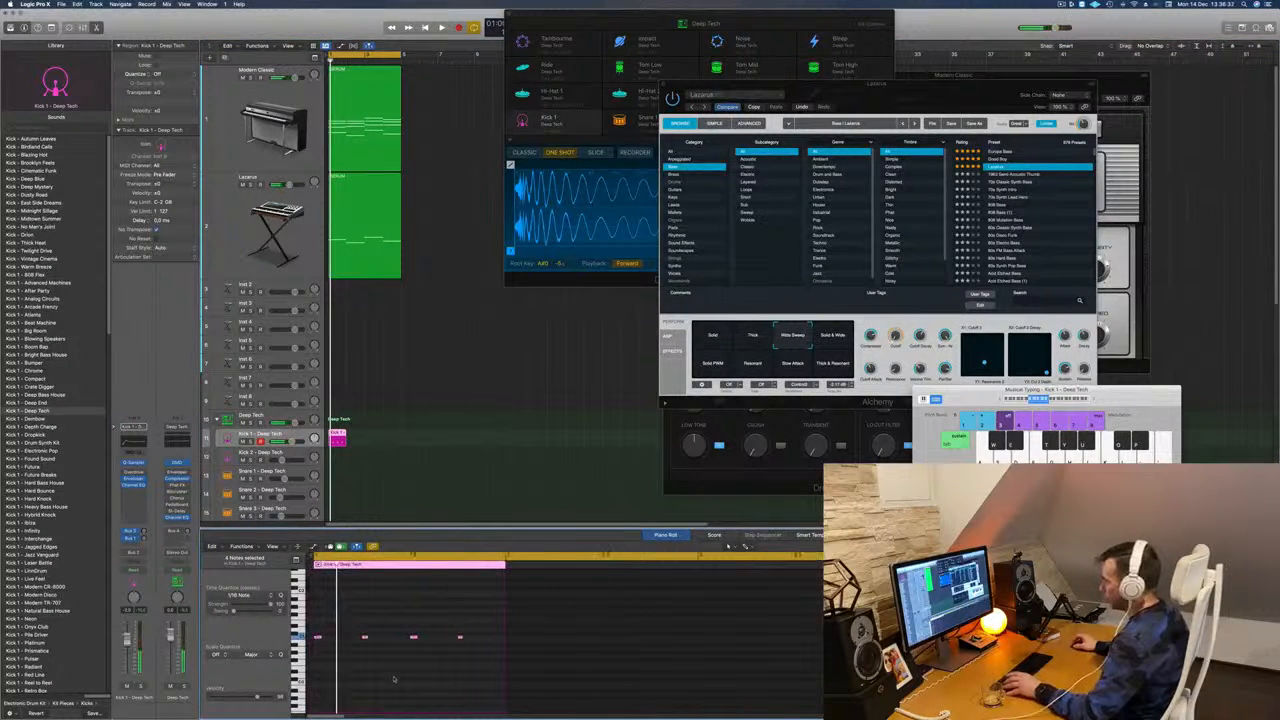
pyautogui.scroll(3, 354, 668)
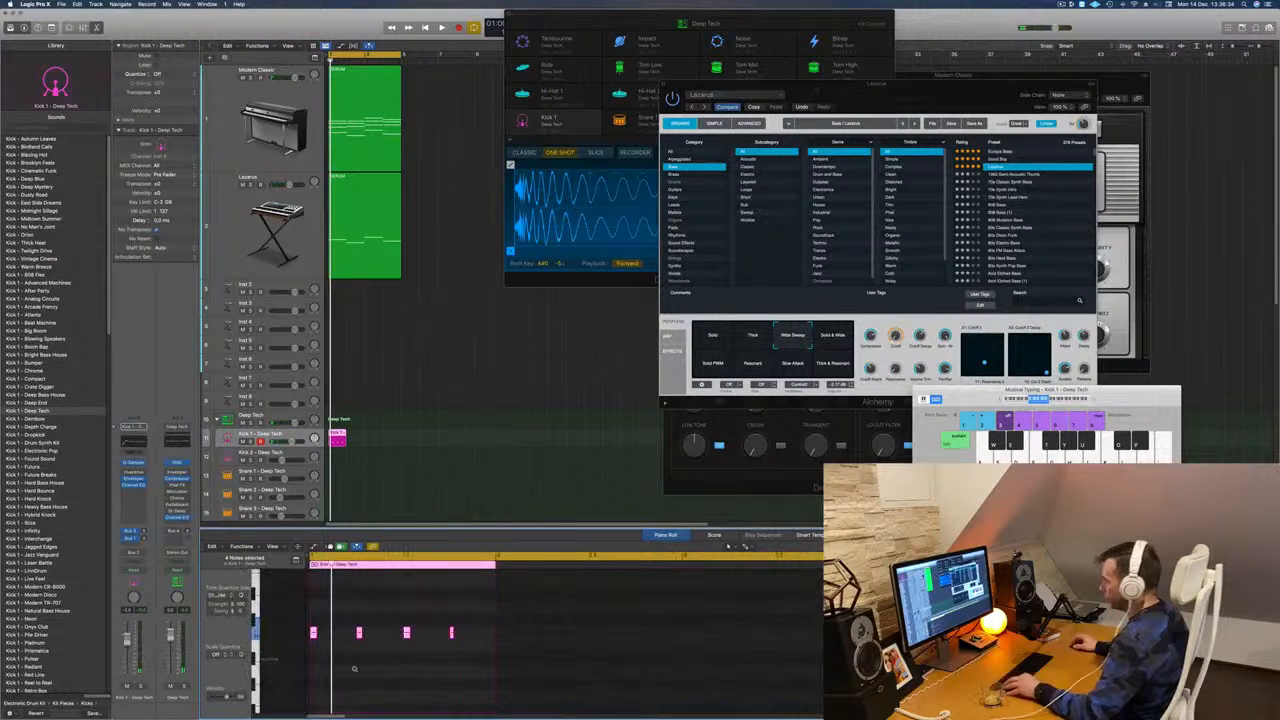
pyautogui.click(372, 670)
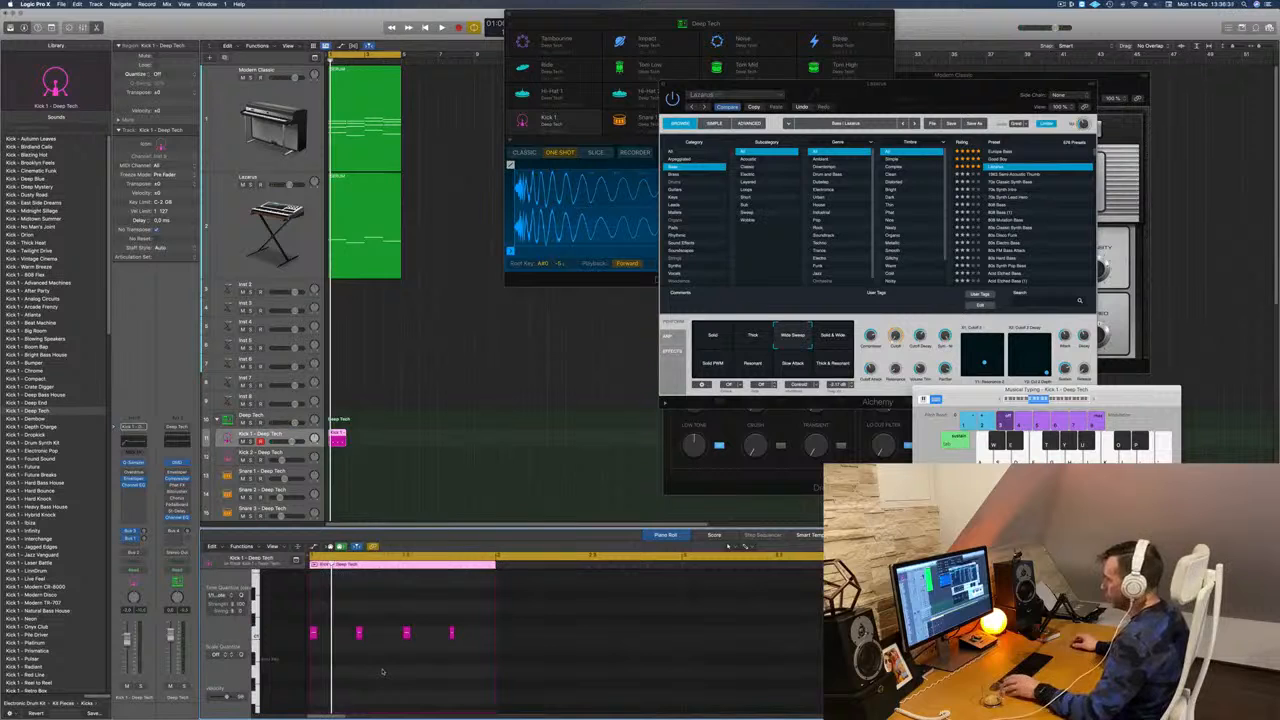
pyautogui.moveTo(476, 631); pyautogui.dragTo(300, 656)
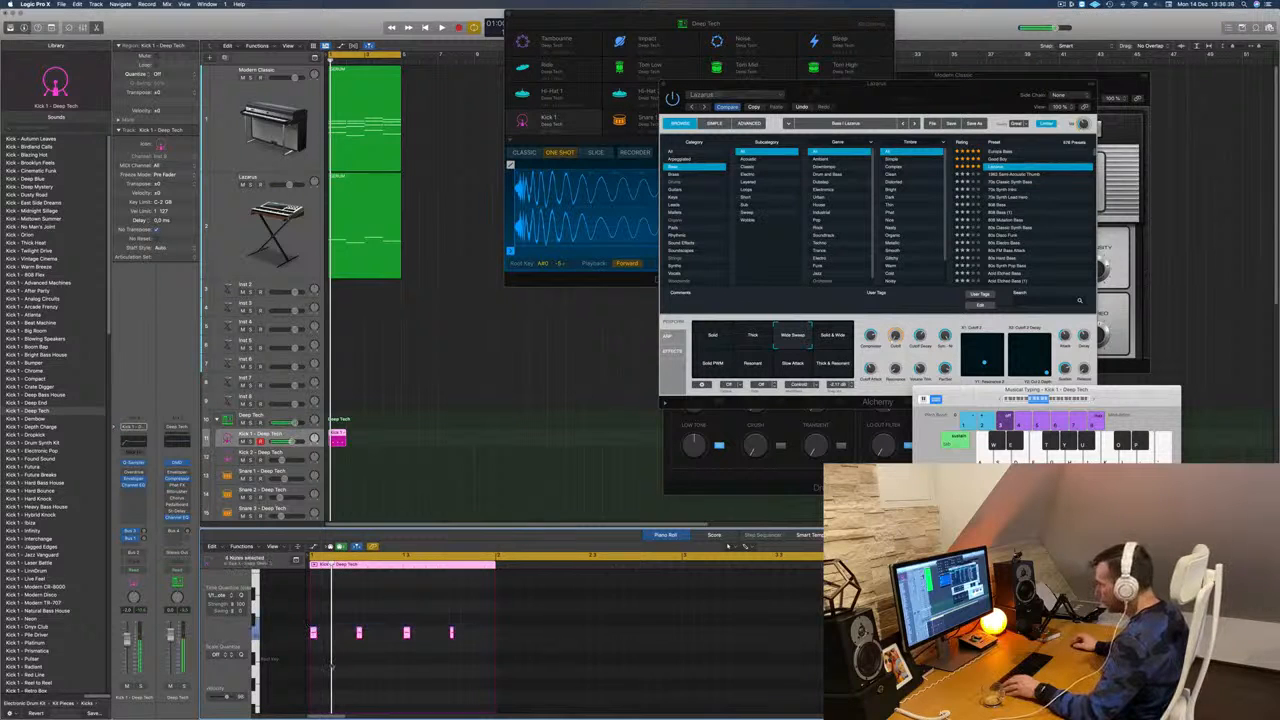
pyautogui.scroll(-1, 329, 664)
pyautogui.scroll(1, 329, 666)
pyautogui.scroll(1, 331, 666)
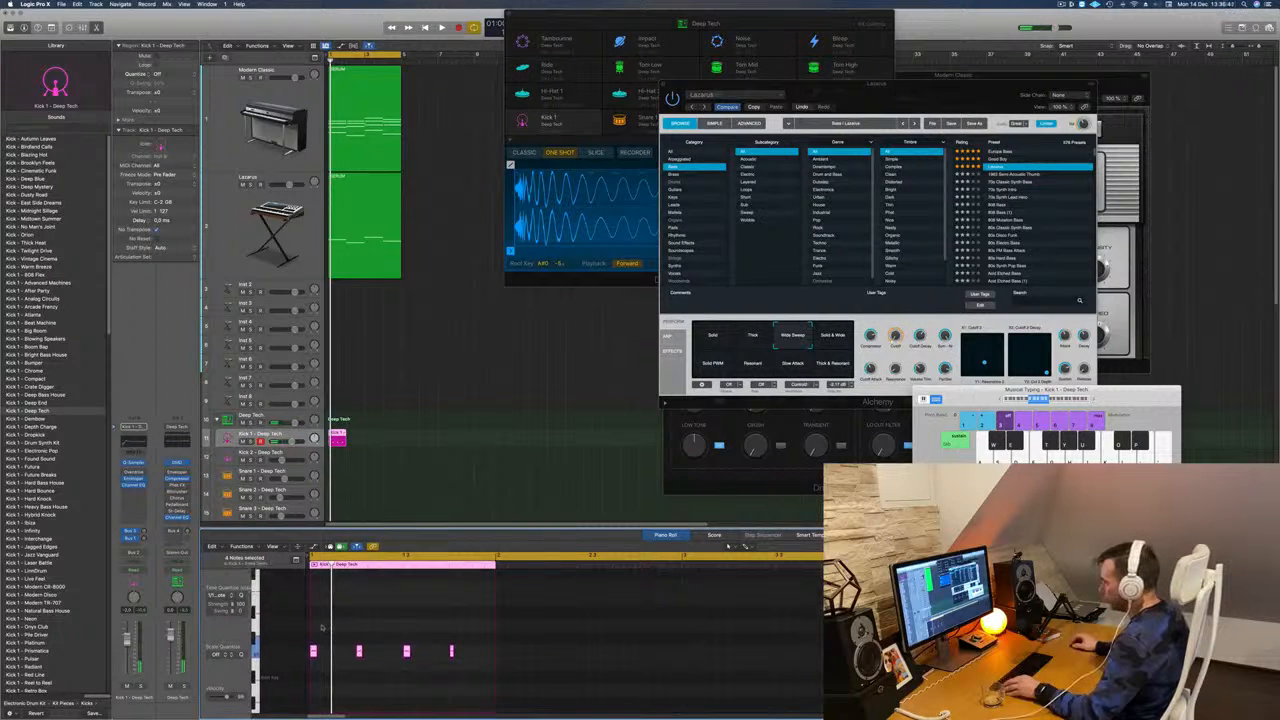
pyautogui.hscroll(1, 317, 628)
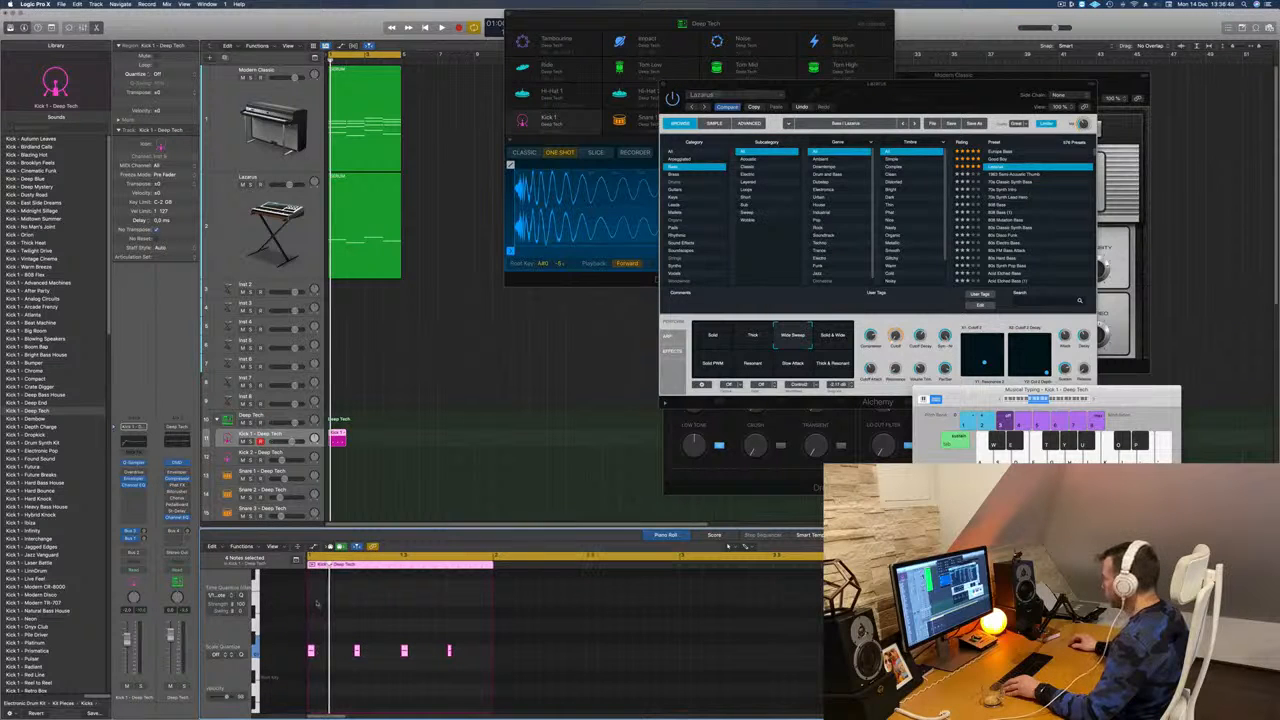
pyautogui.moveTo(462, 652); pyautogui.dragTo(311, 656)
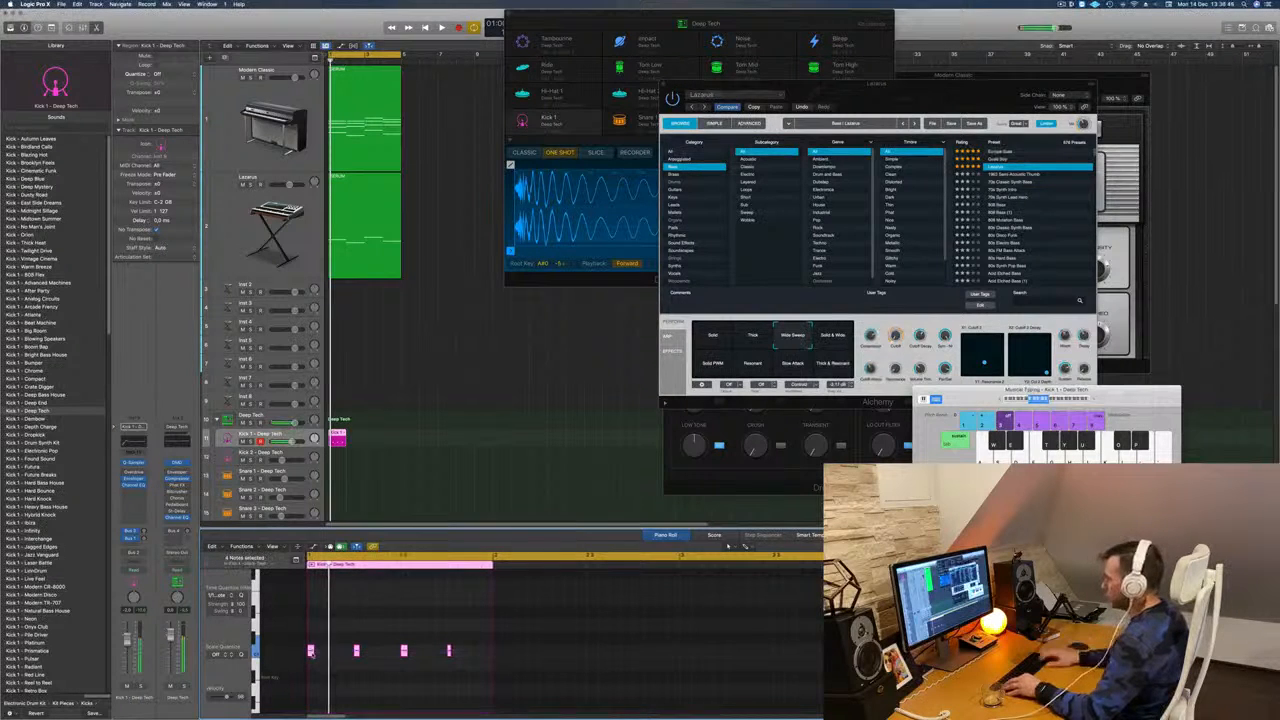
pyautogui.scroll(-3, 311, 656)
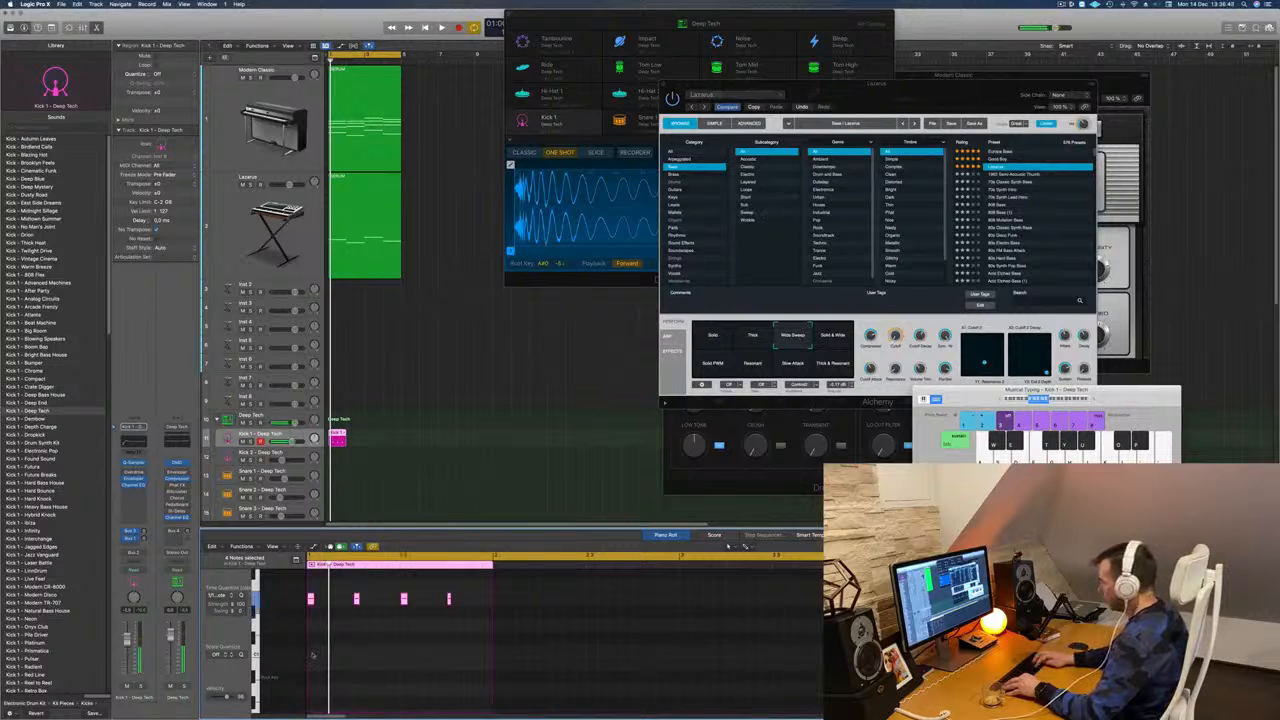
pyautogui.press('Delete')
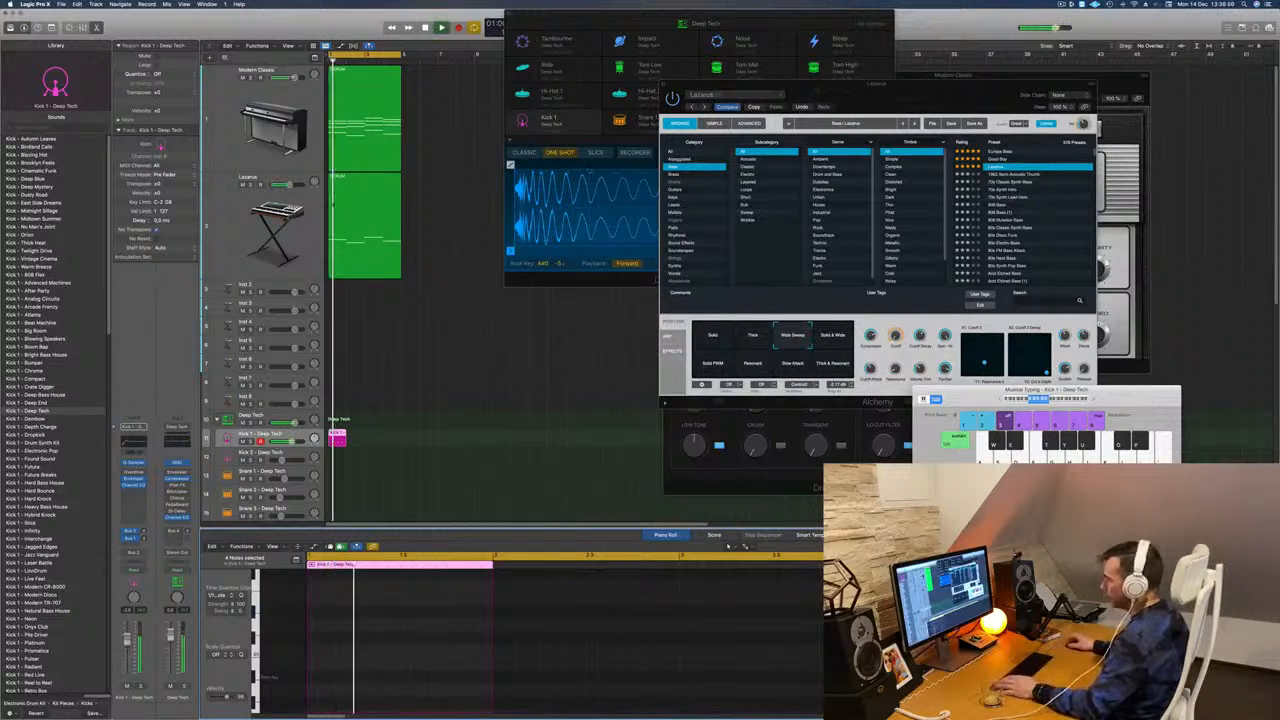
pyautogui.press('space')
# Step: Copy the one-bar Kick 1 region until four regions fill the four-bar loop, and play the result
pyautogui.click(341, 441)
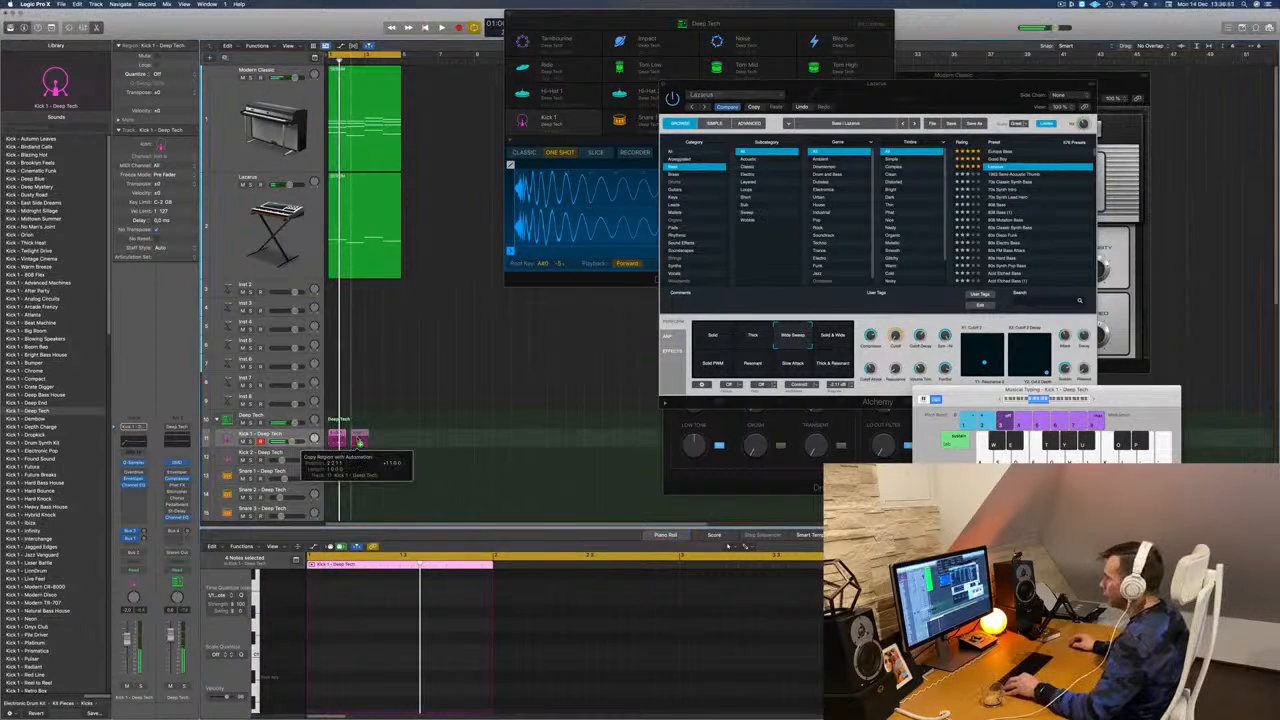
pyautogui.moveTo(351, 441); pyautogui.dragTo(372, 441)
pyautogui.keyDown('shift'); pyautogui.click(339, 441); pyautogui.keyUp('shift')
pyautogui.press('space')
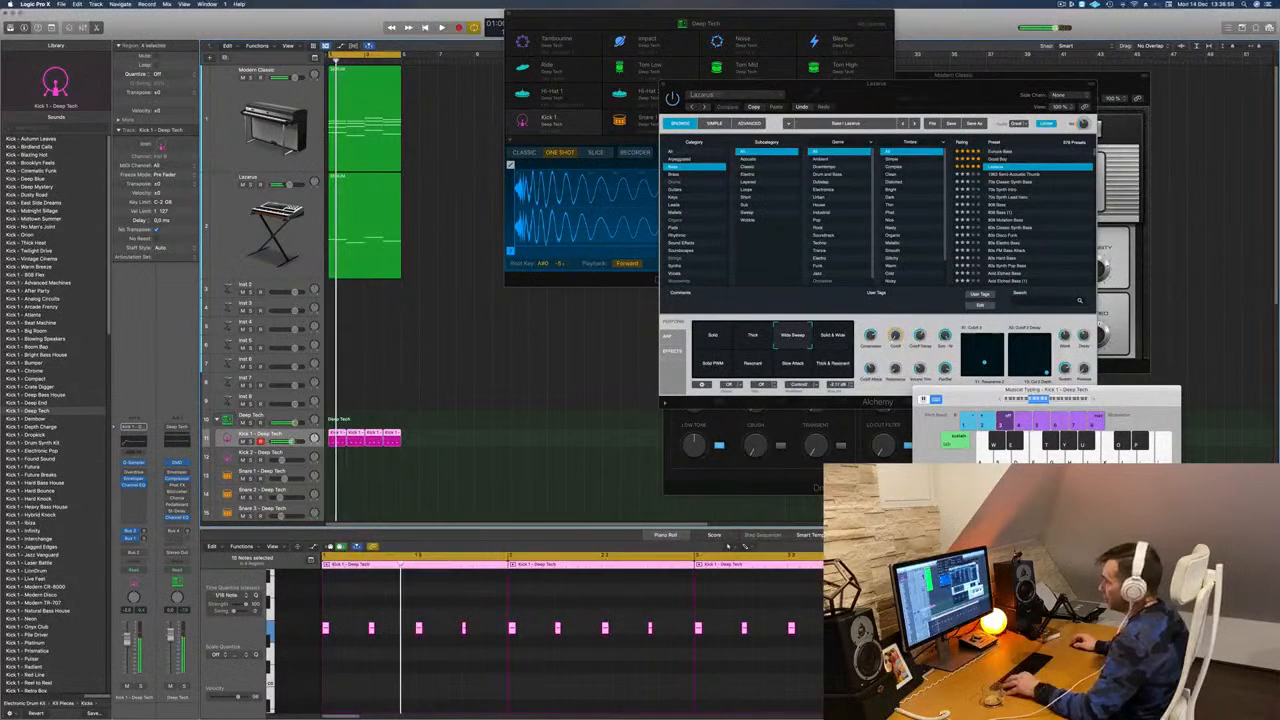
# Step: Copy the four kick regions onto the Kick 2 track and select that track during playback
pyautogui.moveTo(333, 458); pyautogui.dragTo(338, 443)
pyautogui.scroll(2, 417, 460)
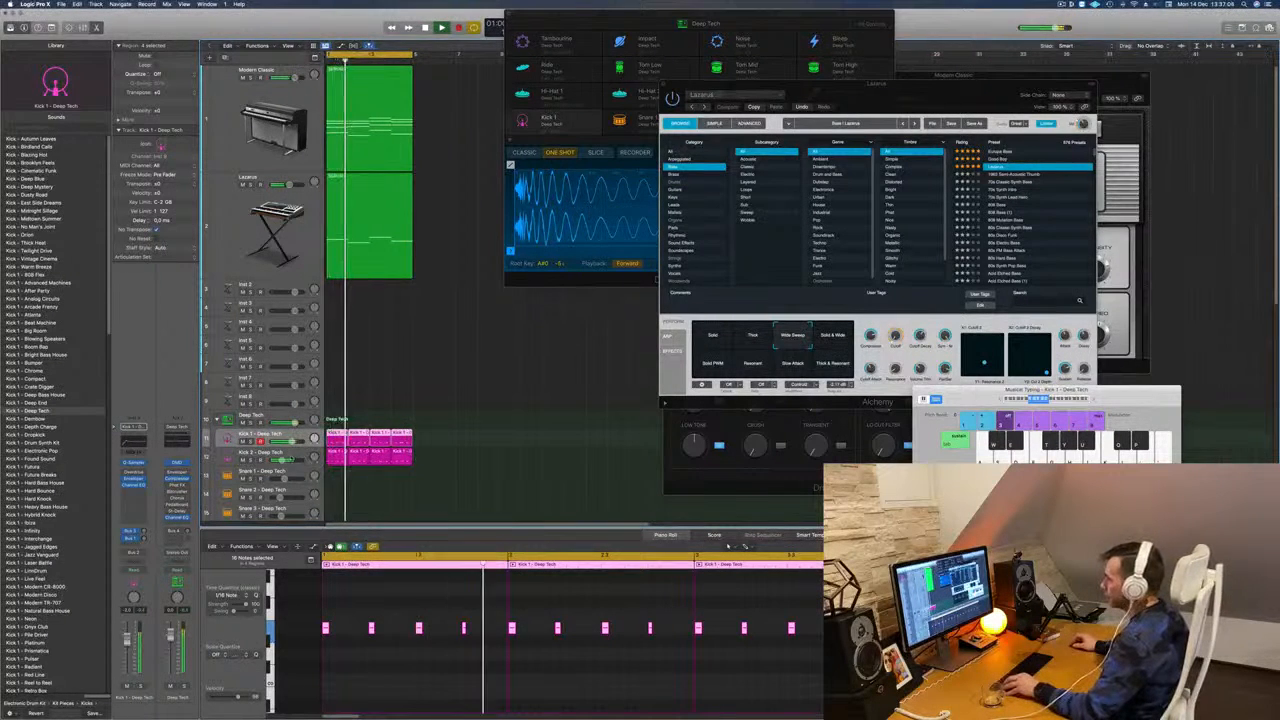
pyautogui.click(291, 457)
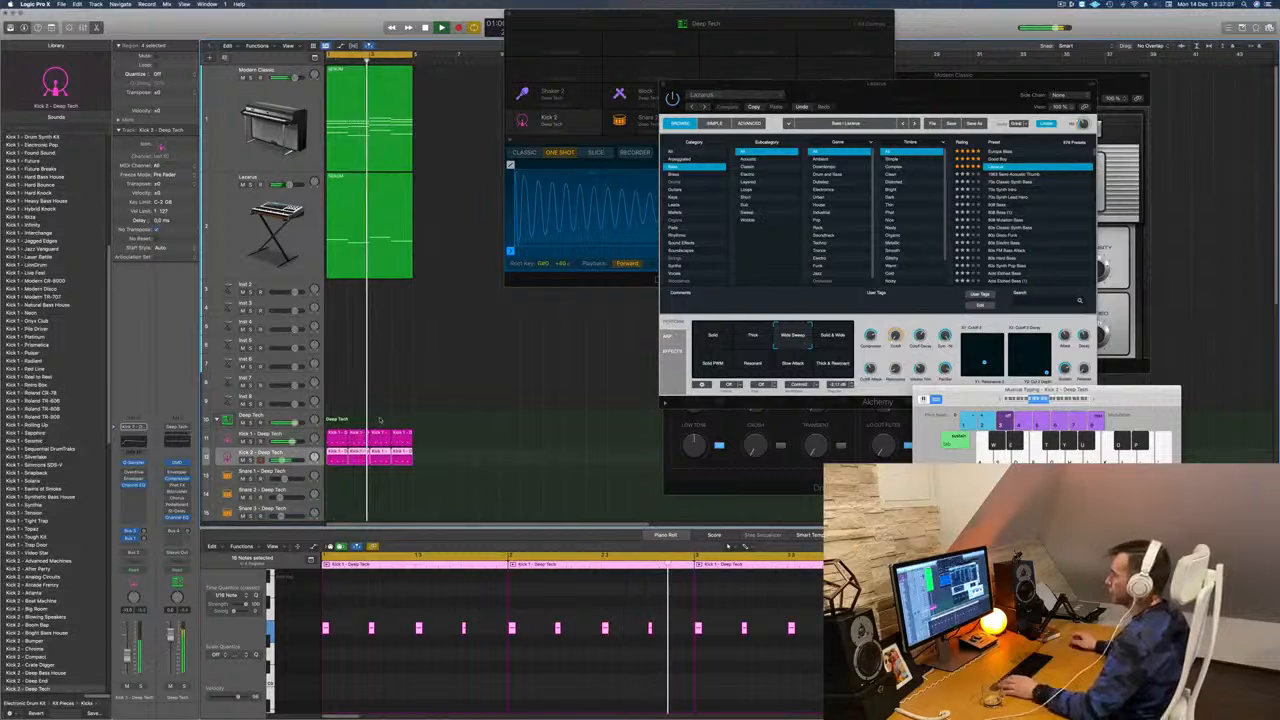
# Step: Copy the Lazarus bass region onto the Inst 2 track, show it in the Piano Roll and deselect its notes
pyautogui.click(410, 222)
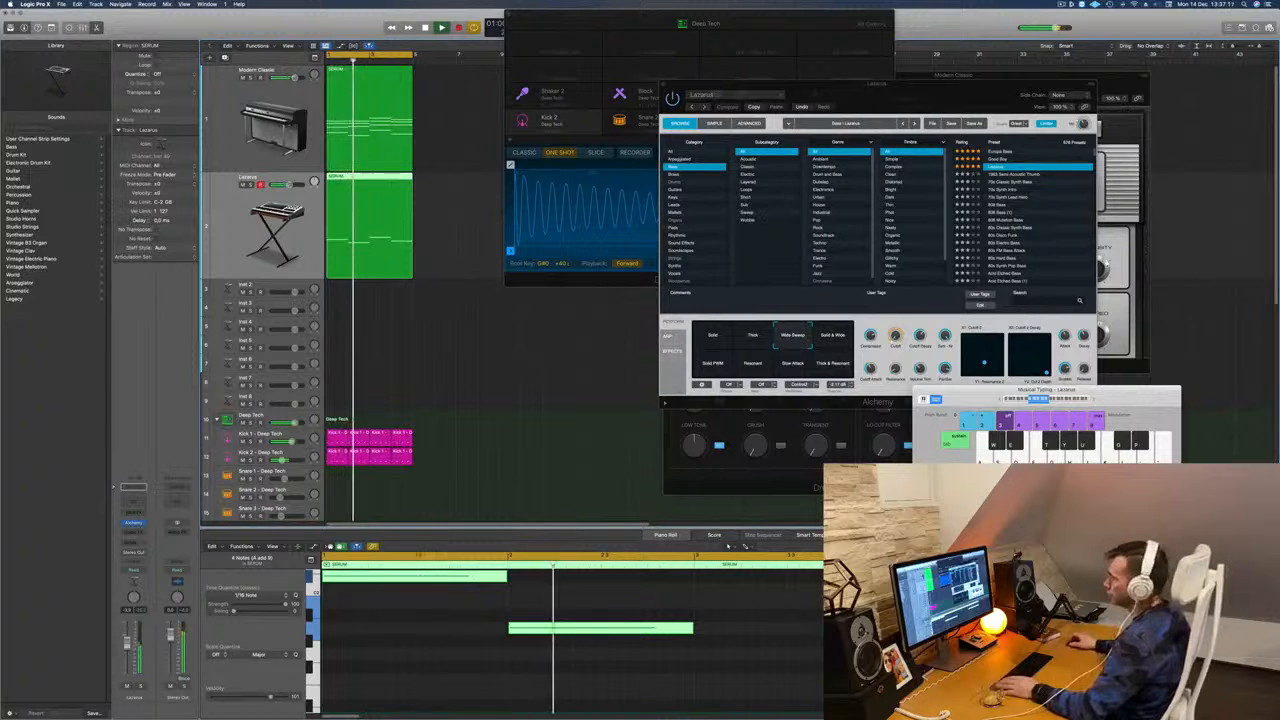
pyautogui.moveTo(360, 177); pyautogui.dragTo(362, 290)
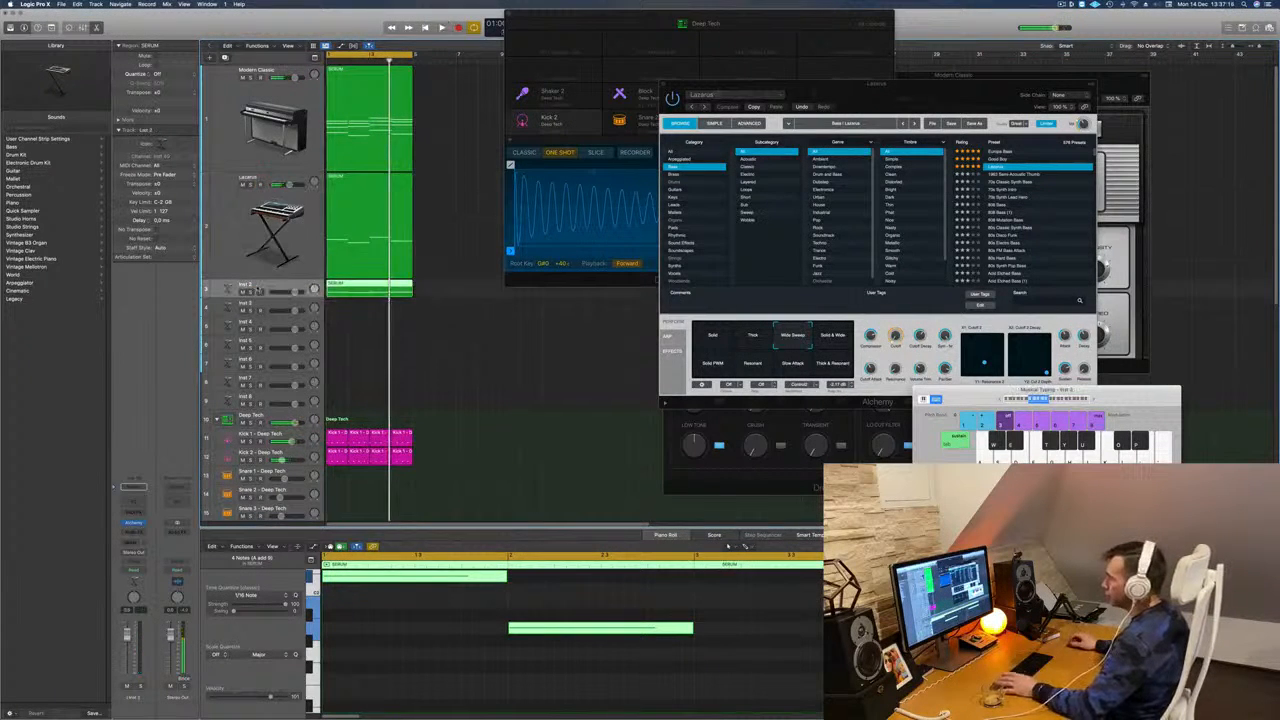
pyautogui.press('e')
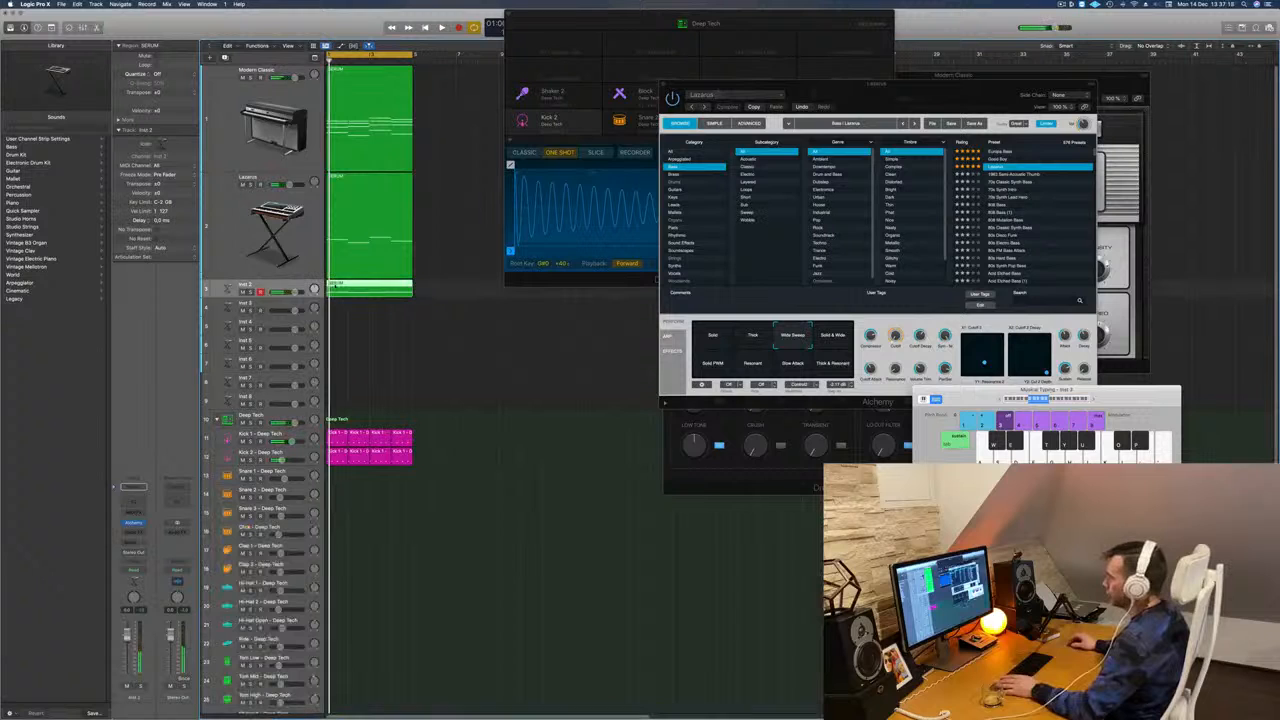
pyautogui.press('e')
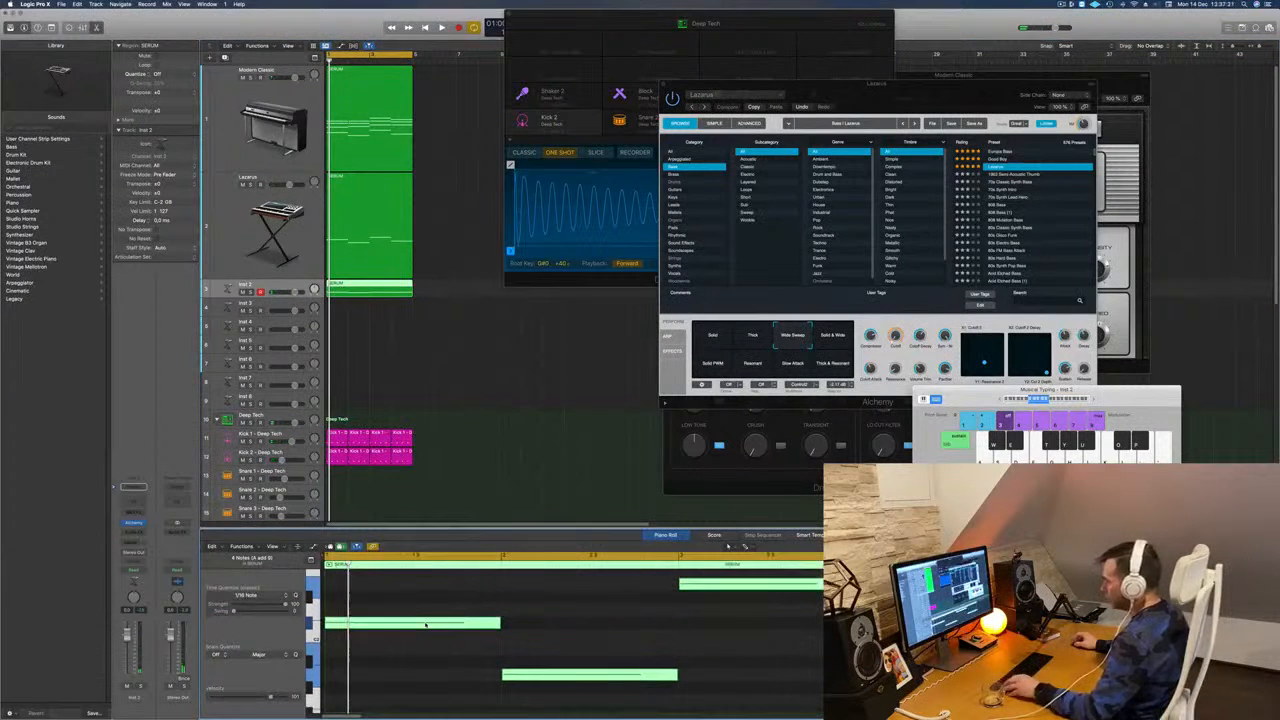
pyautogui.click(524, 623)
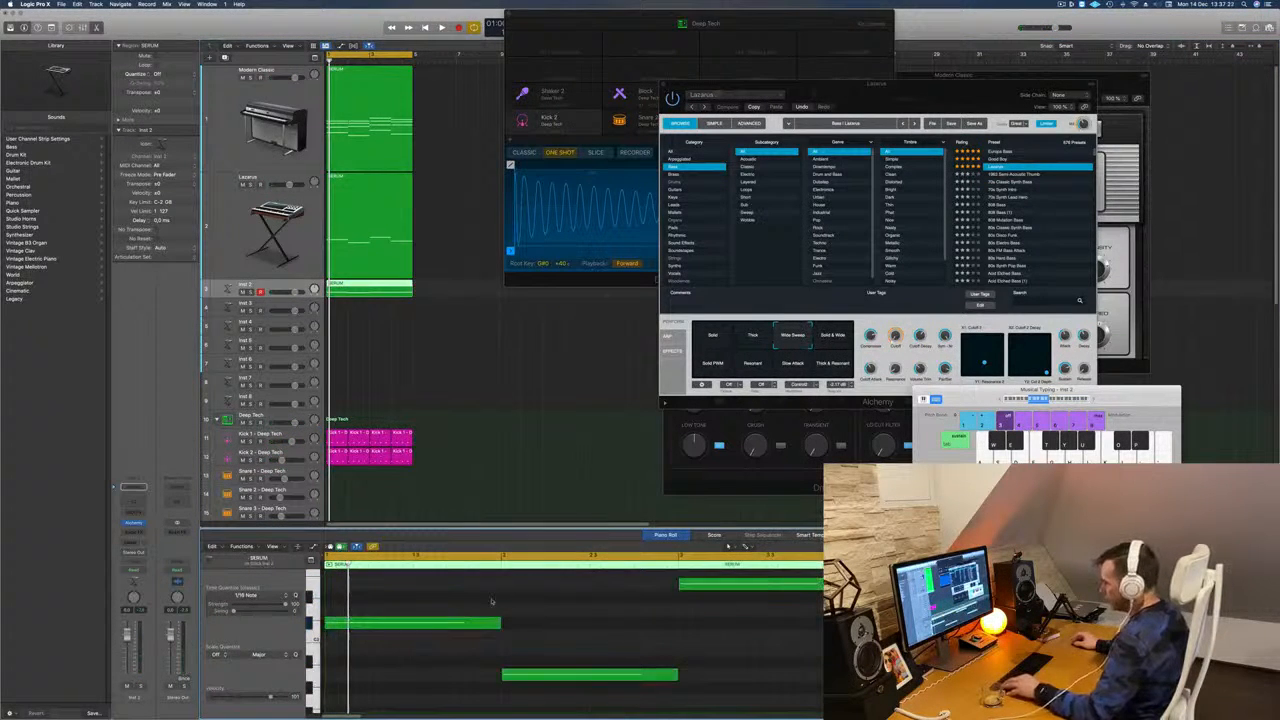
# Step: Shorten all bass notes in the Piano Roll to brief offbeat hits, duplicate them to four hits per chord, and play the result
pyautogui.press('super+a')
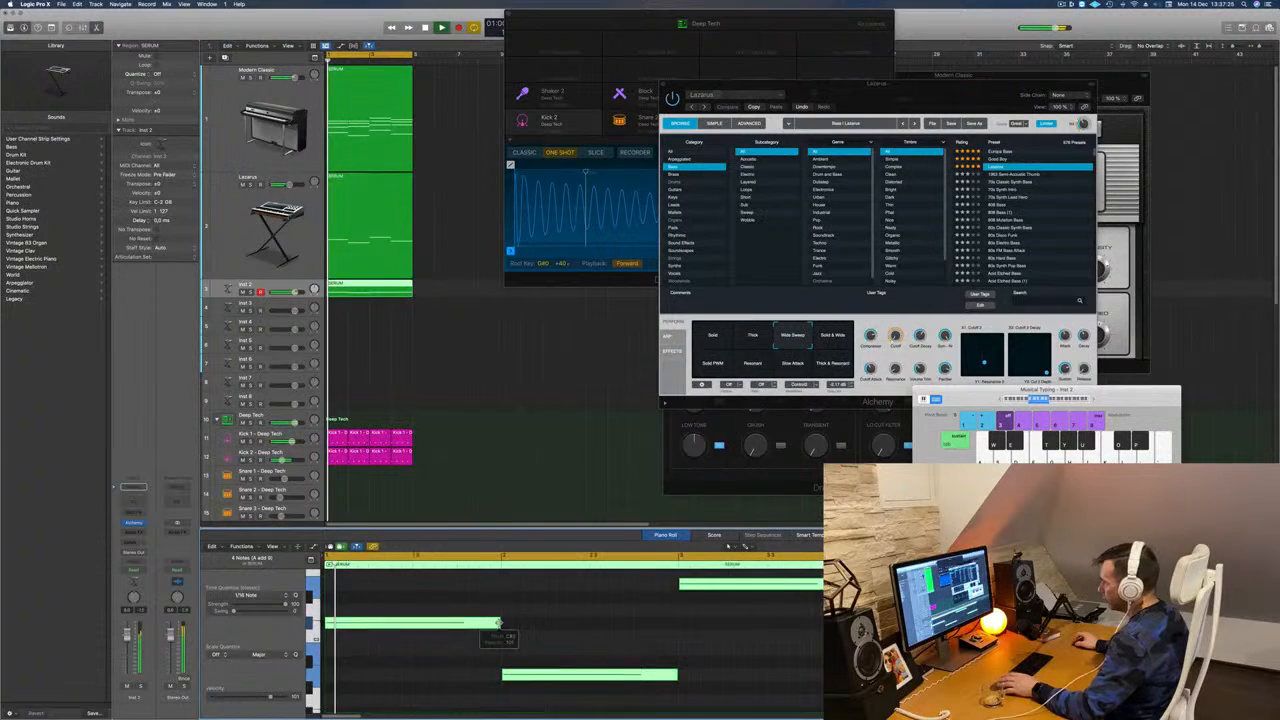
pyautogui.moveTo(498, 623); pyautogui.dragTo(400, 623)
pyautogui.press('space')
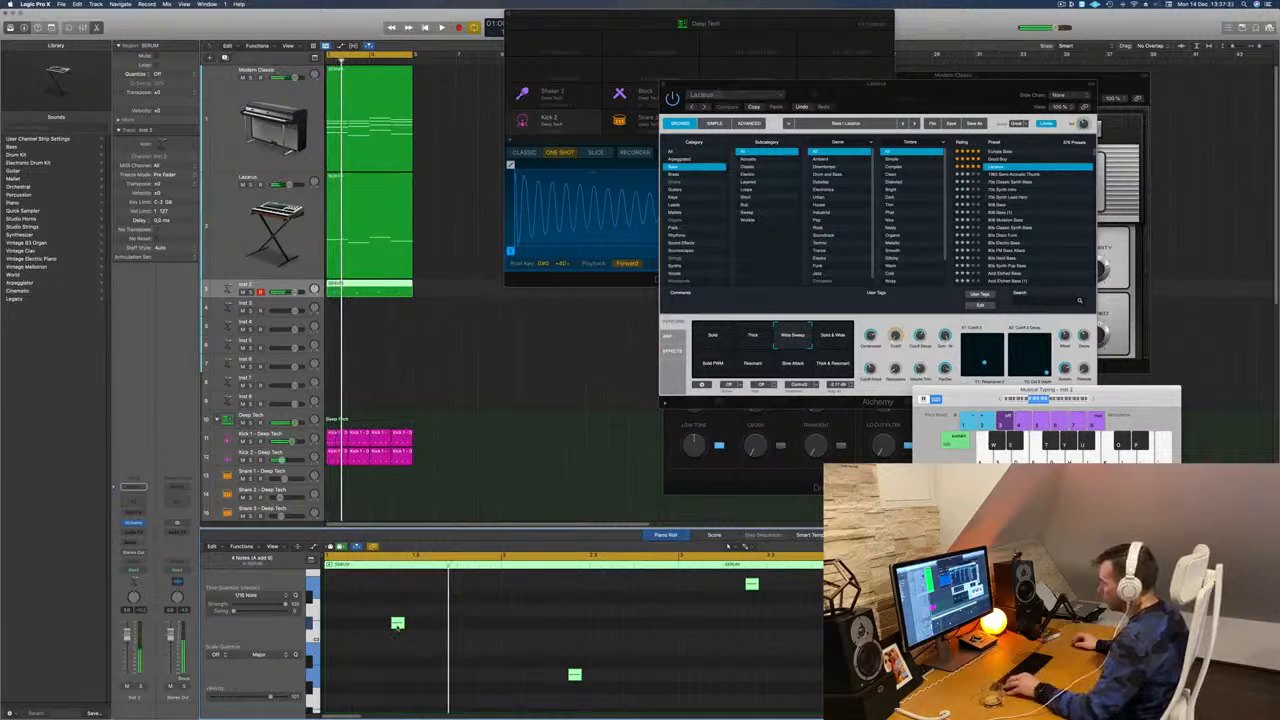
pyautogui.moveTo(410, 630); pyautogui.dragTo(464, 631)
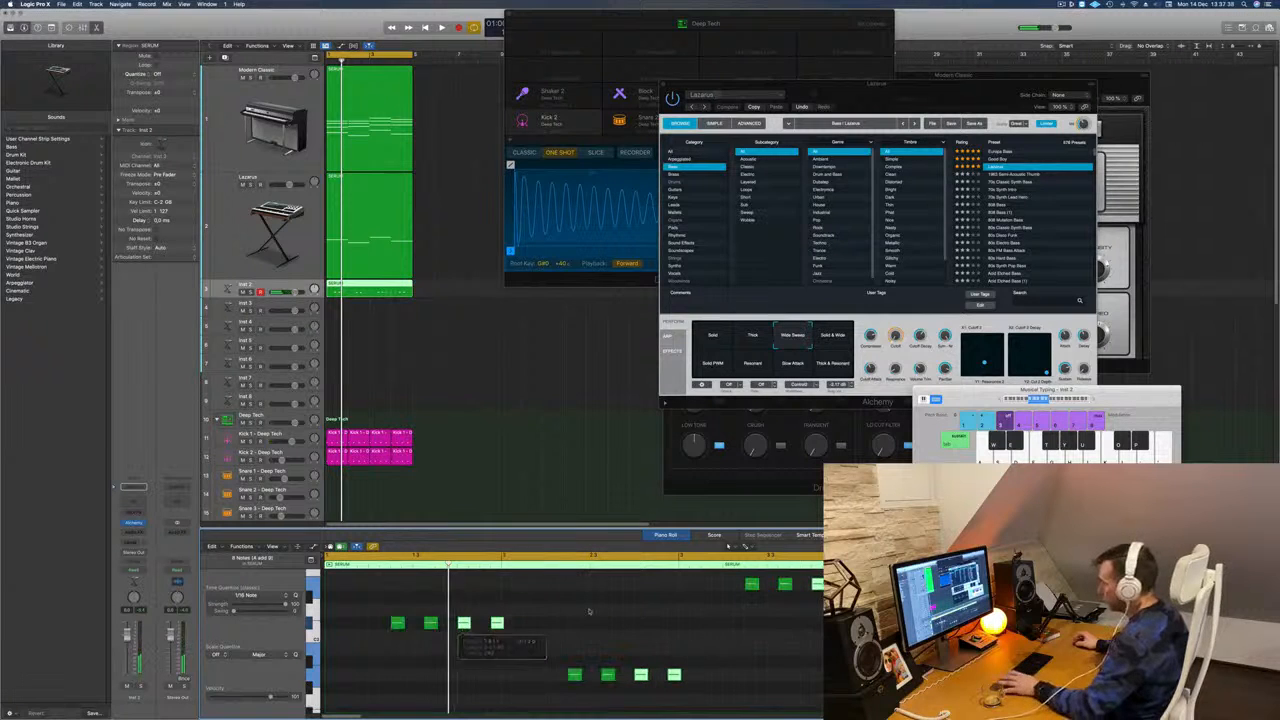
pyautogui.press('space')
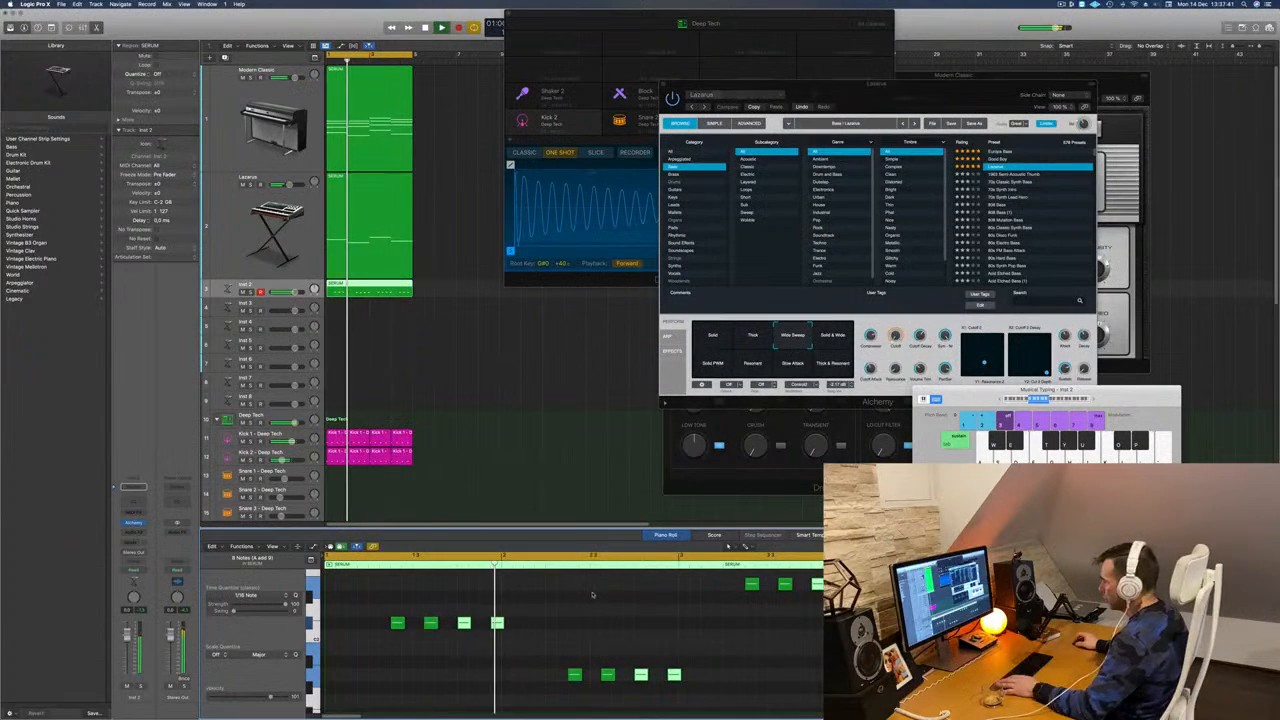
pyautogui.press('space')
pyautogui.press('space')
# Step: Nudge the second, third and fourth hits of the first chord group slightly later and play them
pyautogui.moveTo(428, 608); pyautogui.dragTo(537, 636)
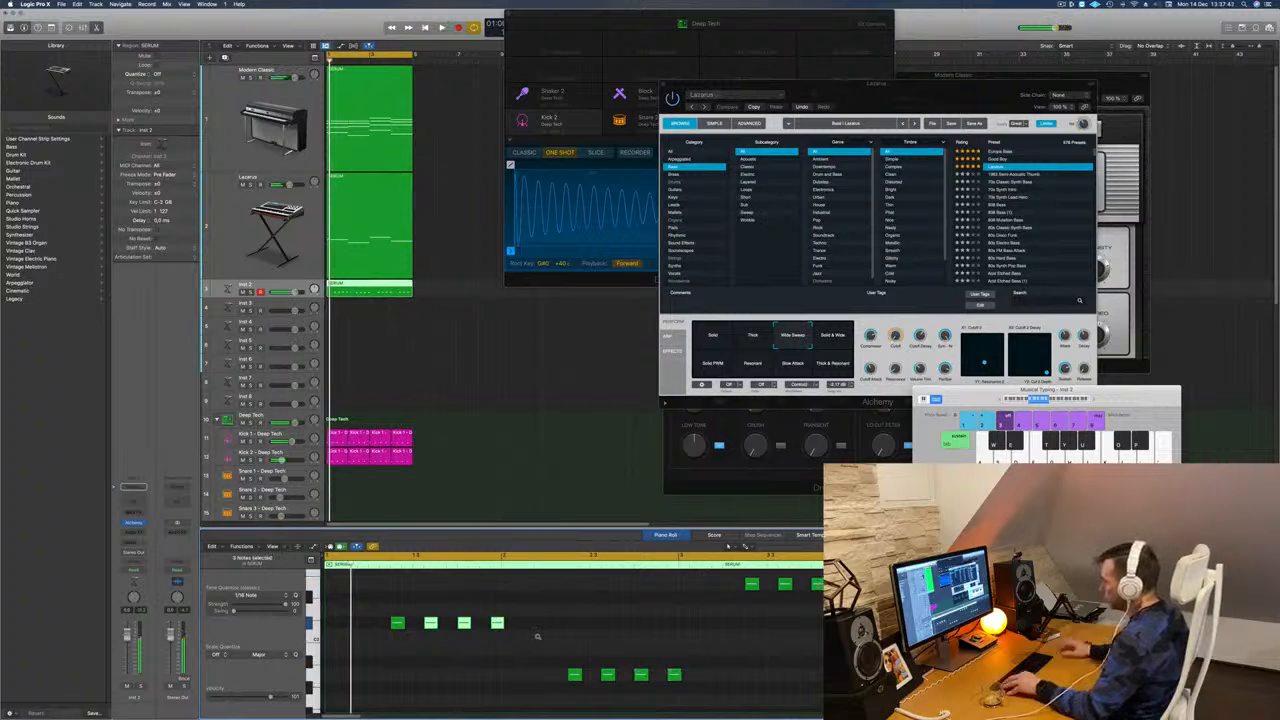
pyautogui.hotkey('alt', 'Right')
pyautogui.press('space')
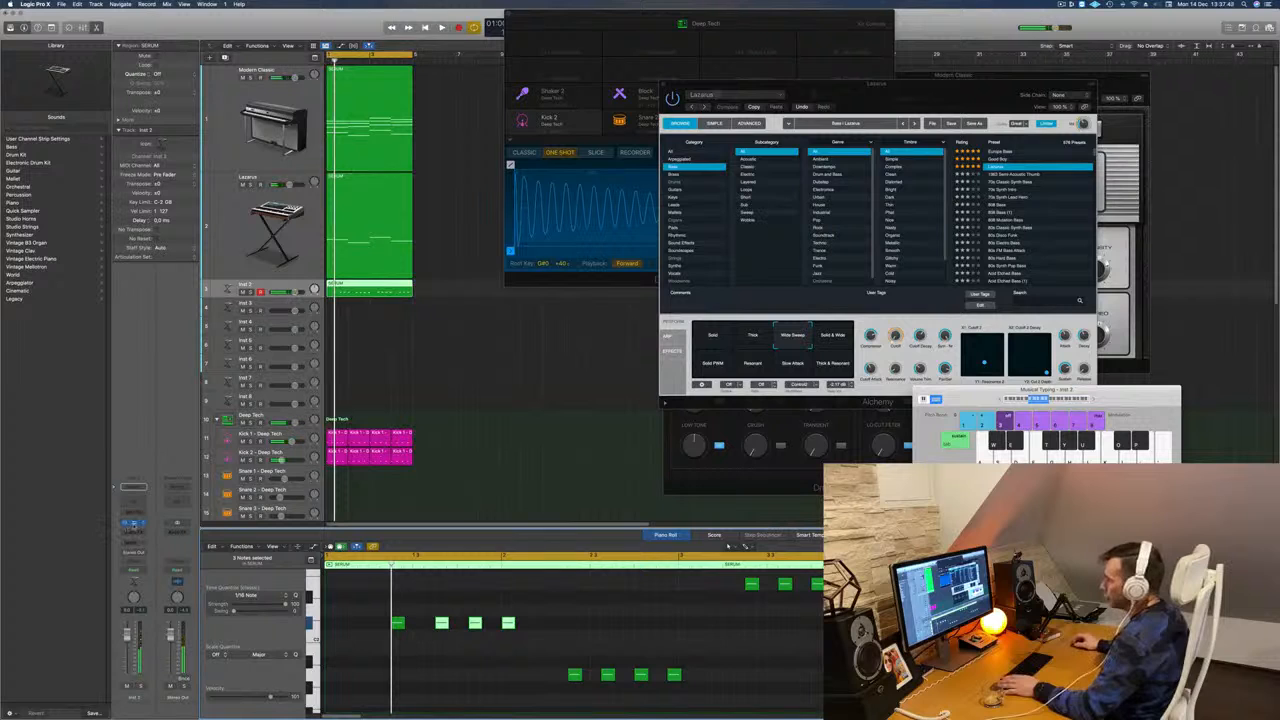
# Step: Open Alchemy on the Inst 2 track, filter presets to Bass and House, and audition 80s Disco Funk, 80s Electro Bass and 80s FM Bass Attack
pyautogui.click(134, 524)
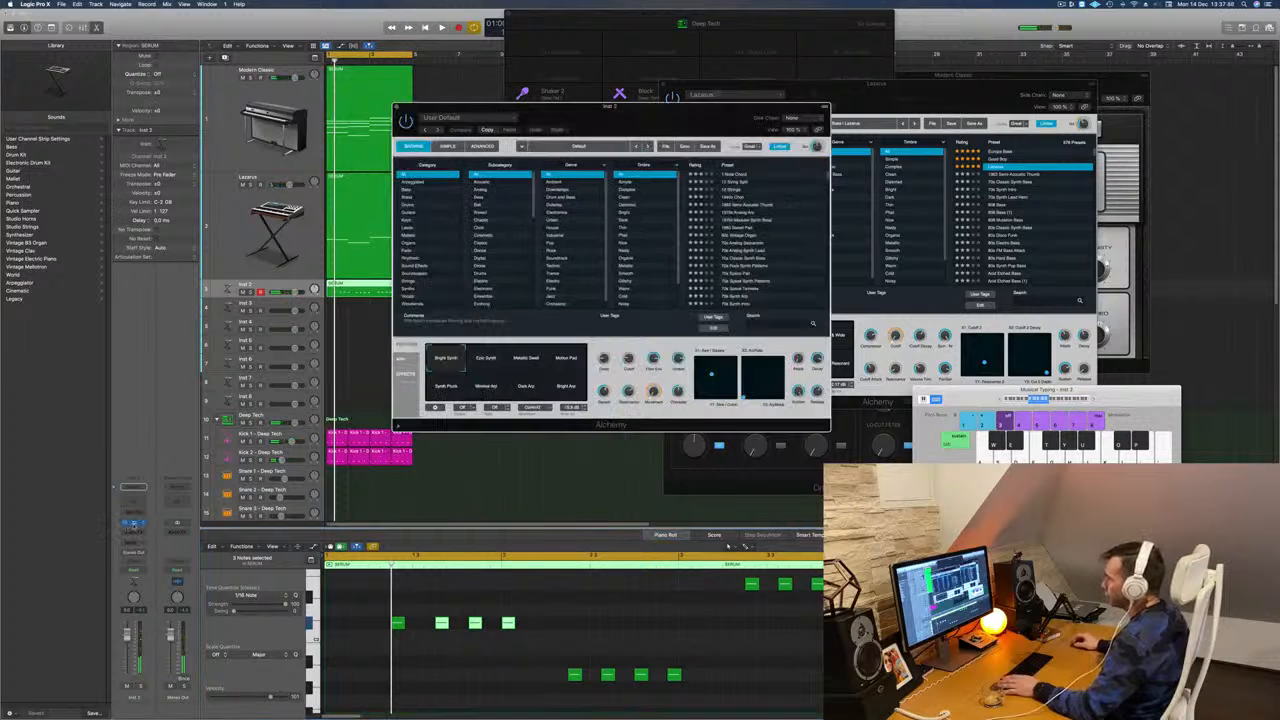
pyautogui.click(410, 189)
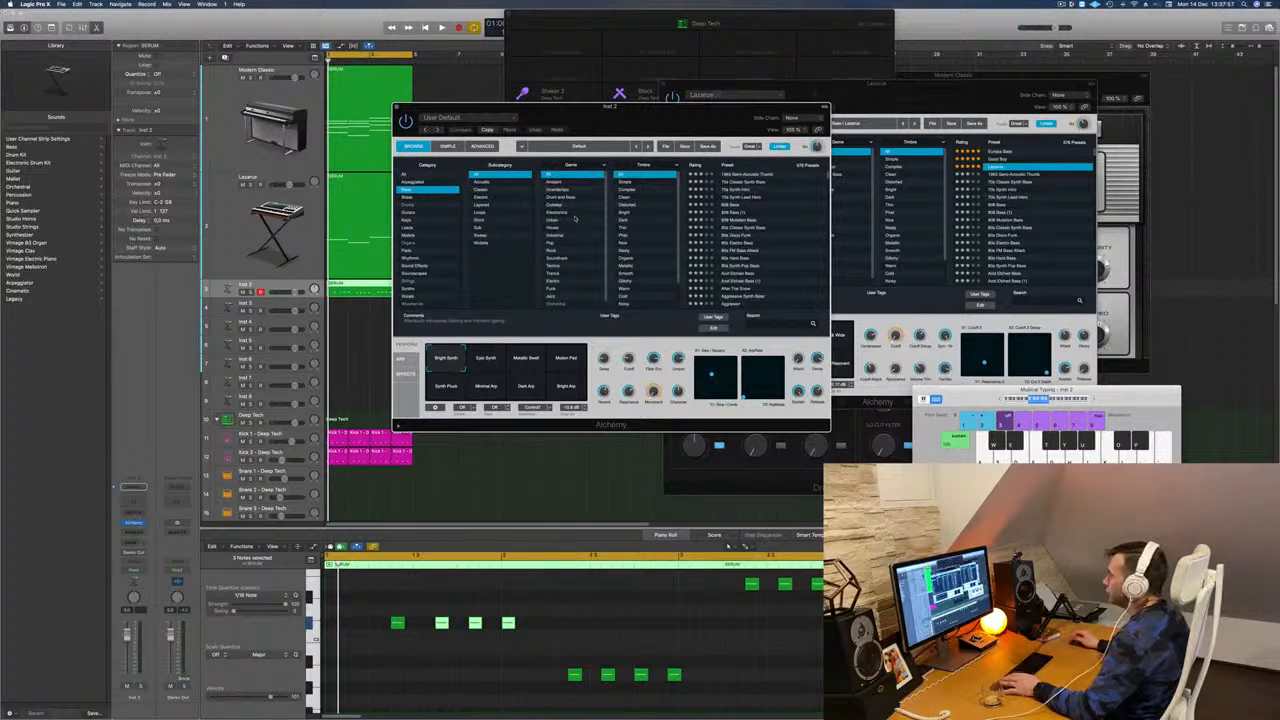
pyautogui.click(565, 228)
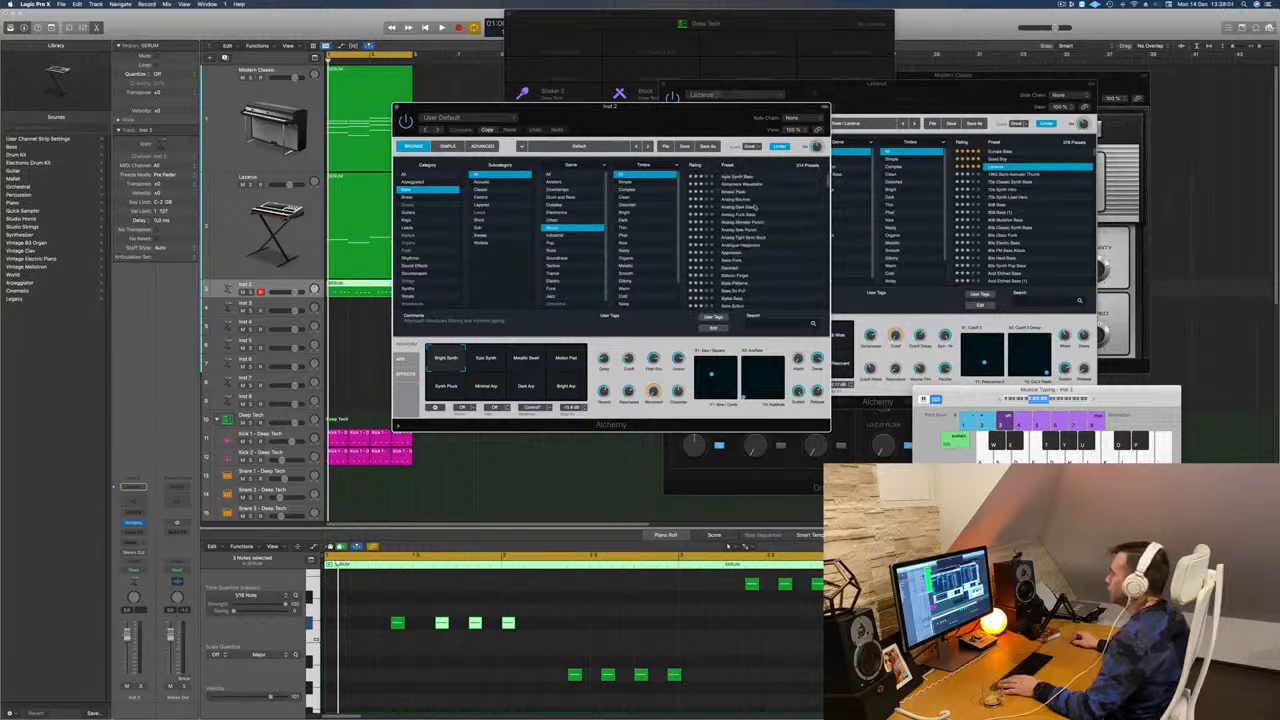
pyautogui.click(736, 198)
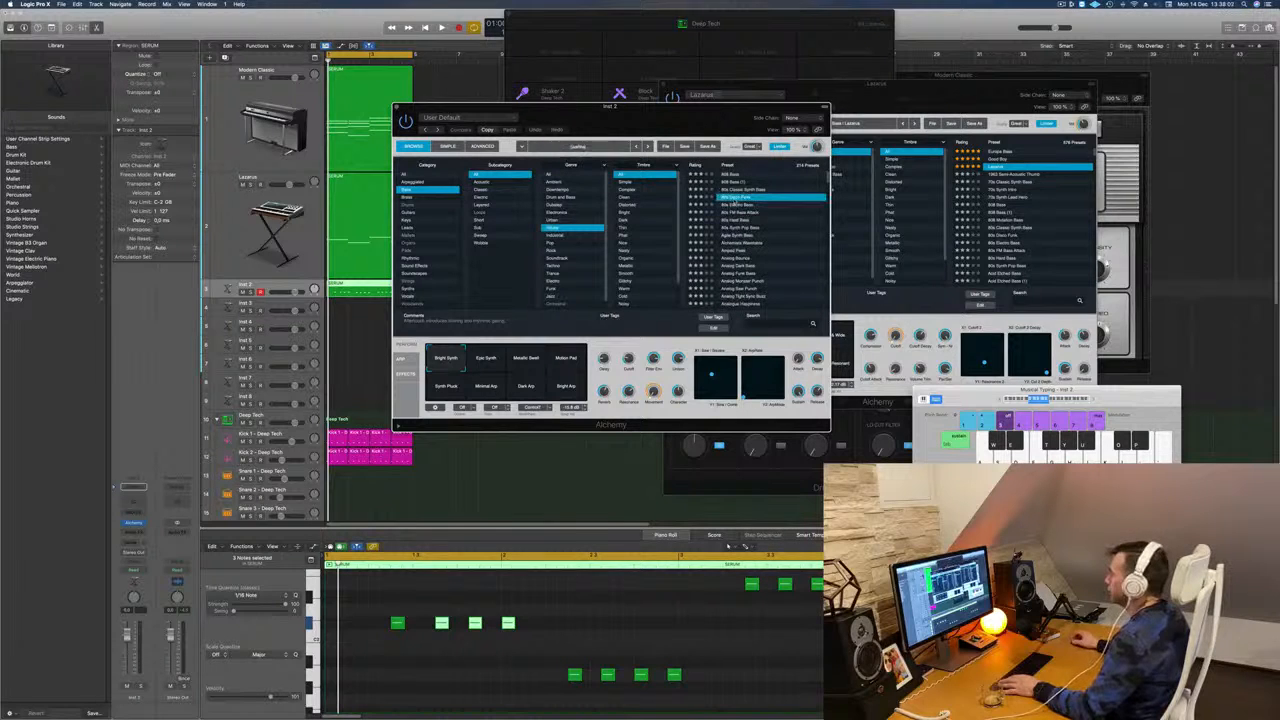
pyautogui.press('space')
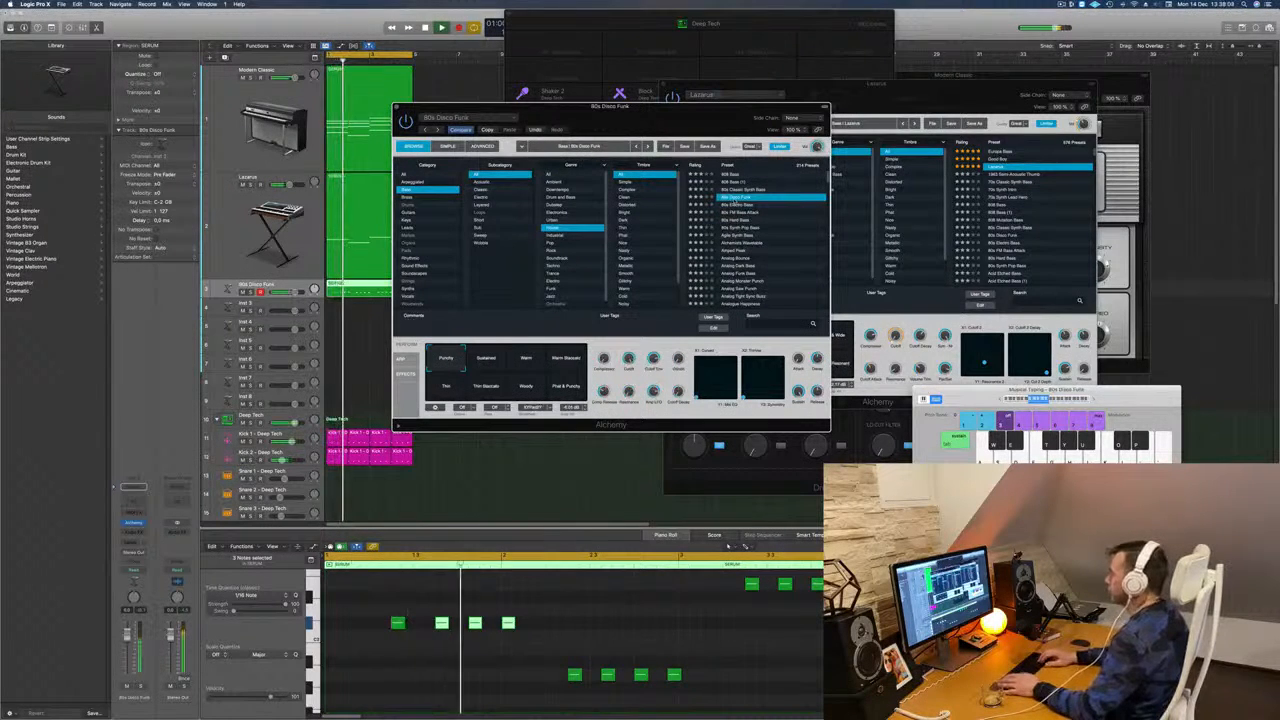
pyautogui.click(736, 204)
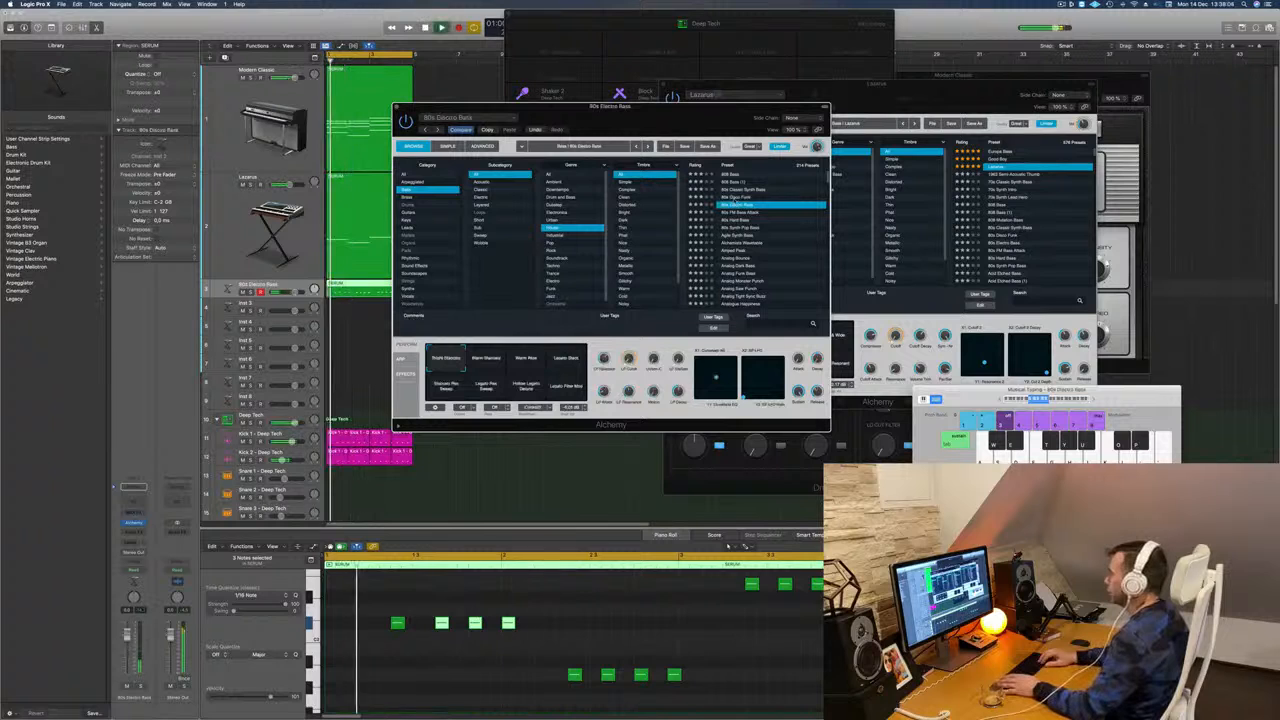
pyautogui.click(736, 212)
pyautogui.press('space')
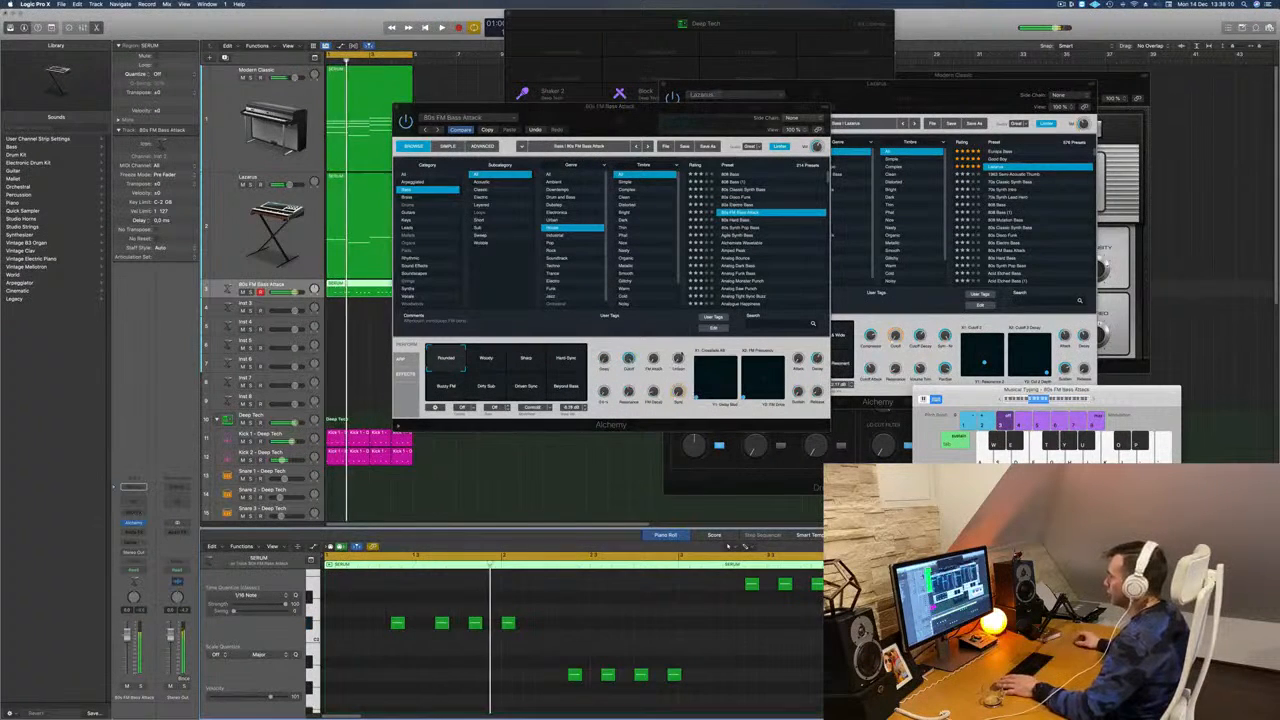
# Step: Audition the 80s FM Bass Attack variations from Woody to Driven Sync, and load the 80s Hard Bass preset
pyautogui.click(486, 360)
pyautogui.click(531, 362)
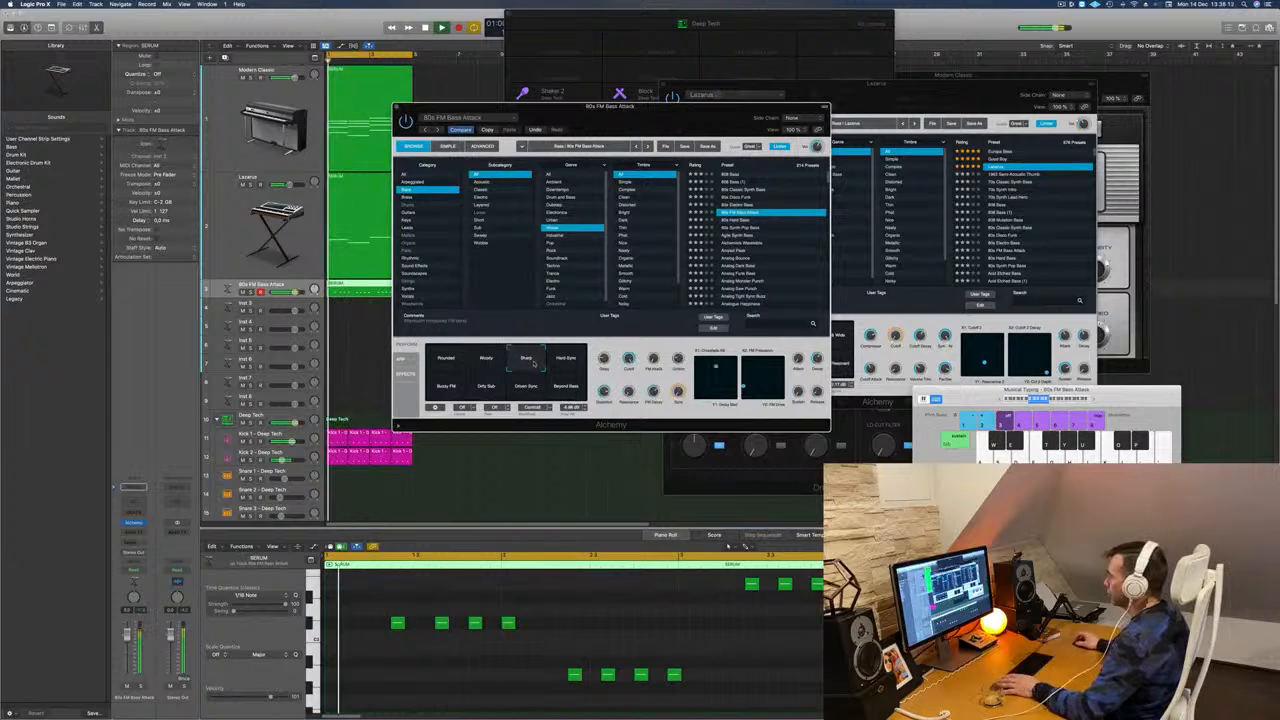
pyautogui.click(566, 360)
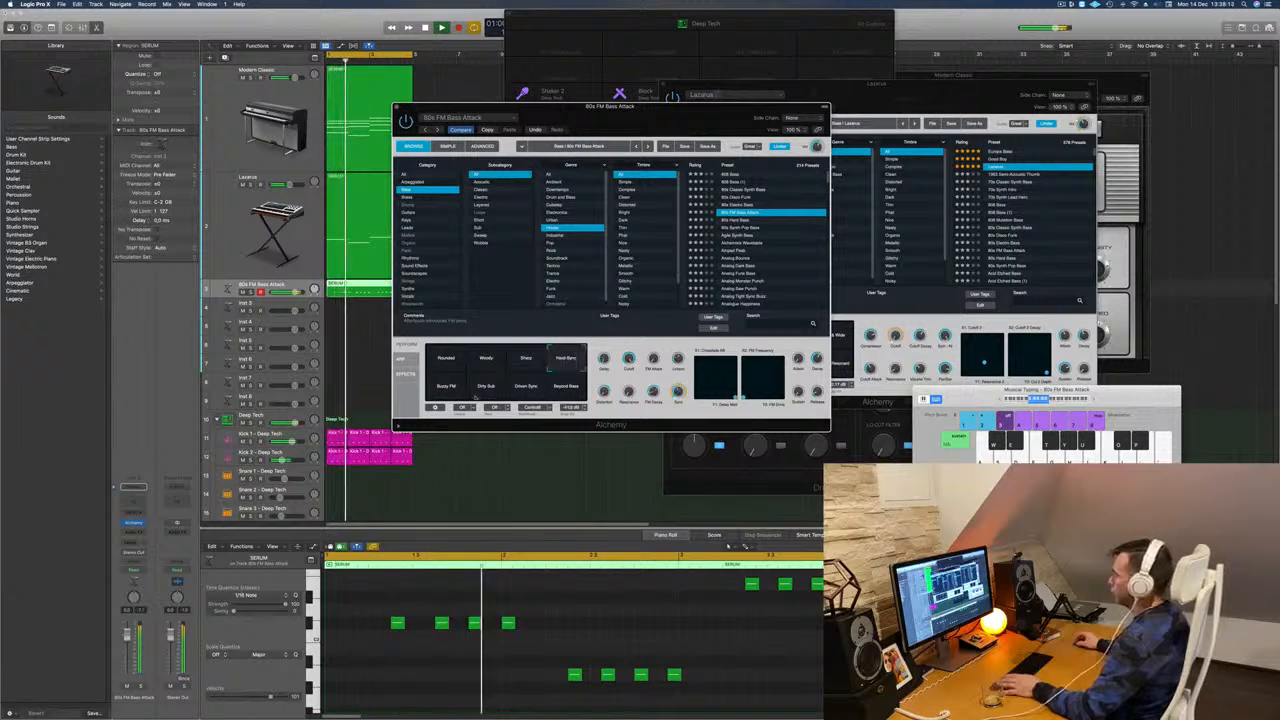
pyautogui.click(446, 387)
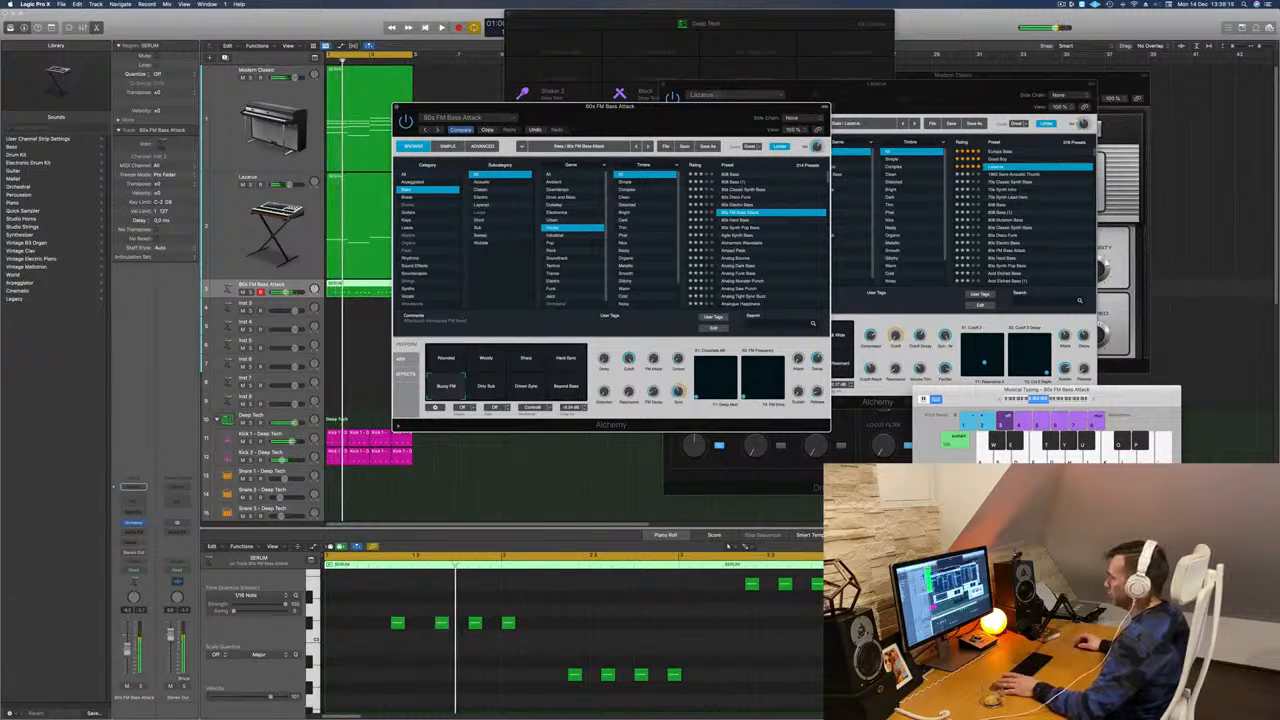
pyautogui.press('space')
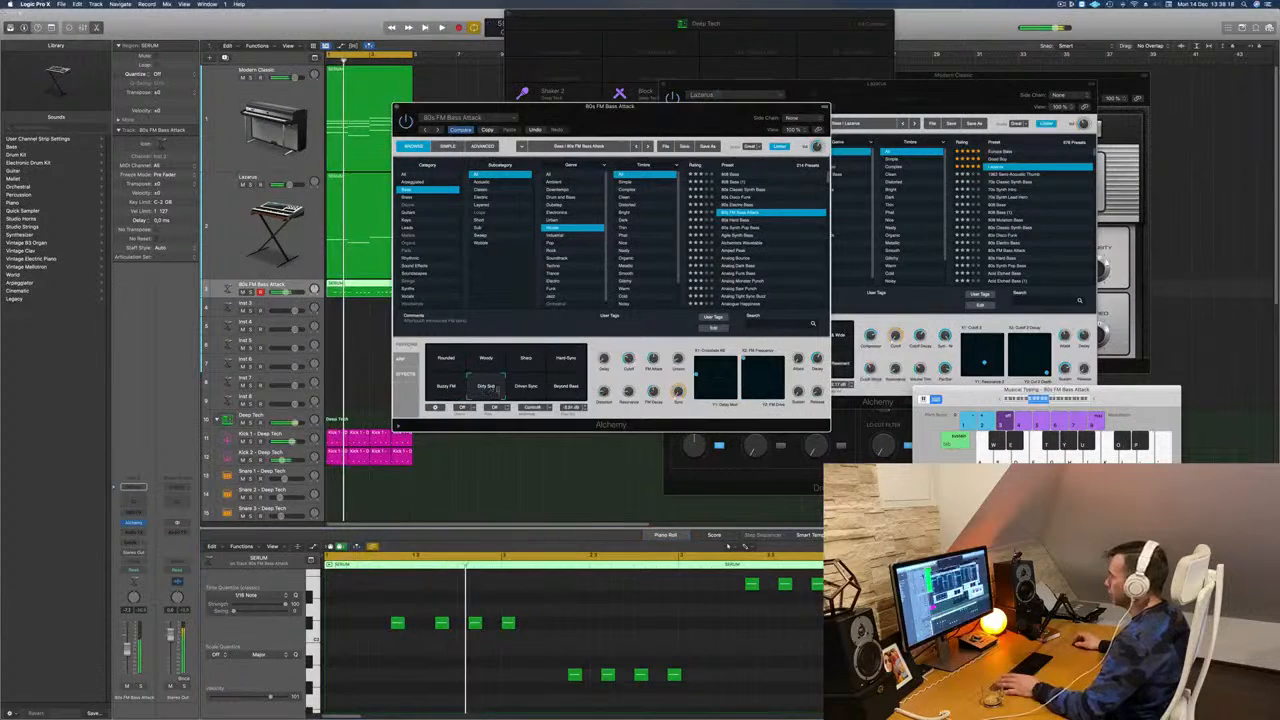
pyautogui.click(526, 386)
pyautogui.press('Down')
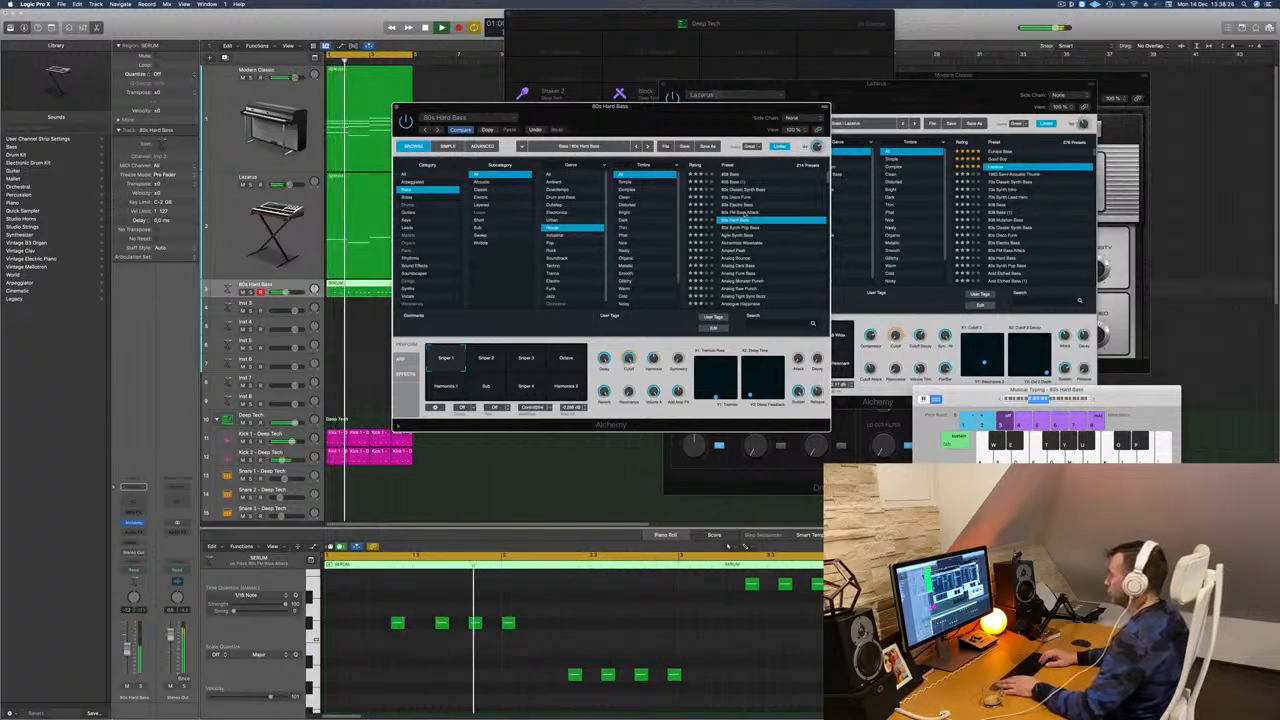
# Step: Delete the fourth hit from the first and second chord groups in the Piano Roll
pyautogui.click(508, 622)
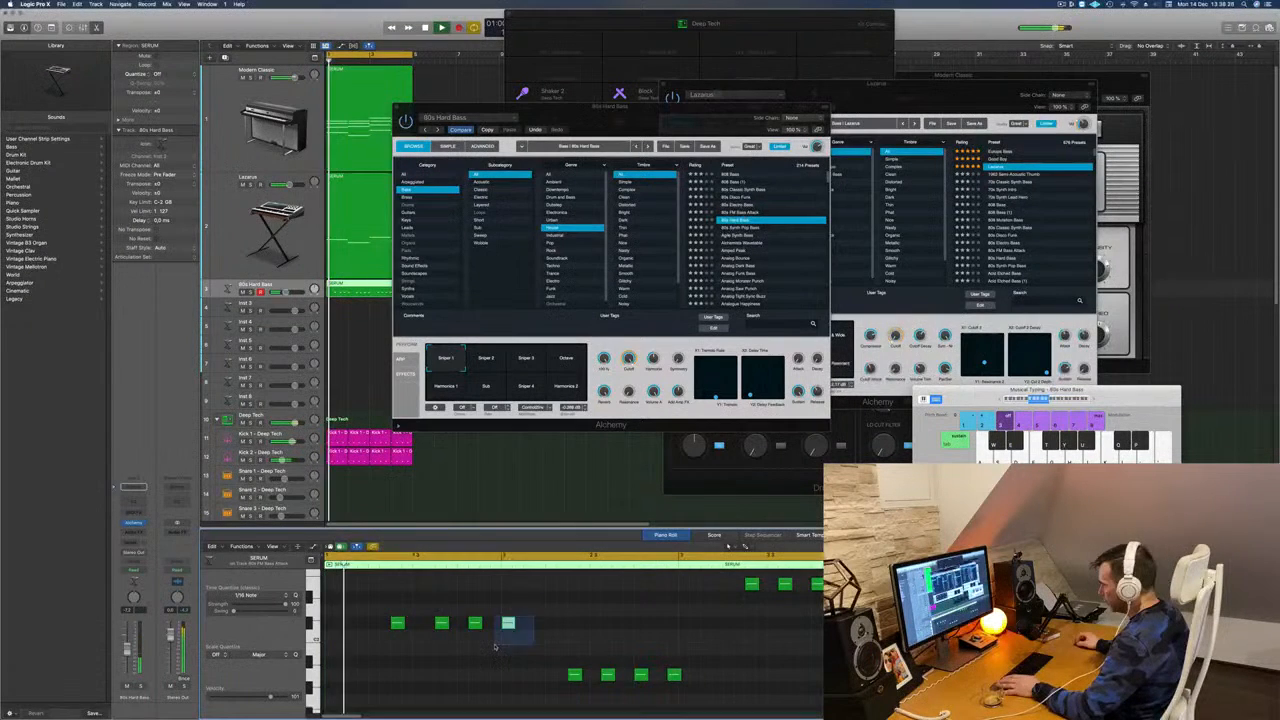
pyautogui.press('Delete')
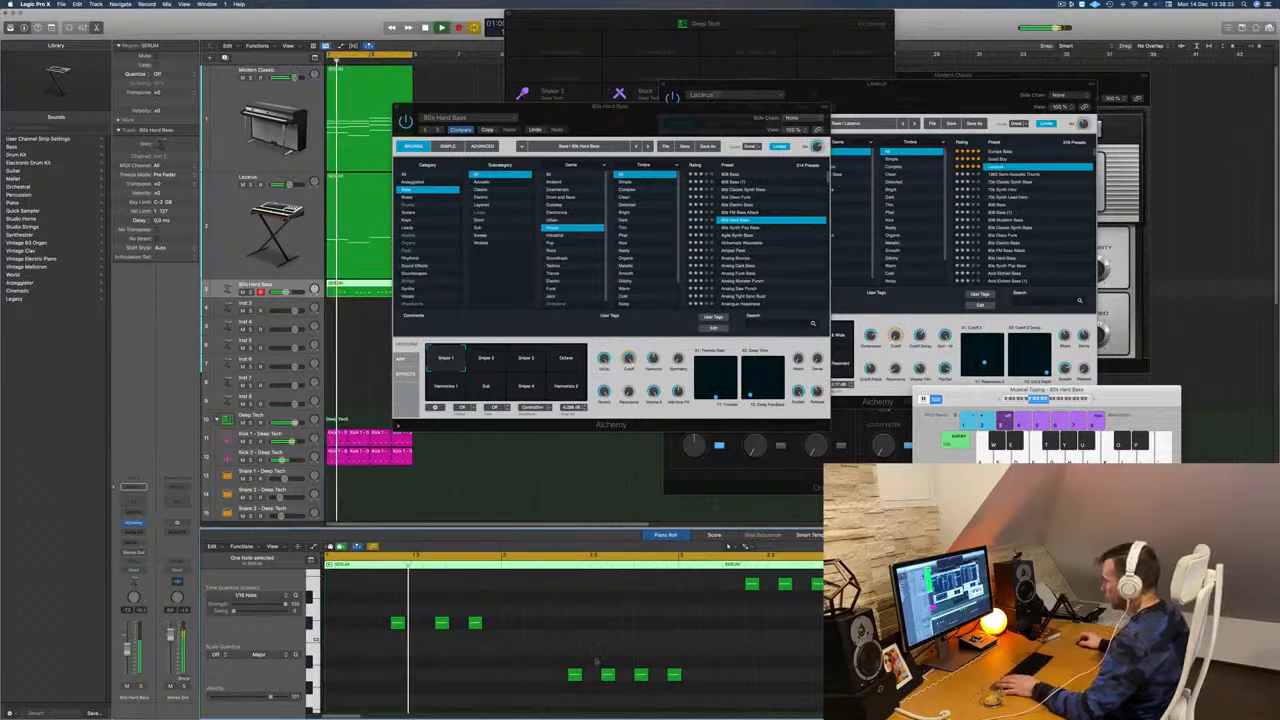
pyautogui.click(674, 675)
pyautogui.press('Delete')
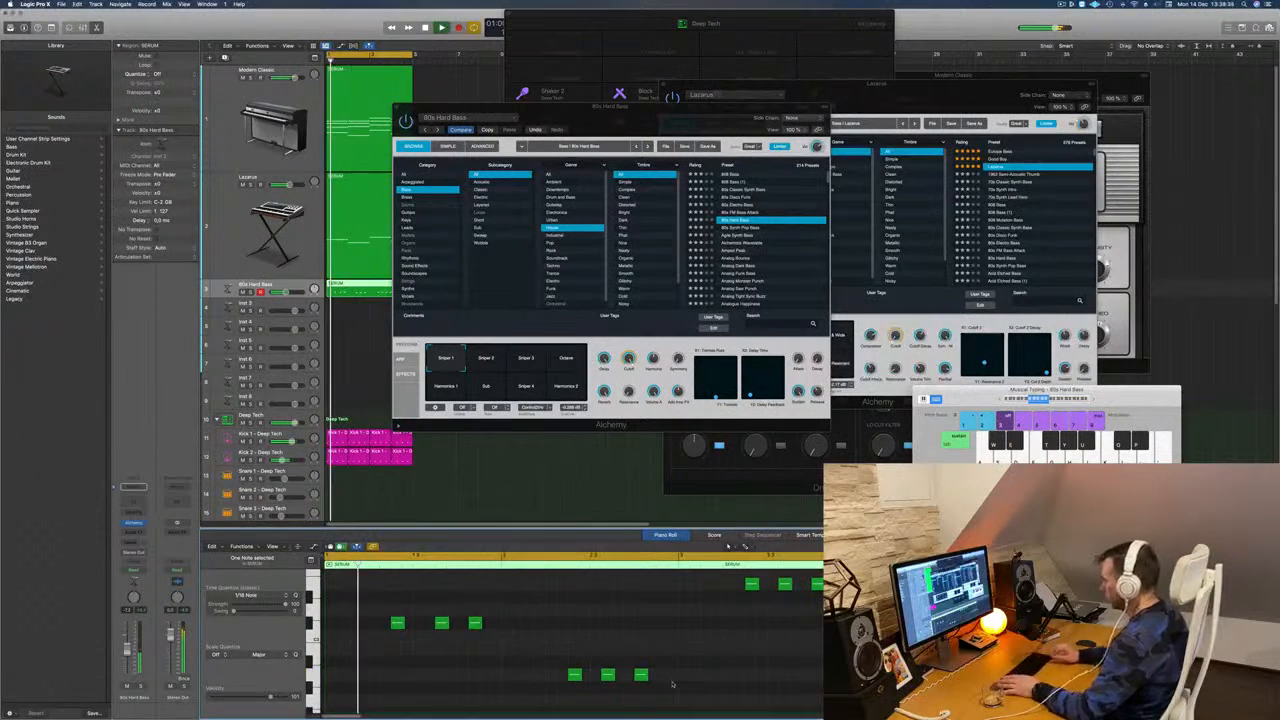
# Step: Remove the third chord group's fourth hit, and nudge the last two hits of the second and third groups slightly later
pyautogui.keyDown('shift'); pyautogui.click(609, 677); pyautogui.keyUp('shift')
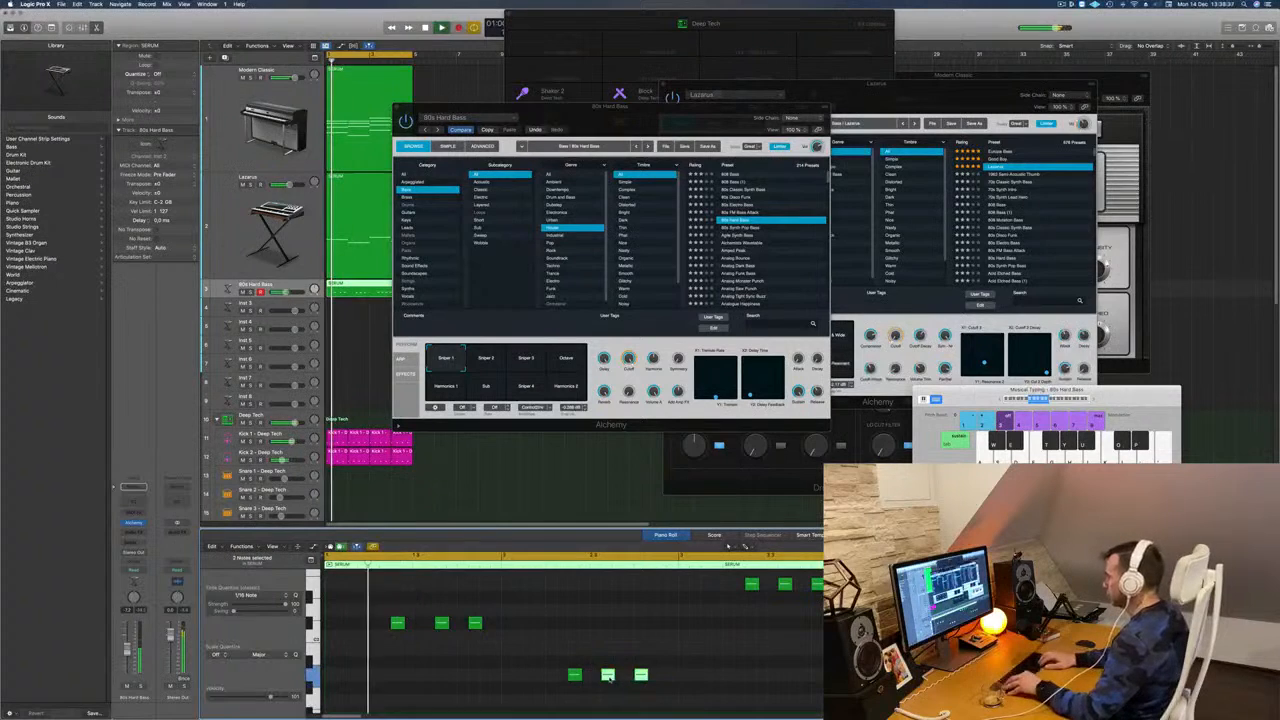
pyautogui.hotkey('alt', 'Right')
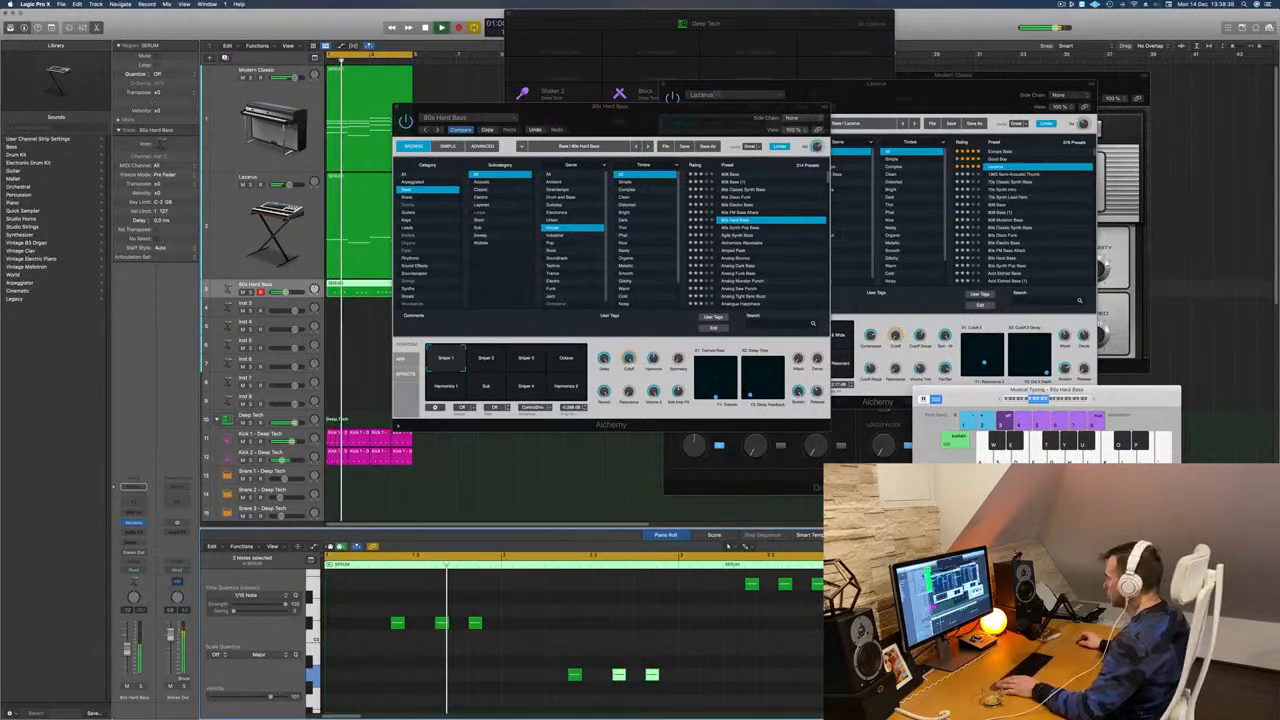
pyautogui.click(850, 584)
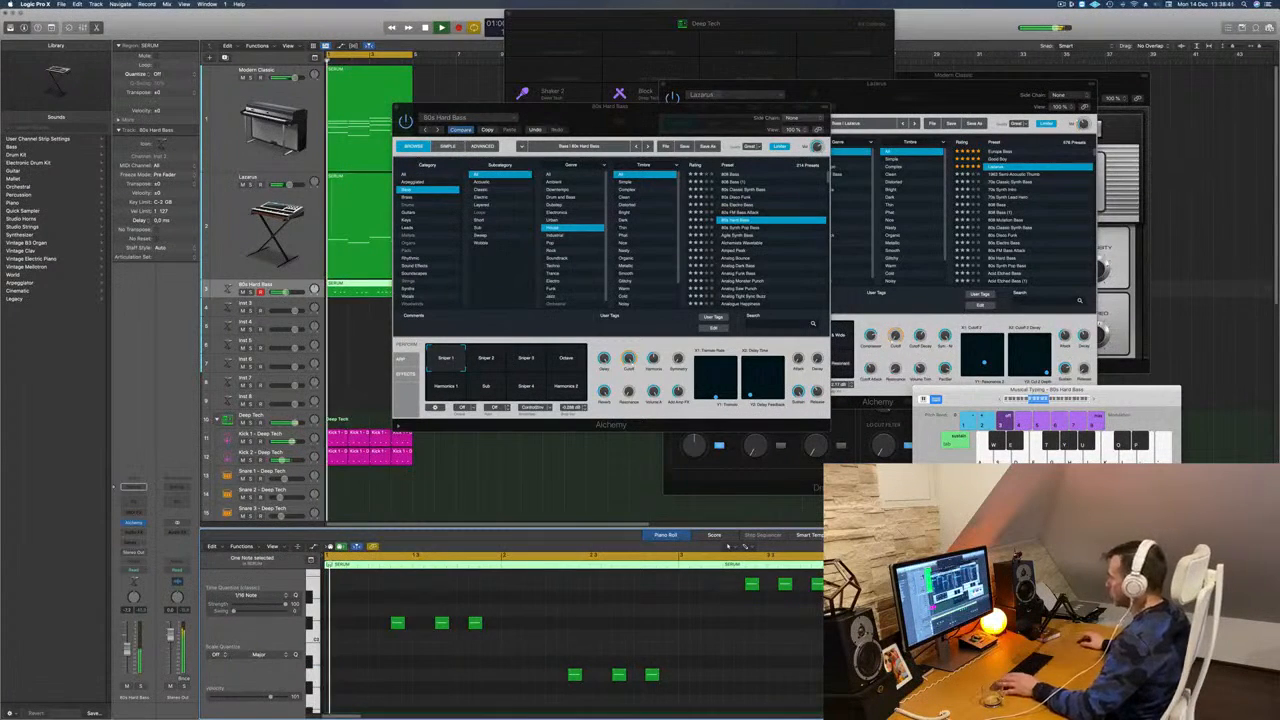
pyautogui.moveTo(818, 595); pyautogui.dragTo(764, 599)
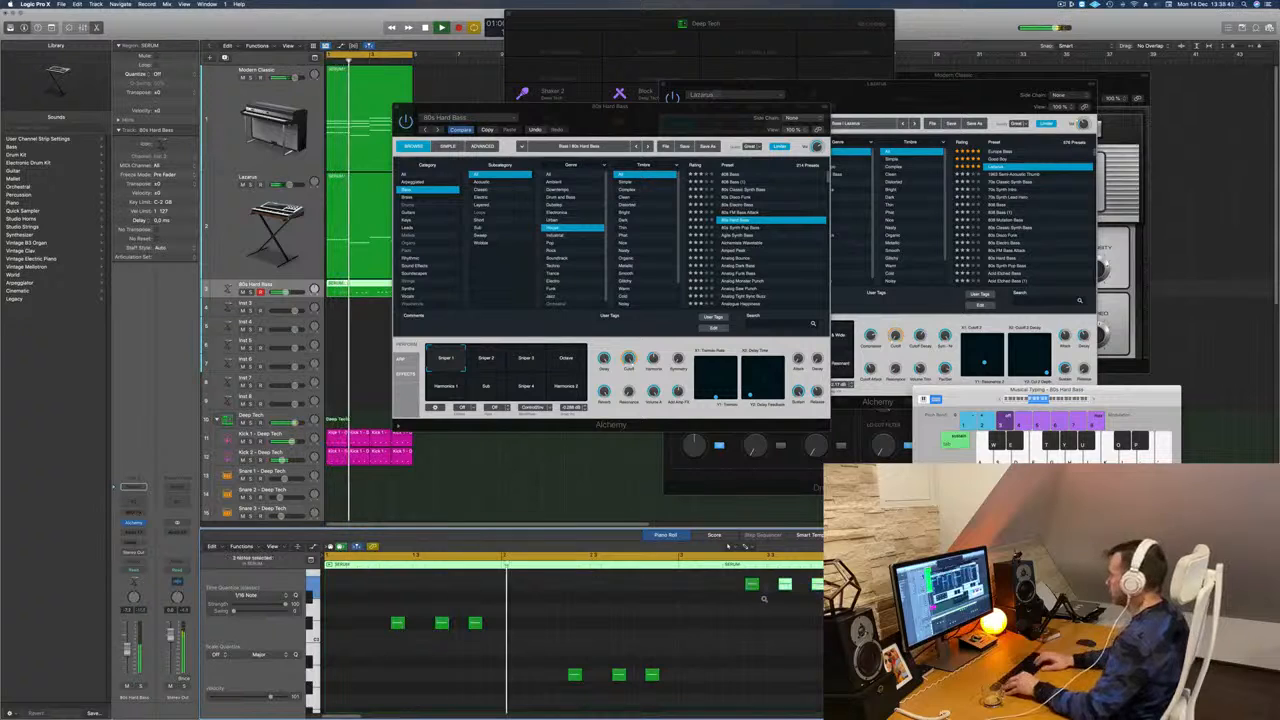
pyautogui.hotkey('alt', 'Right')
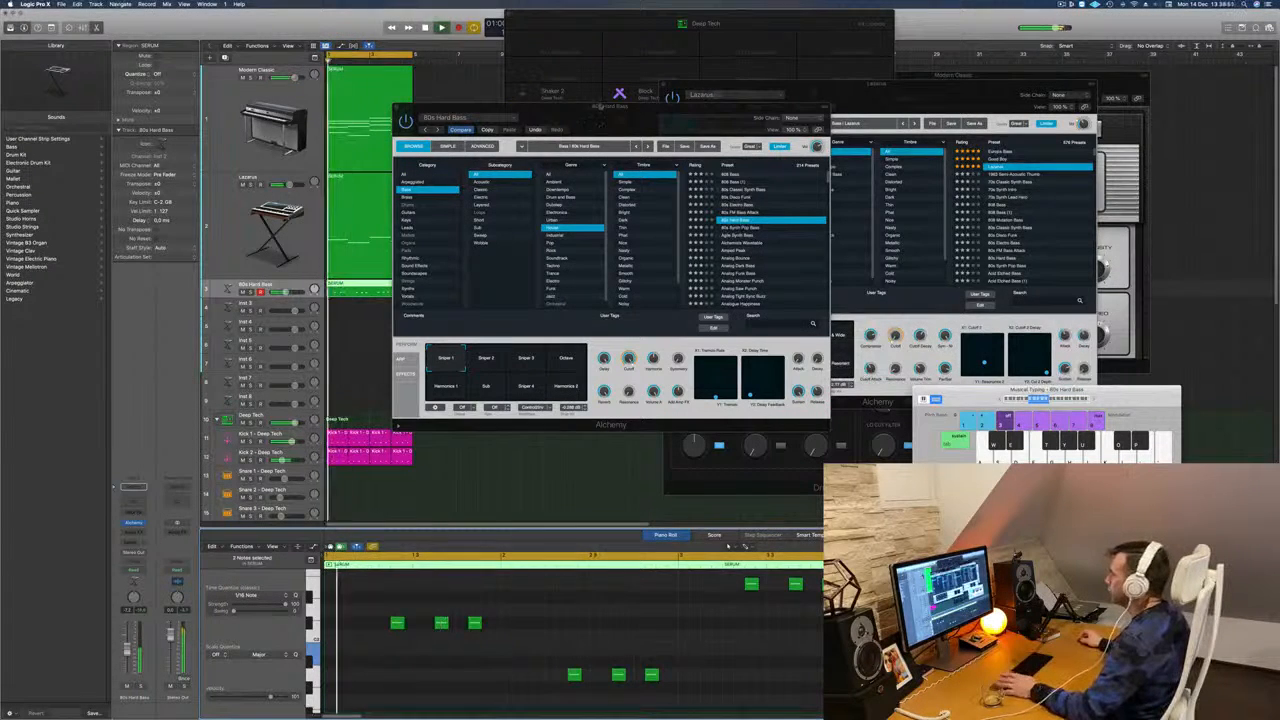
# Step: Audition the Sniper 2 and Sniper 3 variations, and load the 80s Synth Pop Bass preset
pyautogui.moveTo(487, 107); pyautogui.dragTo(527, 95)
pyautogui.click(535, 351)
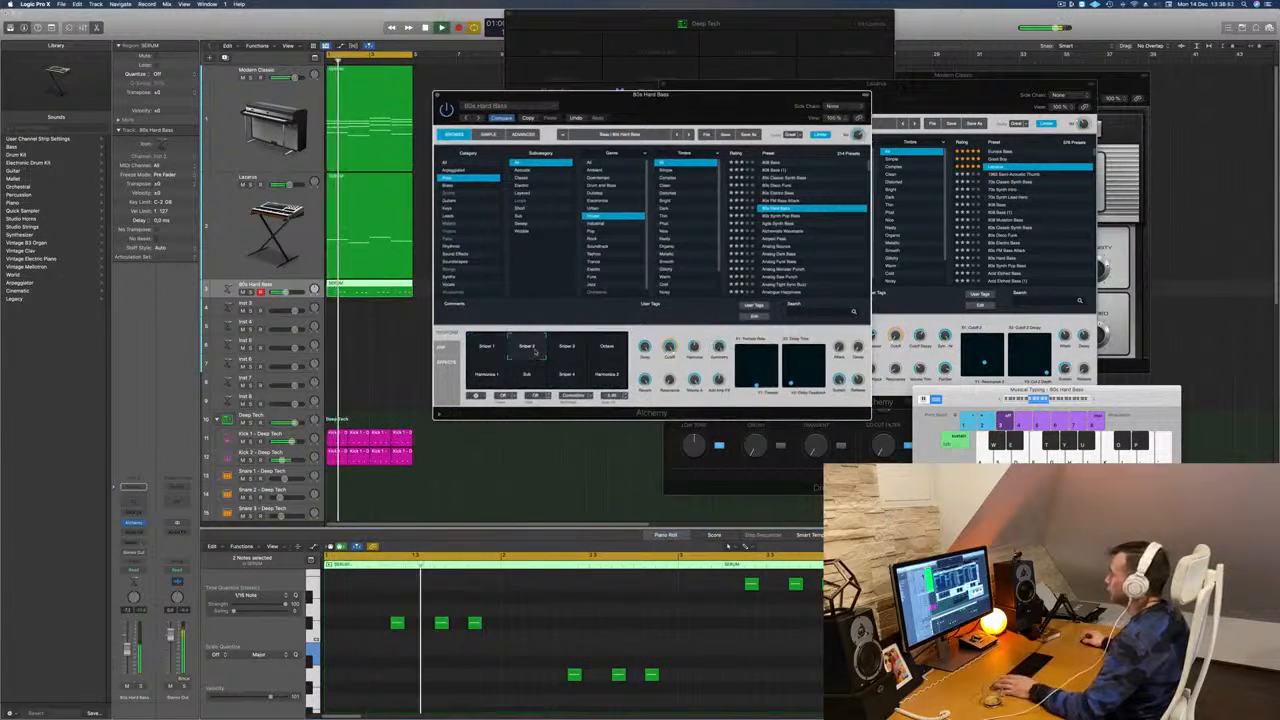
pyautogui.click(566, 348)
pyautogui.click(783, 217)
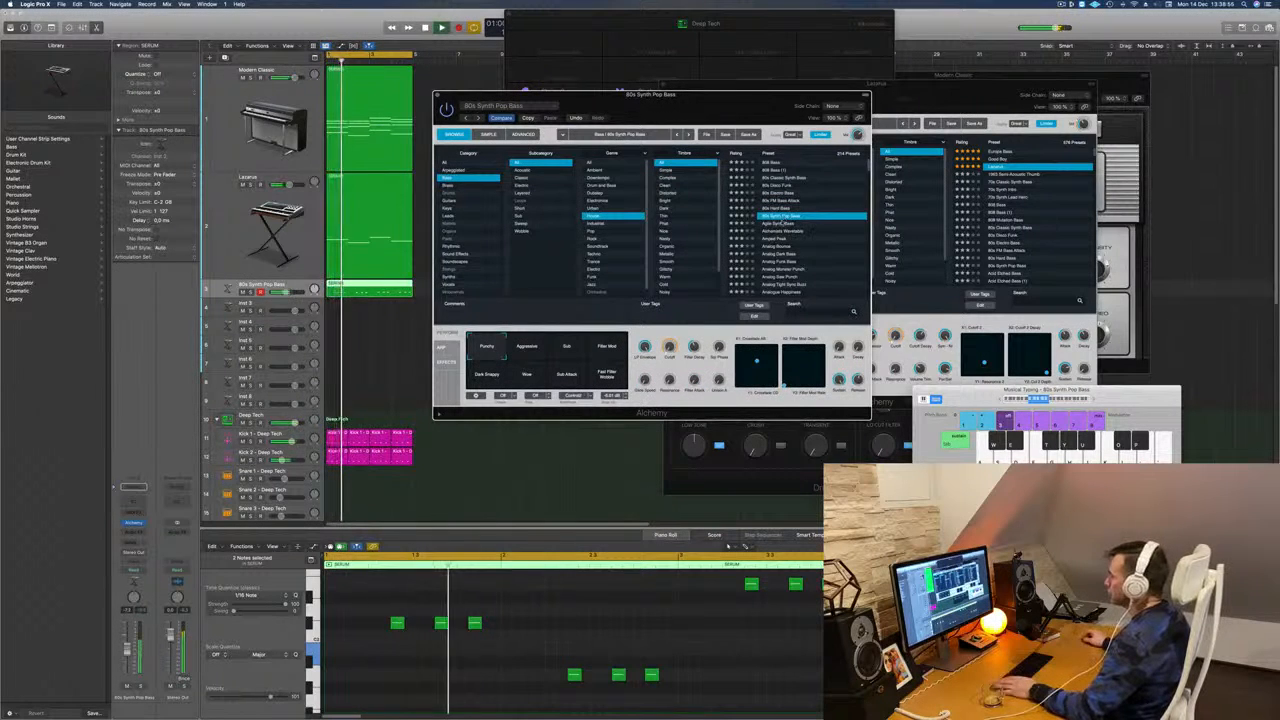
pyautogui.moveTo(719, 106); pyautogui.dragTo(831, 141)
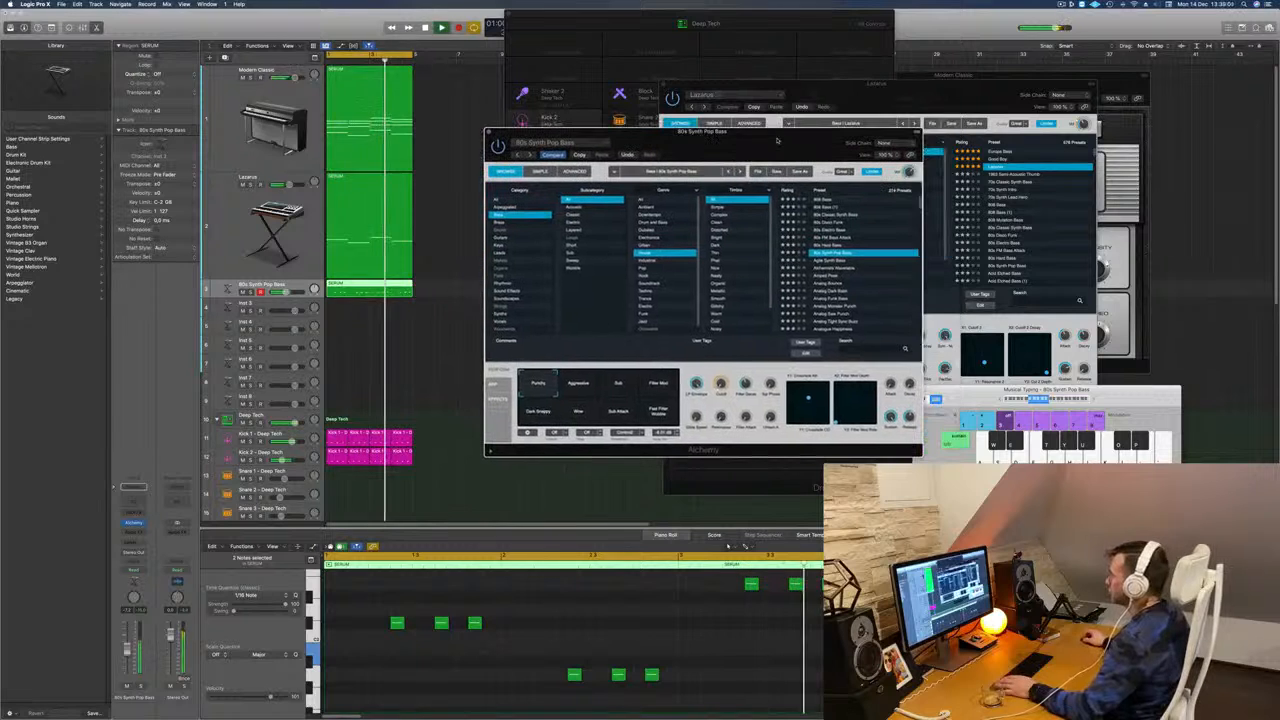
# Step: Transpose all the bass hits down one octave, and choose the Sub variation of 80s Synth Pop Bass after trying Aggressive
pyautogui.press('super+a')
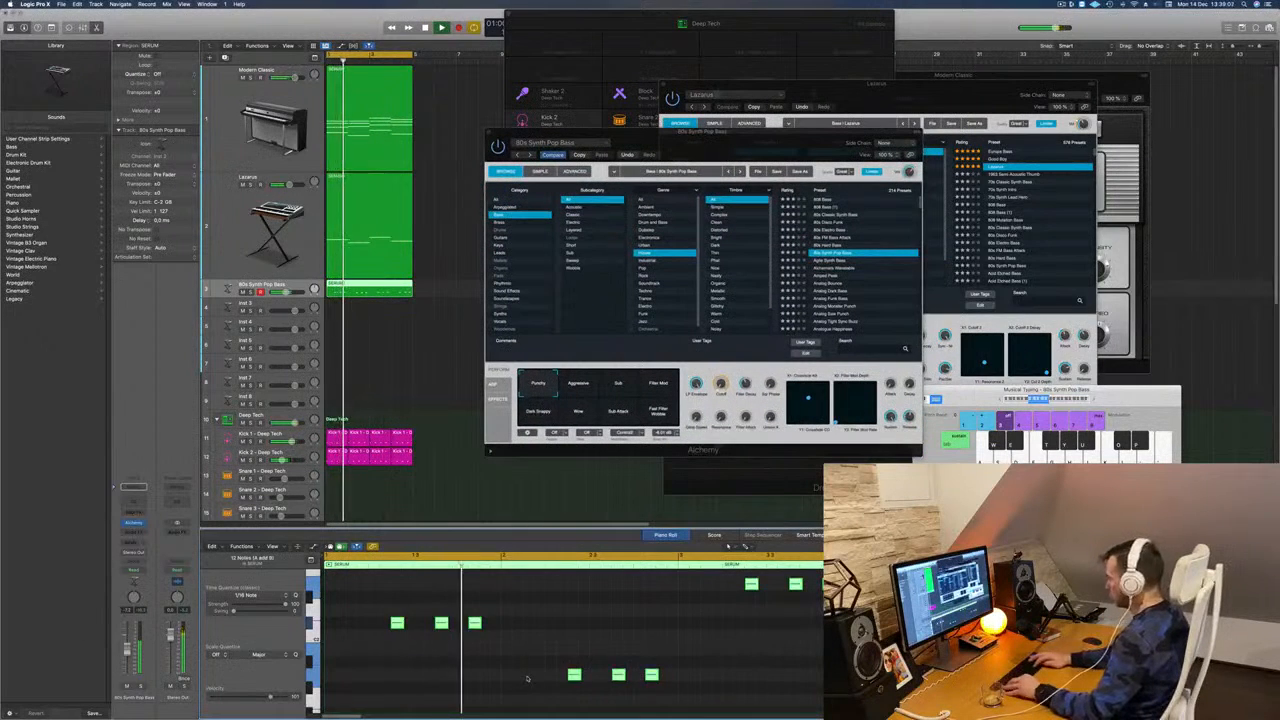
pyautogui.hotkey('alt', 'shift', 'Down')
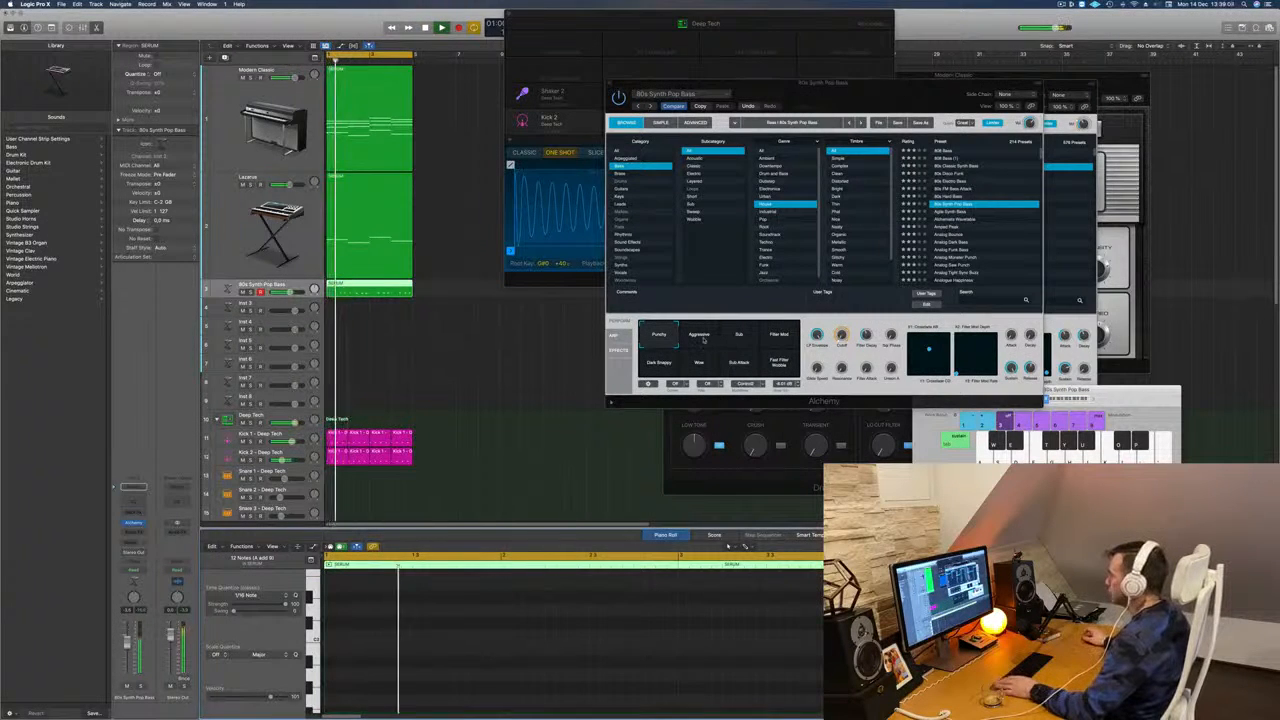
pyautogui.click(700, 336)
pyautogui.click(740, 337)
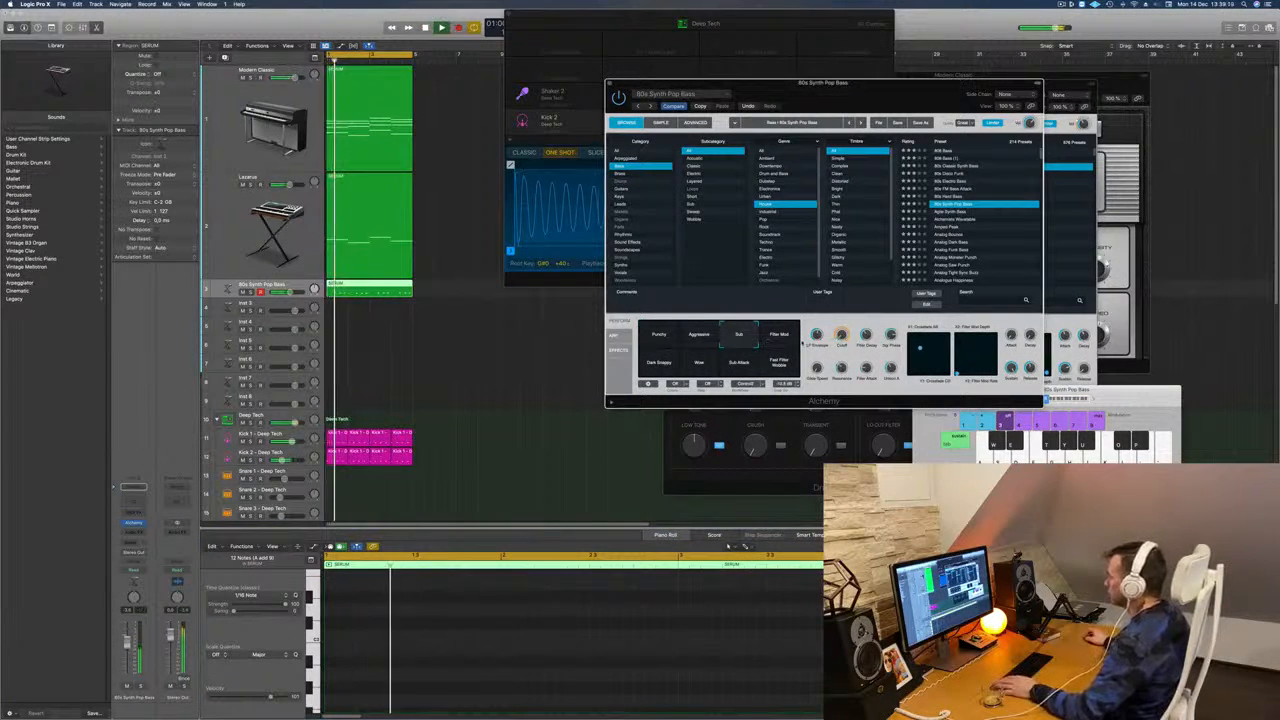
# Step: Move the Alchemy window aside, and compare the Lazarus bass notes with the 80s Synth Pop Bass notes during playback
pyautogui.moveTo(766, 84); pyautogui.dragTo(628, 130)
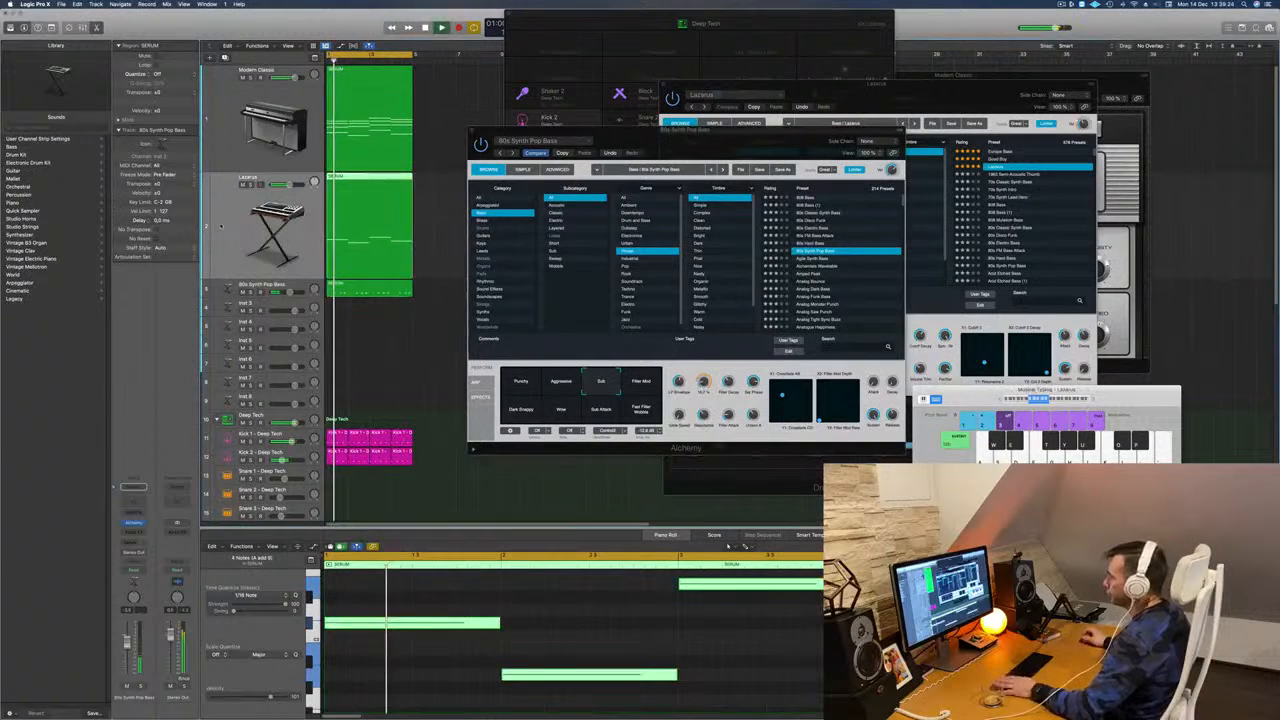
pyautogui.click(221, 226)
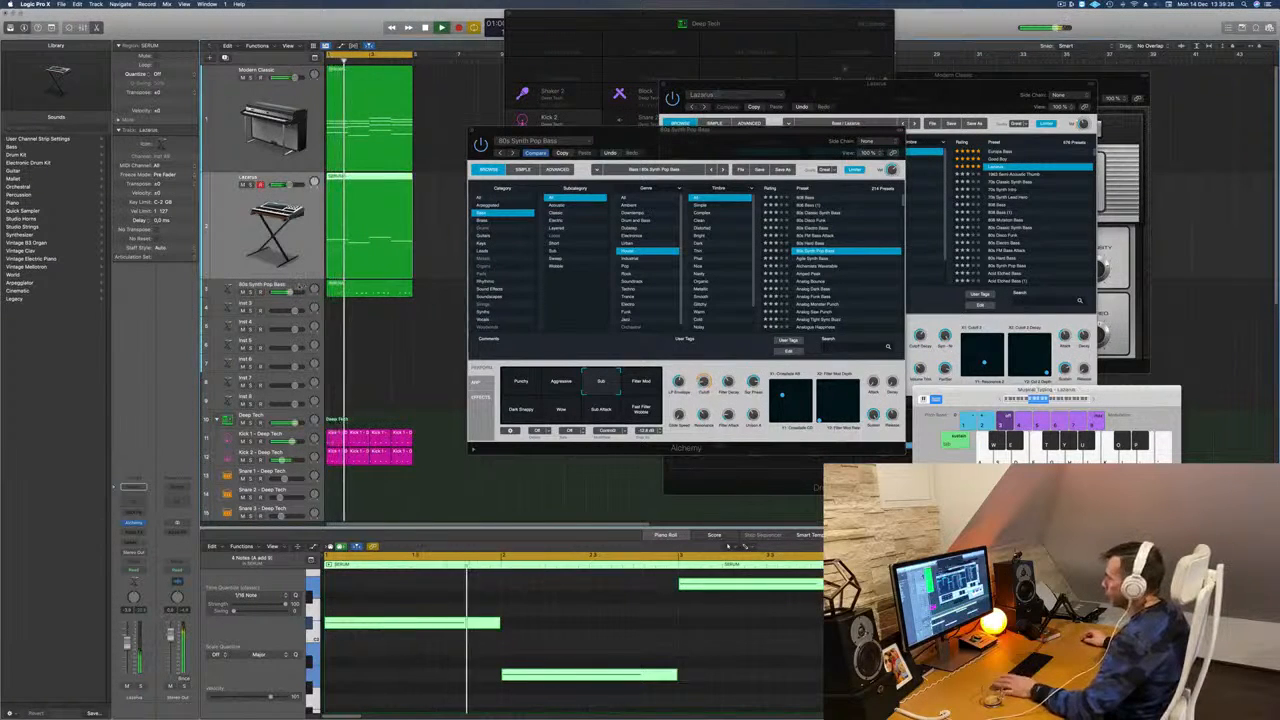
pyautogui.press('Down')
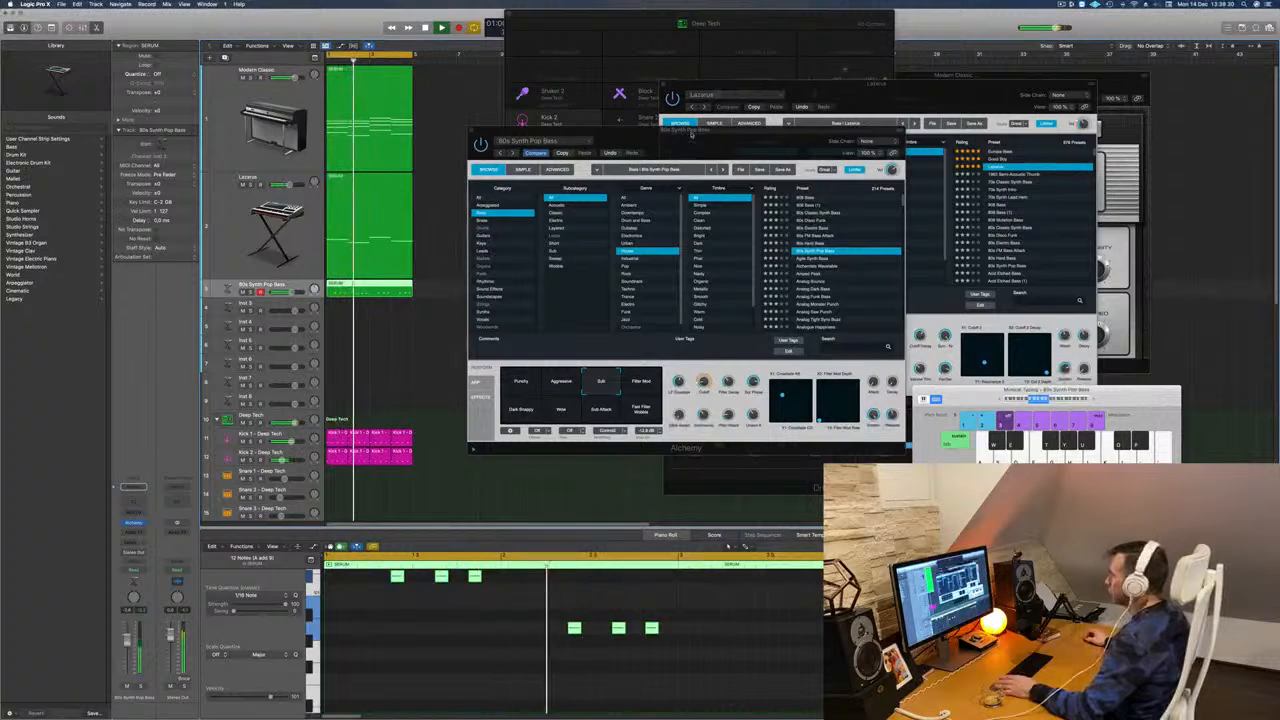
# Step: Move the 80s Synth Pop Bass window aside and check the Modern Classic chord notes during playback
pyautogui.moveTo(691, 134); pyautogui.dragTo(841, 139)
pyautogui.press('Up')
pyautogui.press('Up')
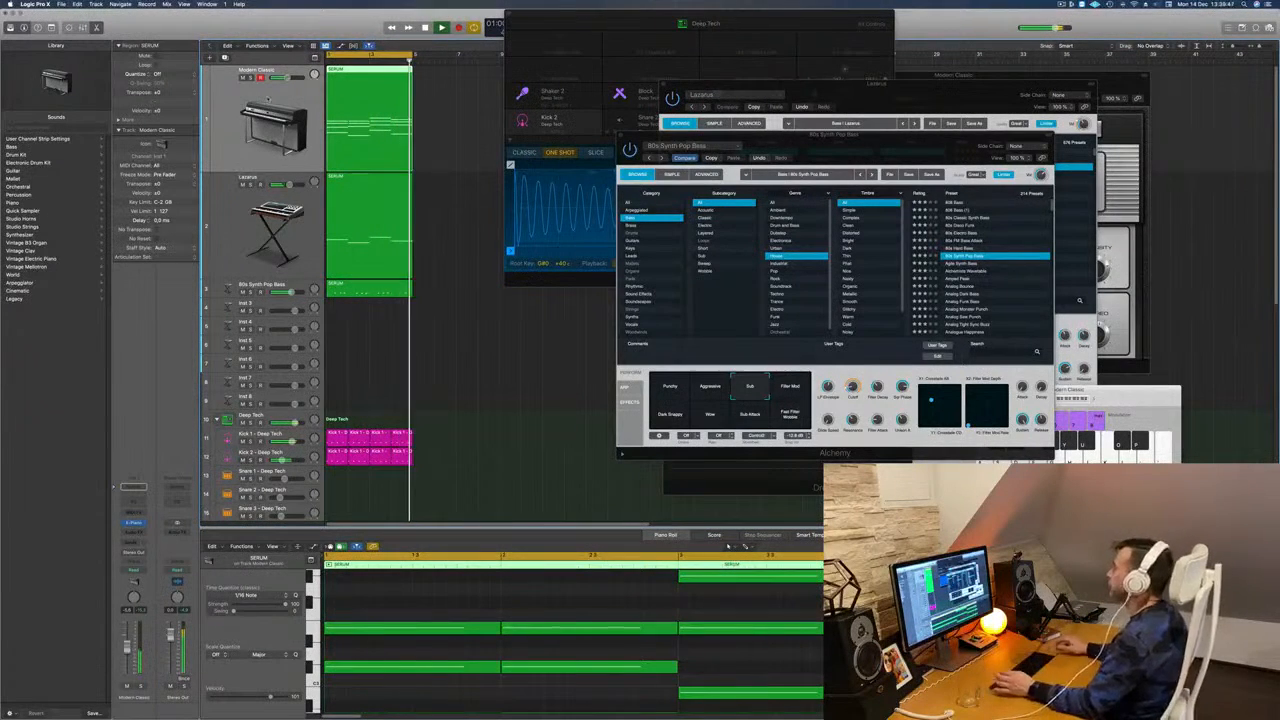
pyautogui.moveTo(848, 135); pyautogui.dragTo(716, 134)
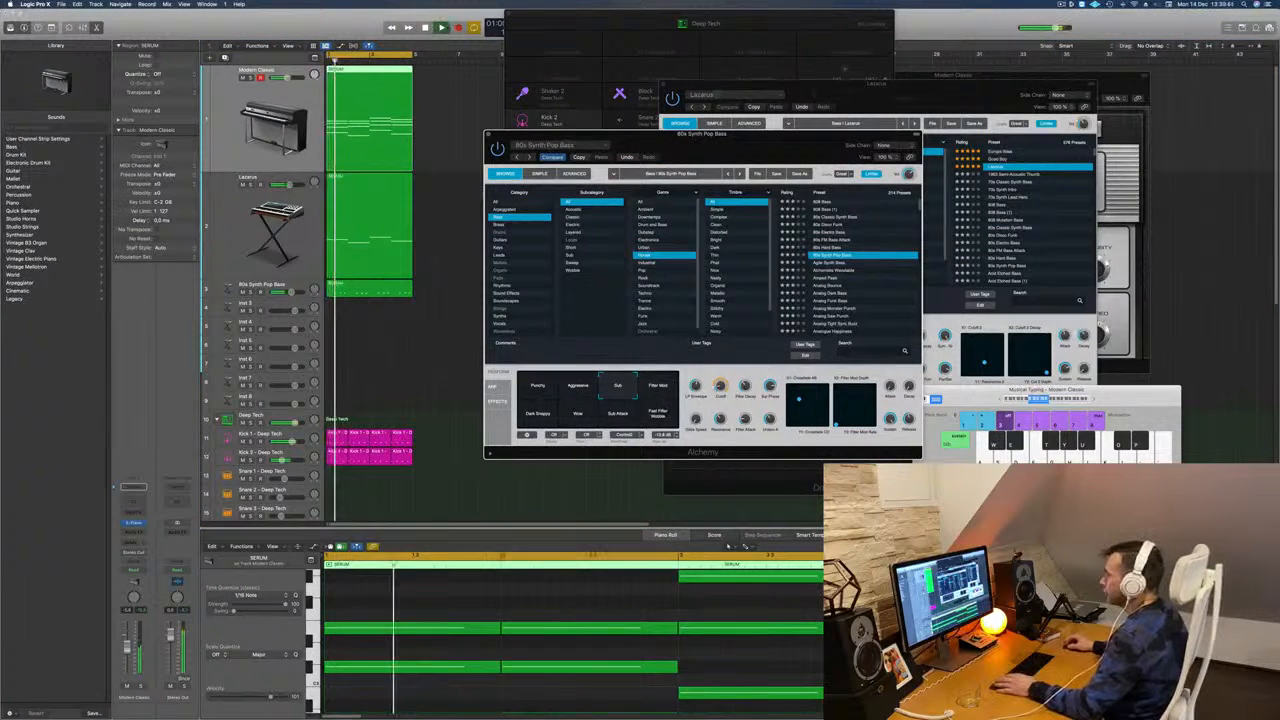
# Step: Choose the Dark Snappy variation of 80s Synth Pop Bass after trying a neighbouring one, and restart playback
pyautogui.click(305, 284)
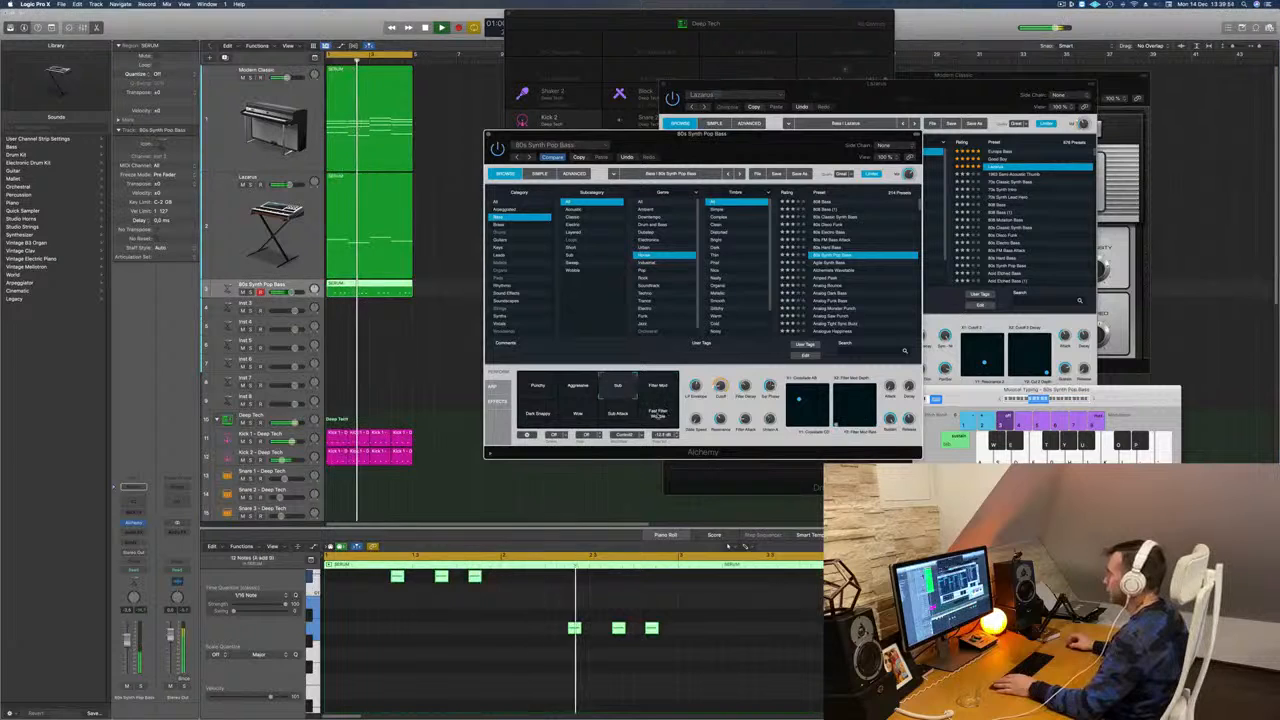
pyautogui.click(573, 419)
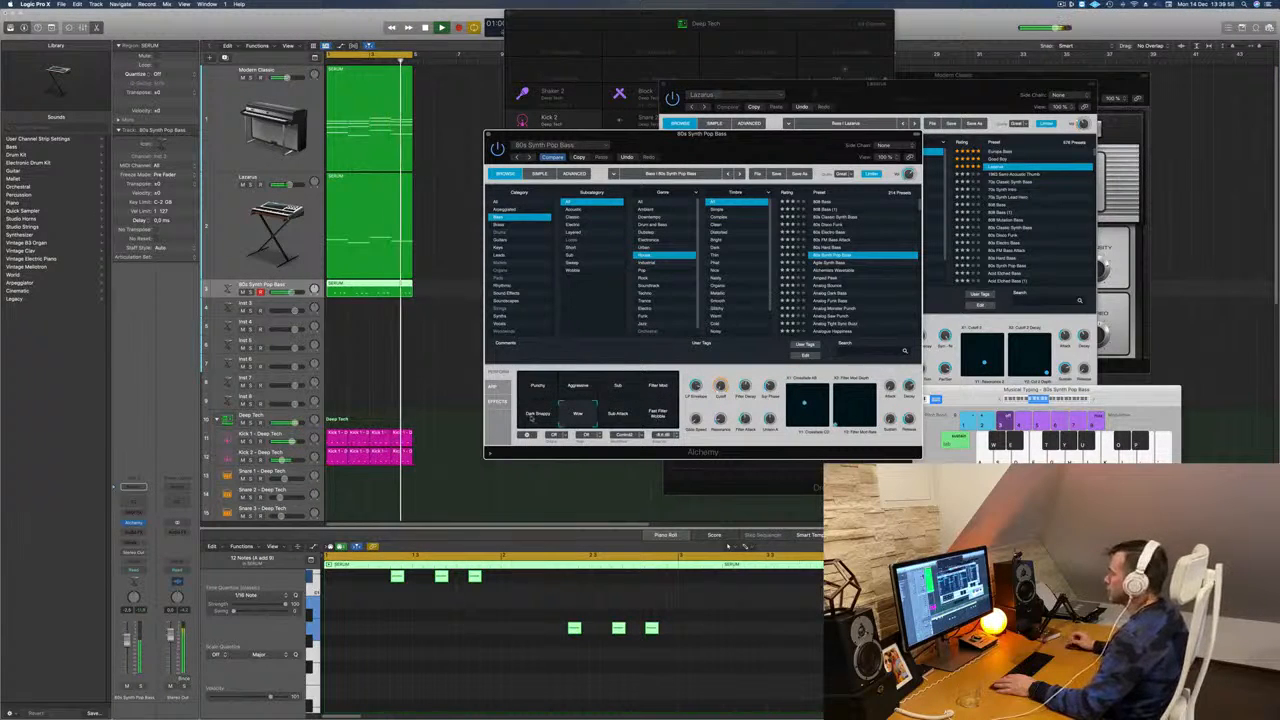
pyautogui.click(531, 419)
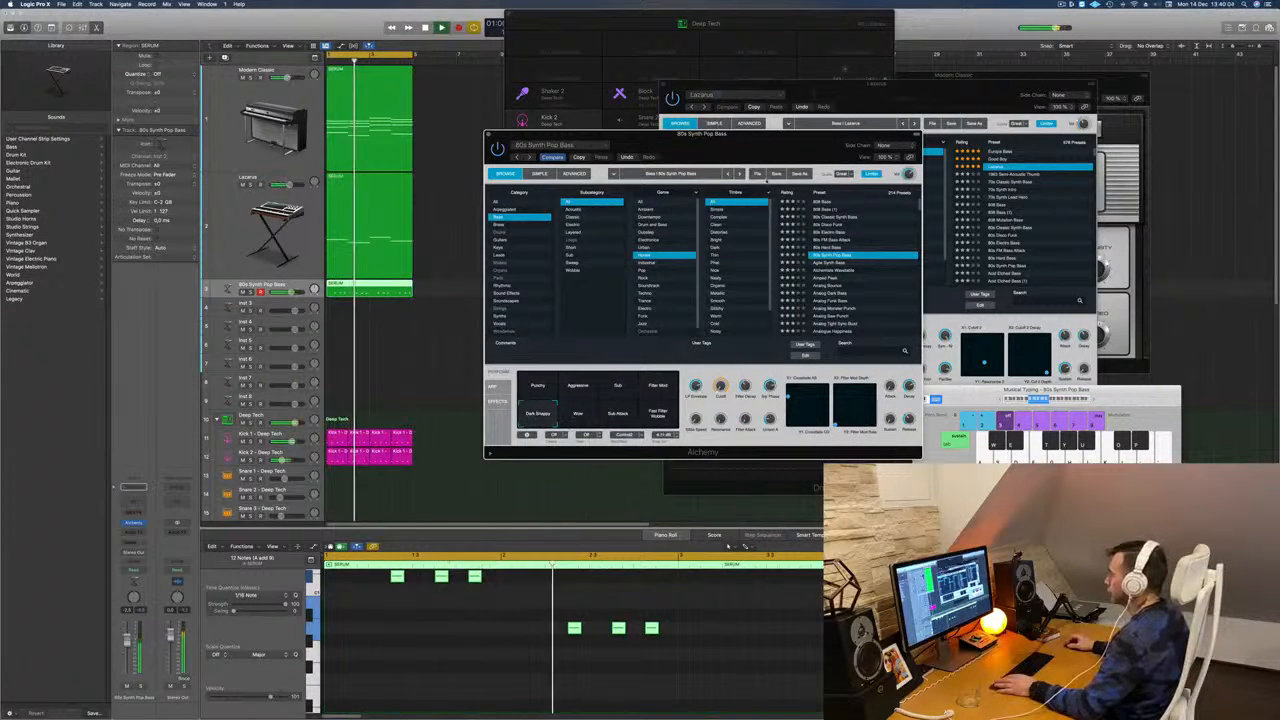
pyautogui.moveTo(756, 142); pyautogui.dragTo(788, 152)
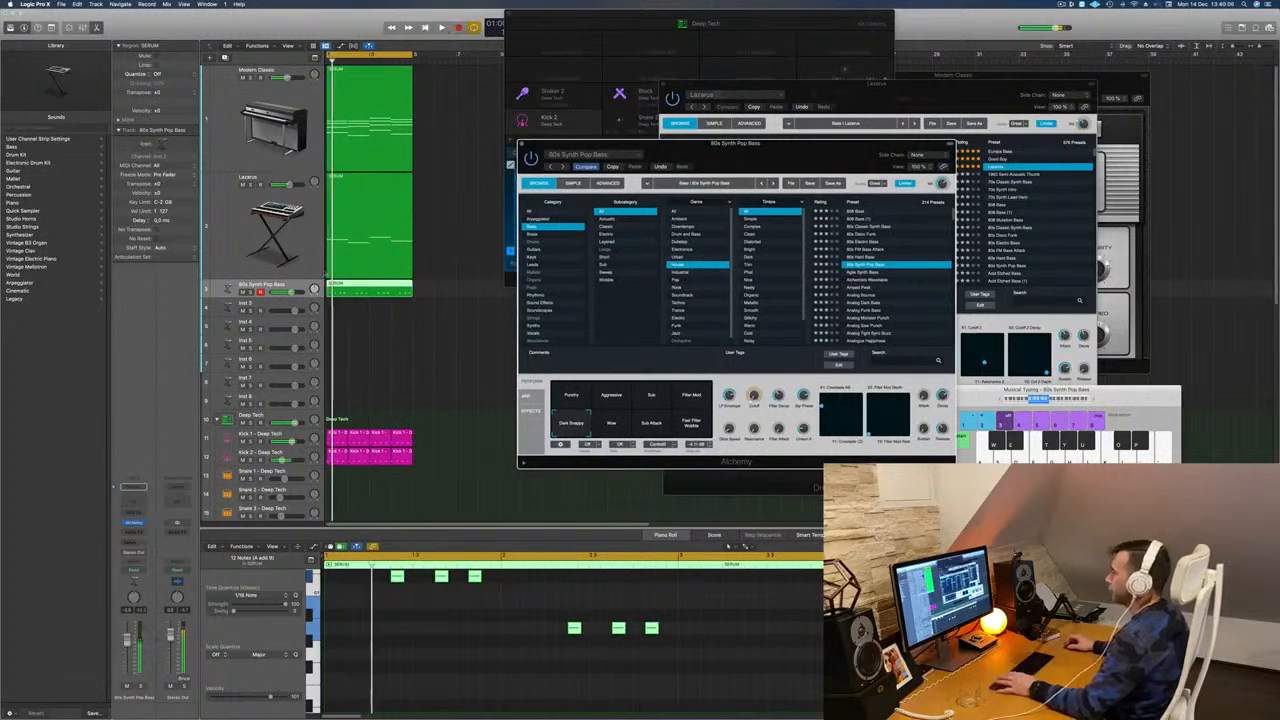
pyautogui.press('Return')
pyautogui.press('Return')
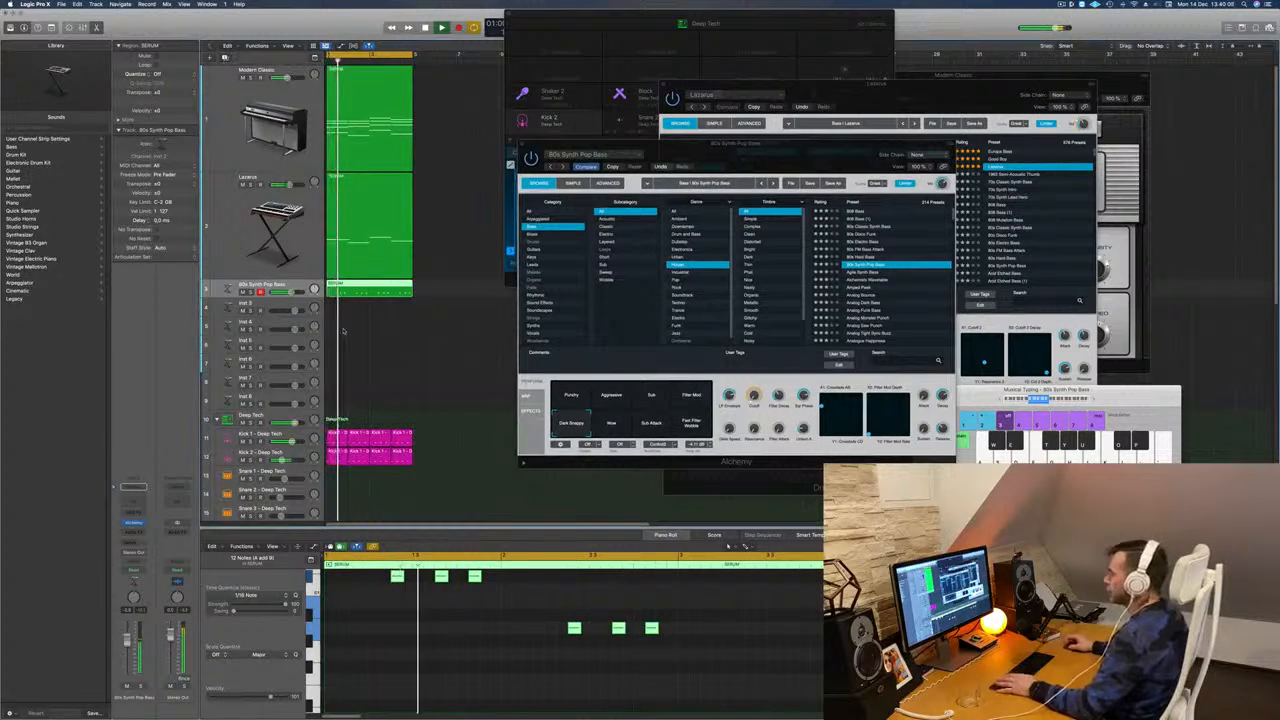
# Step: Duplicate the 80s Synth Pop Bass track, copy its region onto the new track, and open the duplicate's Alchemy instrument
pyautogui.press('super+d')
pyautogui.moveTo(373, 290); pyautogui.dragTo(373, 306)
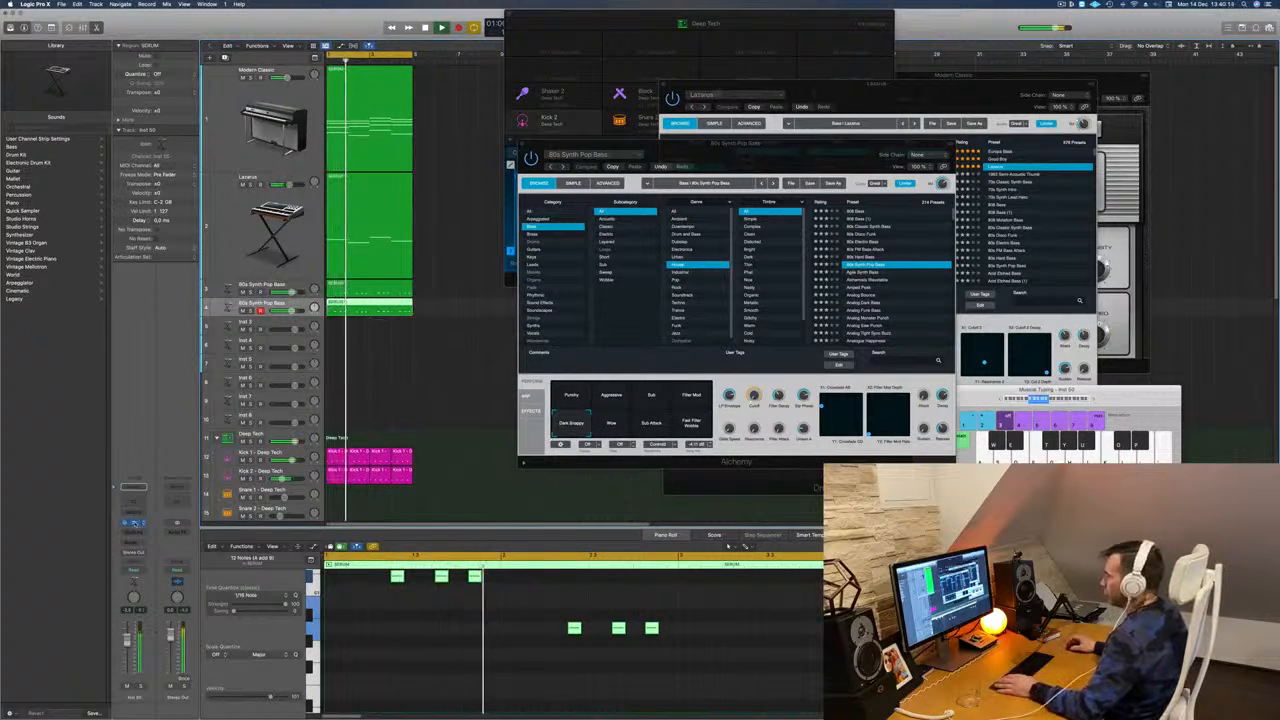
pyautogui.click(521, 362)
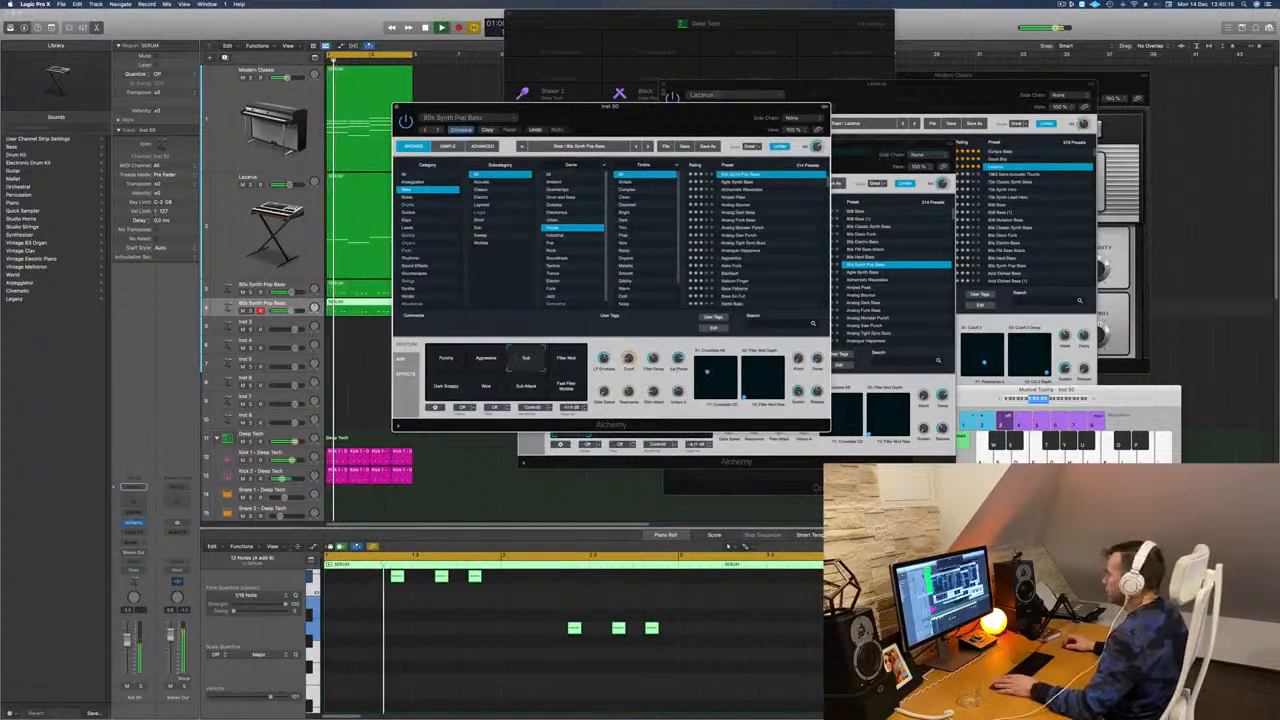
pyautogui.moveTo(740, 107); pyautogui.dragTo(1094, 161)
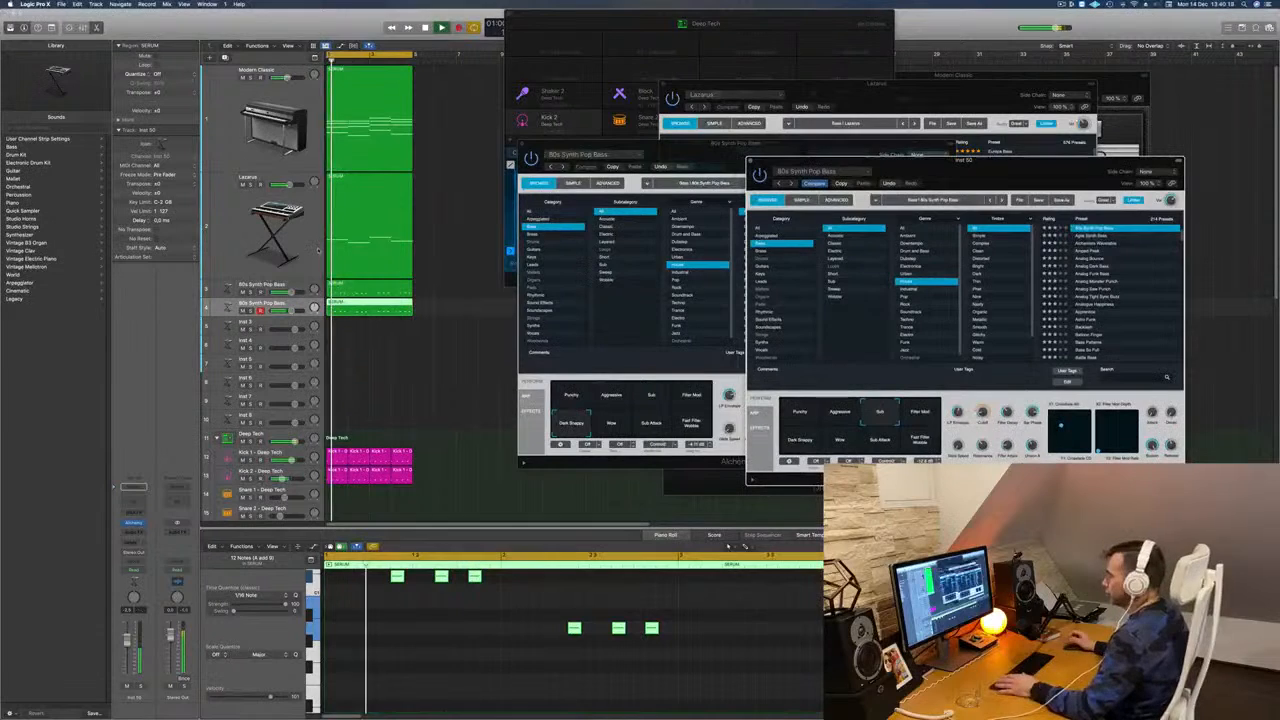
# Step: Compare the mix with the duplicated bass track muted and unmuted, moving its Alchemy window out of the way
pyautogui.click(243, 311)
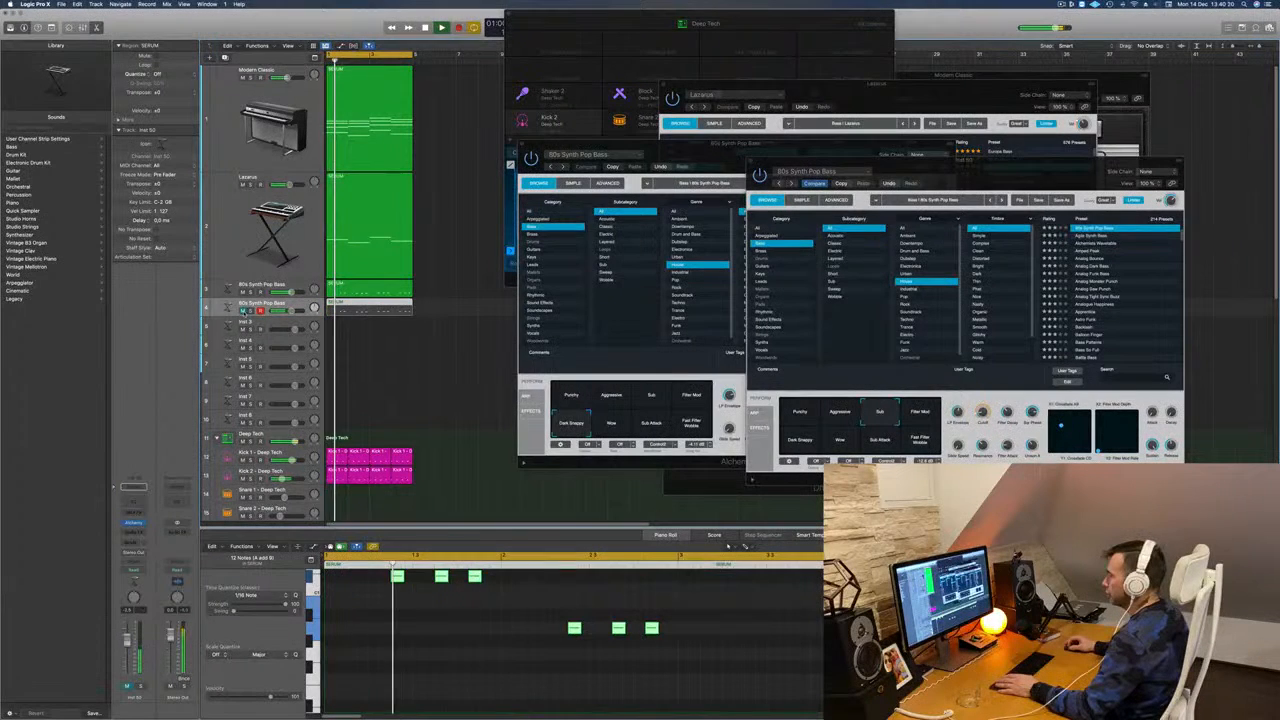
pyautogui.click(242, 311)
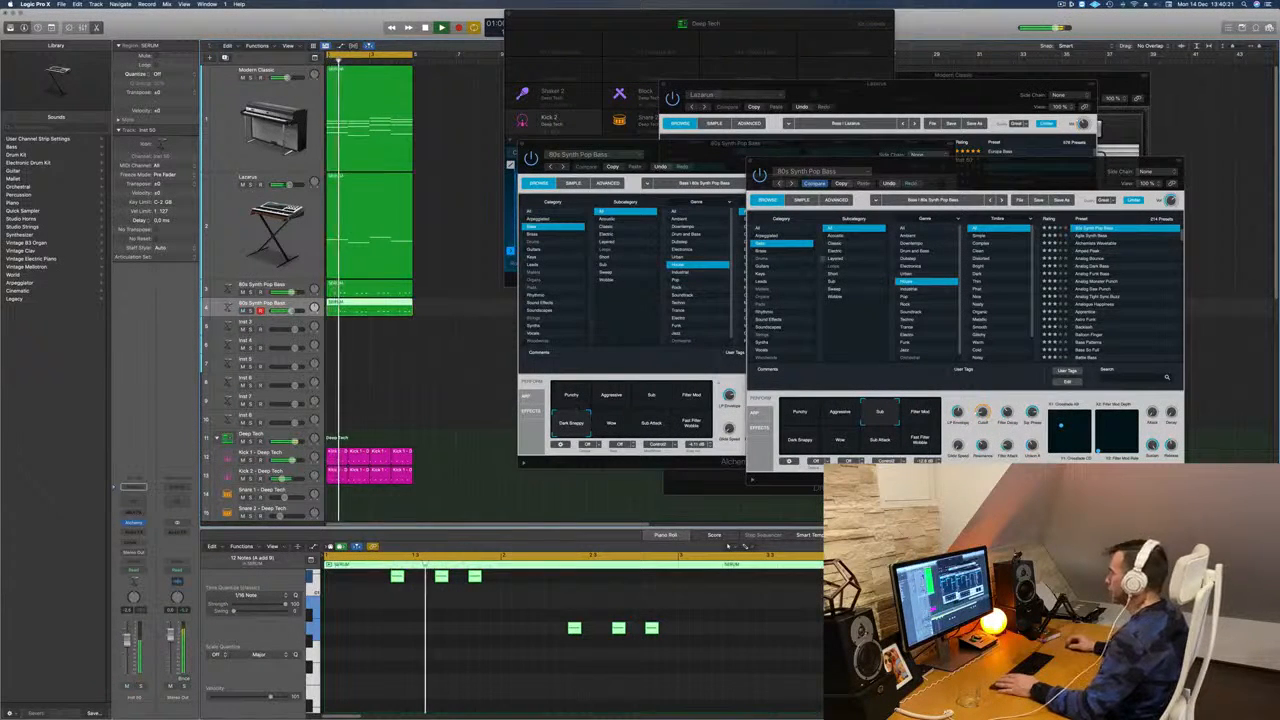
pyautogui.moveTo(955, 182); pyautogui.dragTo(833, 200)
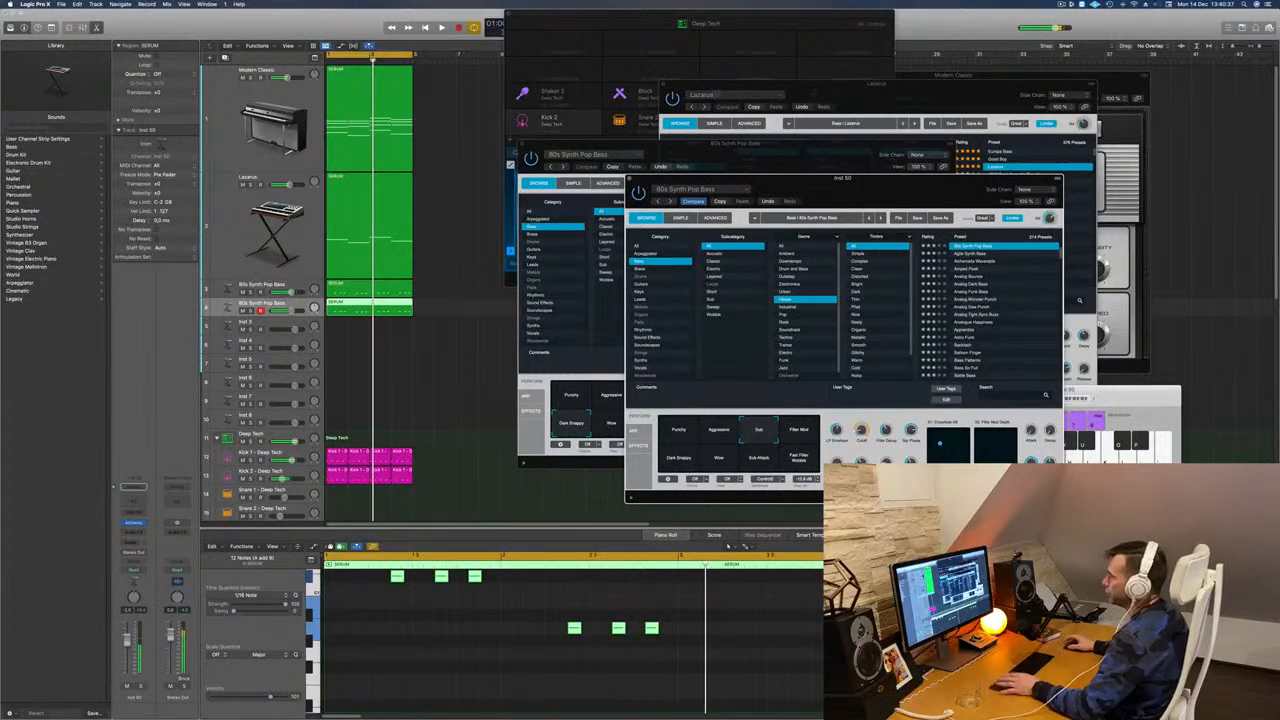
pyautogui.click(233, 289)
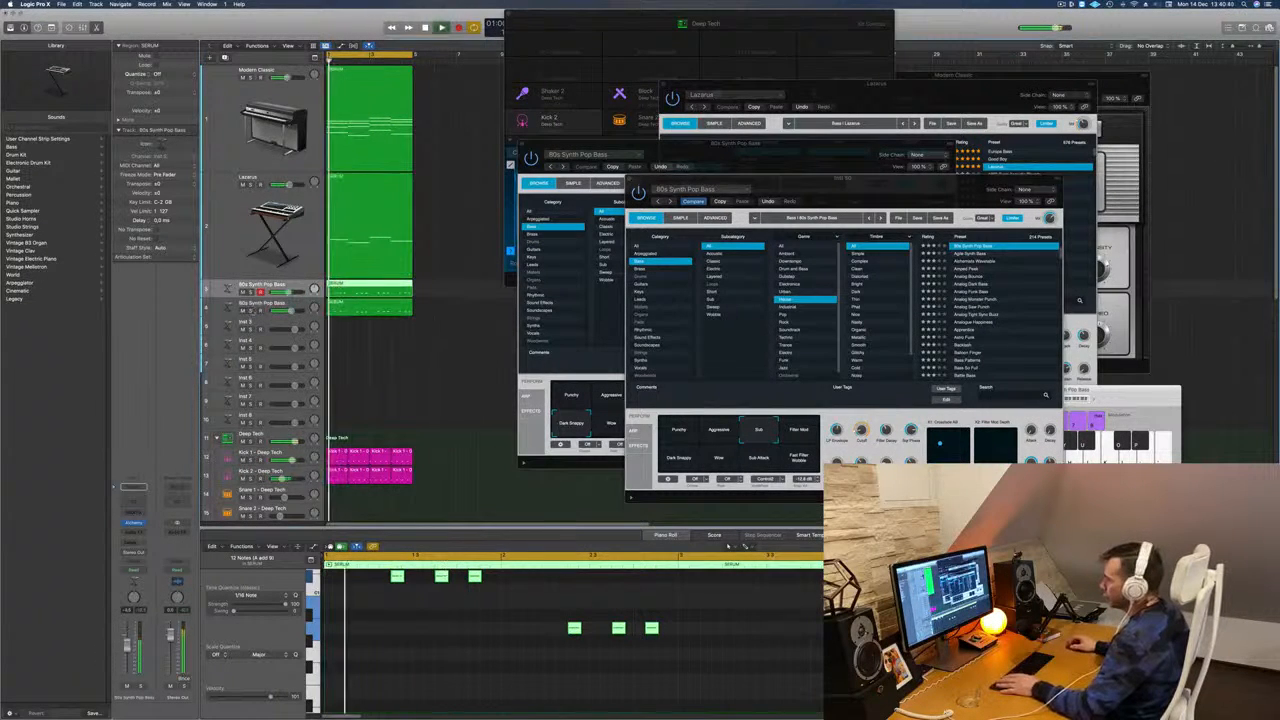
pyautogui.click(250, 308)
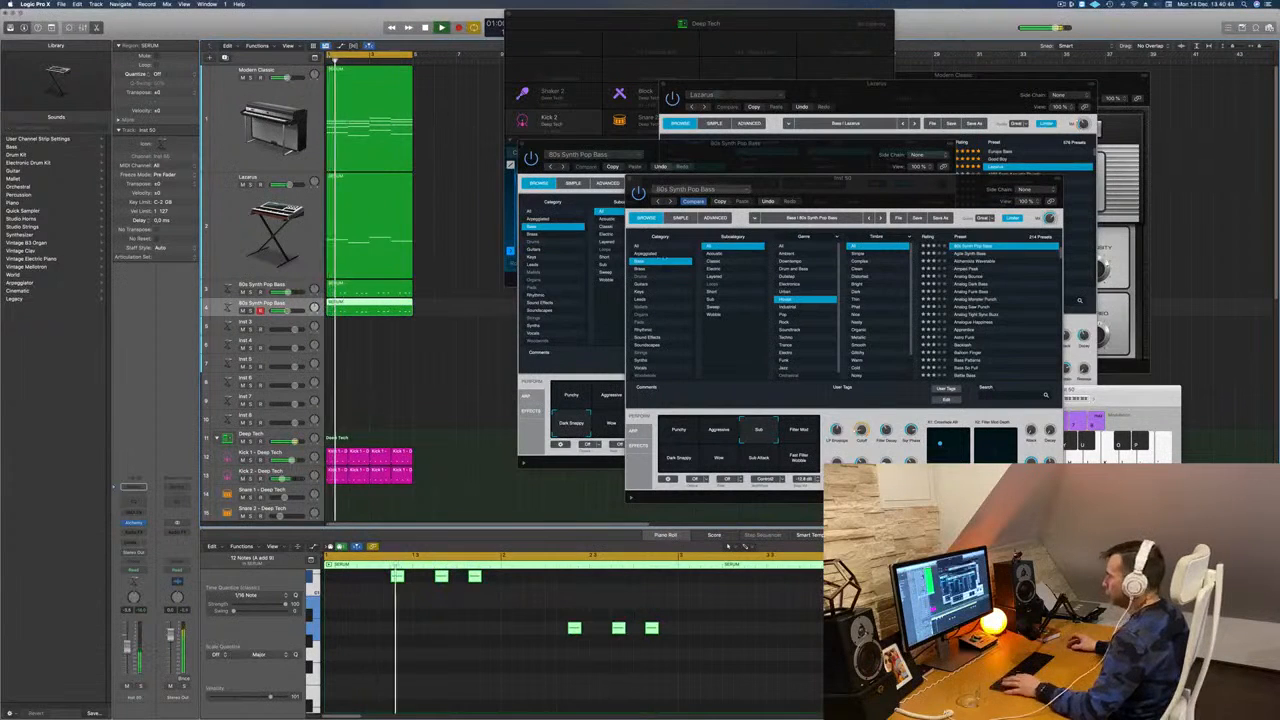
# Step: Show the mixer and route the outputs of both 80s Synth Pop Bass channels to Bus 10
pyautogui.press('super+k')
pyautogui.press('x')
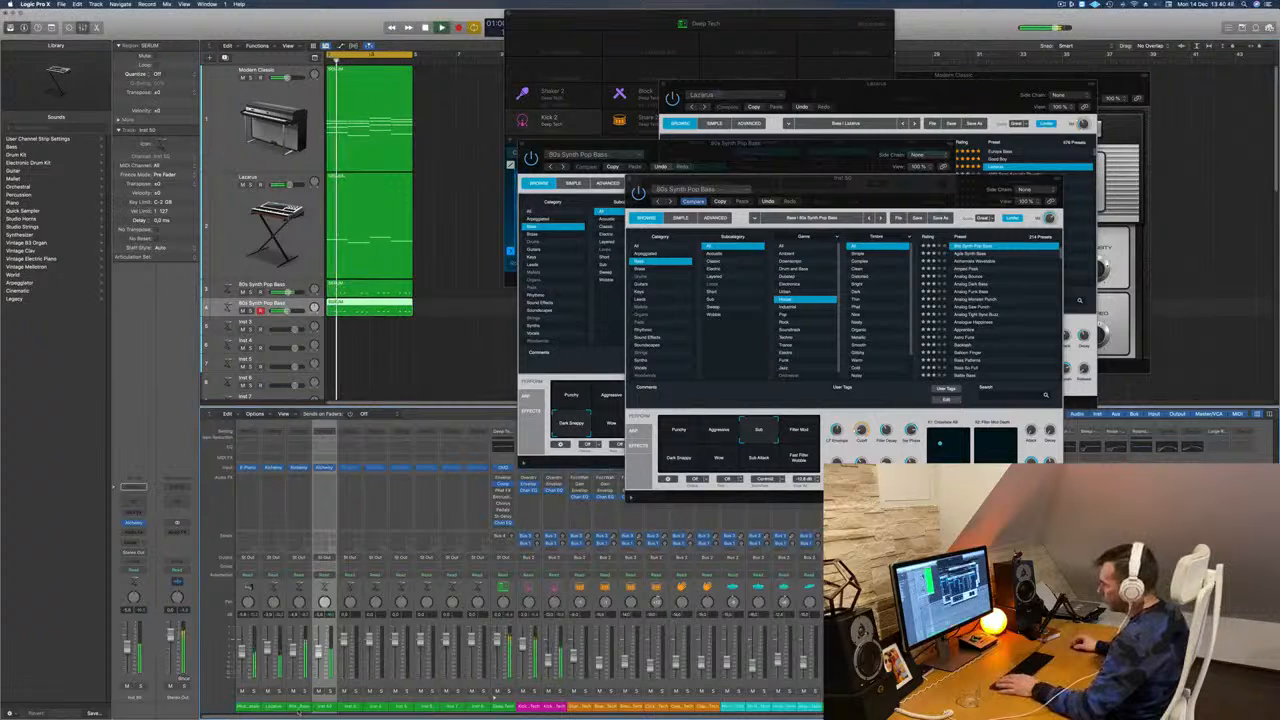
pyautogui.click(298, 709)
pyautogui.keyDown('shift'); pyautogui.click(325, 706); pyautogui.keyUp('shift')
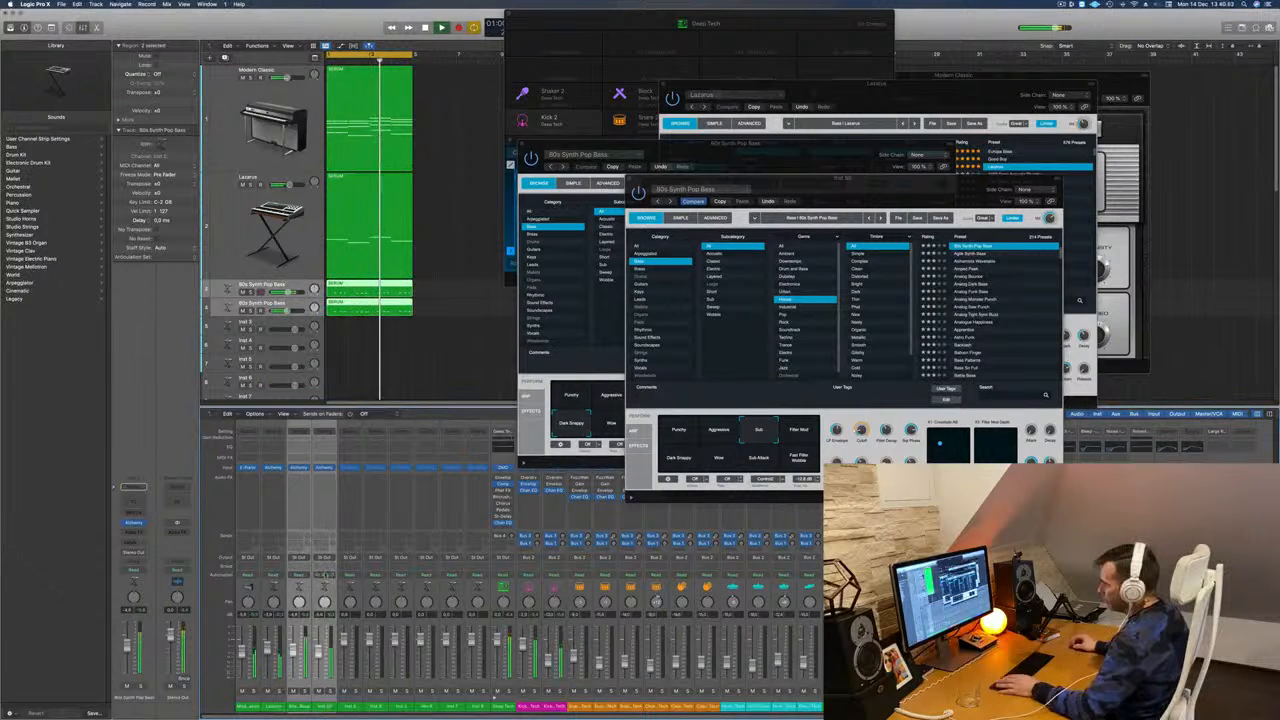
pyautogui.click(324, 557)
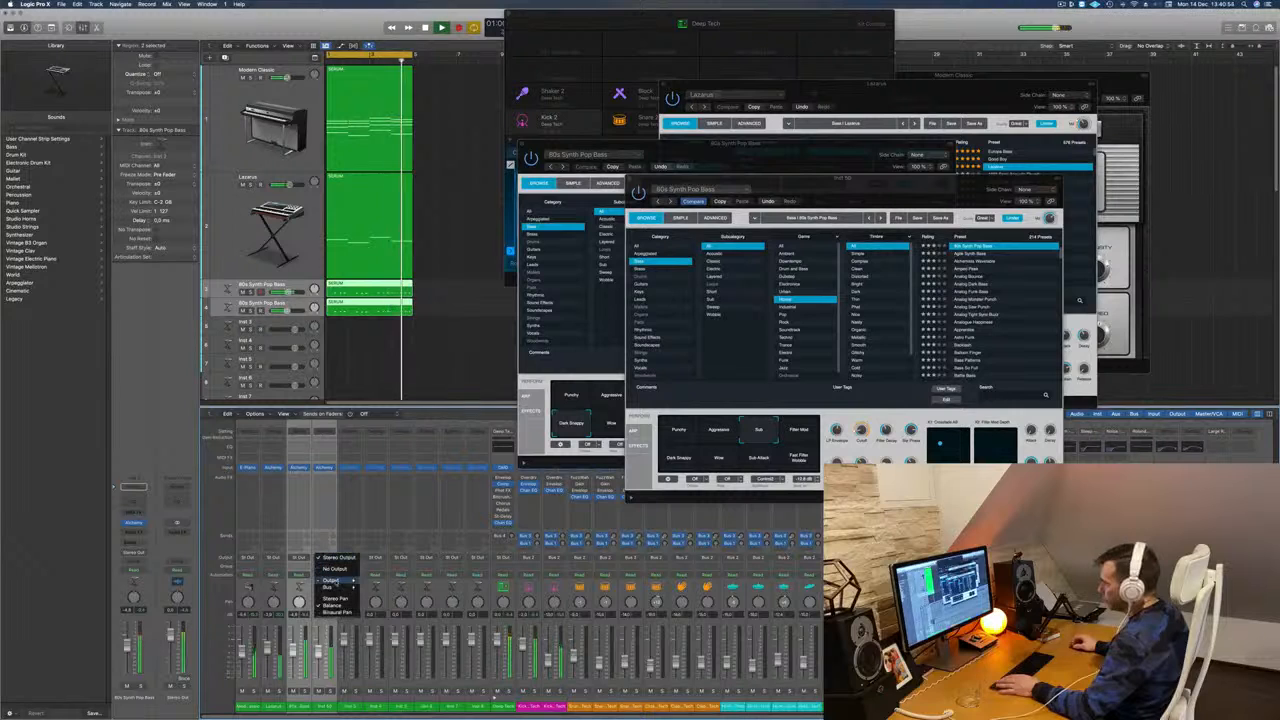
pyautogui.moveTo(335, 580)
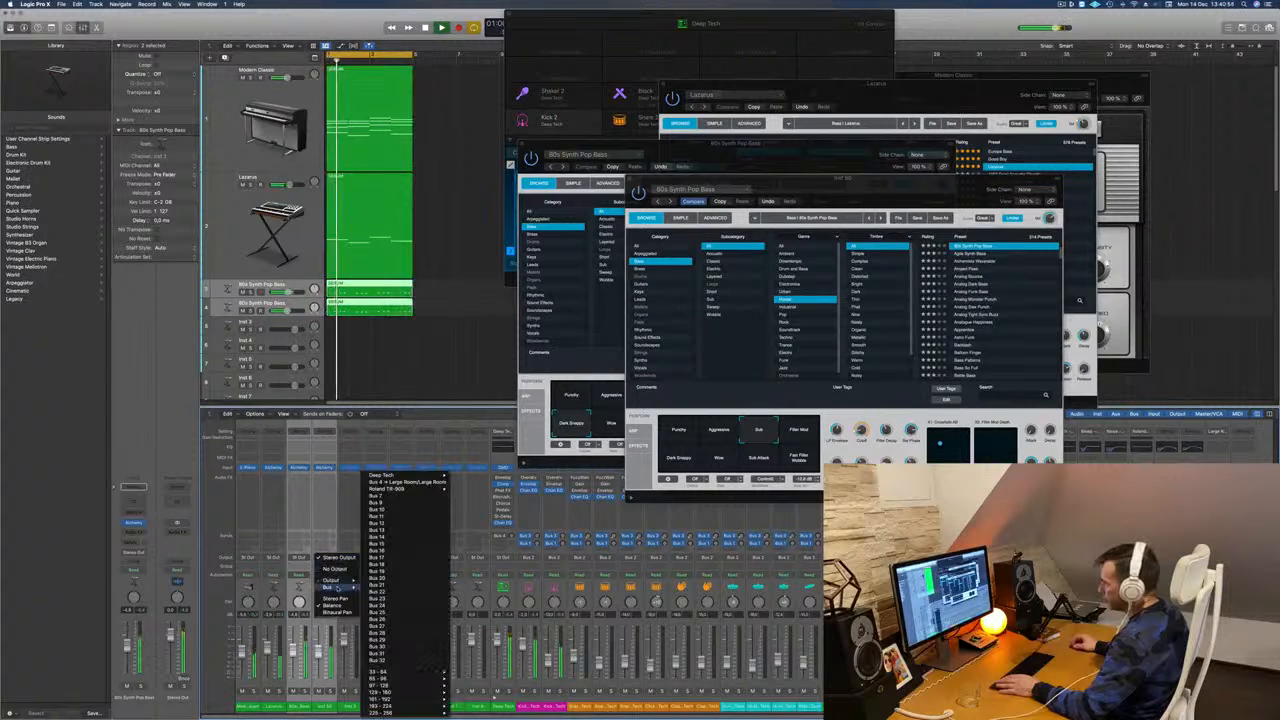
pyautogui.click(394, 511)
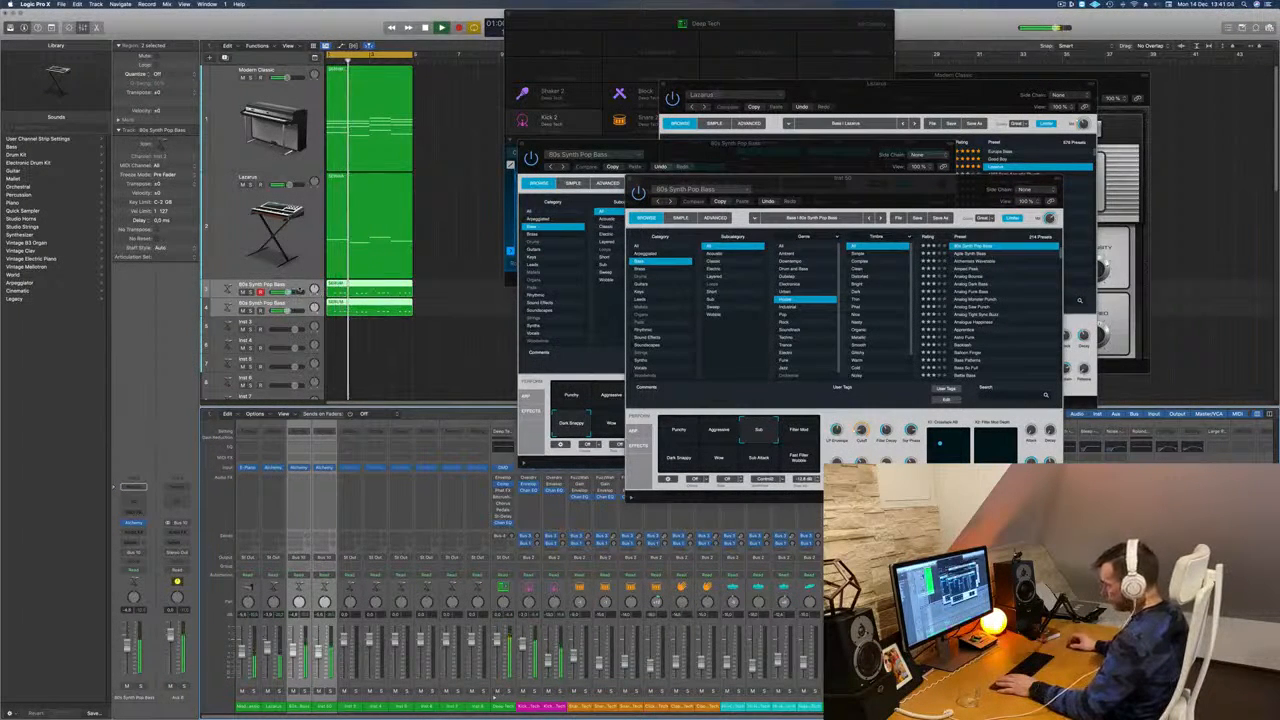
# Step: Insert a stereo Compressor on the bass tracks' new aux channel, Aux 8
pyautogui.click(299, 706)
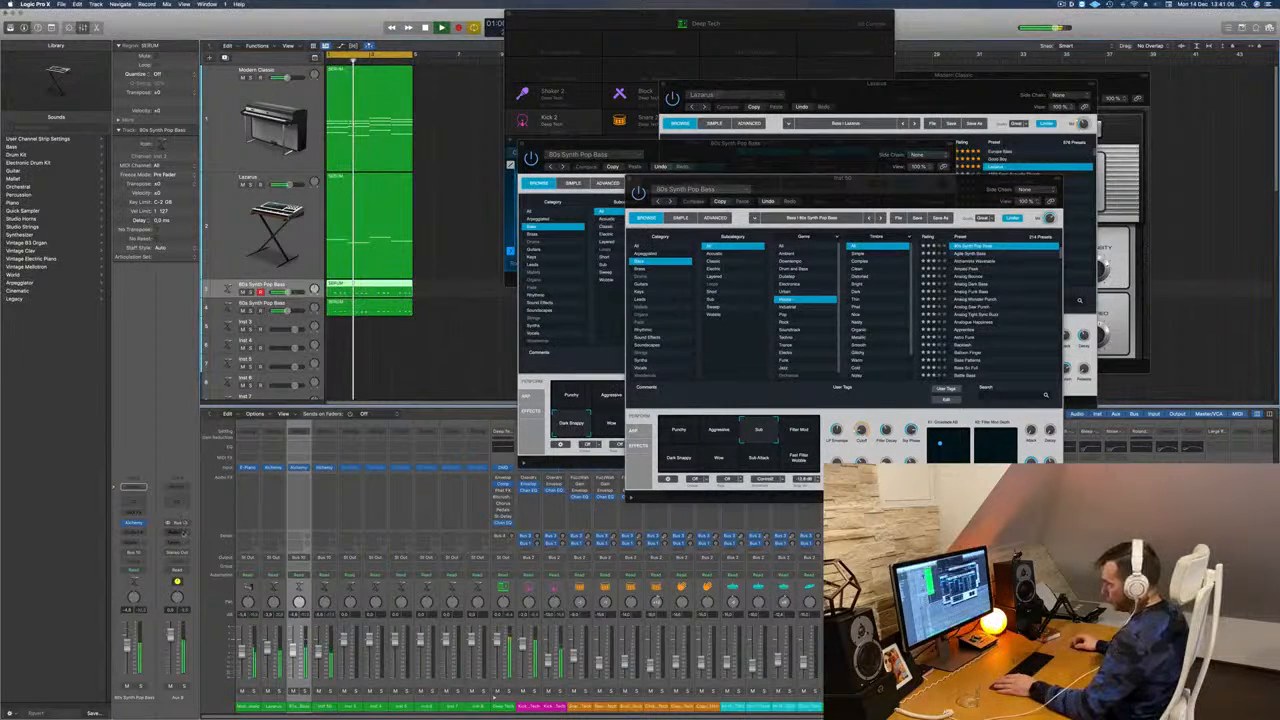
pyautogui.click(178, 530)
pyautogui.moveTo(194, 557)
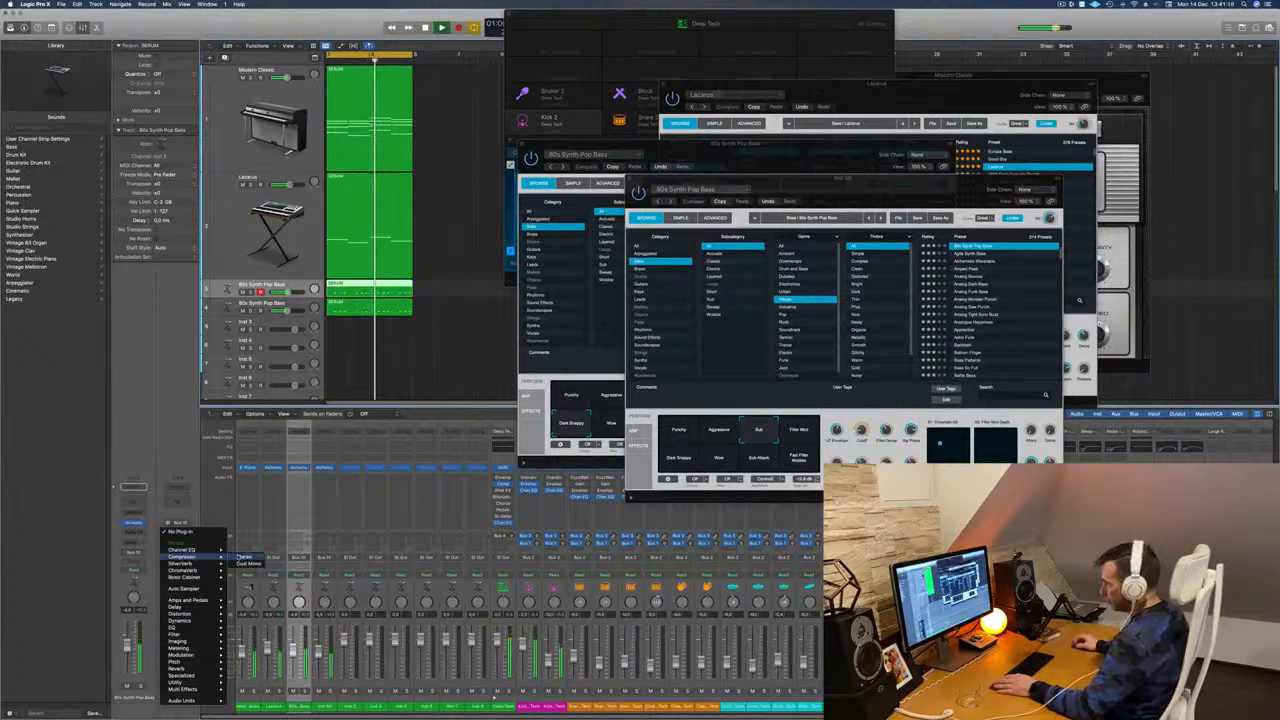
pyautogui.click(245, 557)
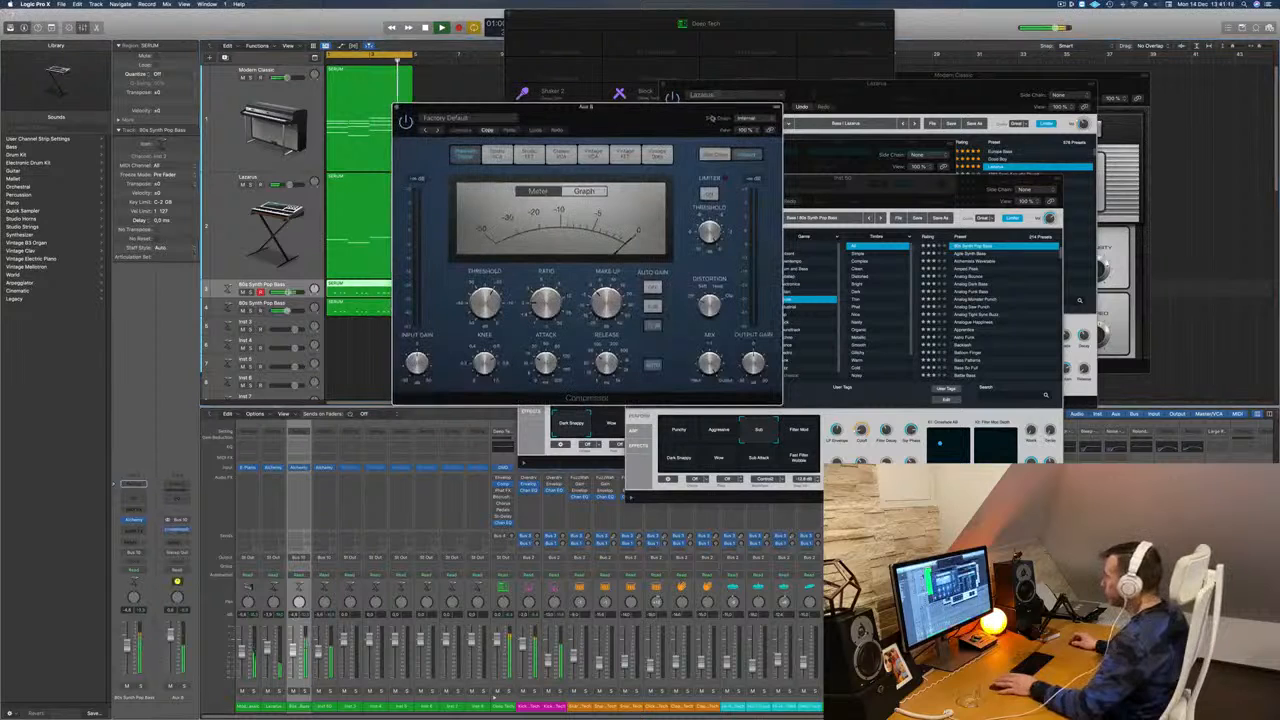
# Step: Set the Compressor's side chain source to the Kick 1 - Deep Tech instrument, and close the plug-in window after listening
pyautogui.click(747, 118)
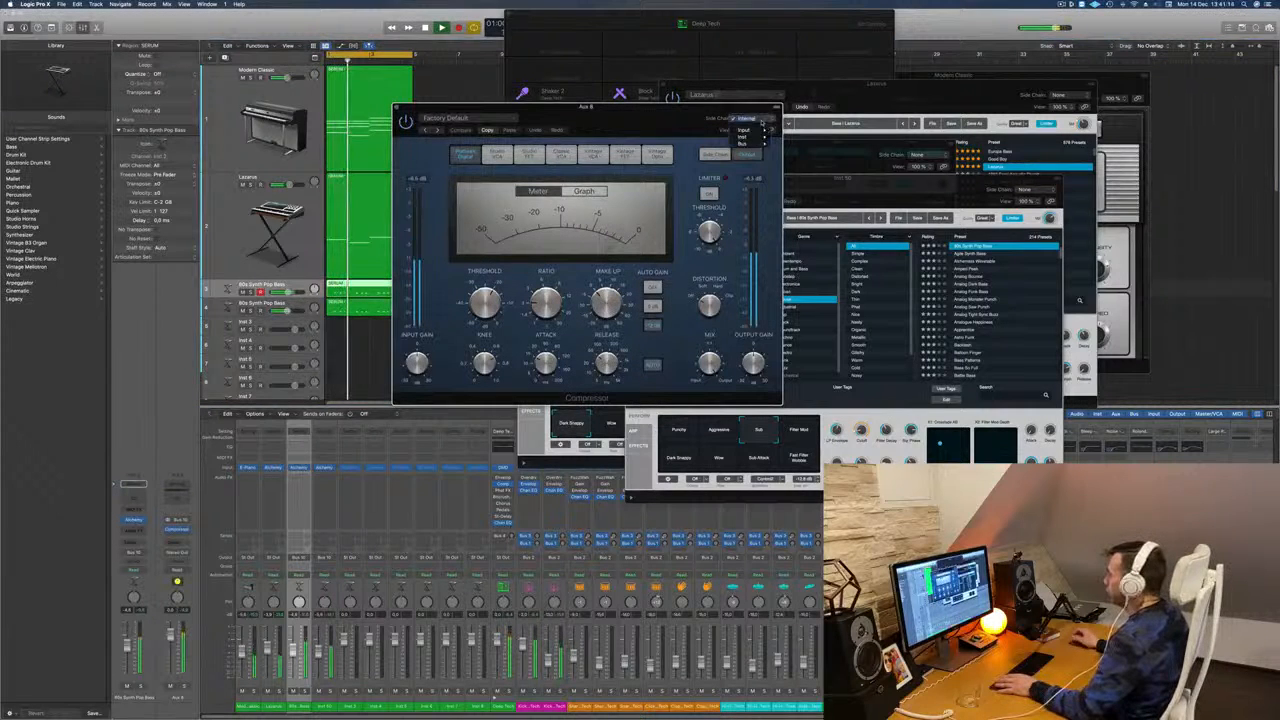
pyautogui.moveTo(765, 143)
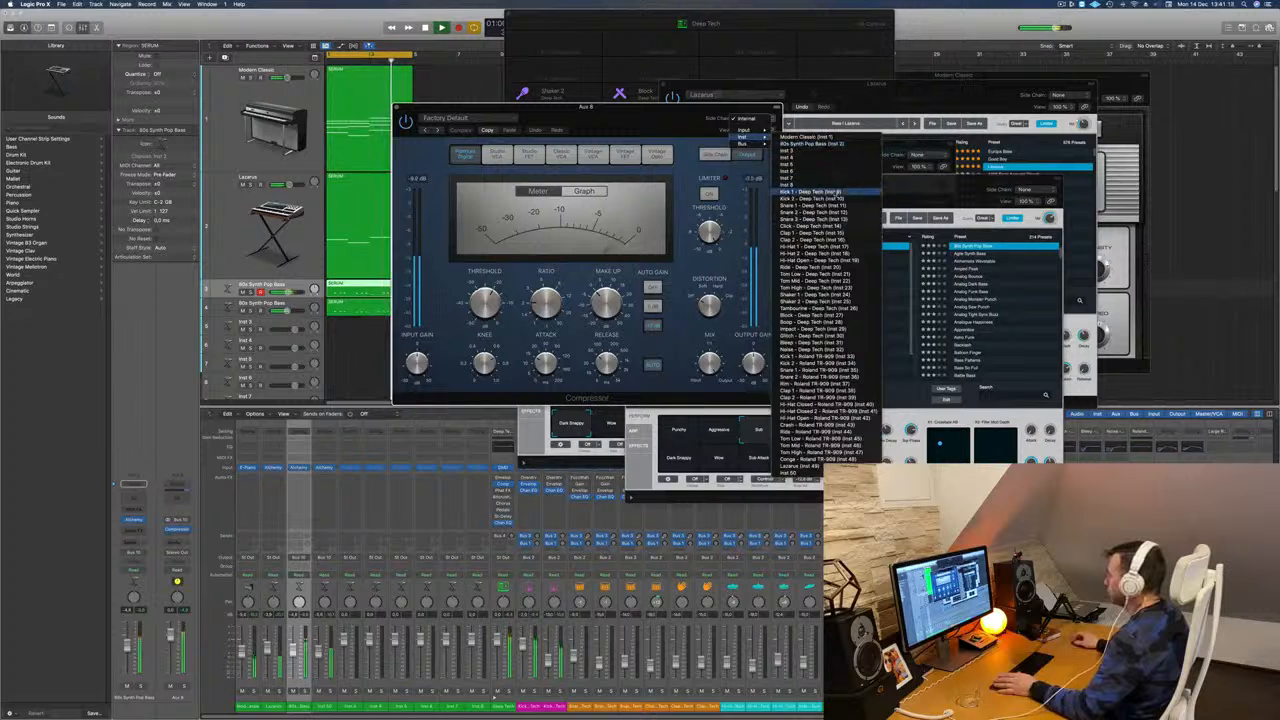
pyautogui.click(837, 192)
pyautogui.moveTo(632, 117); pyautogui.dragTo(708, 144)
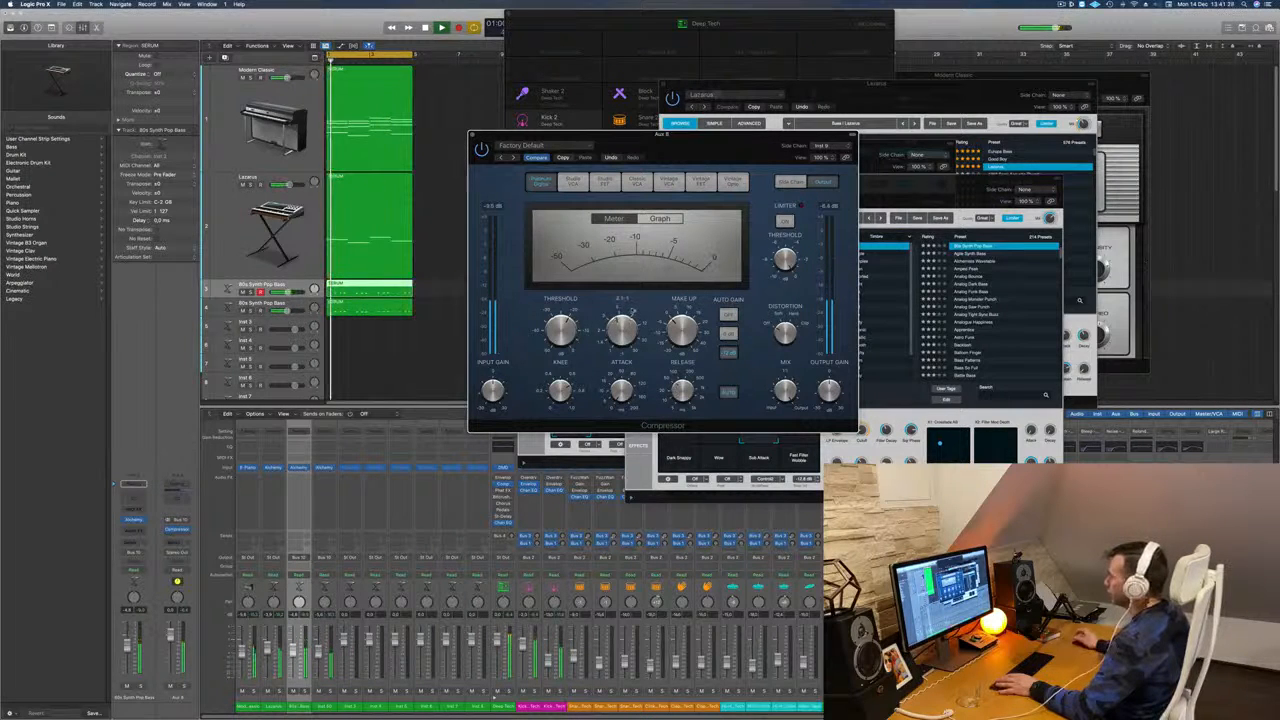
pyautogui.moveTo(734, 151); pyautogui.dragTo(673, 252)
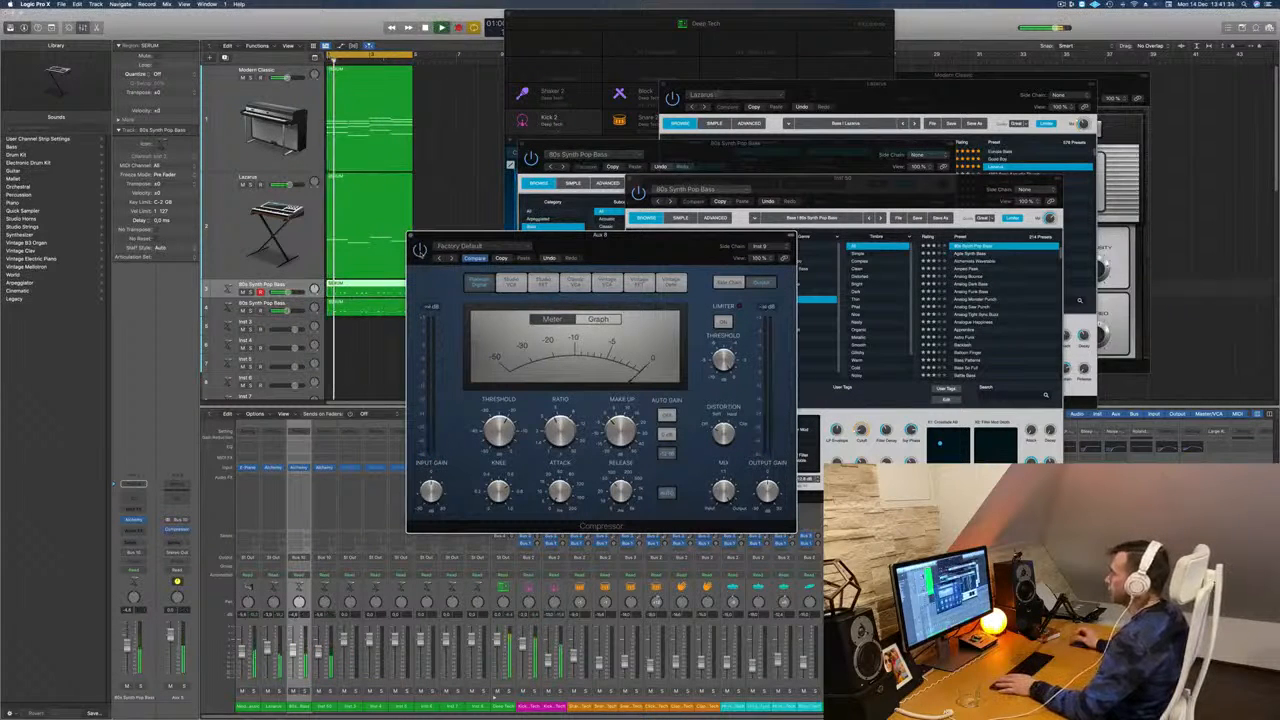
pyautogui.moveTo(422, 238); pyautogui.dragTo(389, 253)
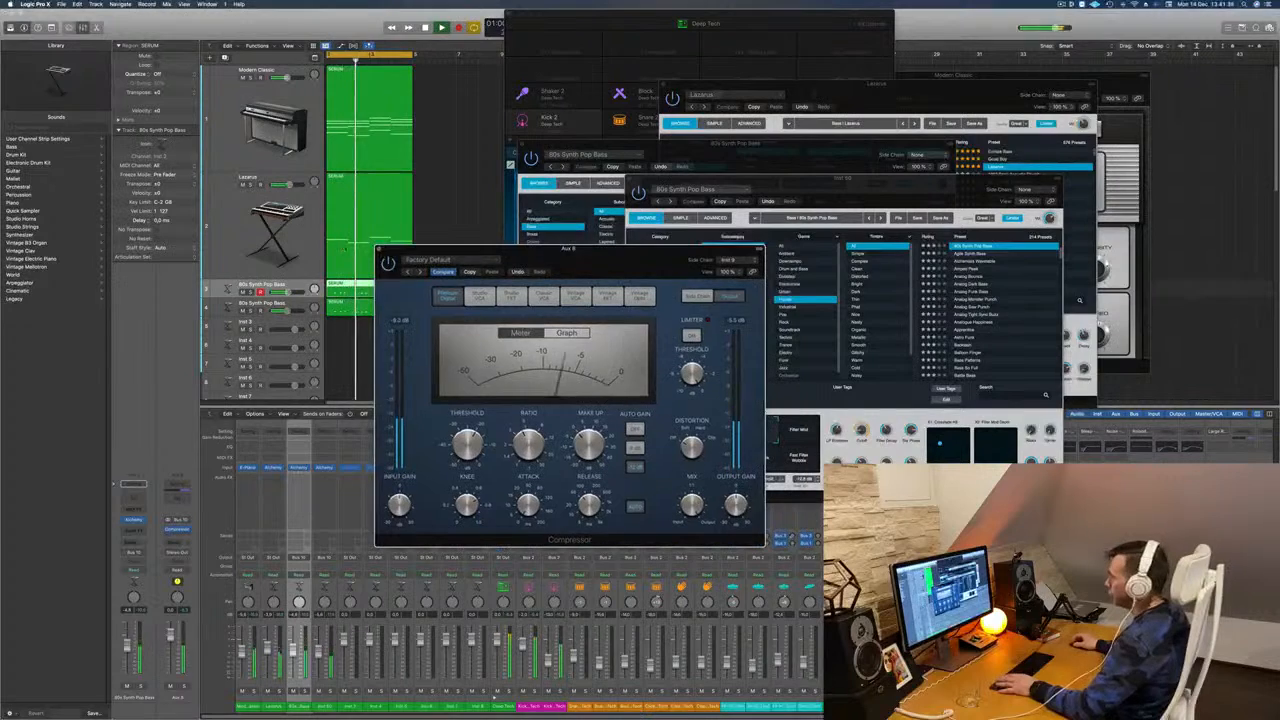
pyautogui.click(378, 250)
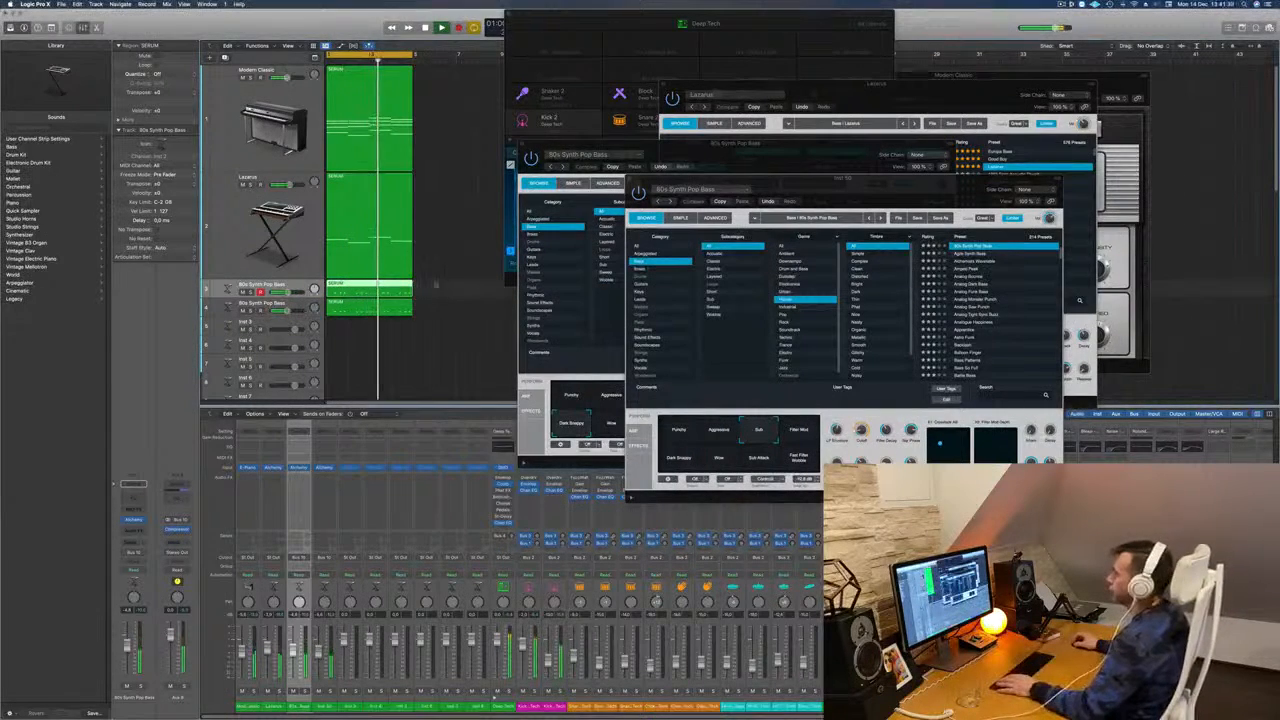
# Step: Close the open Deep Tech, 80s Synth Pop Bass, Lazarus and Modern Classic plug-in windows
pyautogui.moveTo(570, 143); pyautogui.dragTo(953, 146)
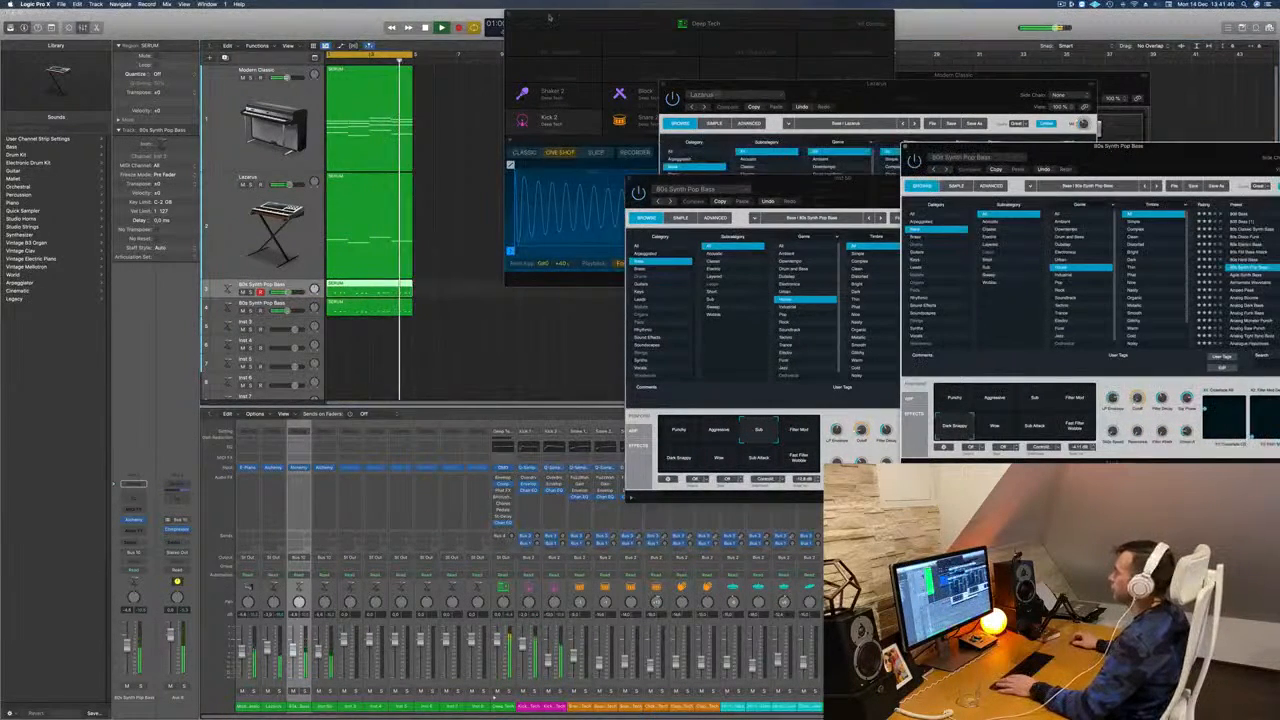
pyautogui.moveTo(549, 17); pyautogui.dragTo(503, 64)
pyautogui.click(461, 60)
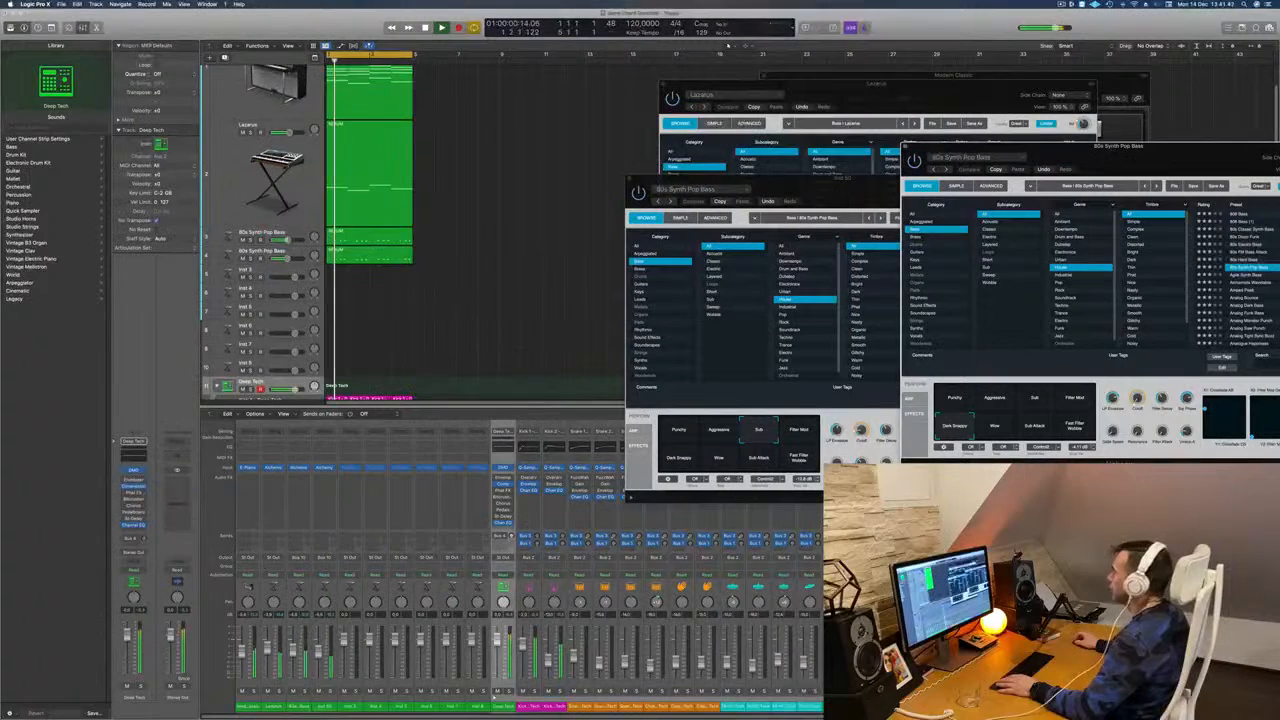
pyautogui.click(631, 180)
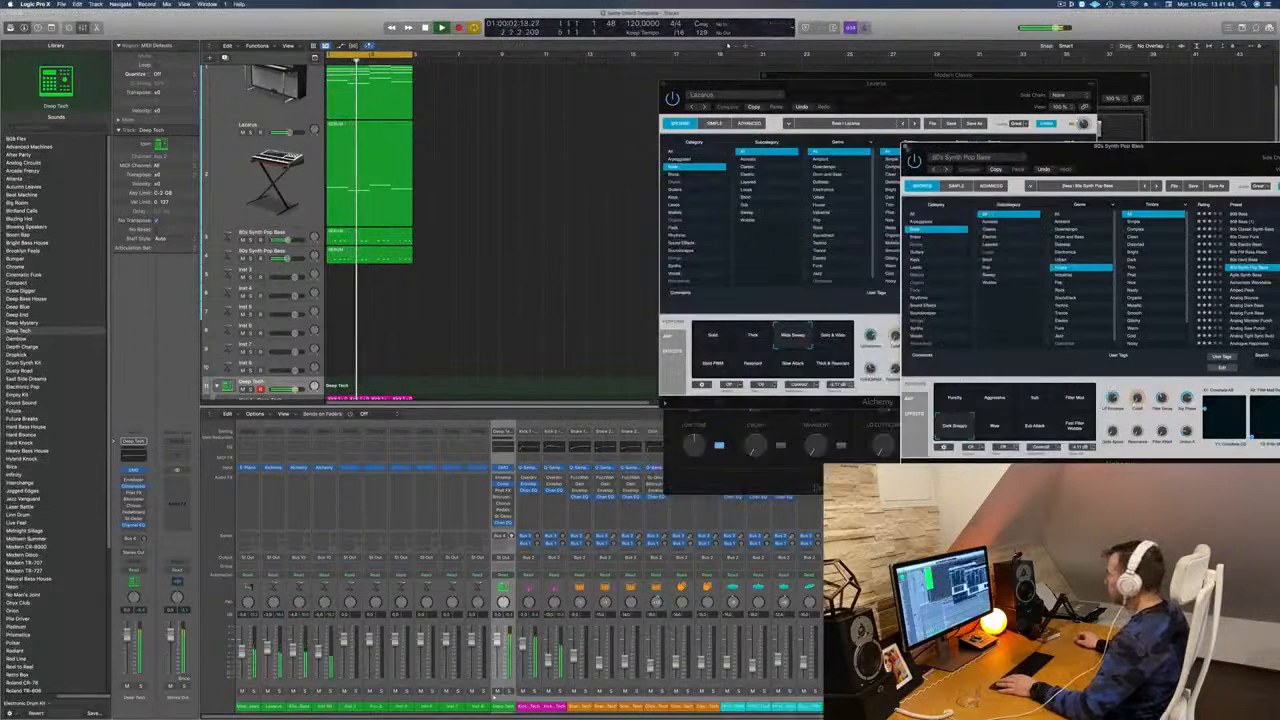
pyautogui.moveTo(1168, 147); pyautogui.dragTo(926, 148)
pyautogui.click(664, 148)
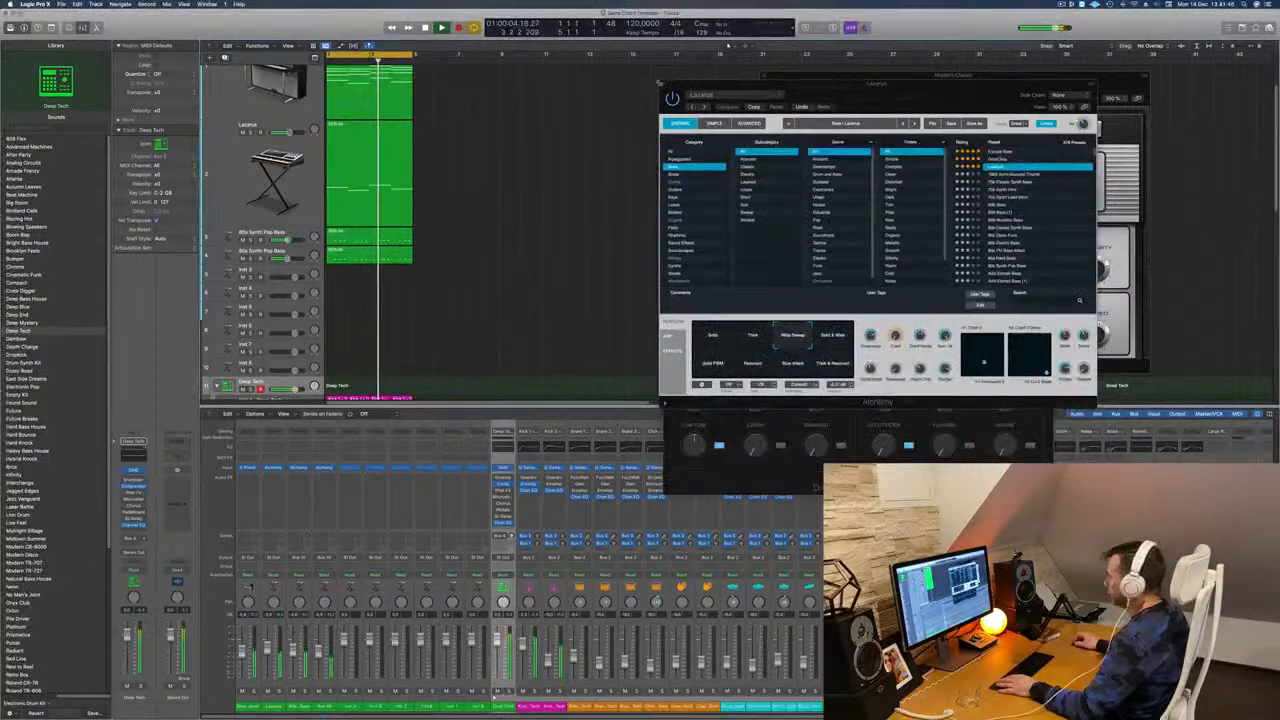
pyautogui.click(663, 84)
pyautogui.click(764, 75)
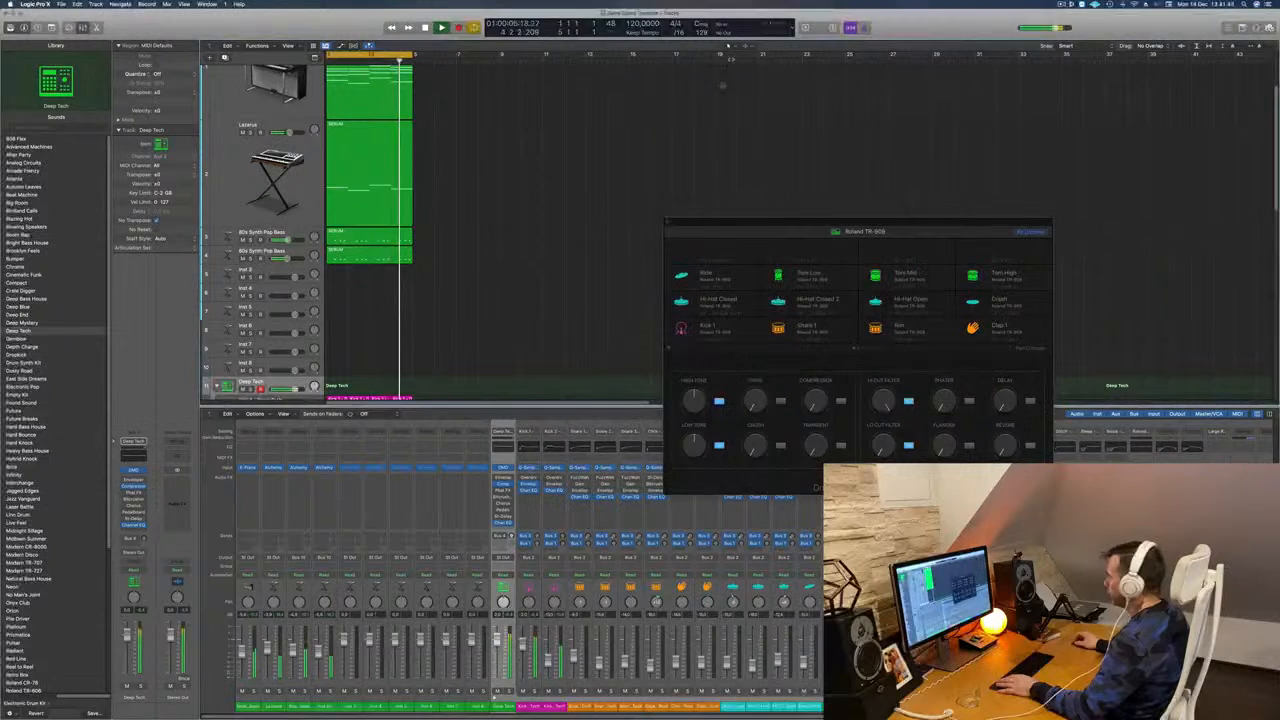
pyautogui.click(1061, 6)
pyautogui.click(834, 100)
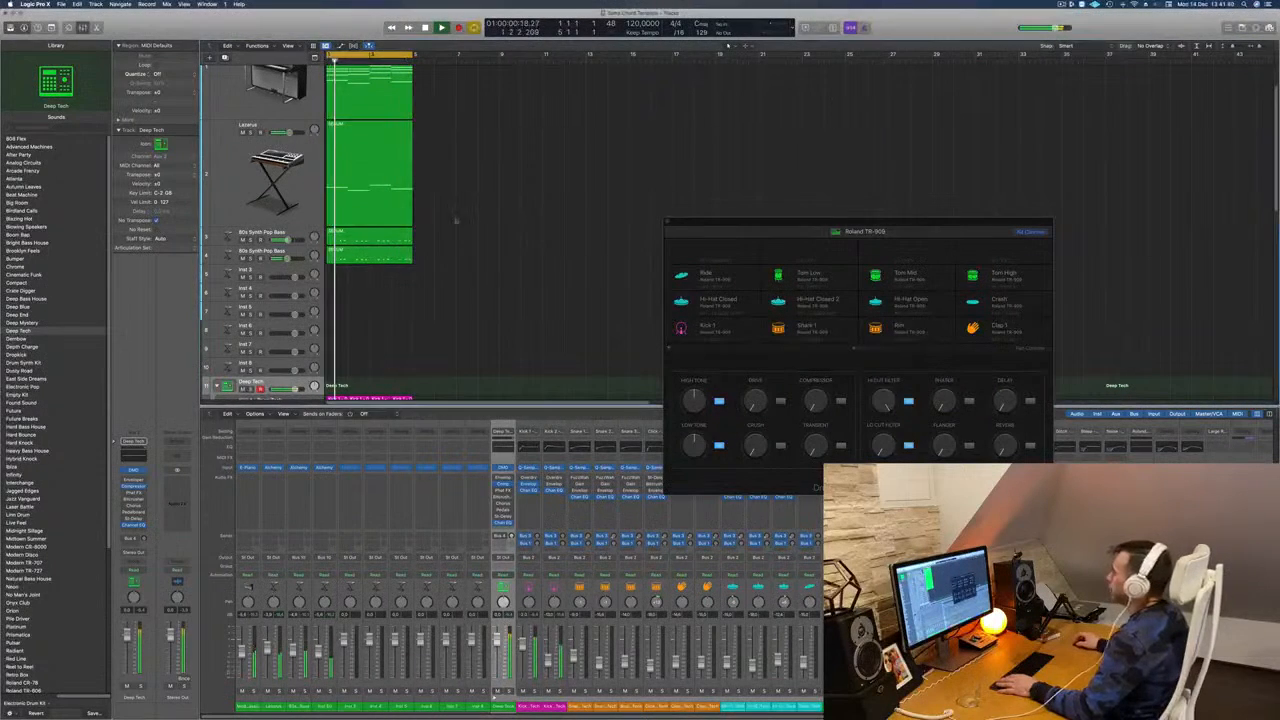
# Step: Copy the first Kick 1 region onto the Hi-Hat Open track at bar 1
pyautogui.press('super+Right')
pyautogui.press('super+Right')
pyautogui.press('super+Right')
pyautogui.press('super+Right')
pyautogui.scroll(-10, 381, 251)
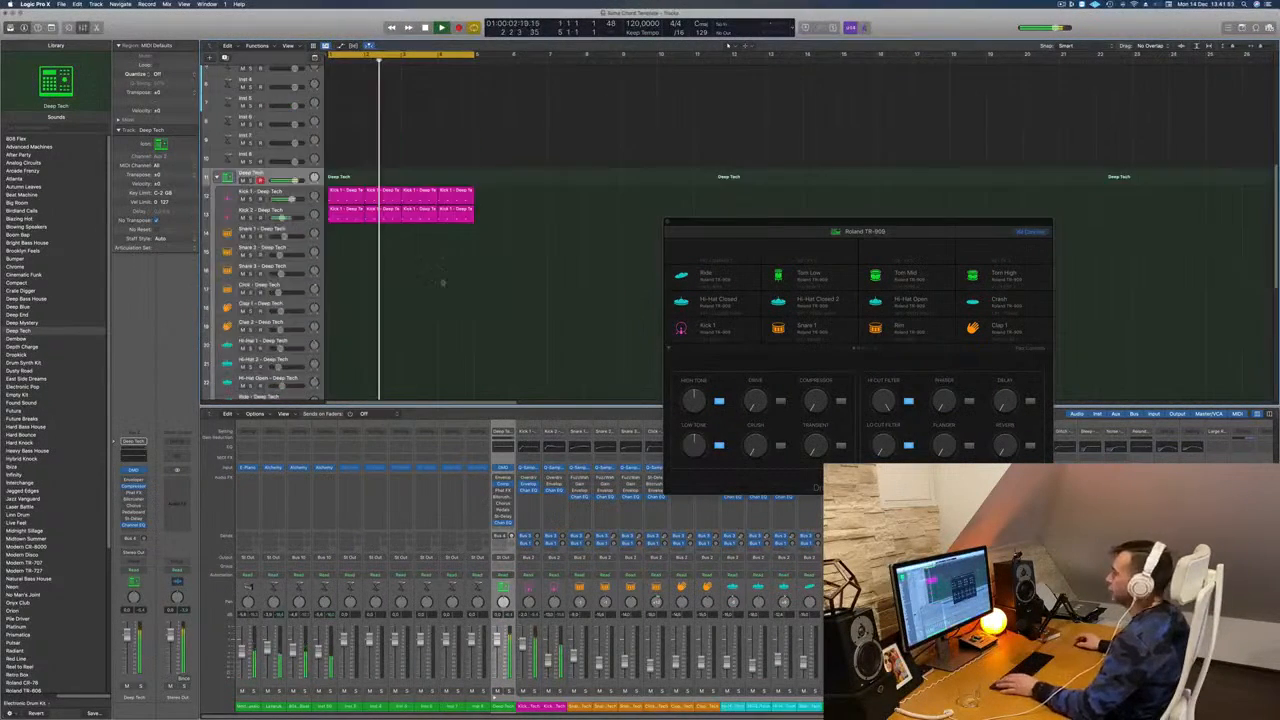
pyautogui.scroll(2, 381, 251)
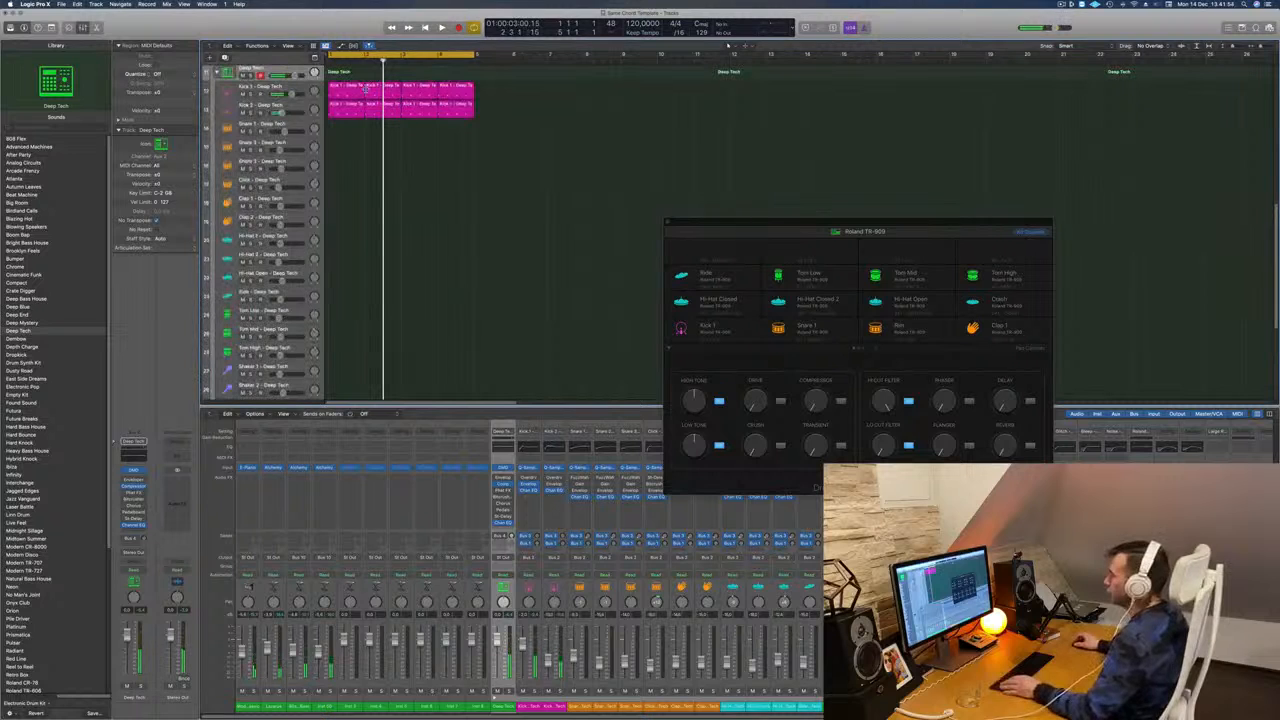
pyautogui.moveTo(345, 90); pyautogui.dragTo(342, 272)
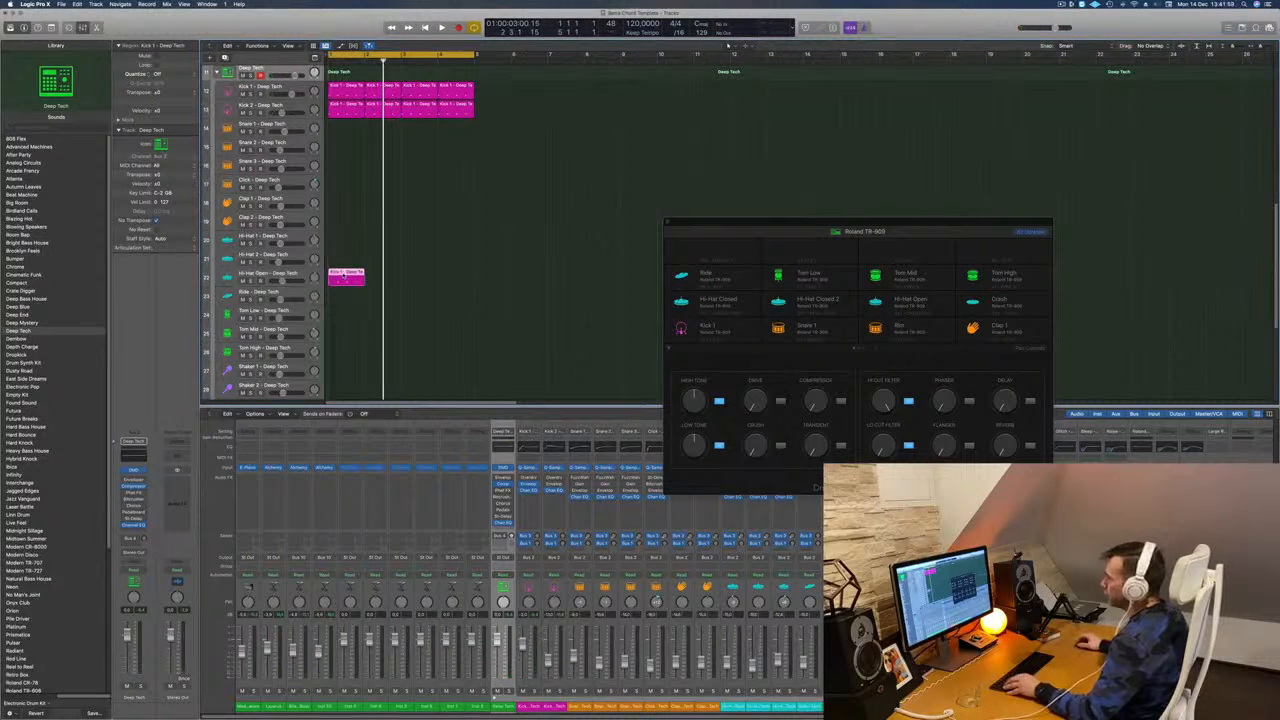
# Step: Shift the four notes of the Hi-Hat Open region onto the offbeats, and repeat the region through bar 4
pyautogui.doubleClick(345, 276)
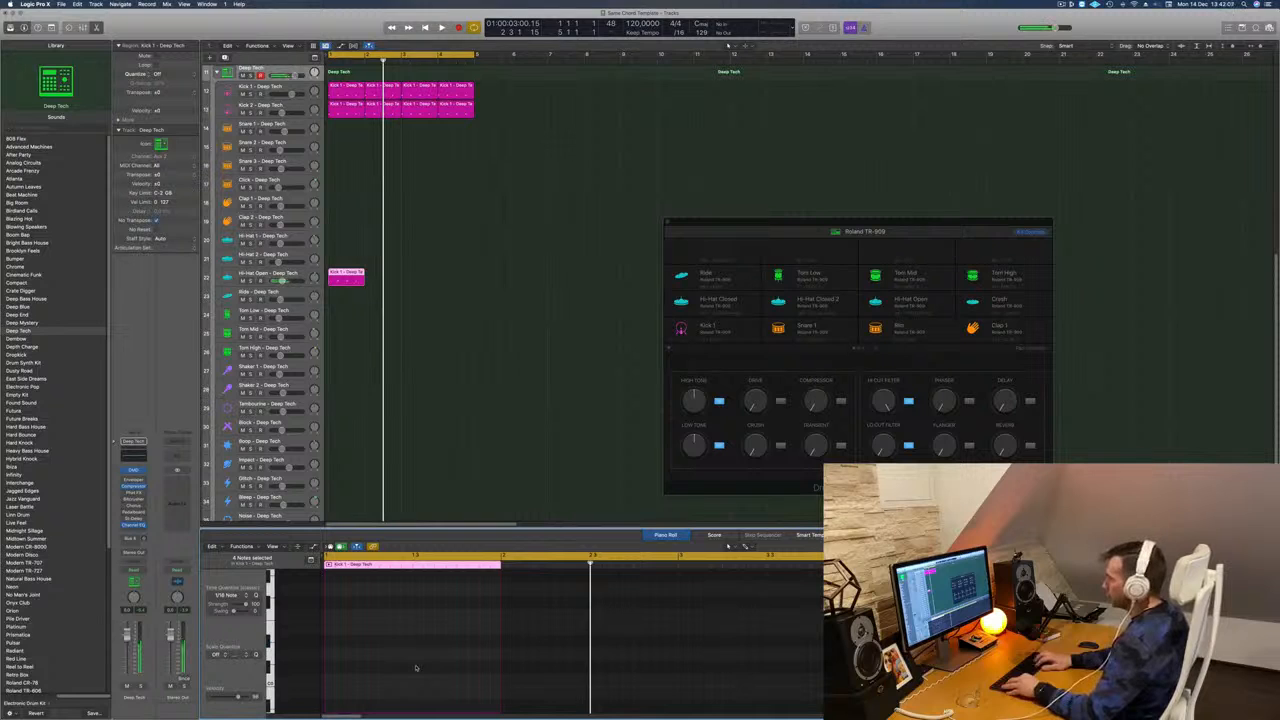
pyautogui.click(342, 272)
pyautogui.scroll(-10, 360, 618)
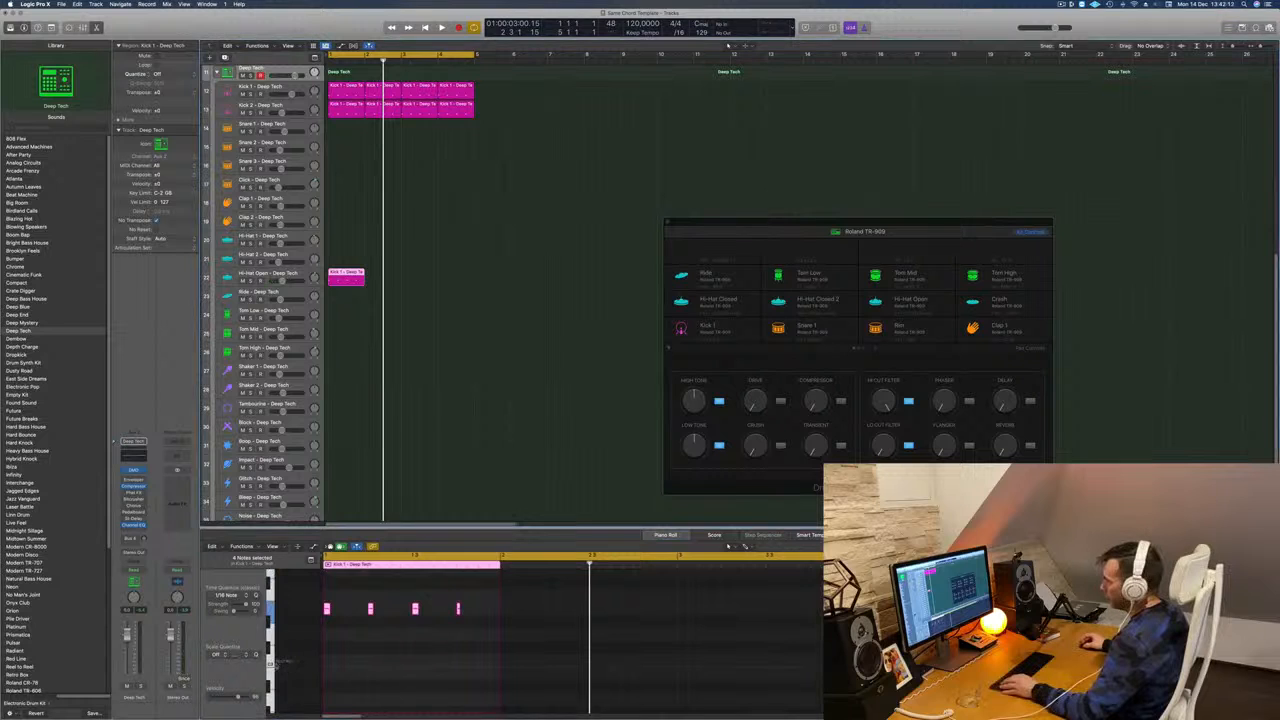
pyautogui.press('space')
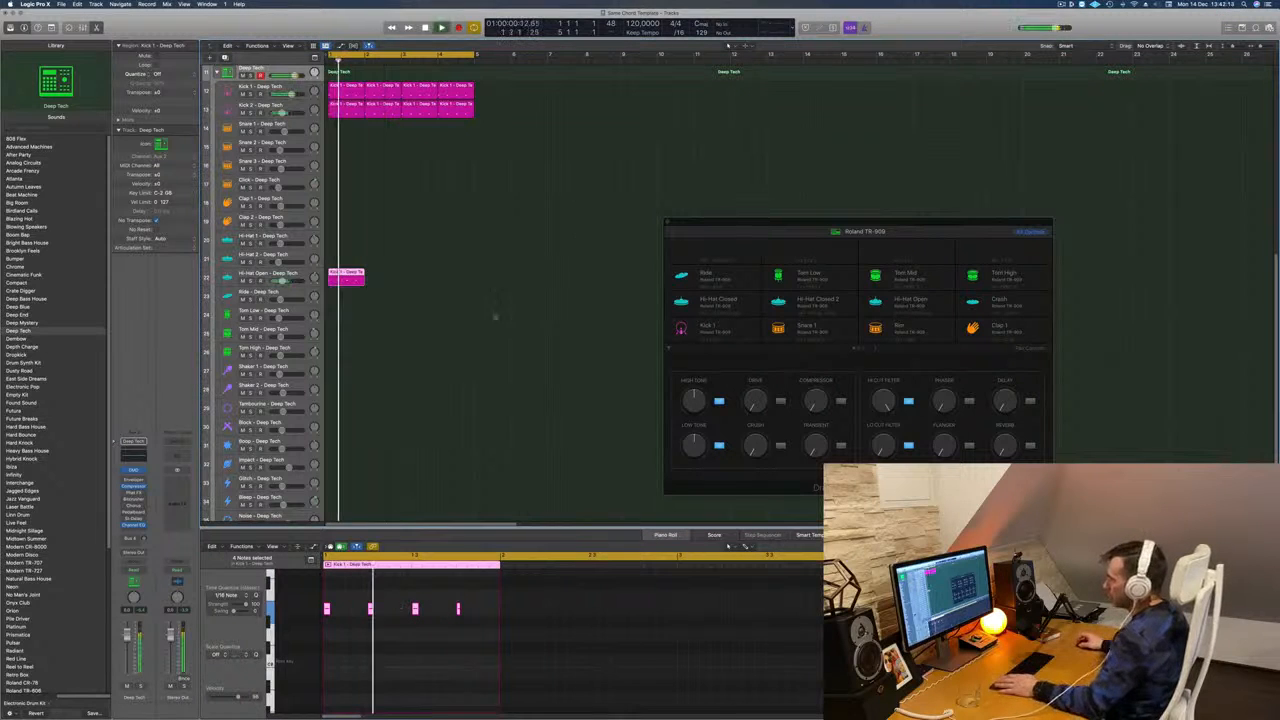
pyautogui.press('space')
pyautogui.click(399, 646)
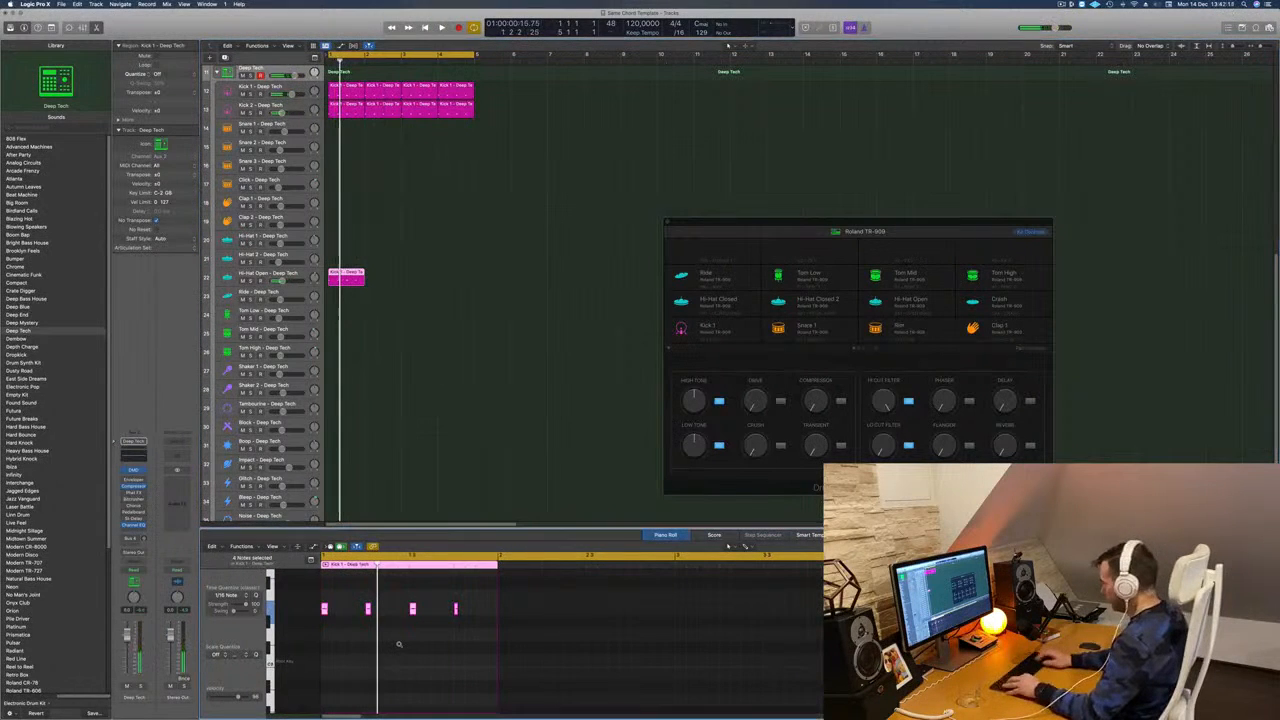
pyautogui.press('space')
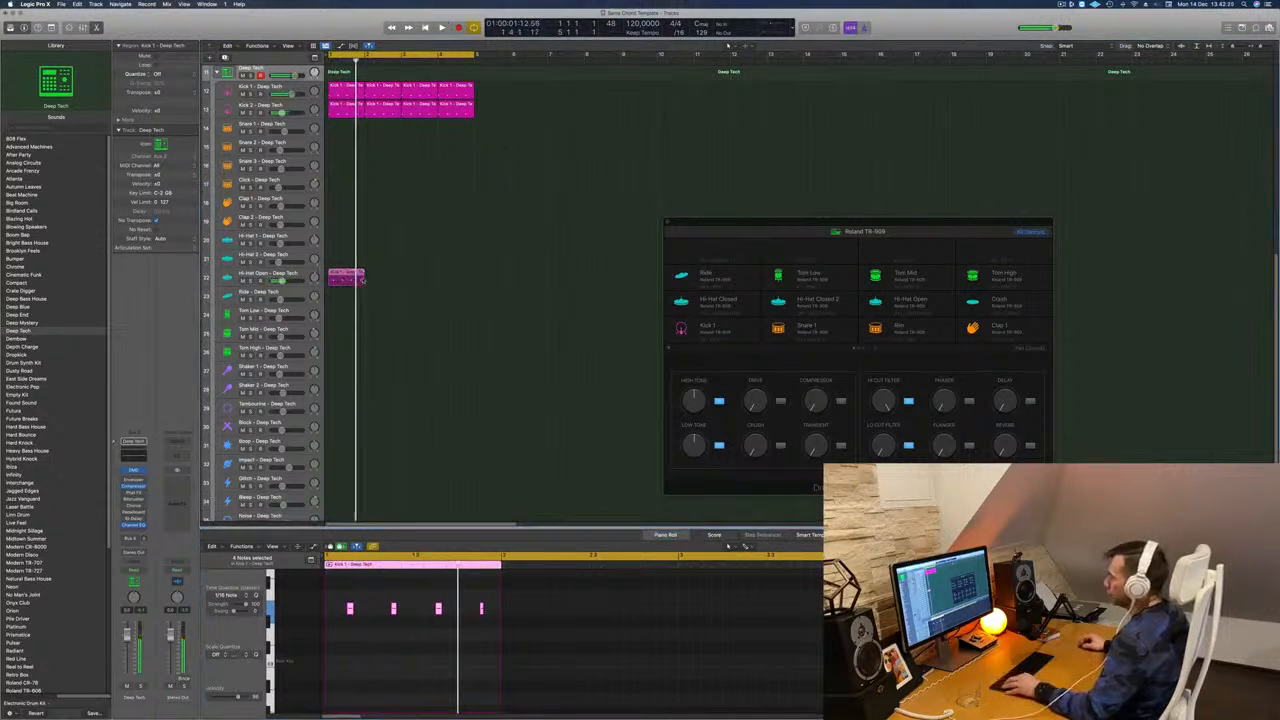
pyautogui.moveTo(331, 277); pyautogui.dragTo(416, 282)
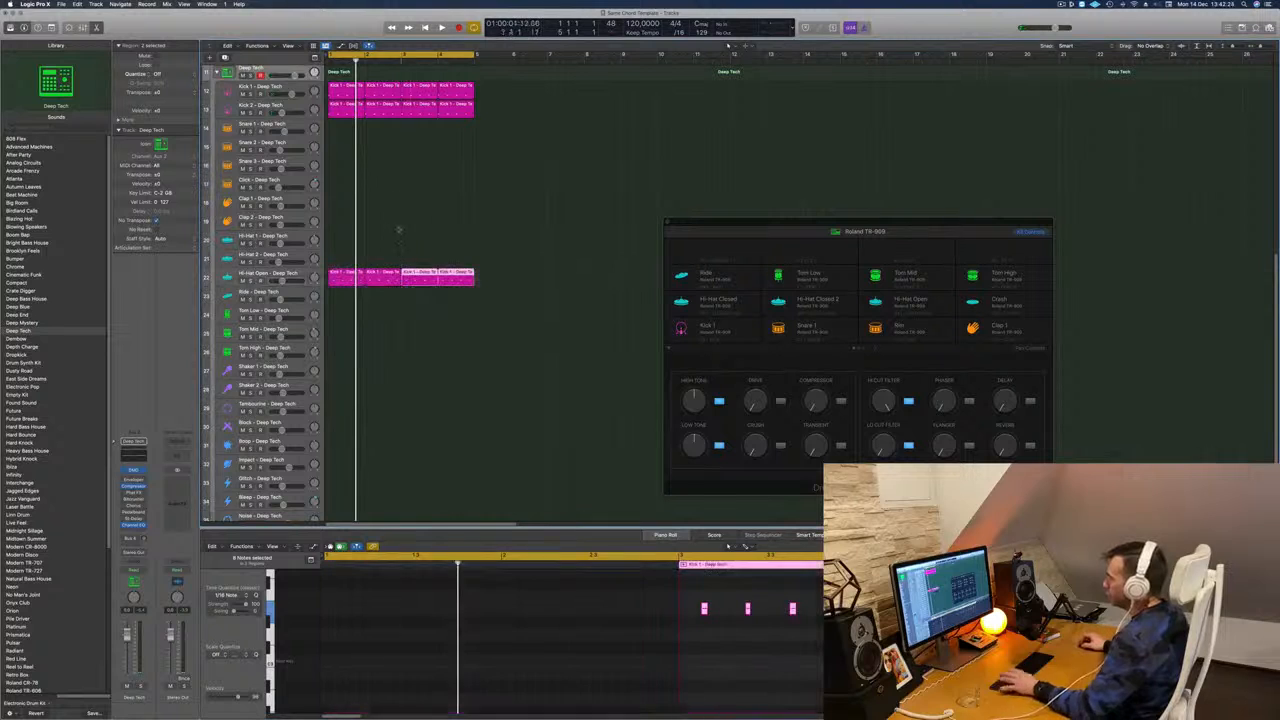
# Step: Copy the first Kick 2 region onto the Clap 2 track at bar 1
pyautogui.scroll(-1, 391, 209)
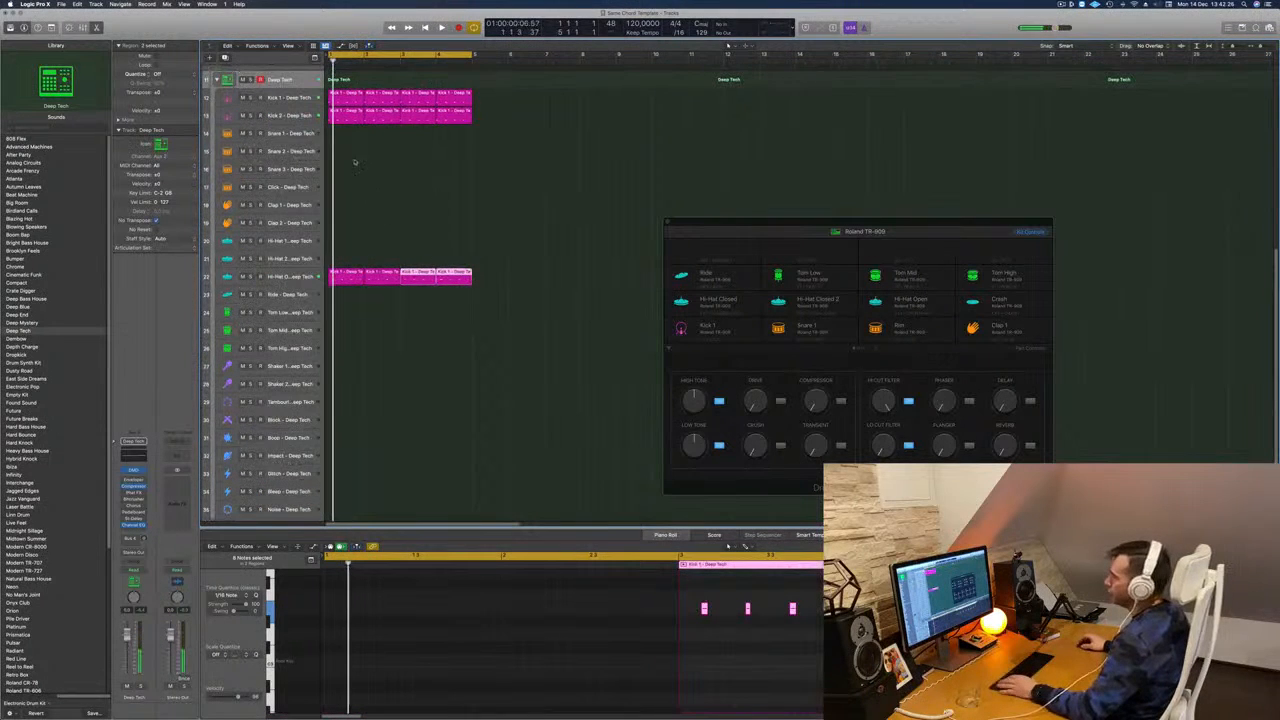
pyautogui.click(346, 118)
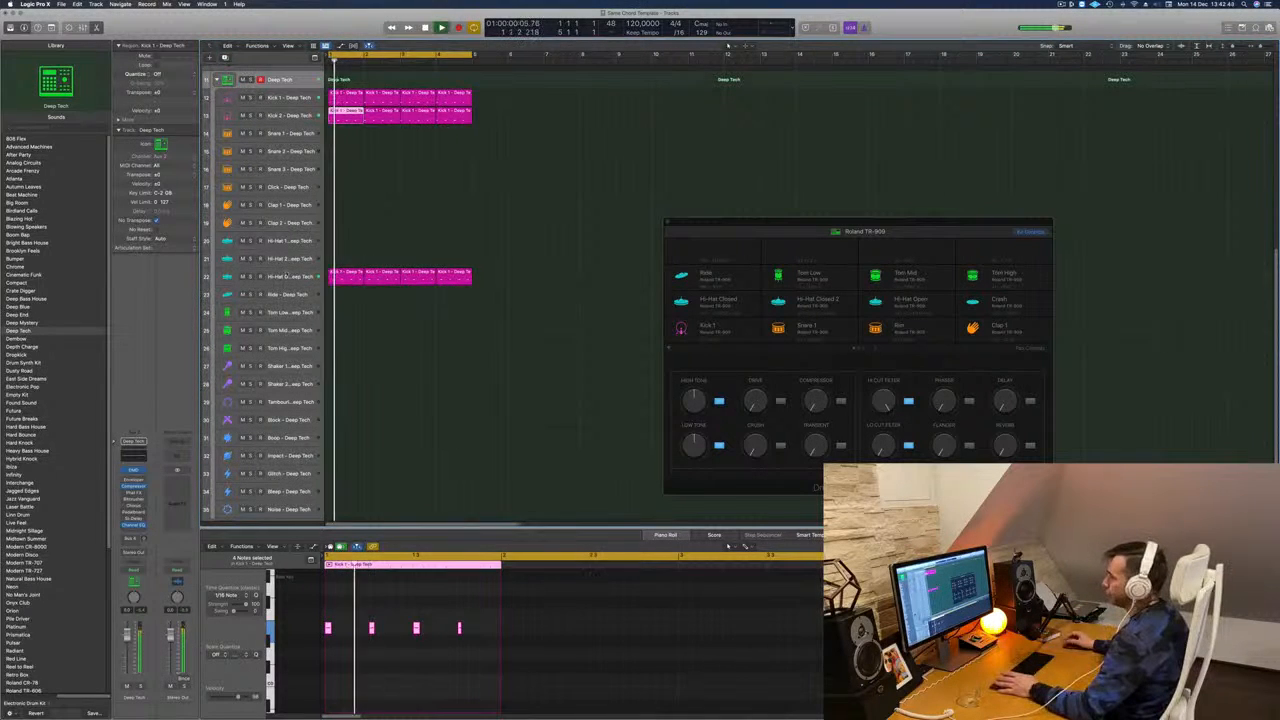
pyautogui.click(288, 276)
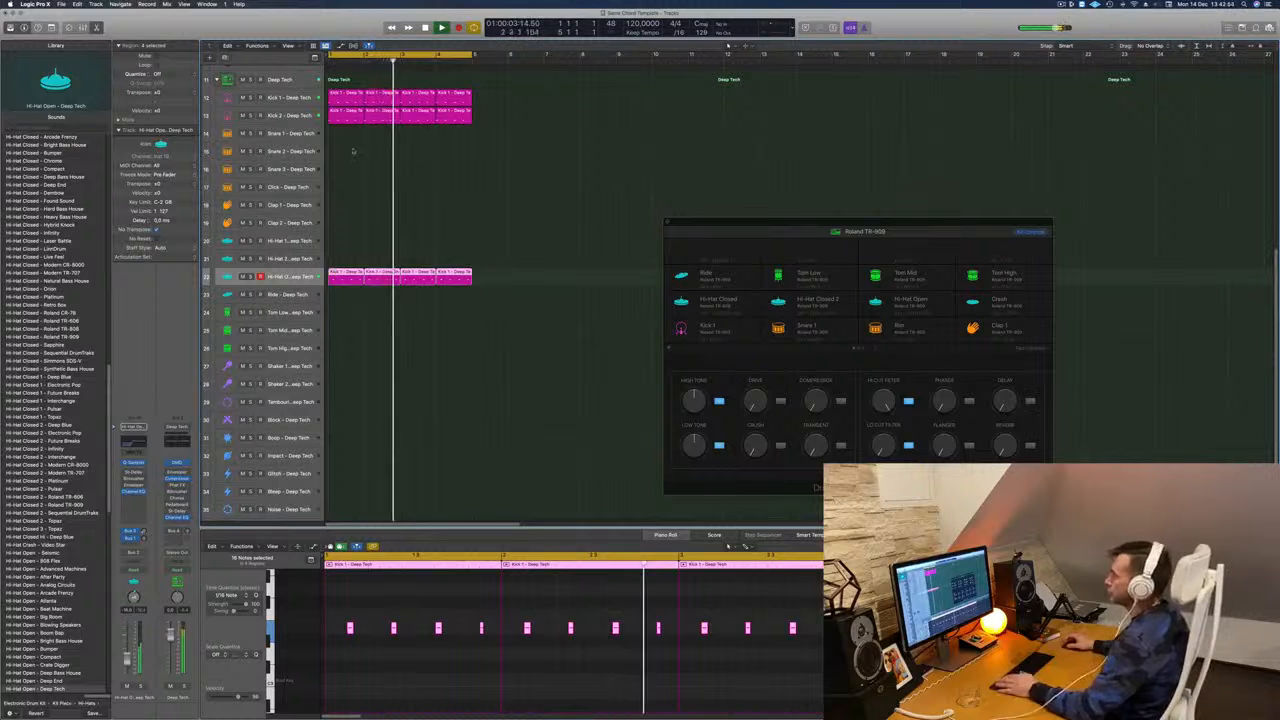
pyautogui.moveTo(345, 112); pyautogui.dragTo(341, 222)
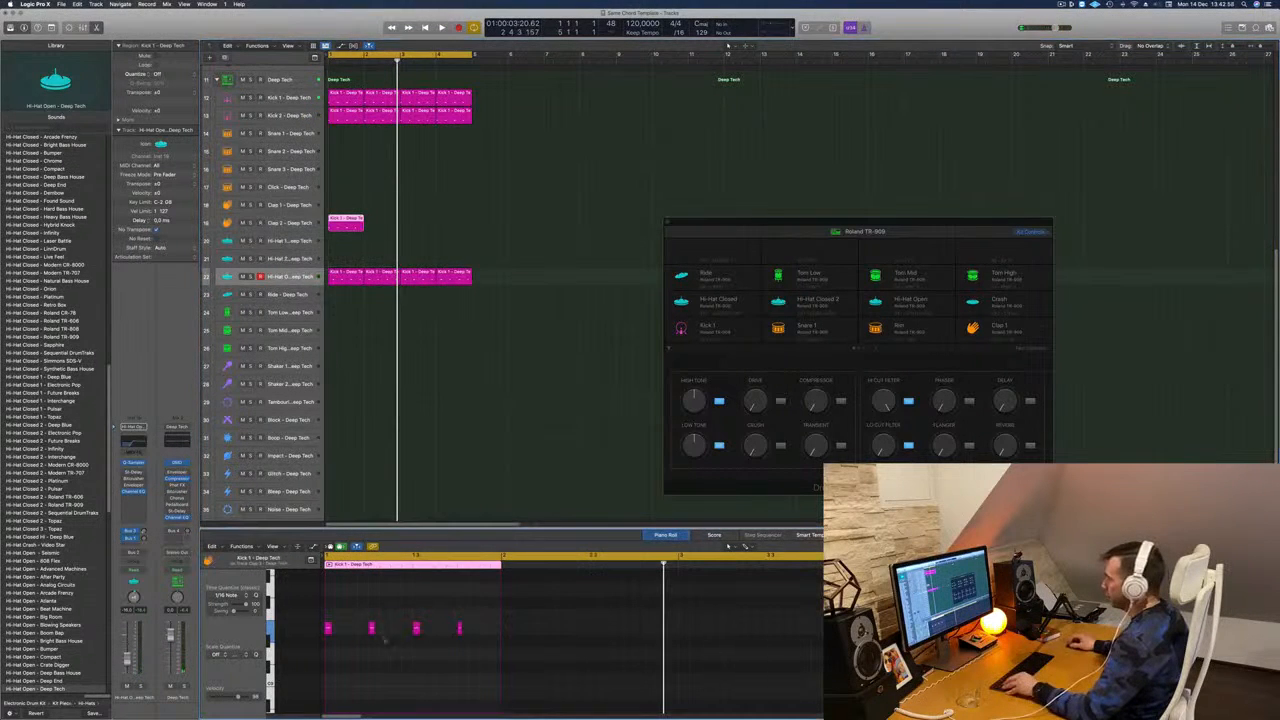
# Step: Delete the first and third notes of the Clap 2 region, and repeat the region through bar 4
pyautogui.moveTo(478, 621); pyautogui.dragTo(318, 647)
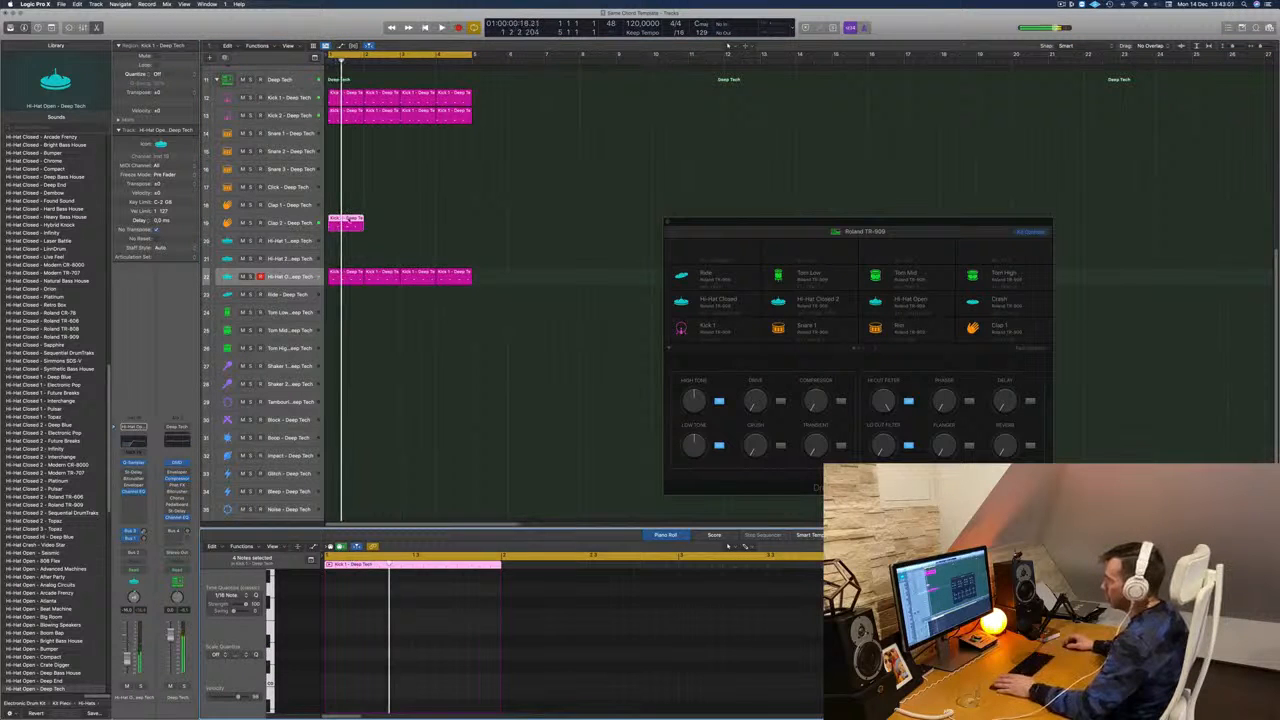
pyautogui.press('e')
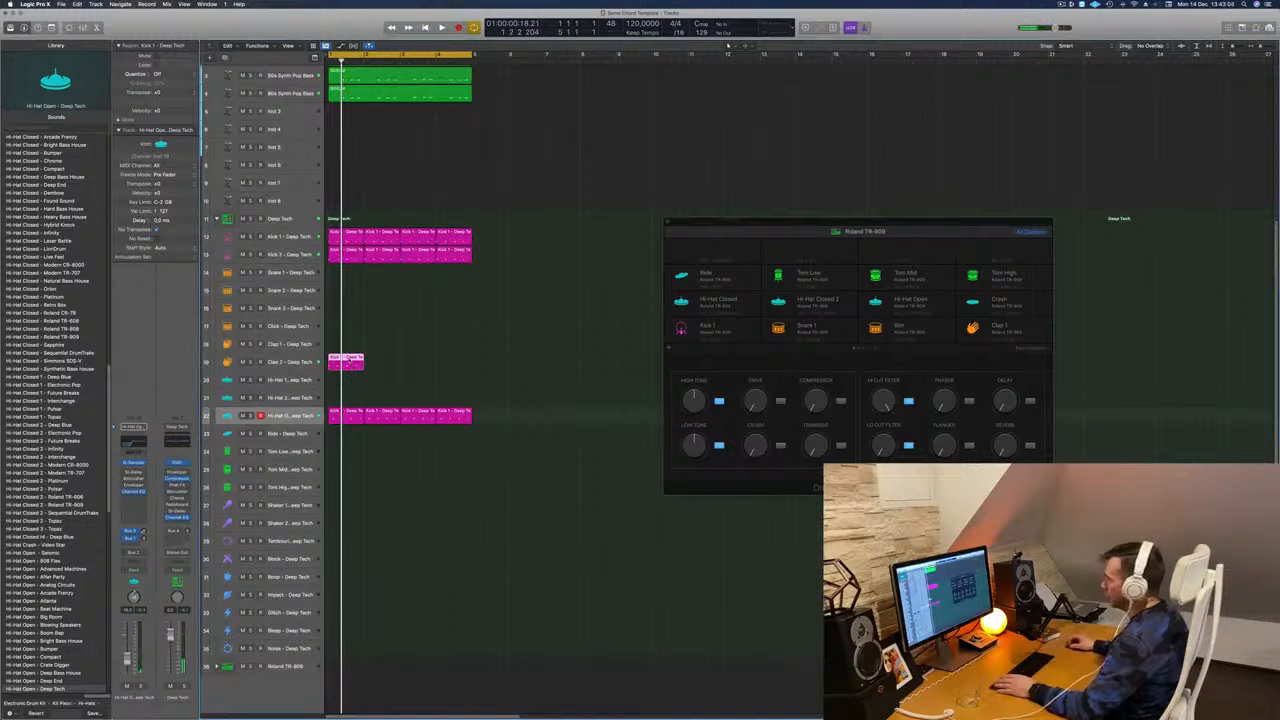
pyautogui.press('e')
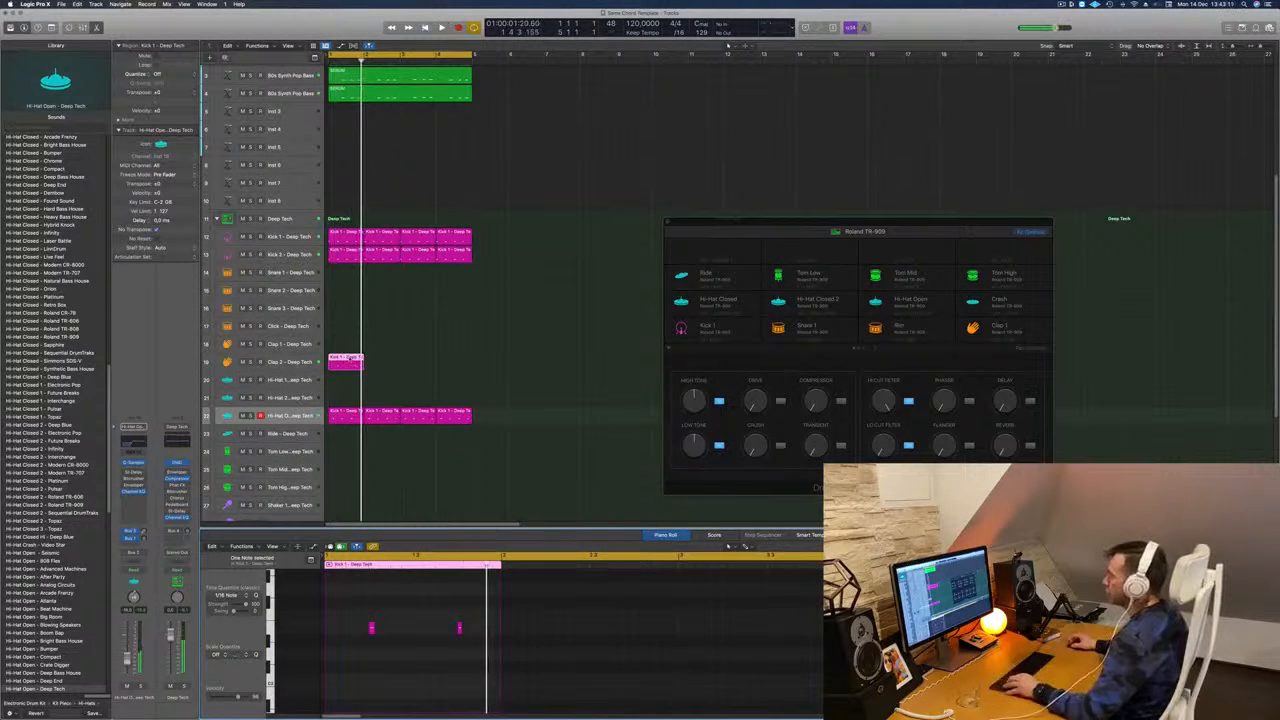
pyautogui.moveTo(354, 358); pyautogui.dragTo(412, 370)
pyautogui.press('space')
pyautogui.press('space')
# Step: Select the notes of all four Clap 2 regions and transpose them in octave steps while auditioning the loop
pyautogui.moveTo(514, 364); pyautogui.dragTo(346, 365)
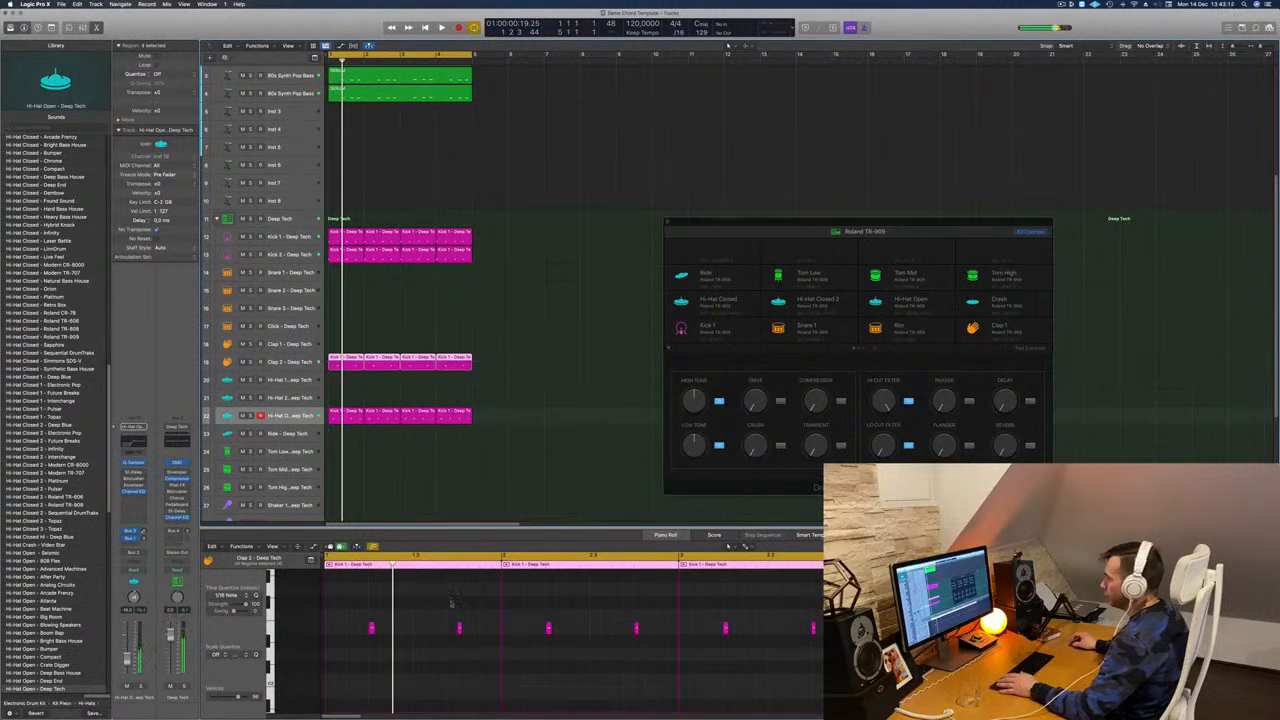
pyautogui.press('space')
pyautogui.click(426, 686)
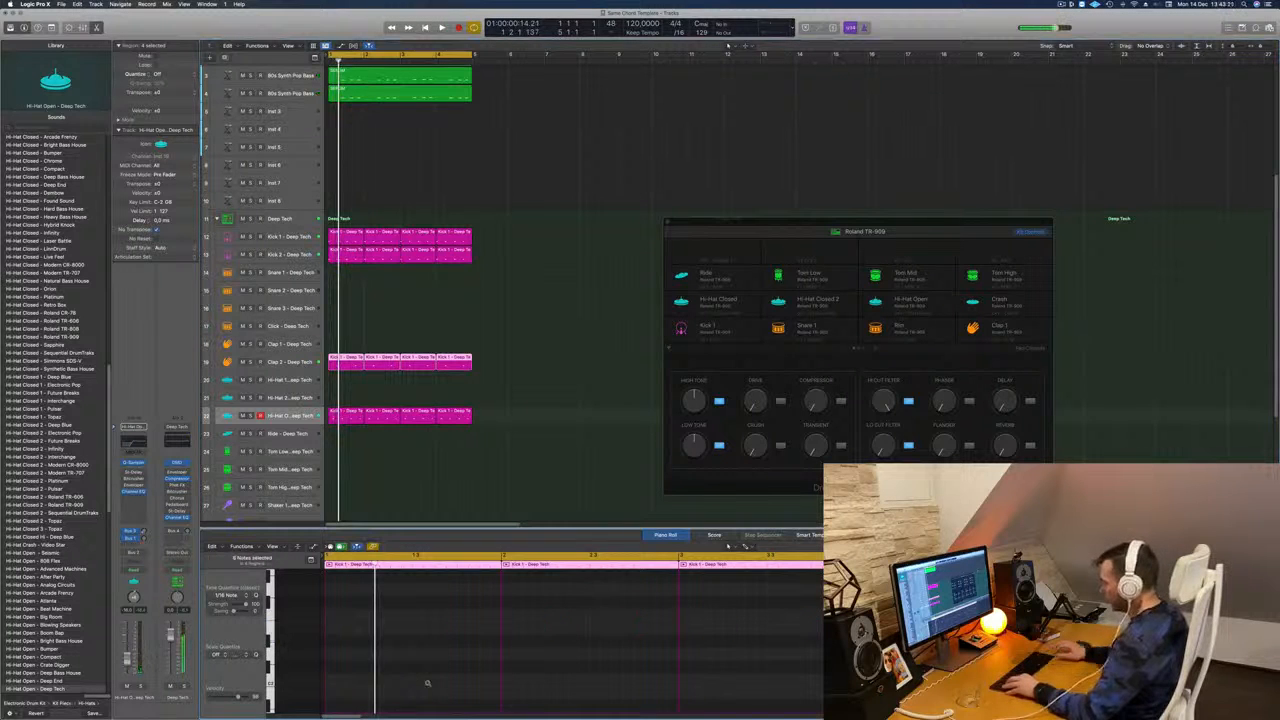
pyautogui.scroll(2, 429, 686)
pyautogui.press('space')
pyautogui.scroll(-4, 430, 687)
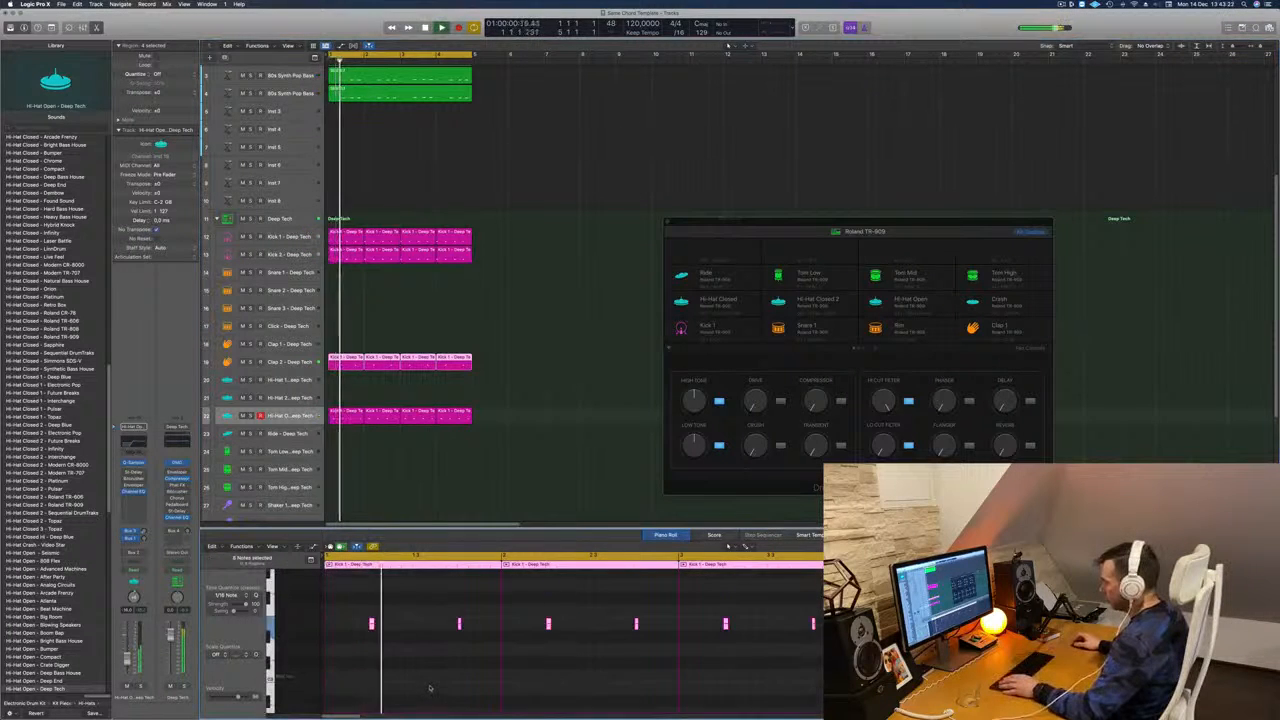
pyautogui.scroll(-2, 430, 687)
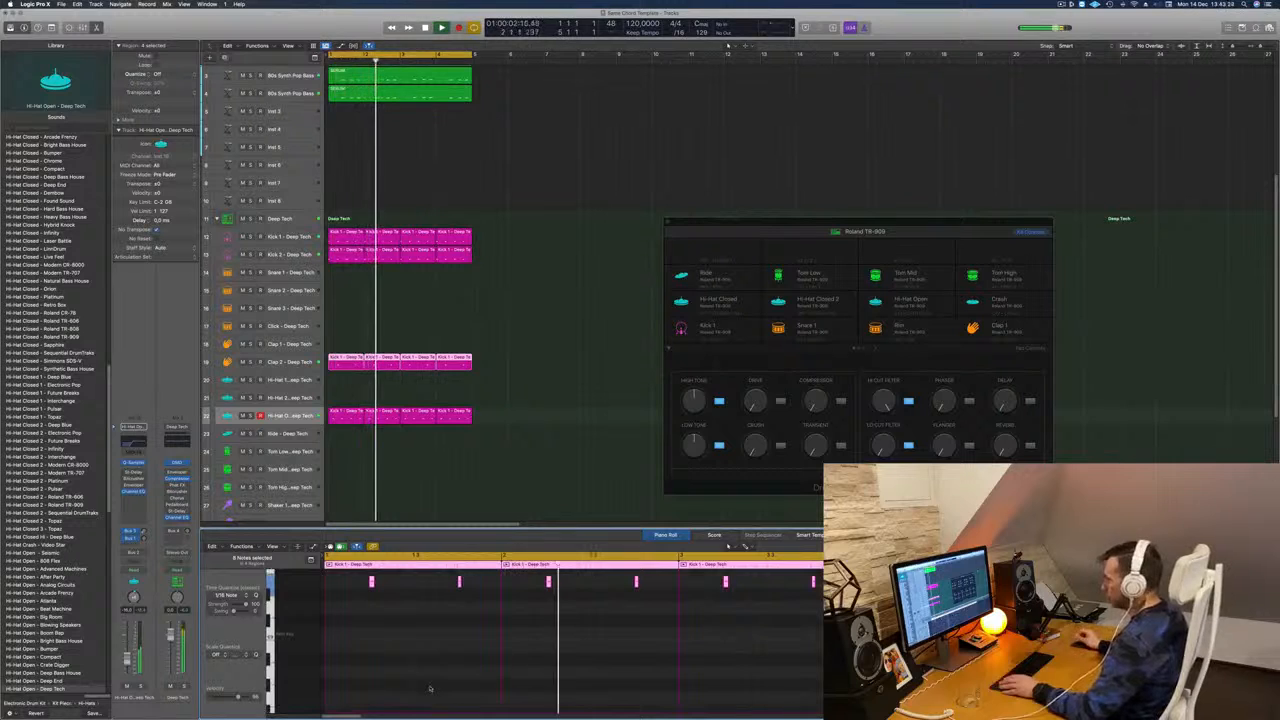
pyautogui.press('space')
pyautogui.press('space')
pyautogui.hotkey('alt', 'shift', 'Up')
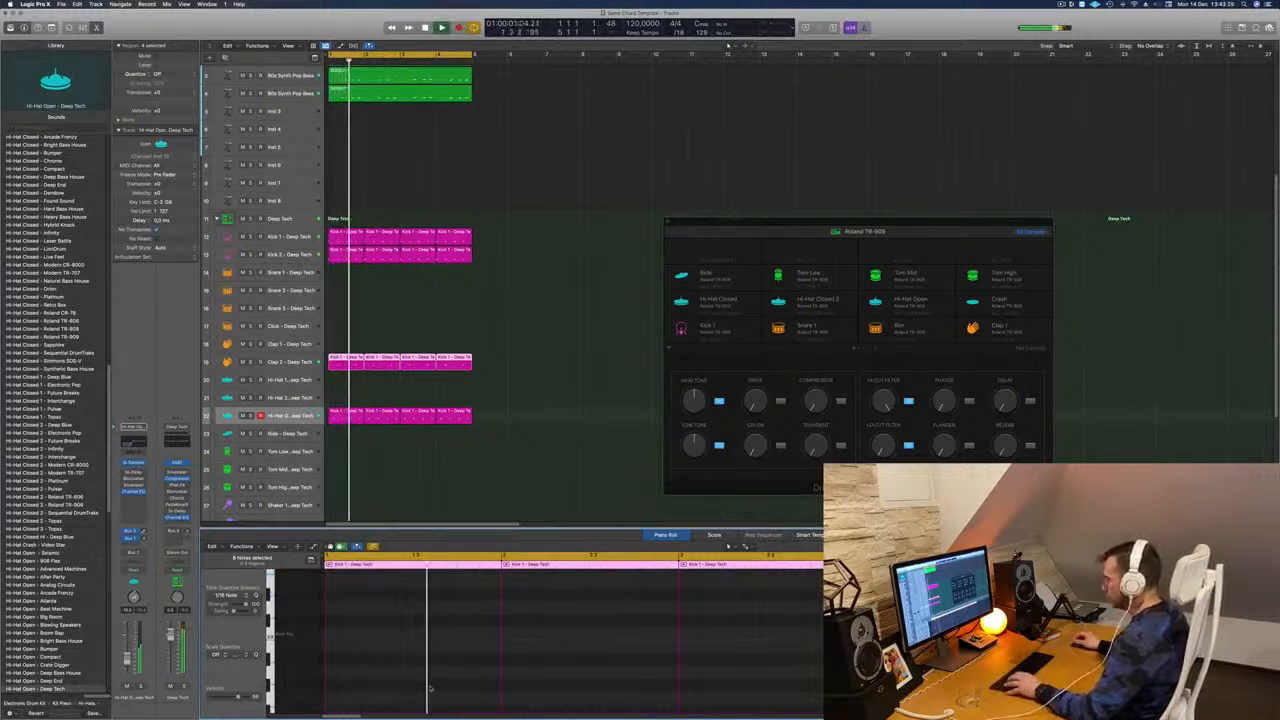
pyautogui.scroll(-5, 438, 666)
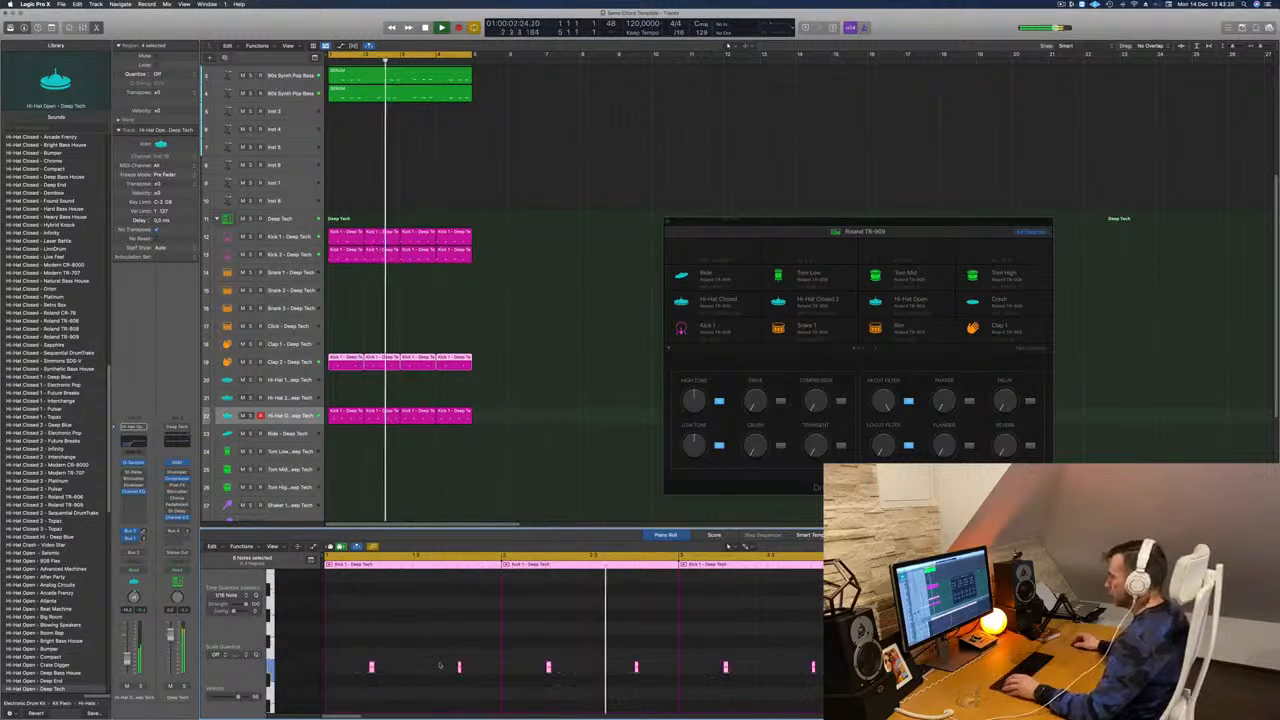
pyautogui.scroll(5, 438, 665)
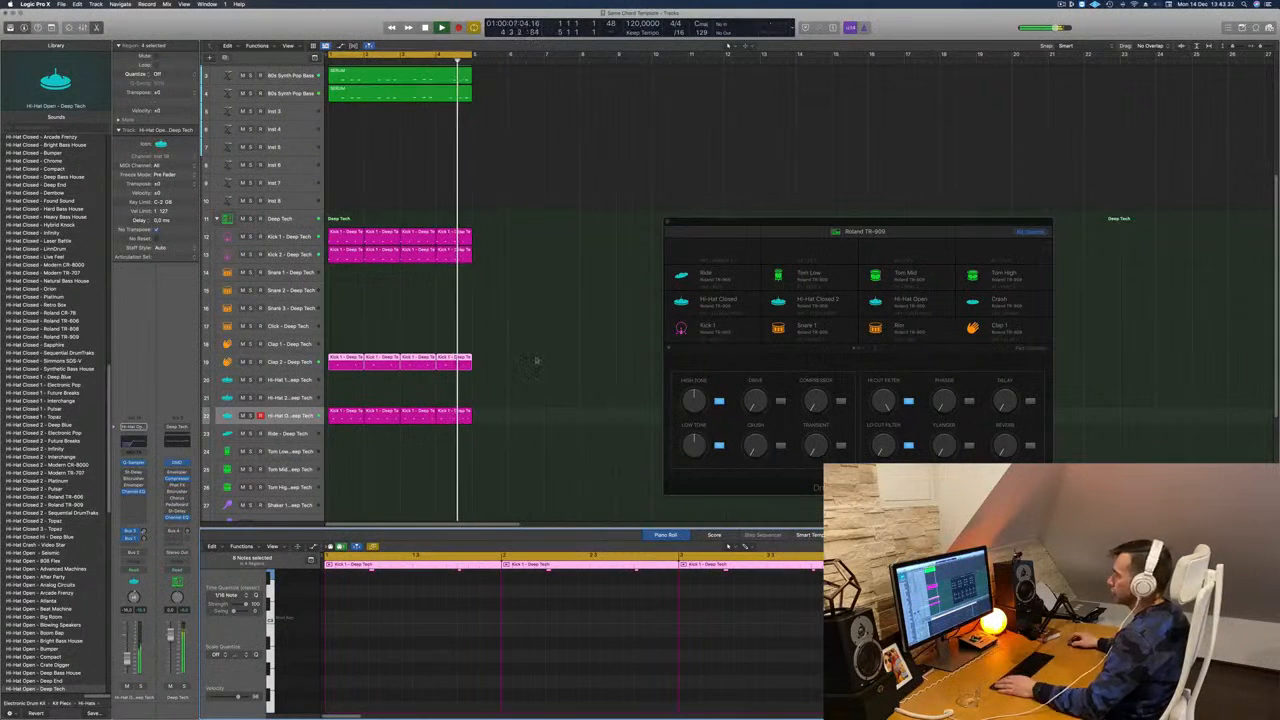
# Step: Select the Clap 2 track and its regions, and move the Roland TR-909 window out of the way
pyautogui.click(422, 367)
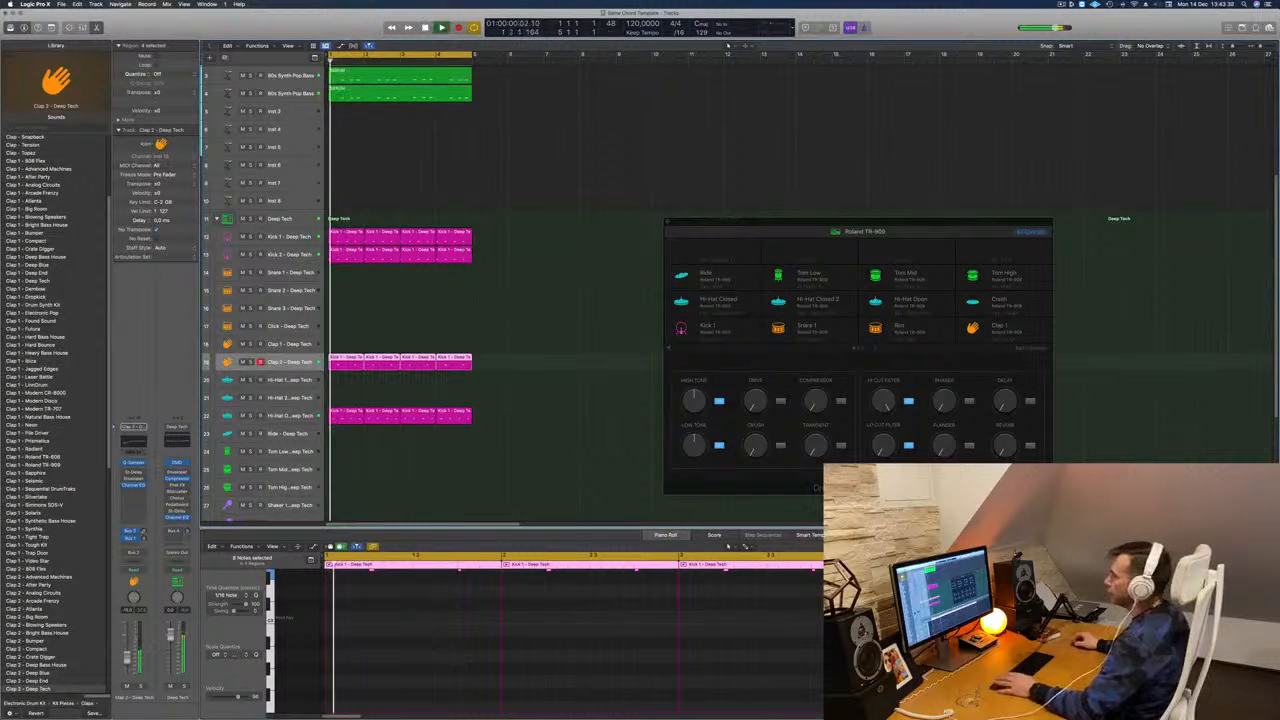
pyautogui.scroll(2, 144, 533)
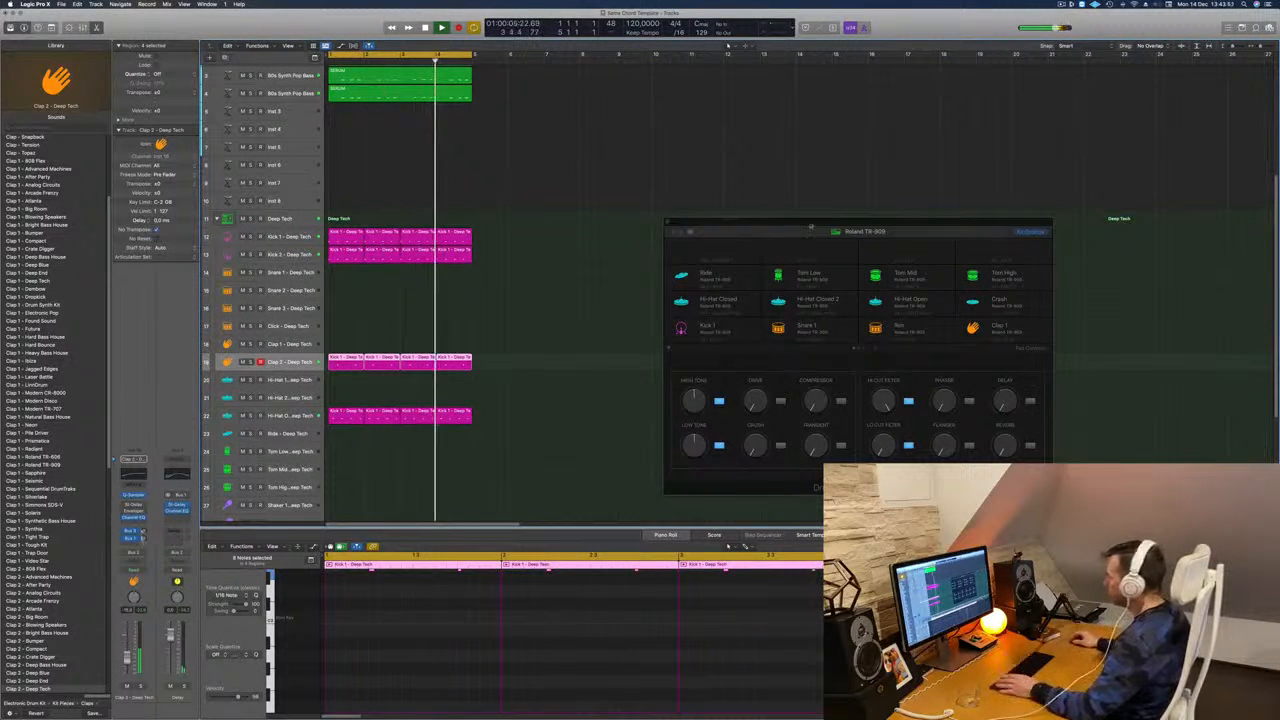
pyautogui.moveTo(811, 227); pyautogui.dragTo(903, 249)
pyautogui.scroll(5, 558, 286)
pyautogui.press('space')
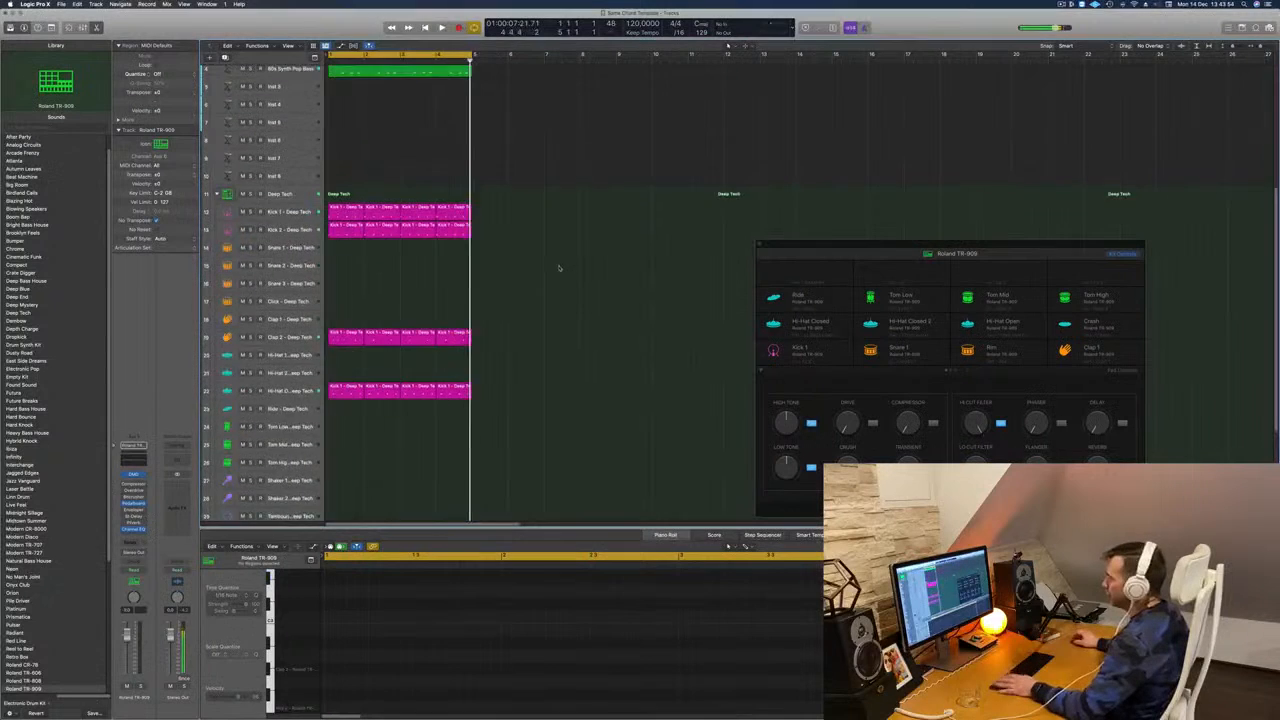
# Step: Play the loop and review the instrument and drum tracks, selecting the Modern Classic track on the way
pyautogui.scroll(2, 559, 268)
pyautogui.click(454, 365)
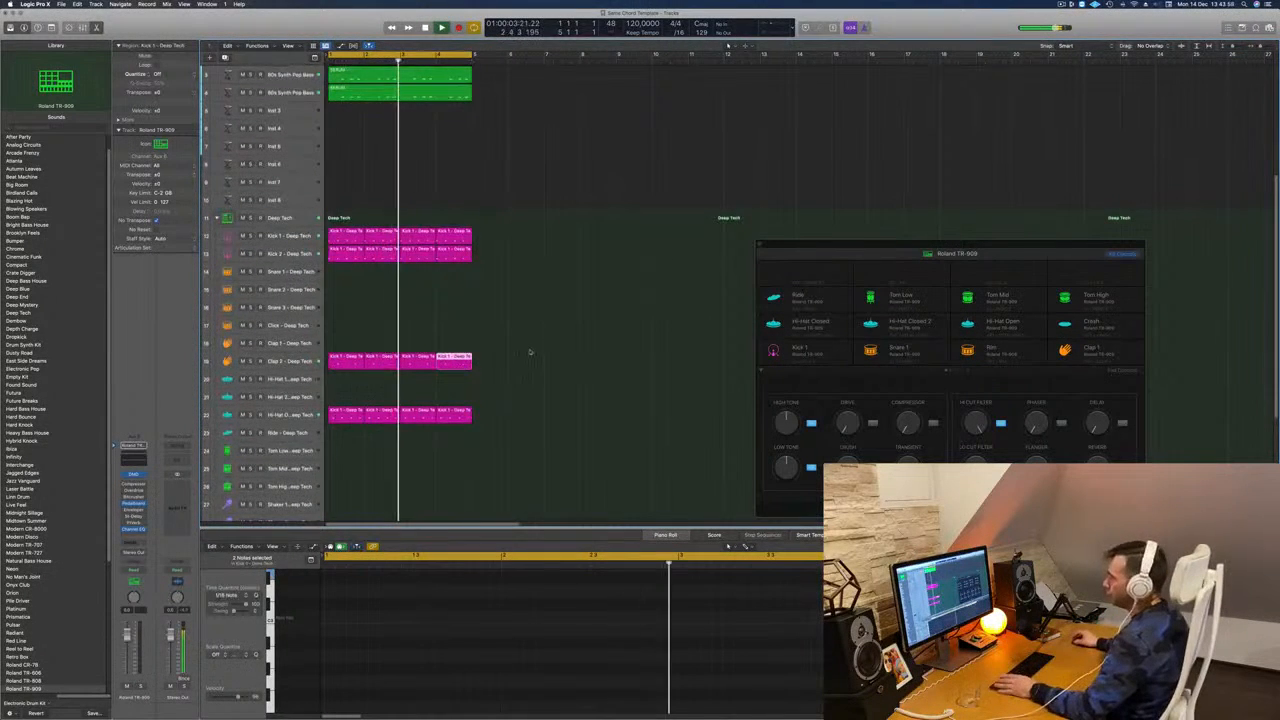
pyautogui.scroll(4, 530, 352)
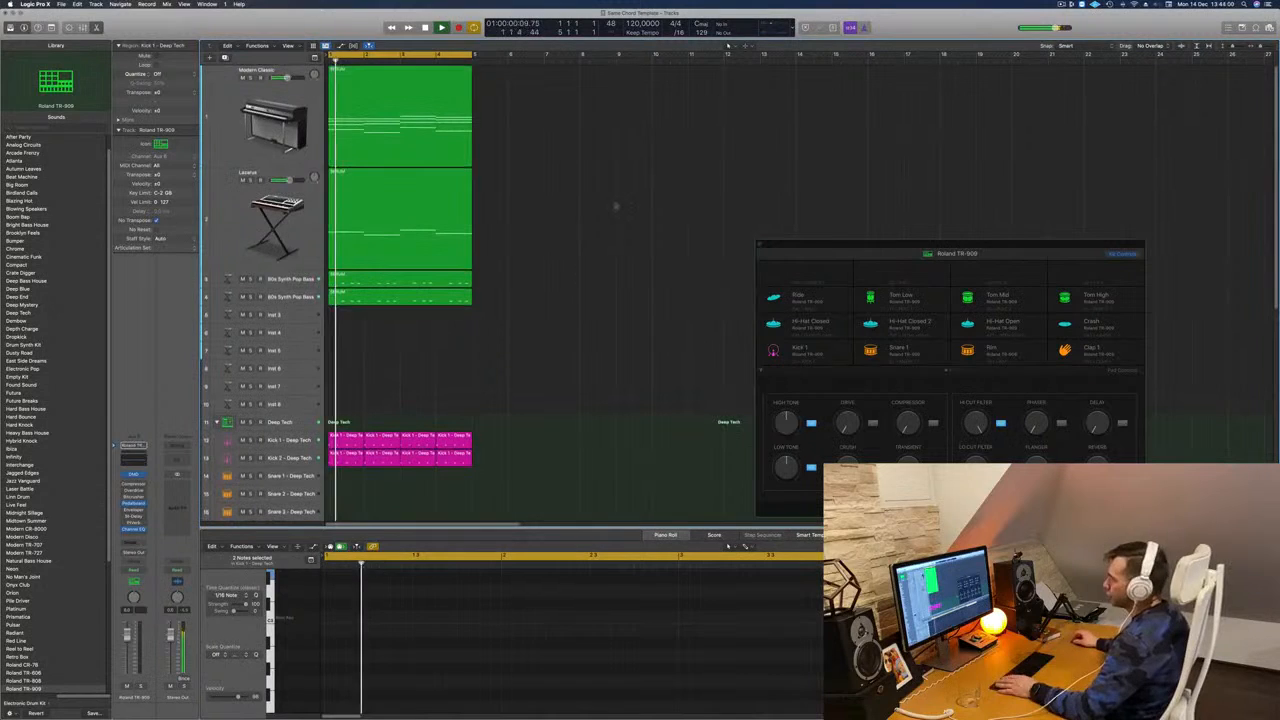
pyautogui.click(278, 125)
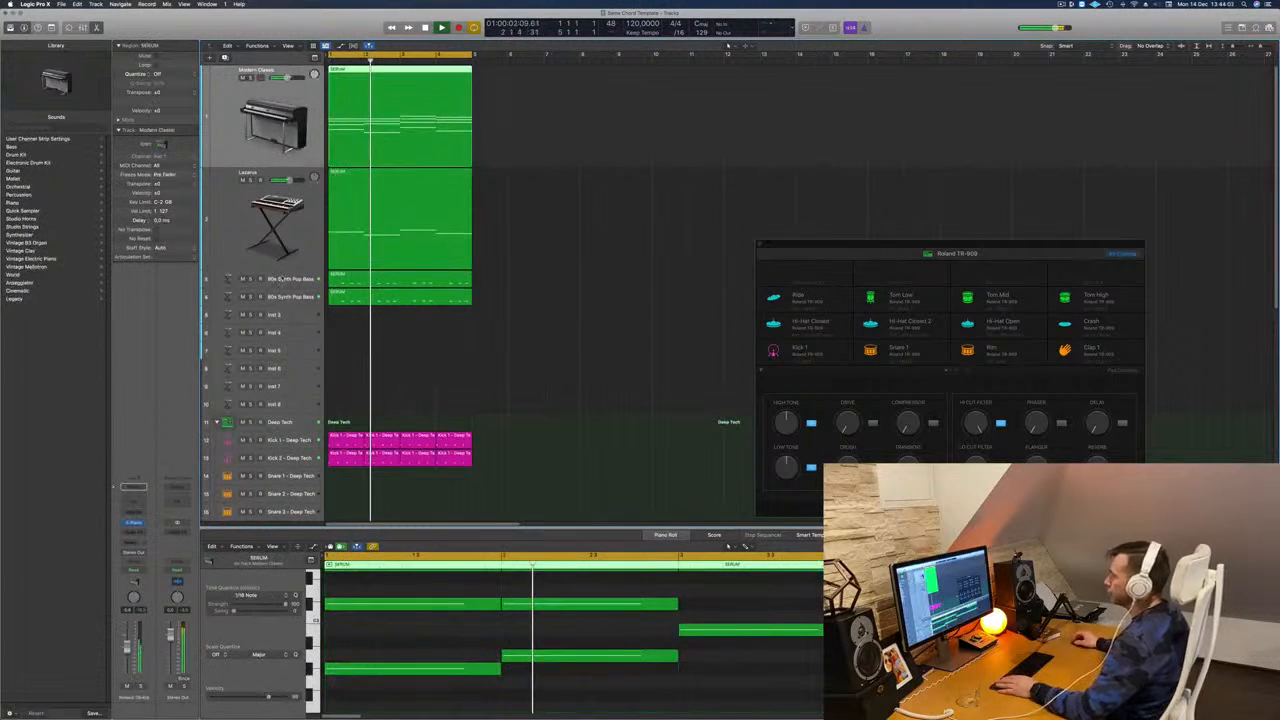
pyautogui.click(537, 326)
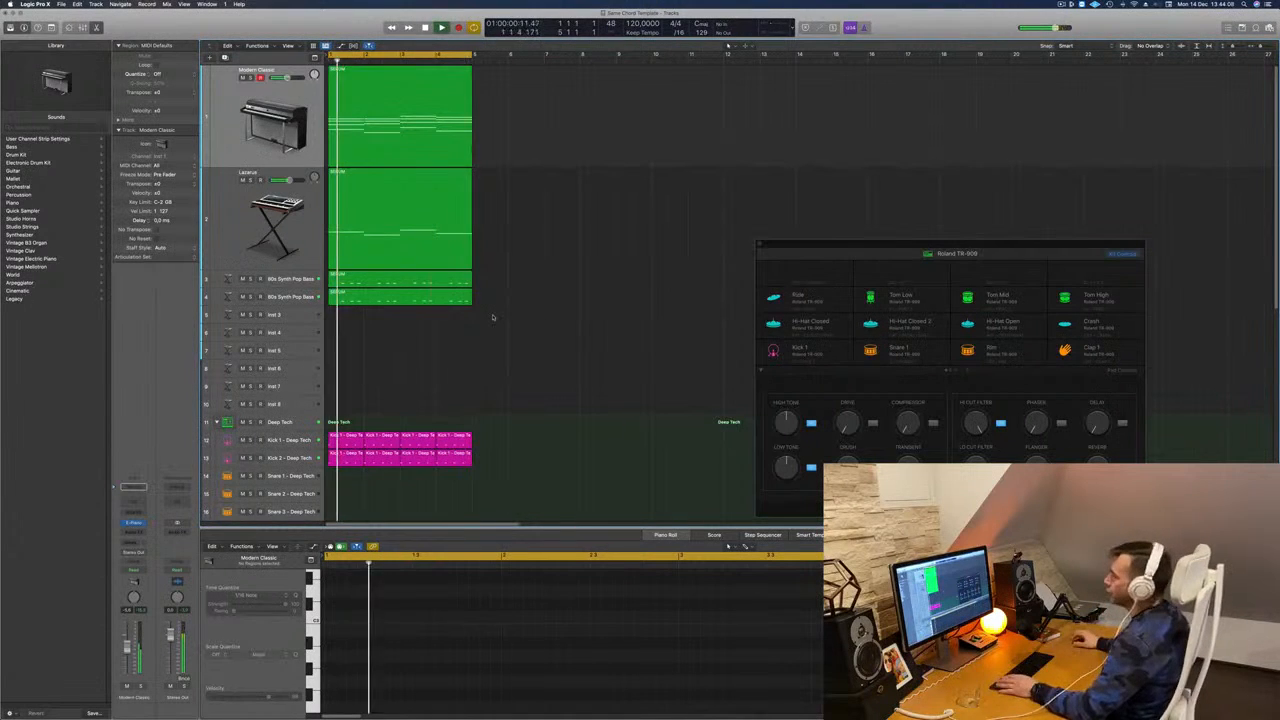
pyautogui.scroll(-1, 508, 359)
pyautogui.scroll(-10, 508, 359)
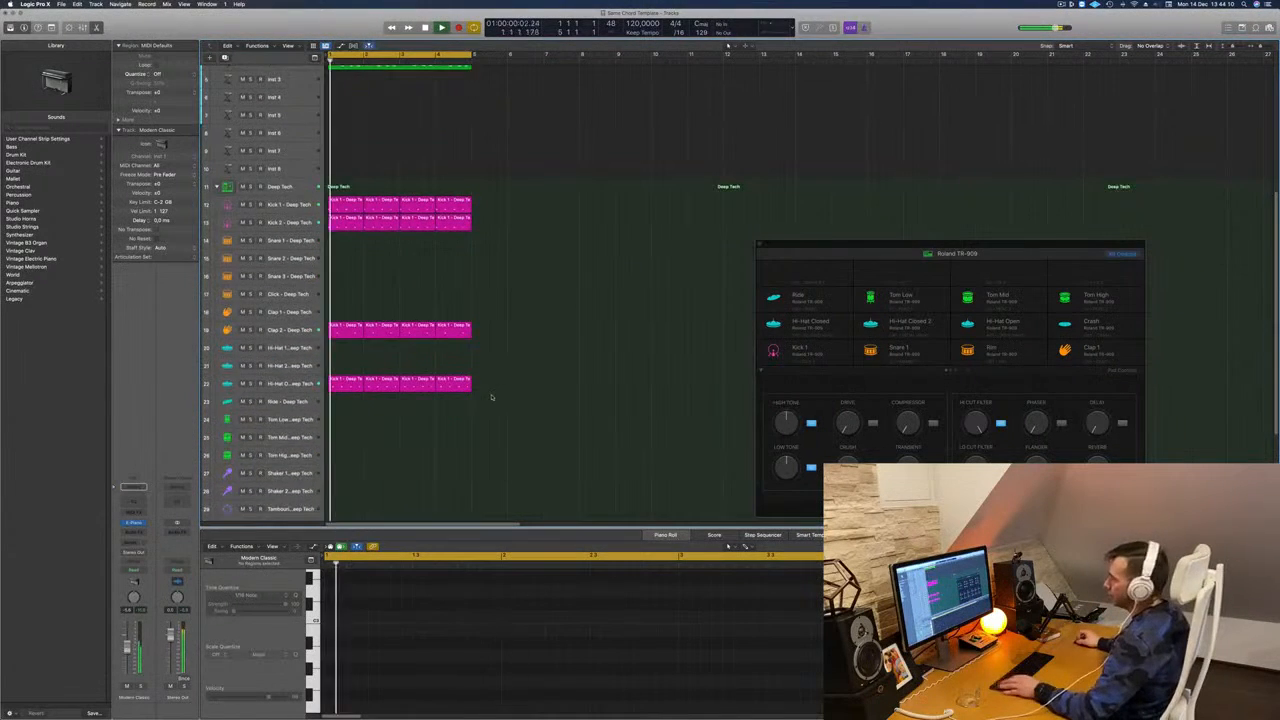
pyautogui.scroll(-1, 376, 378)
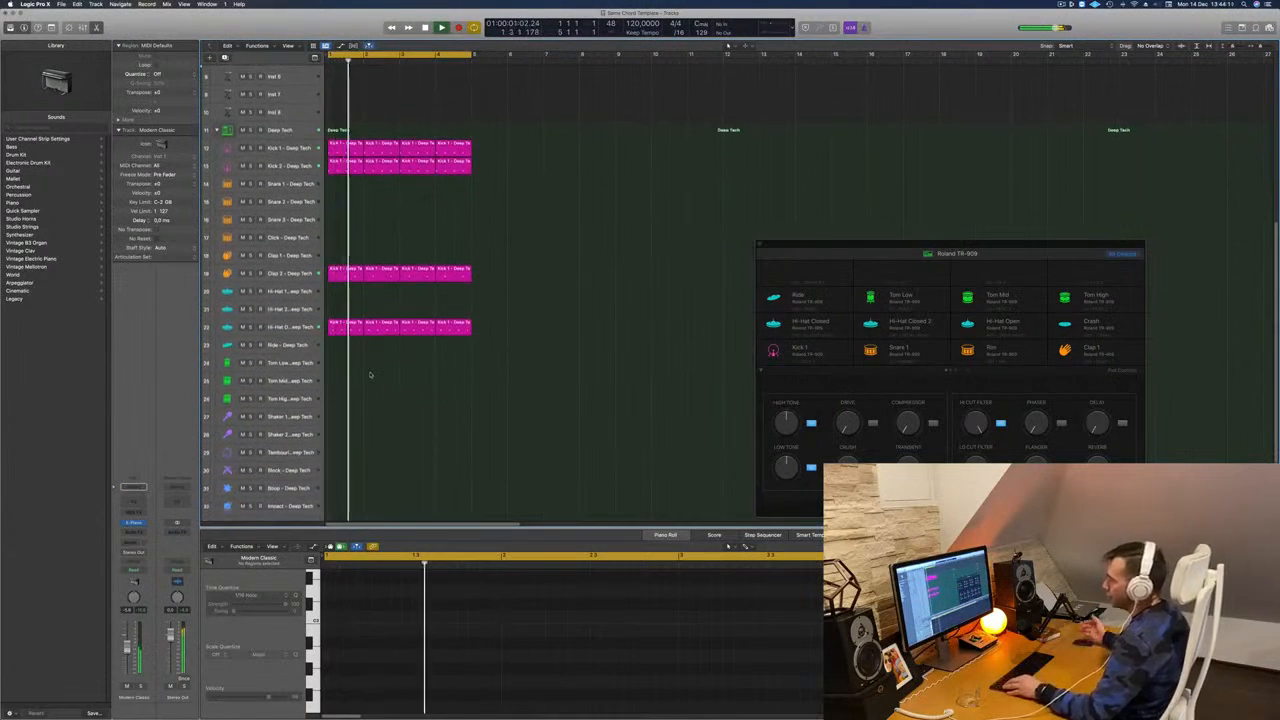
# Step: Copy the first Hi-Hat Open region onto the Shaker 2 track and open the copy in the Piano Roll
pyautogui.click(342, 327)
pyautogui.moveTo(342, 327); pyautogui.dragTo(342, 443)
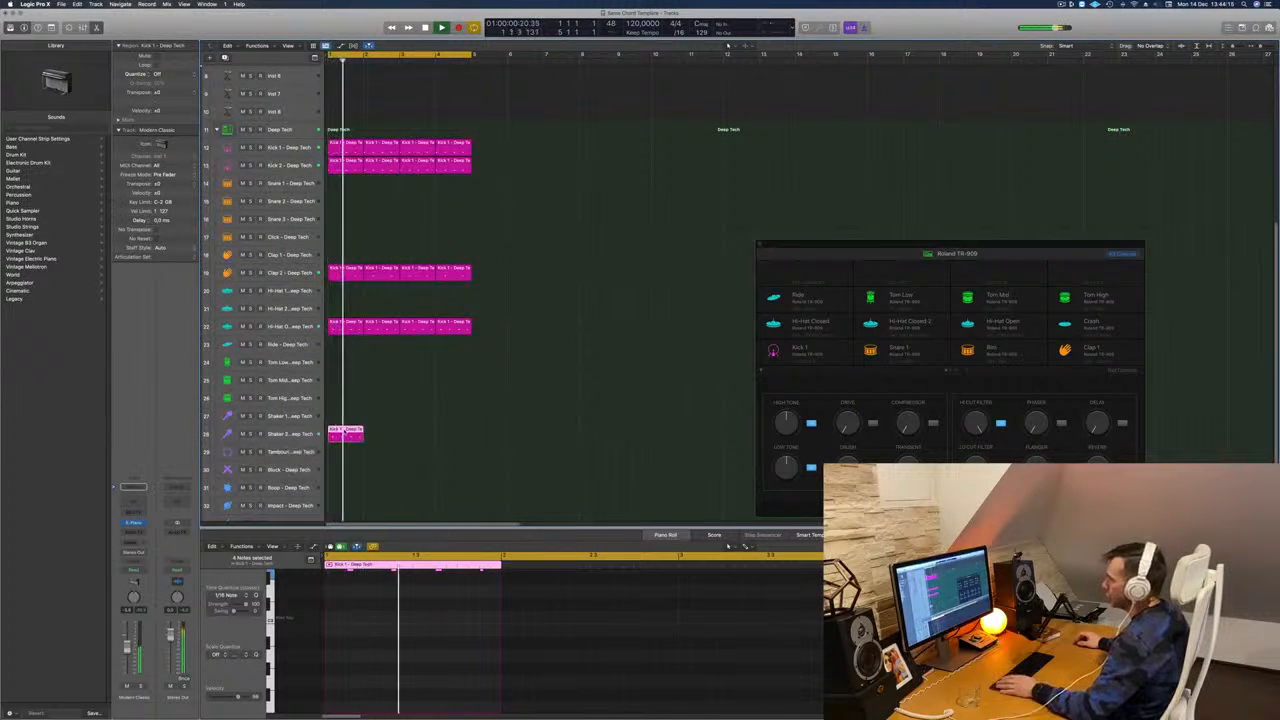
pyautogui.doubleClick(345, 431)
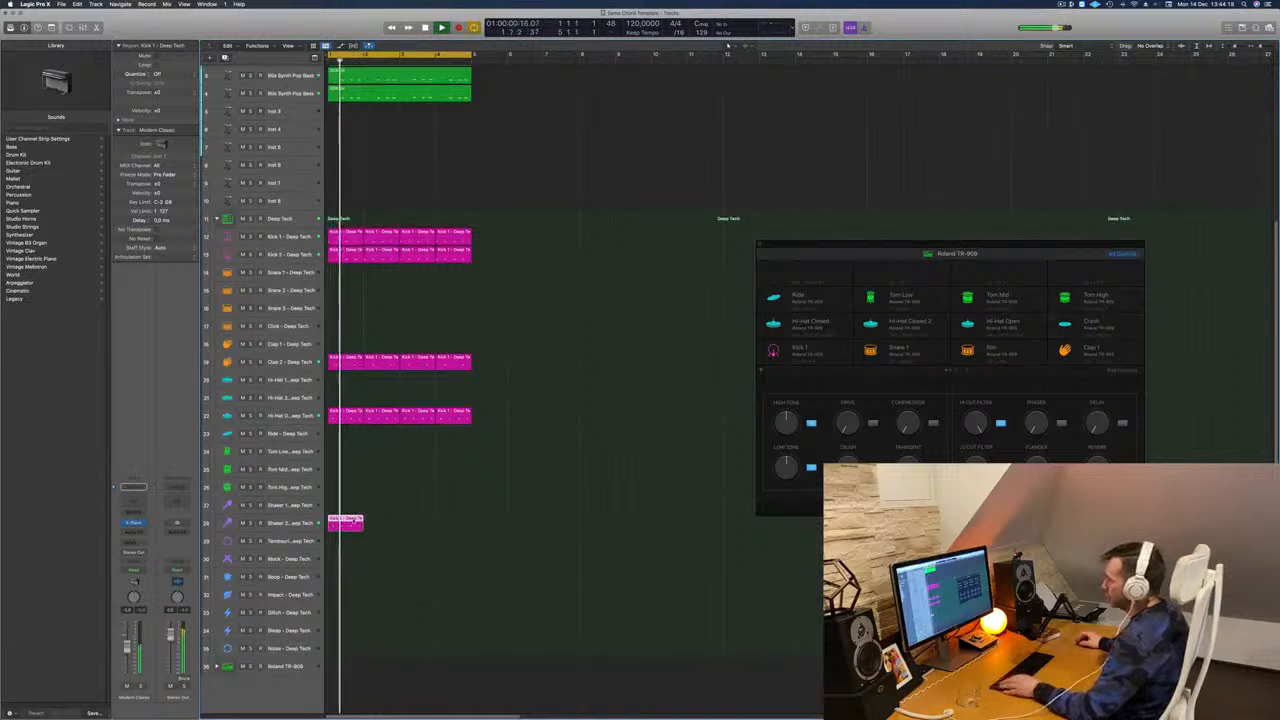
pyautogui.doubleClick(346, 522)
pyautogui.click(407, 635)
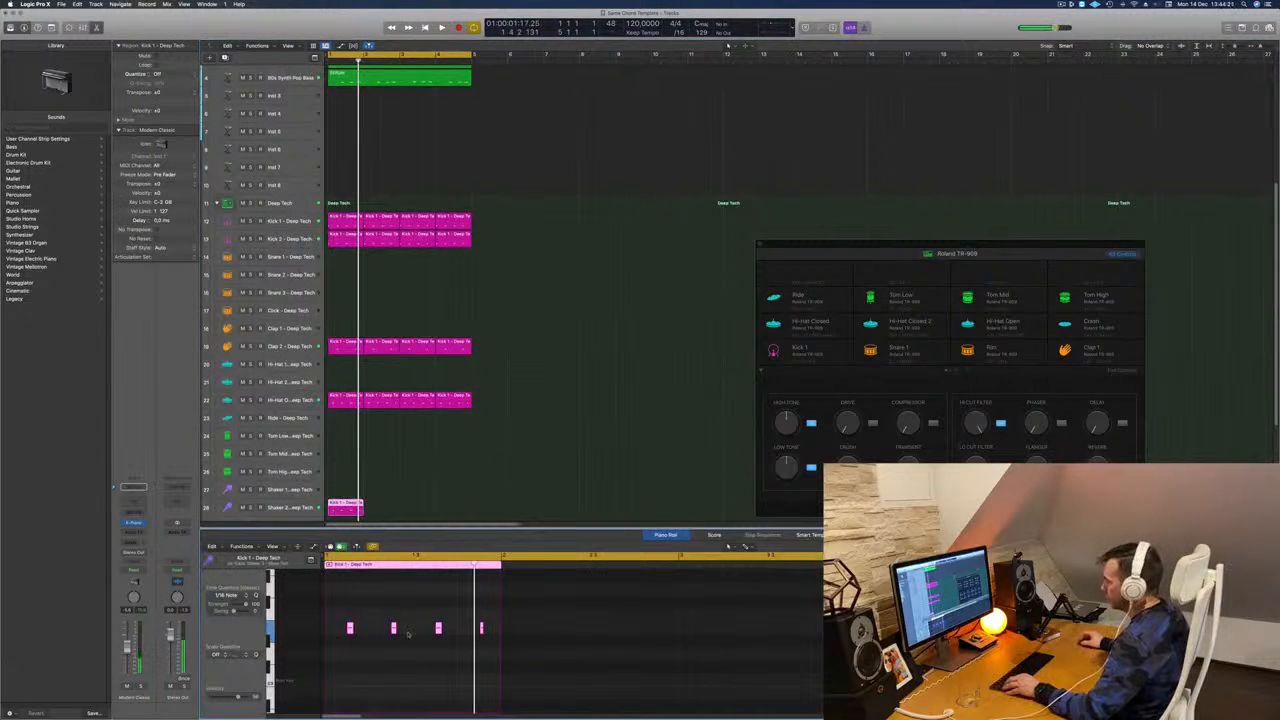
# Step: Duplicate the four Shaker 2 notes at sixteenth-note offsets so that every sixteenth of the bar is filled
pyautogui.hscroll(-3, 365, 632)
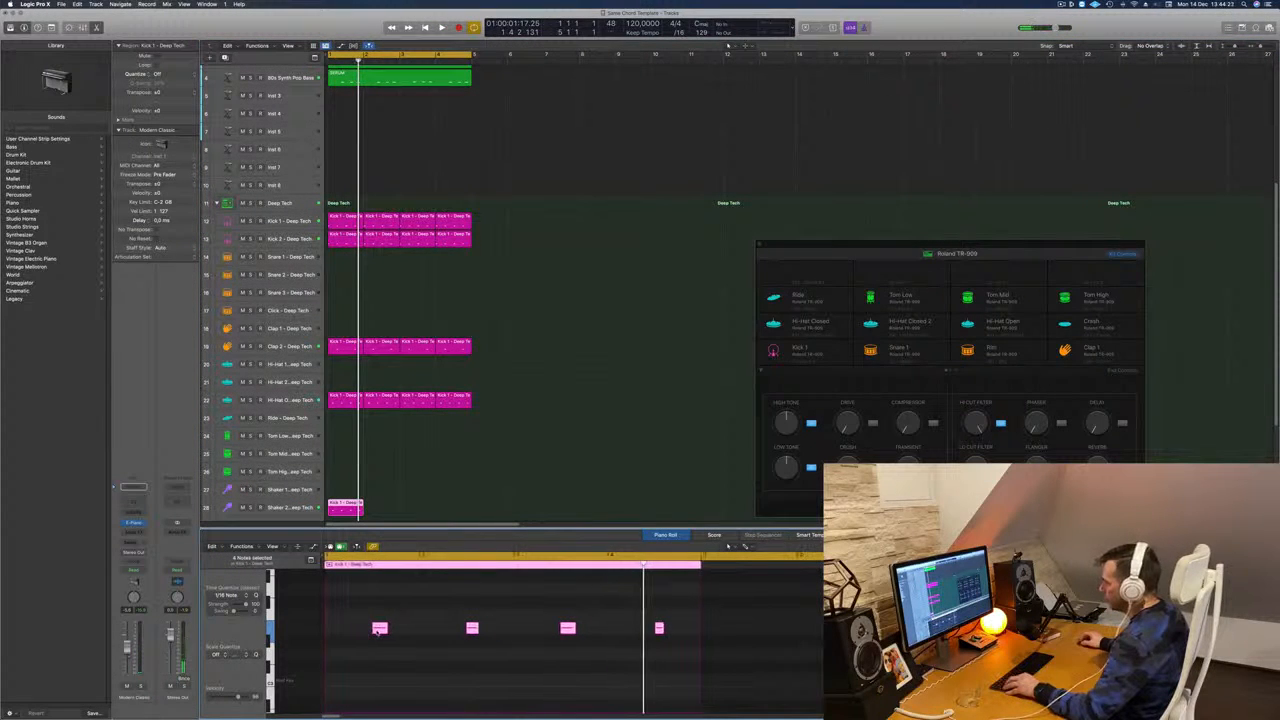
pyautogui.moveTo(378, 630); pyautogui.dragTo(334, 636)
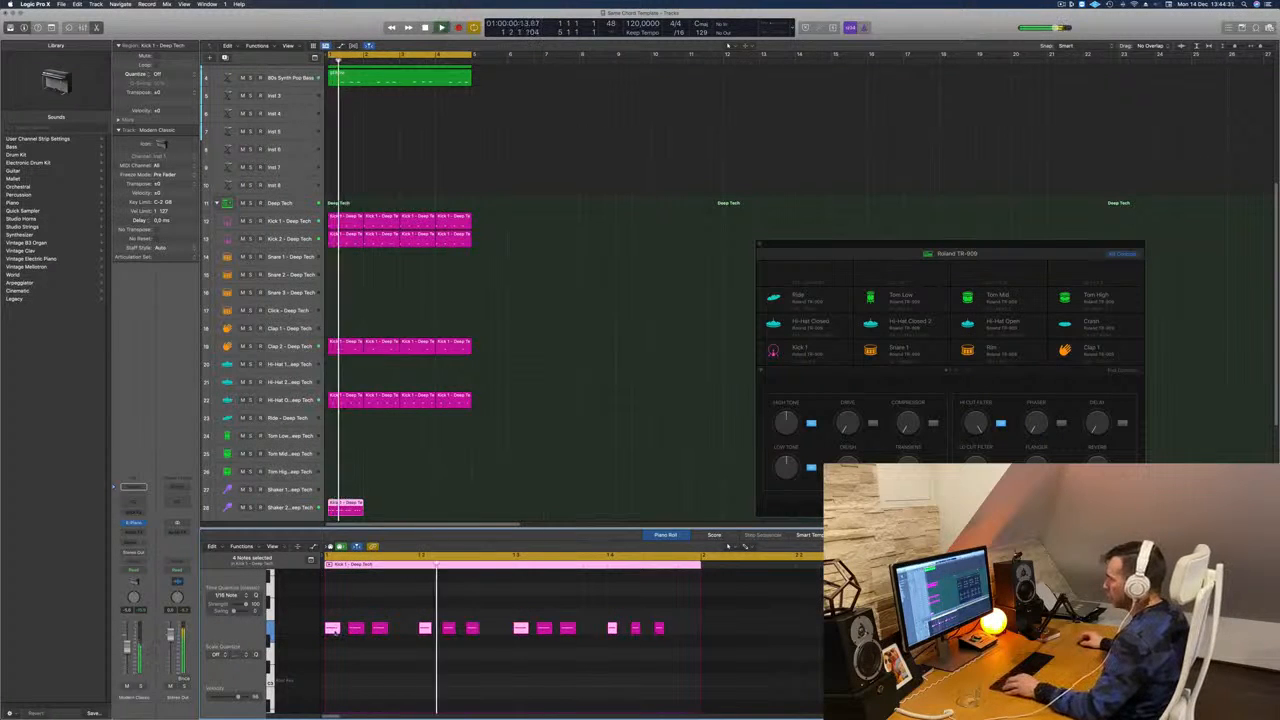
pyautogui.moveTo(337, 630); pyautogui.dragTo(407, 640)
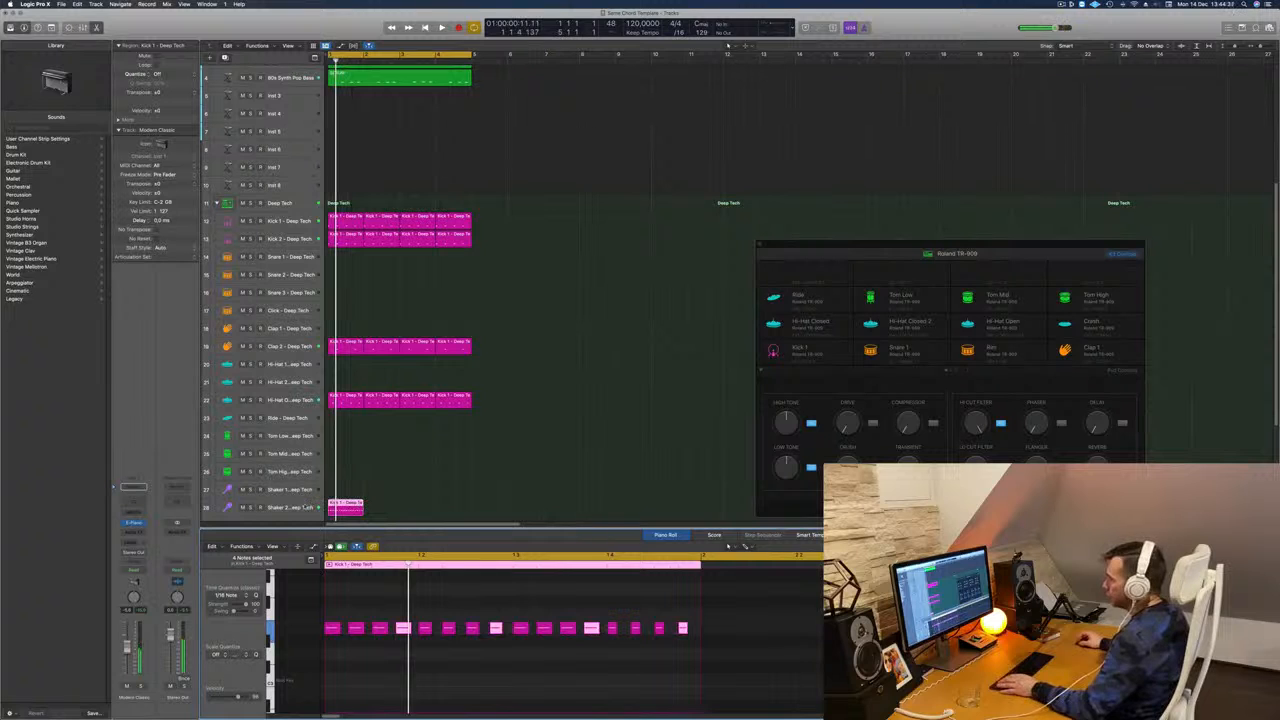
# Step: Select the Shaker 2 track and duplicate its one-bar region to fill all four bars of the loop
pyautogui.click(306, 507)
pyautogui.scroll(-3, 398, 455)
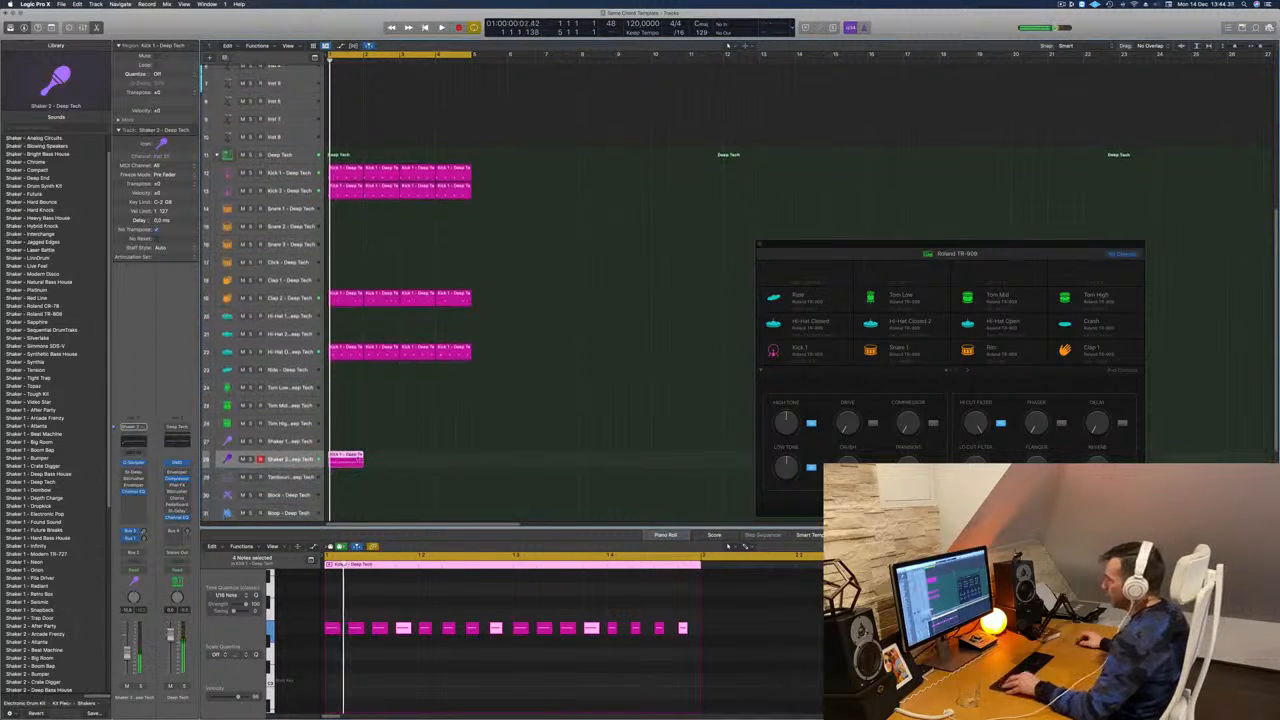
pyautogui.moveTo(358, 459); pyautogui.dragTo(421, 469)
pyautogui.click(286, 461)
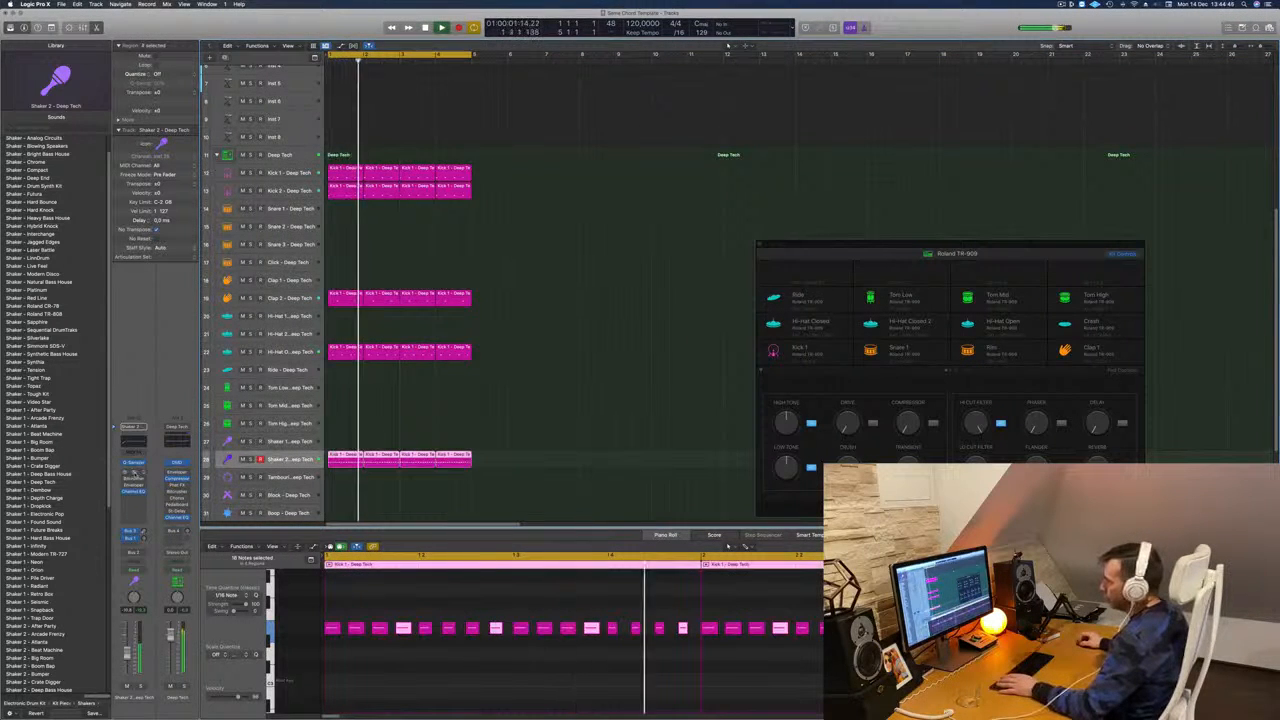
# Step: Open Shaker 2's Stereo Delay, raise its output mix to 50% left and 35% right, and reposition the plug-in window
pyautogui.click(135, 473)
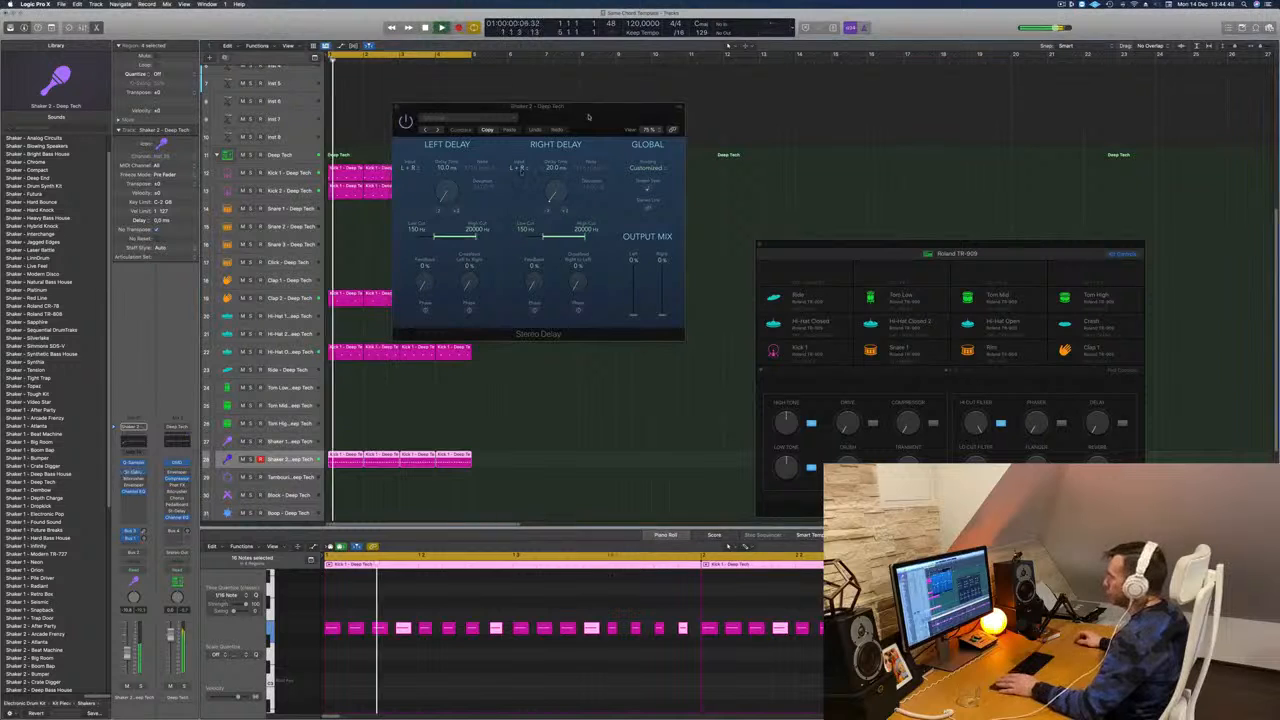
pyautogui.moveTo(588, 117); pyautogui.dragTo(651, 109)
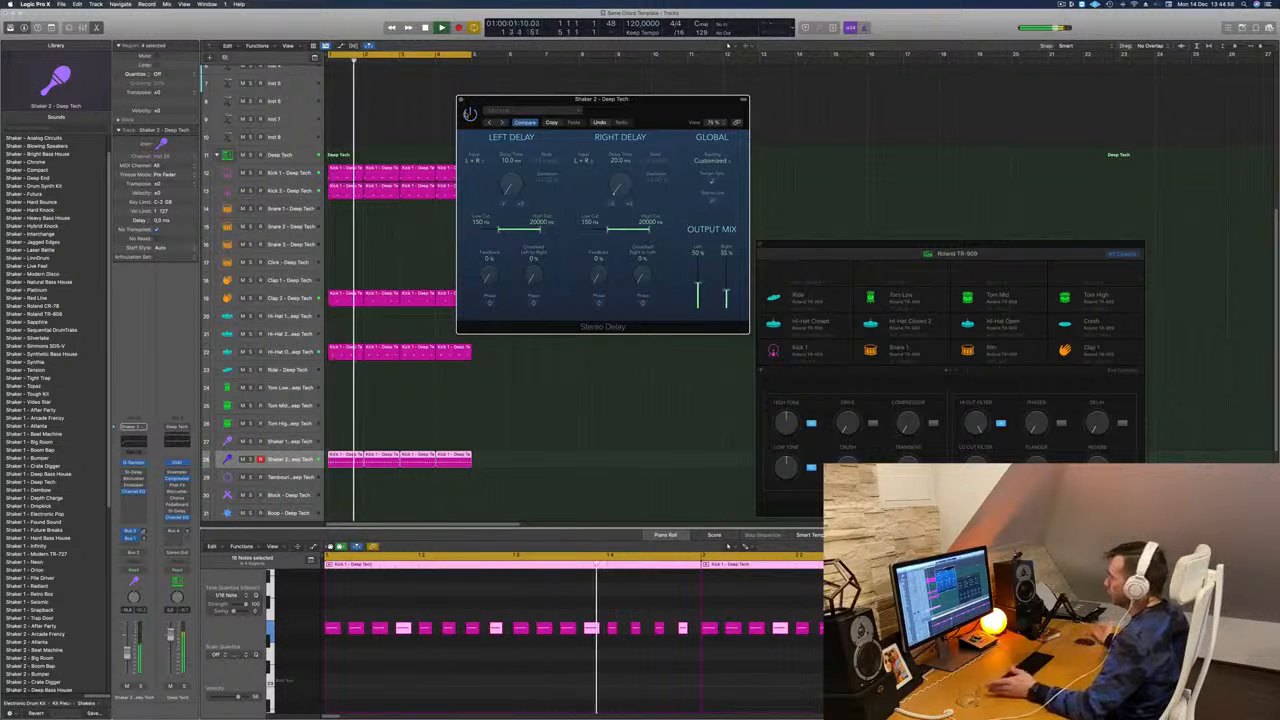
pyautogui.moveTo(631, 107); pyautogui.dragTo(614, 115)
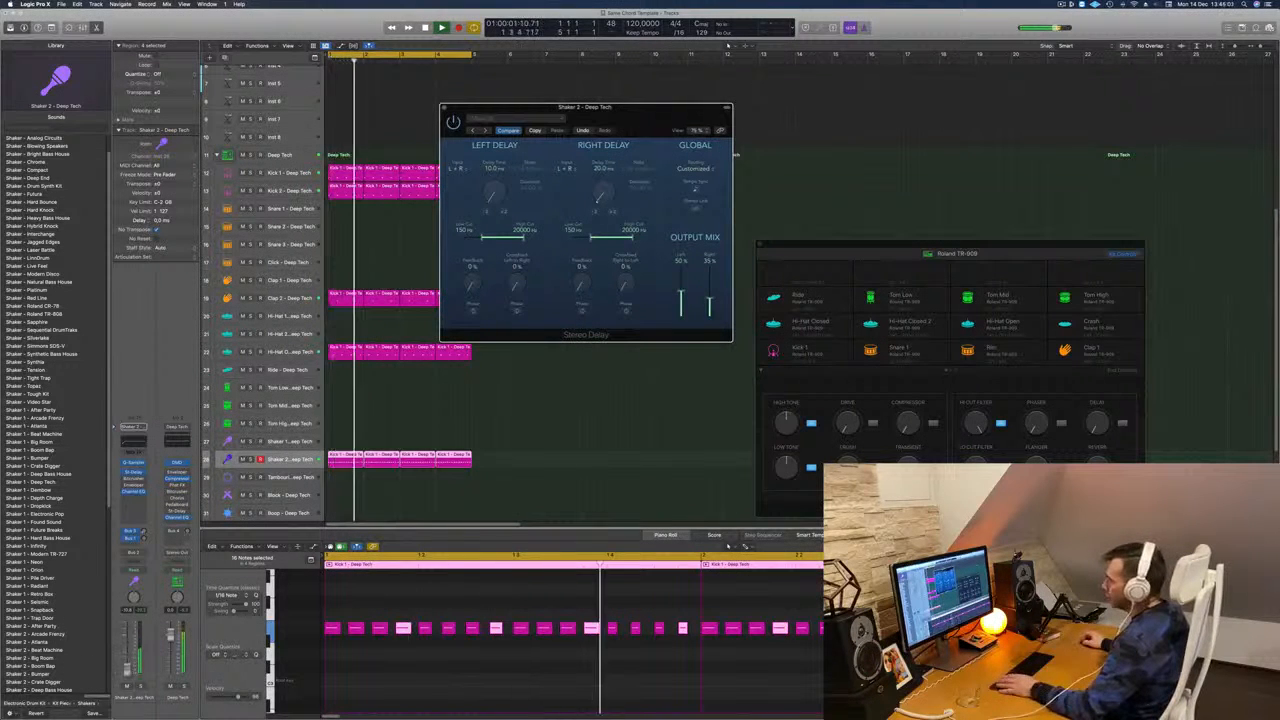
pyautogui.click(290, 459)
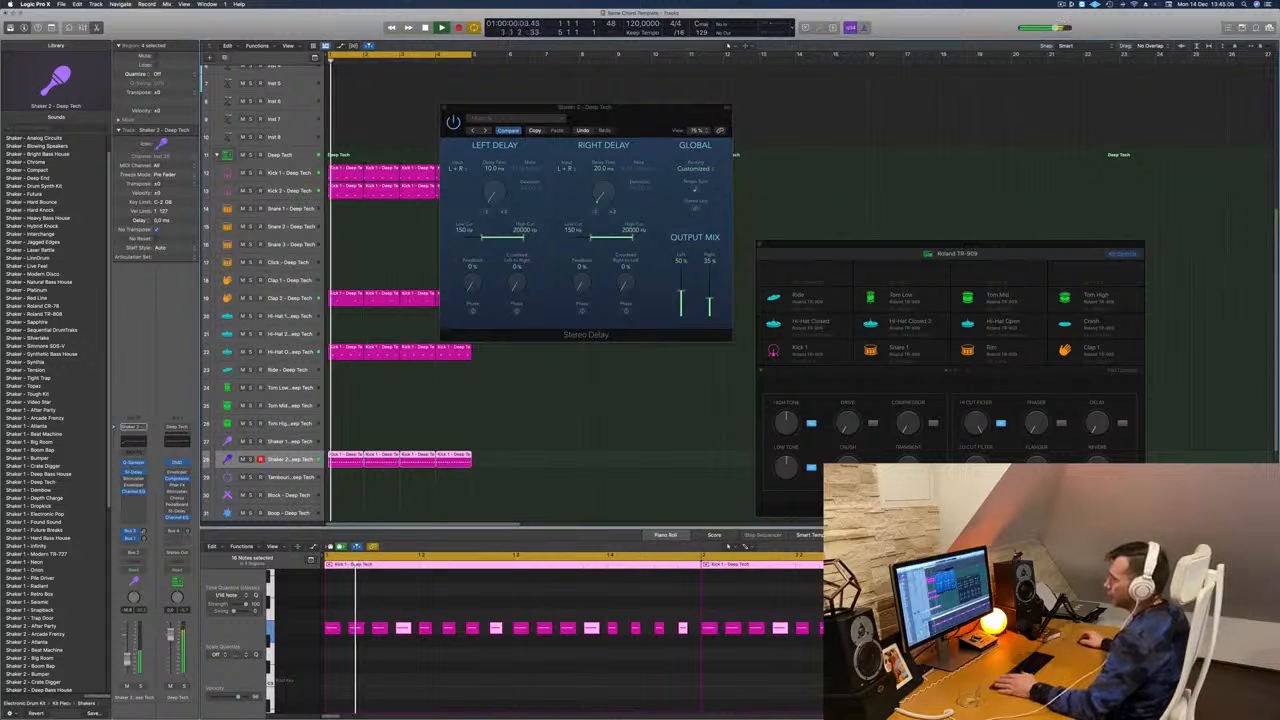
# Step: Insert a stereo Flanger on the Shaker 2 track and move its window over the Stereo Delay
pyautogui.click(133, 497)
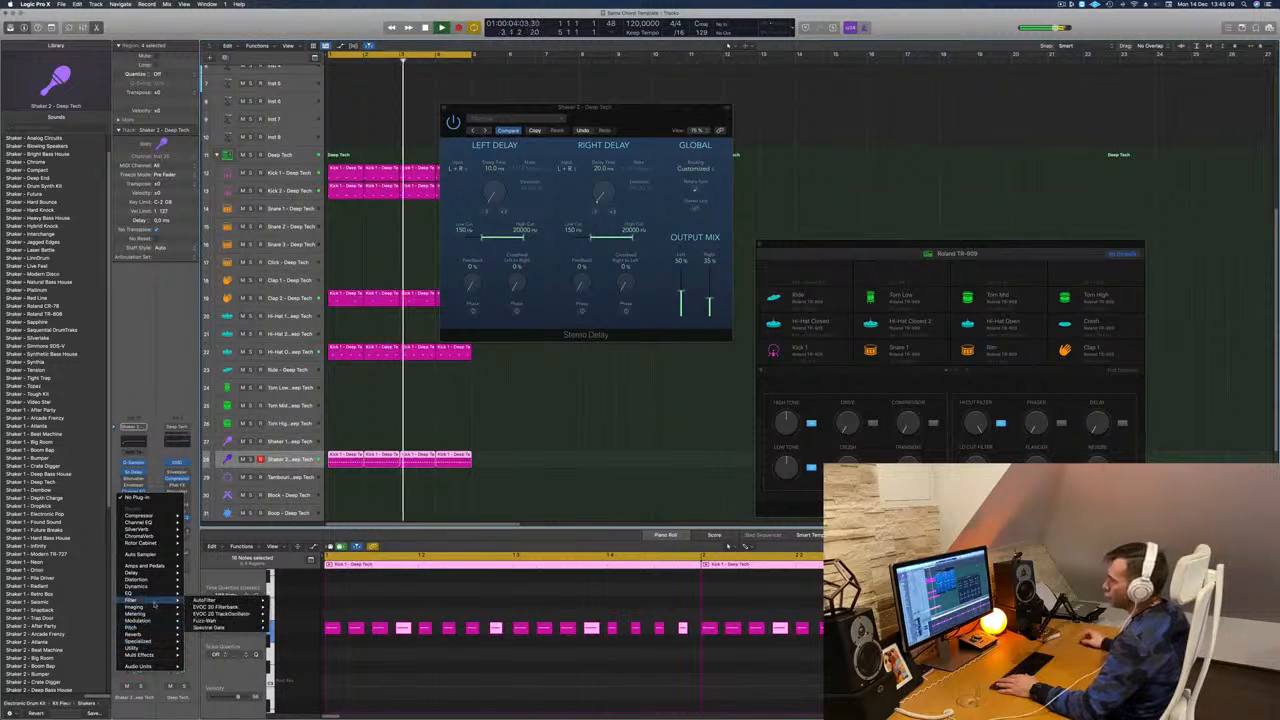
pyautogui.click(154, 621)
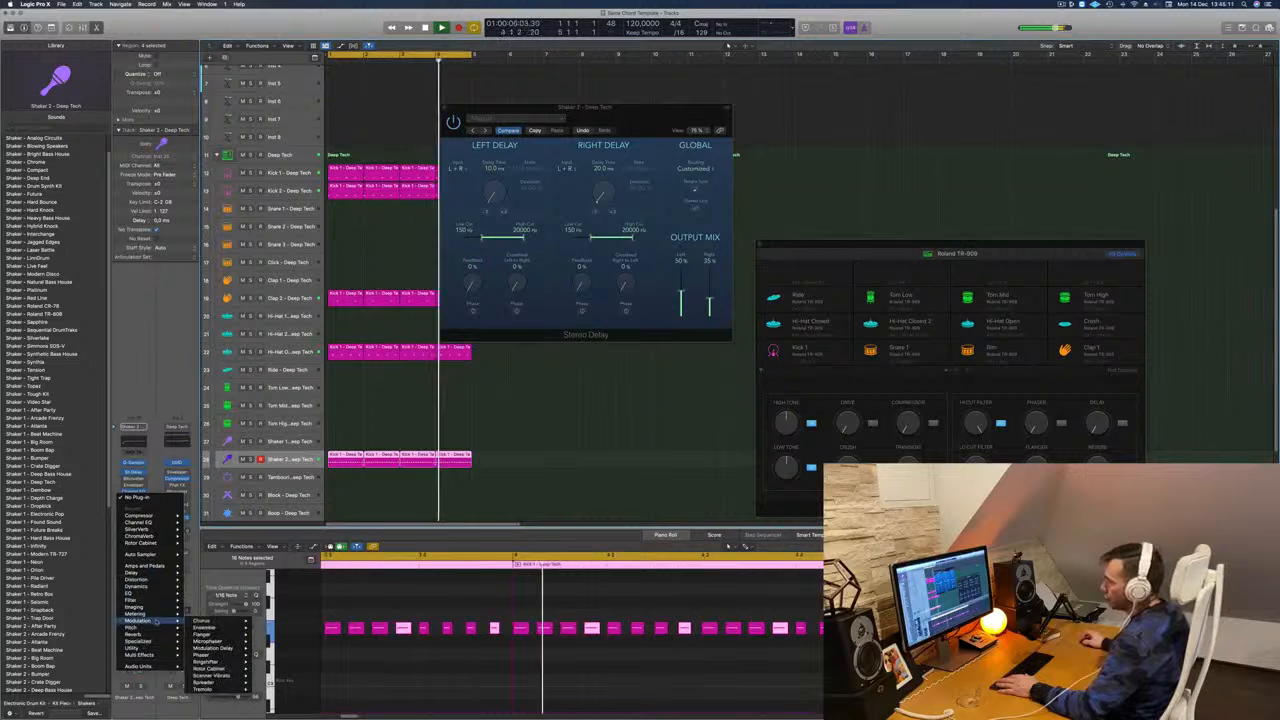
pyautogui.moveTo(225, 634)
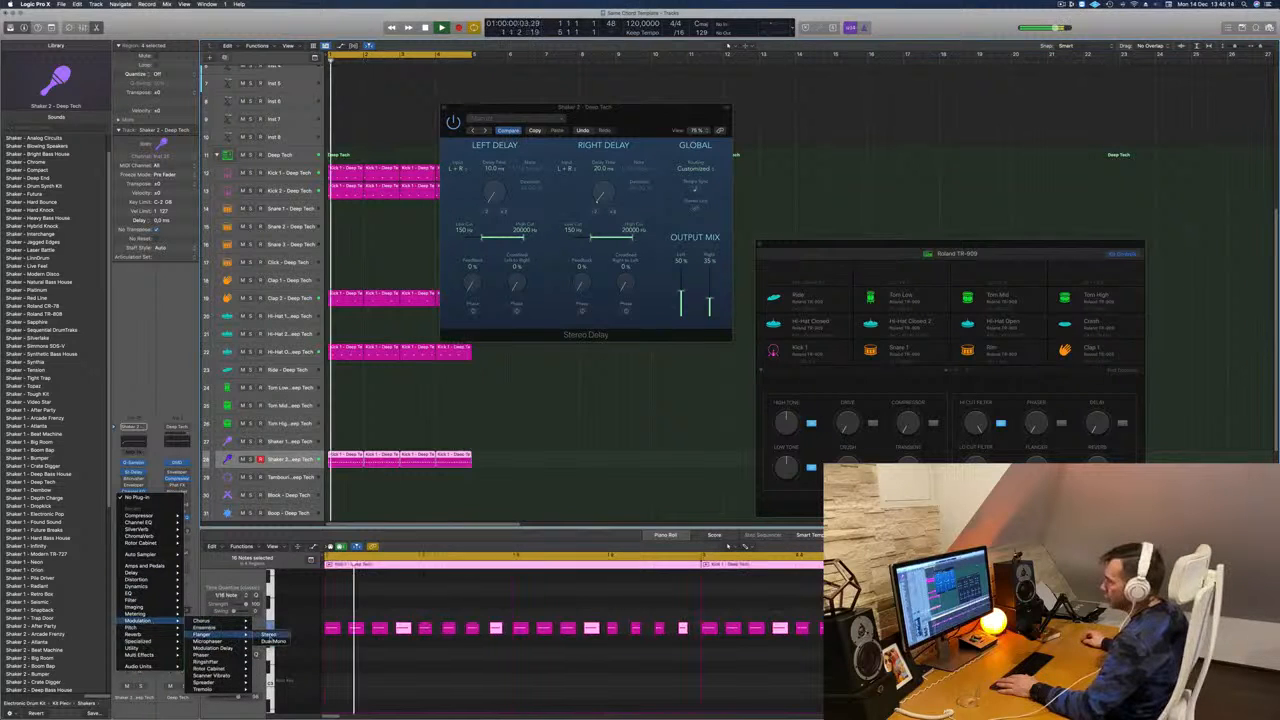
pyautogui.click(268, 634)
pyautogui.moveTo(500, 107); pyautogui.dragTo(570, 155)
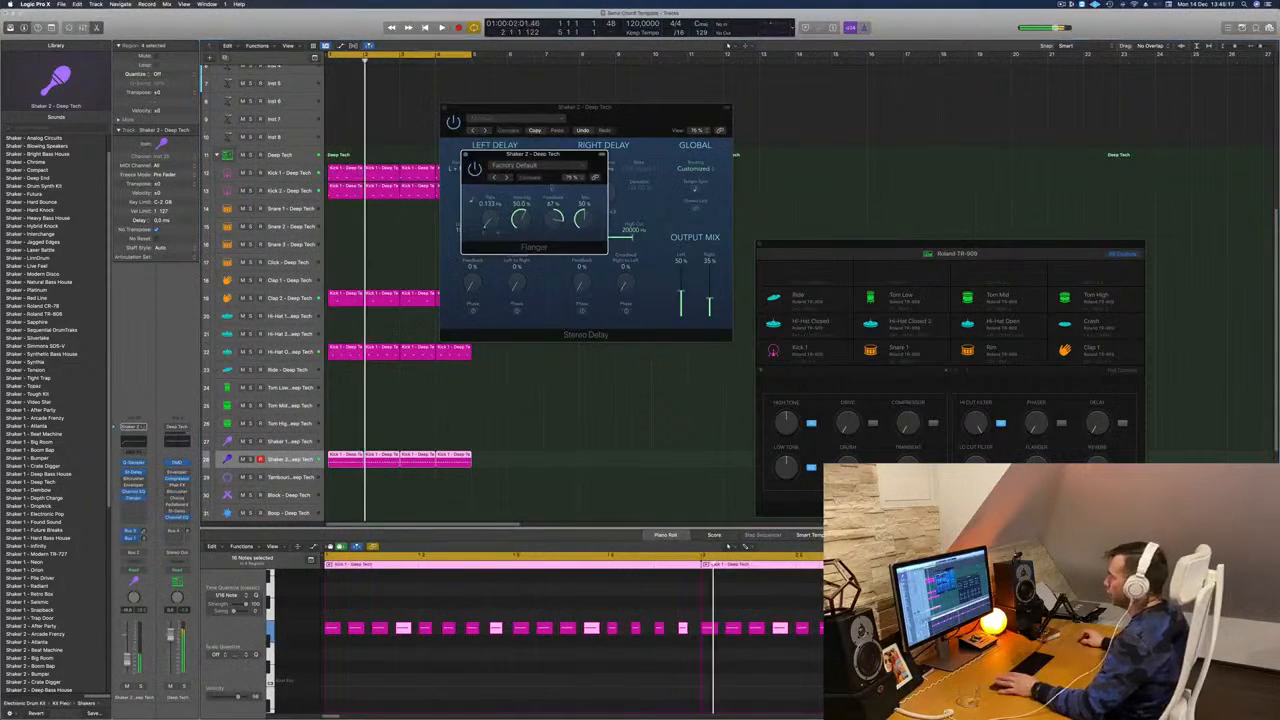
# Step: Load the High Spheres preset in the Flanger, set intensity to 20% and mix to 10%, and close it
pyautogui.click(507, 178)
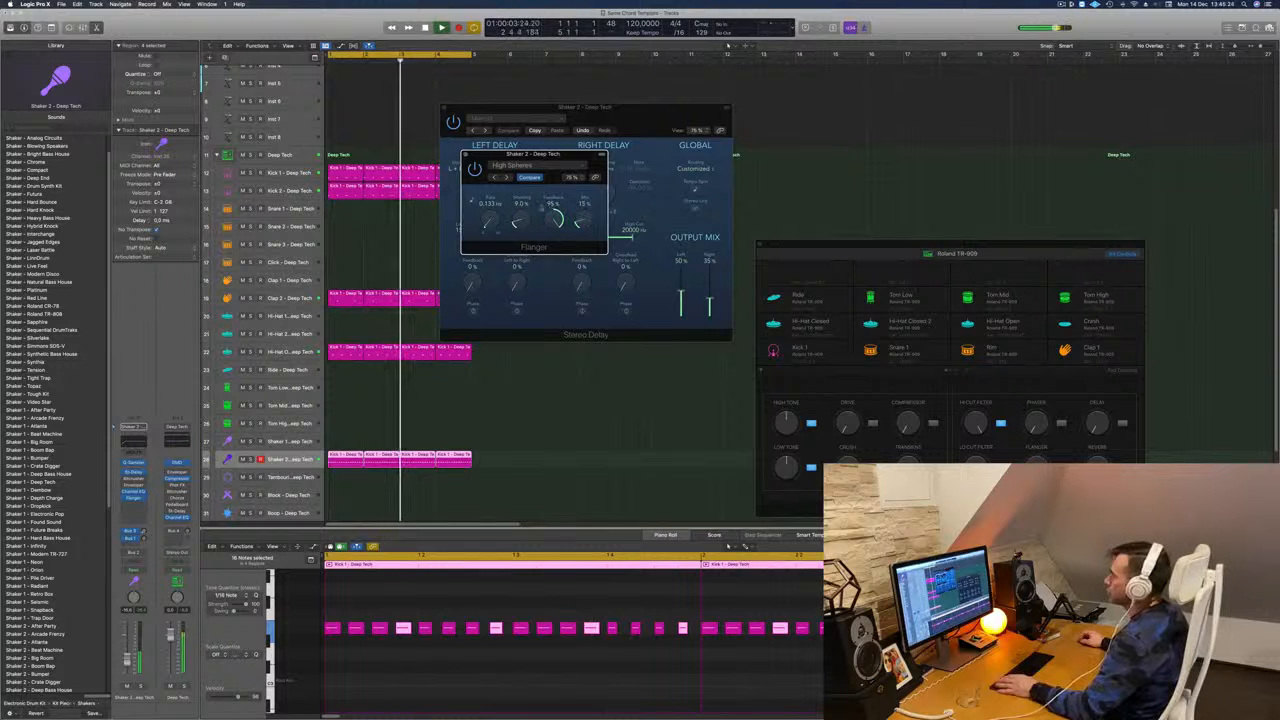
pyautogui.moveTo(517, 220); pyautogui.dragTo(581, 219)
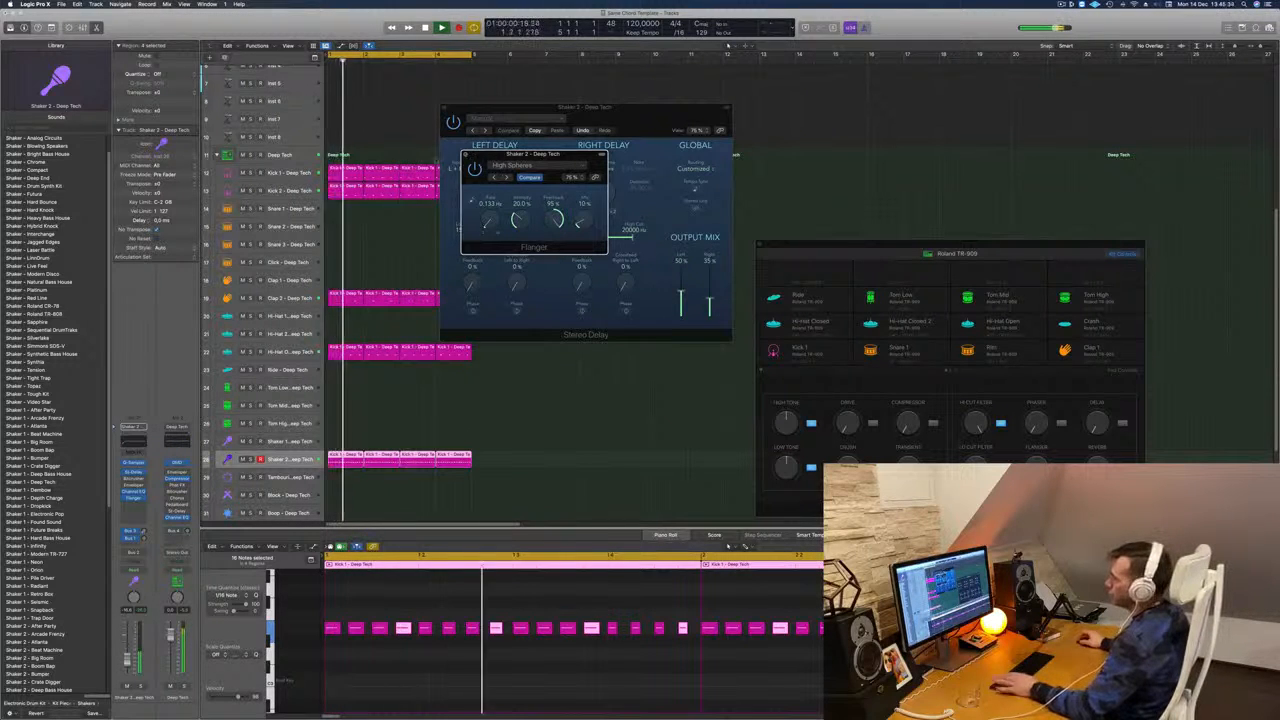
pyautogui.click(465, 154)
# Step: Lower the Shaker 2 track's volume slightly, close the Stereo Delay window and deselect the regions
pyautogui.moveTo(127, 659); pyautogui.dragTo(128, 664)
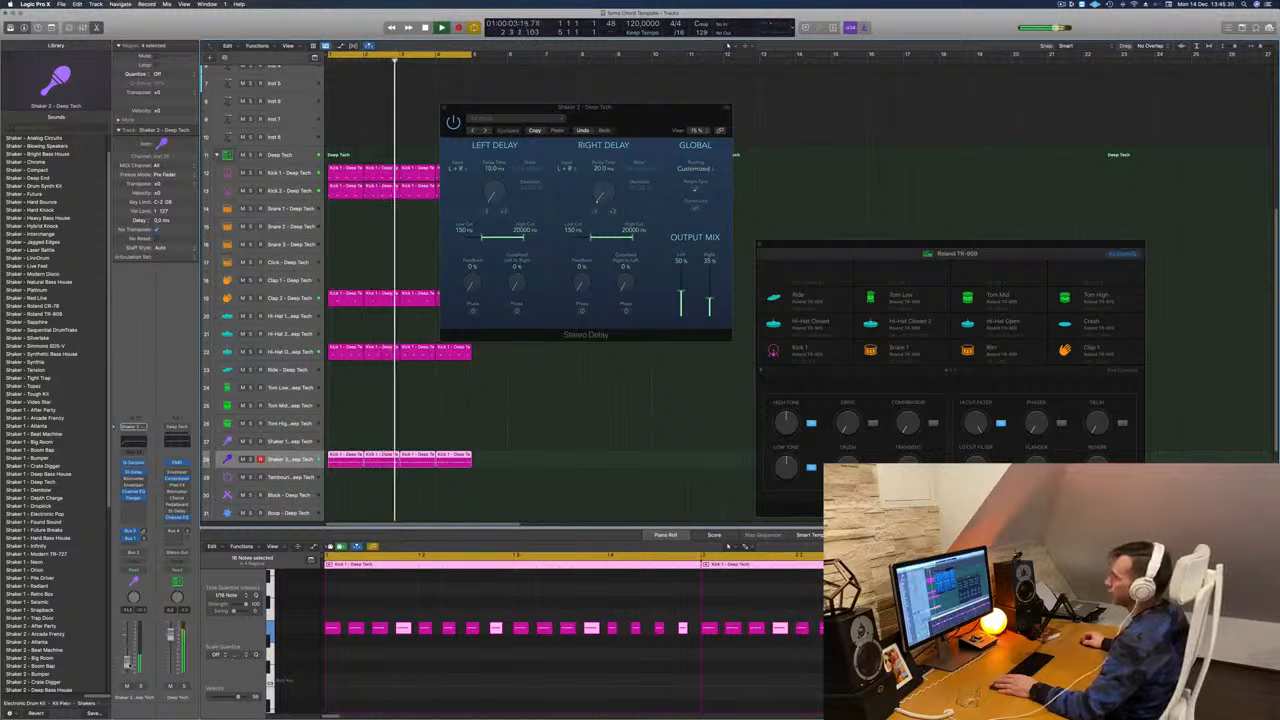
pyautogui.moveTo(446, 110); pyautogui.dragTo(296, 208)
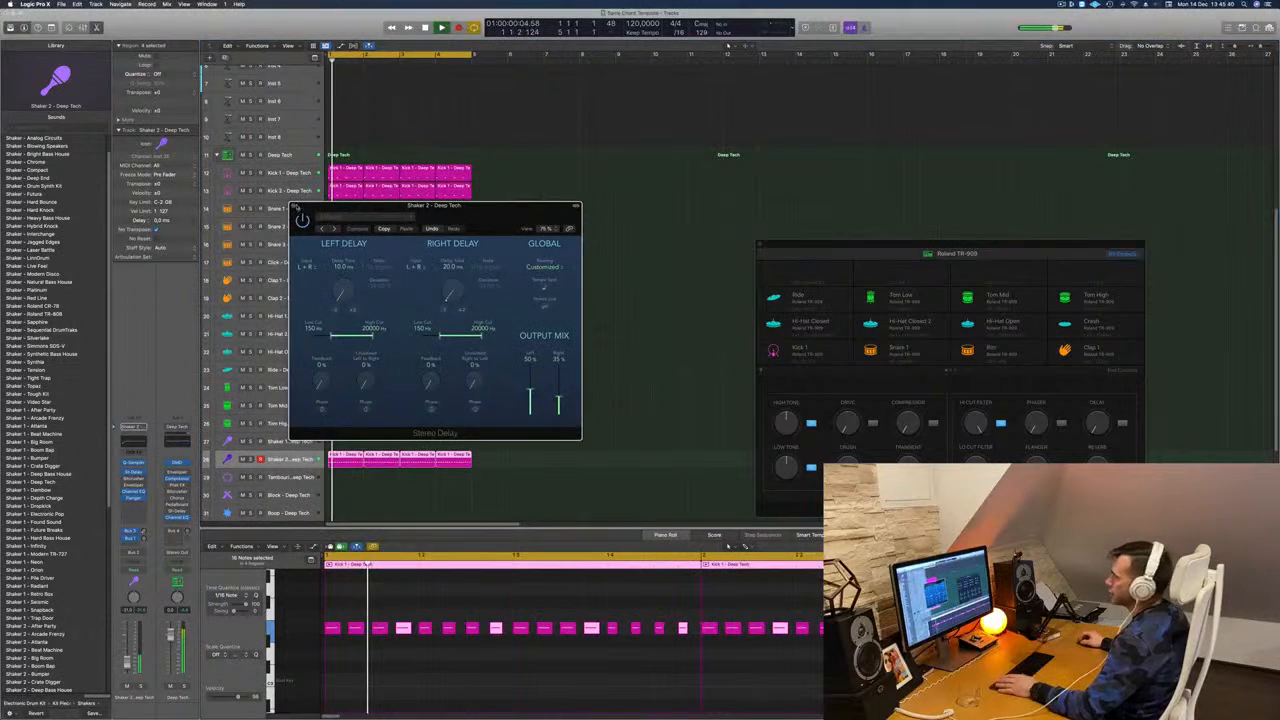
pyautogui.click(295, 207)
pyautogui.click(563, 290)
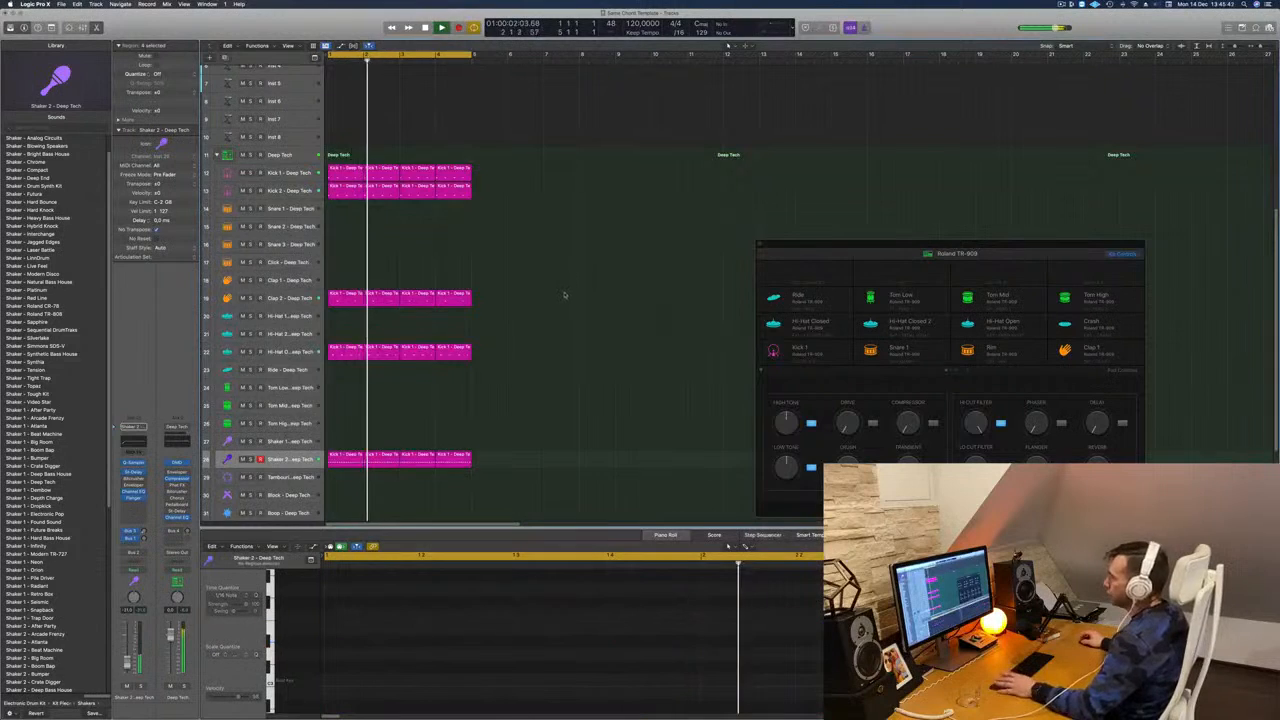
# Step: Expand the Roland TR-909 track stack to reach its individual drum tracks and stop playback
pyautogui.scroll(3, 565, 296)
pyautogui.scroll(-5, 563, 294)
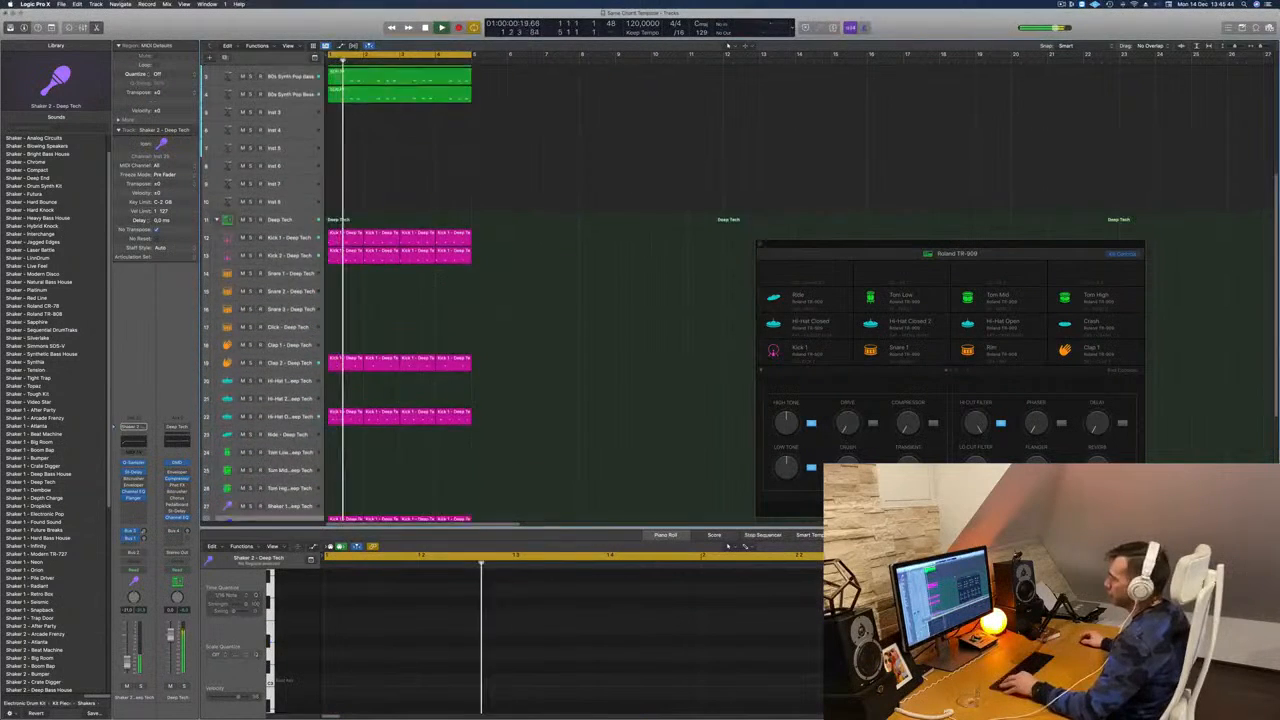
pyautogui.scroll(-5, 525, 353)
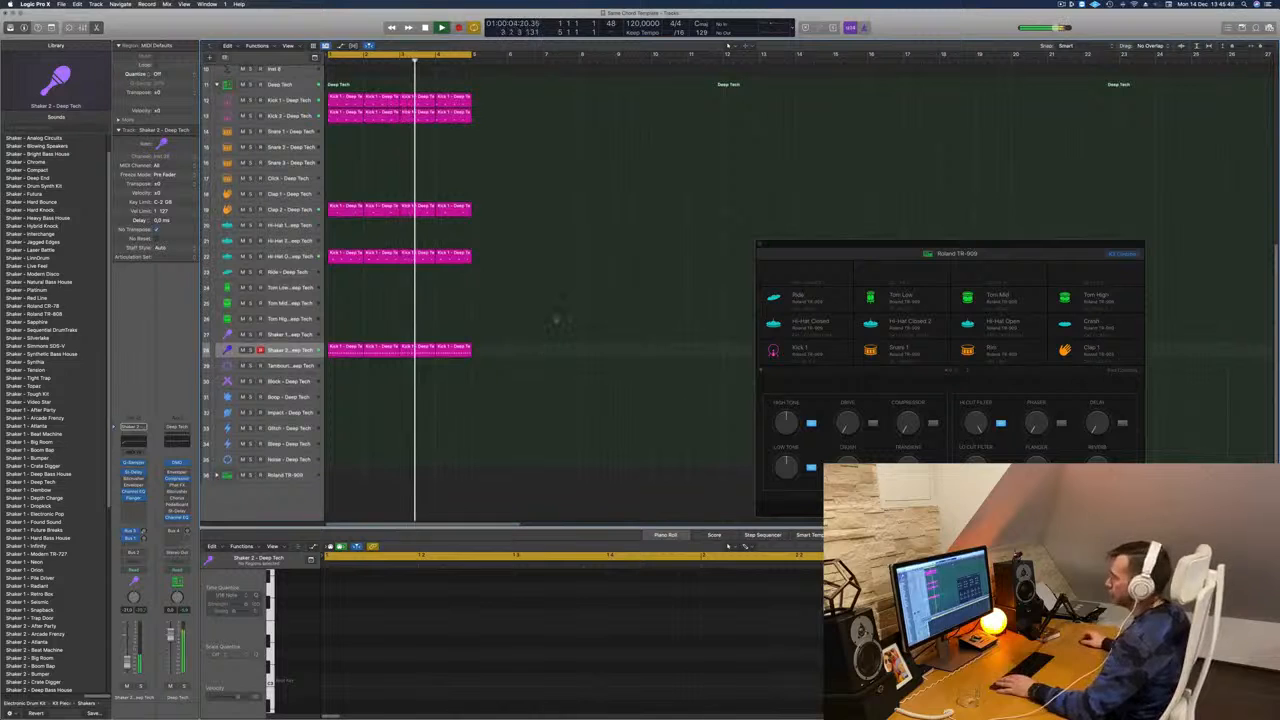
pyautogui.click(217, 475)
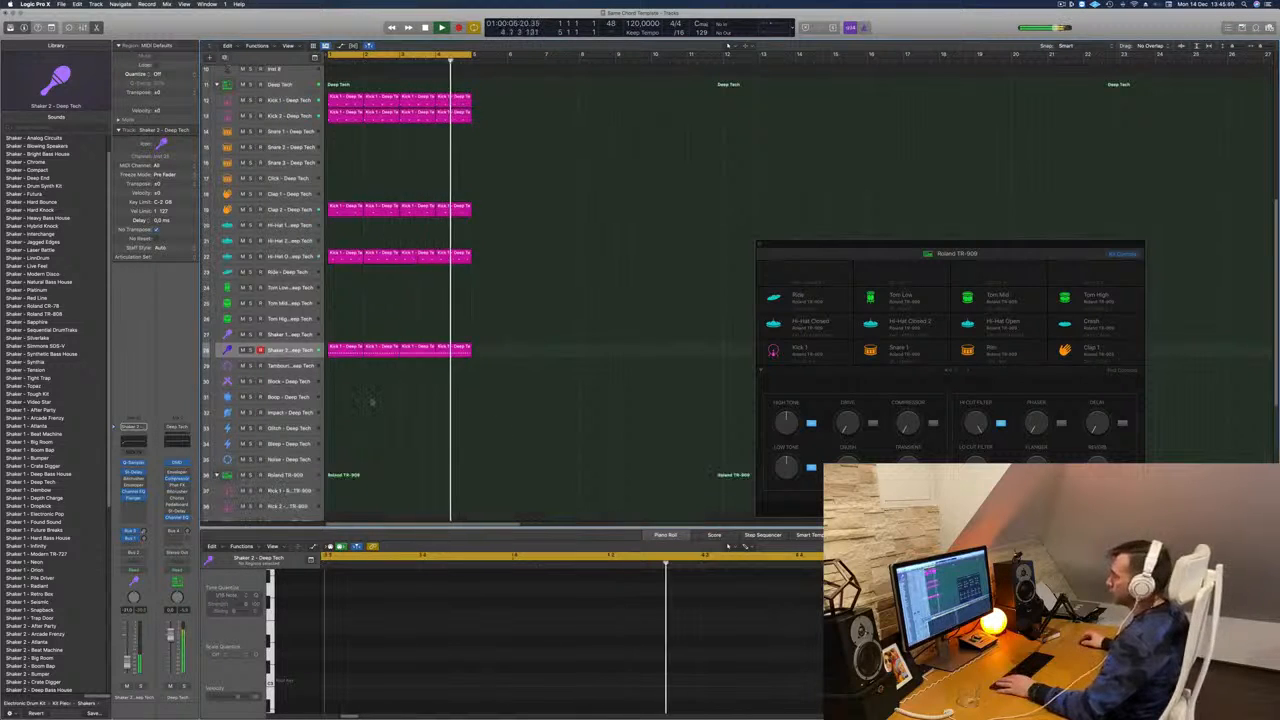
pyautogui.scroll(-4, 372, 402)
pyautogui.press('space')
# Step: Copy the first Hi-Hat Open region onto the TR-909 Snare 1 track and select its notes in the Piano Roll
pyautogui.click(350, 157)
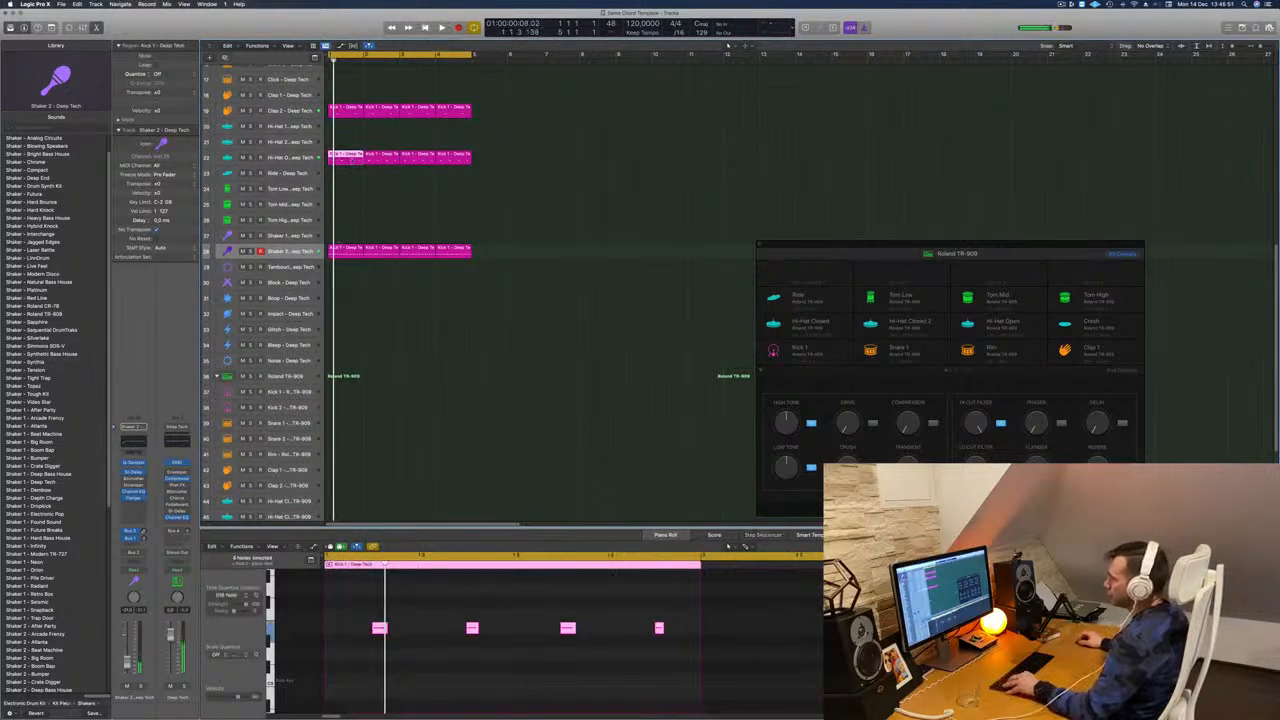
pyautogui.moveTo(354, 250); pyautogui.dragTo(354, 435)
pyautogui.moveTo(372, 616); pyautogui.dragTo(710, 662)
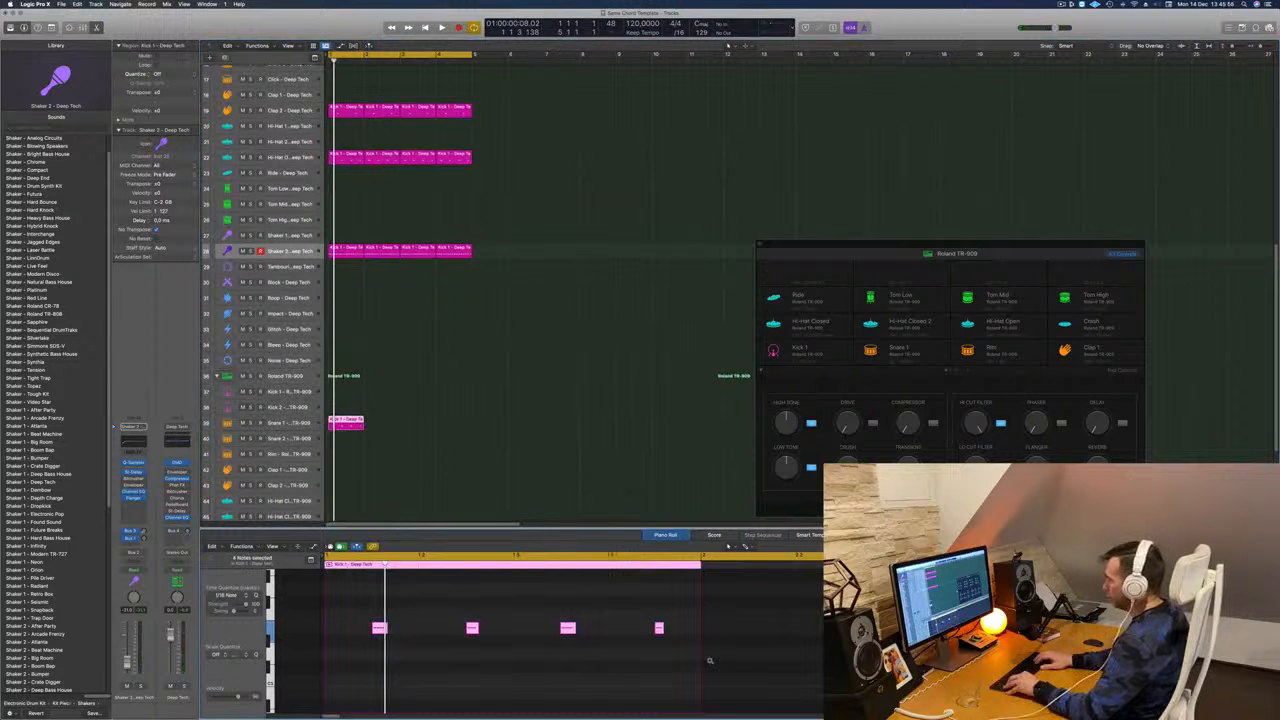
# Step: Transpose the copied region's notes down during loop playback and select the TR-909's Snare 1 sound
pyautogui.click(345, 424)
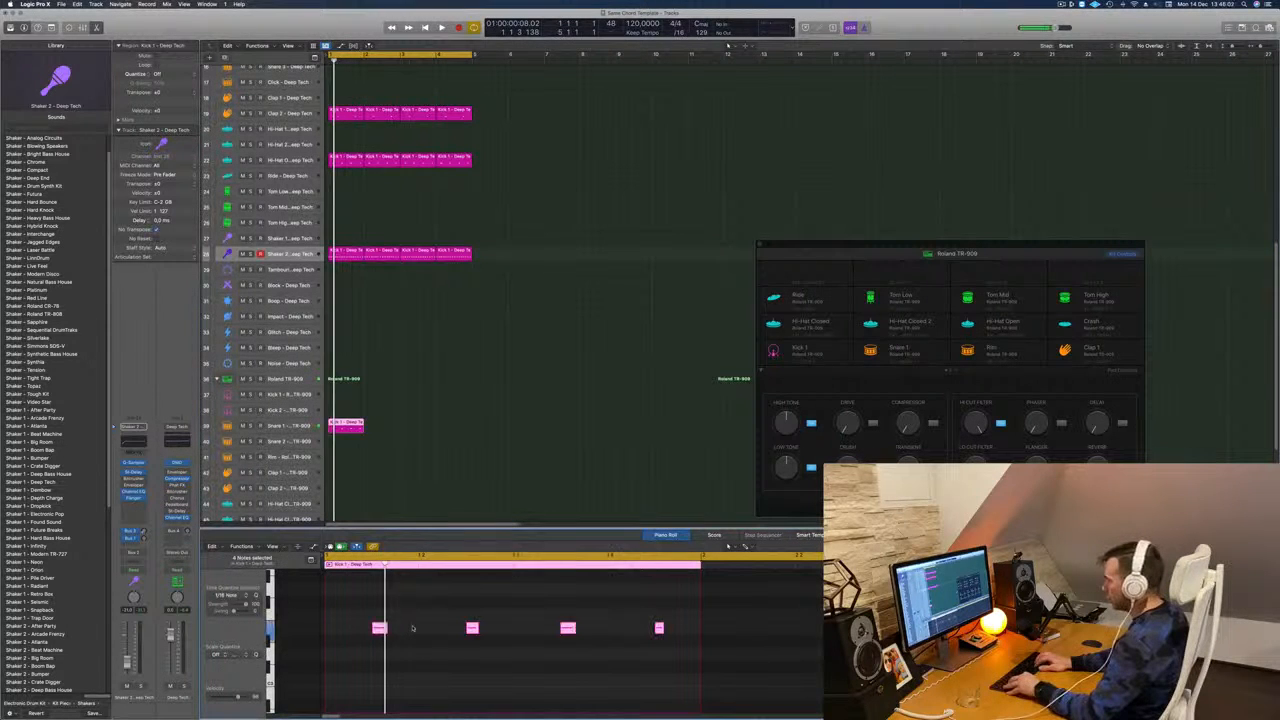
pyautogui.press('space')
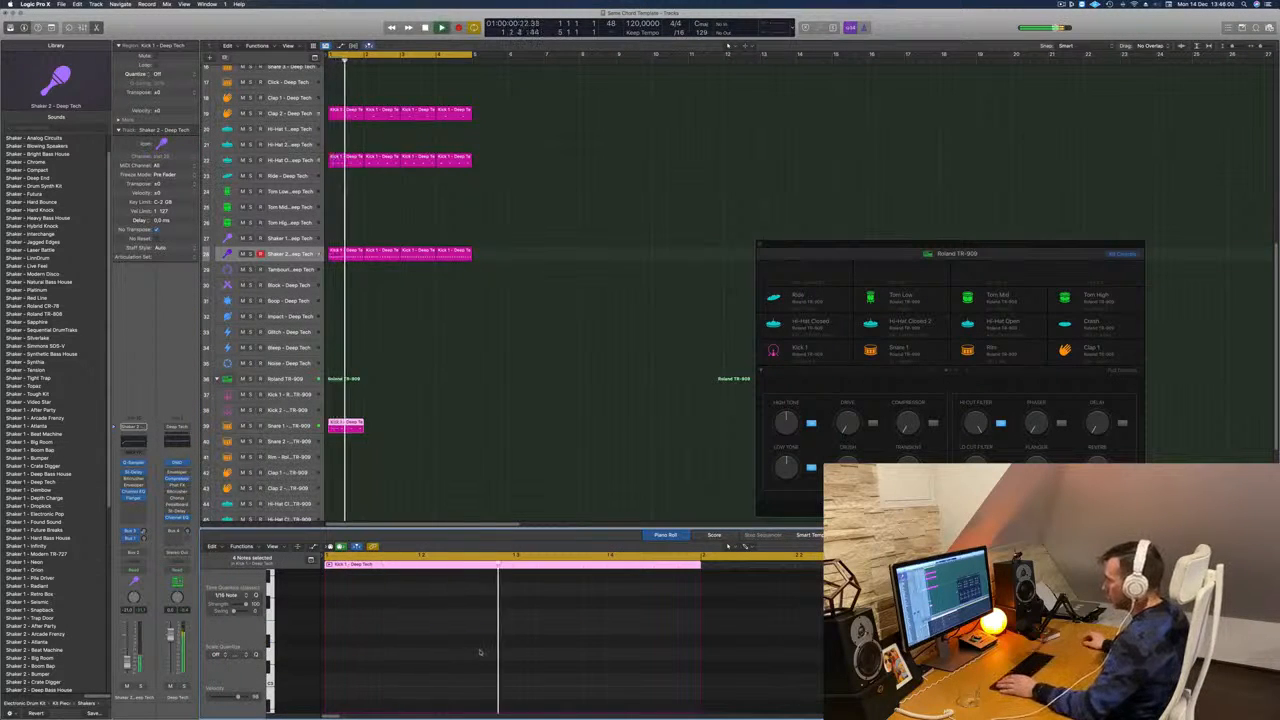
pyautogui.scroll(-5, 481, 656)
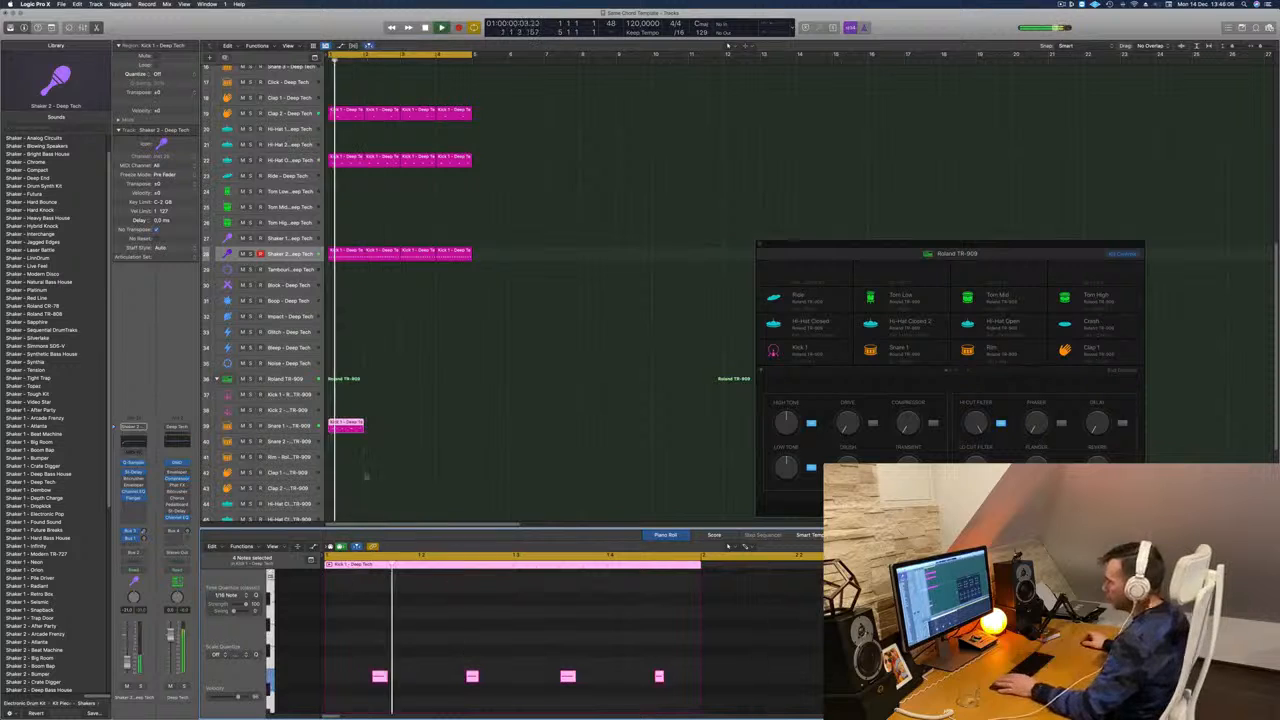
pyautogui.click(900, 350)
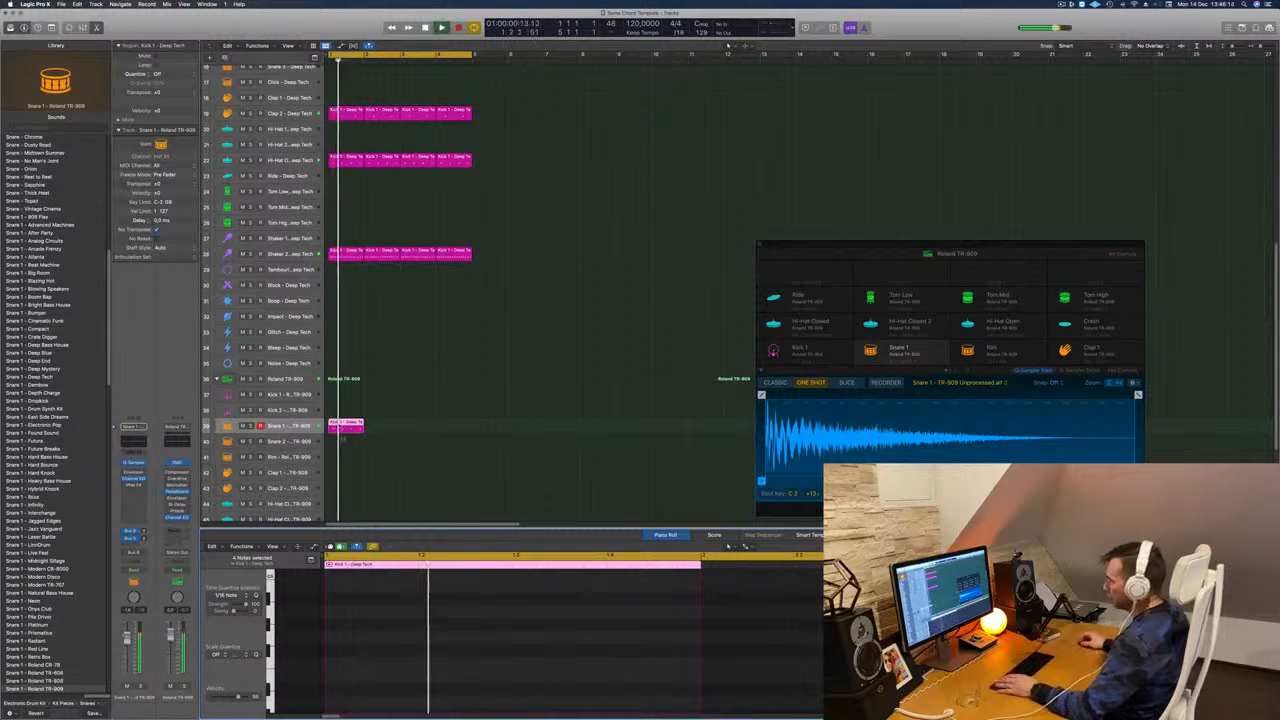
# Step: Reduce the snare pattern to notes on beat 4 and the bar's last sixteenth, and duplicate the region across four bars
pyautogui.scroll(-4, 433, 655)
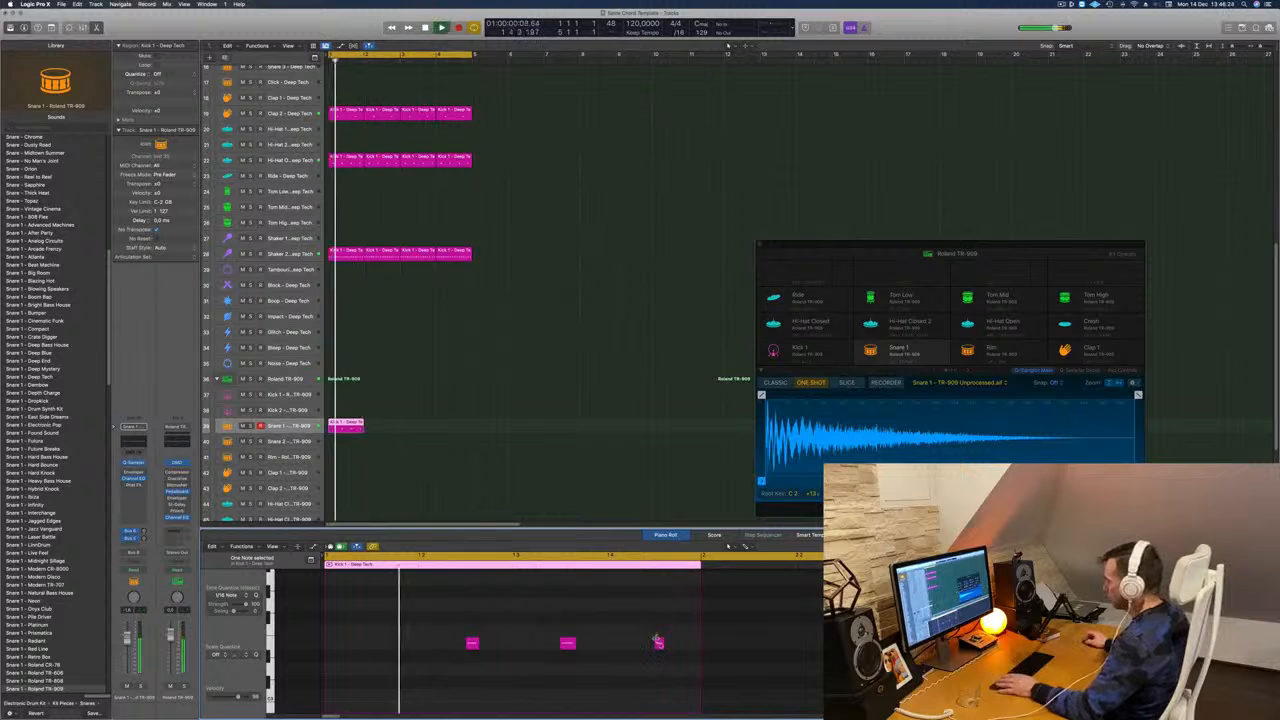
pyautogui.moveTo(659, 643); pyautogui.dragTo(608, 646)
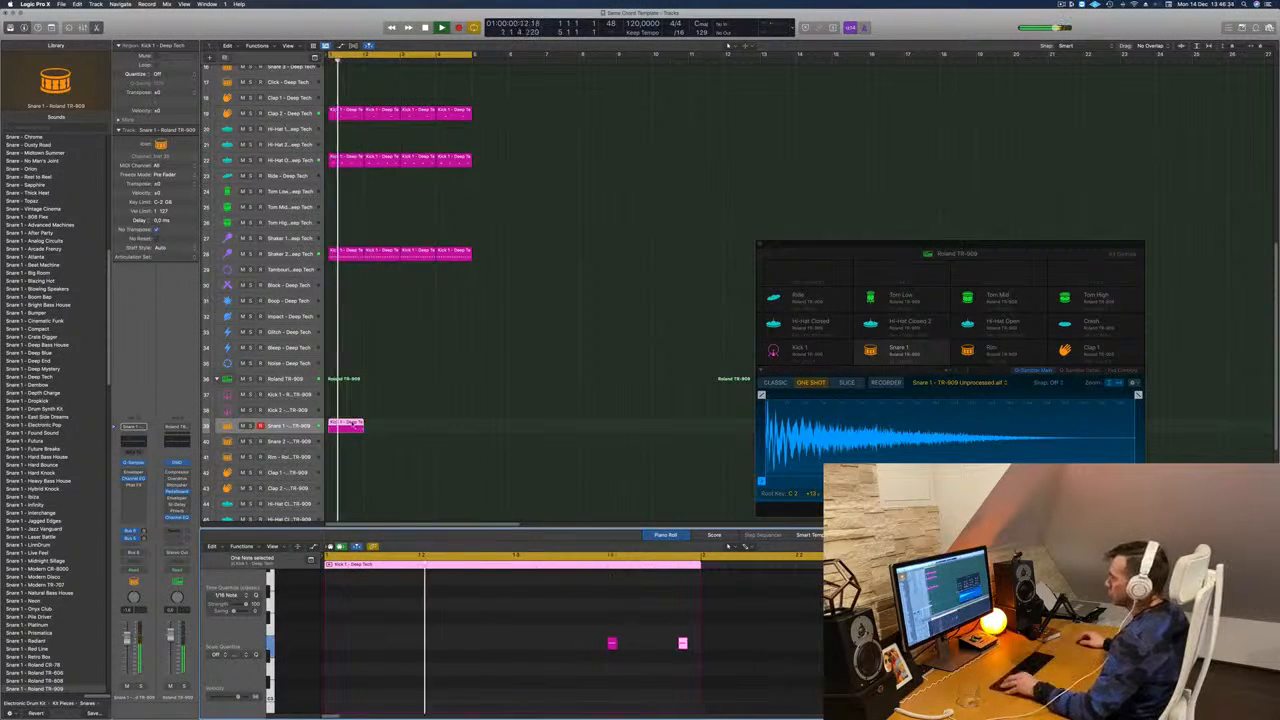
pyautogui.moveTo(355, 425); pyautogui.dragTo(427, 432)
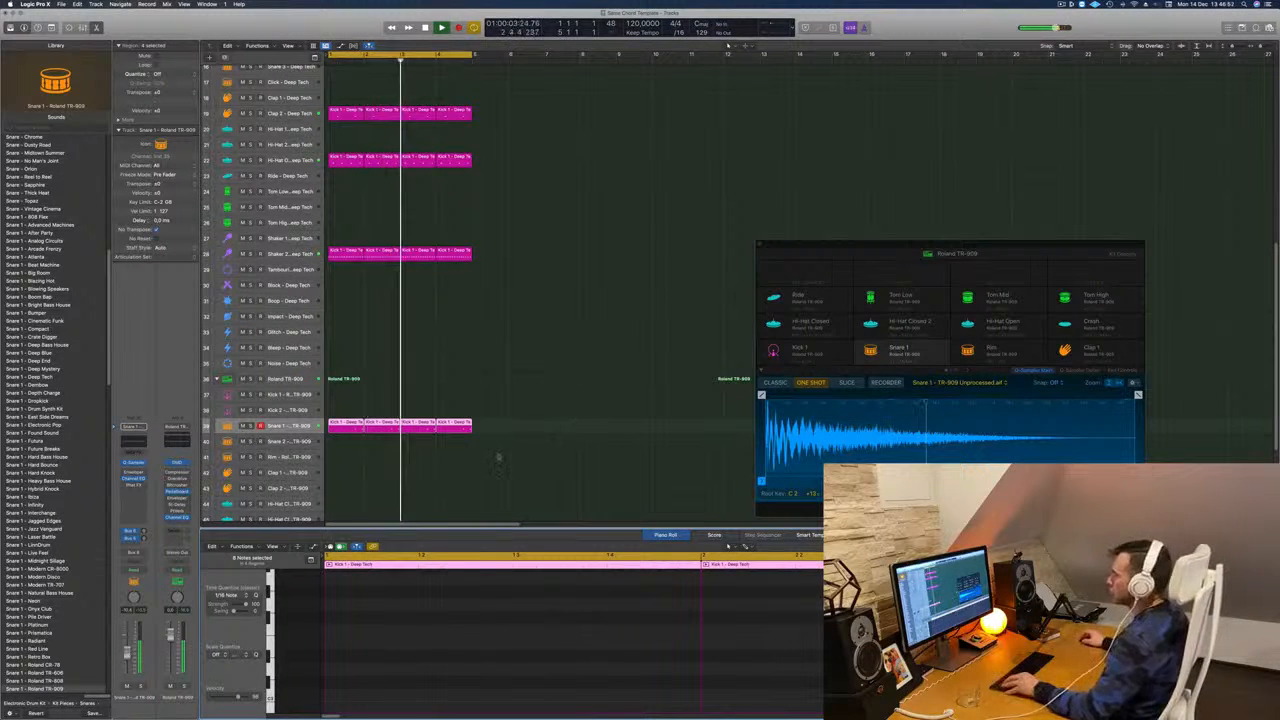
# Step: Copy the first TR-909 Snare 1 region onto the TR-909 Tom Low track at bar 1
pyautogui.scroll(-3, 501, 398)
pyautogui.scroll(-3, 501, 398)
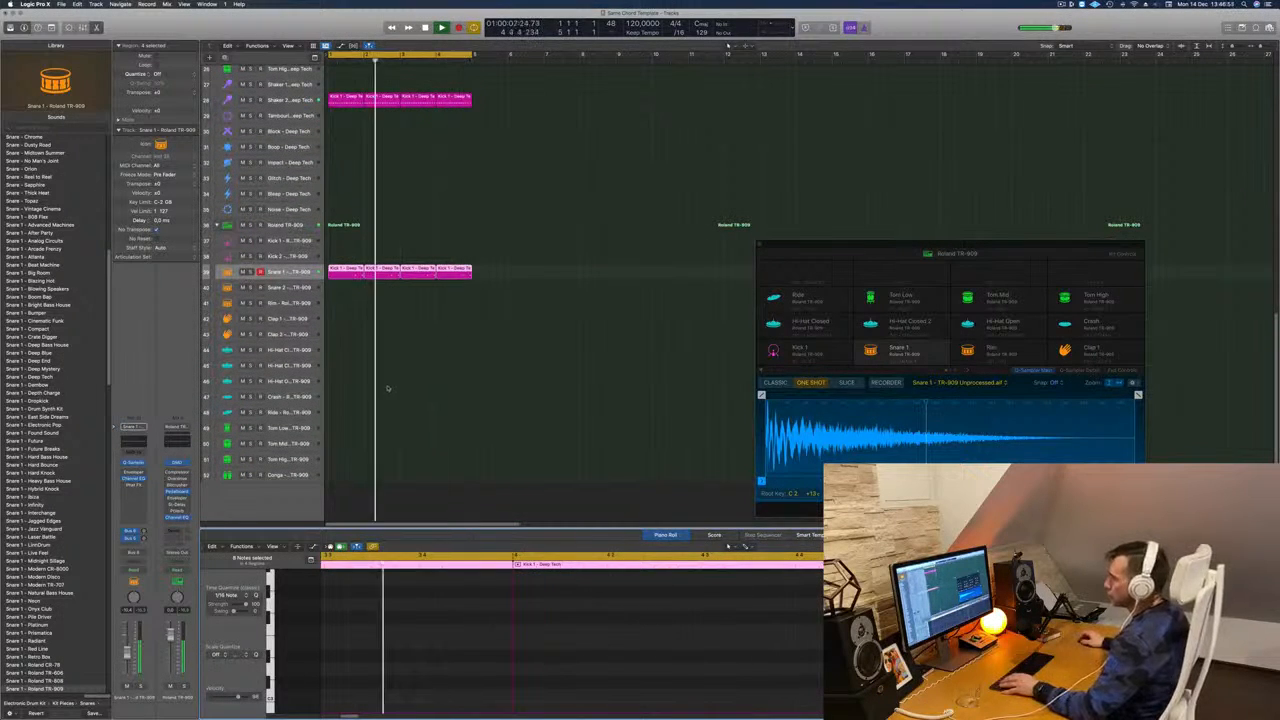
pyautogui.click(364, 300)
pyautogui.moveTo(357, 272); pyautogui.dragTo(341, 432)
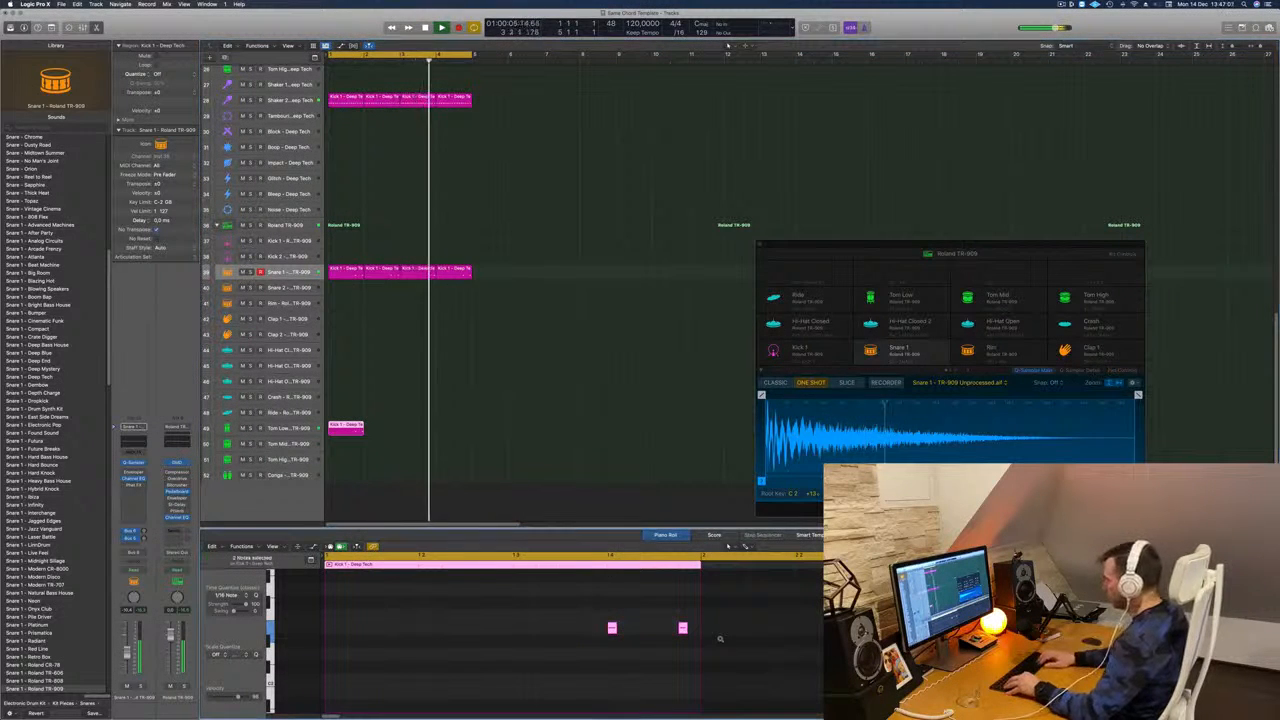
# Step: Shift the copied region's two notes two sixteenths earlier, transpose them, and select the TR-909 Tom Low track
pyautogui.hotkey('alt', 'Left')
pyautogui.hotkey('alt', 'Left')
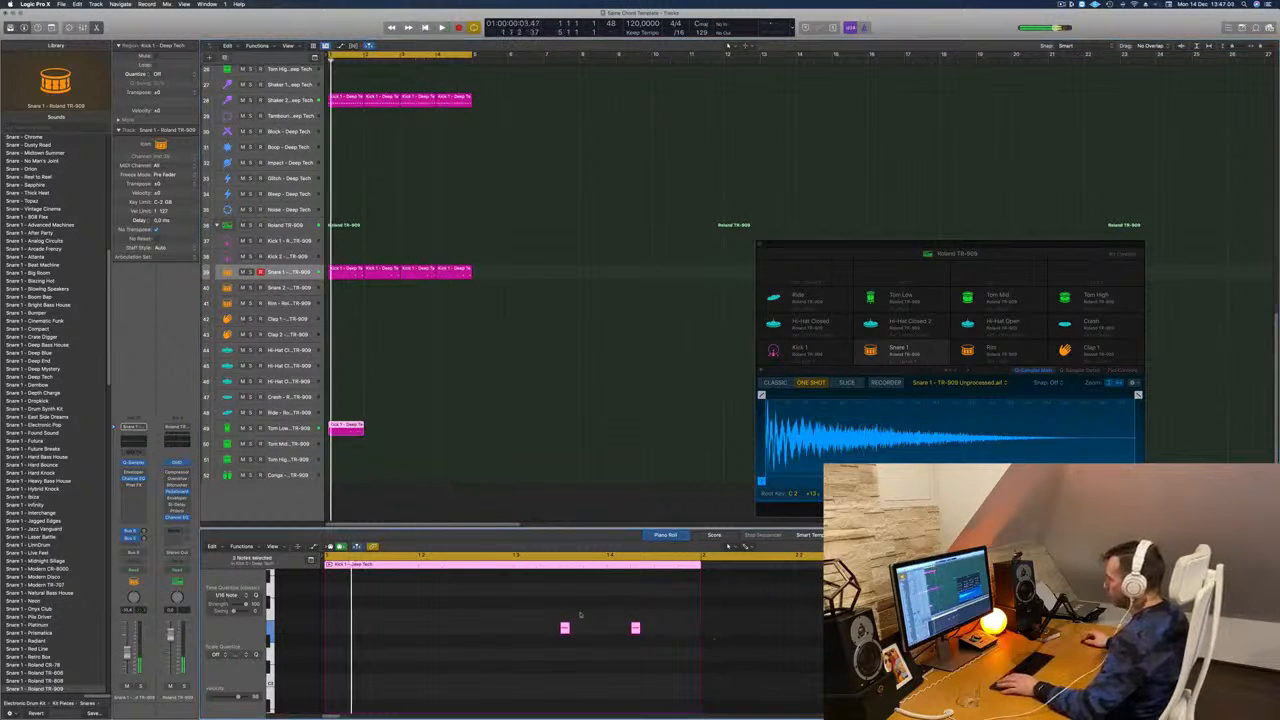
pyautogui.press('Delete')
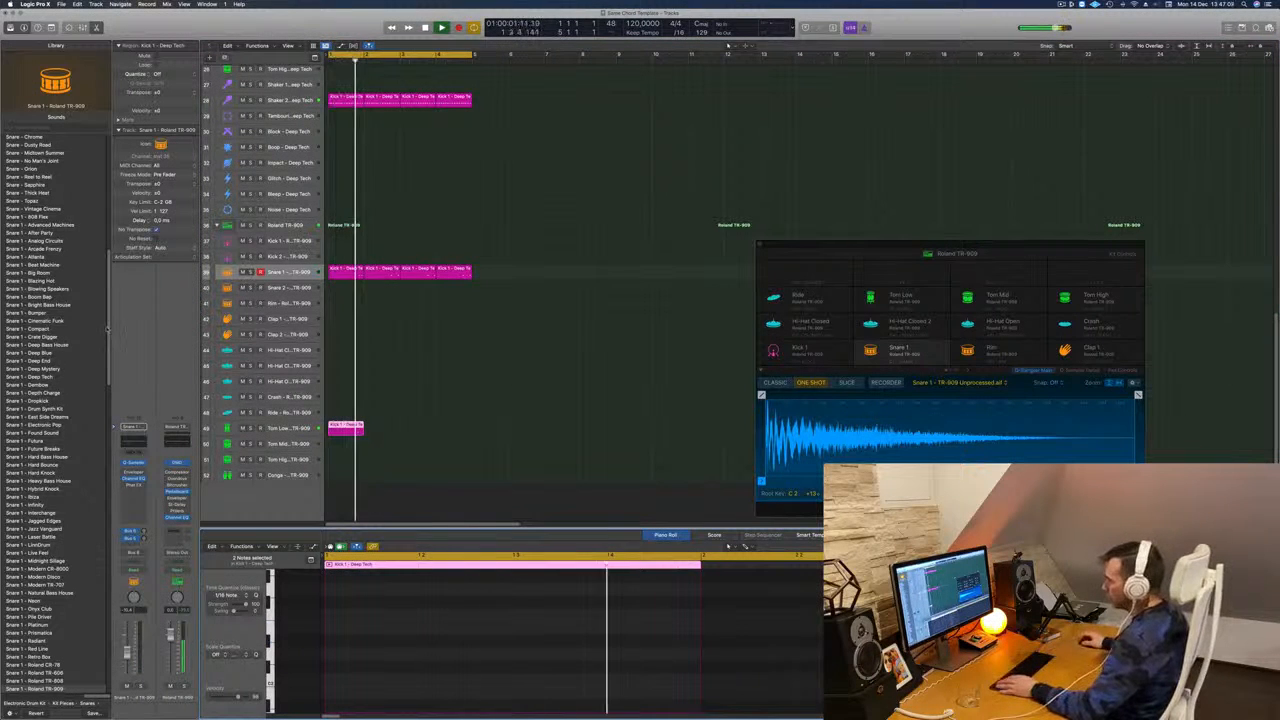
pyautogui.click(259, 427)
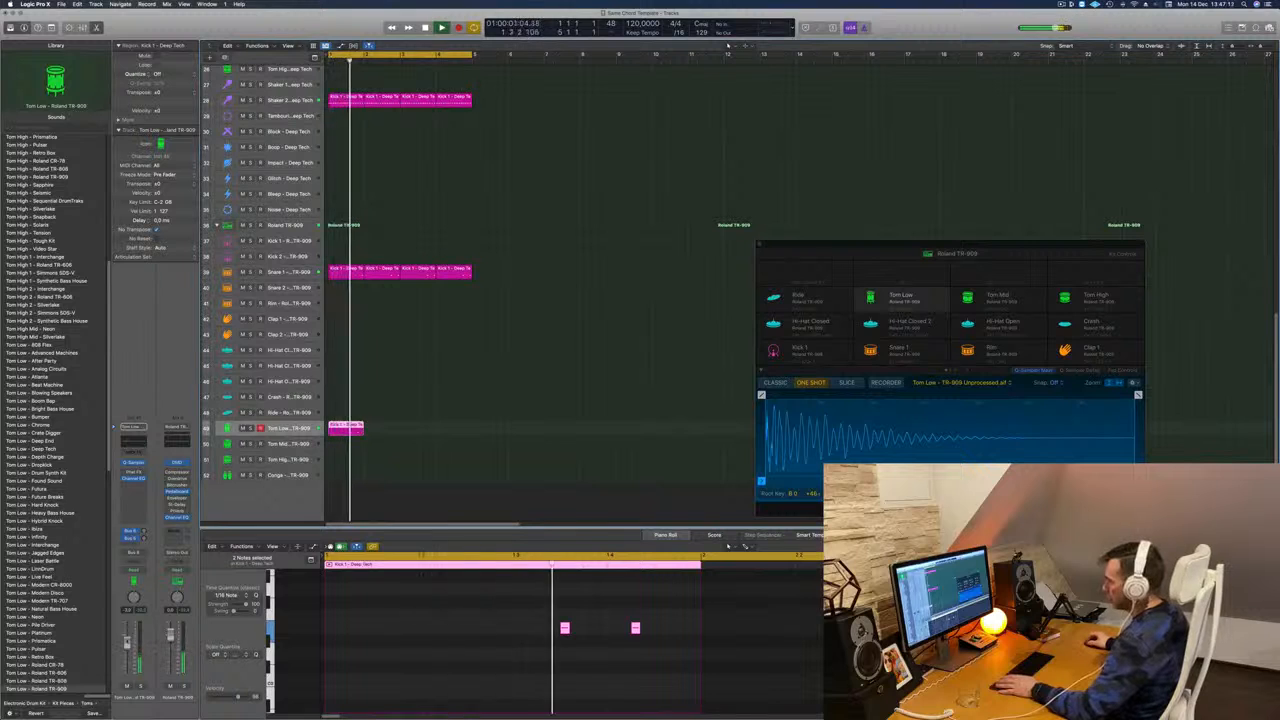
# Step: Transpose both notes in the TR-909 Tom Low region at bar 1 and replay the loop
pyautogui.moveTo(525, 606); pyautogui.dragTo(652, 658)
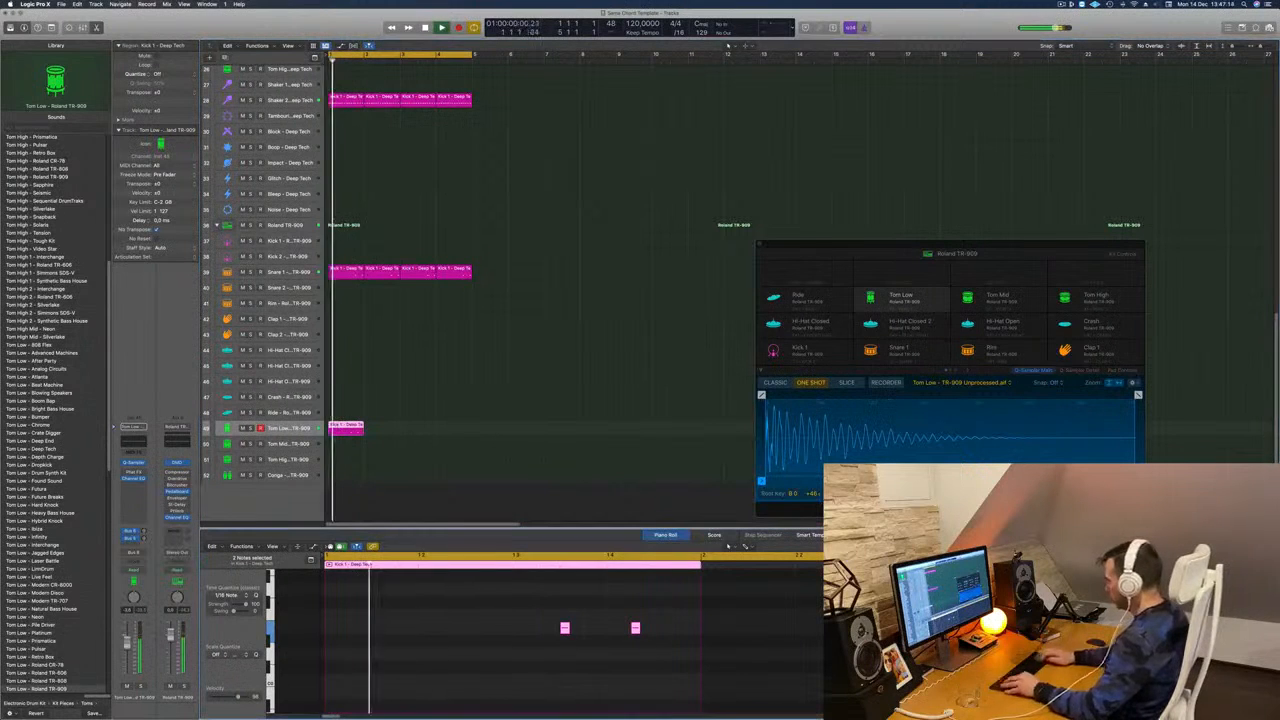
pyautogui.press('Delete')
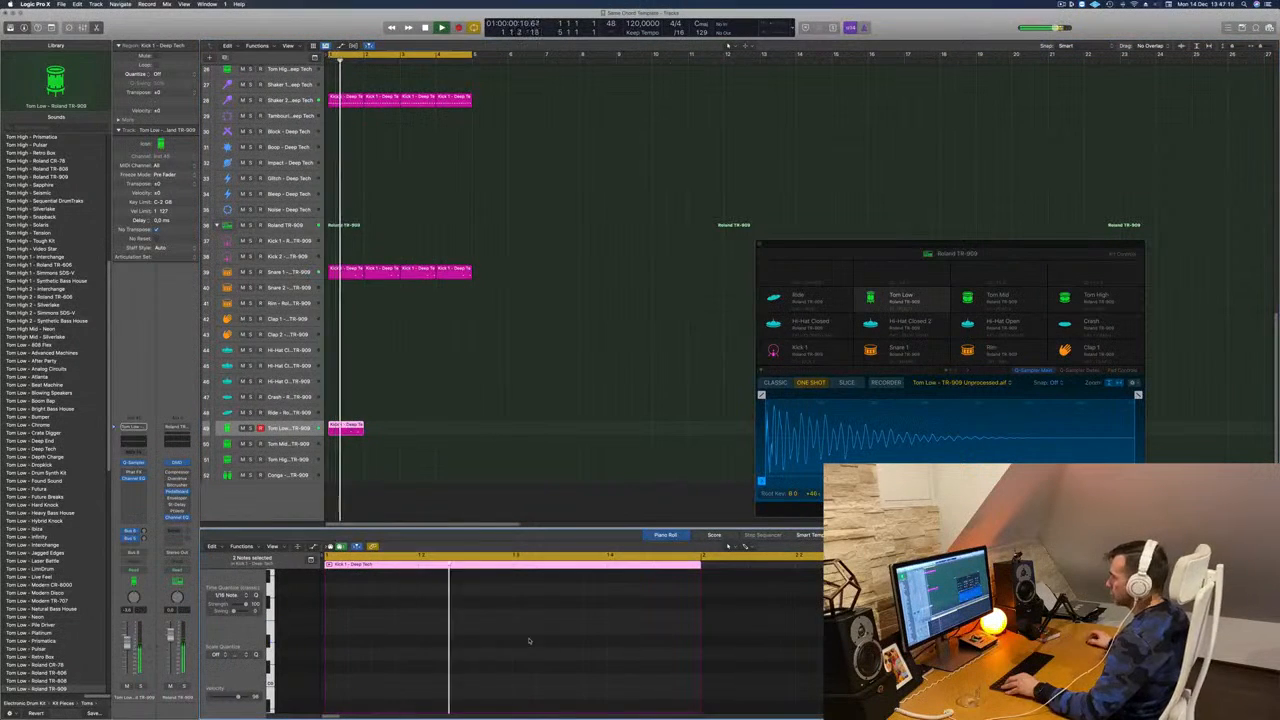
pyautogui.scroll(-5, 620, 661)
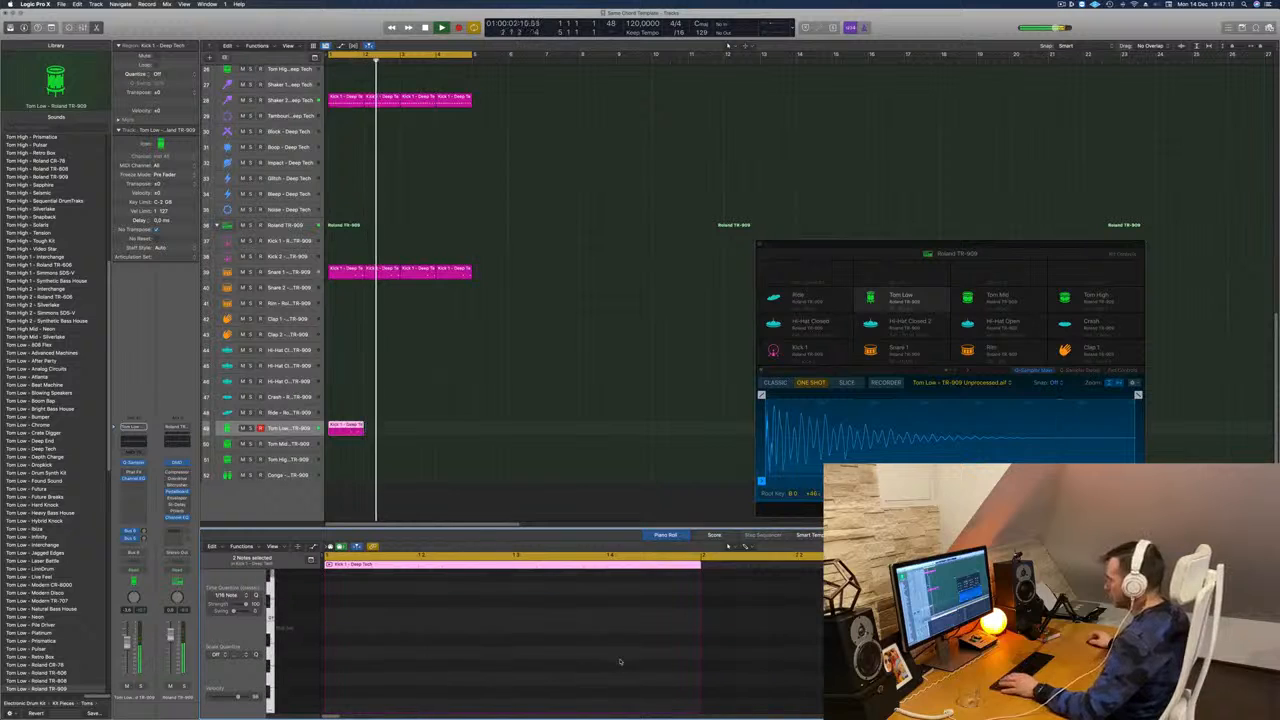
pyautogui.press('space')
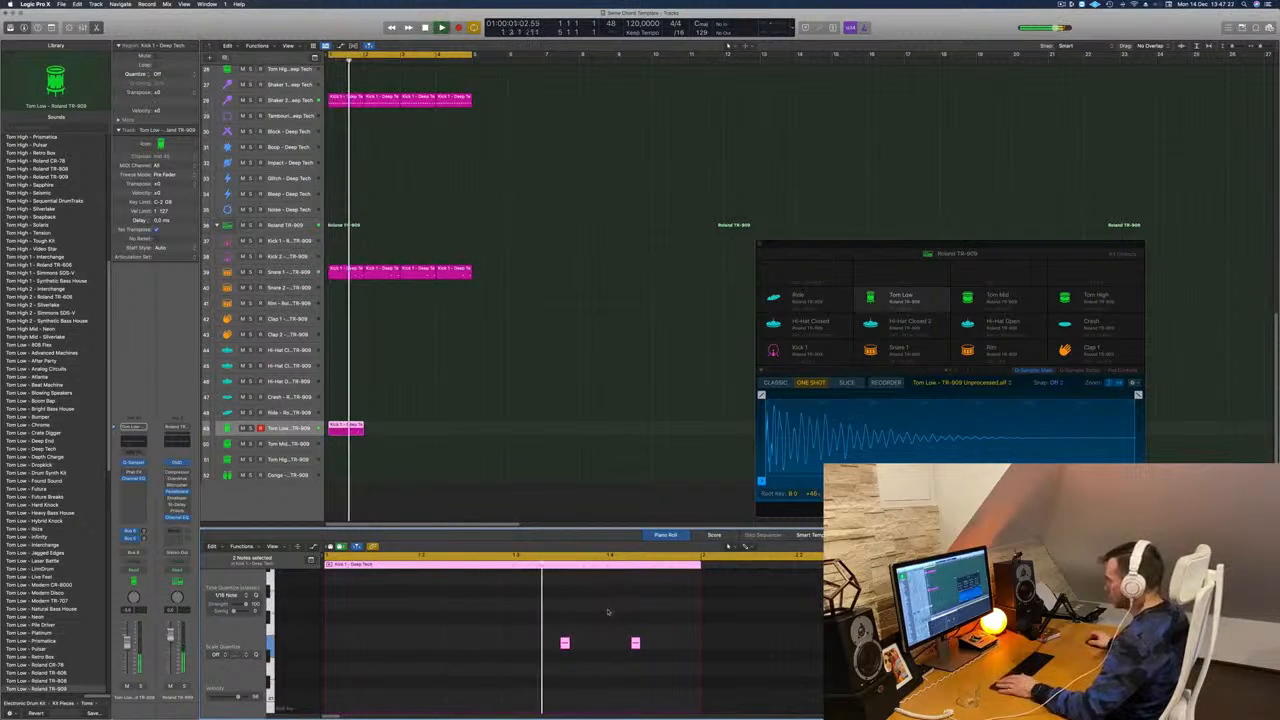
# Step: Shift the last Tom Low note six sixteenths earlier so that it falls before the other note, checking it in playback
pyautogui.hotkey('alt', 'Left')
pyautogui.press('space')
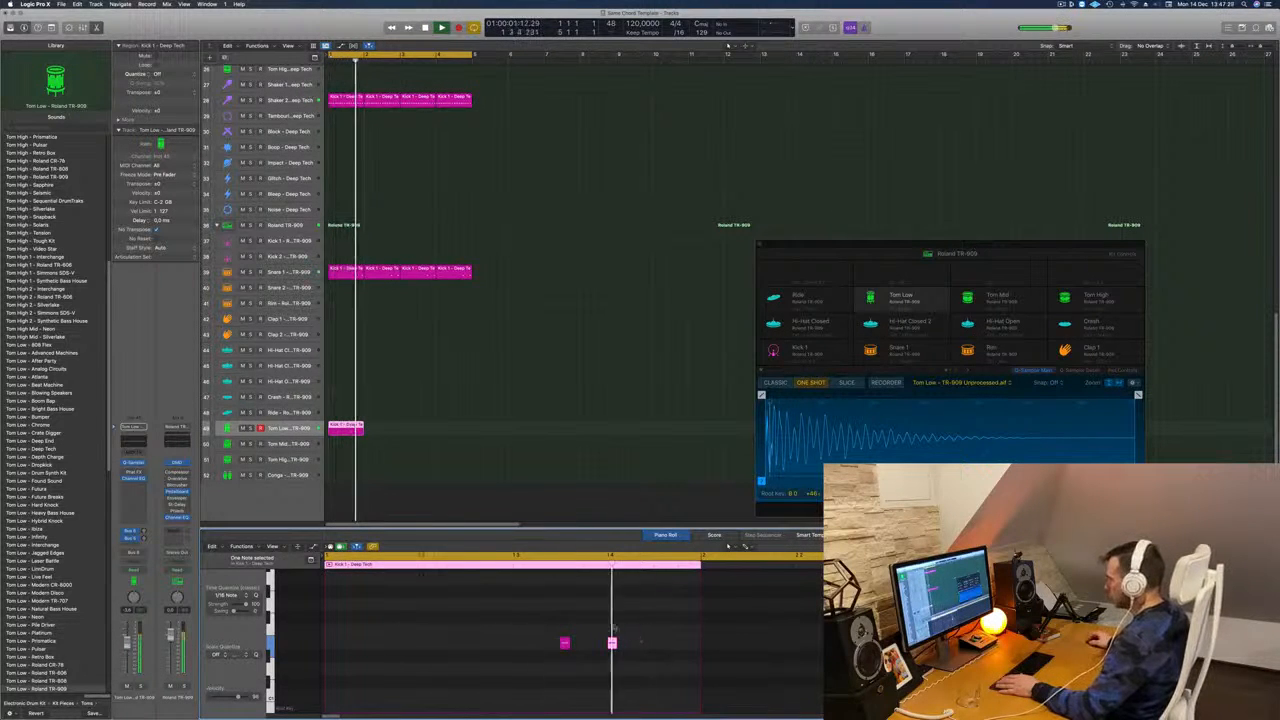
pyautogui.press('space')
pyautogui.press('space')
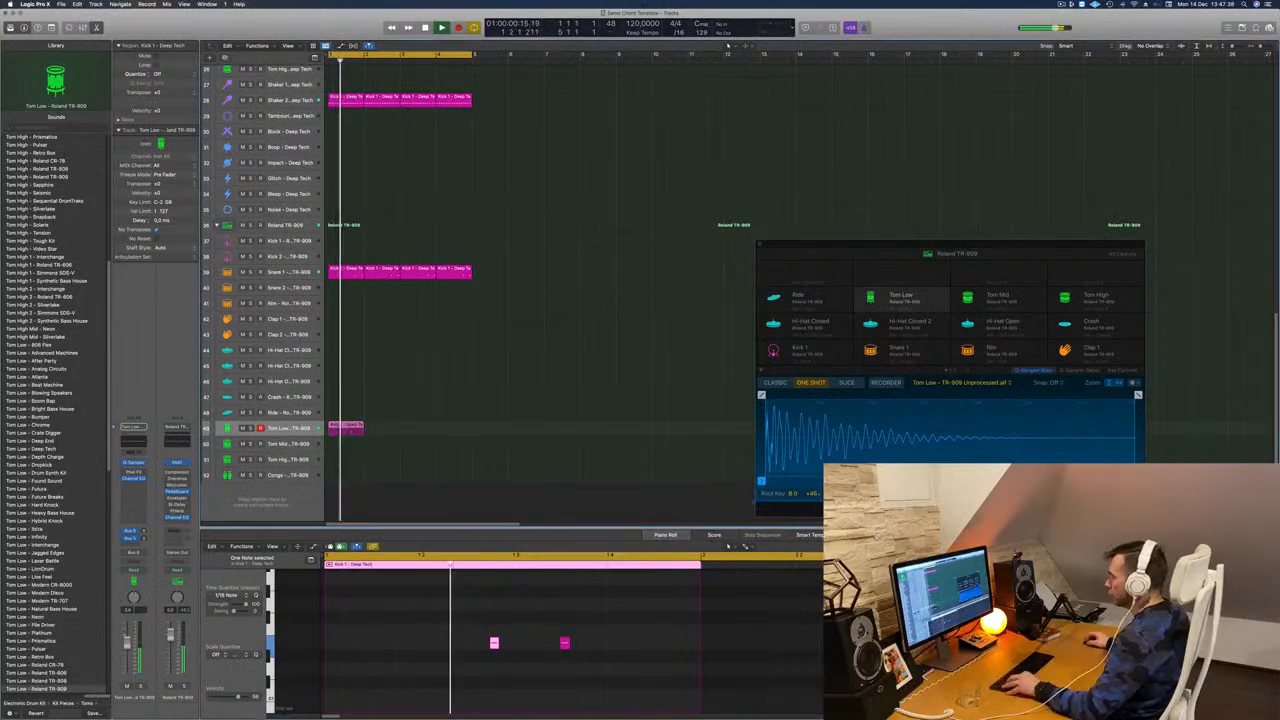
# Step: Duplicate the TR-909 Tom Low region to fill bars 1 to 4 and replay the loop
pyautogui.moveTo(345, 427); pyautogui.dragTo(427, 433)
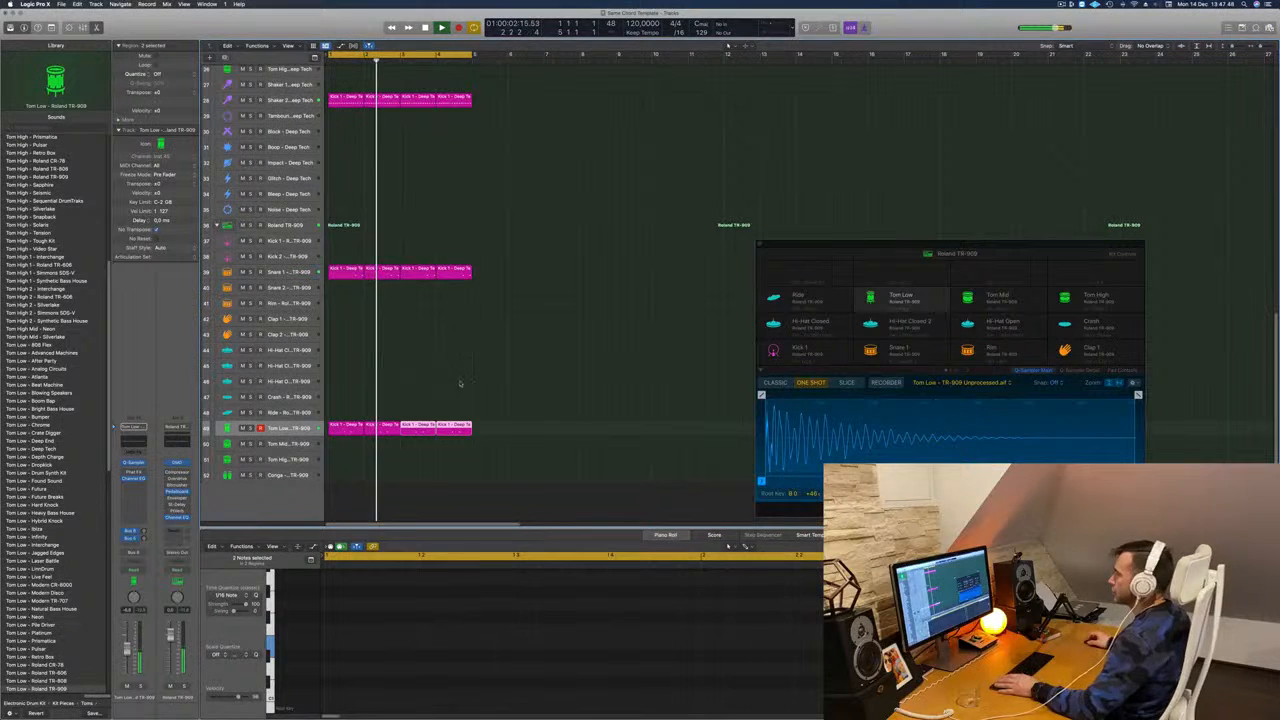
pyautogui.click(490, 382)
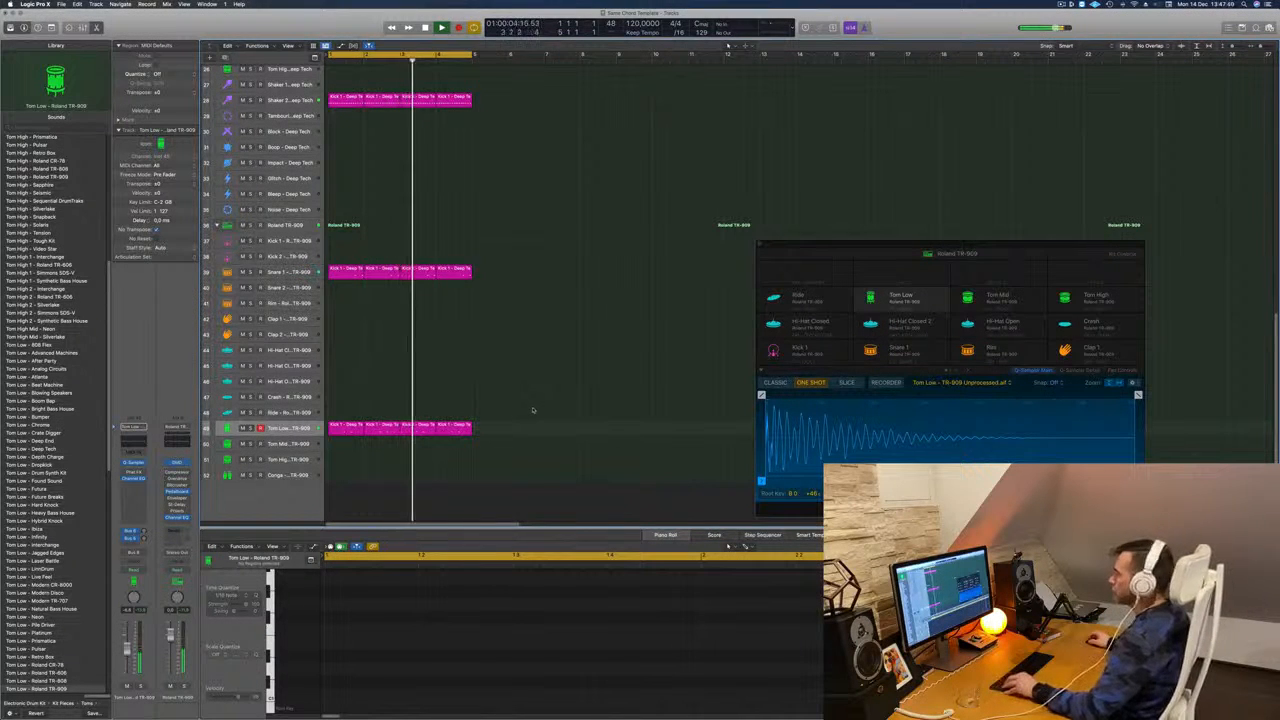
pyautogui.press('space')
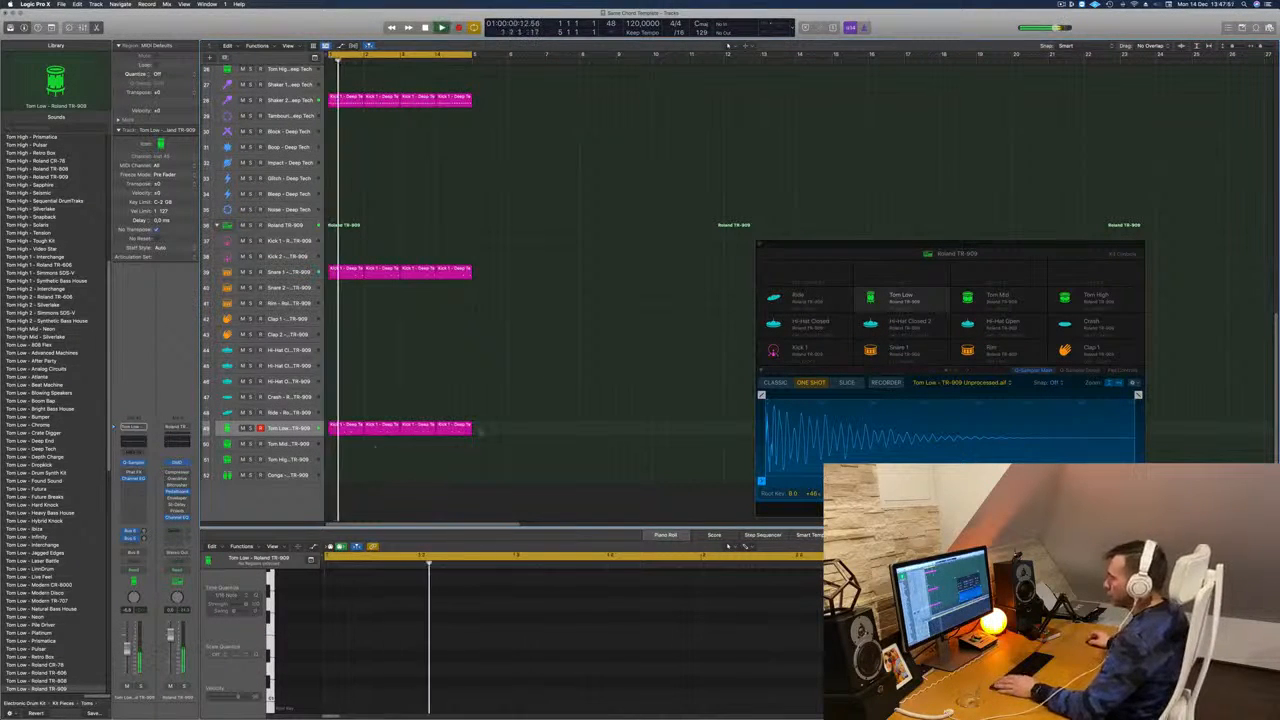
# Step: Copy the bar 1 Tom Low region onto the TR-909 Tom Mid track and transpose its two notes
pyautogui.moveTo(348, 432); pyautogui.dragTo(350, 444)
pyautogui.moveTo(448, 612); pyautogui.dragTo(634, 662)
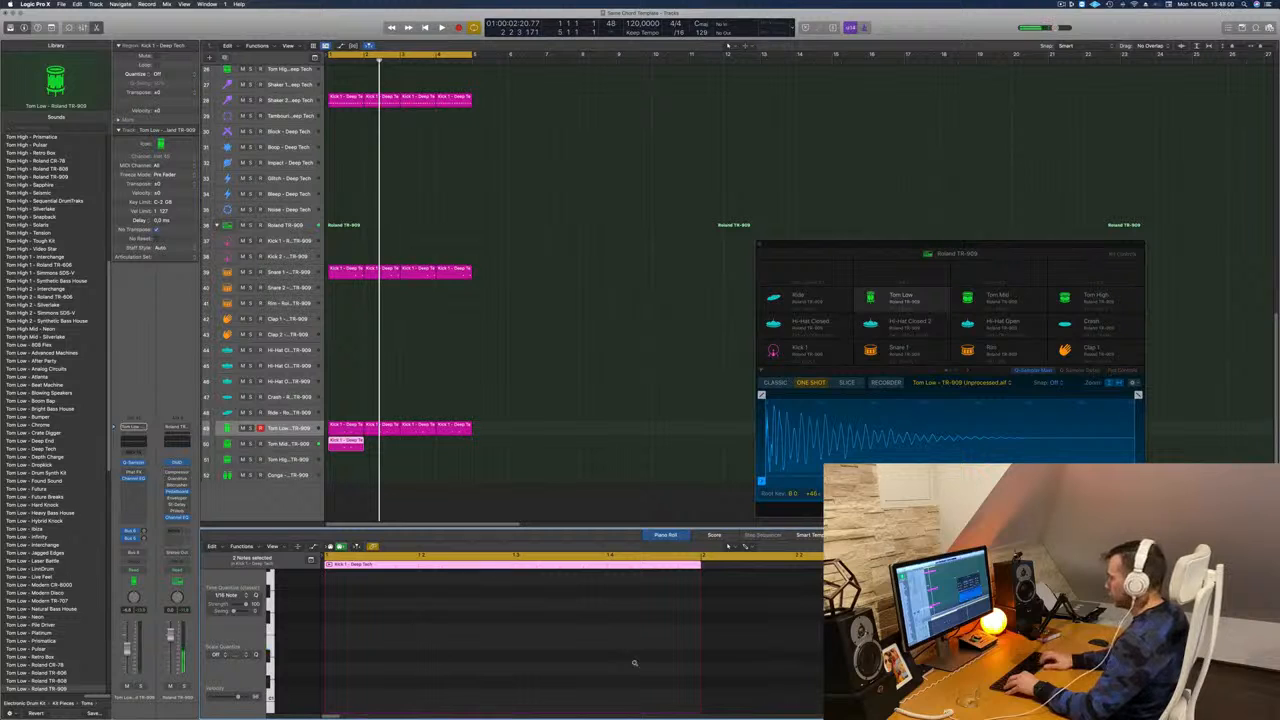
pyautogui.scroll(-5, 530, 657)
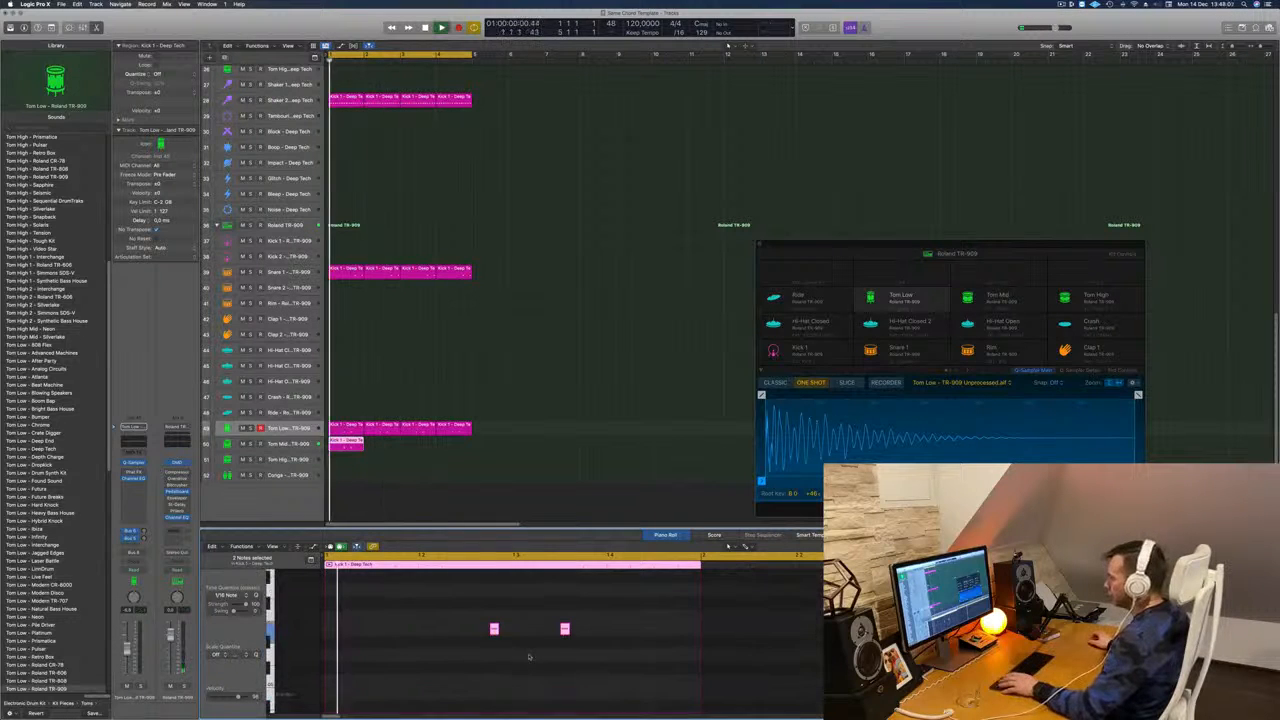
pyautogui.press('space')
pyautogui.scroll(2, 522, 638)
pyautogui.moveTo(458, 612); pyautogui.dragTo(603, 665)
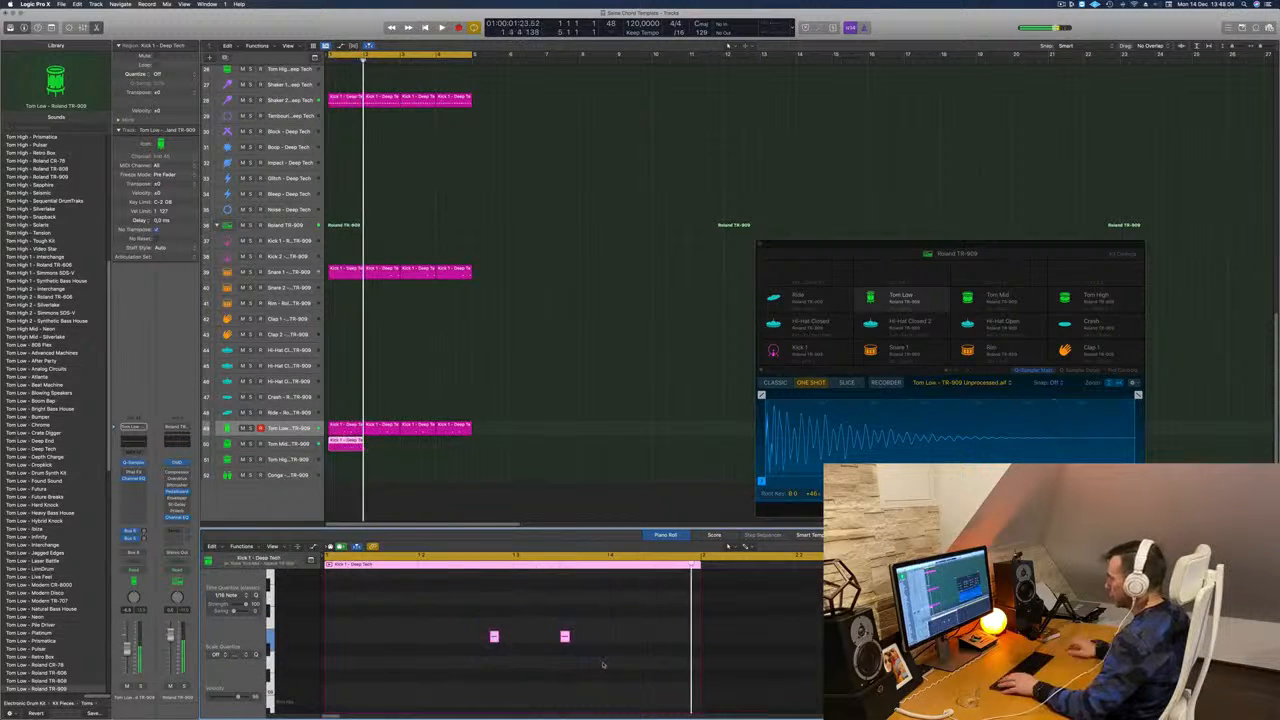
# Step: Move both Tom Mid notes six sixteenths earlier and play the loop
pyautogui.hotkey('alt', 'Left')
pyautogui.hotkey('alt', 'Left')
pyautogui.hotkey('alt', 'Left')
pyautogui.hotkey('alt', 'Left')
pyautogui.hotkey('alt', 'Left')
pyautogui.hotkey('alt', 'Left')
pyautogui.press('space')
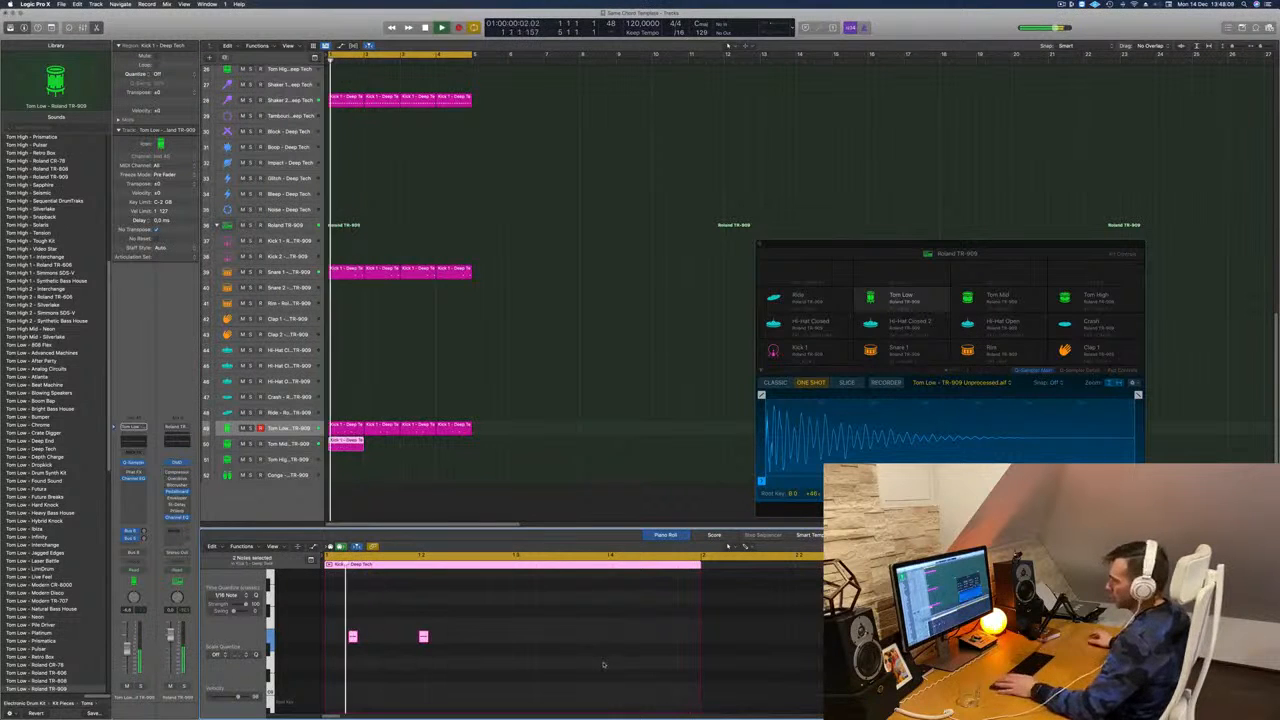
# Step: Select the TR-909 Tom Mid track and raise its volume slightly while replaying the loop
pyautogui.click(294, 442)
pyautogui.press('space')
pyautogui.press('space')
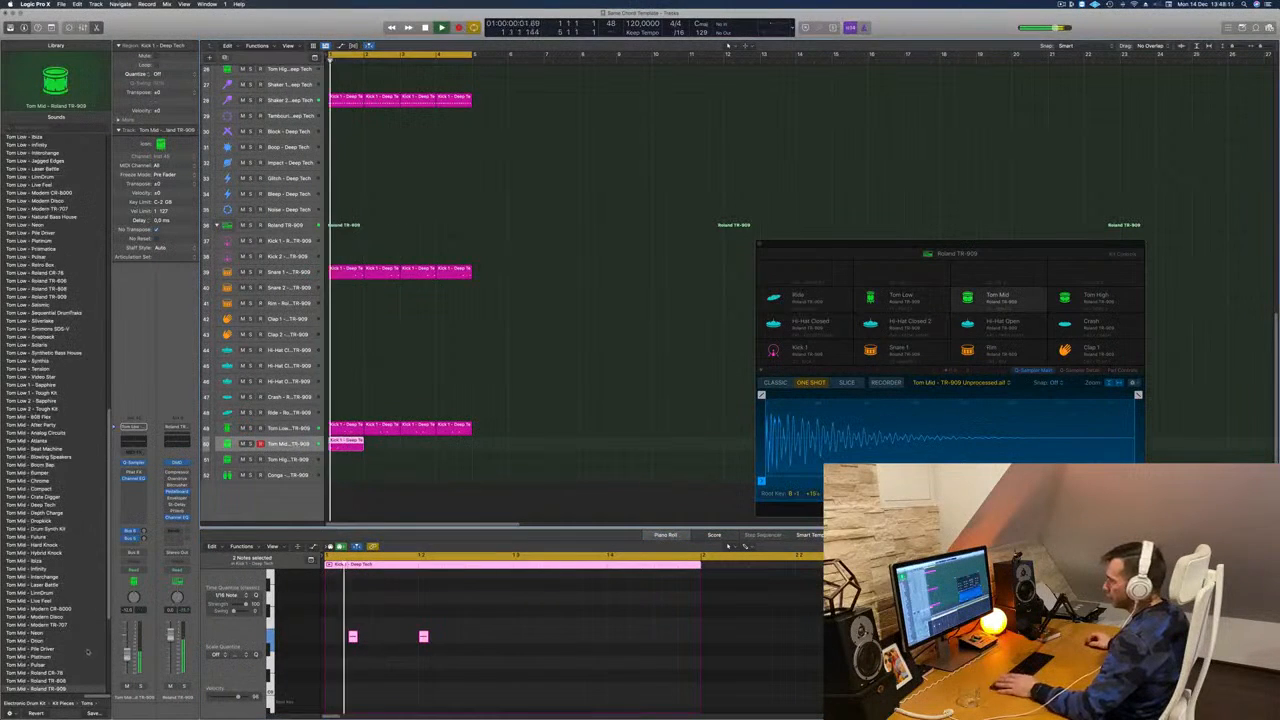
pyautogui.press('space')
pyautogui.press('space')
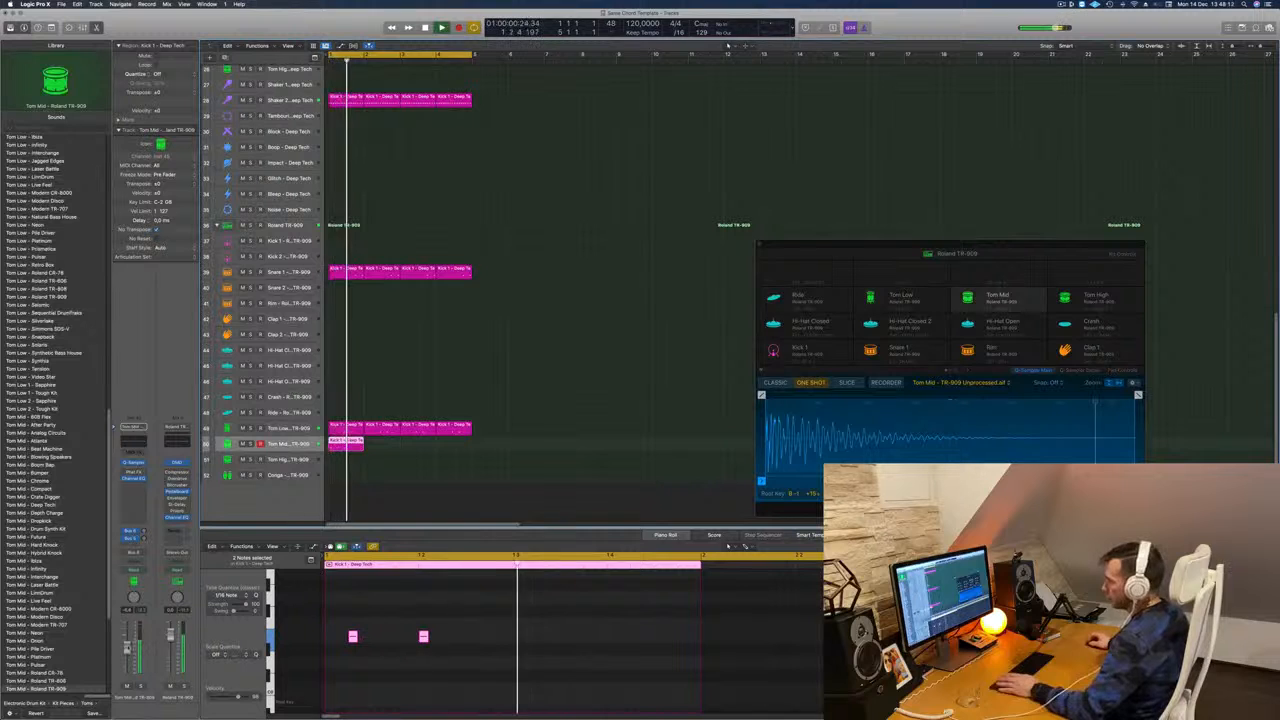
pyautogui.press('space')
pyautogui.press('space')
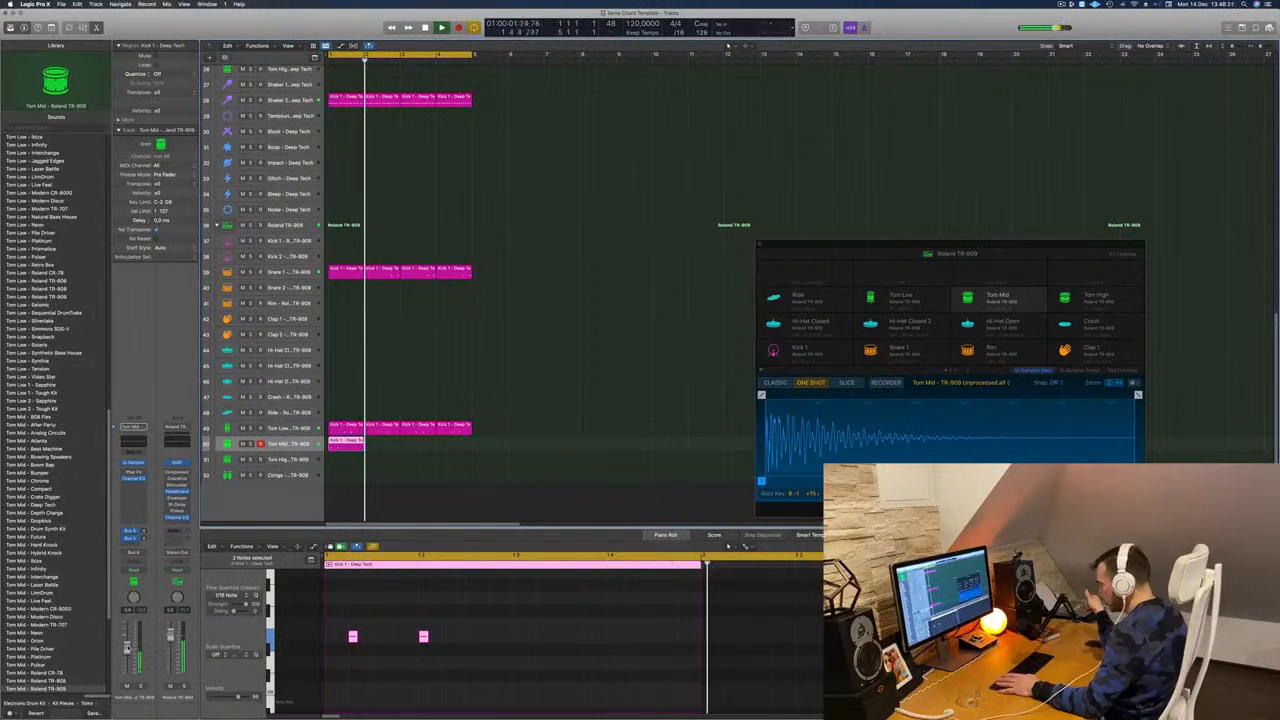
pyautogui.press('space')
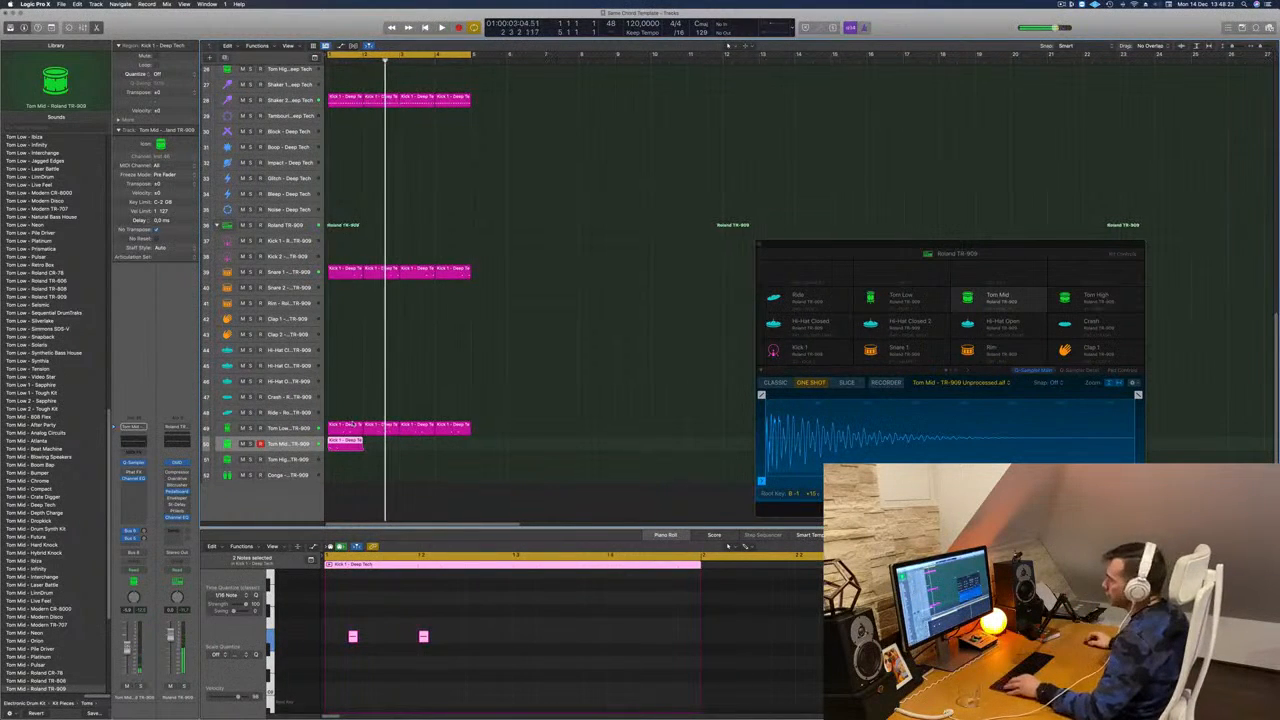
# Step: Duplicate the TR-909 Tom Mid region to fill bars 1 to 4 and play the loop
pyautogui.moveTo(350, 442); pyautogui.dragTo(406, 448)
pyautogui.hscroll(-2, 406, 469)
pyautogui.scroll(1, 408, 471)
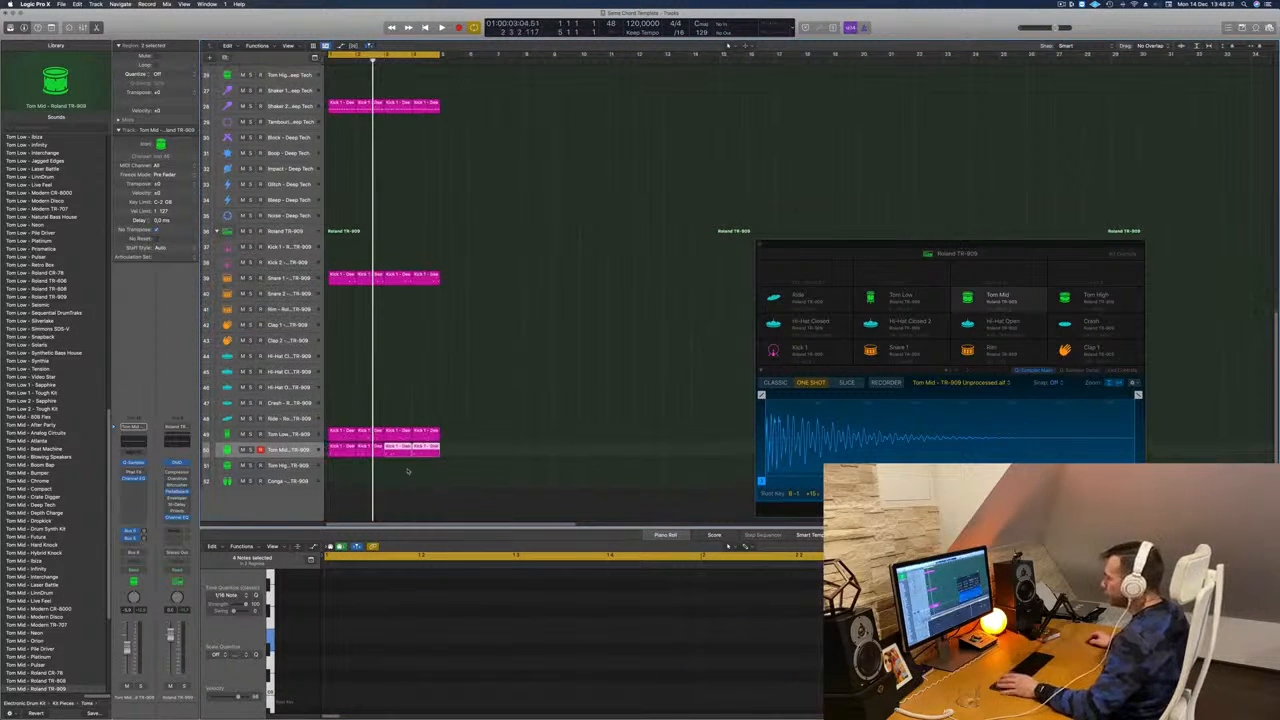
pyautogui.click(534, 428)
pyautogui.press('space')
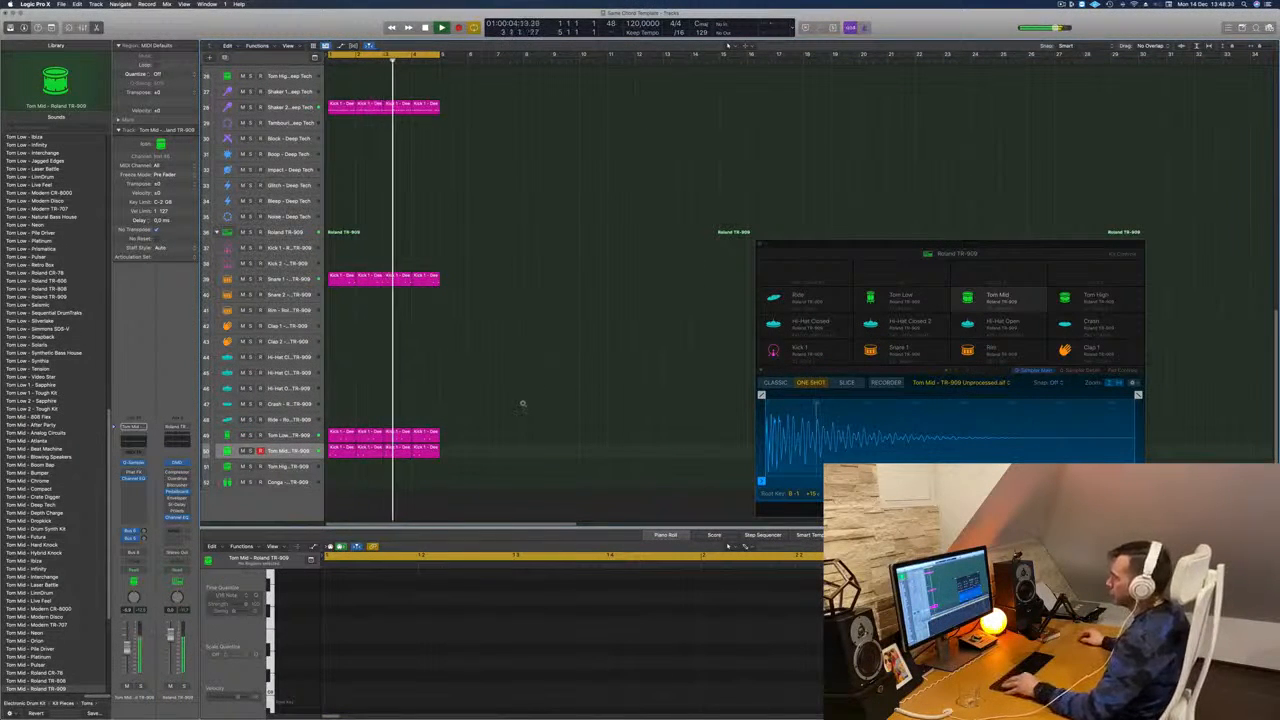
# Step: Play the loop from the start and review the chord, bass and drum tracks together
pyautogui.press('super+Up')
pyautogui.press('super+Up')
pyautogui.press('super+Up')
pyautogui.press('super+Up')
pyautogui.press('super+Up')
pyautogui.press('super+Up')
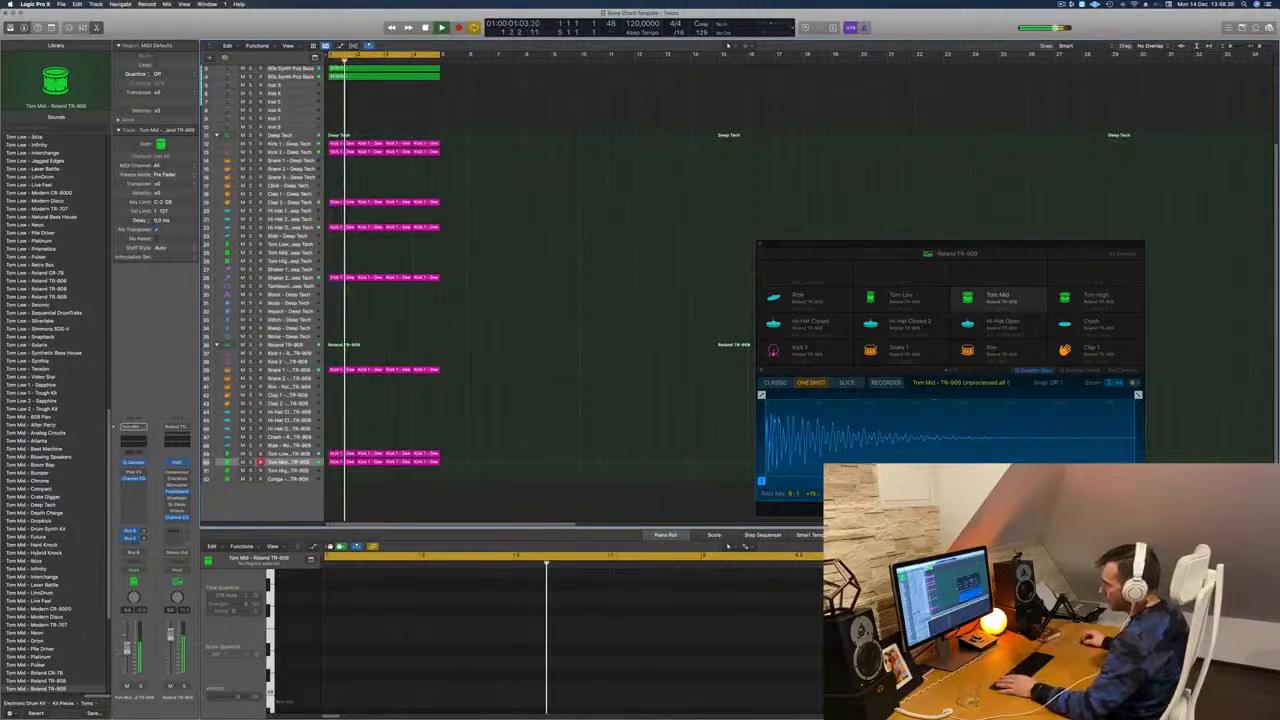
pyautogui.press('Up')
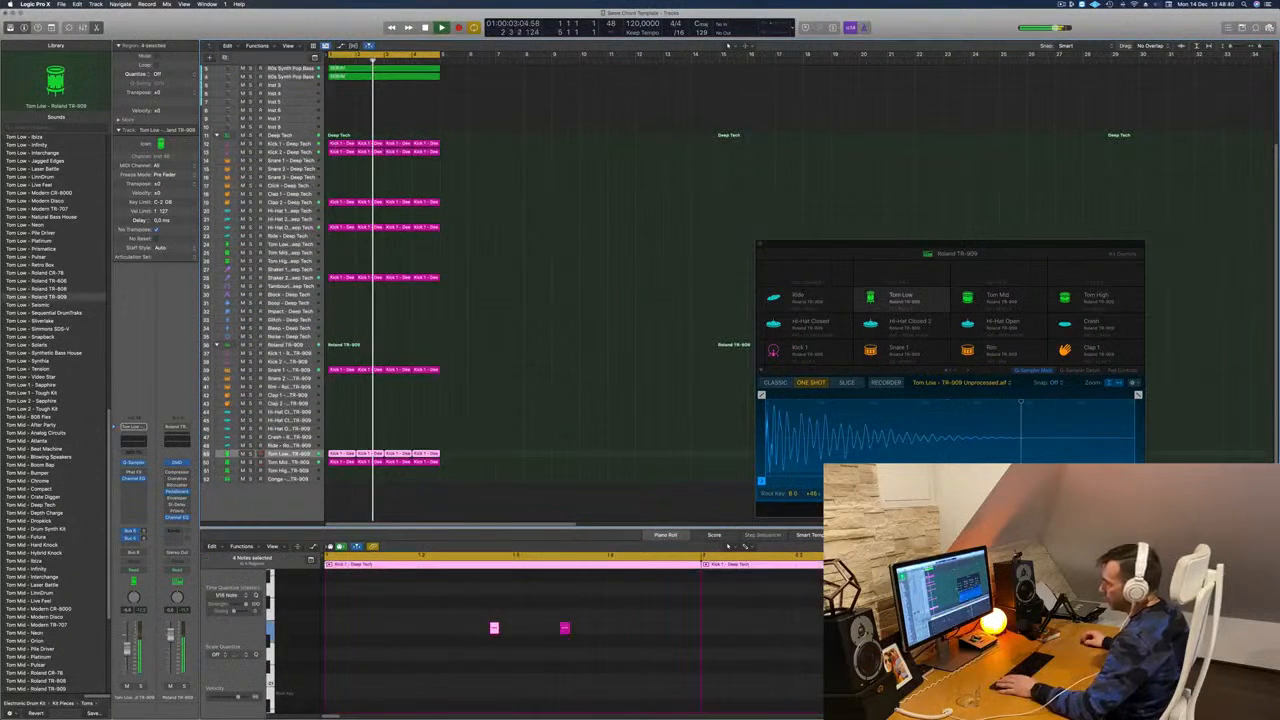
pyautogui.scroll(6, 497, 383)
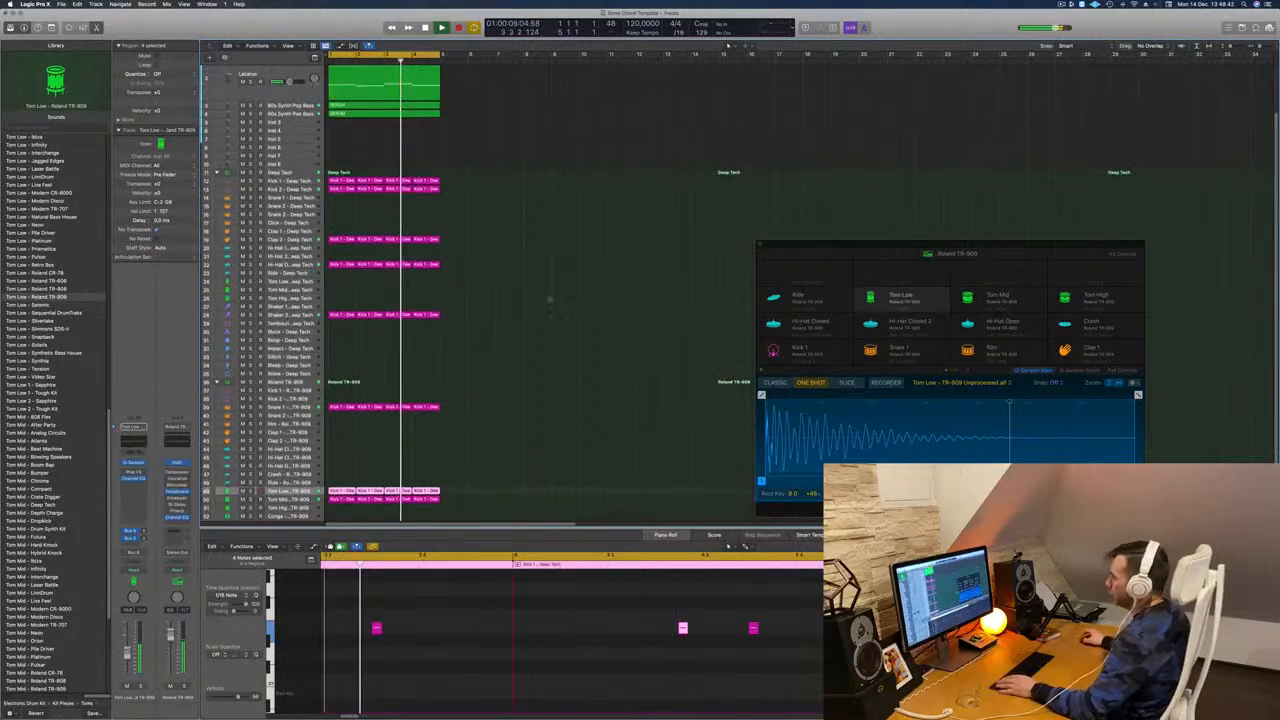
pyautogui.press('space')
pyautogui.press('Return')
pyautogui.press('space')
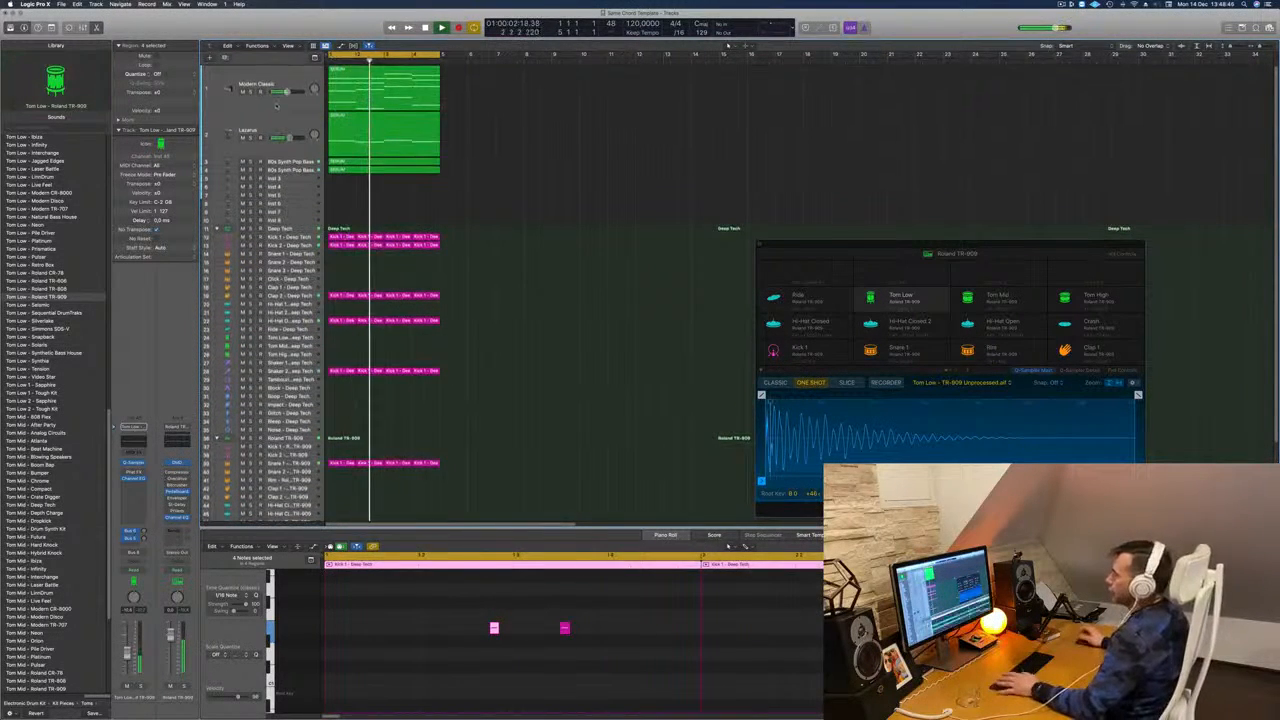
# Step: Add a Channel EQ to the Modern Classic track with a 24 dB/Oct high-cut at 720 Hz, and raise the track's volume
pyautogui.click(272, 85)
pyautogui.press('Return')
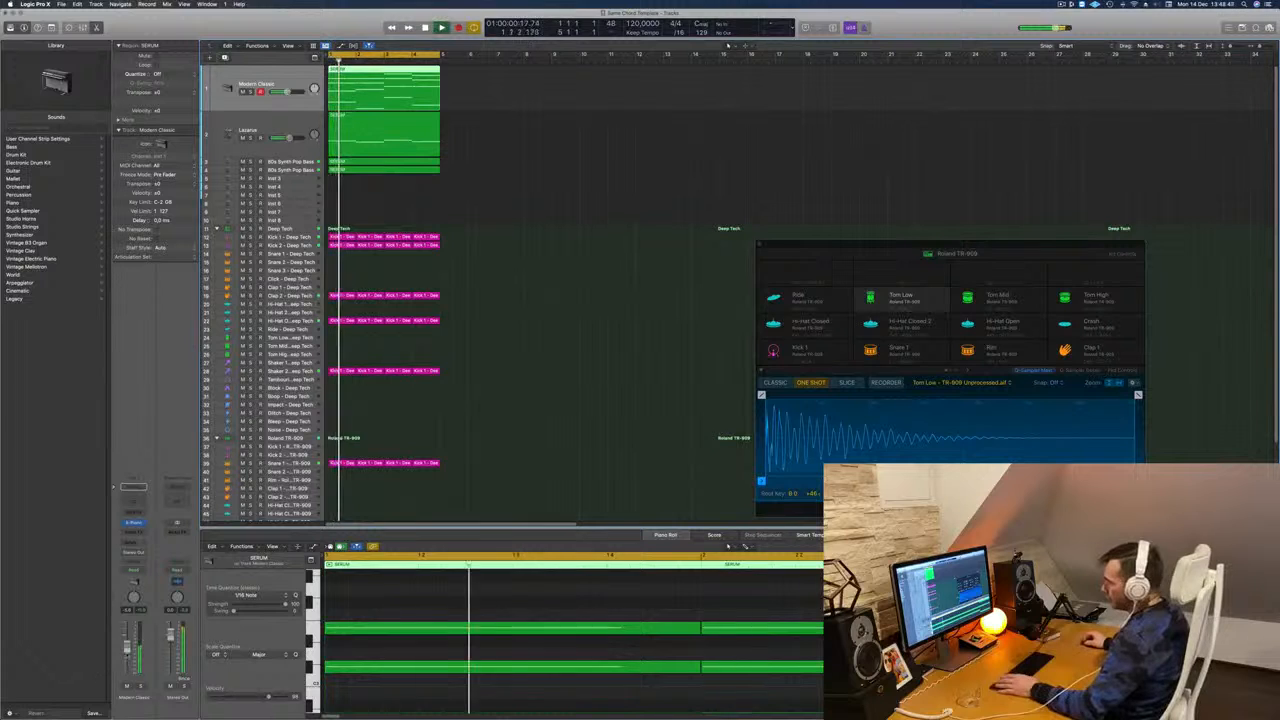
pyautogui.press('Return')
pyautogui.click(133, 501)
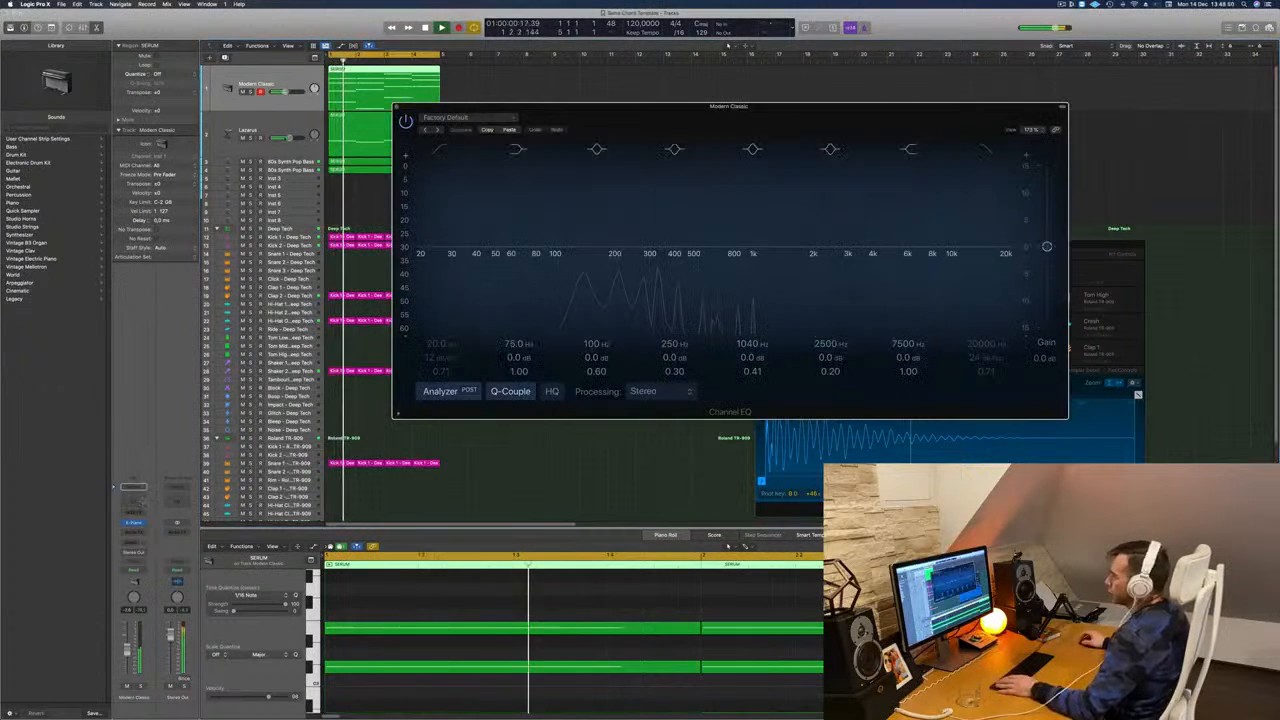
pyautogui.click(985, 149)
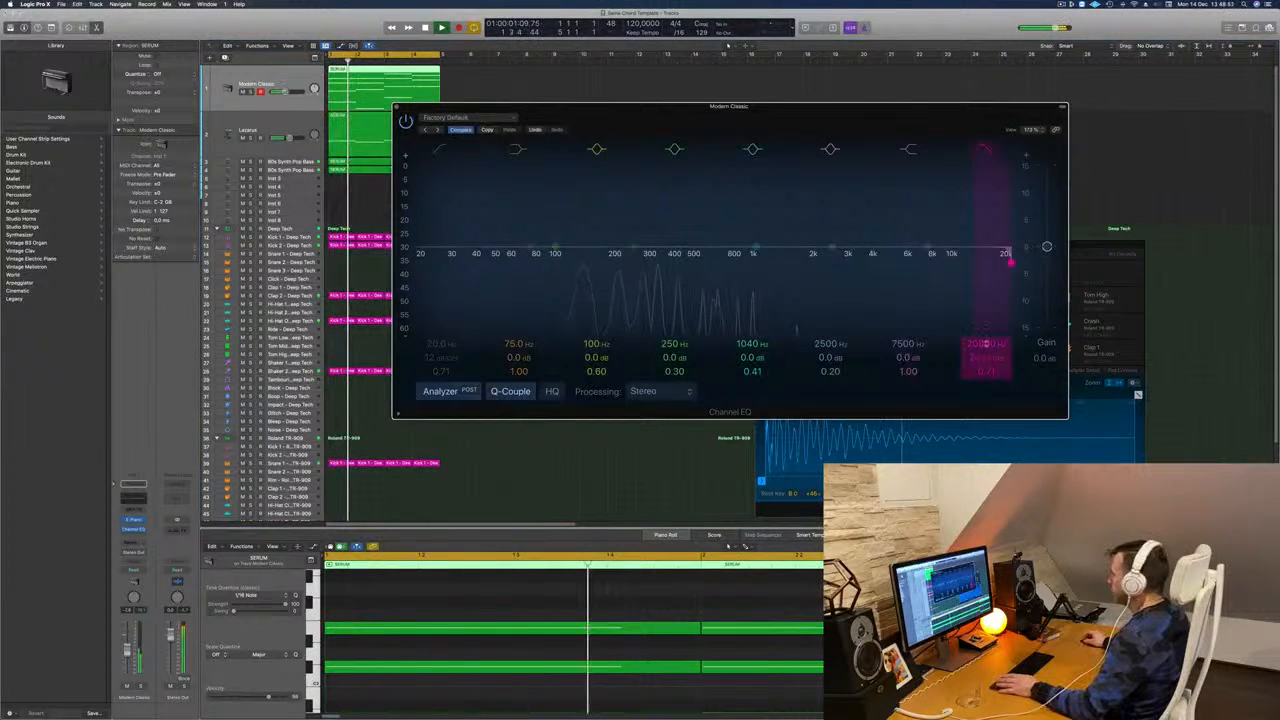
pyautogui.moveTo(1010, 262); pyautogui.dragTo(715, 263)
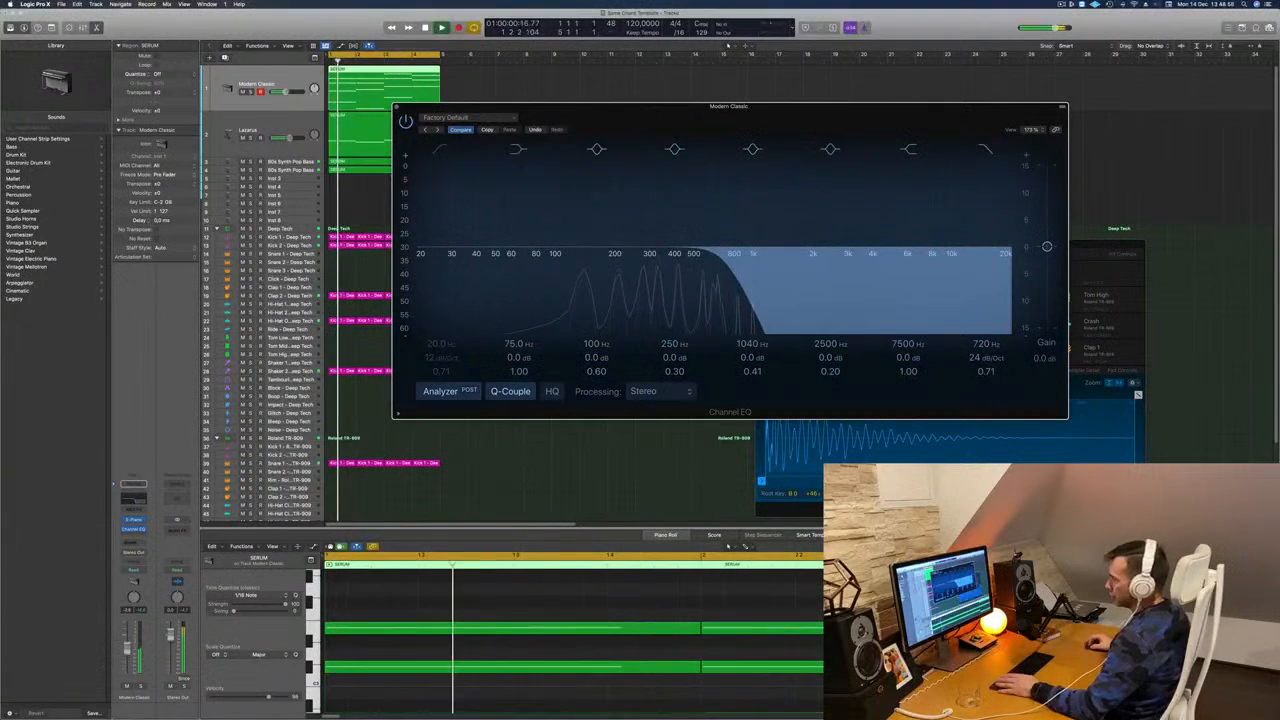
pyautogui.moveTo(127, 648); pyautogui.dragTo(127, 643)
pyautogui.press('Return')
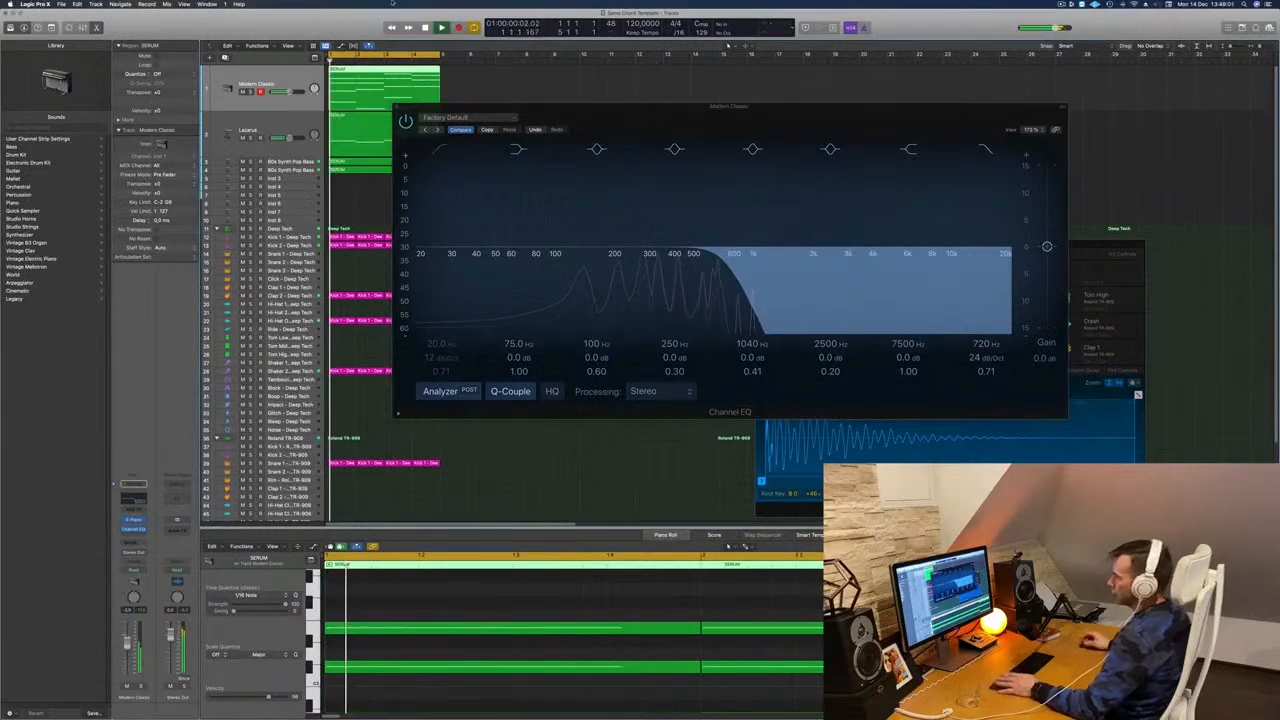
# Step: Open the Alchemy synth on the Lazarus bass track and lower its filter cutoff
pyautogui.moveTo(608, 133); pyautogui.dragTo(843, 122)
pyautogui.press('Down')
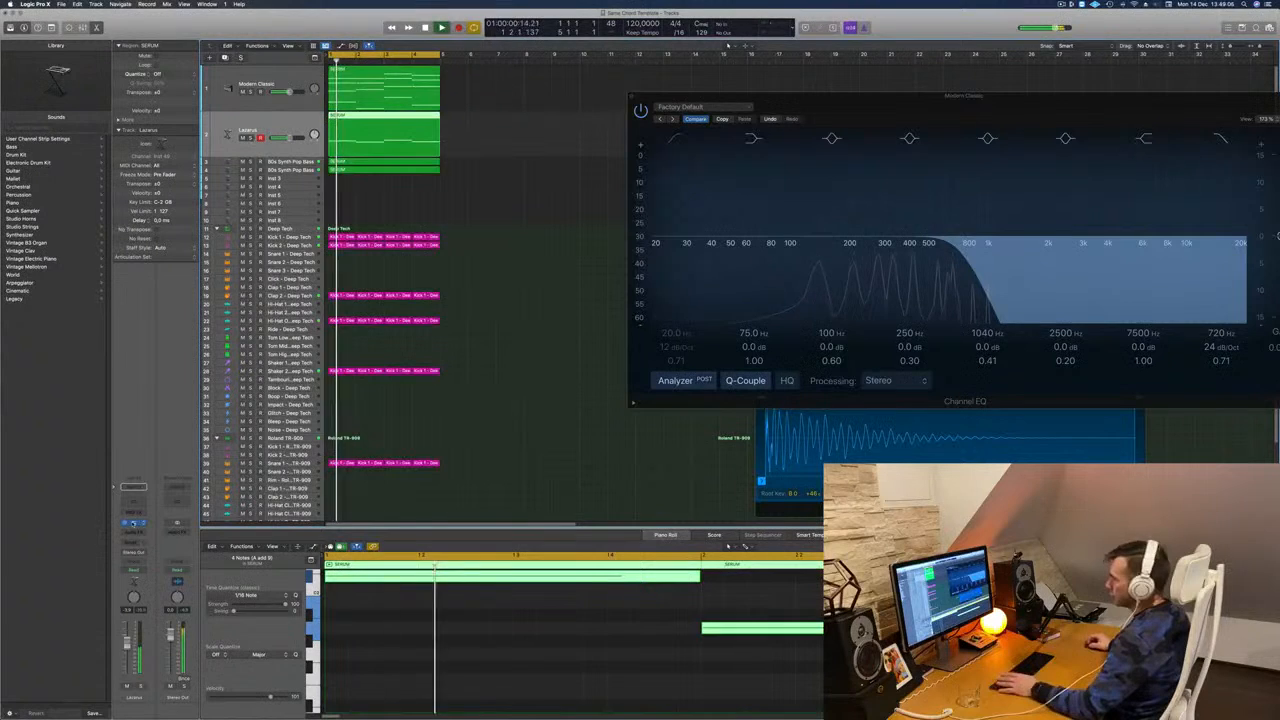
pyautogui.click(134, 523)
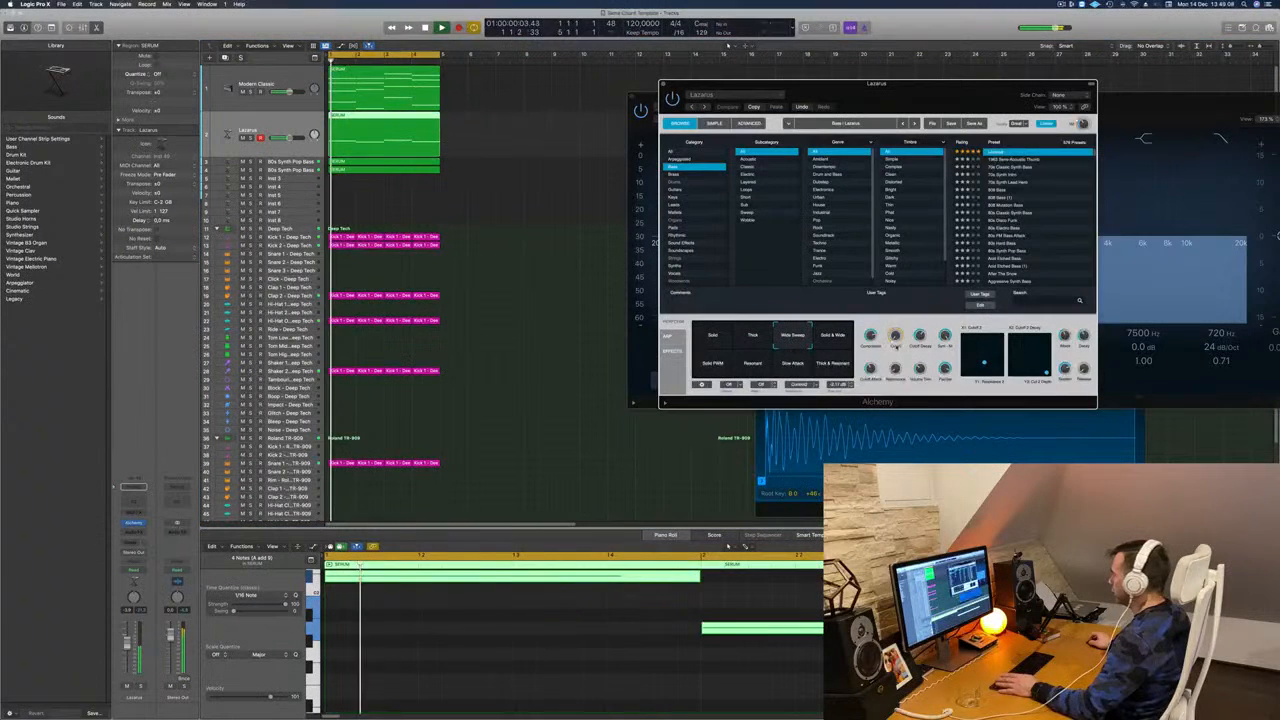
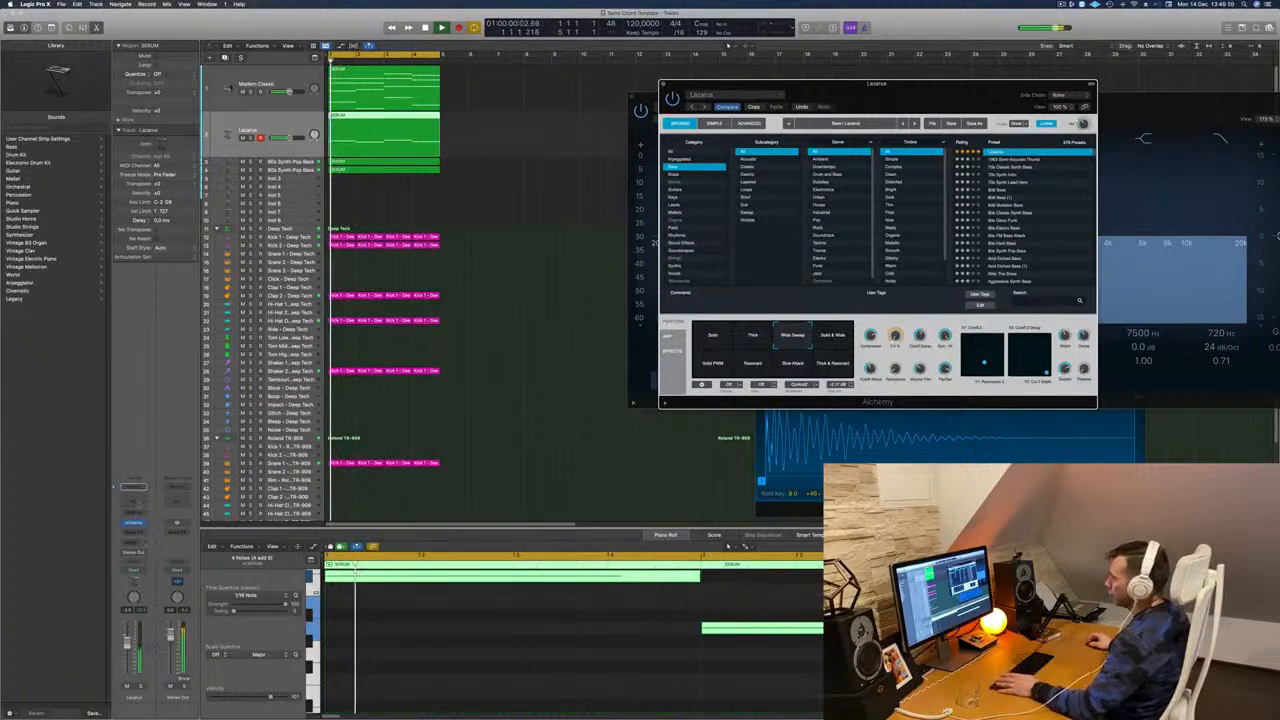
# Step: Add a Channel EQ to the Lazarus track with a 24 dB/Oct high-cut at 167 Hz, and check the track briefly in solo
pyautogui.click(134, 497)
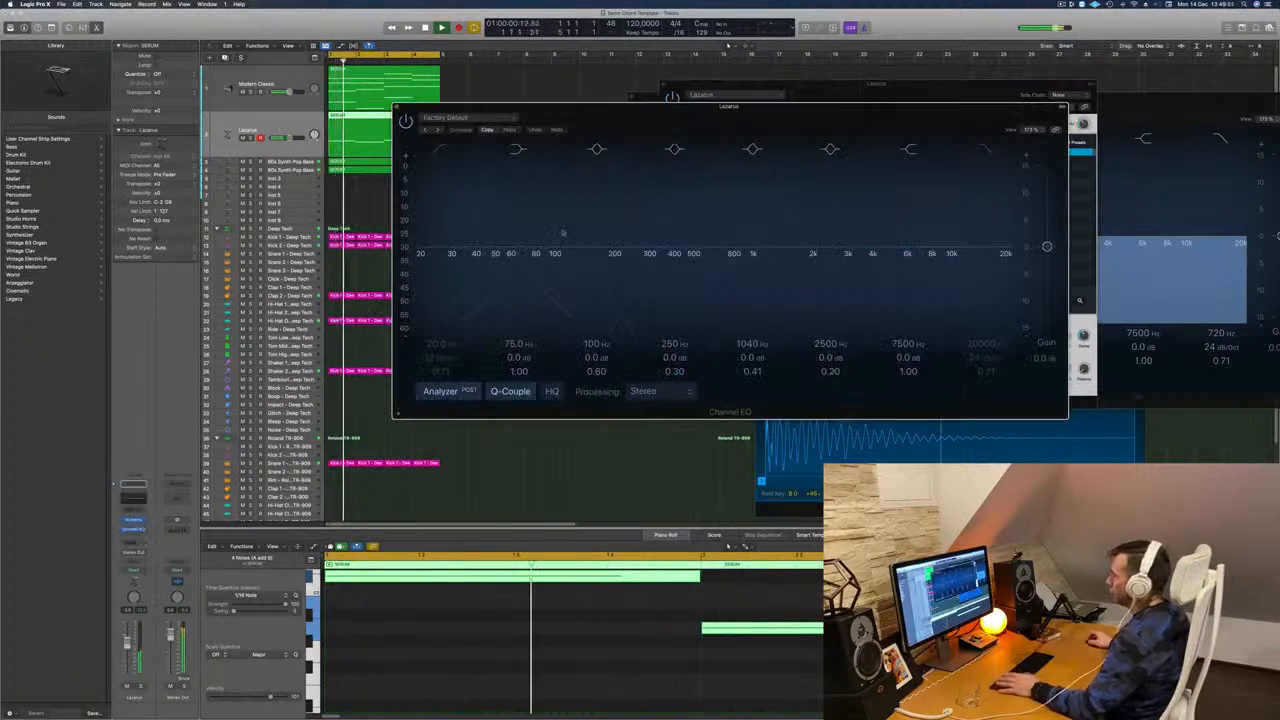
pyautogui.click(987, 149)
pyautogui.moveTo(1008, 258); pyautogui.dragTo(600, 255)
pyautogui.moveTo(762, 121); pyautogui.dragTo(860, 119)
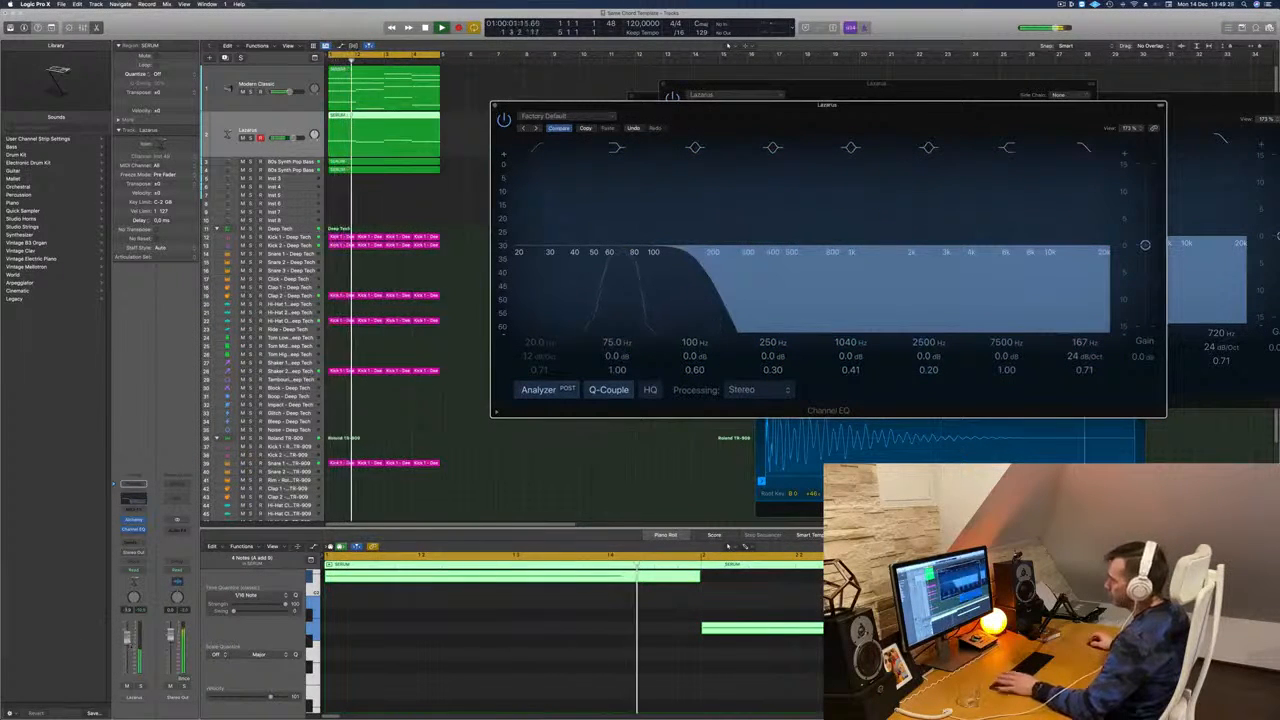
pyautogui.press('s')
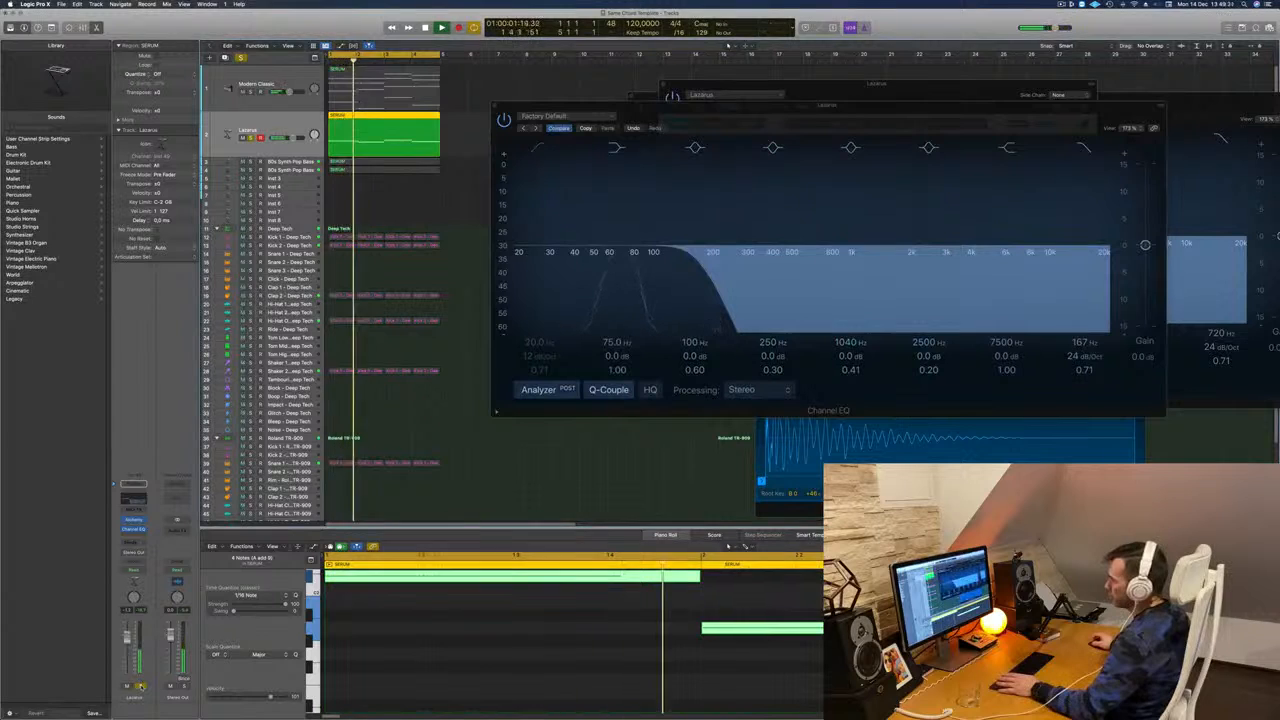
pyautogui.press('s')
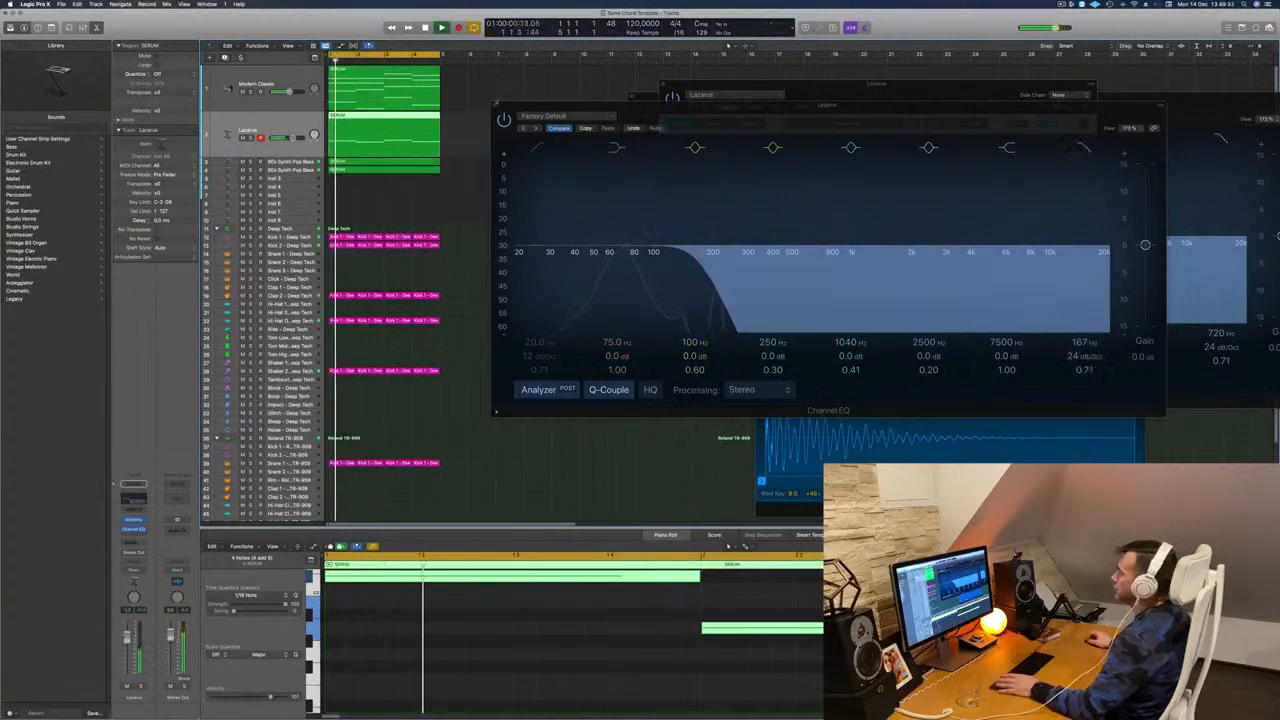
# Step: Close the bass EQ, duplicate the Modern Classic track and copy its chord region onto the new track at the same position
pyautogui.click(494, 107)
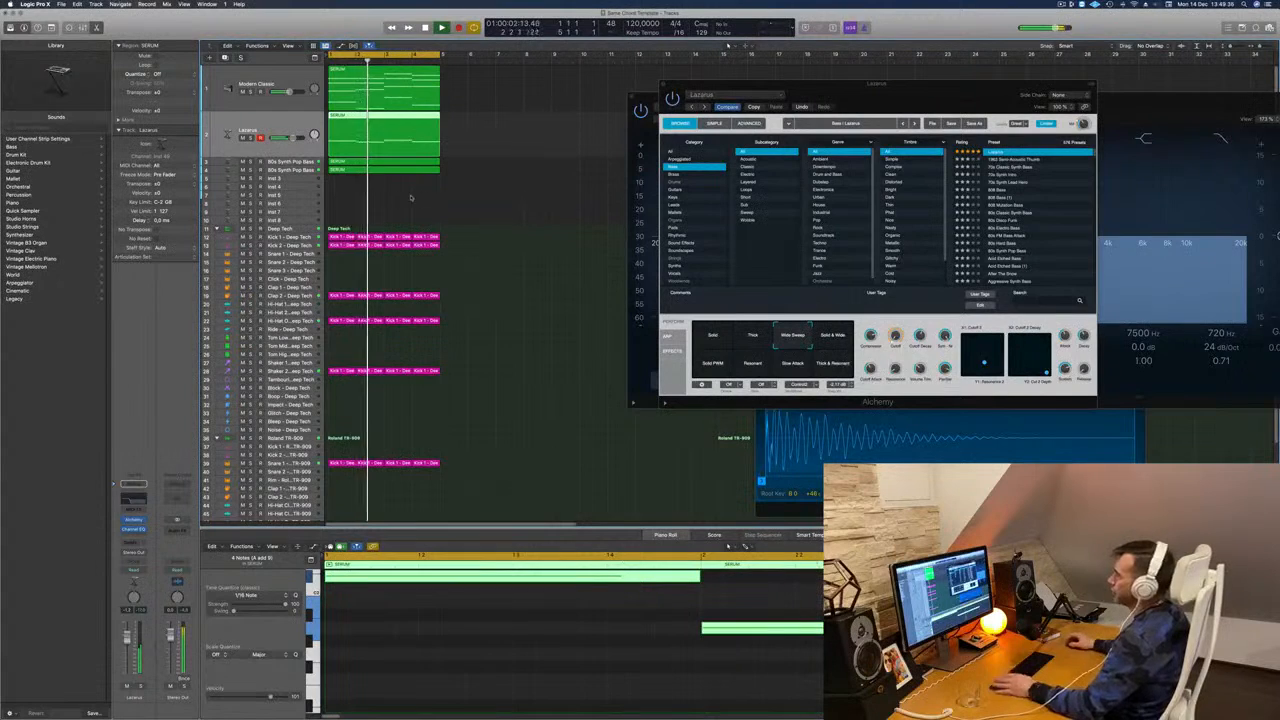
pyautogui.press('Up')
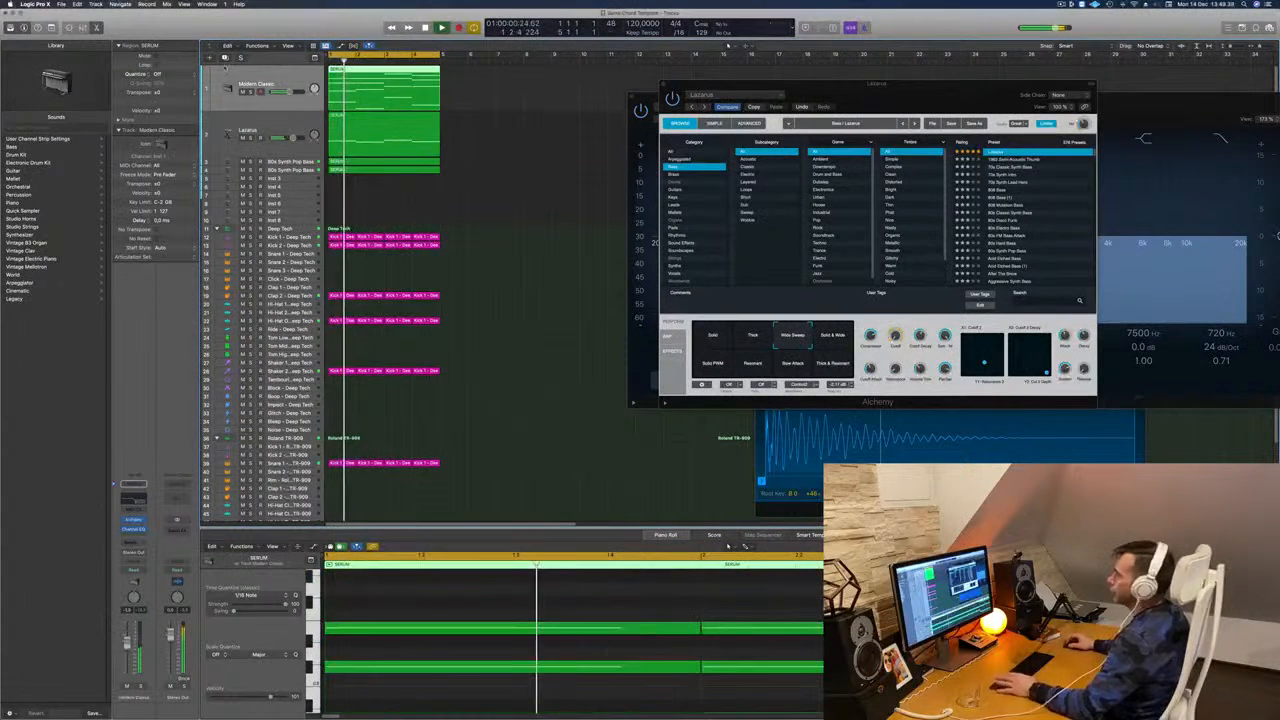
pyautogui.press('super+d')
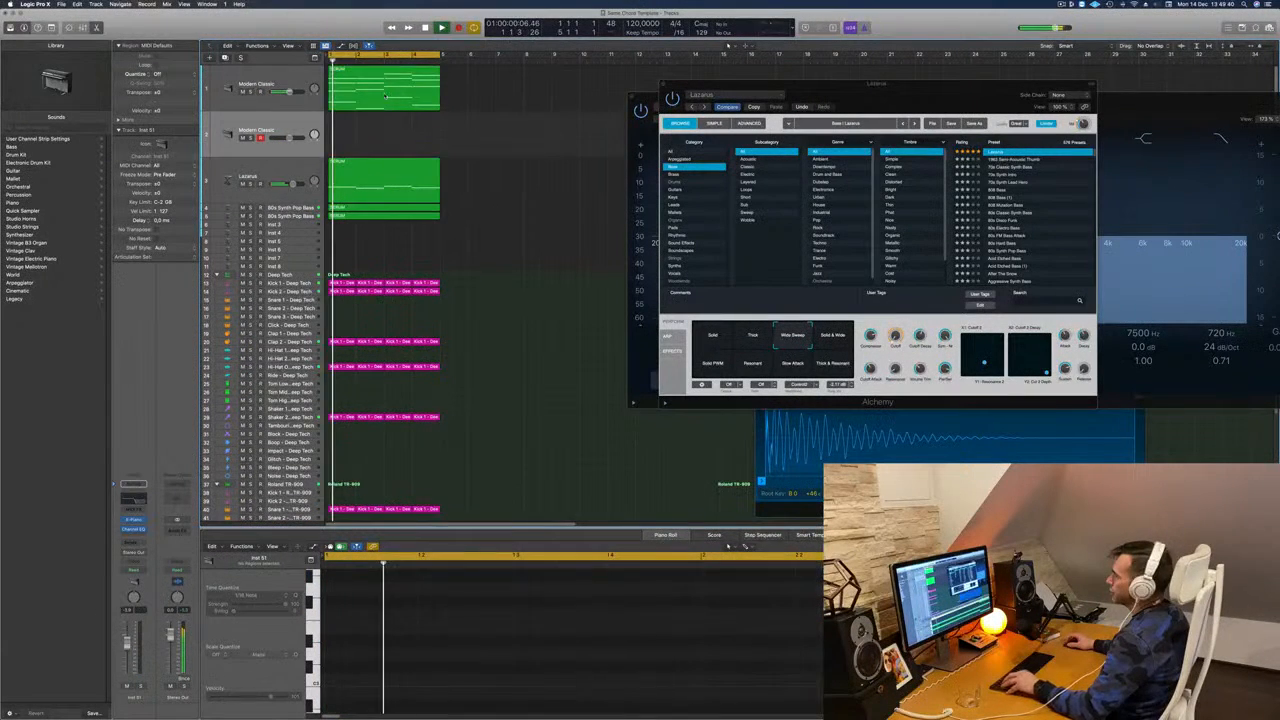
pyautogui.moveTo(385, 96); pyautogui.dragTo(384, 132)
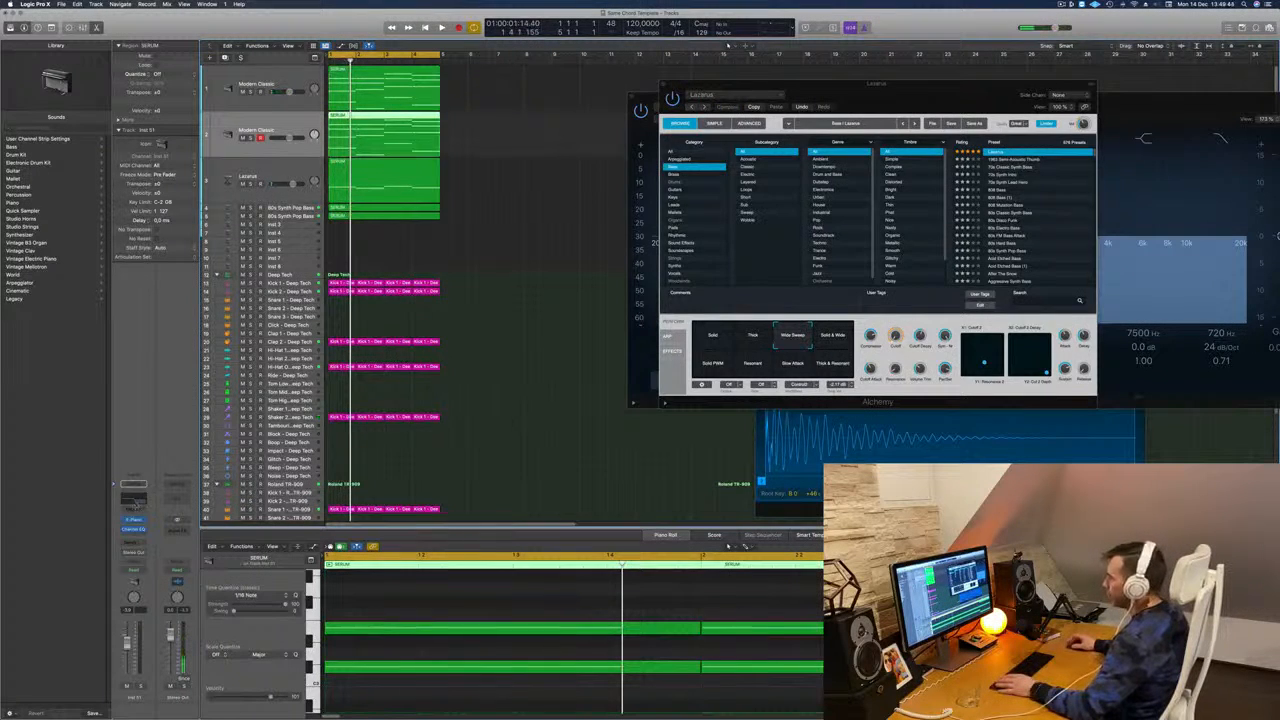
# Step: Open the duplicated Modern Classic track's Channel EQ, turn off its high-cut band and move the EQ window clear of the tracks
pyautogui.click(136, 503)
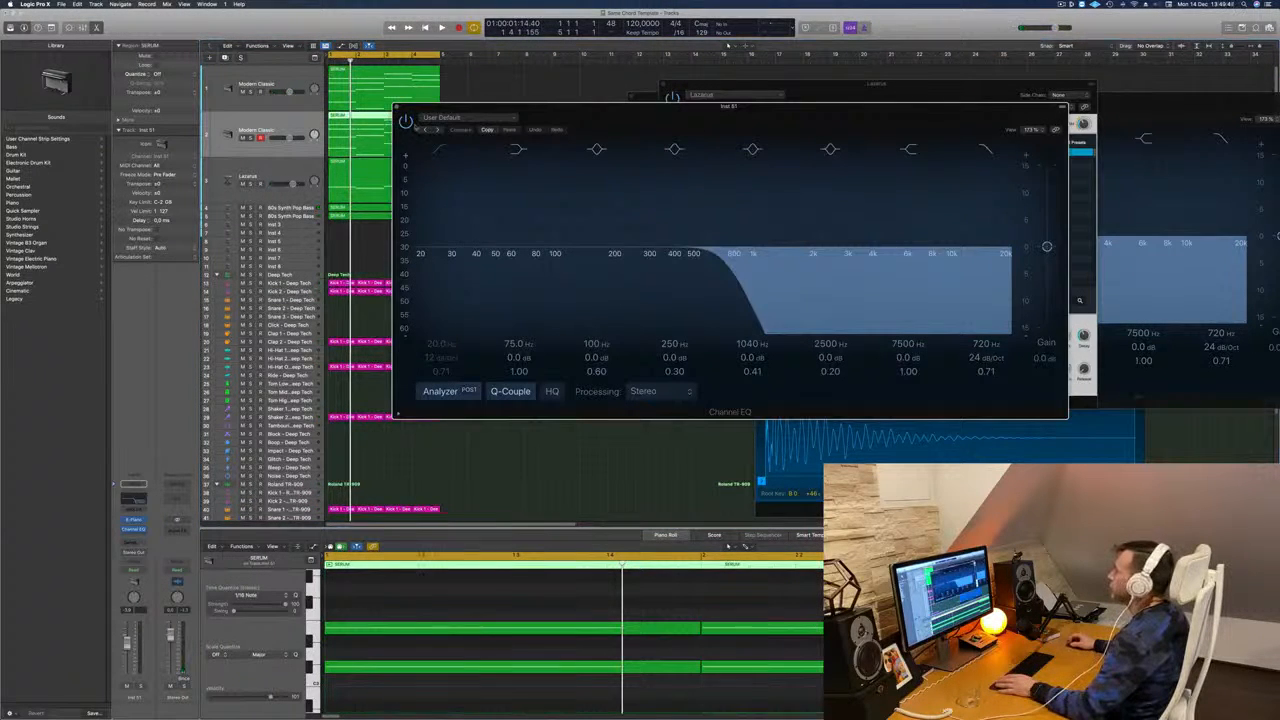
pyautogui.click(986, 149)
pyautogui.moveTo(904, 117); pyautogui.dragTo(1143, 105)
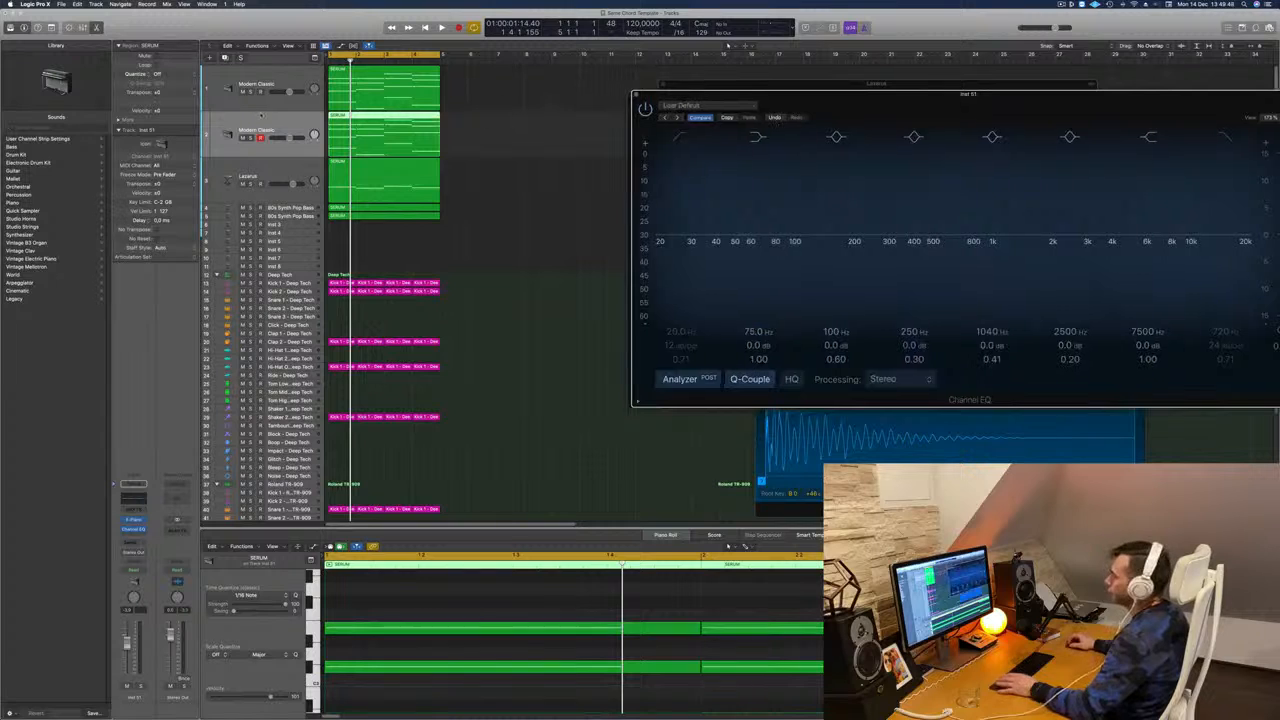
# Step: Play the loop while switching between the two Modern Classic tracks to compare them, and mute the original filtered track
pyautogui.press('space')
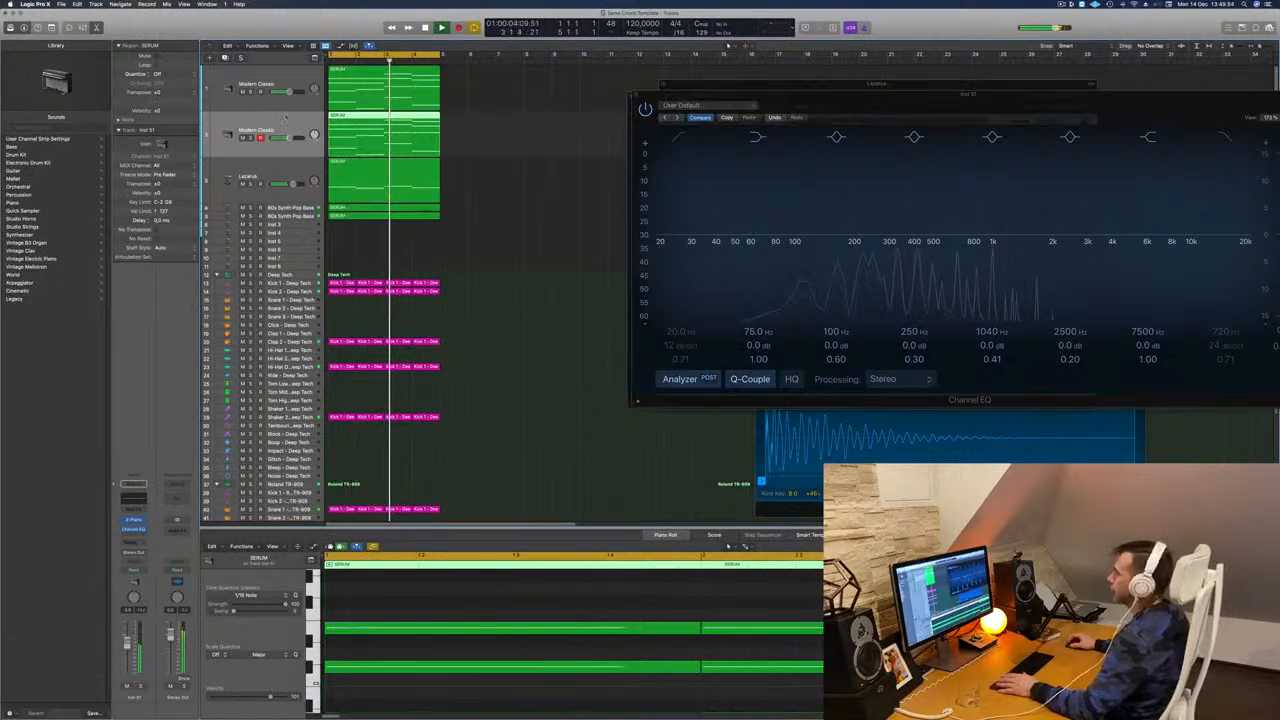
pyautogui.click(282, 104)
pyautogui.press('space')
pyautogui.press('space')
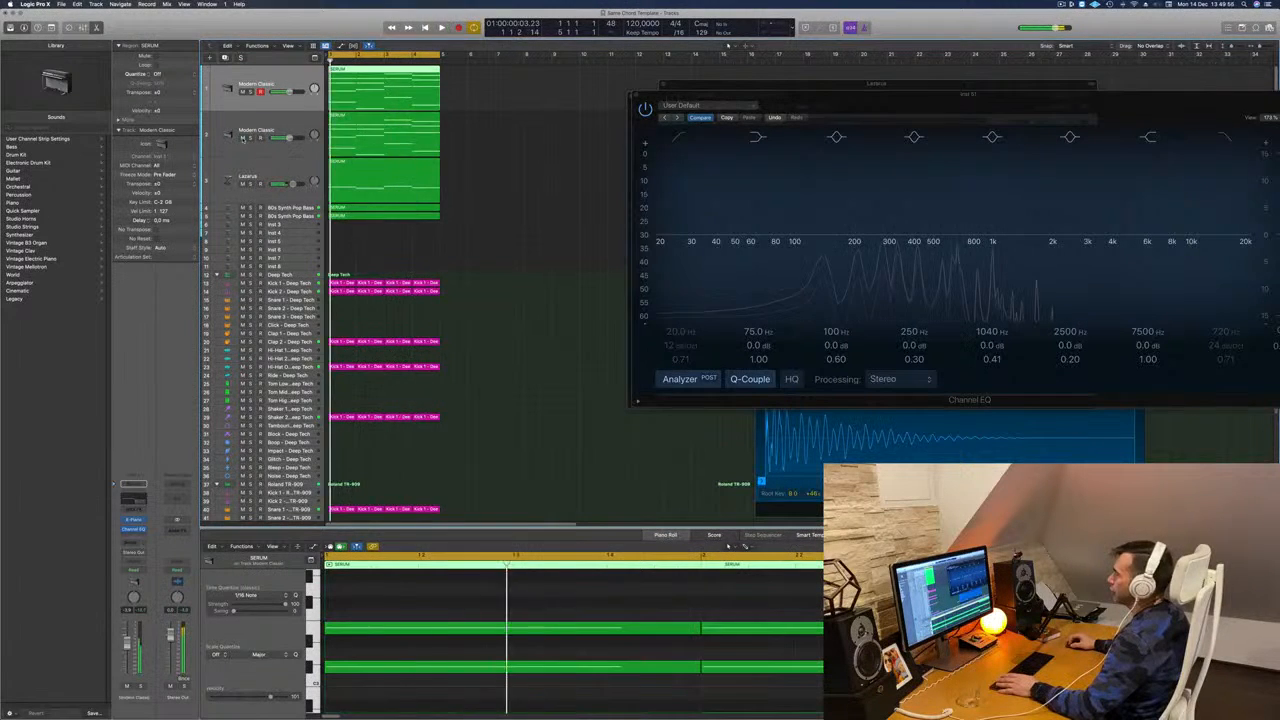
pyautogui.press('space')
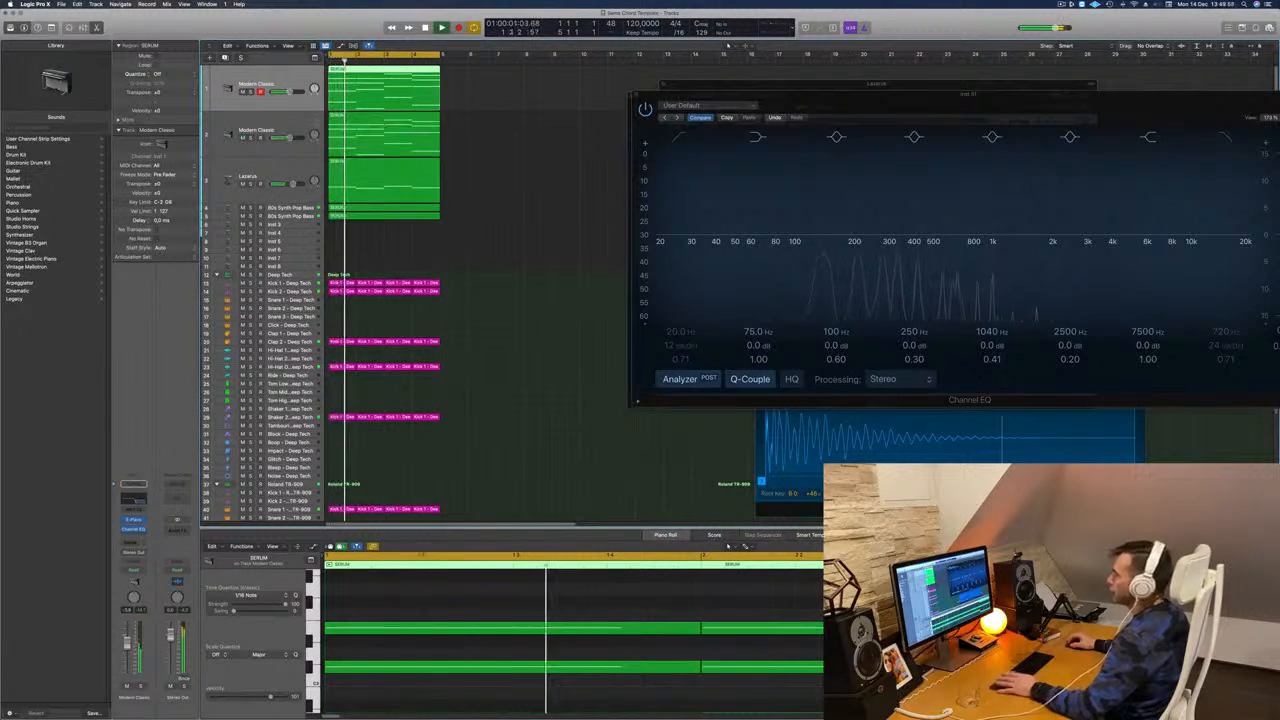
pyautogui.press('space')
pyautogui.click(281, 125)
pyautogui.press('space')
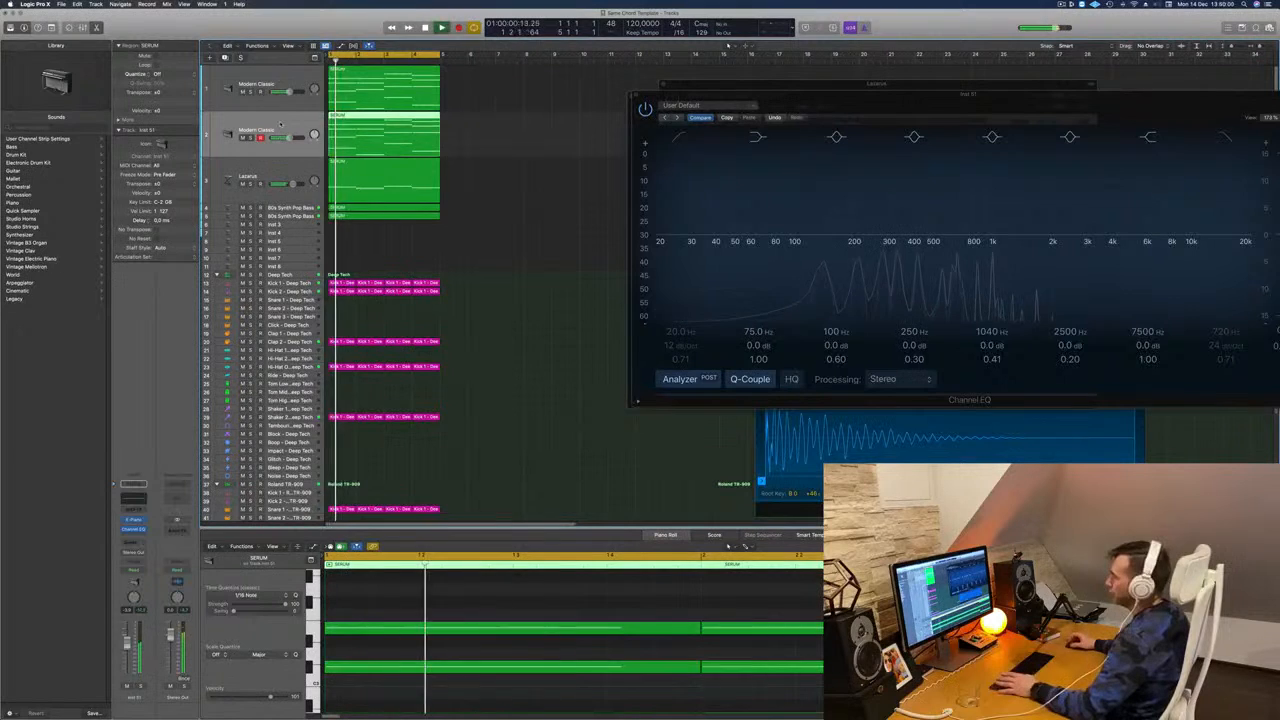
pyautogui.click(242, 91)
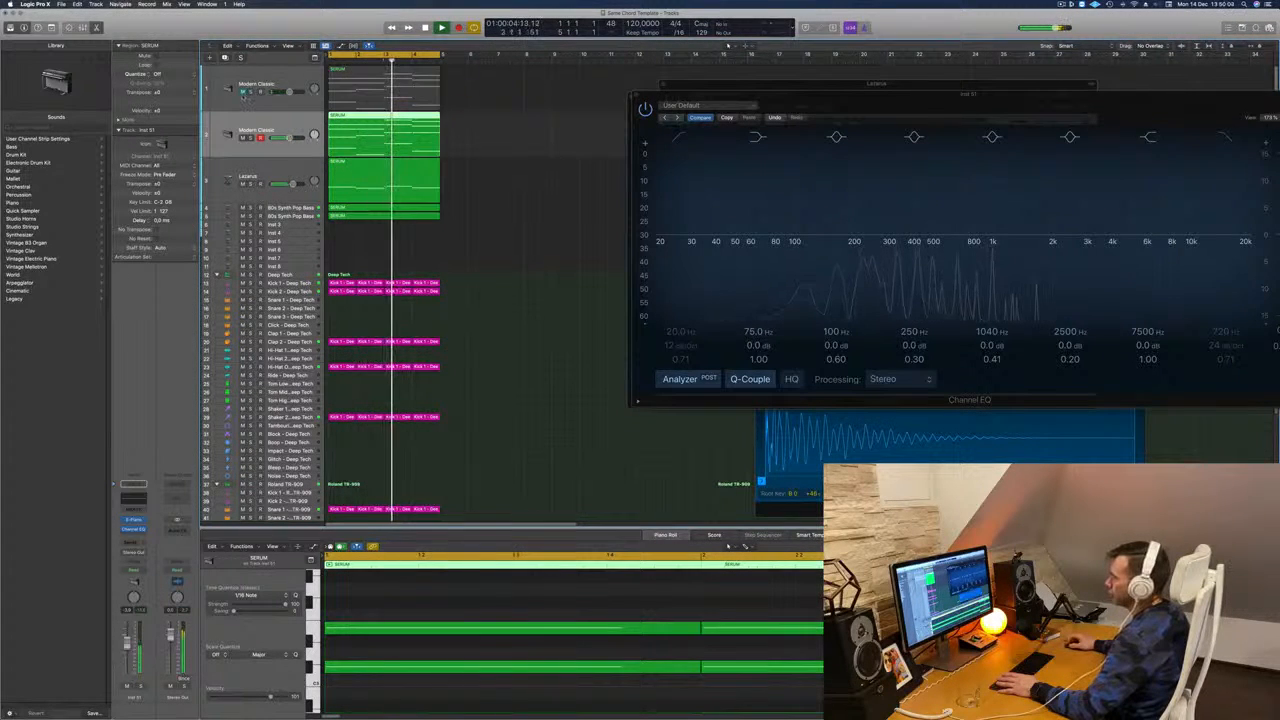
# Step: Compare the two Modern Classic tracks by toggling their mutes during playback, and close the second track's Channel EQ window
pyautogui.click(242, 91)
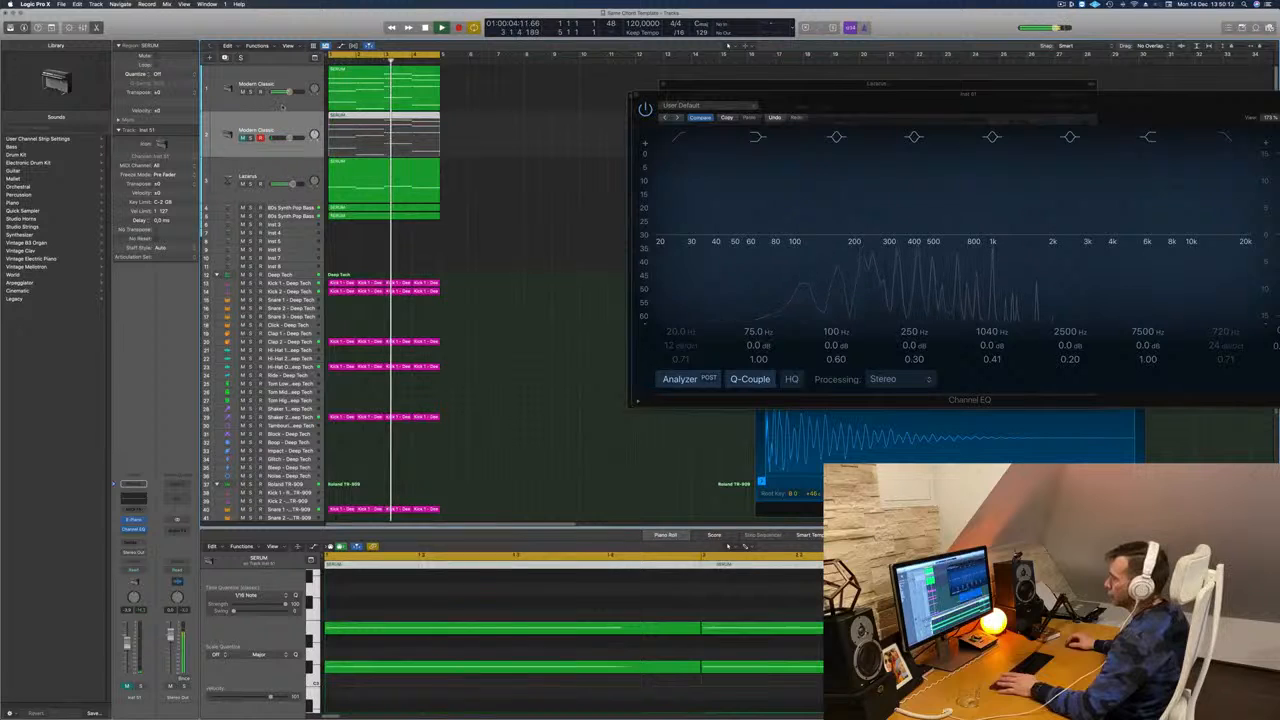
pyautogui.click(265, 107)
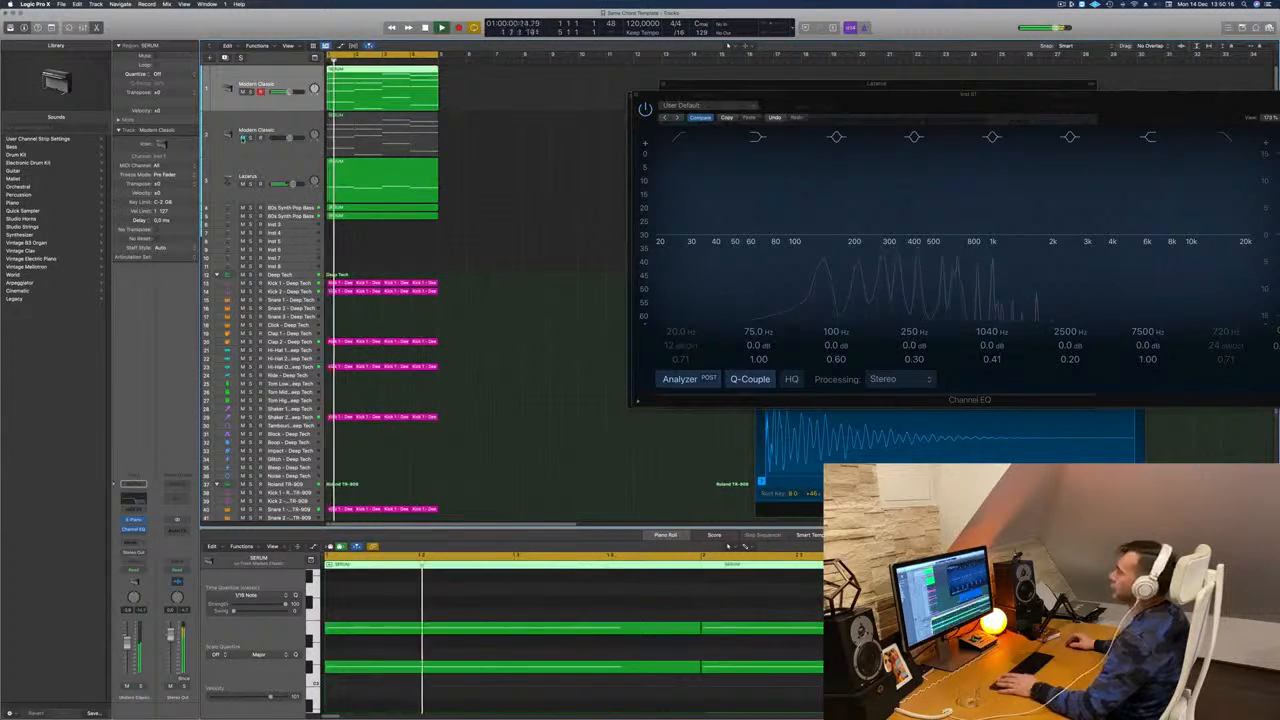
pyautogui.click(287, 124)
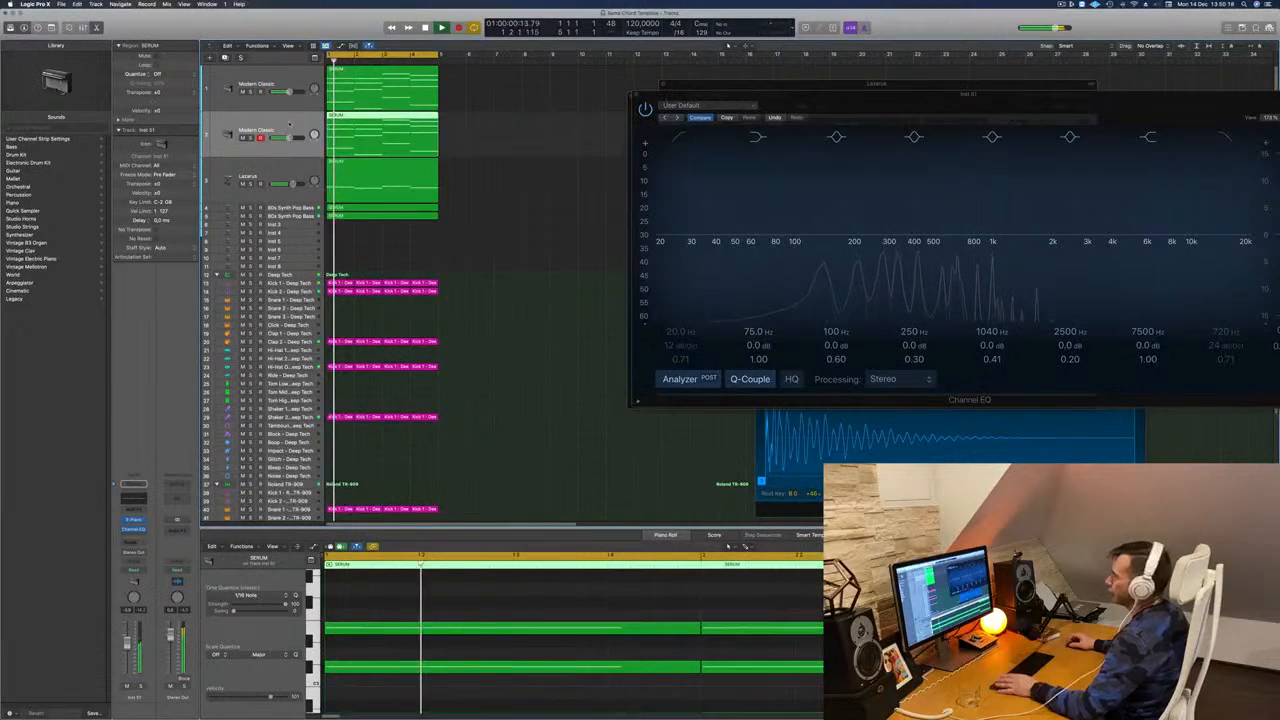
pyautogui.moveTo(902, 104); pyautogui.dragTo(736, 187)
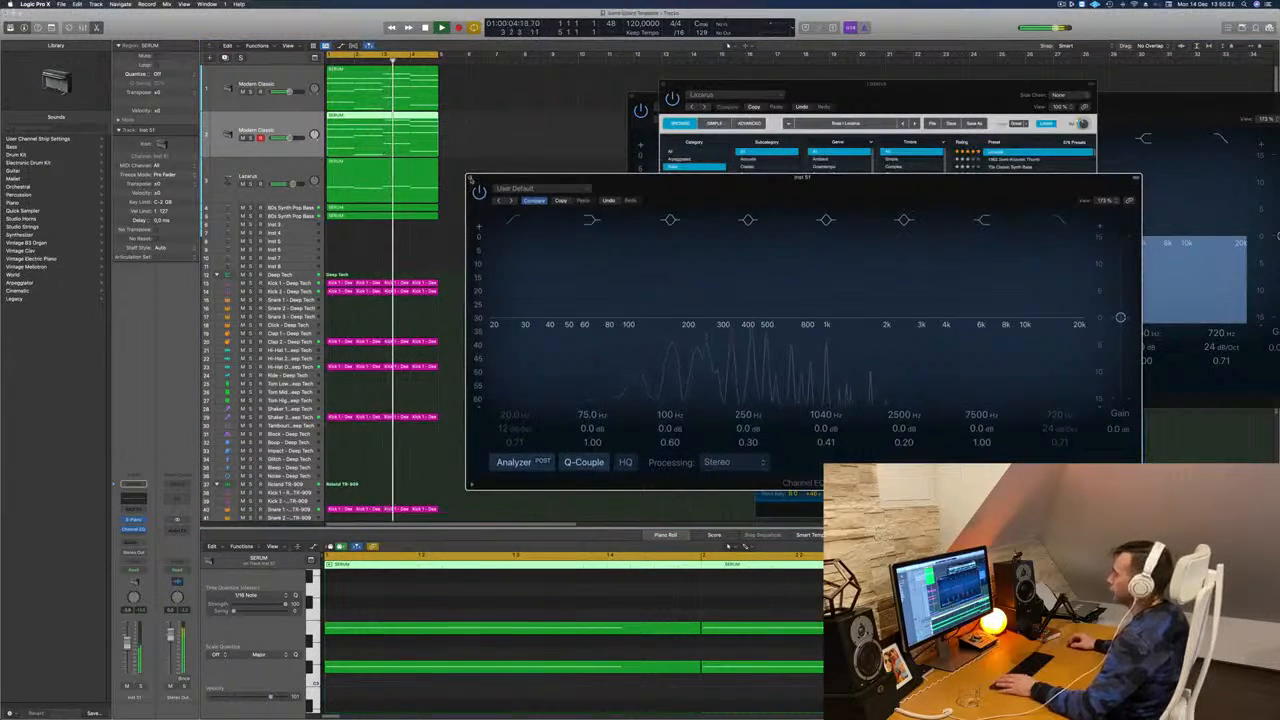
pyautogui.click(472, 181)
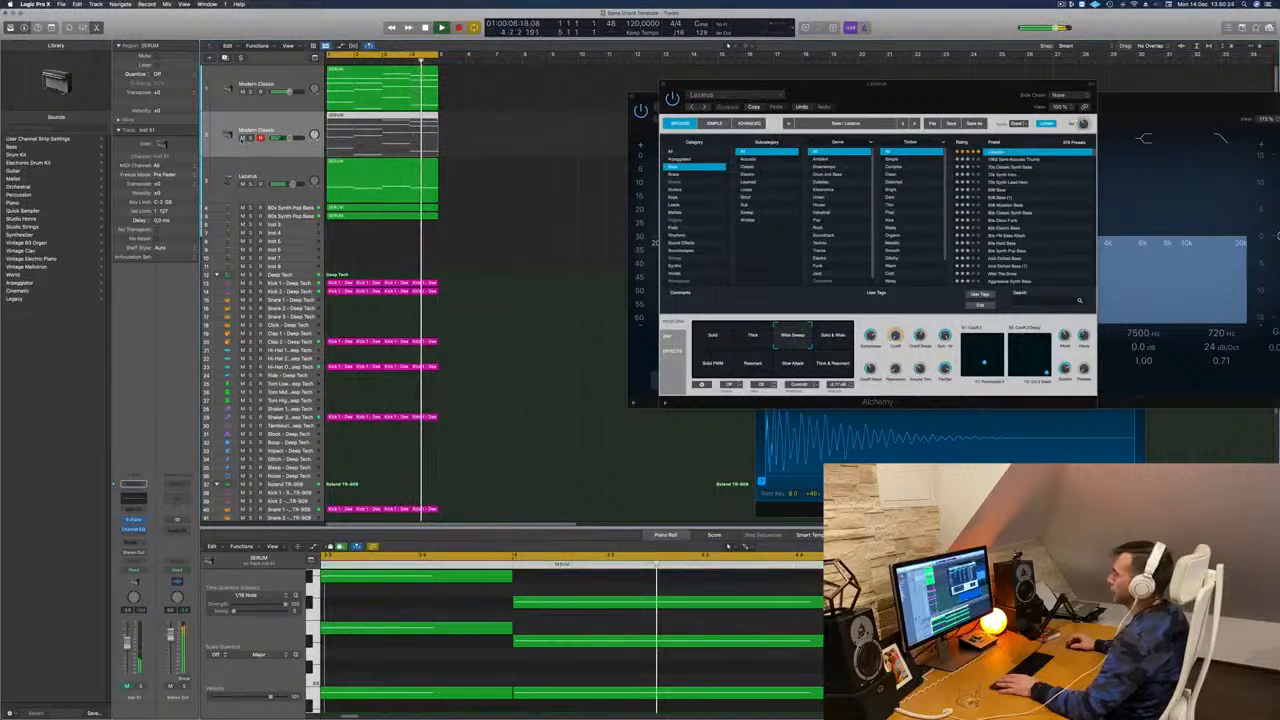
# Step: Replay the loop from the start and listen to the two Modern Classic layers with the first one muted and unmuted
pyautogui.press('Return')
pyautogui.press('Return')
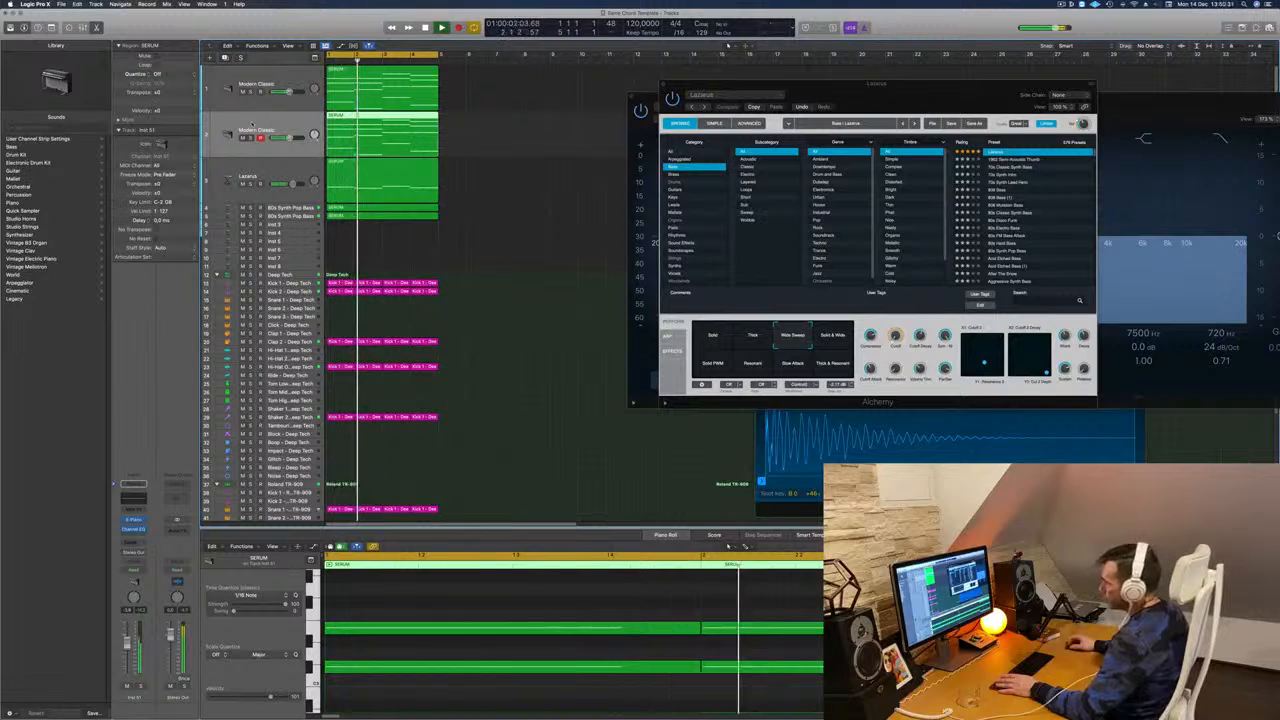
pyautogui.press('Return')
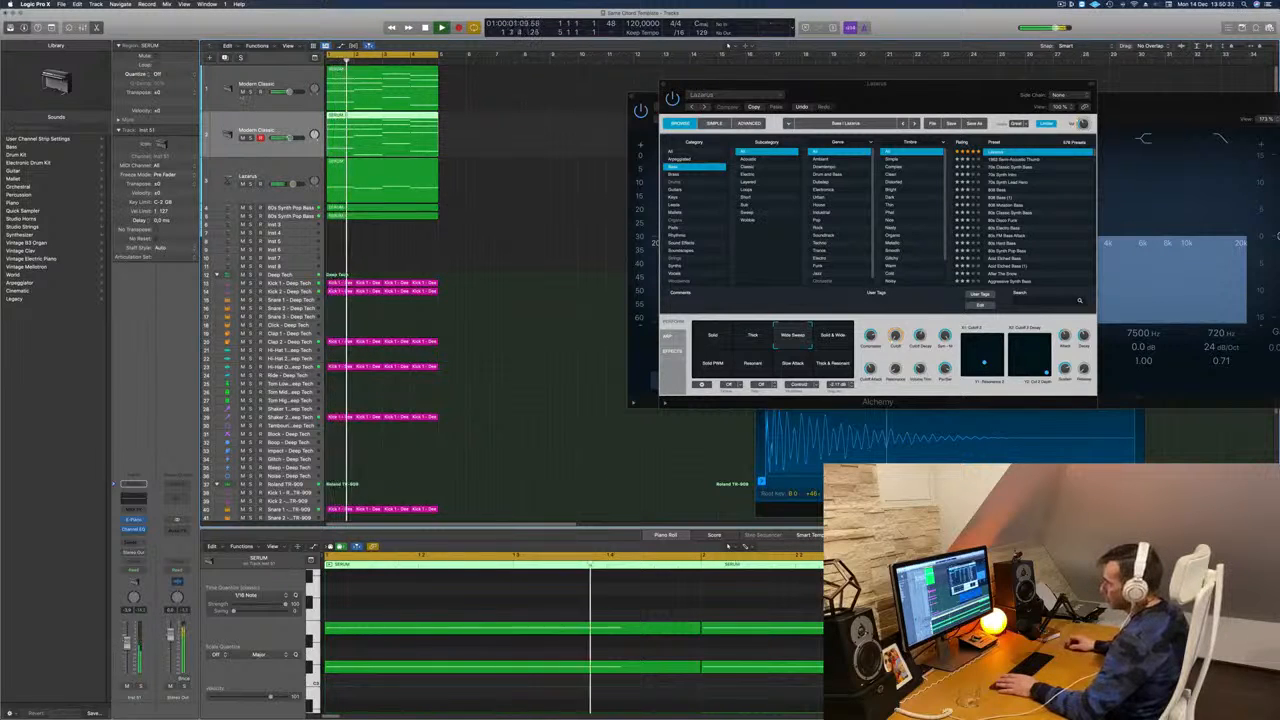
pyautogui.click(242, 92)
pyautogui.click(242, 92)
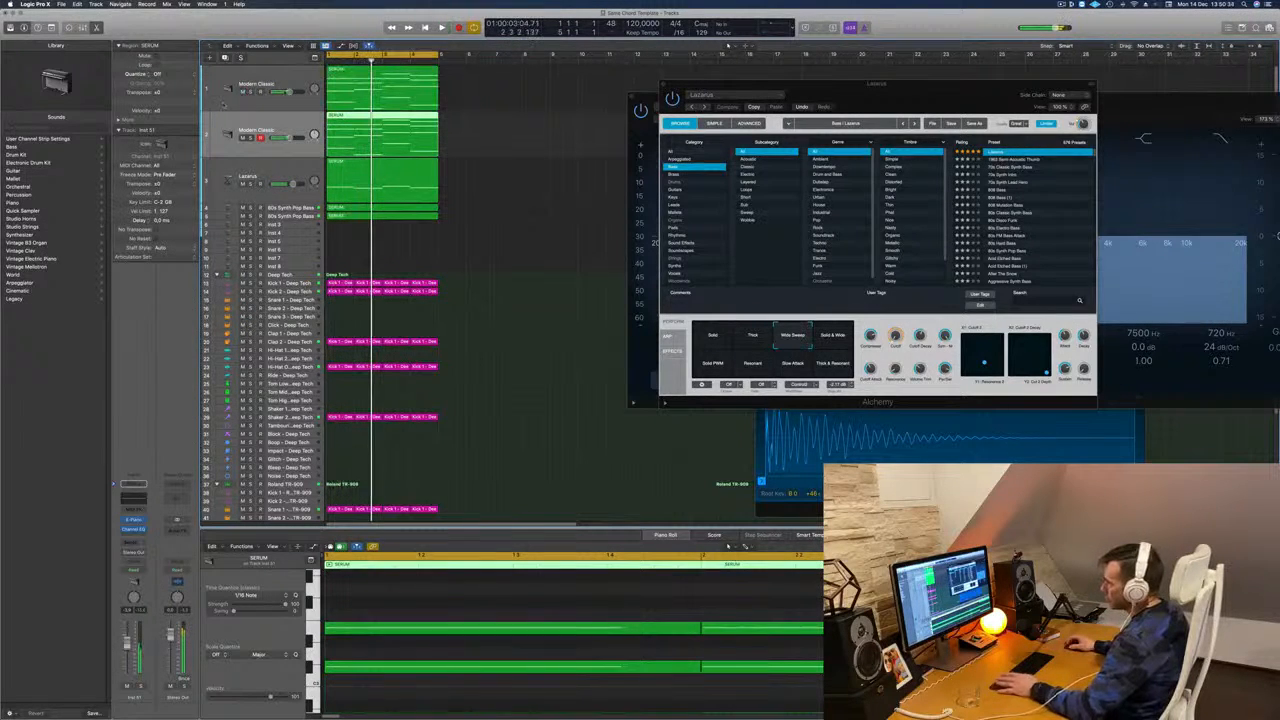
pyautogui.press('space')
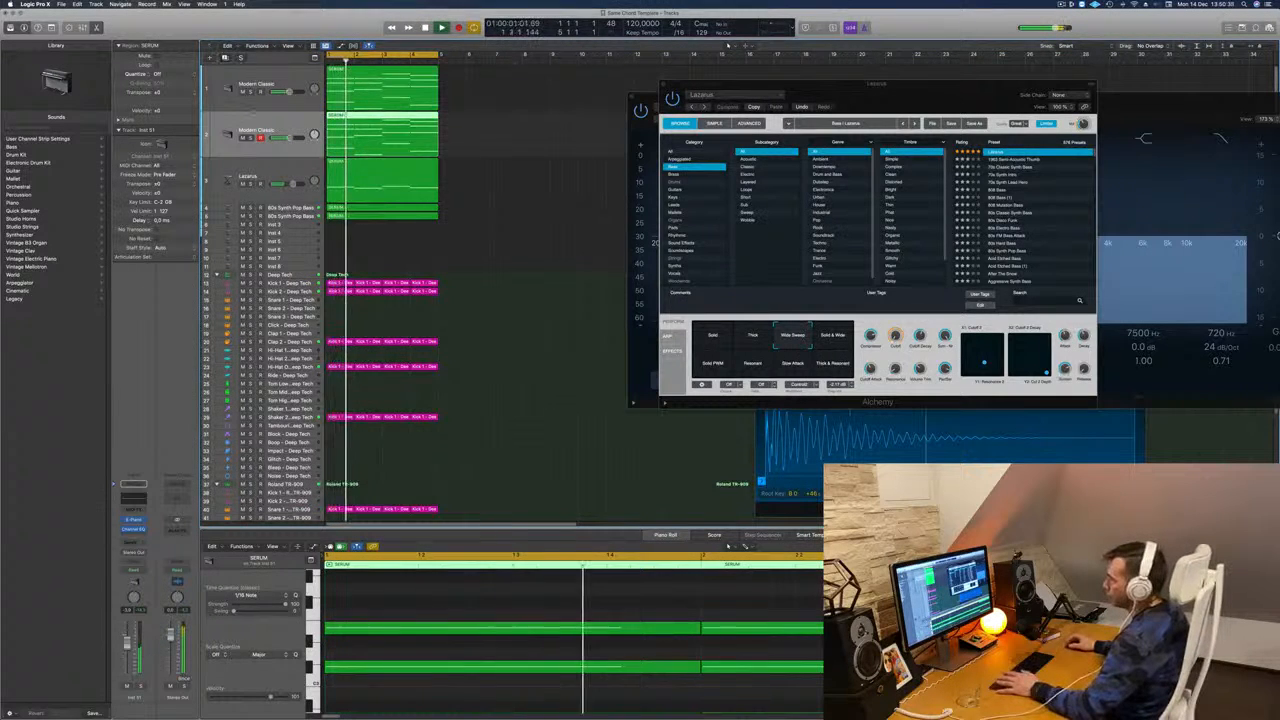
# Step: Duplicate the second Modern Classic track with its settings and slightly lower the volume of the two existing Modern Classic tracks
pyautogui.press('super+d')
pyautogui.moveTo(289, 138); pyautogui.dragTo(286, 138)
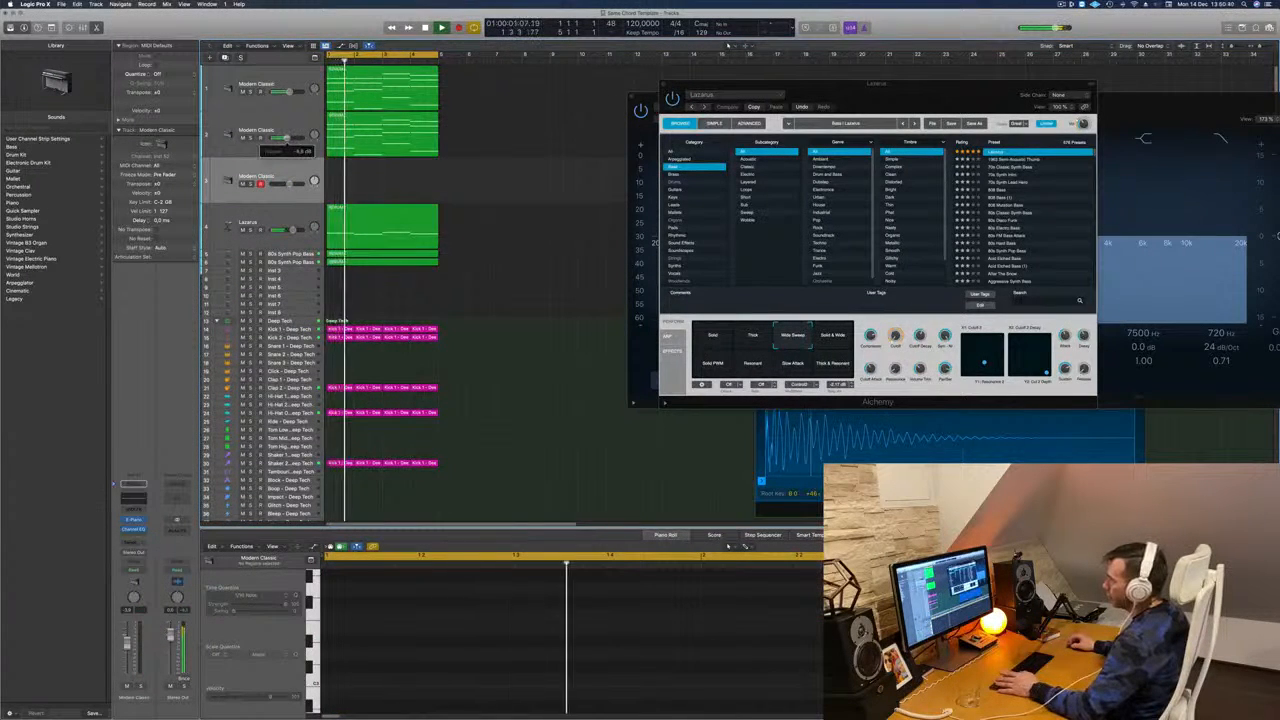
pyautogui.moveTo(289, 92); pyautogui.dragTo(287, 93)
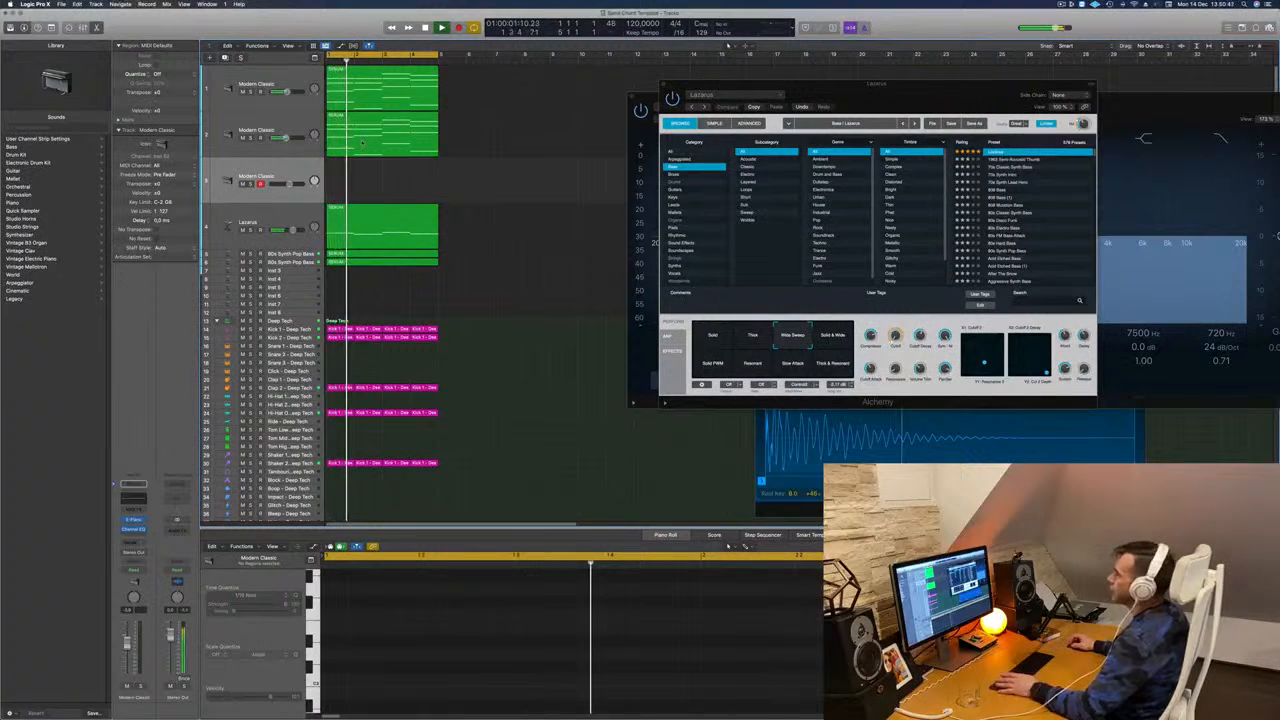
# Step: Copy the second track's SERUM region onto the new third track and replace that track's electric piano with a stereo Alchemy instrument
pyautogui.moveTo(372, 132); pyautogui.dragTo(374, 172)
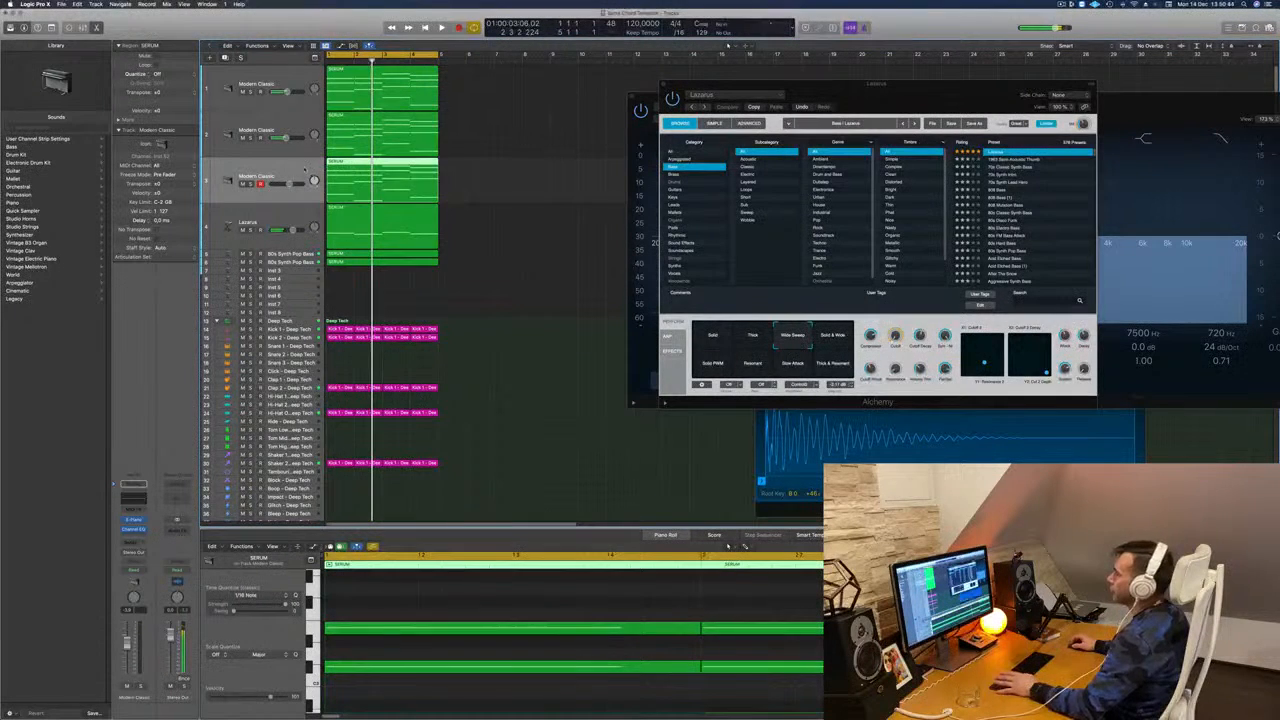
pyautogui.press('space')
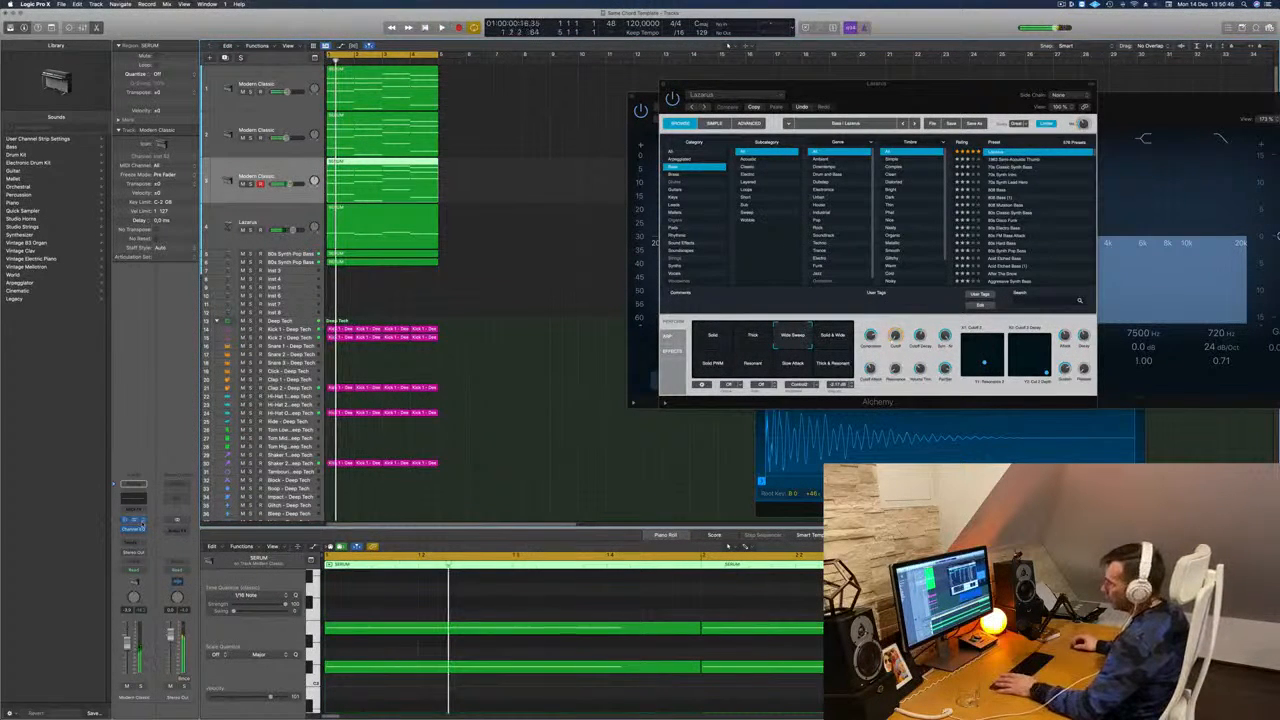
pyautogui.click(142, 522)
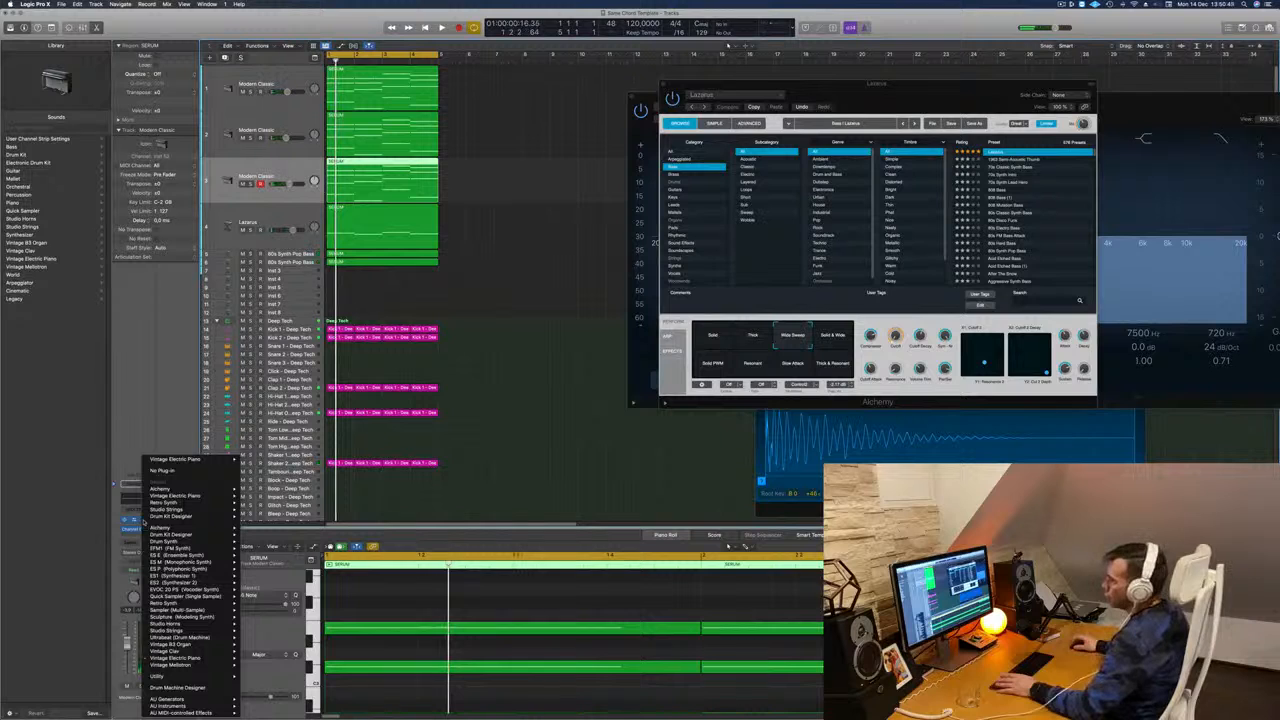
pyautogui.click(257, 528)
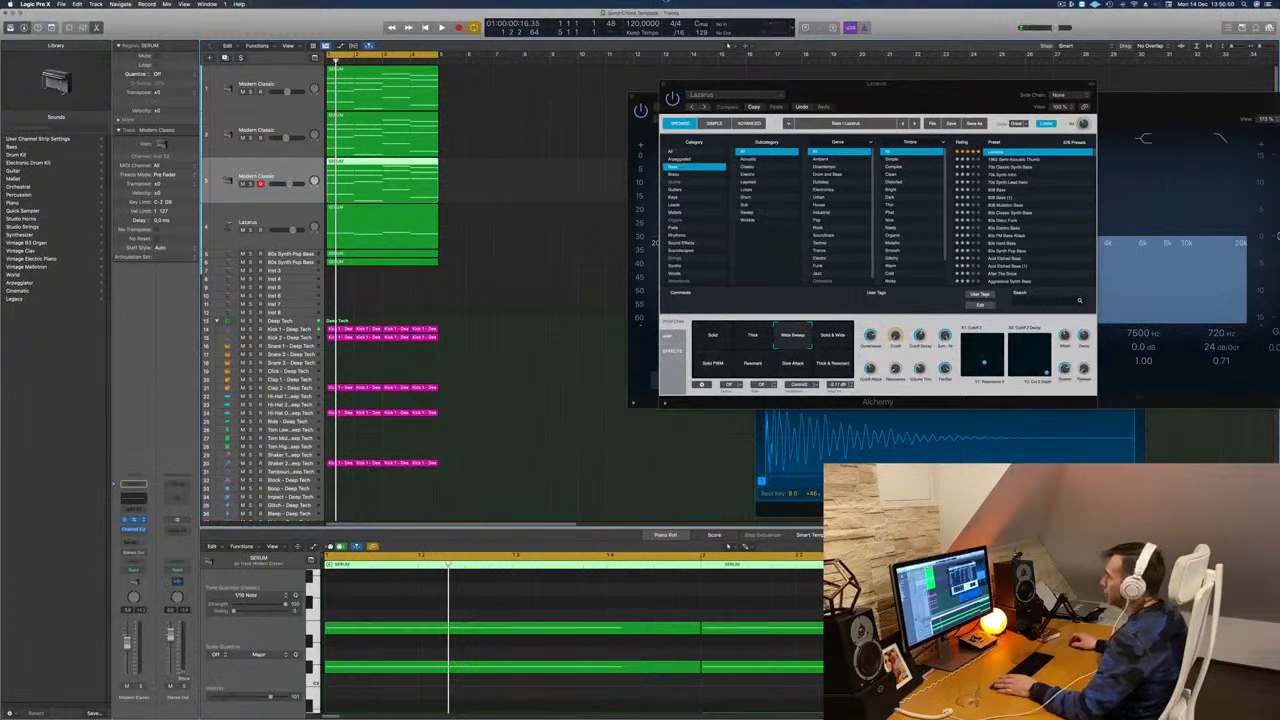
pyautogui.moveTo(649, 110); pyautogui.dragTo(814, 111)
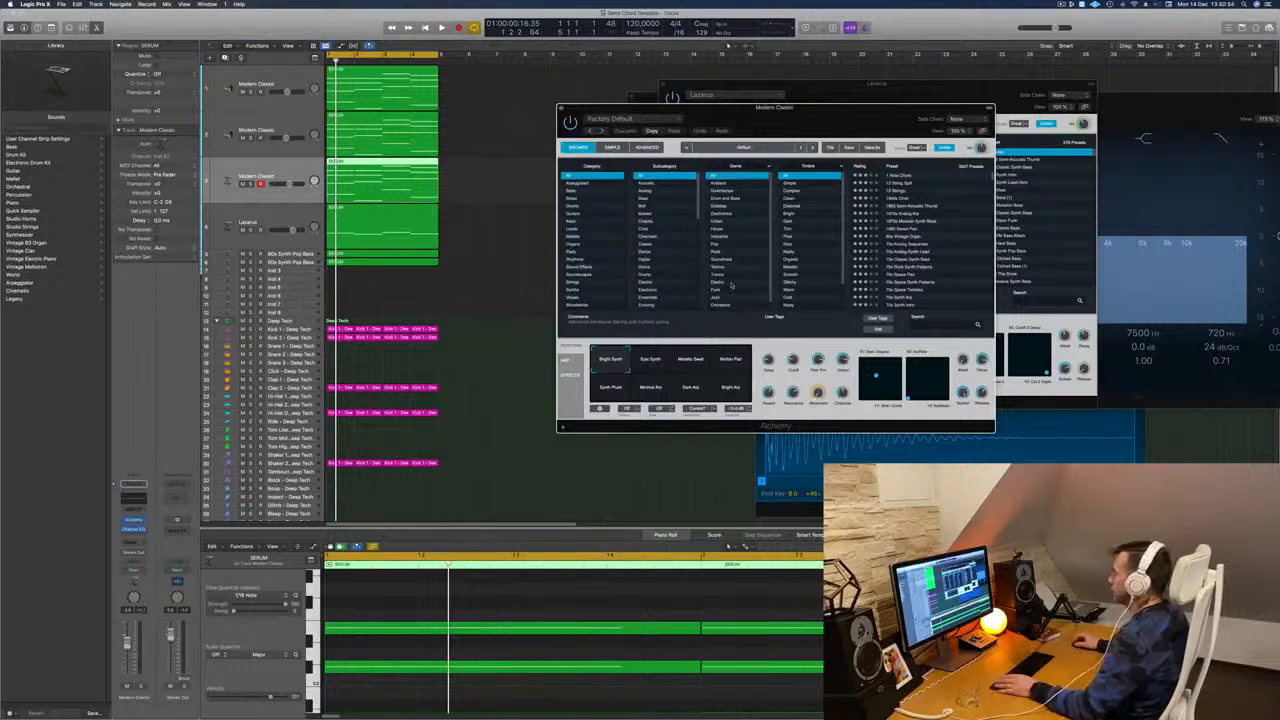
# Step: Filter the Alchemy presets by the House genre, load Earthworm on the third track and lower its volume
pyautogui.click(720, 228)
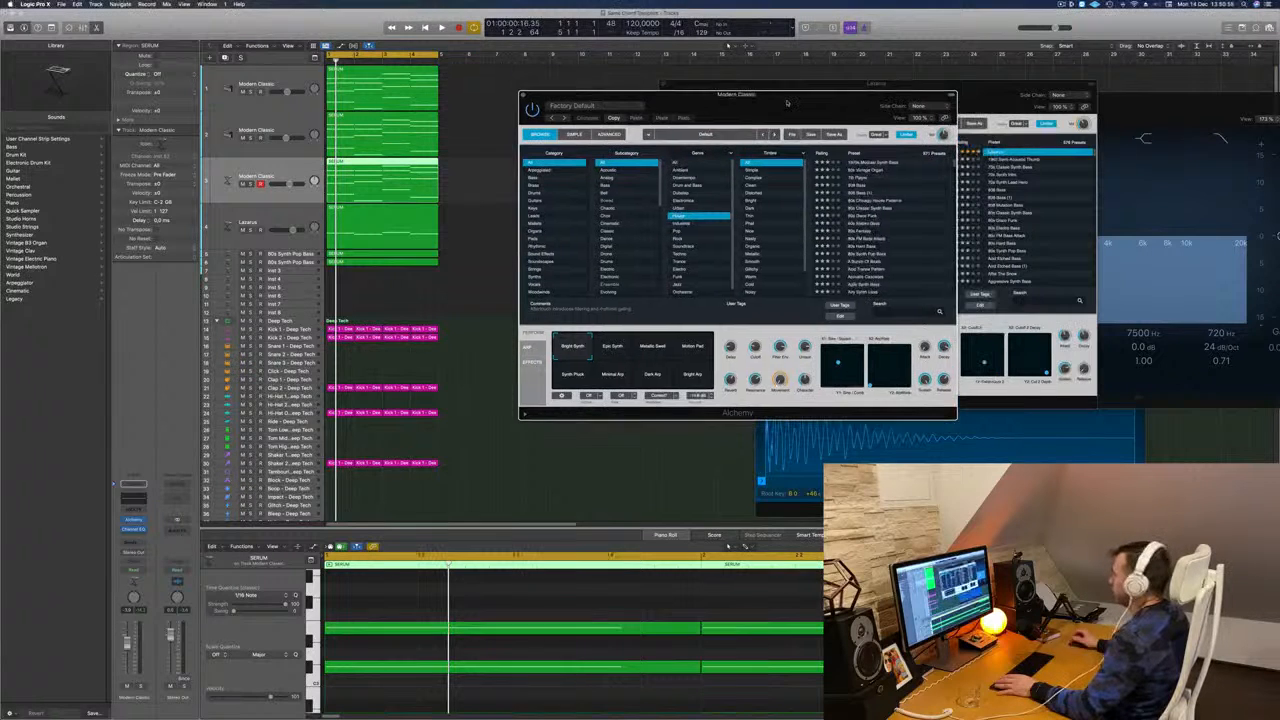
pyautogui.scroll(-15, 870, 213)
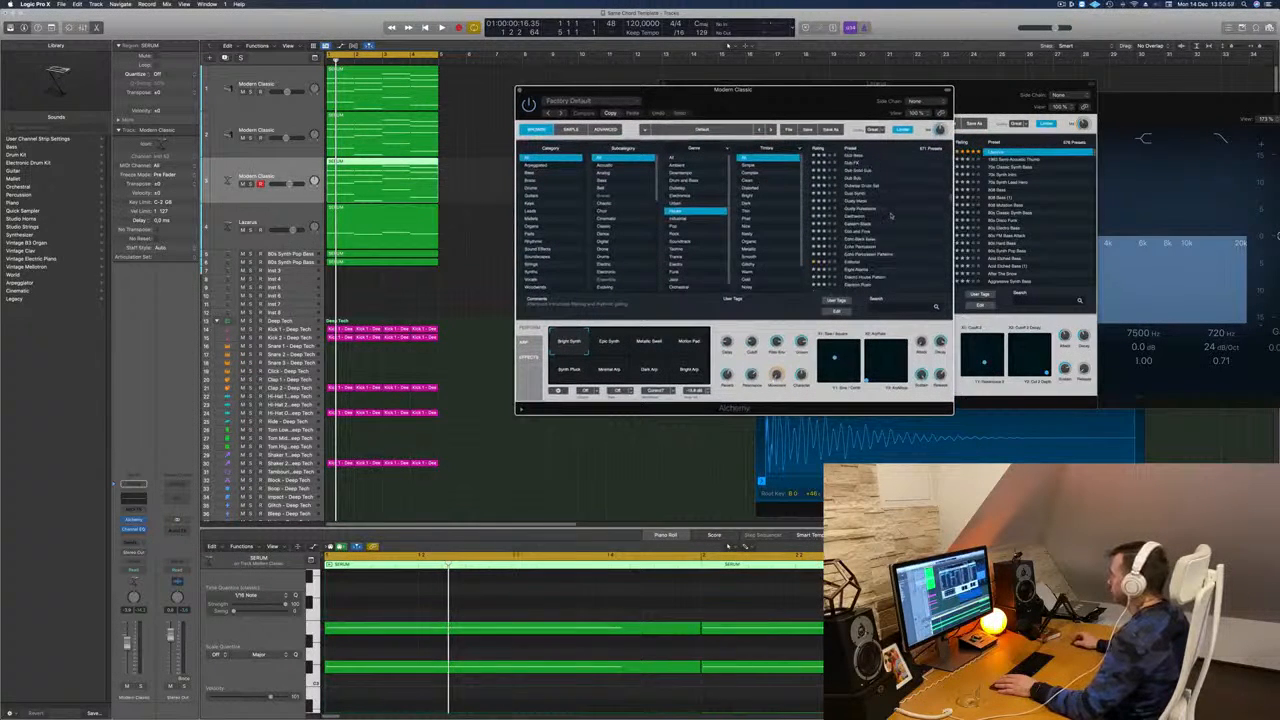
pyautogui.moveTo(814, 102); pyautogui.dragTo(808, 95)
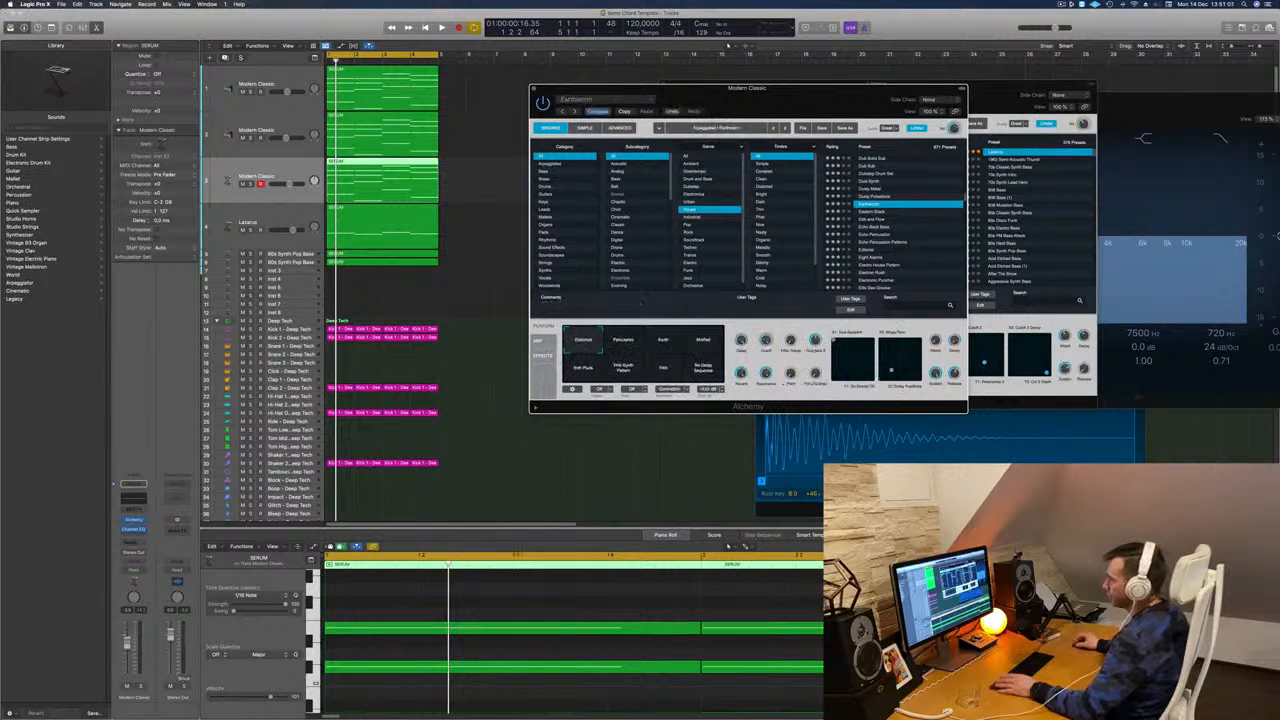
pyautogui.moveTo(127, 654); pyautogui.dragTo(128, 658)
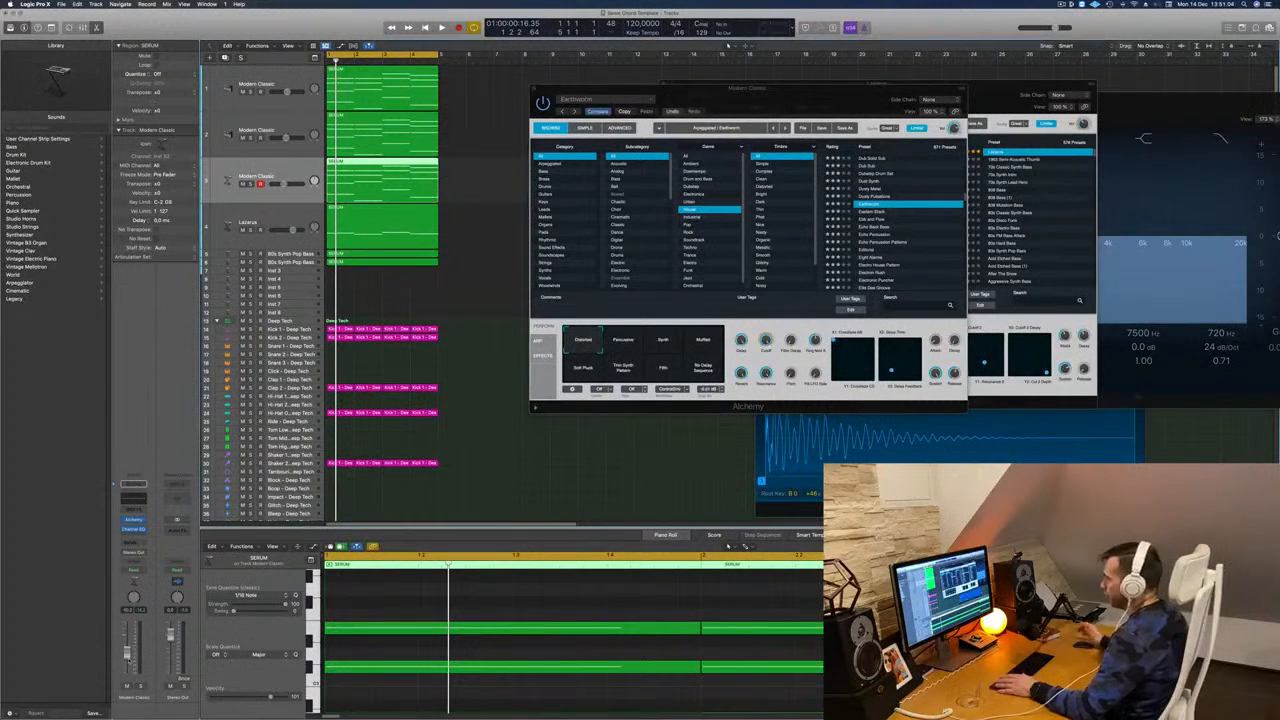
# Step: Audition Earthworm's Percussive, Synth, Muffled and Soft Pluck variations during playback and fine-tune the third track's volume
pyautogui.press('space')
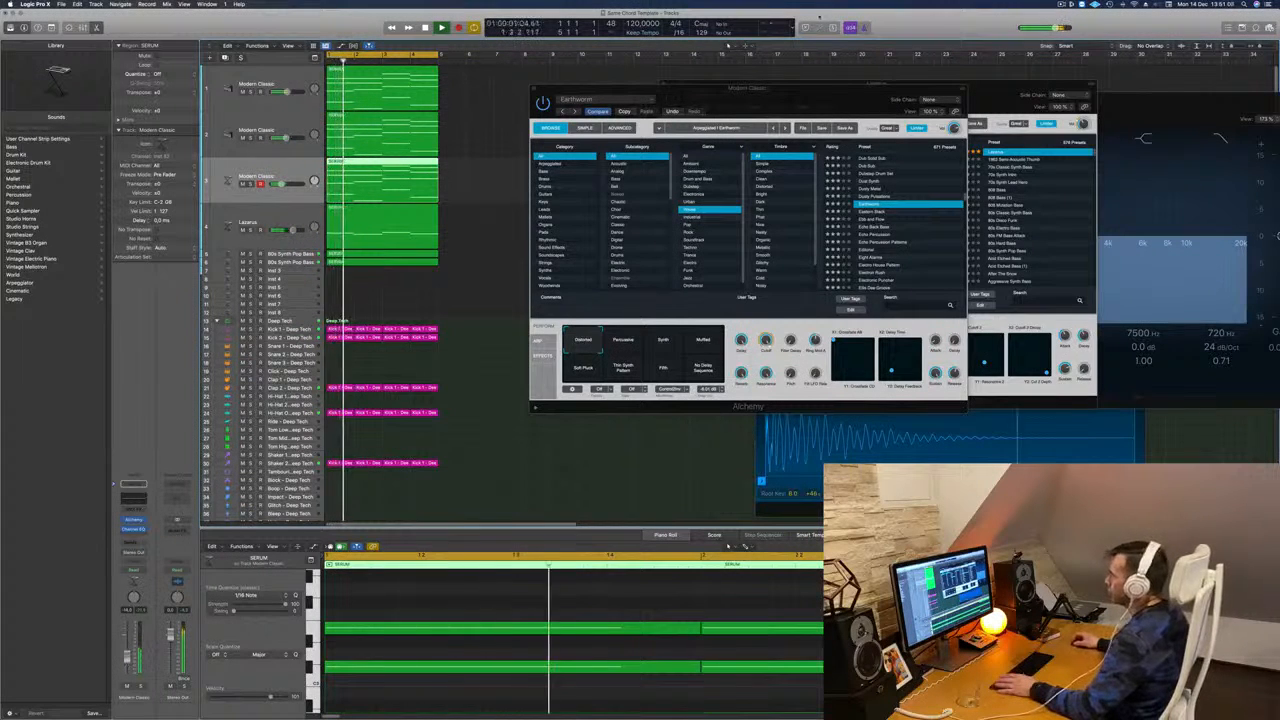
pyautogui.moveTo(835, 85); pyautogui.dragTo(880, 161)
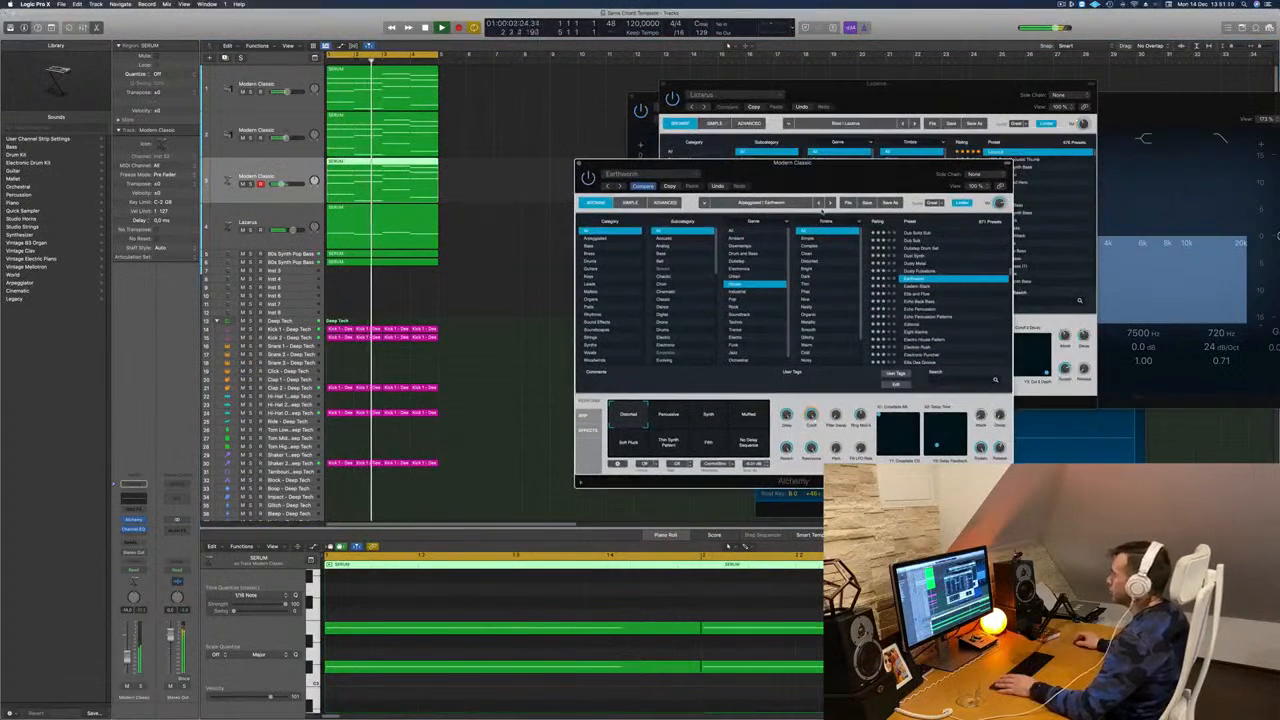
pyautogui.click(672, 420)
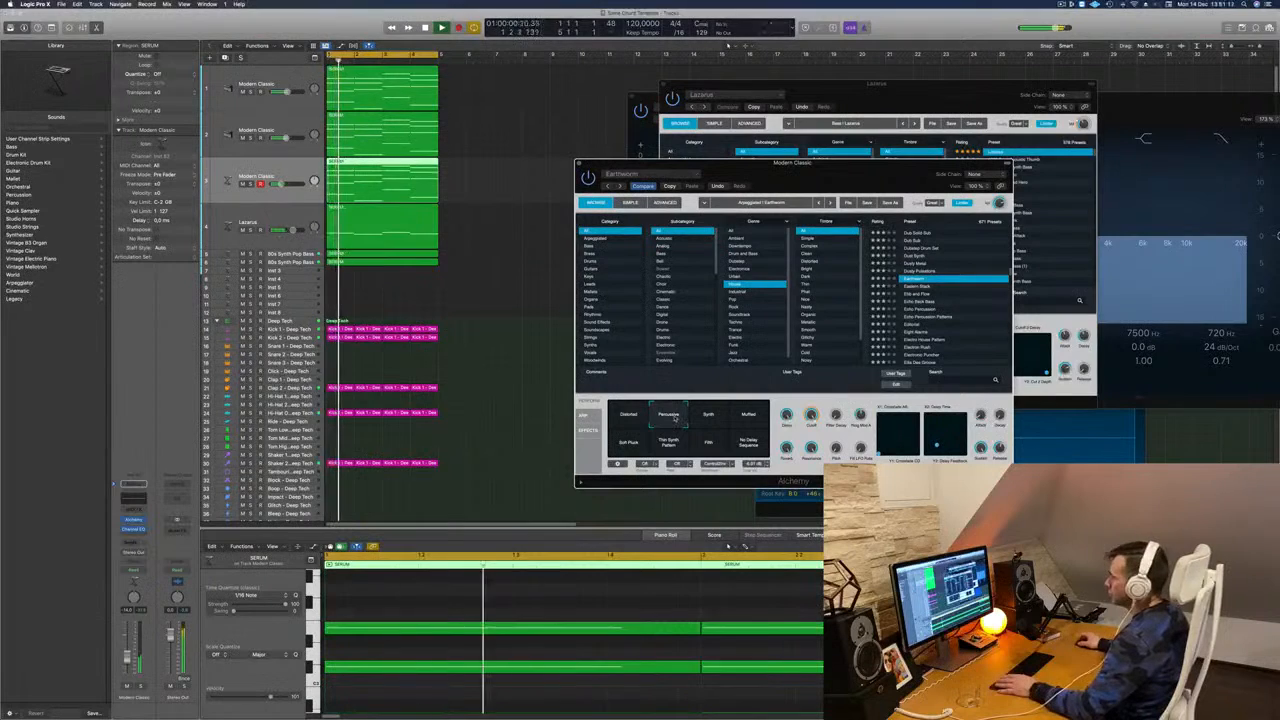
pyautogui.click(709, 418)
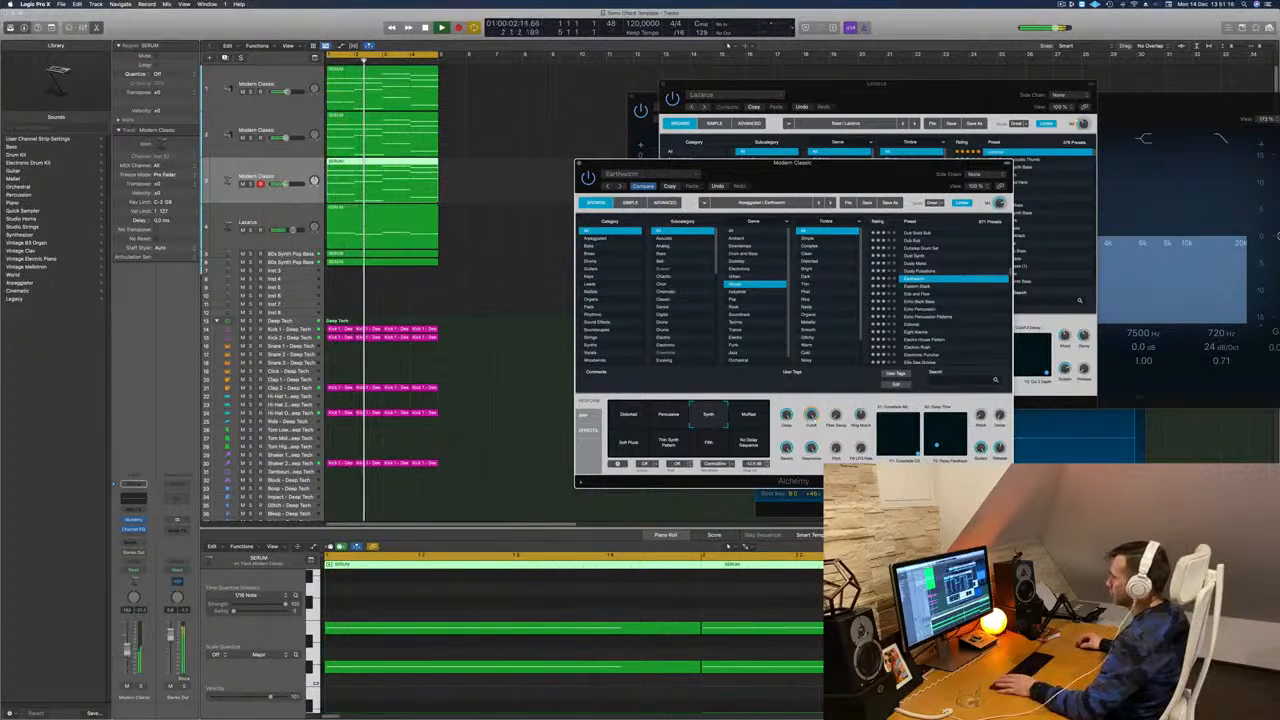
pyautogui.moveTo(286, 184); pyautogui.dragTo(283, 184)
pyautogui.click(750, 418)
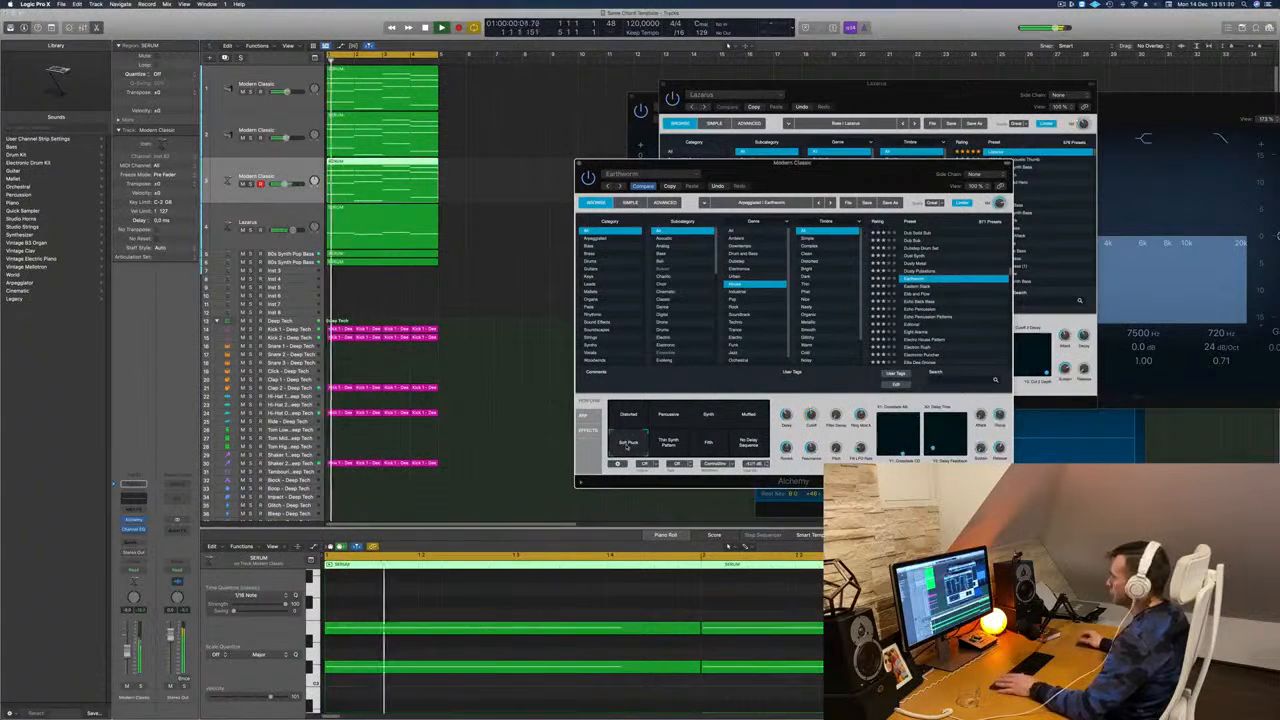
pyautogui.press('space')
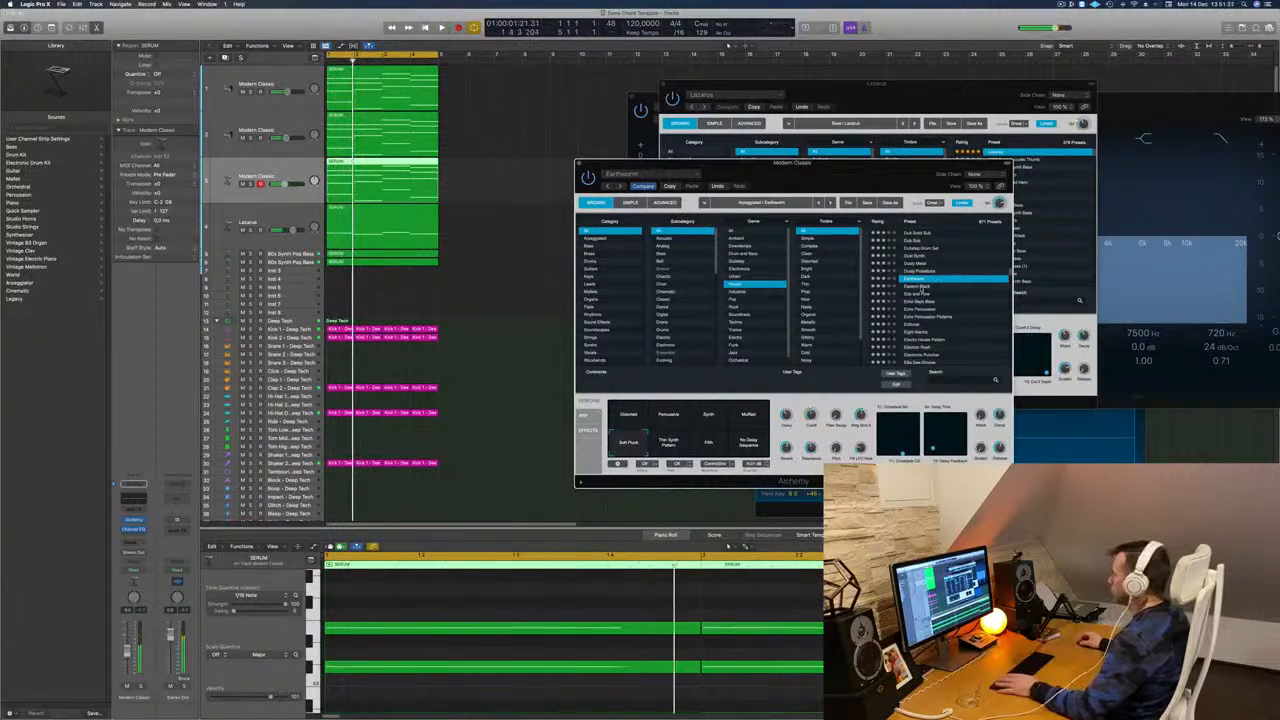
# Step: Audition the preset listed just below Earthworm with the loop, and load Ebb and Flow in its place
pyautogui.click(921, 288)
pyautogui.press('space')
pyautogui.moveTo(921, 290); pyautogui.dragTo(815, 244)
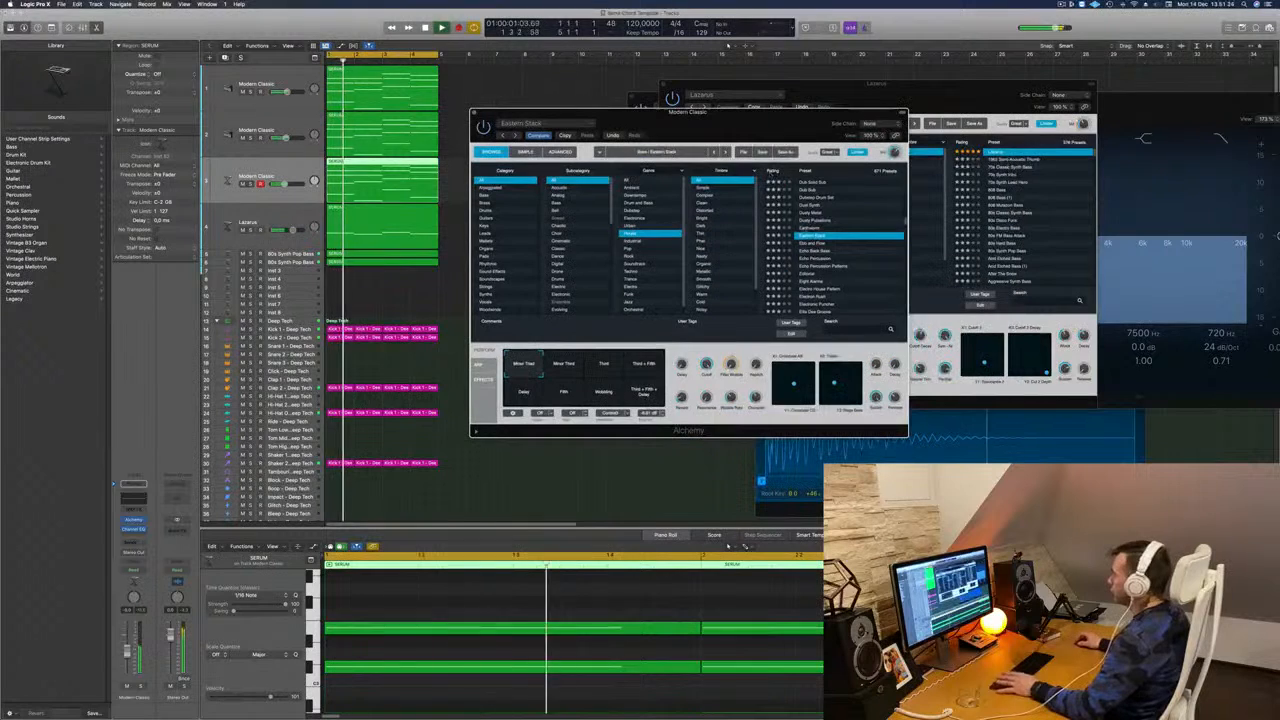
pyautogui.press('space')
pyautogui.press('space')
pyautogui.click(815, 244)
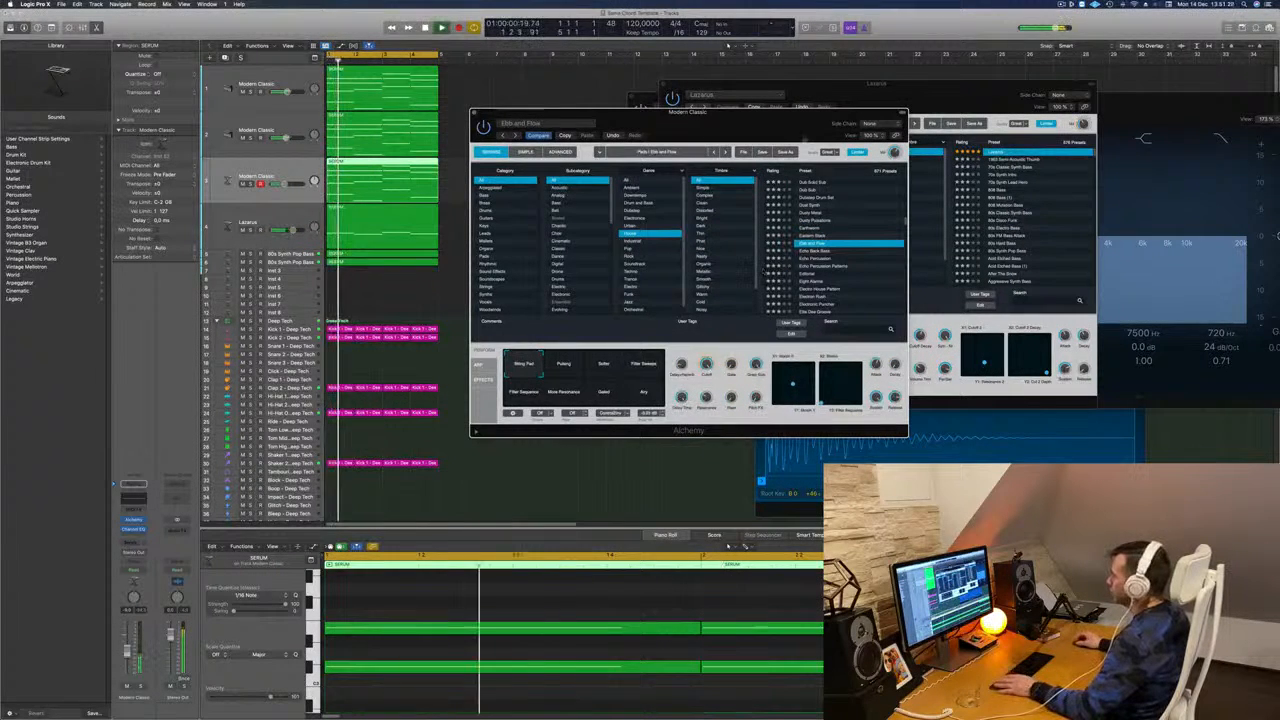
# Step: Audition Ebb and Flow's Pulsing, Softer, Filter Sweeps, Filter Sequence, More Resonance, Gated and Airy variations while the loop plays
pyautogui.moveTo(730, 124); pyautogui.dragTo(734, 191)
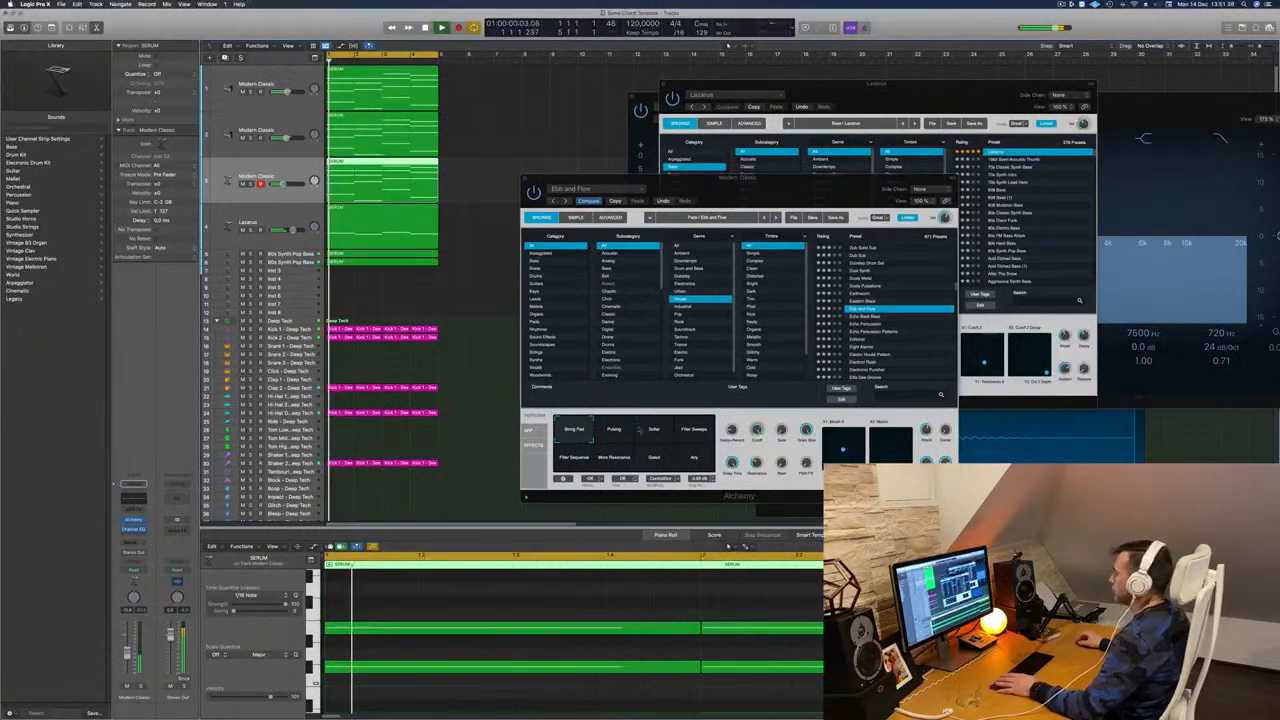
pyautogui.click(618, 430)
pyautogui.click(662, 434)
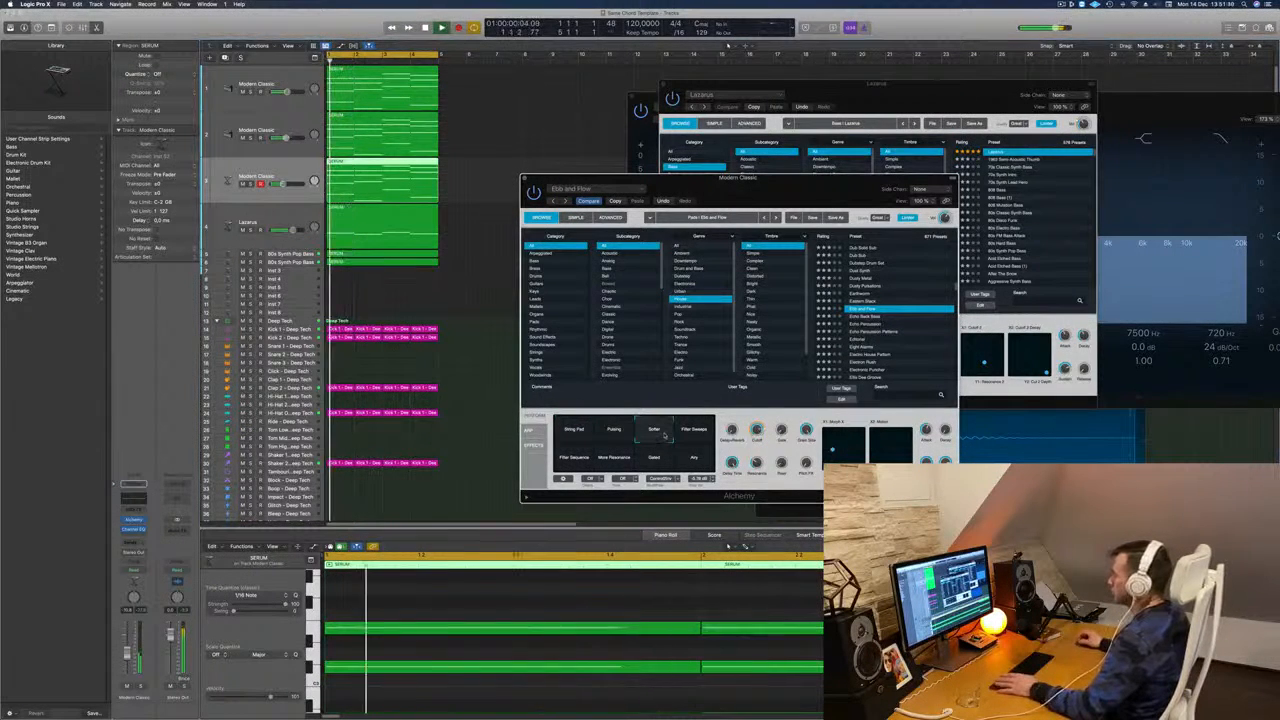
pyautogui.click(706, 433)
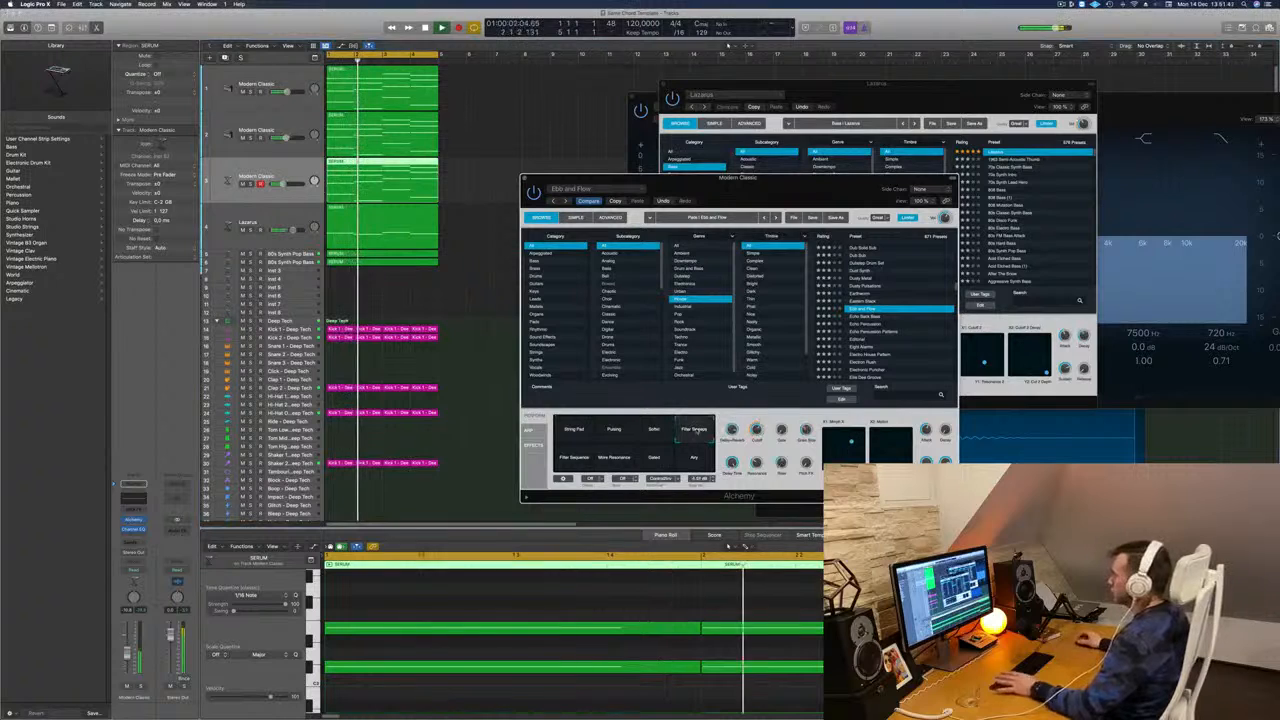
pyautogui.click(575, 459)
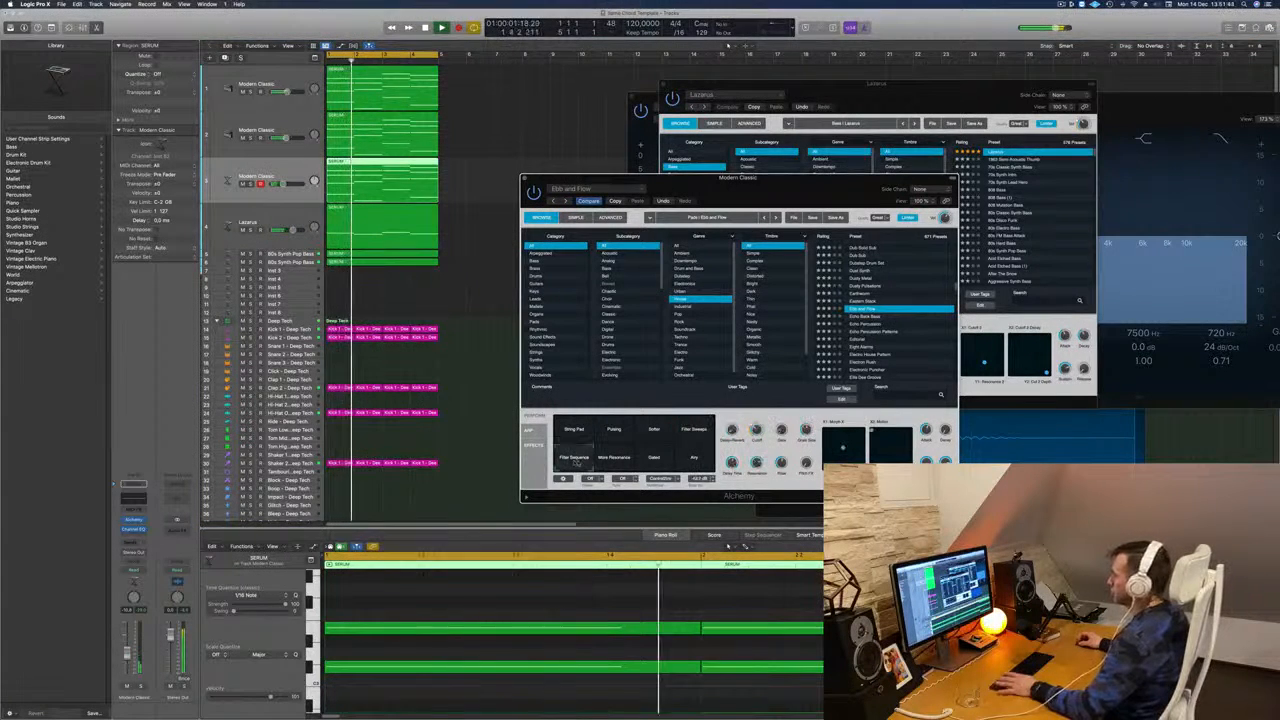
pyautogui.click(615, 459)
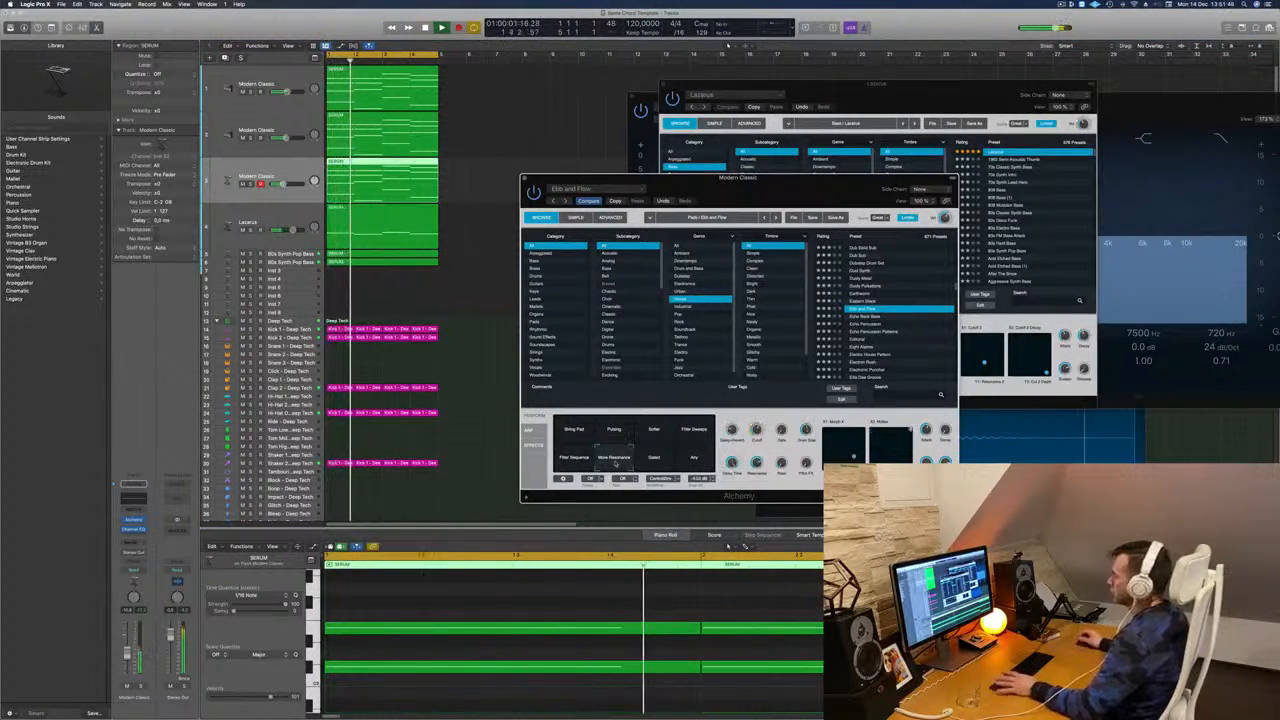
pyautogui.click(652, 459)
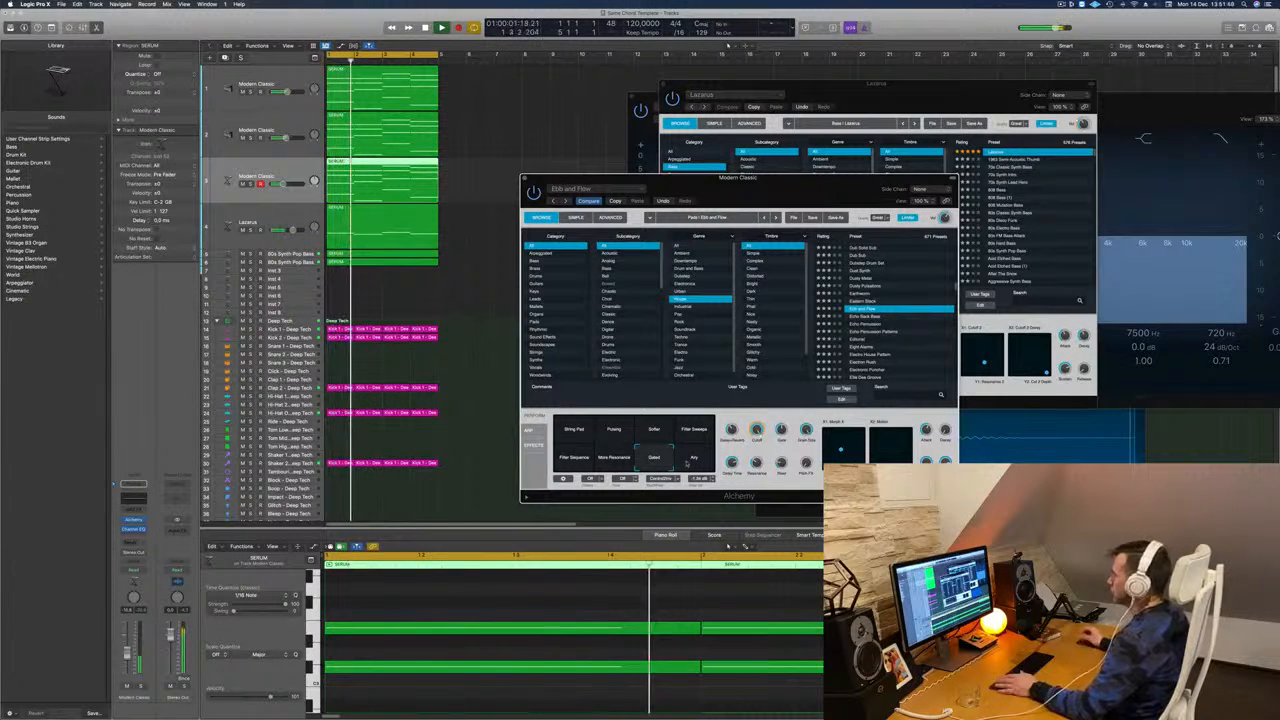
pyautogui.click(693, 462)
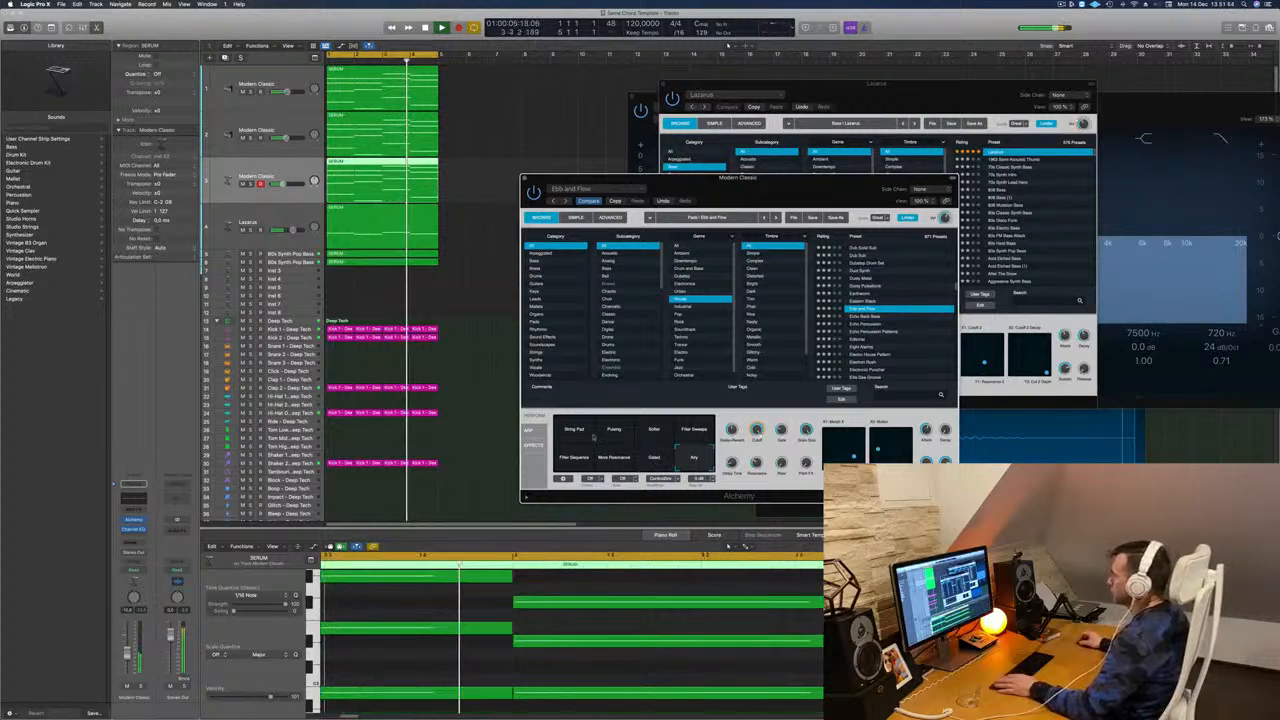
# Step: Return Ebb and Flow to its String Pad variation and reposition the Alchemy window while the loop plays
pyautogui.click(567, 434)
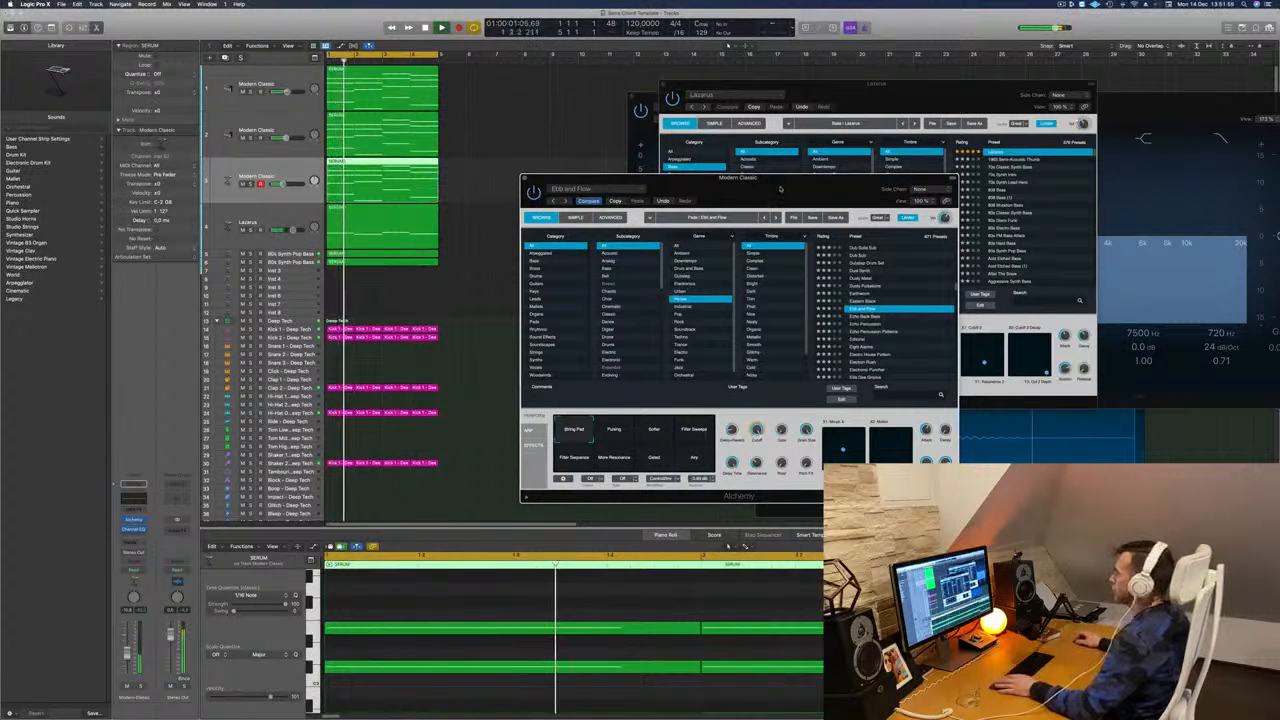
pyautogui.moveTo(778, 185); pyautogui.dragTo(830, 164)
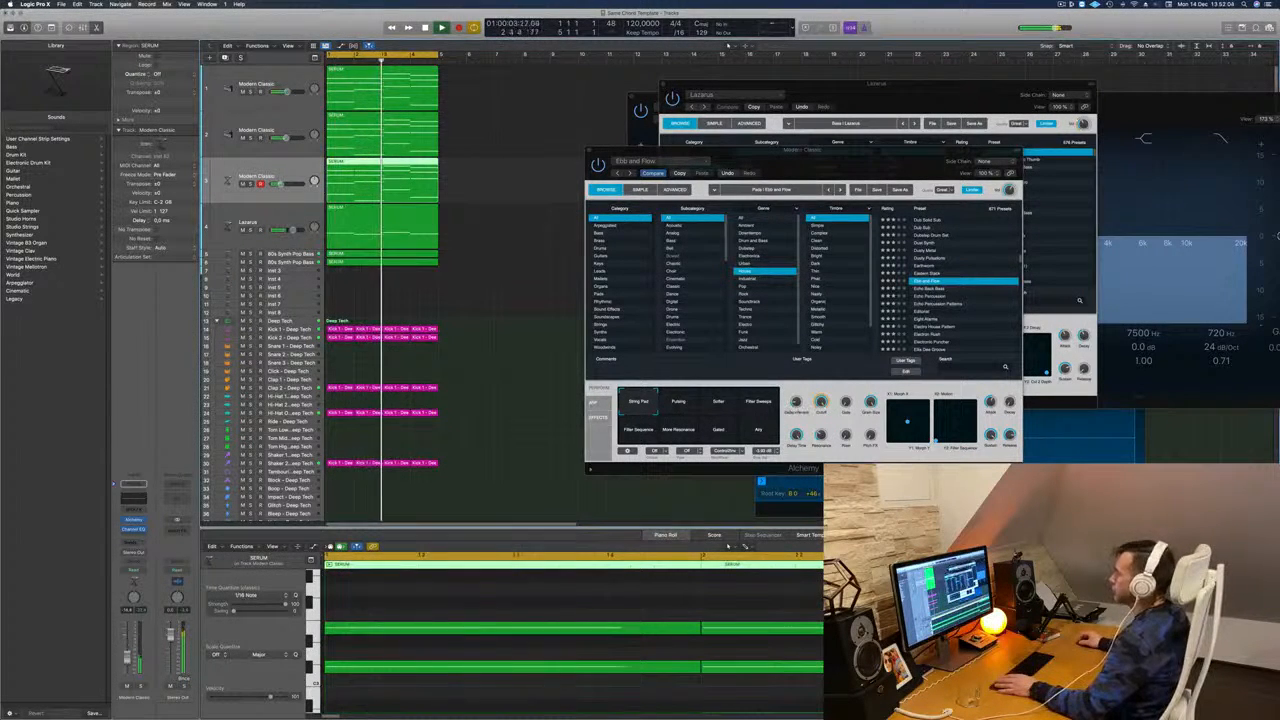
pyautogui.moveTo(806, 151); pyautogui.dragTo(770, 163)
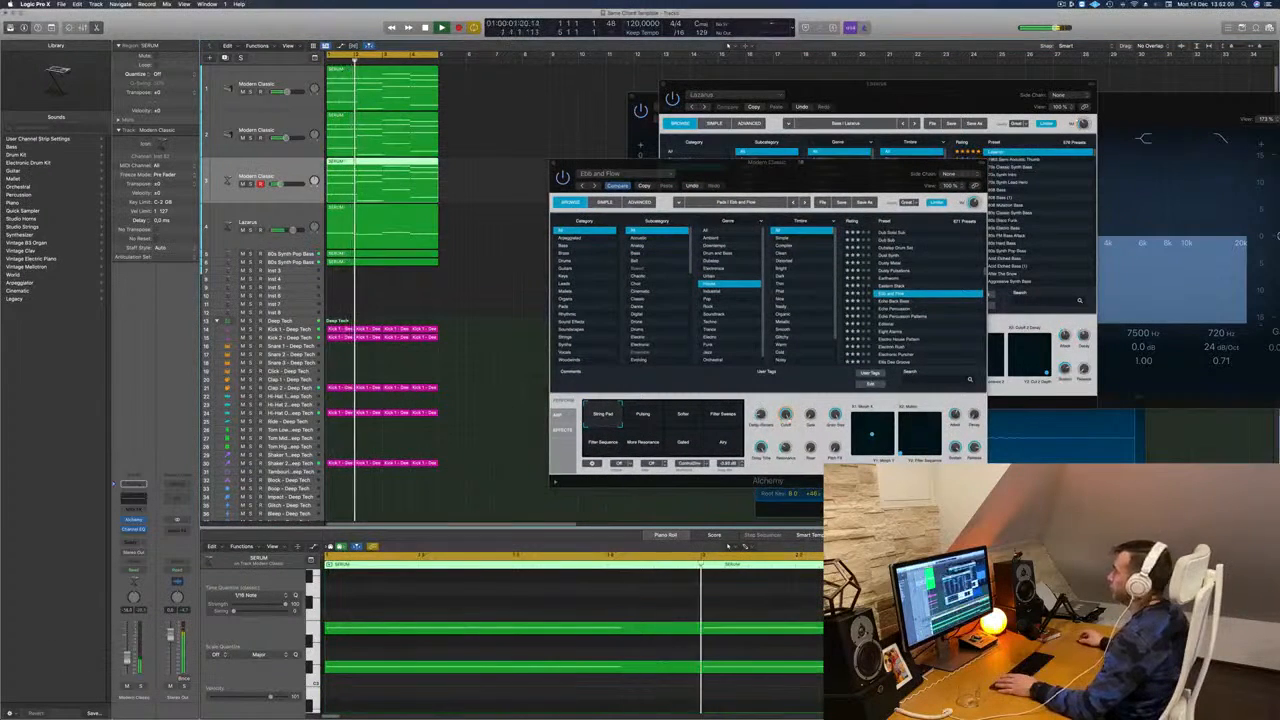
pyautogui.moveTo(823, 166); pyautogui.dragTo(890, 183)
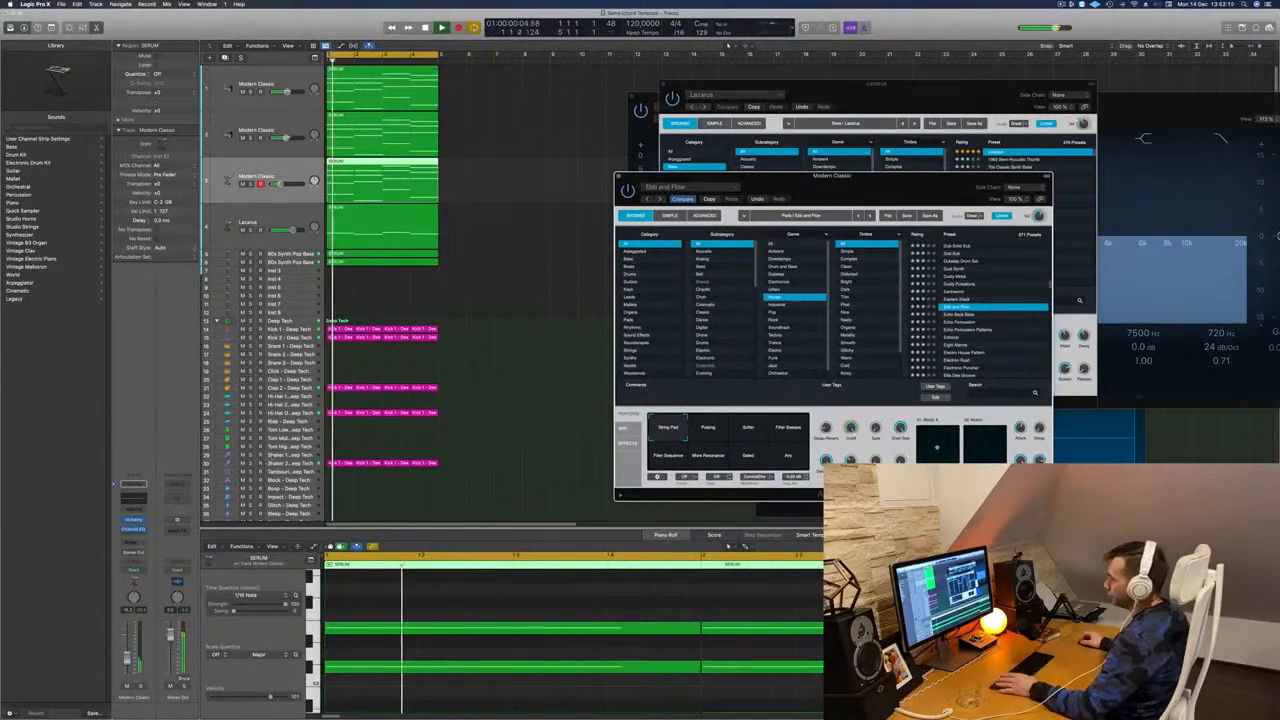
# Step: Duplicate the third Modern Classic track and copy its chord region onto the new fourth track
pyautogui.click(347, 463)
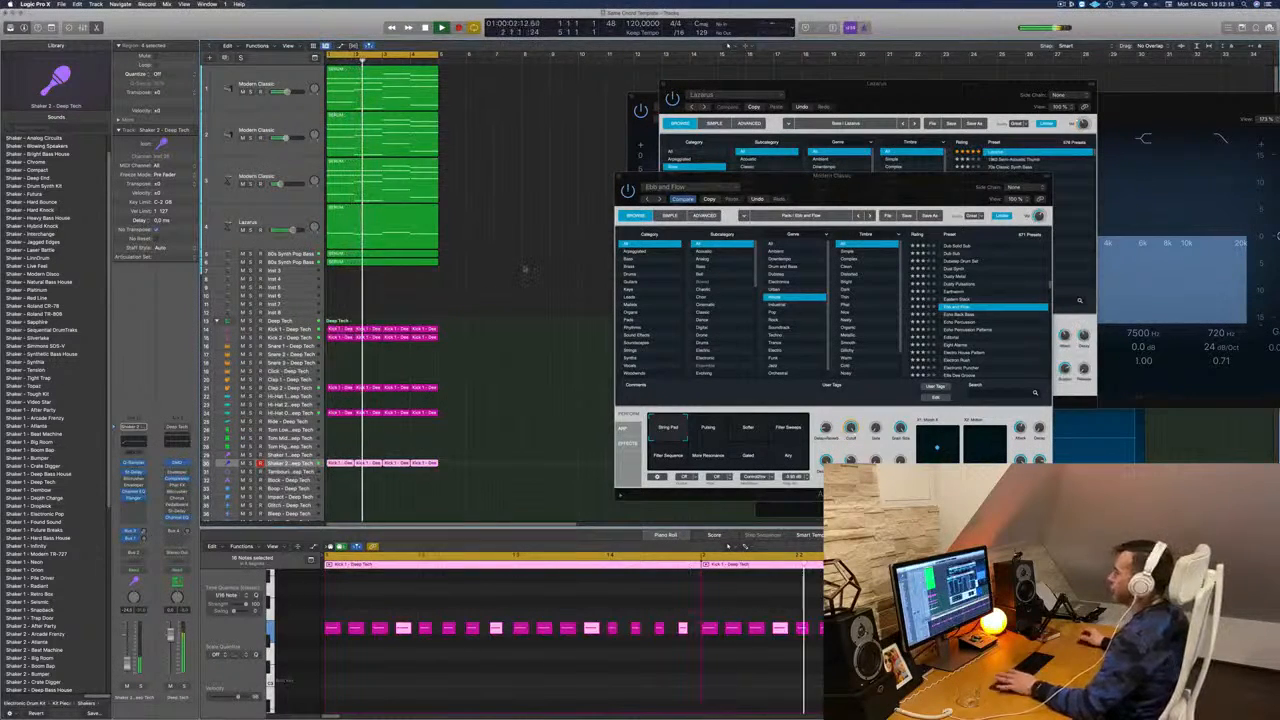
pyautogui.click(252, 182)
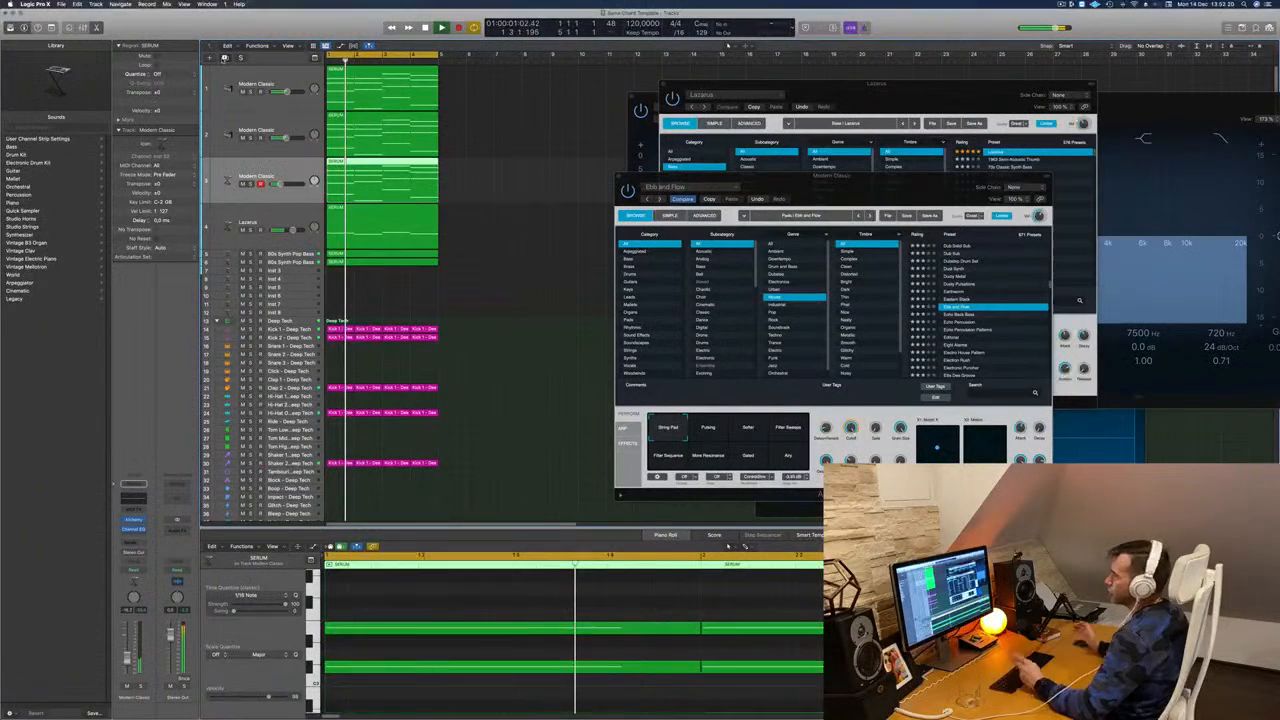
pyautogui.click(224, 58)
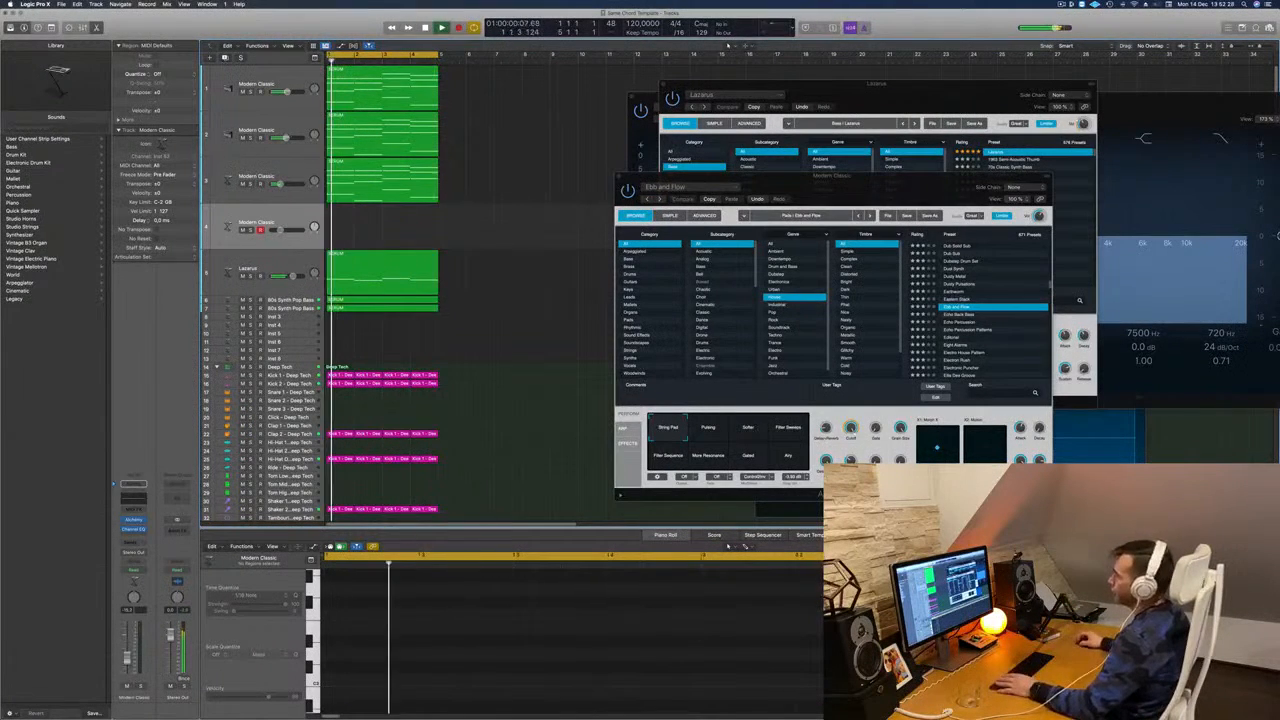
pyautogui.press('Up')
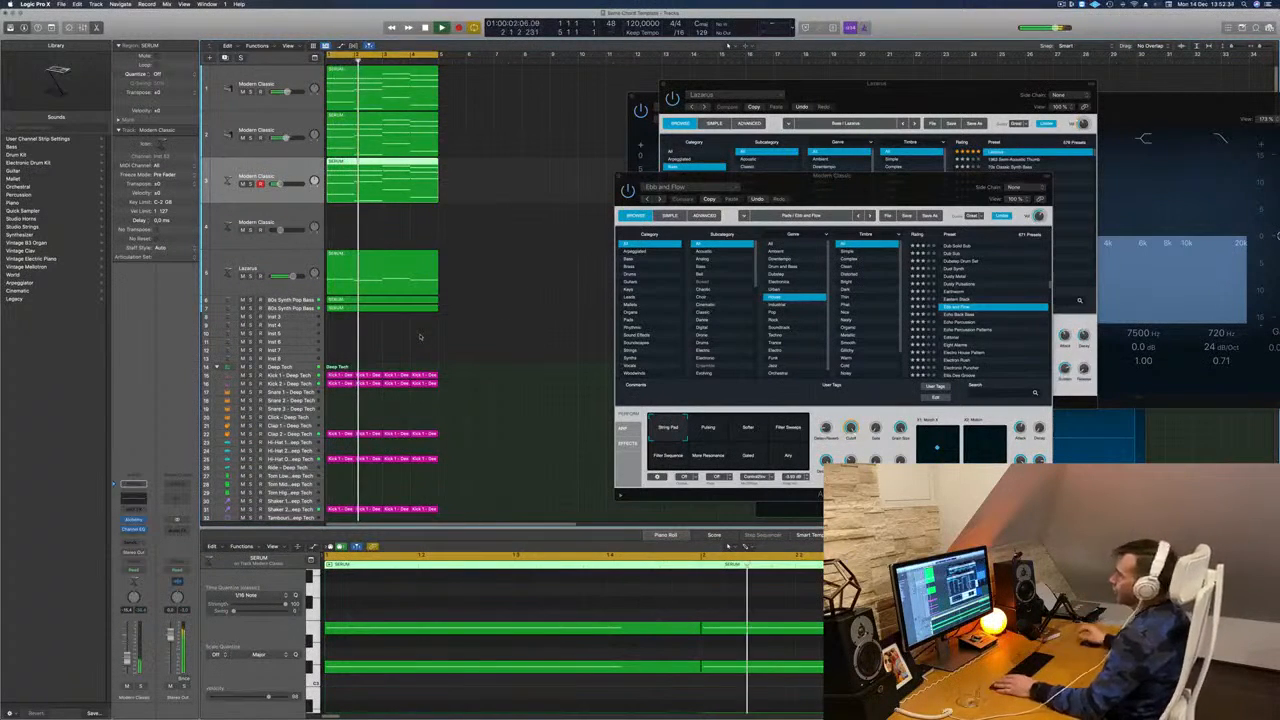
pyautogui.moveTo(400, 162); pyautogui.dragTo(400, 208)
pyautogui.press('space')
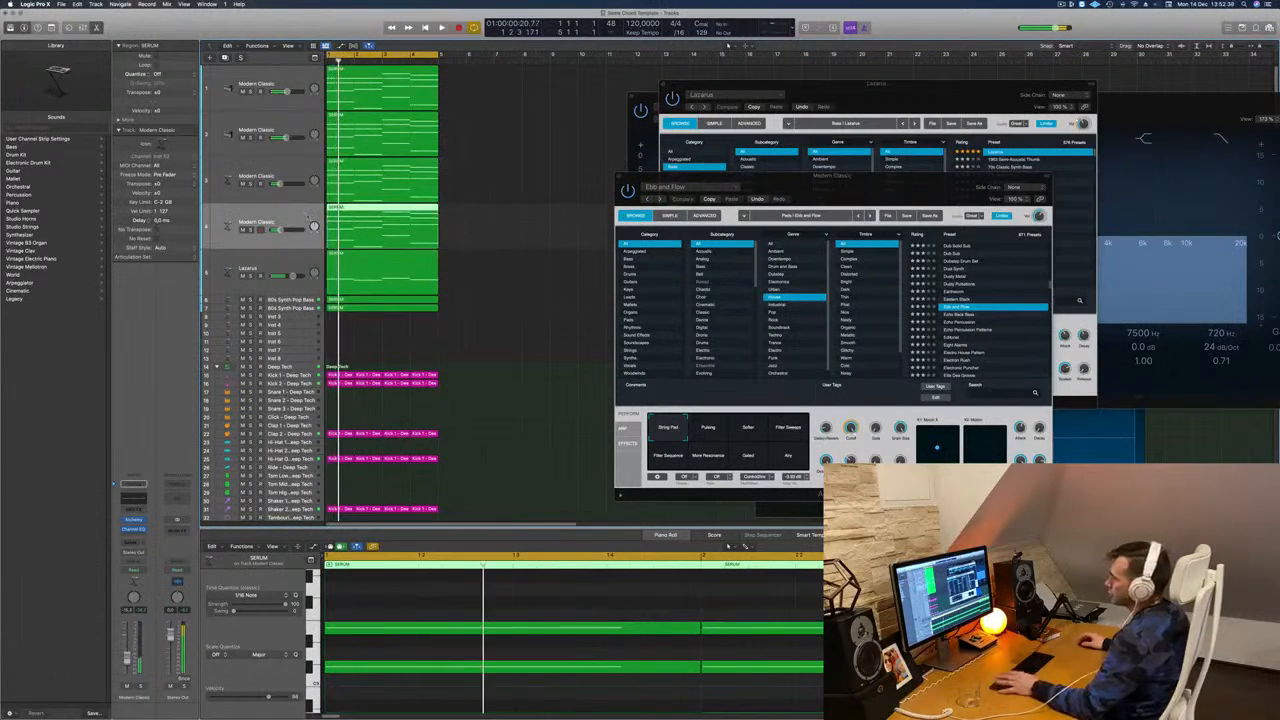
pyautogui.press('space')
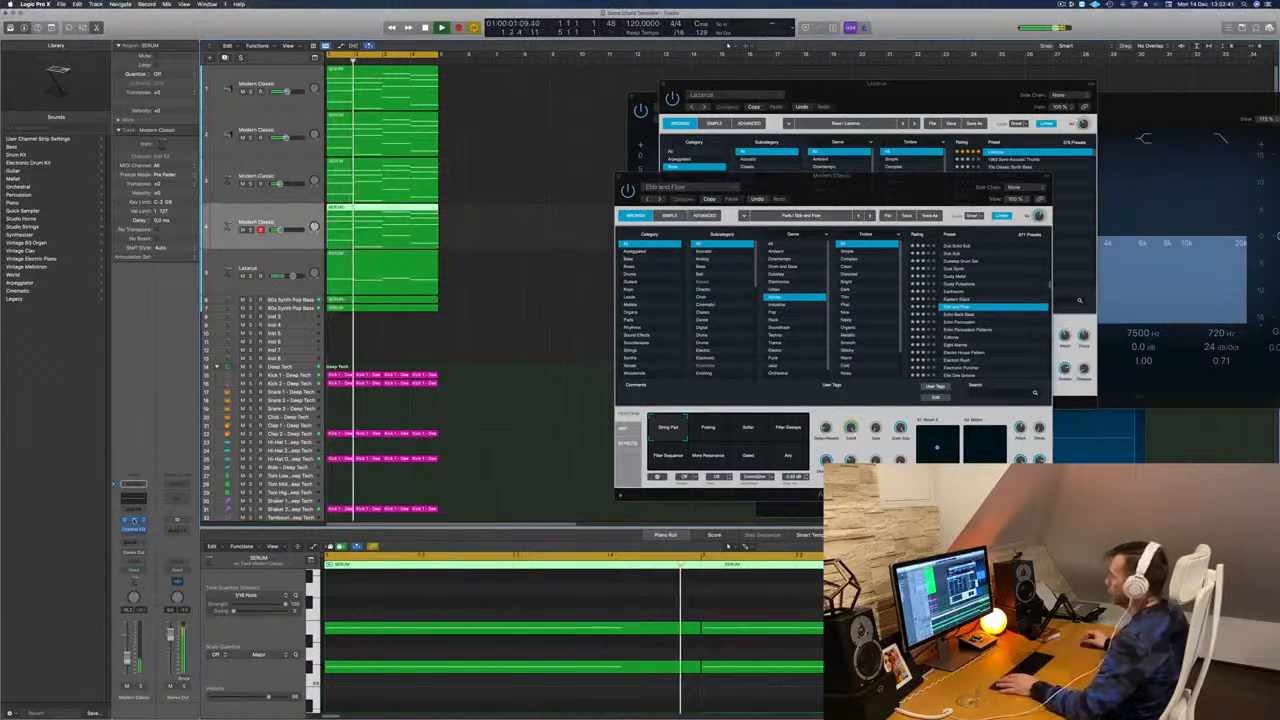
# Step: Open Alchemy on the new fourth track and load the Echo Back Bass preset during playback
pyautogui.click(134, 520)
pyautogui.moveTo(650, 120); pyautogui.dragTo(840, 234)
pyautogui.press('space')
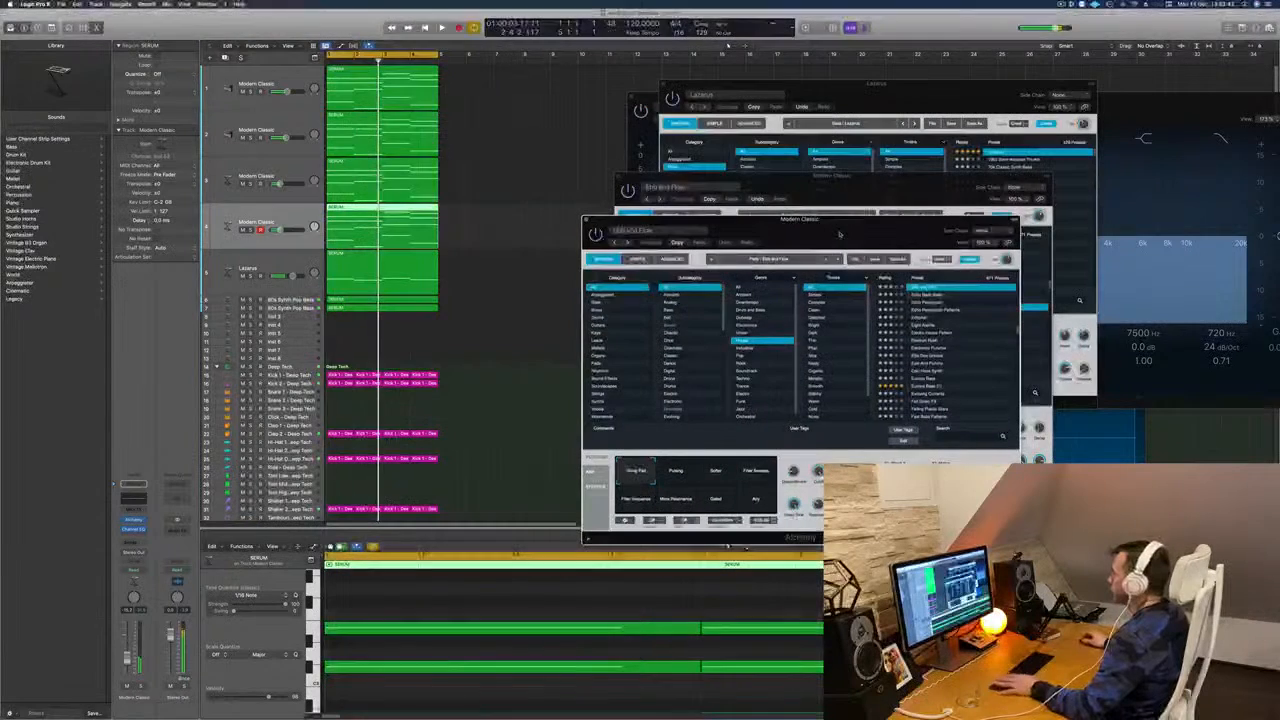
pyautogui.press('space')
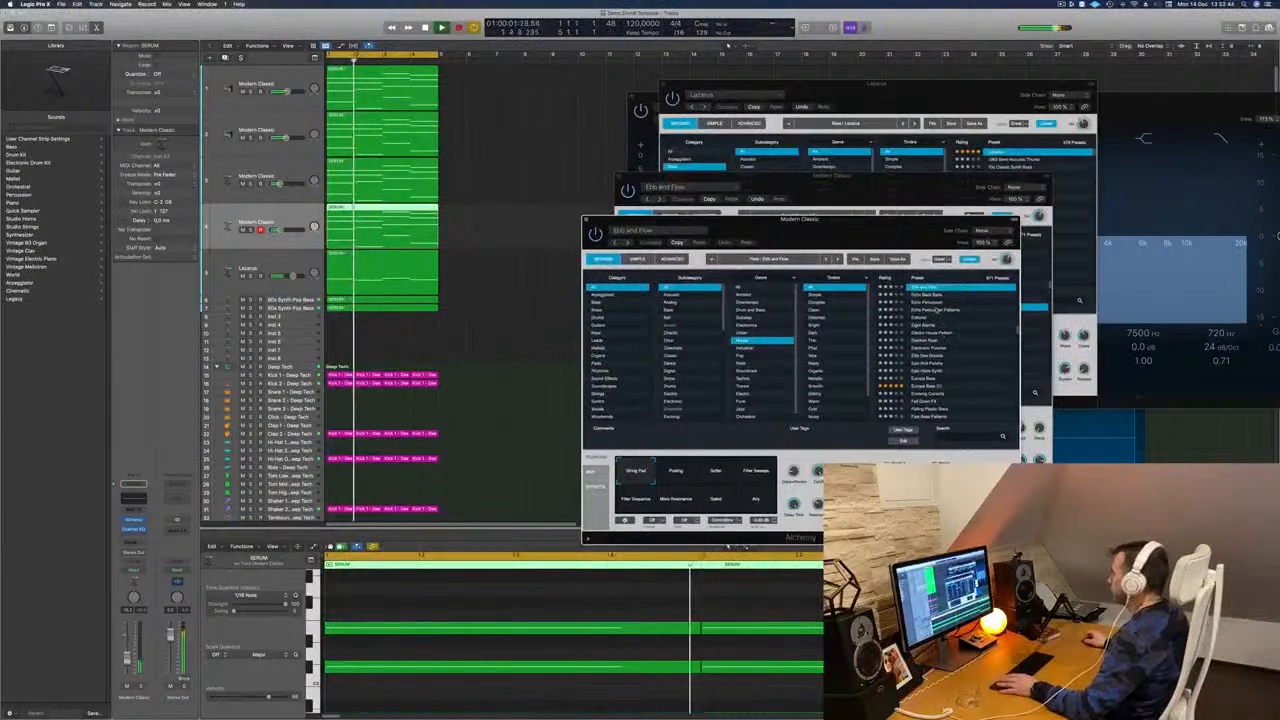
pyautogui.click(928, 296)
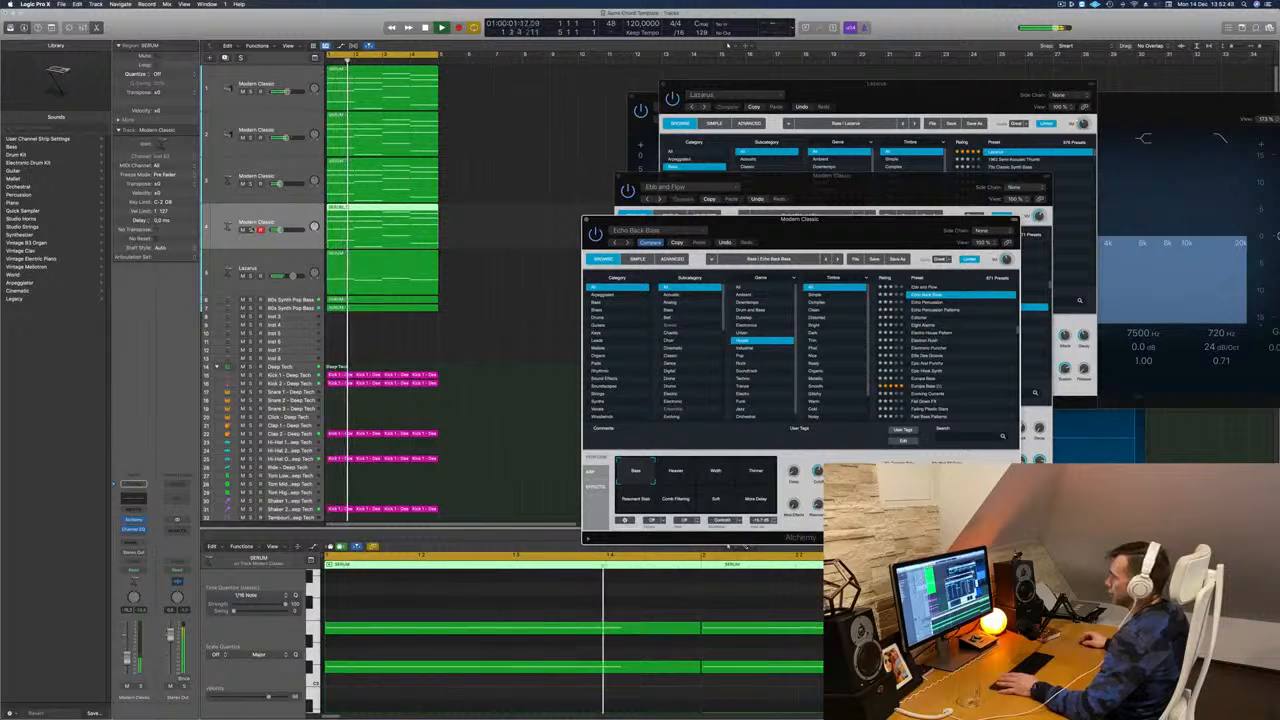
# Step: Listen to the fourth track's Echo Back Bass layer in solo and back in the full mix
pyautogui.click(250, 229)
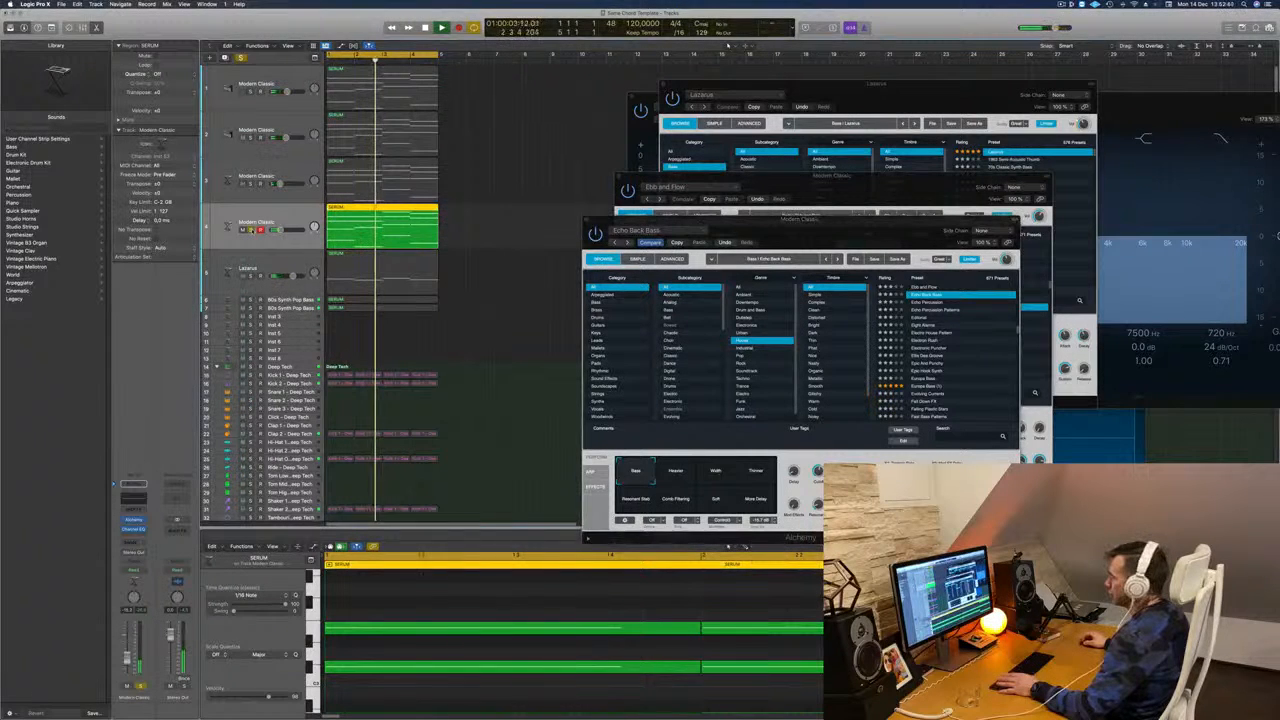
pyautogui.press('Return')
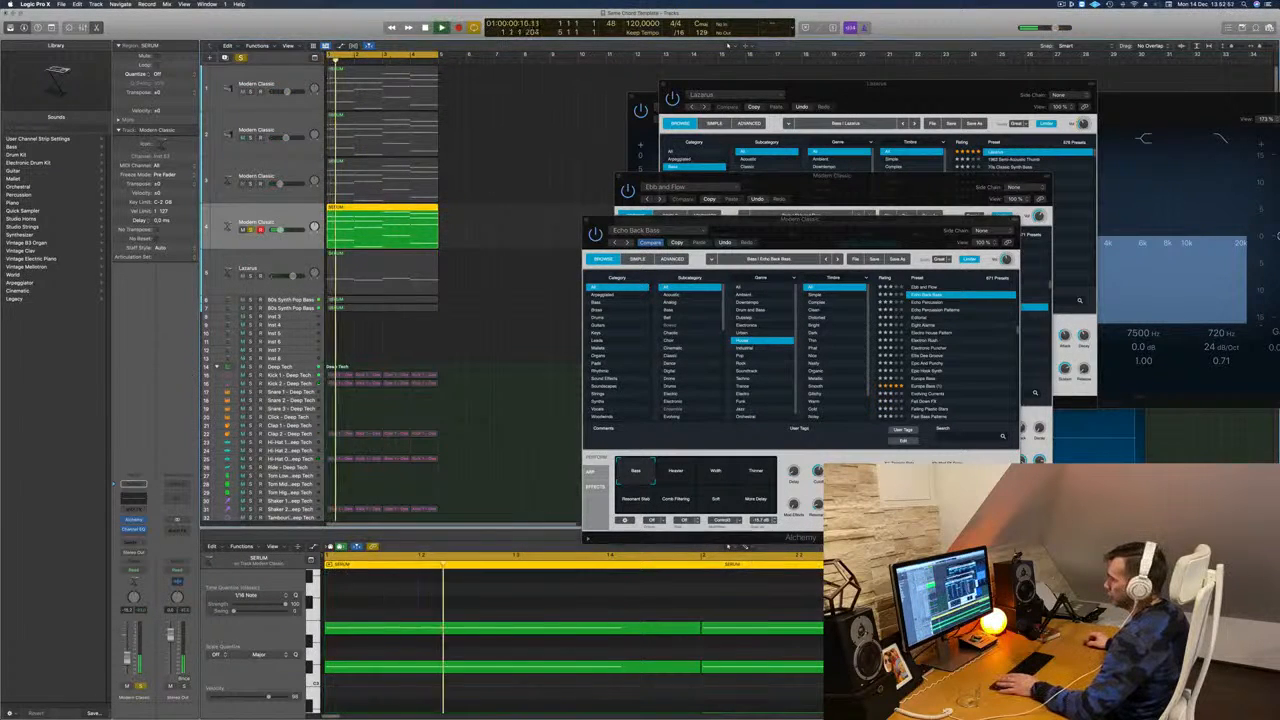
pyautogui.press('s')
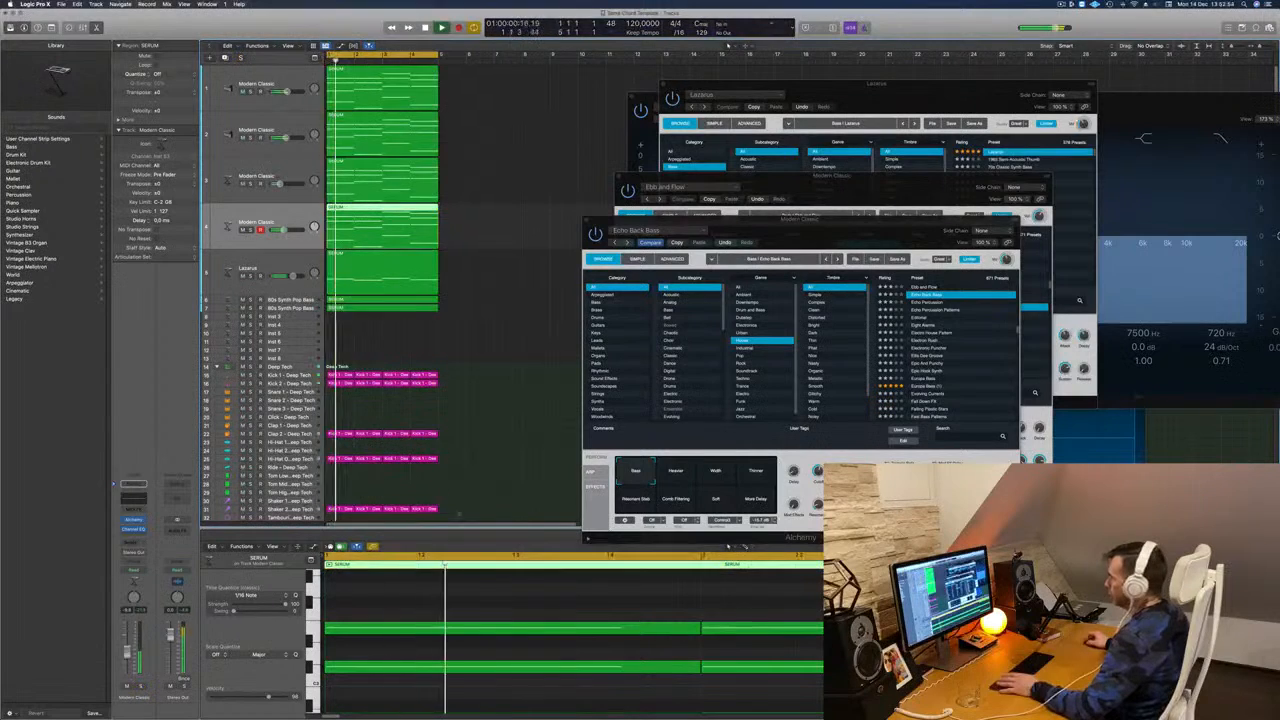
# Step: Audition the Echo Percussion and Echo Percussion Patterns presets on the fourth track with the loop
pyautogui.click(925, 306)
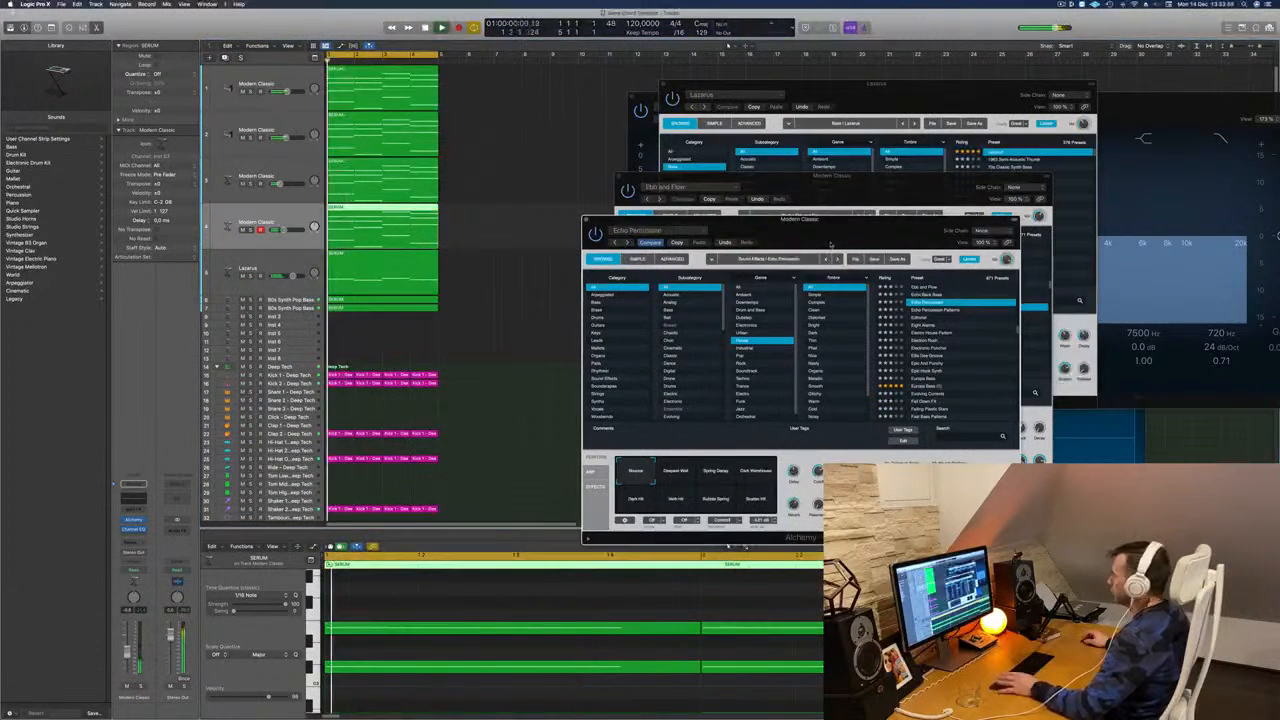
pyautogui.moveTo(840, 236); pyautogui.dragTo(773, 242)
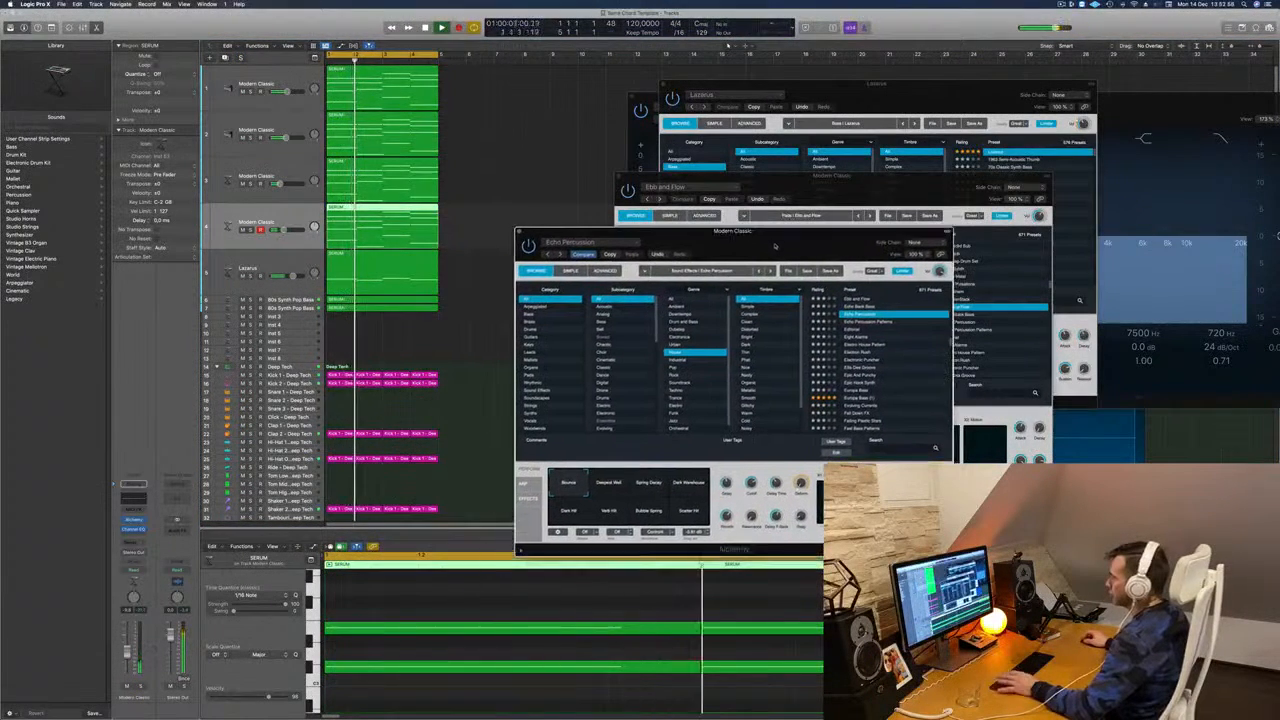
pyautogui.click(878, 323)
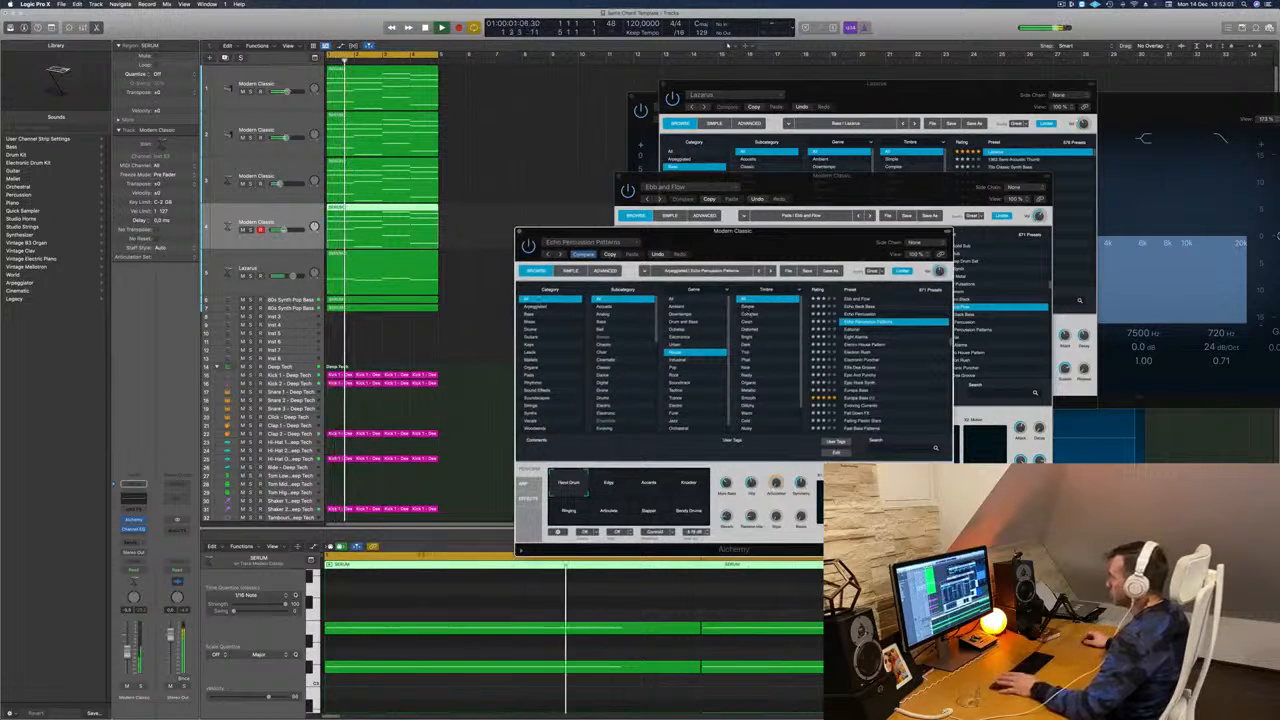
# Step: Filter the fourth track's House presets to the Arpeggiated category and load Electro House Pattern during playback
pyautogui.click(538, 306)
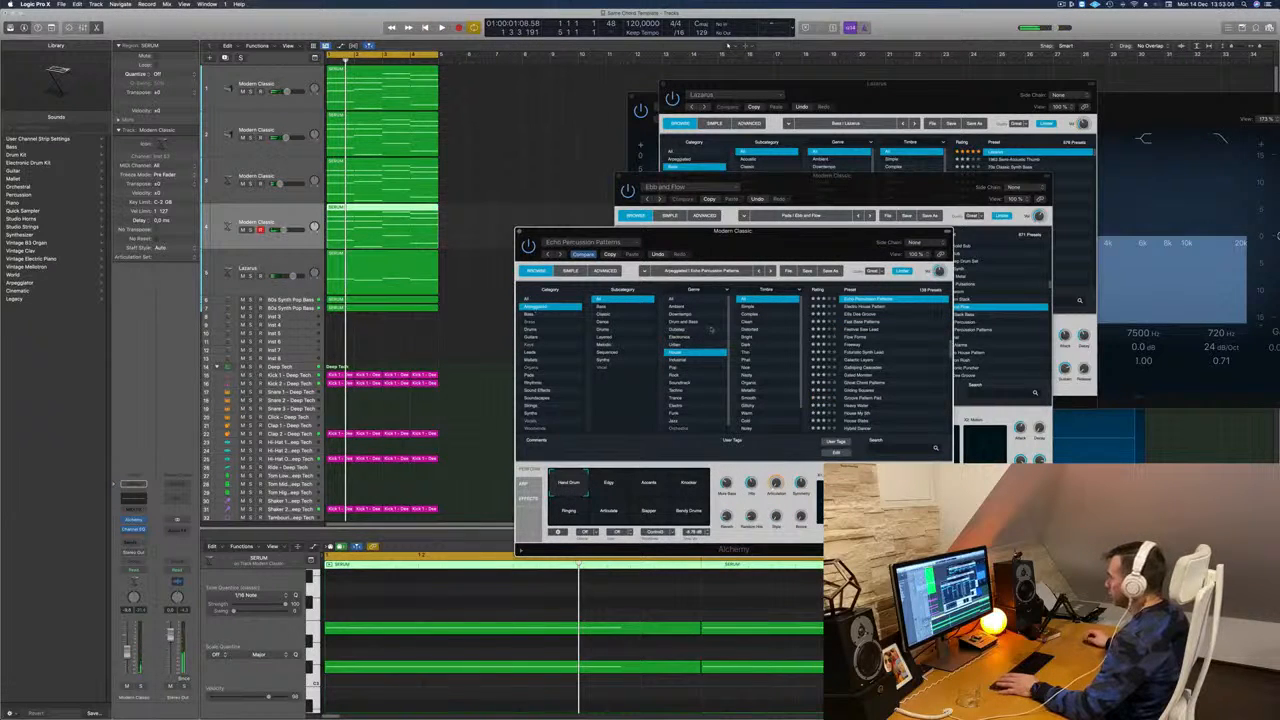
pyautogui.scroll(3, 882, 311)
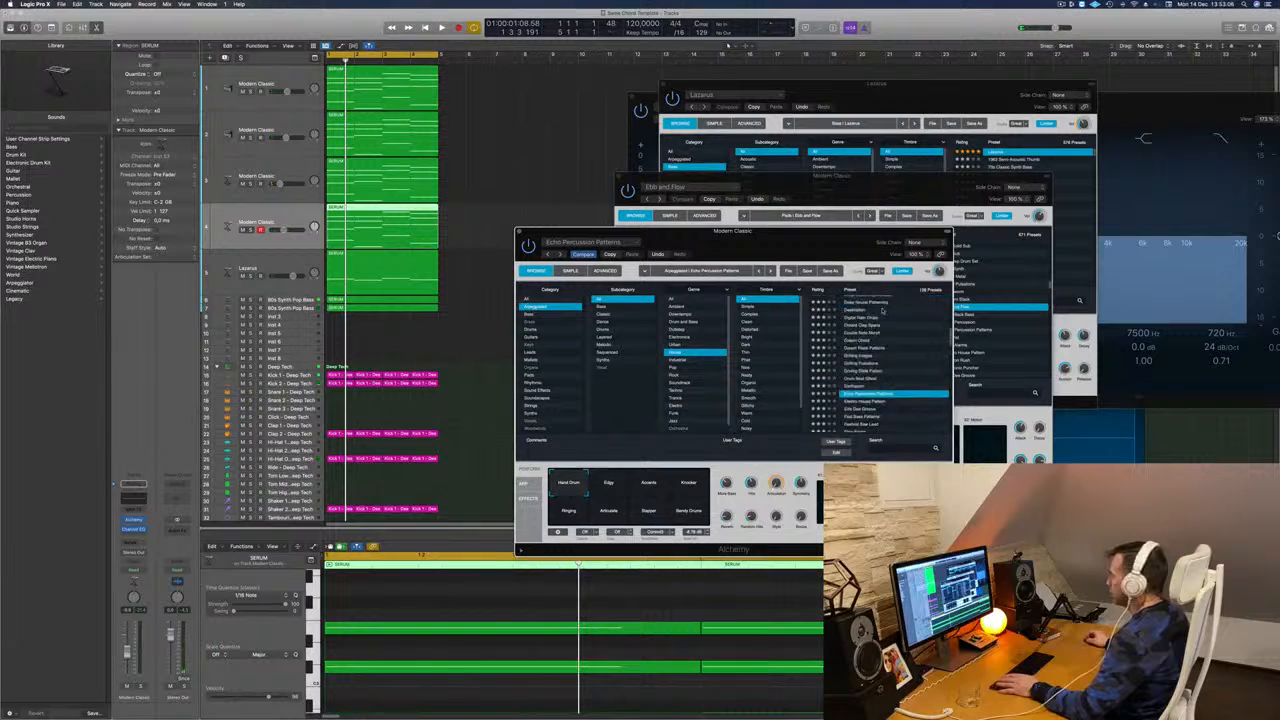
pyautogui.click(865, 355)
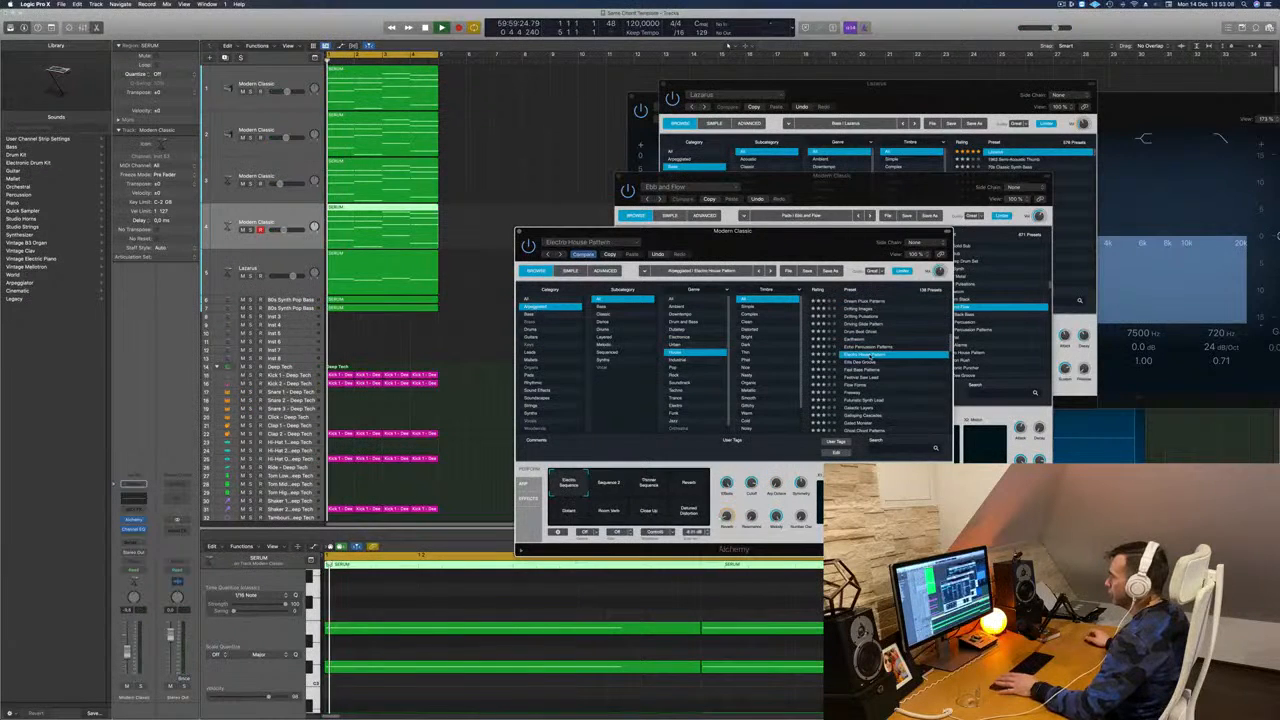
pyautogui.moveTo(798, 240); pyautogui.dragTo(853, 182)
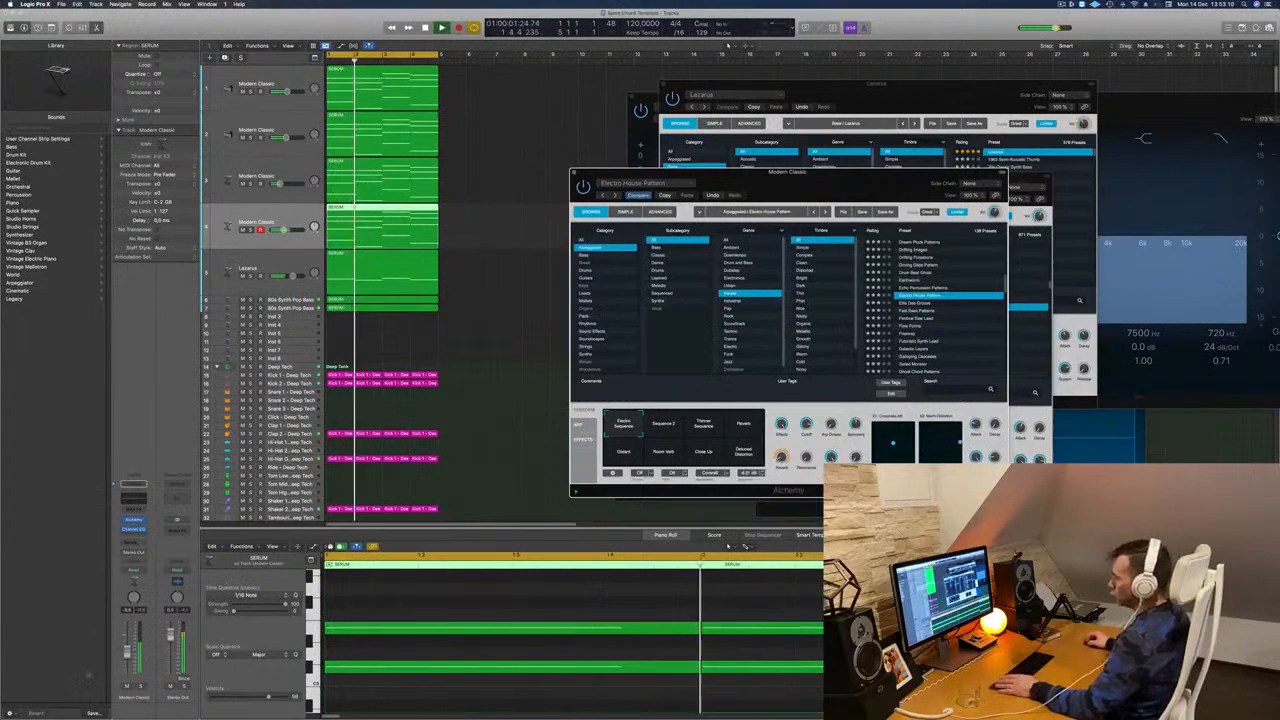
# Step: Audition Ellis Dee Groove, and Fast Bass Patterns with its Bright Strings, Softer and More Bite variations, on the fourth track
pyautogui.click(908, 304)
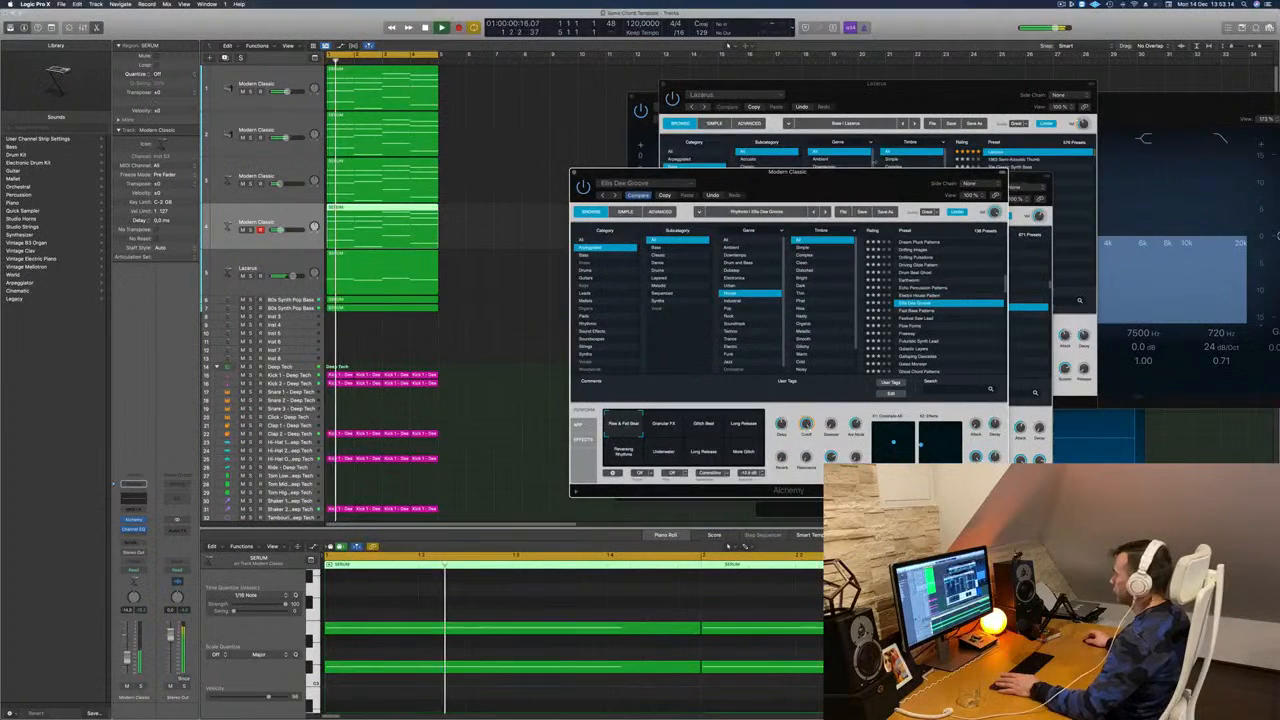
pyautogui.moveTo(869, 172); pyautogui.dragTo(882, 147)
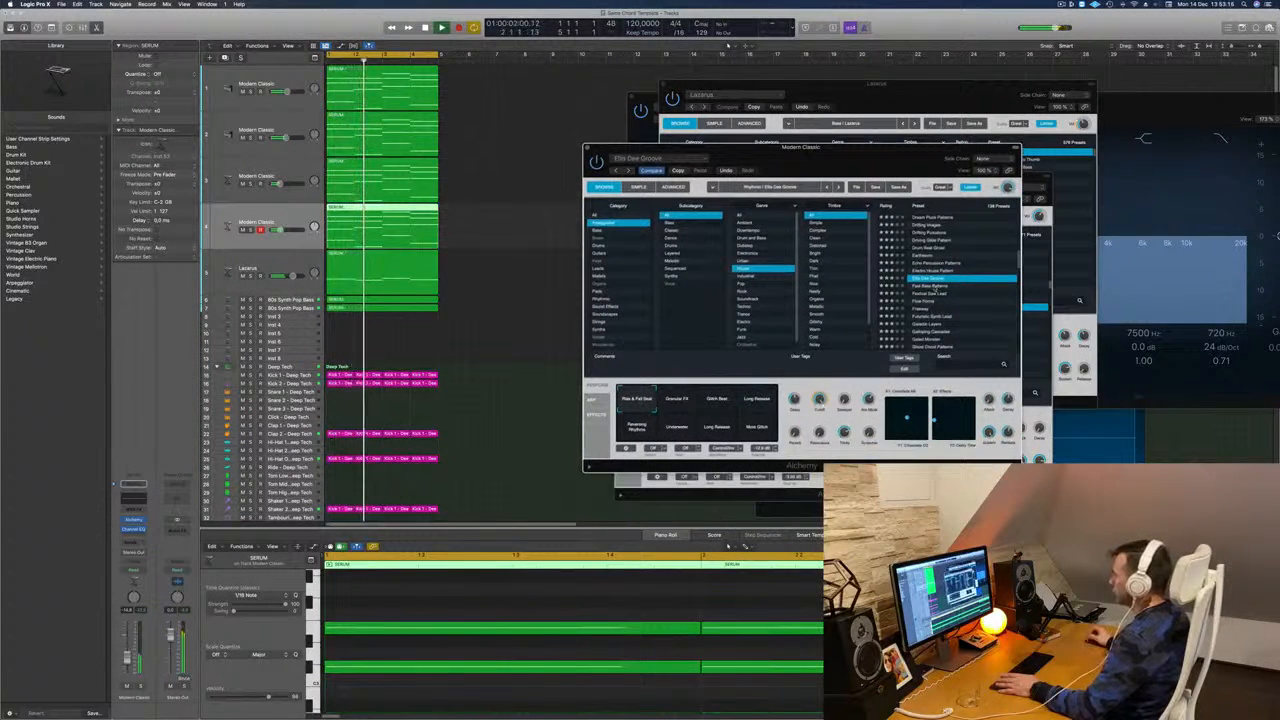
pyautogui.click(934, 286)
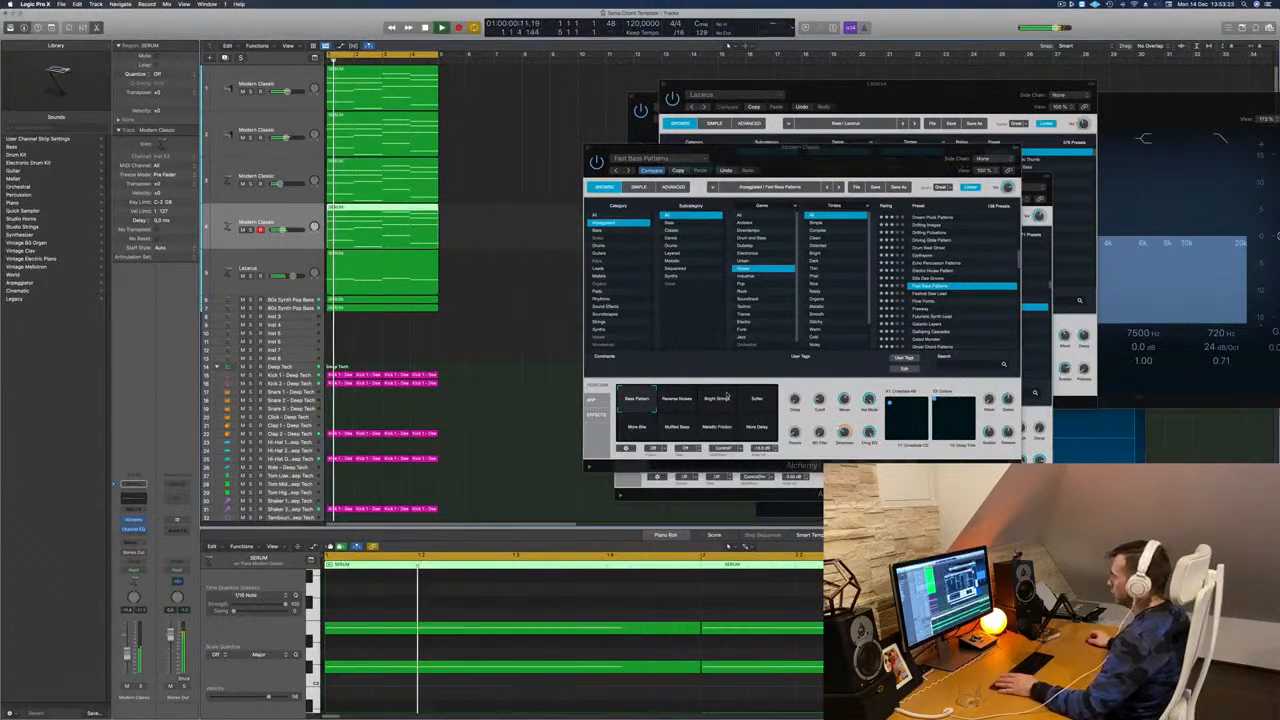
pyautogui.click(734, 398)
pyautogui.click(757, 401)
pyautogui.click(630, 430)
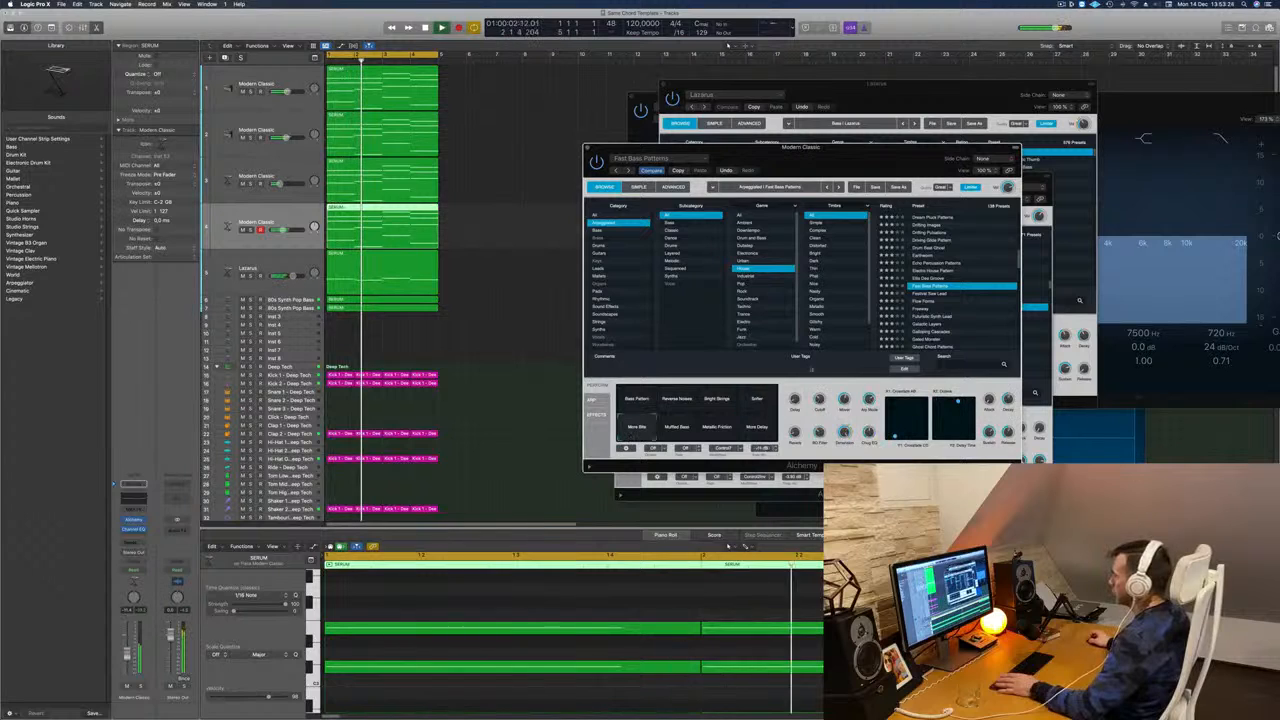
# Step: Audition the Festival Saw Lead, Flow Forms, Freeway and Futuristic Synth Lead presets with the loop playing
pyautogui.press('Down')
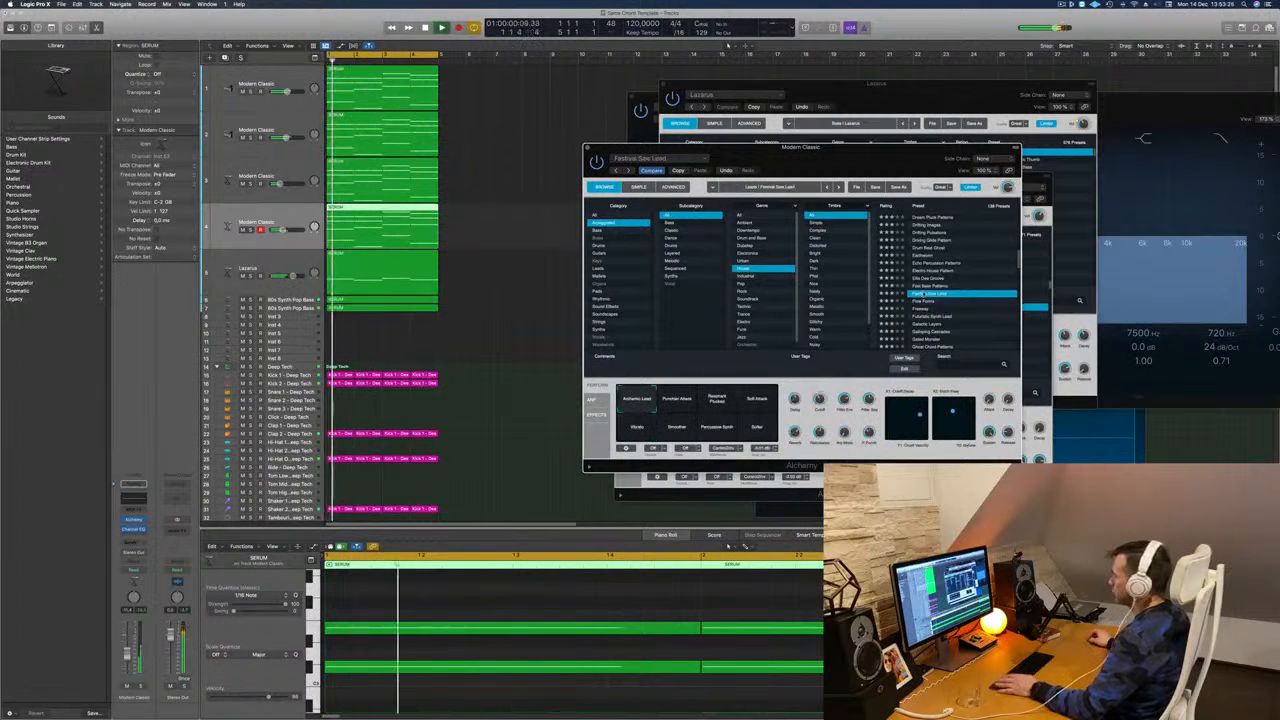
pyautogui.press('Down')
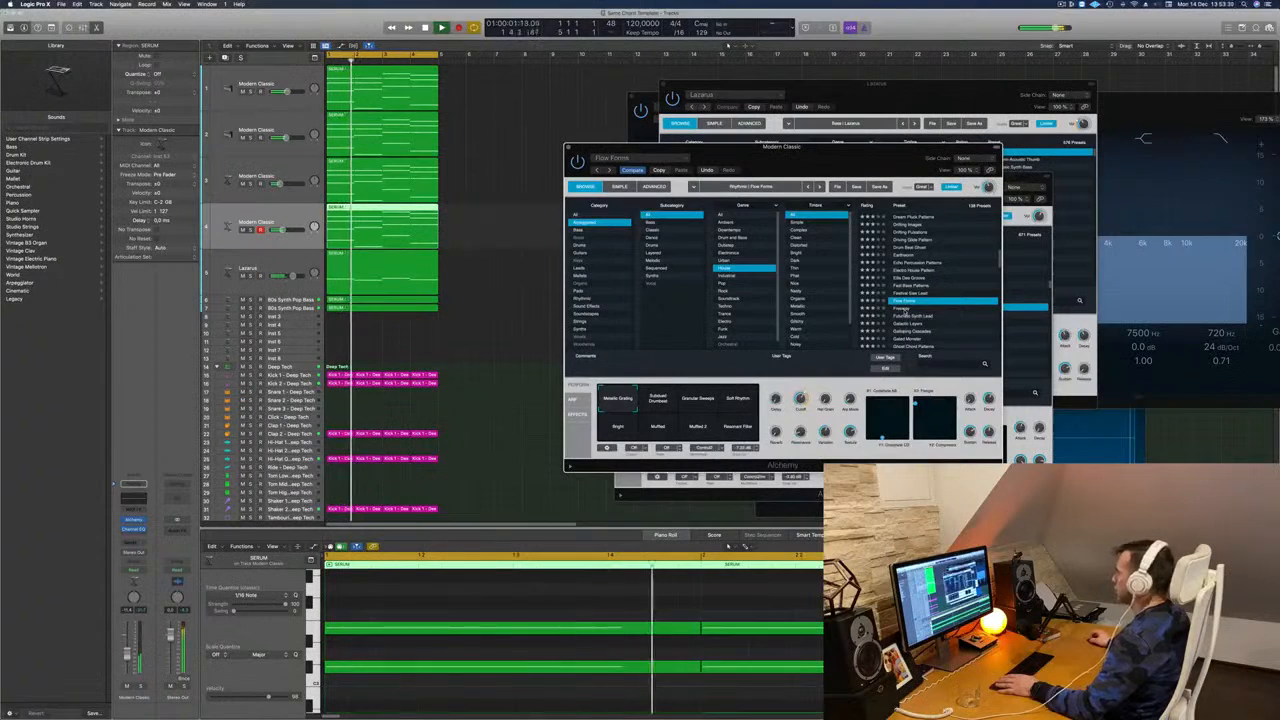
pyautogui.click(903, 309)
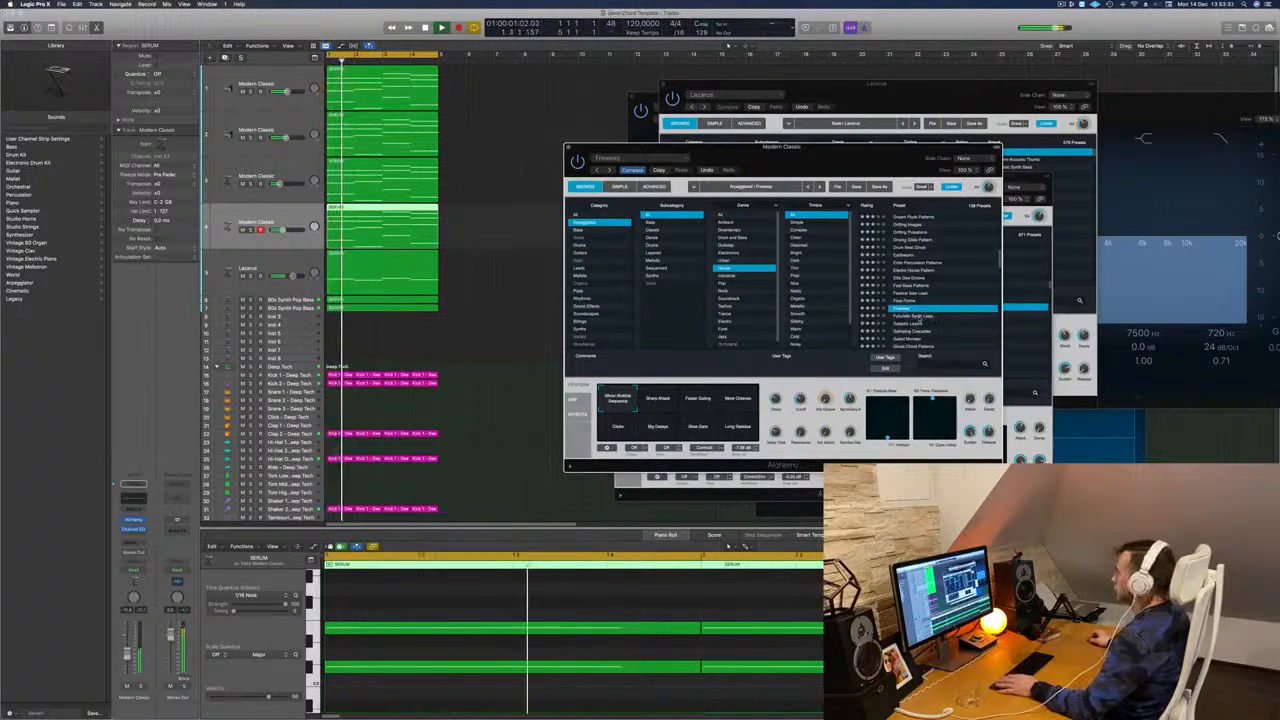
pyautogui.click(916, 316)
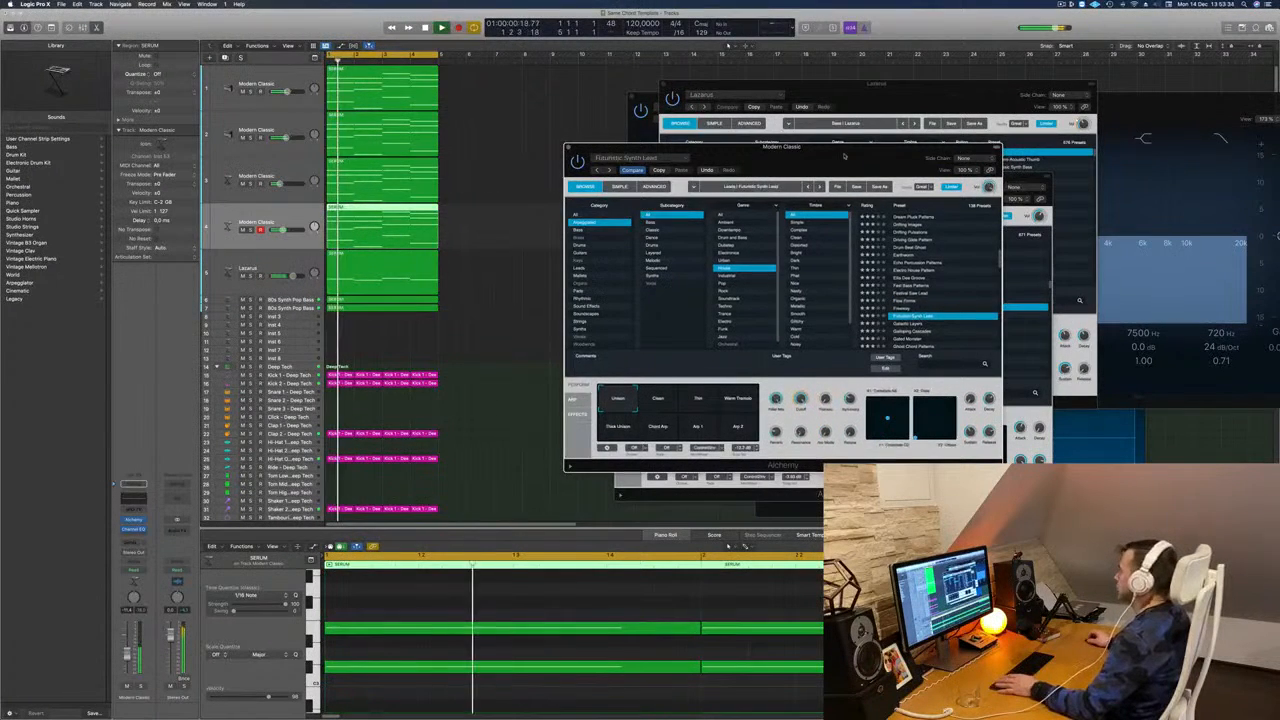
# Step: Audition Galactic Layers and Gated Monster on the fourth track, and load Ghost Chord Patterns in their place
pyautogui.moveTo(844, 155); pyautogui.dragTo(854, 95)
pyautogui.click(924, 263)
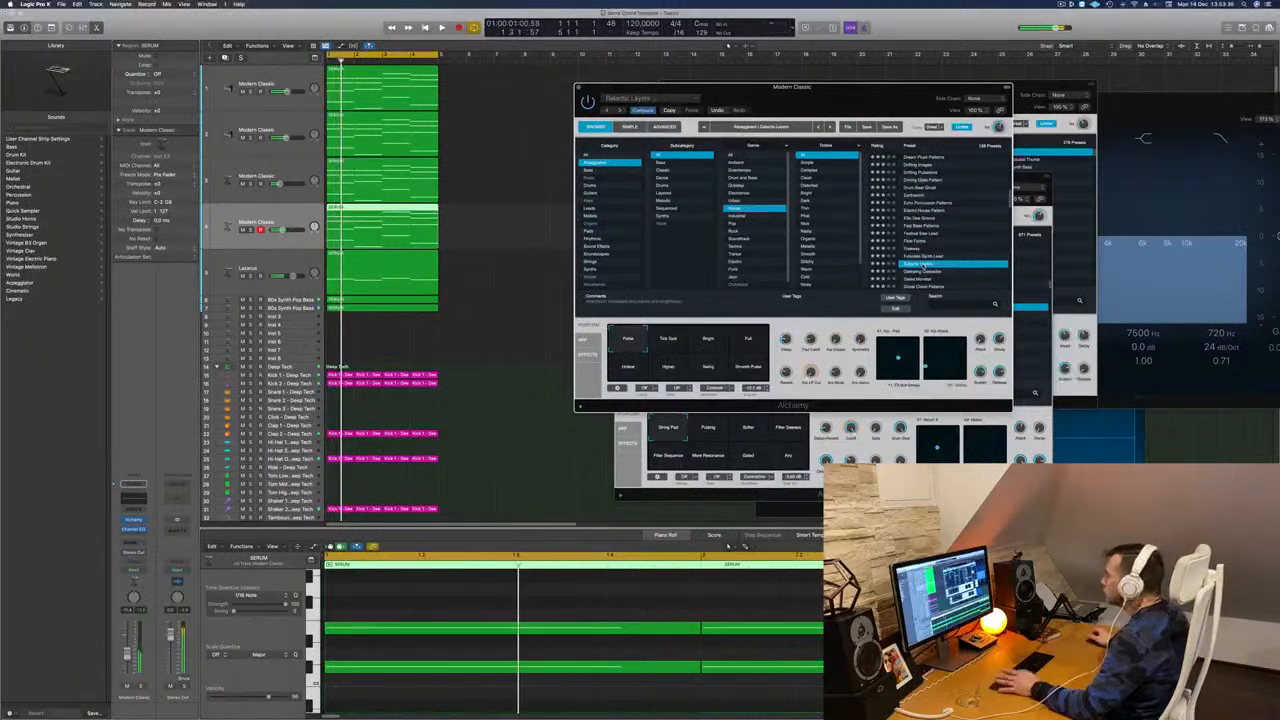
pyautogui.scroll(-5, 987, 218)
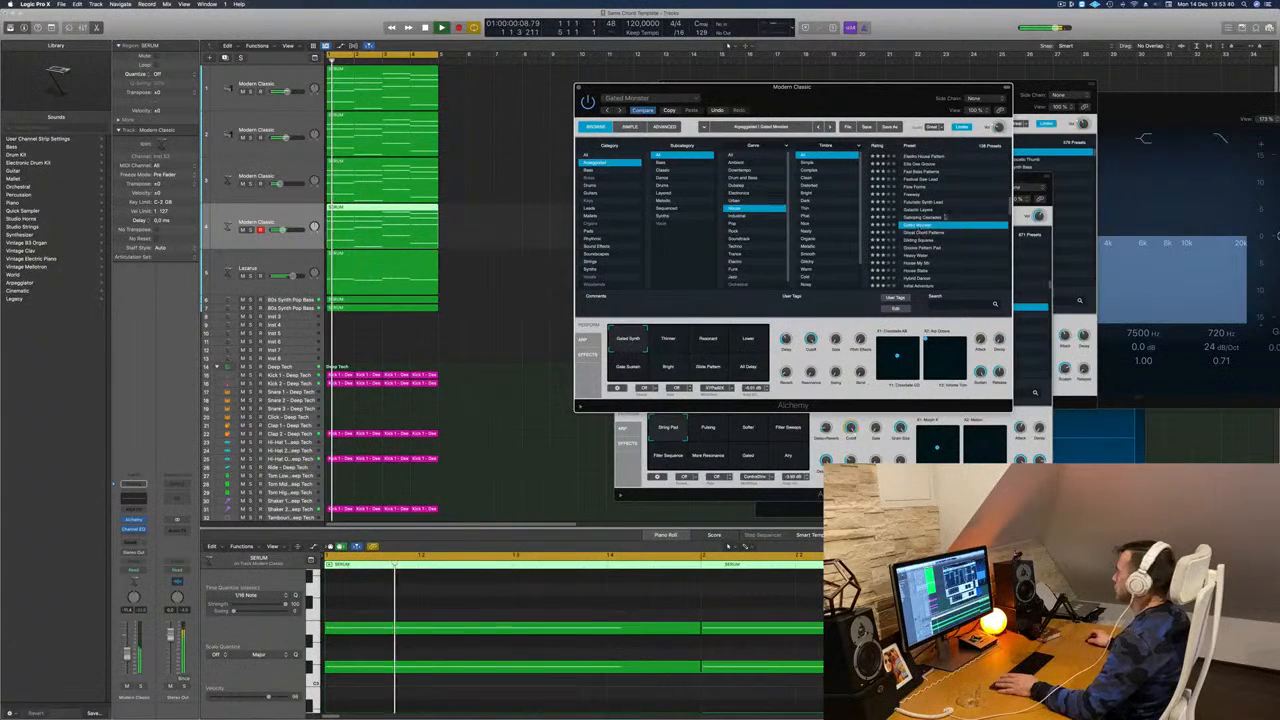
pyautogui.scroll(-3, 944, 216)
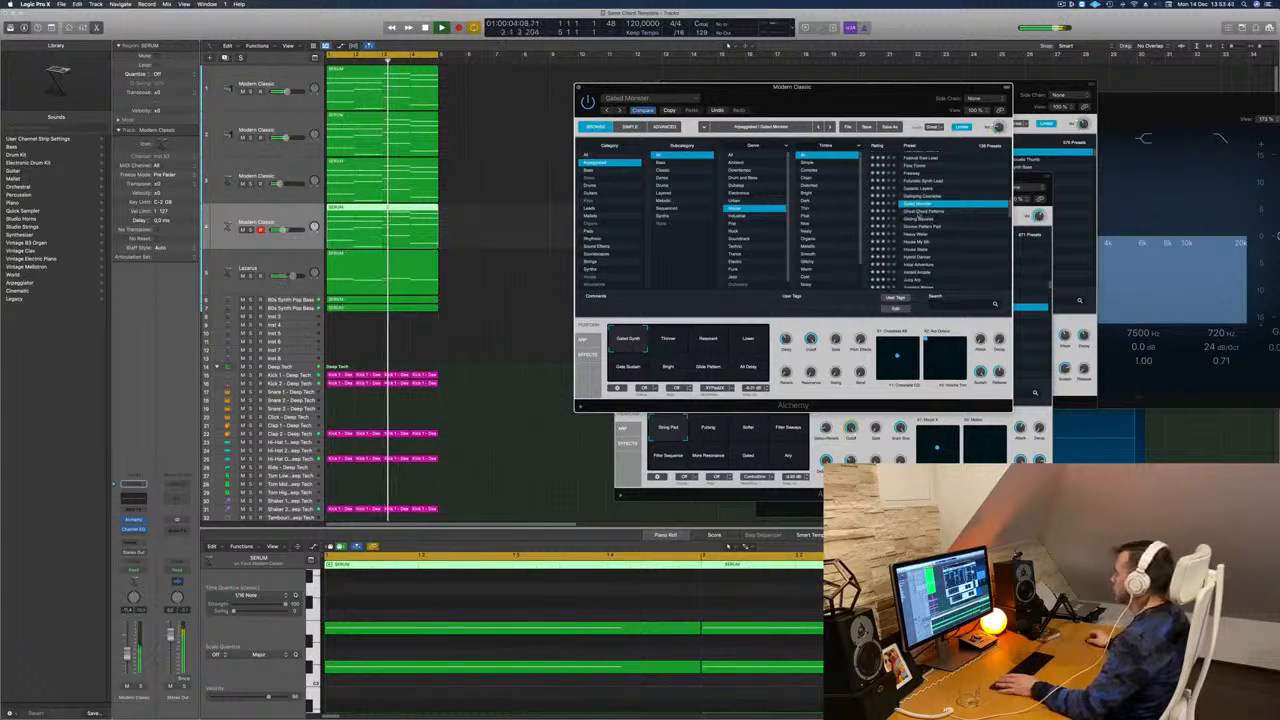
pyautogui.click(919, 212)
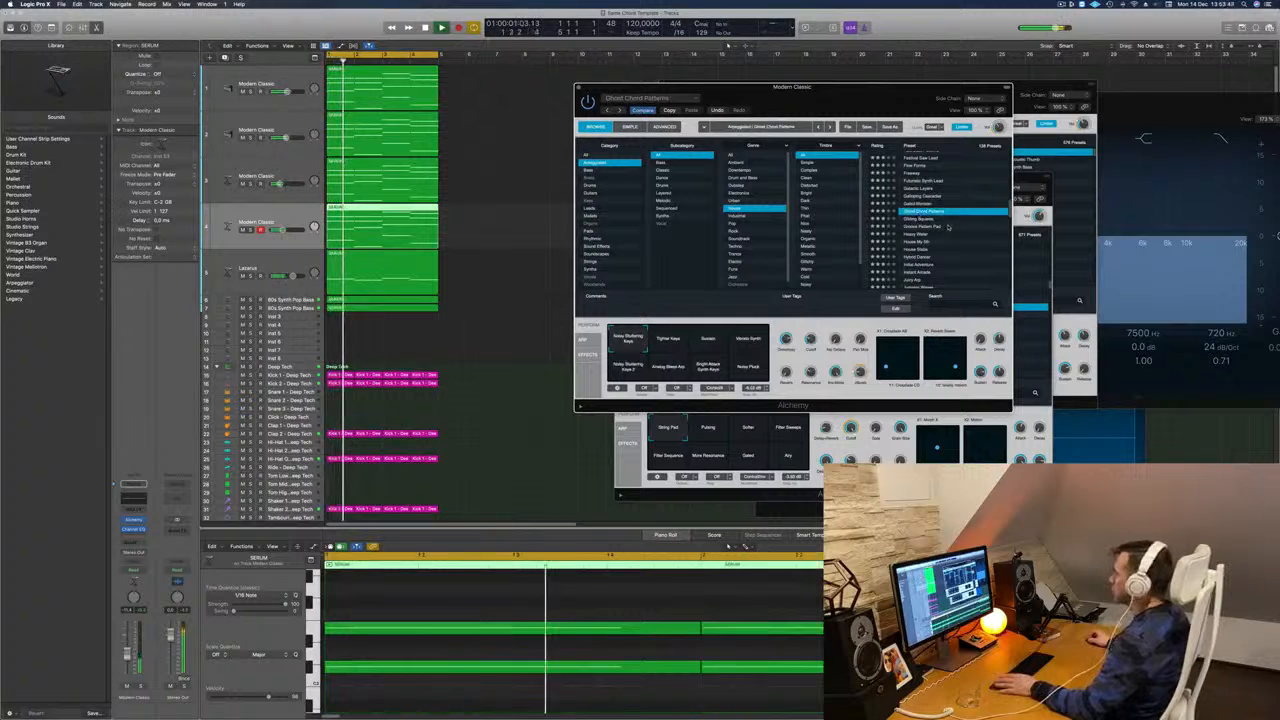
# Step: Load Groove Pattern Pad on the fourth track and audition its Tension and Add Notes variations during playback
pyautogui.scroll(-3, 940, 220)
pyautogui.click(920, 202)
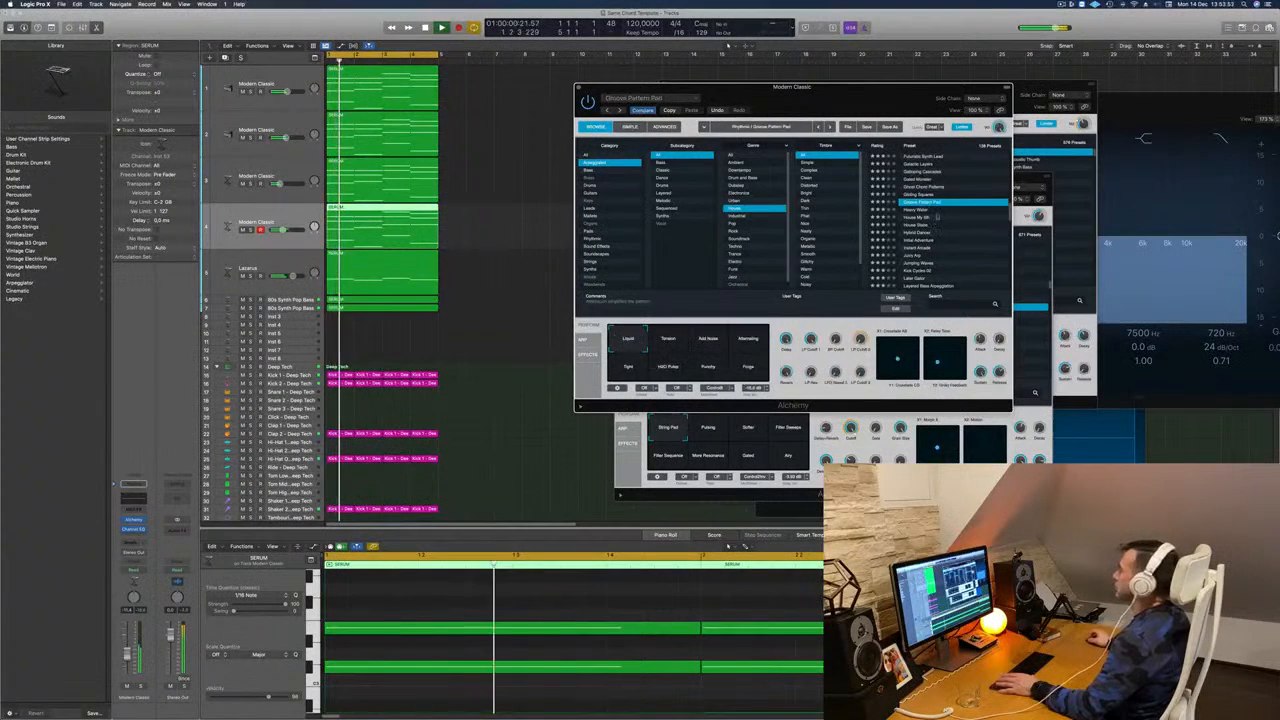
pyautogui.moveTo(890, 103)
pyautogui.mouseDown()
pyautogui.moveTo(858, 123)
pyautogui.moveTo(887, 123)
pyautogui.mouseUp()
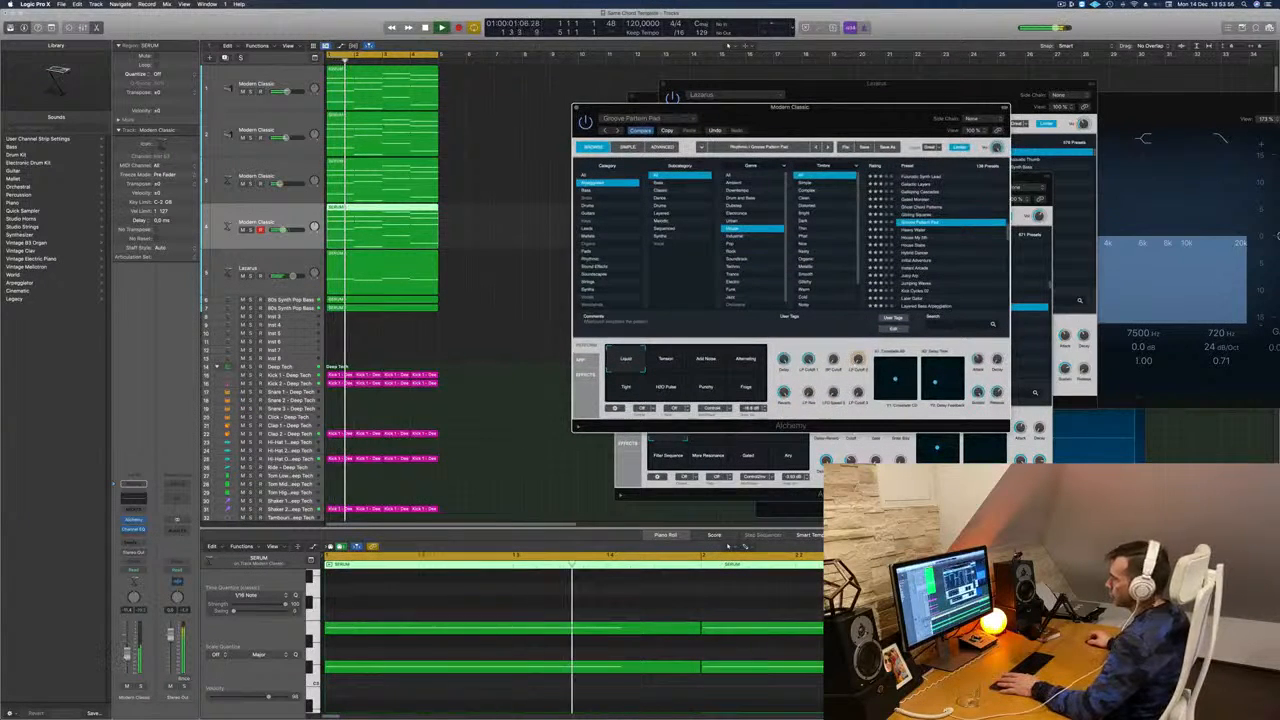
pyautogui.click(890, 26)
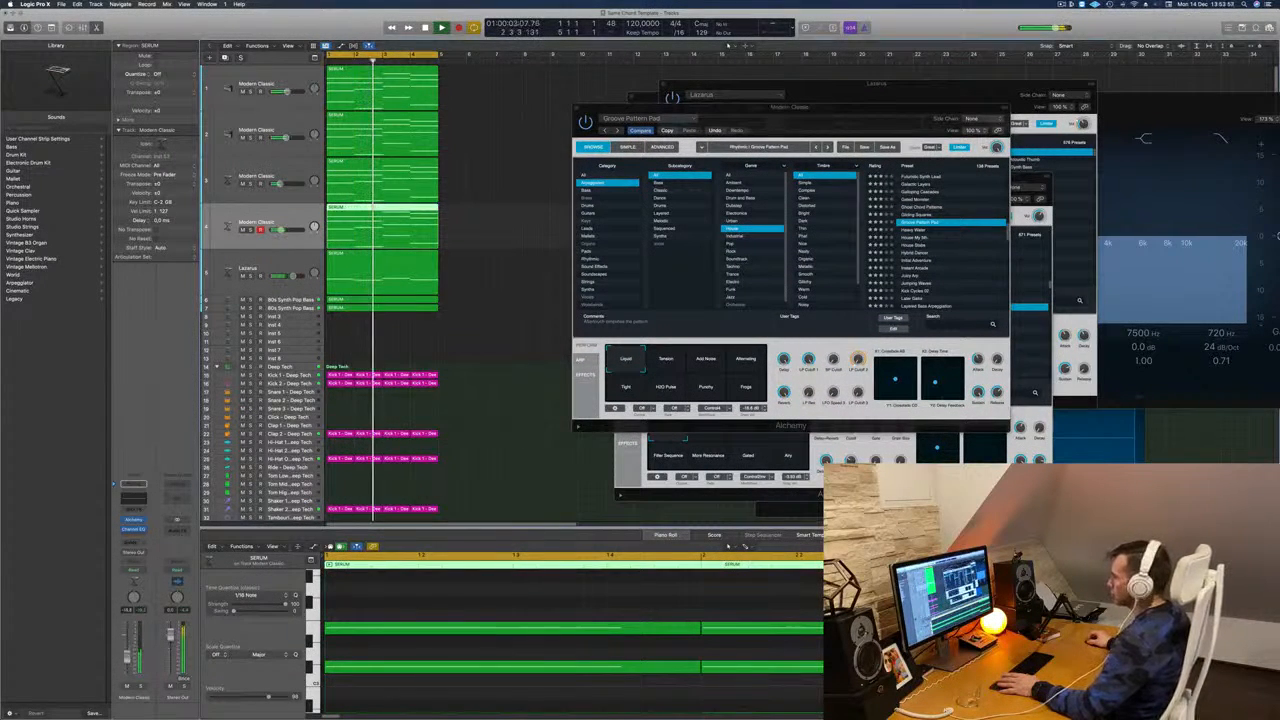
pyautogui.click(672, 360)
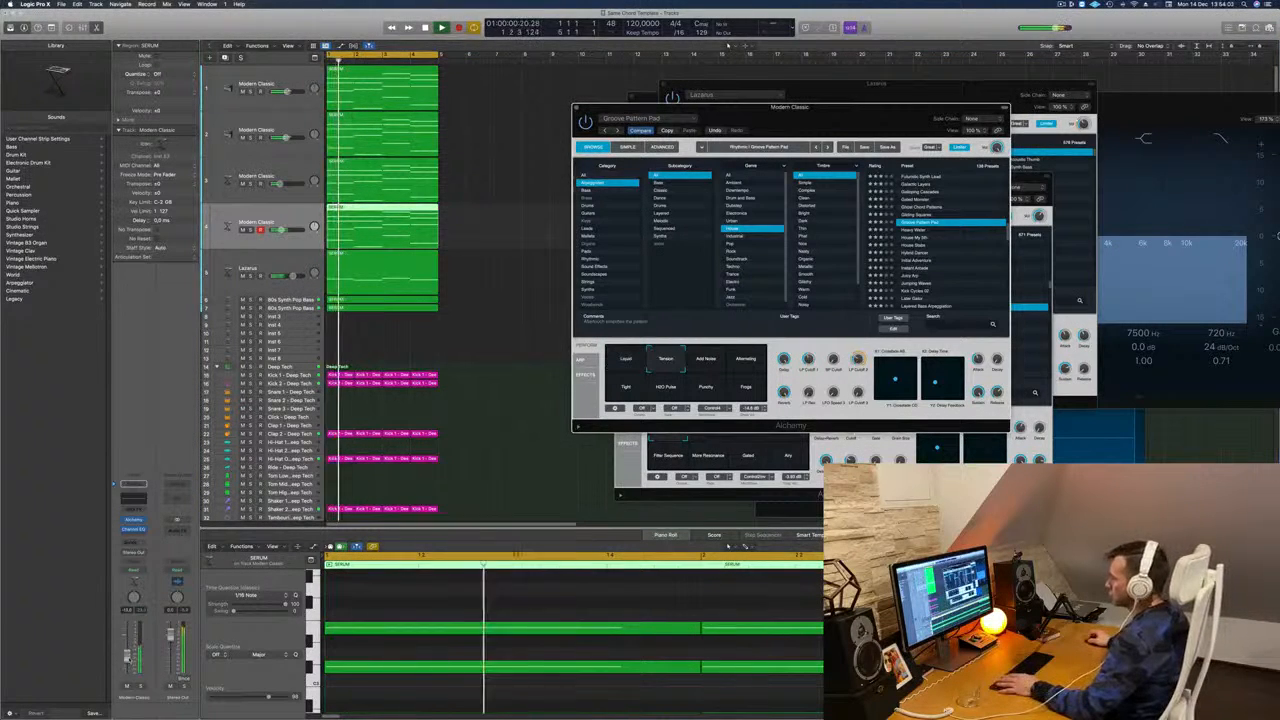
pyautogui.click(699, 362)
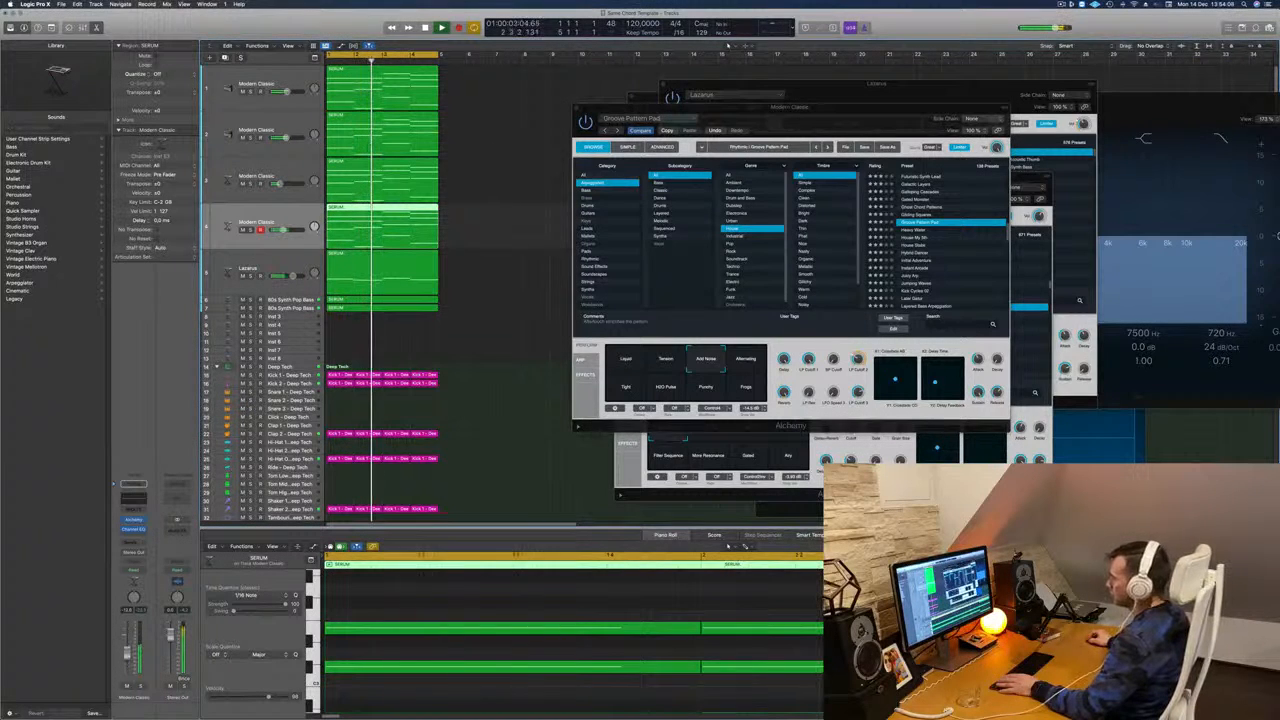
# Step: Audition the Alternating, Tight, H2O Pulse, Punchy and Frogs variations of Groove Pattern Pad
pyautogui.click(140, 687)
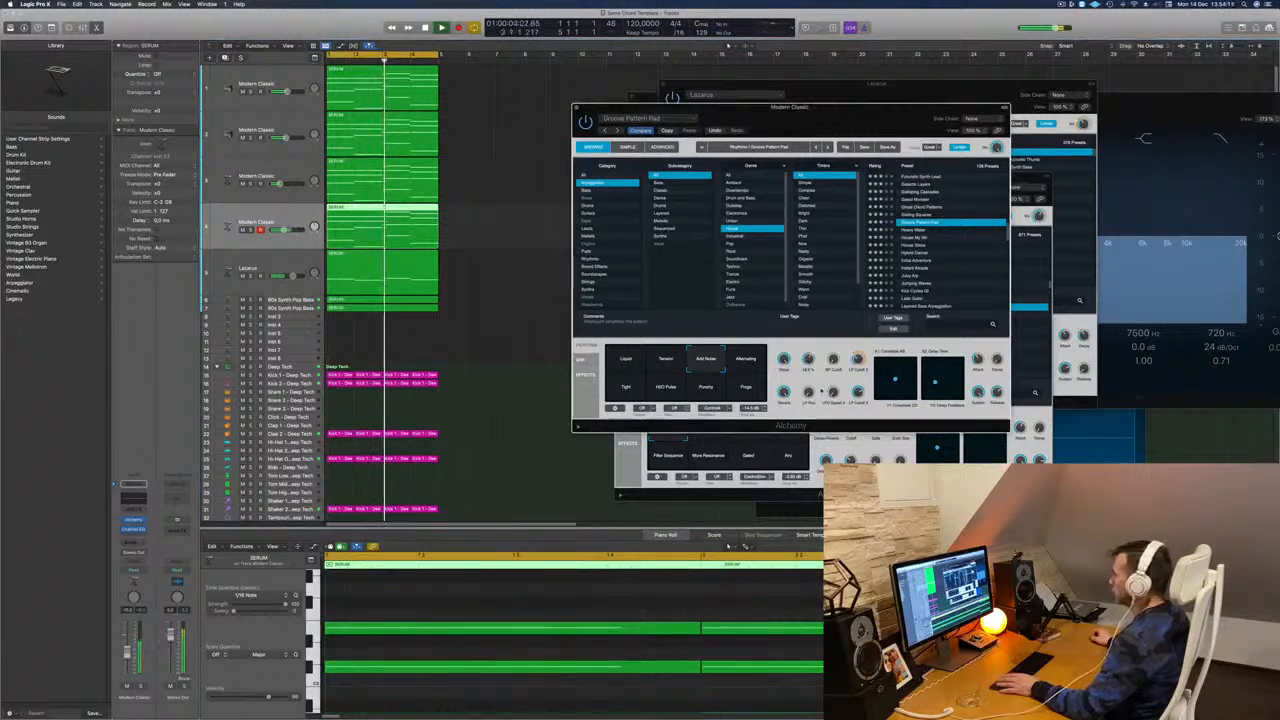
pyautogui.click(745, 358)
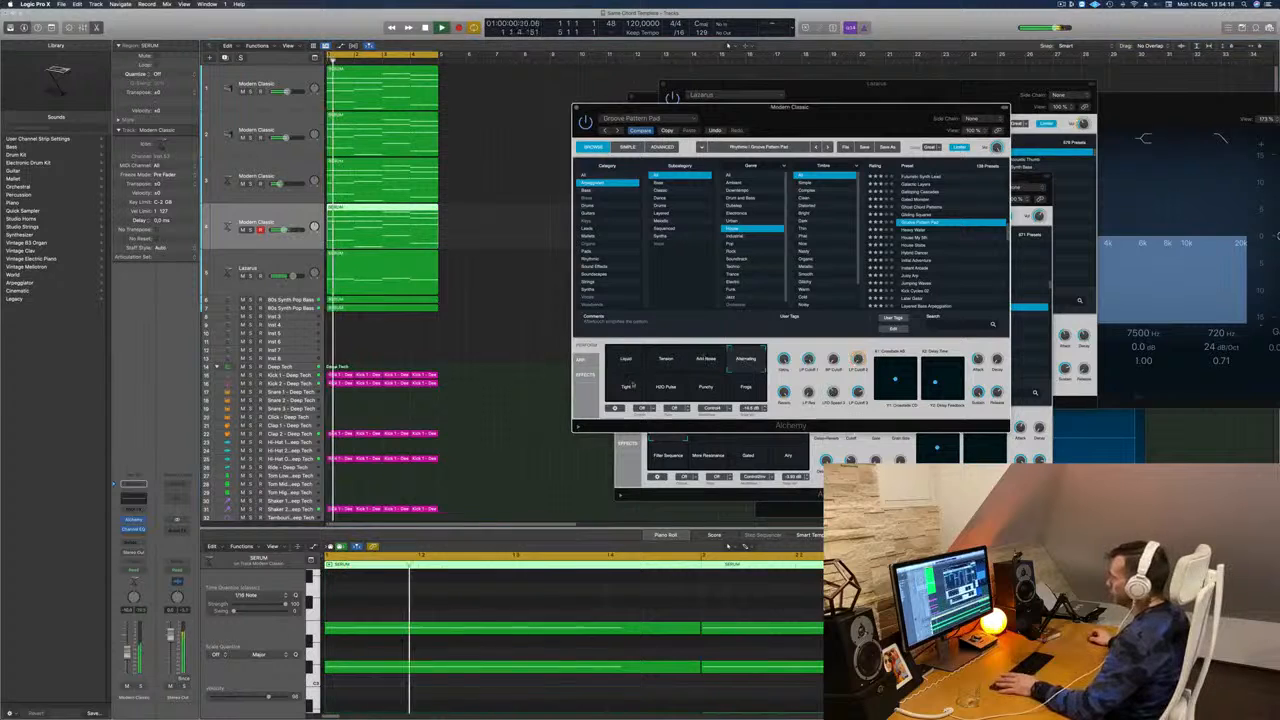
pyautogui.click(627, 386)
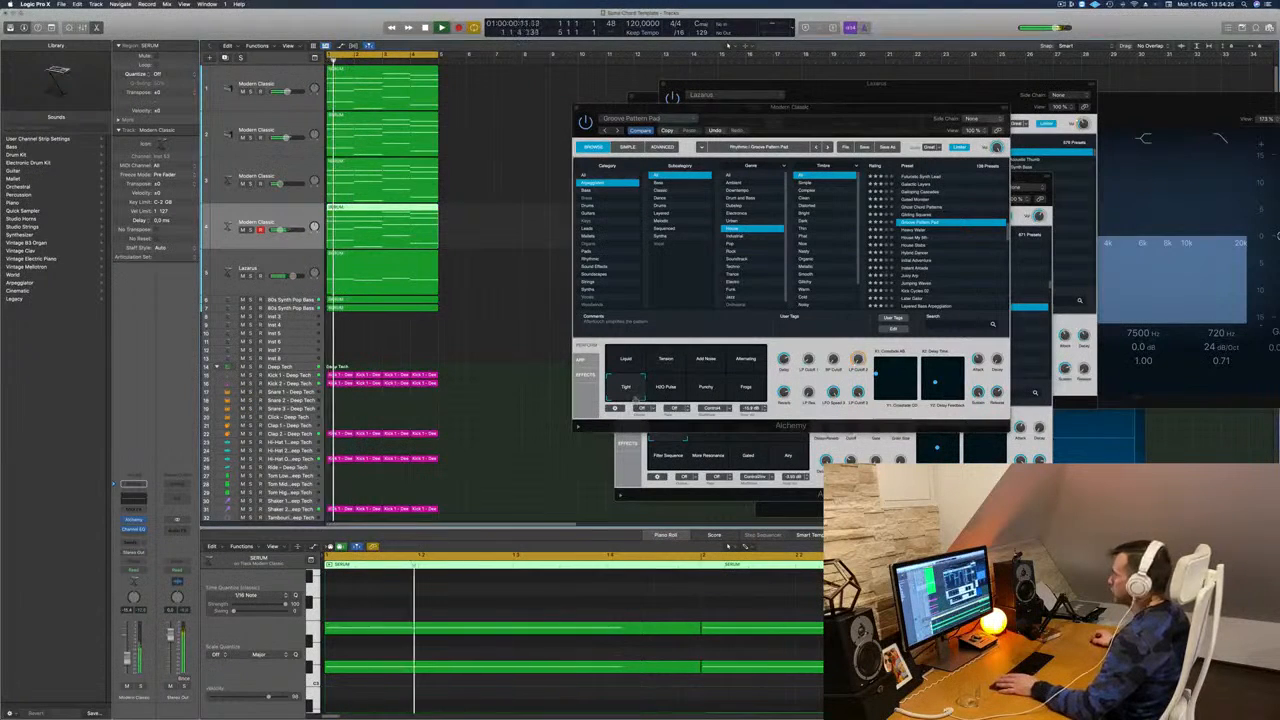
pyautogui.click(664, 394)
pyautogui.click(712, 392)
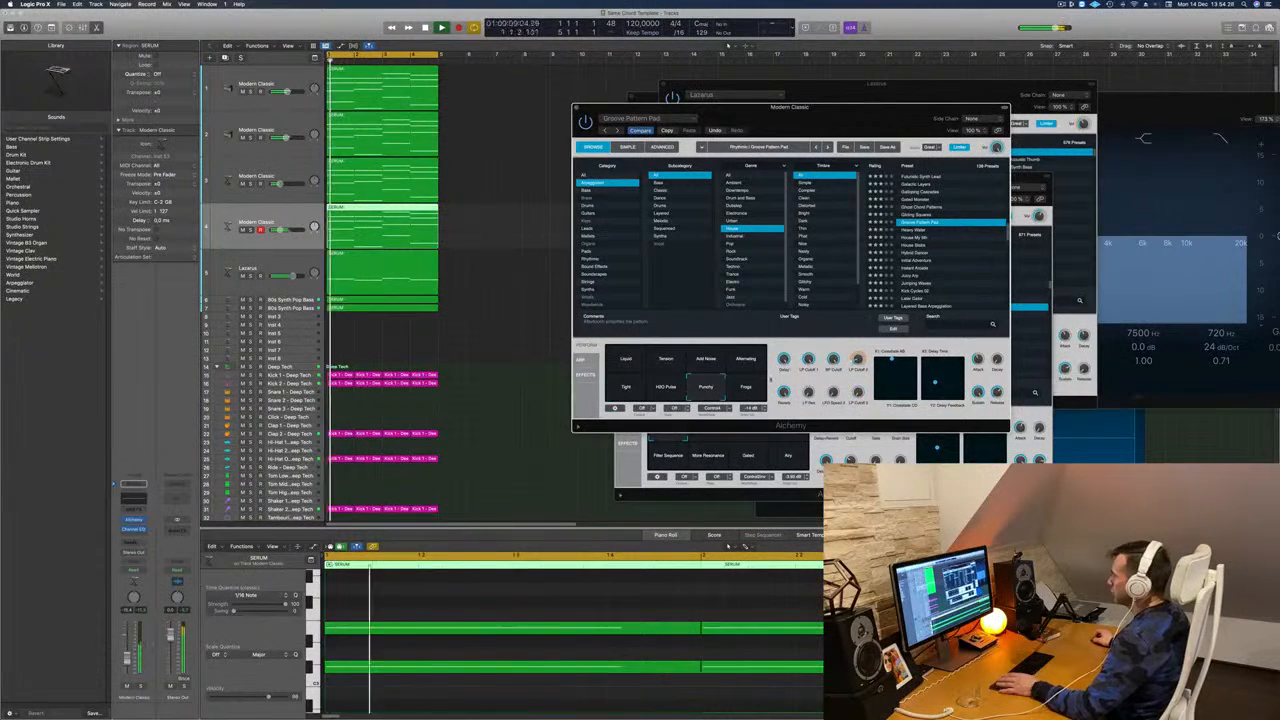
pyautogui.click(748, 389)
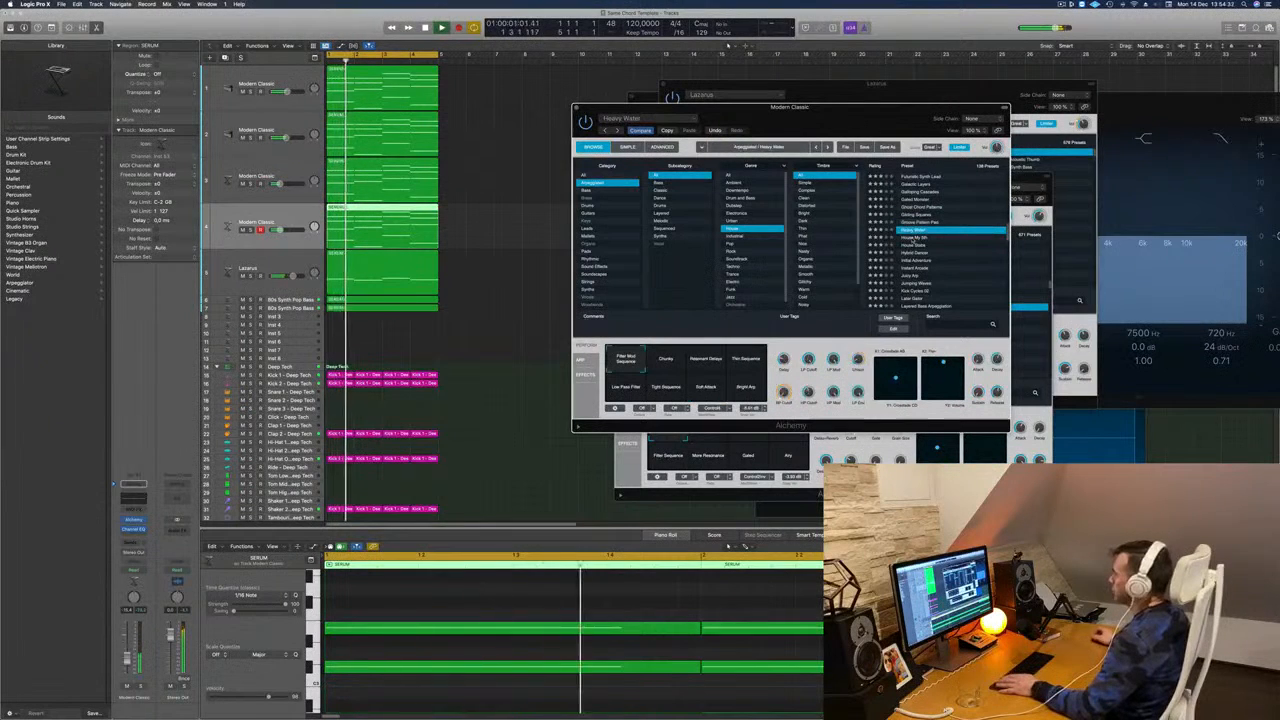
# Step: Try House My 5th, load House Stabs in its place, and compare its variations, settling on Denser Arp
pyautogui.click(912, 239)
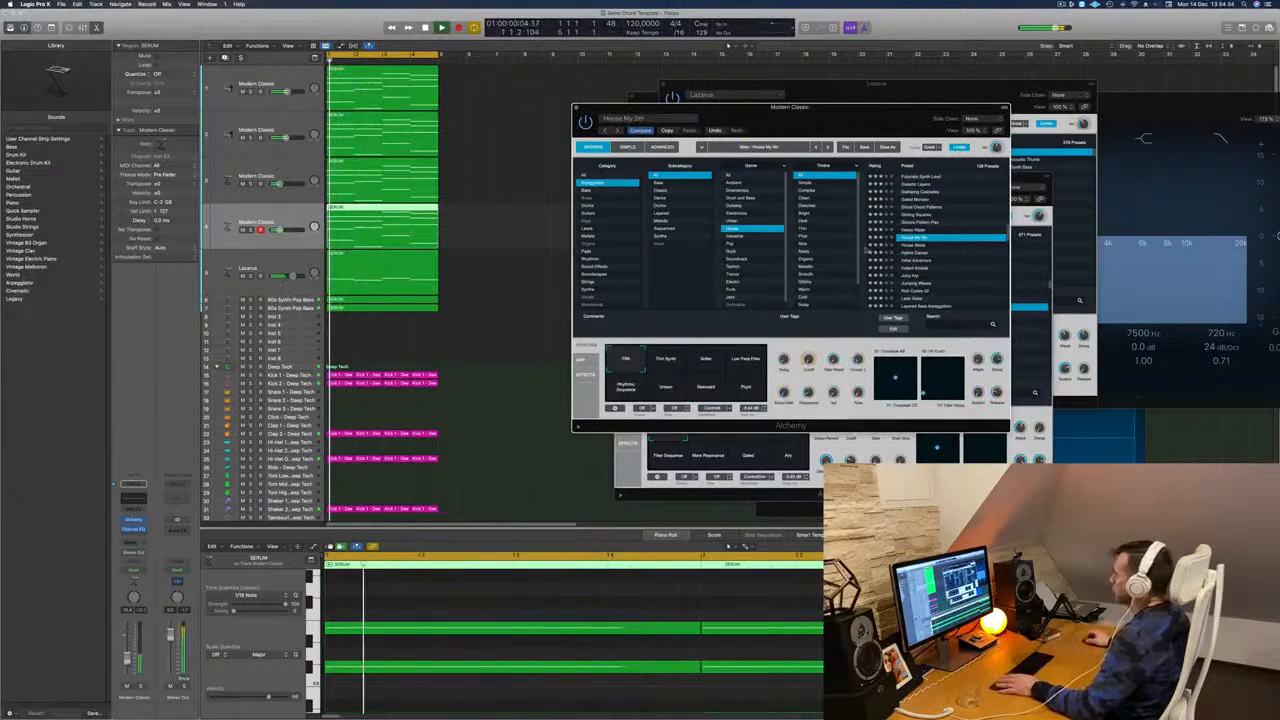
pyautogui.click(912, 246)
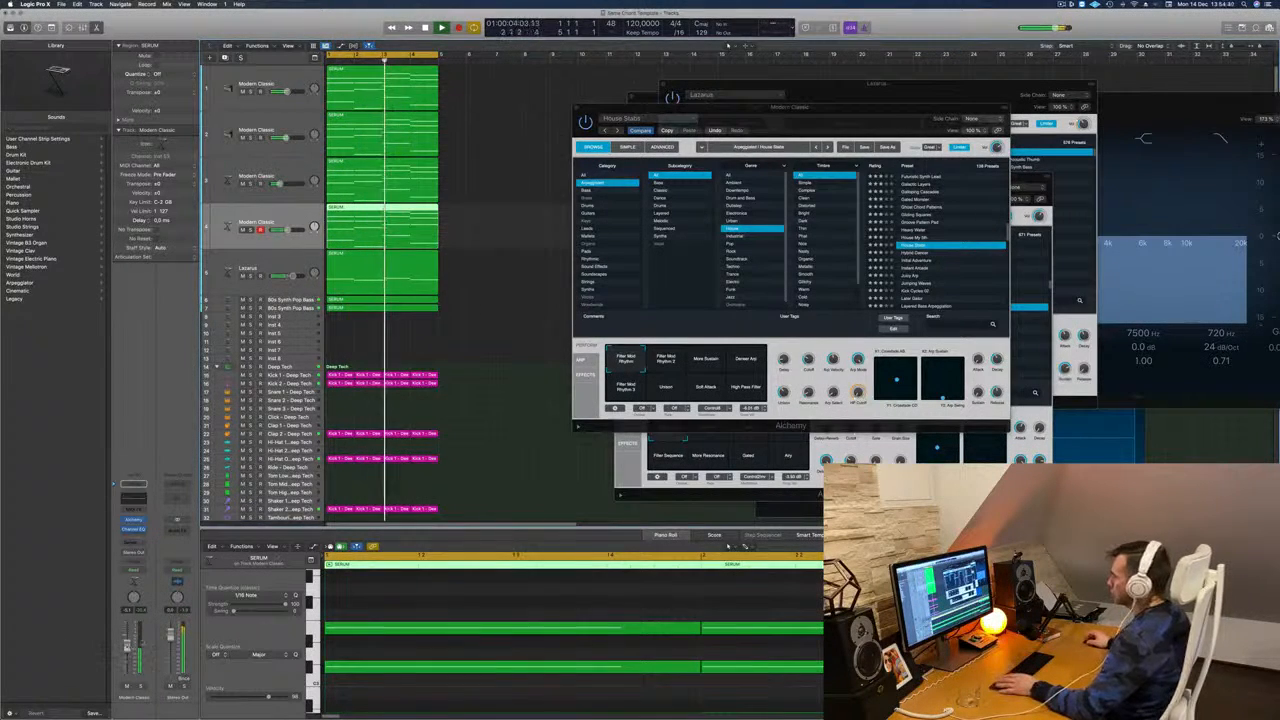
pyautogui.click(666, 358)
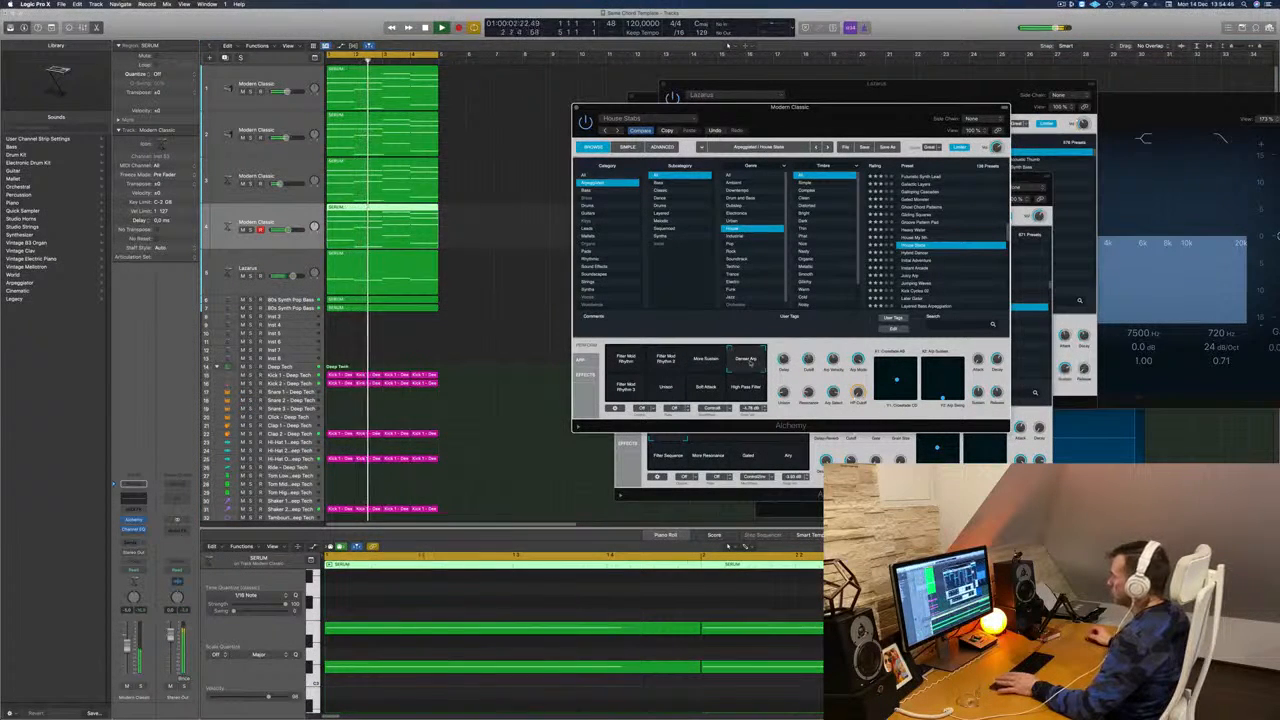
pyautogui.click(634, 389)
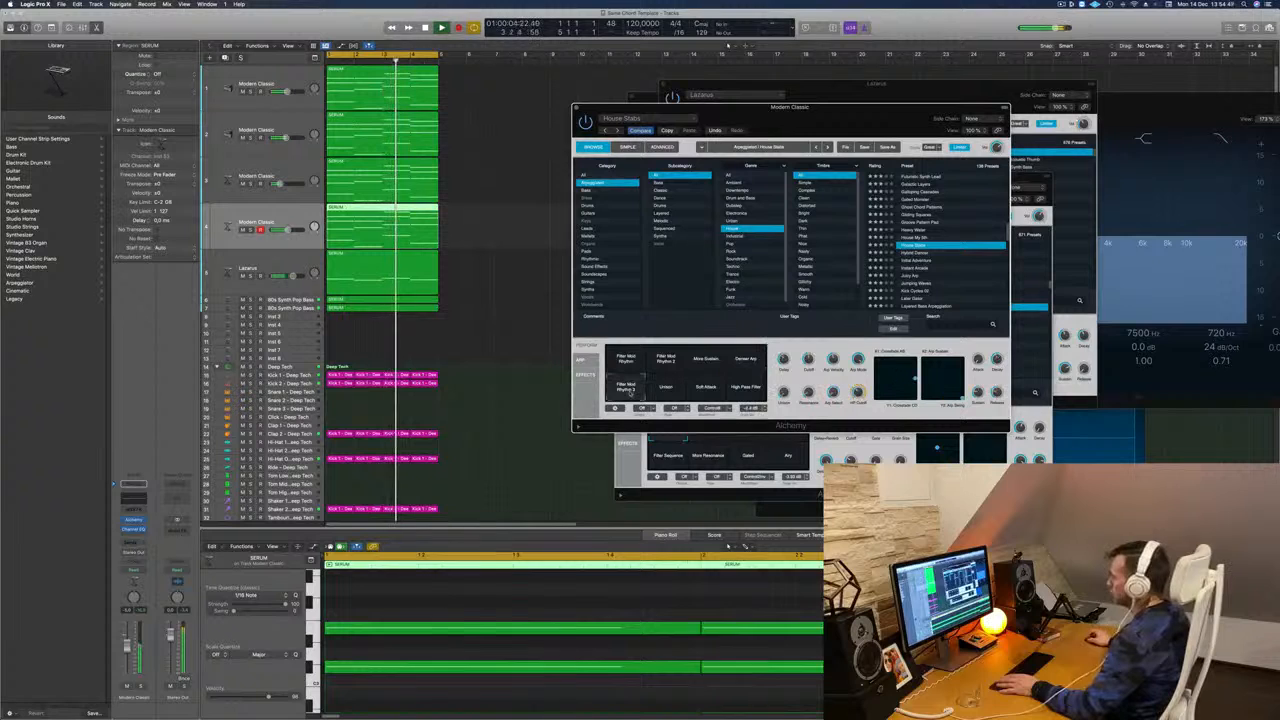
pyautogui.click(668, 388)
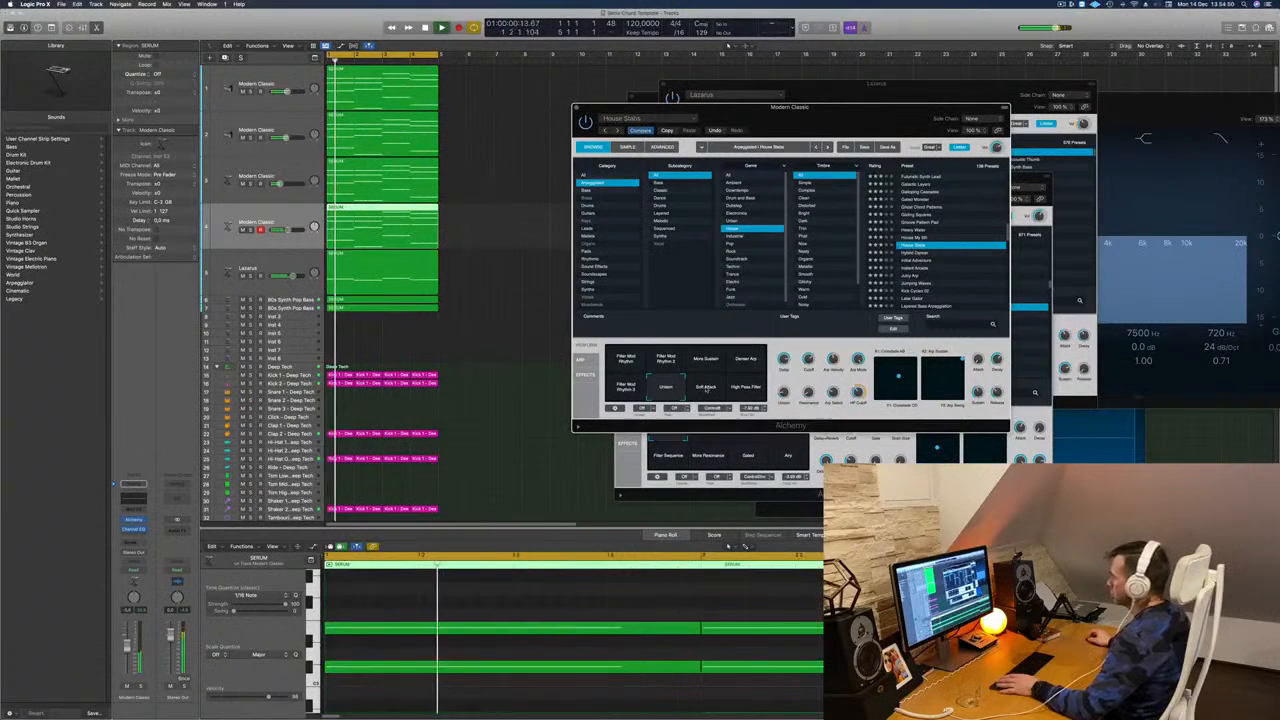
pyautogui.click(750, 360)
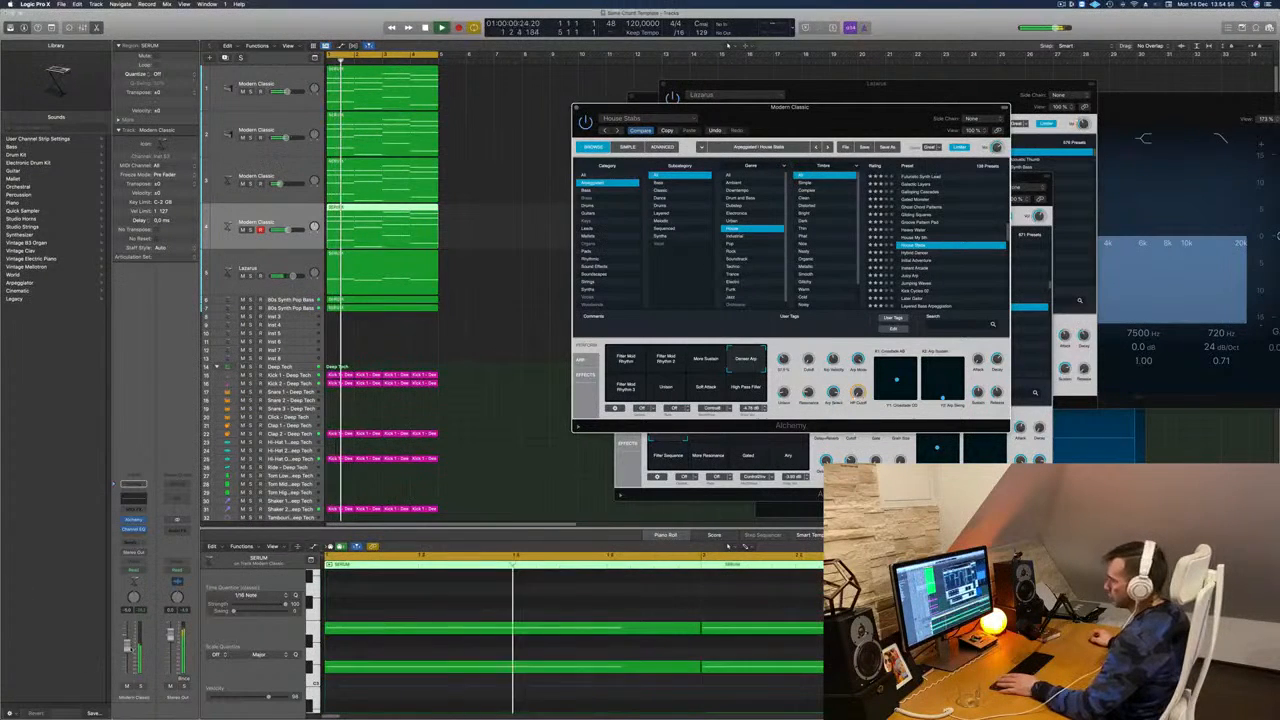
# Step: Shape the fourth track's Channel EQ with a low cut at about 162 Hz and a high cut at about 1200 Hz
pyautogui.click(135, 488)
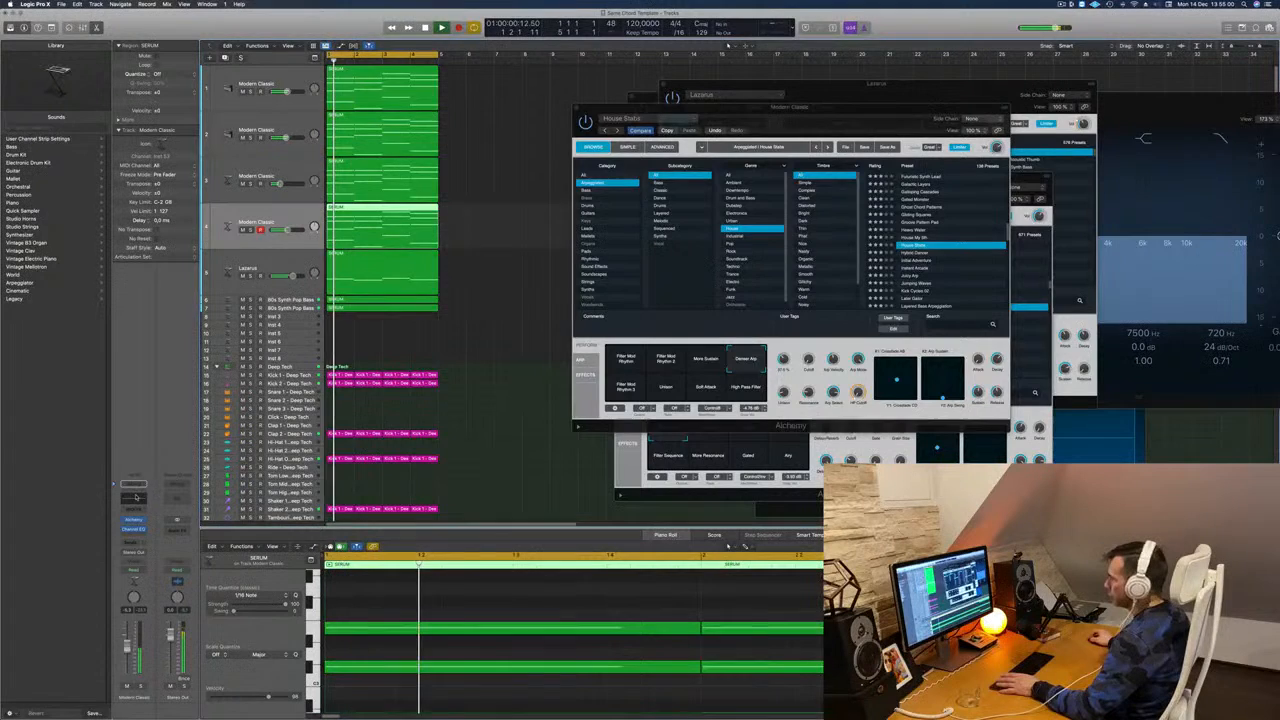
pyautogui.click(134, 497)
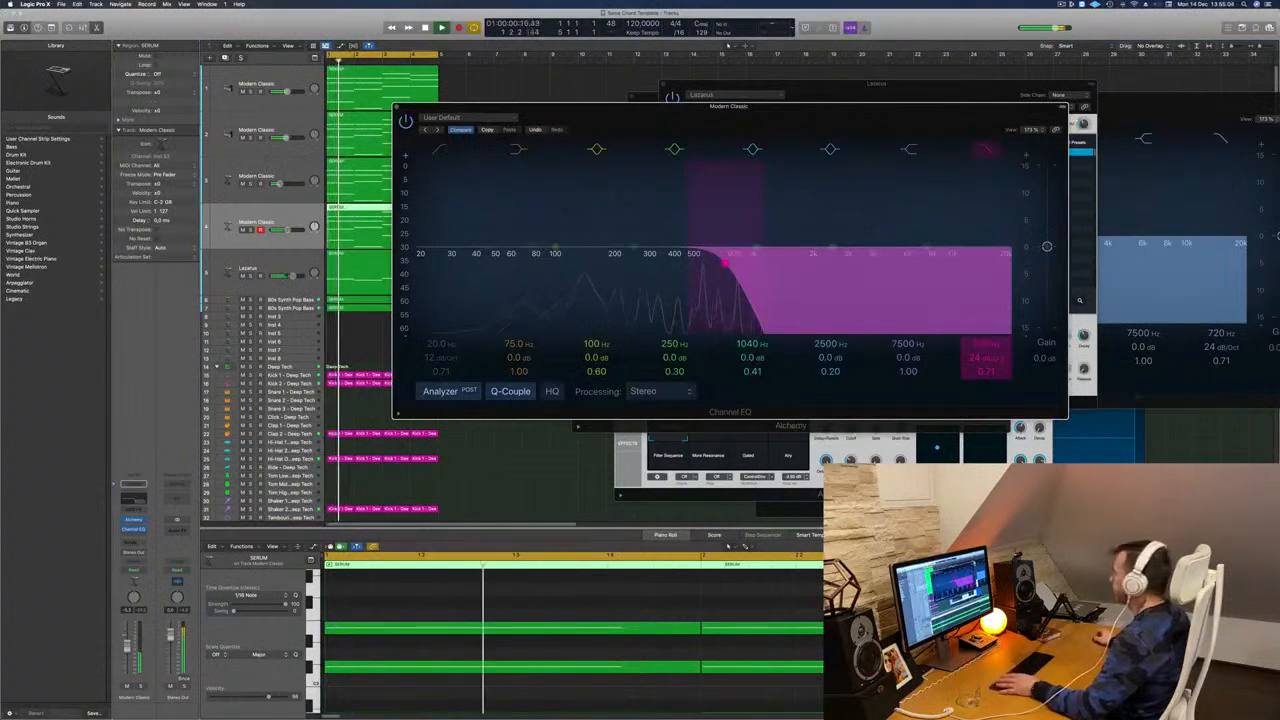
pyautogui.moveTo(725, 262); pyautogui.dragTo(778, 262)
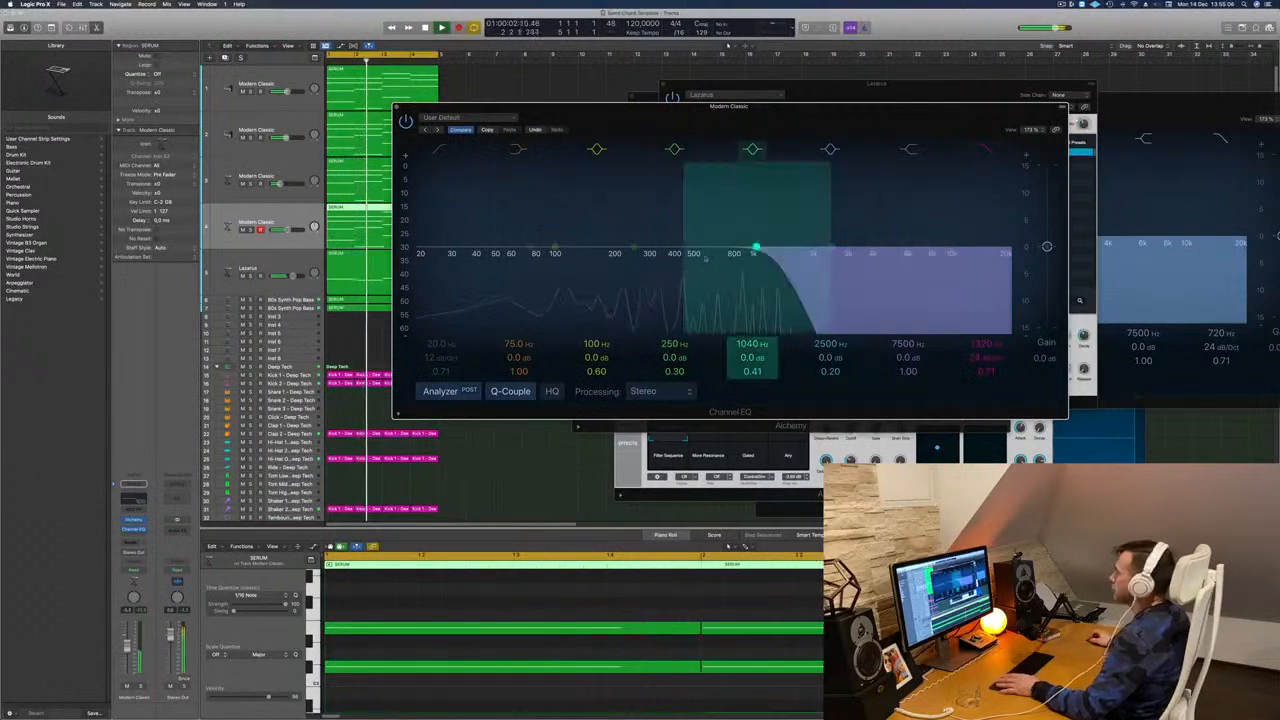
pyautogui.moveTo(440, 209); pyautogui.dragTo(587, 186)
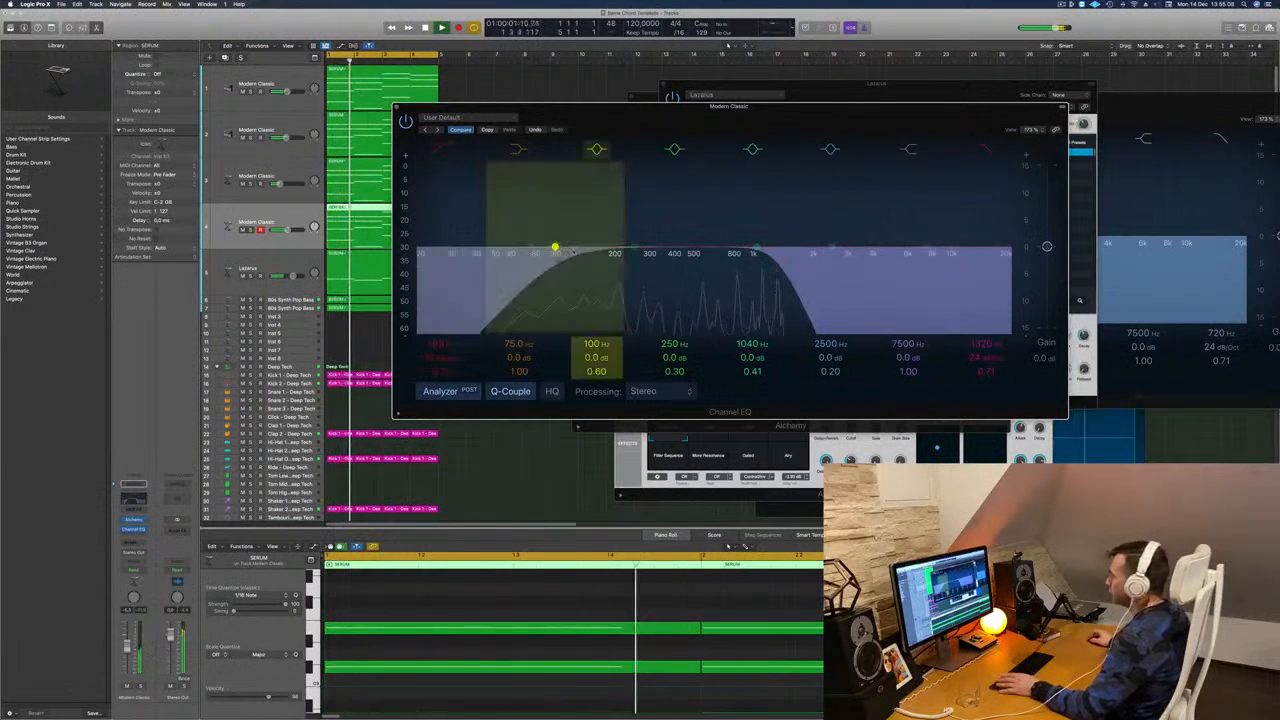
pyautogui.moveTo(573, 263); pyautogui.dragTo(591, 263)
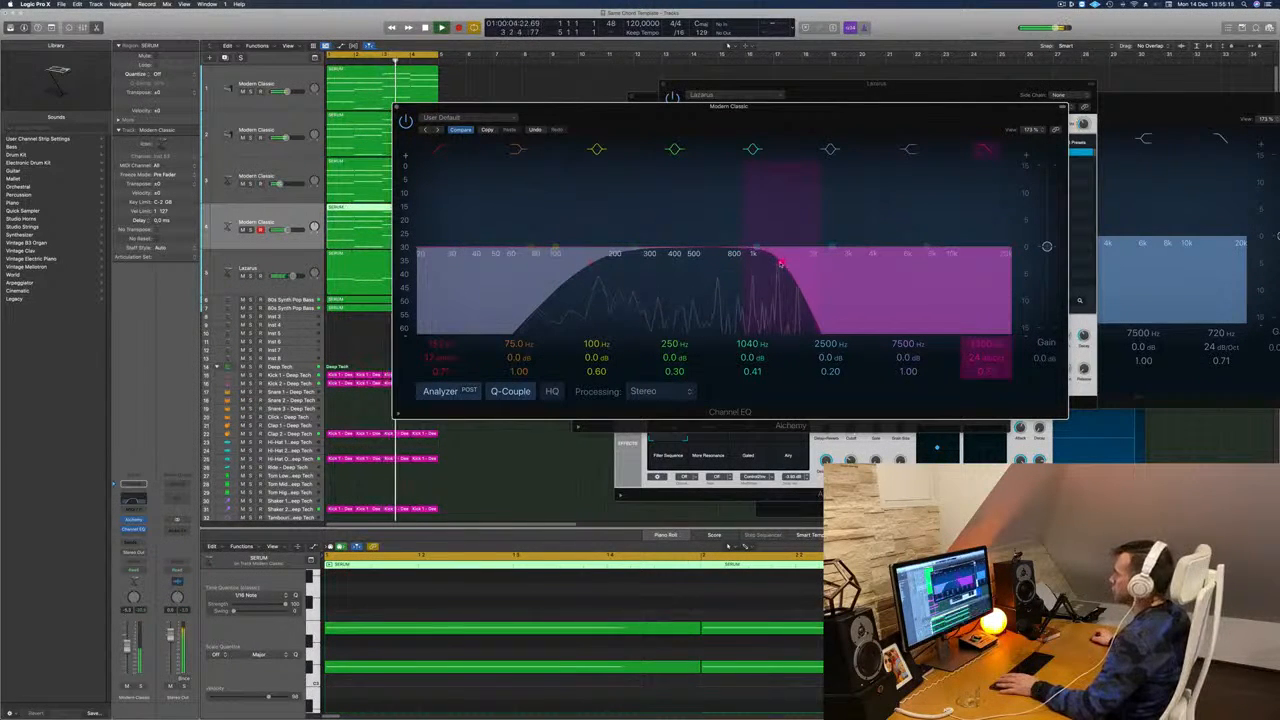
pyautogui.moveTo(781, 263); pyautogui.dragTo(776, 262)
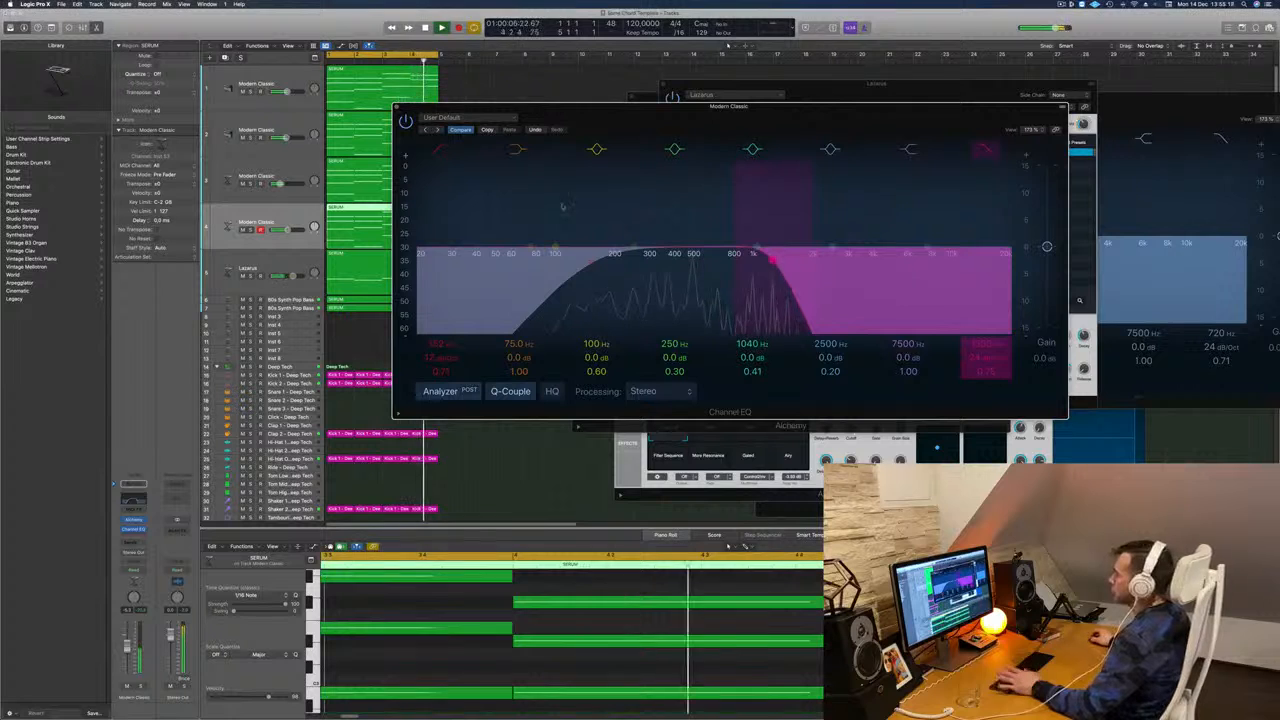
# Step: Close the Channel EQ window and the open Alchemy and EQ plug-in windows covering the arrangement
pyautogui.click(397, 108)
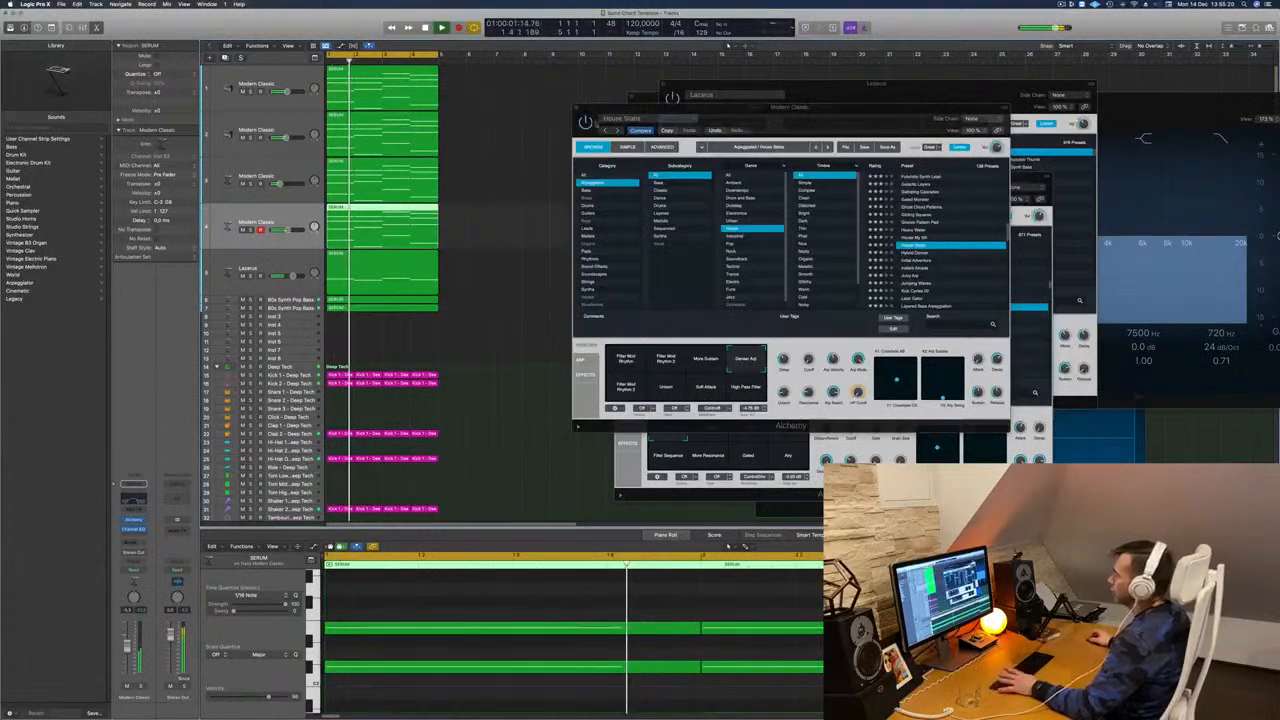
pyautogui.click(577, 107)
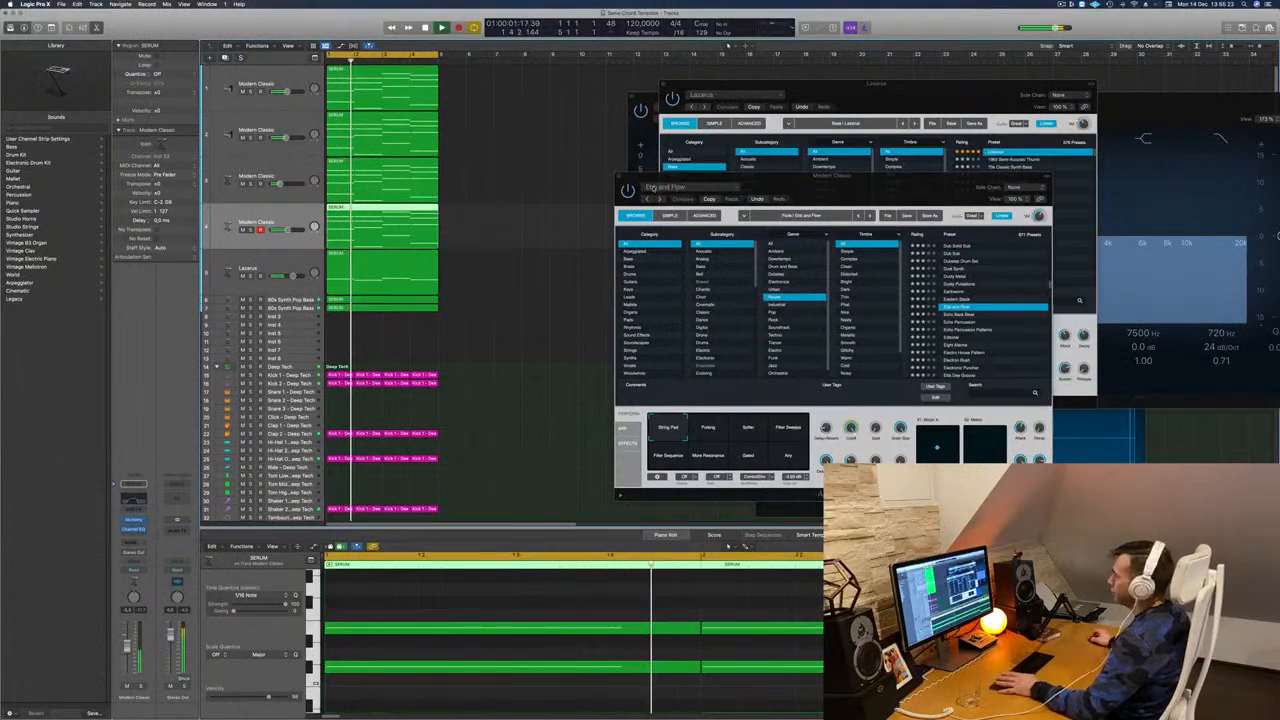
pyautogui.click(621, 183)
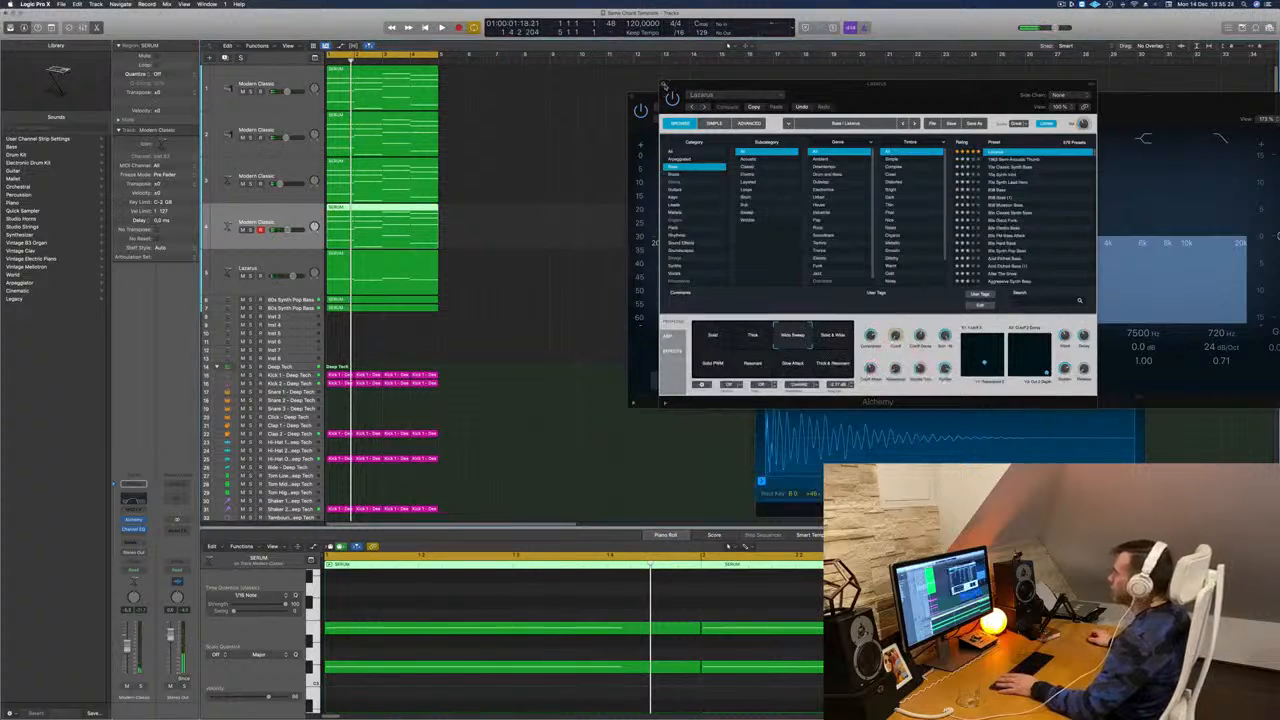
pyautogui.click(664, 86)
pyautogui.click(631, 98)
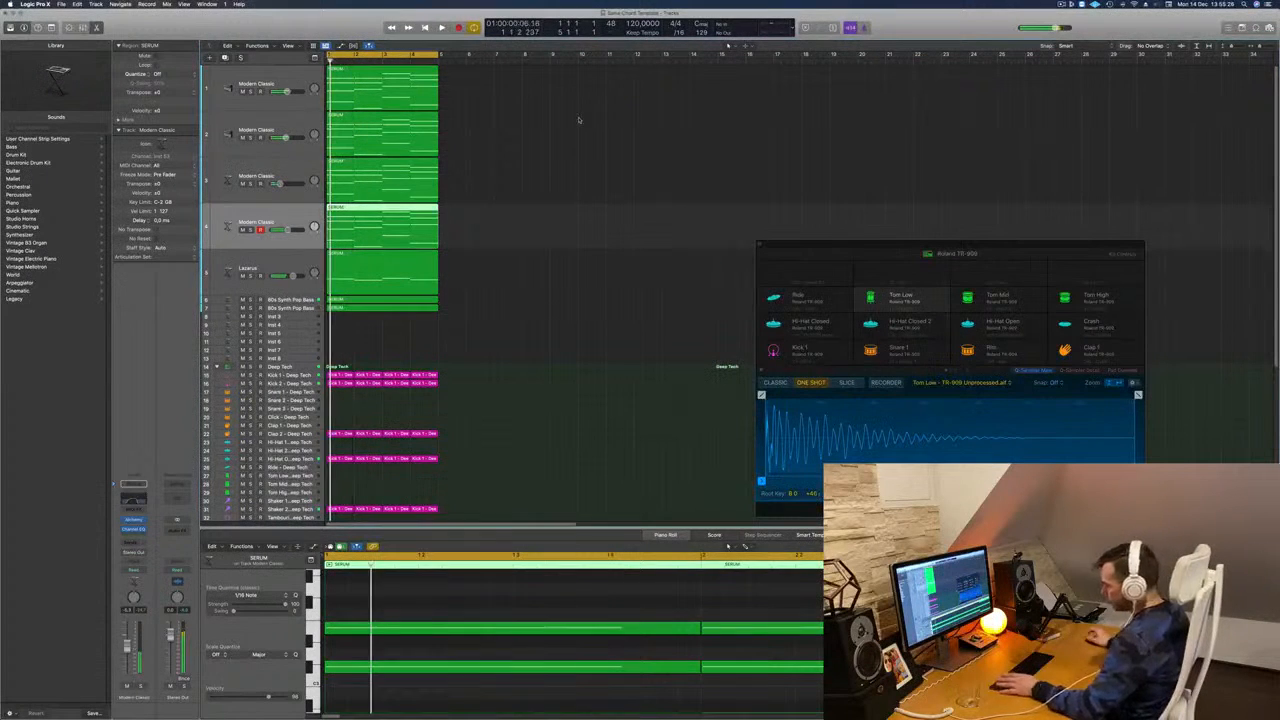
# Step: Repeat all regions three times to fill 16 bars, extend the cycle range to match, and move the Drum Machine Designer window clear of them
pyautogui.press('super+r')
pyautogui.press('super+r')
pyautogui.press('super+r')
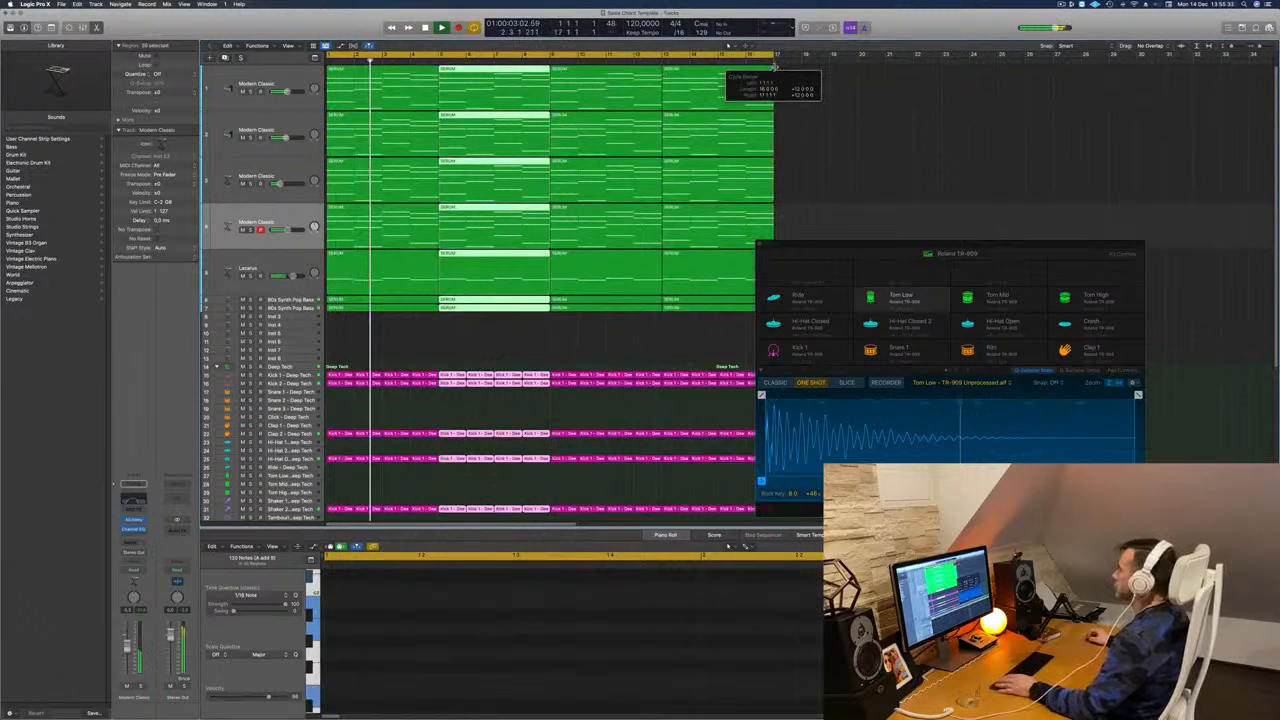
pyautogui.moveTo(964, 258); pyautogui.dragTo(1057, 167)
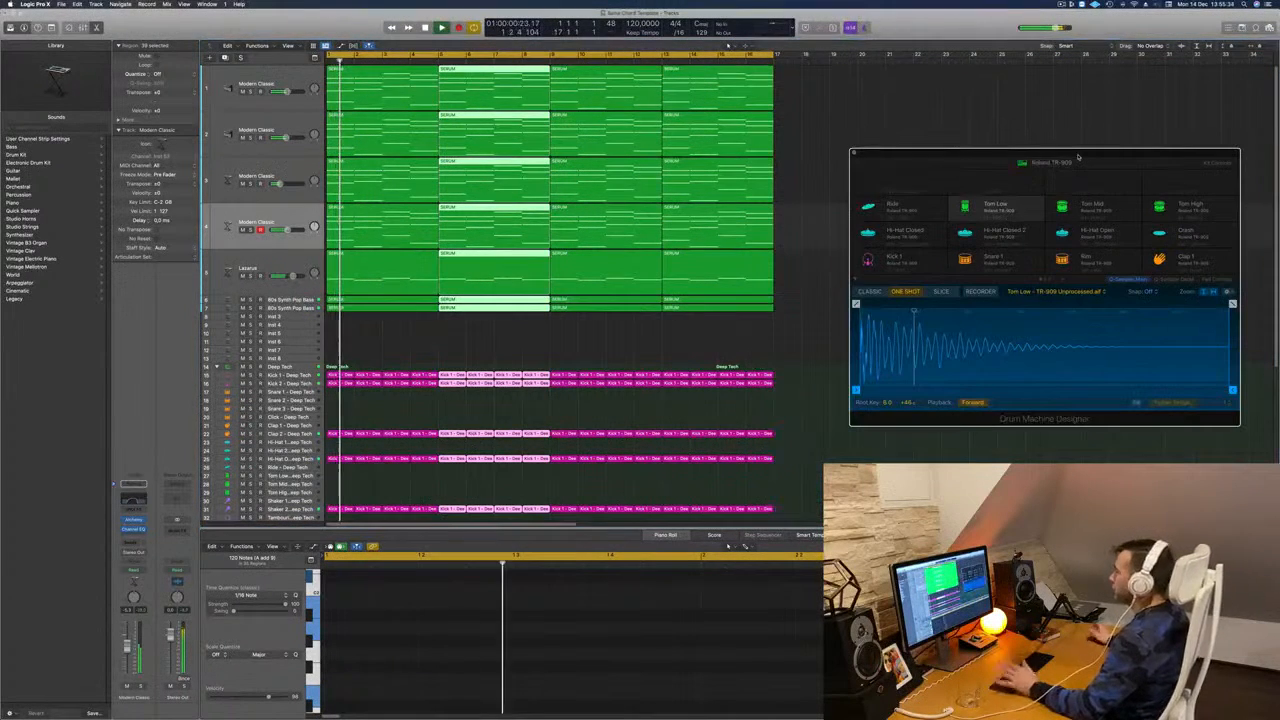
pyautogui.click(385, 337)
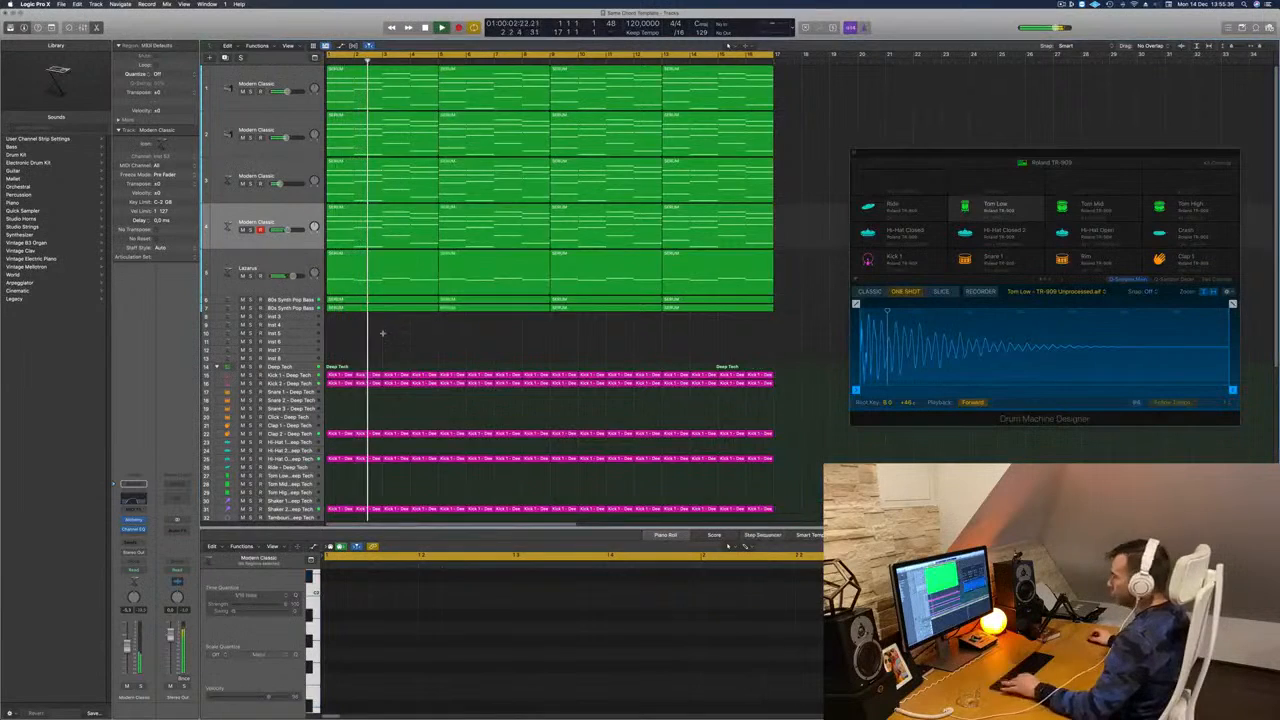
# Step: Name and color all regions by their tracks, and fit more tracks into the arrangement's height
pyautogui.press('super+a')
pyautogui.rightClick(490, 209)
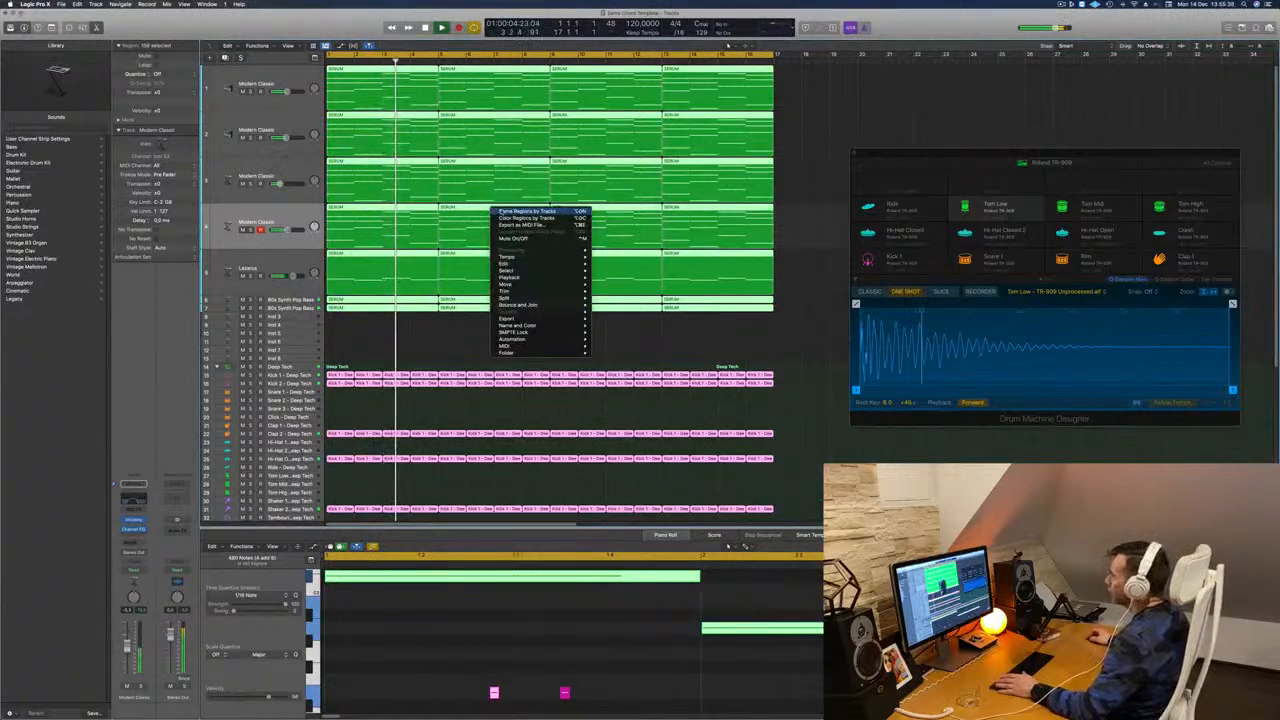
pyautogui.click(540, 211)
pyautogui.rightClick(514, 210)
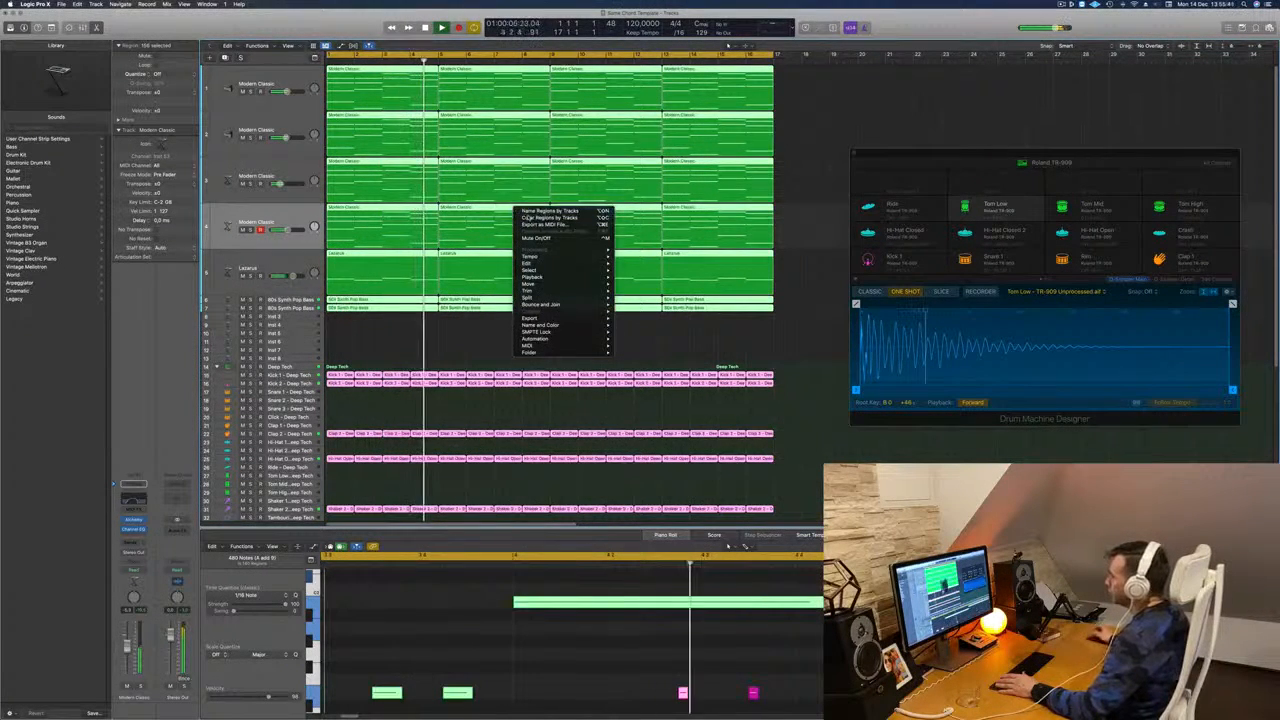
pyautogui.click(545, 217)
pyautogui.click(522, 351)
pyautogui.press('super+Up')
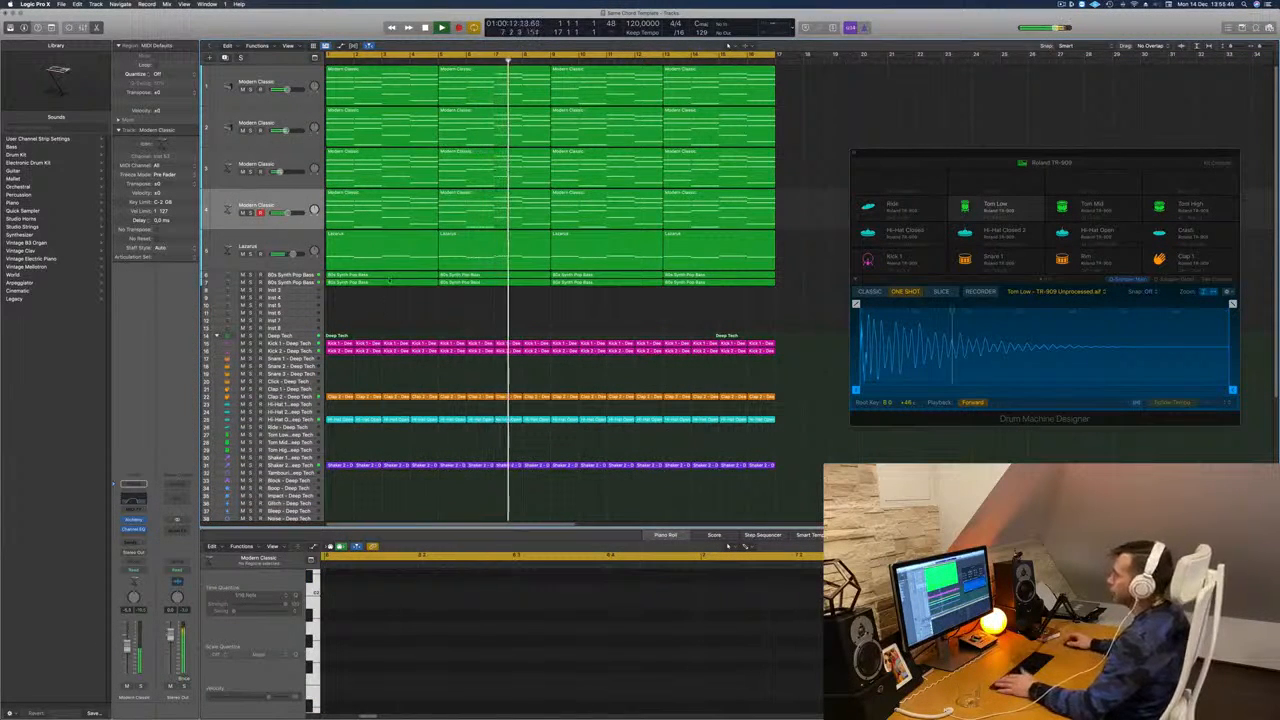
# Step: Play the arrangement from the start and briefly solo the fourth track to hear it alone and in context
pyautogui.press('Return')
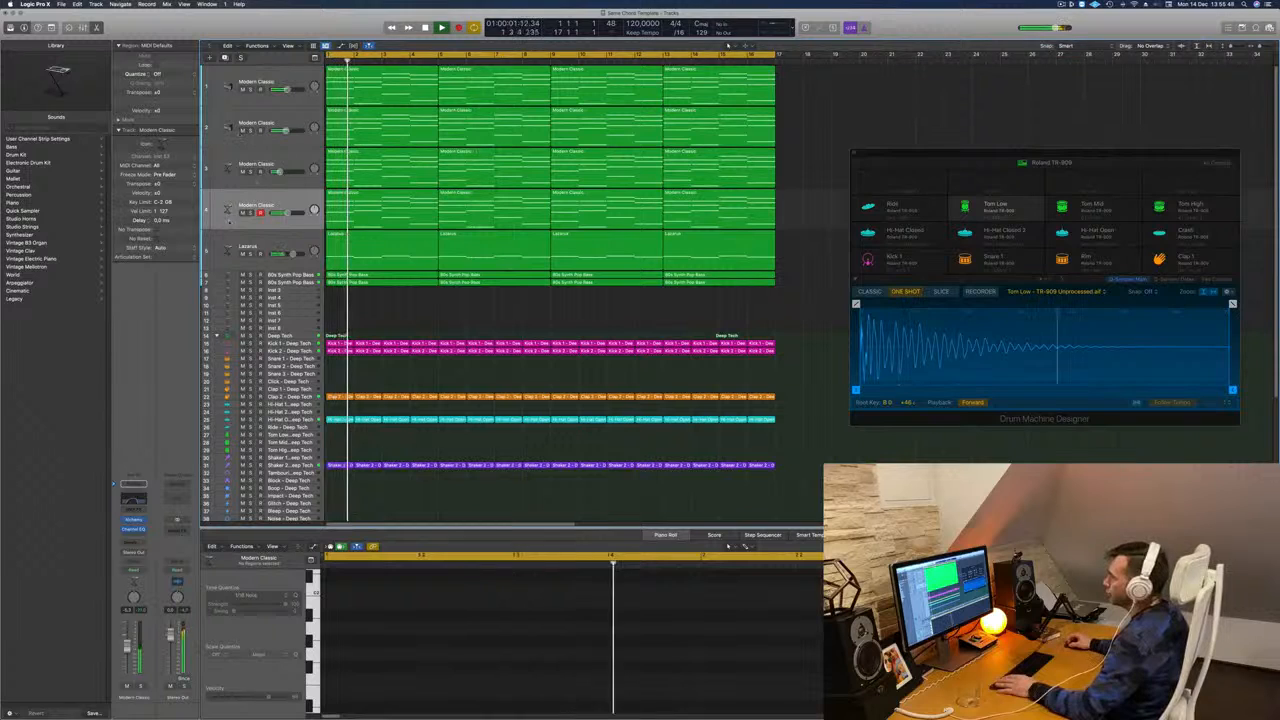
pyautogui.press('s')
pyautogui.press('s')
pyautogui.press('Return')
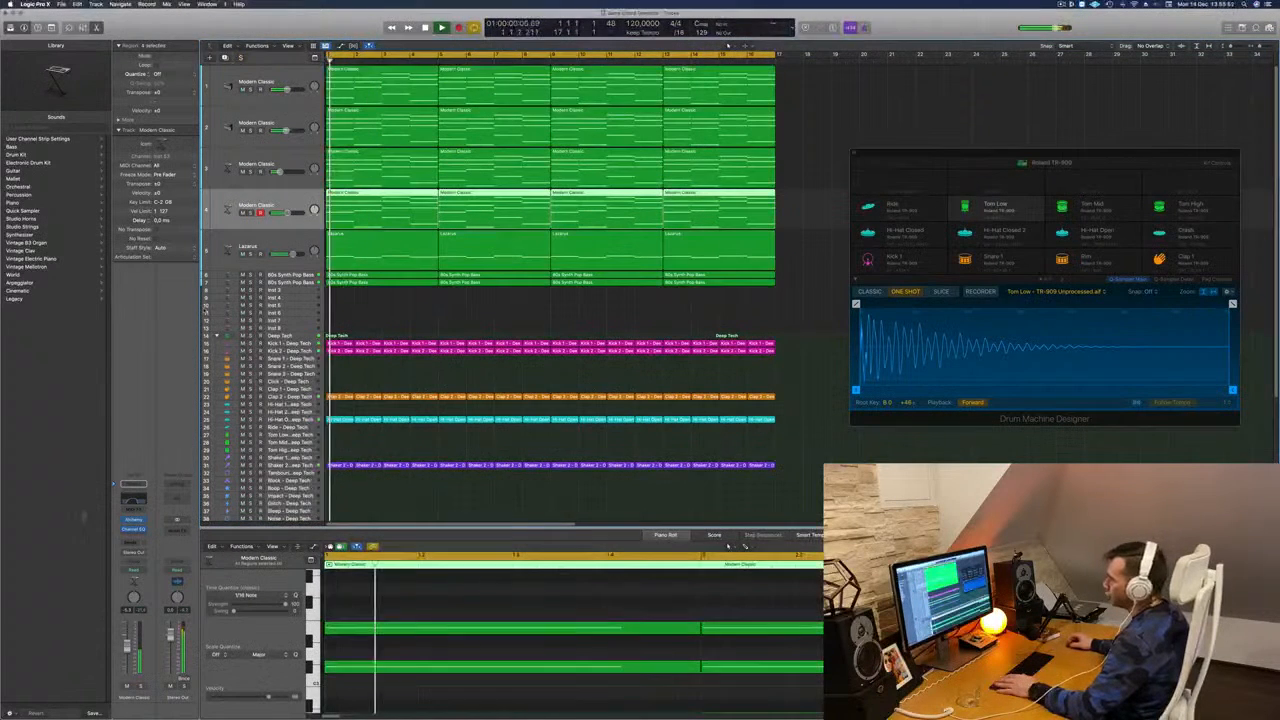
# Step: Add a Compressor to the fourth track, side-chain it to Kick 1 - Deep Tech (Inst 9), audition it and close its window
pyautogui.click(137, 539)
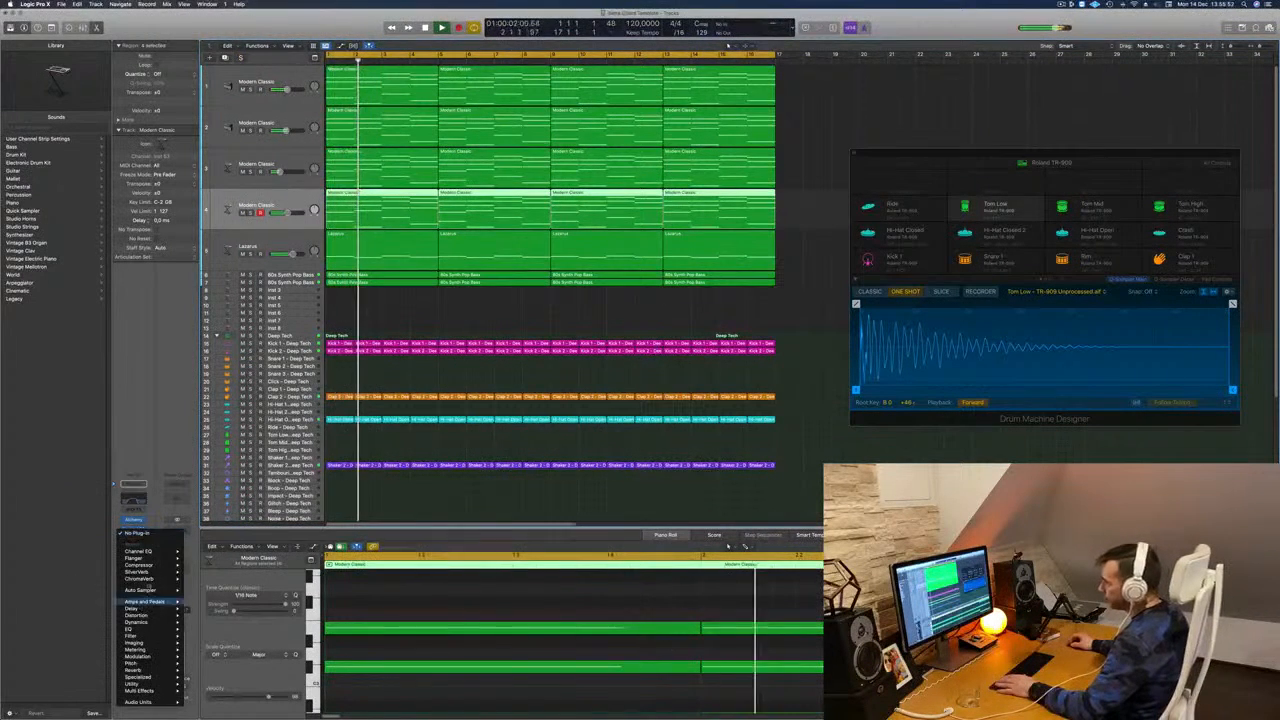
pyautogui.click(200, 565)
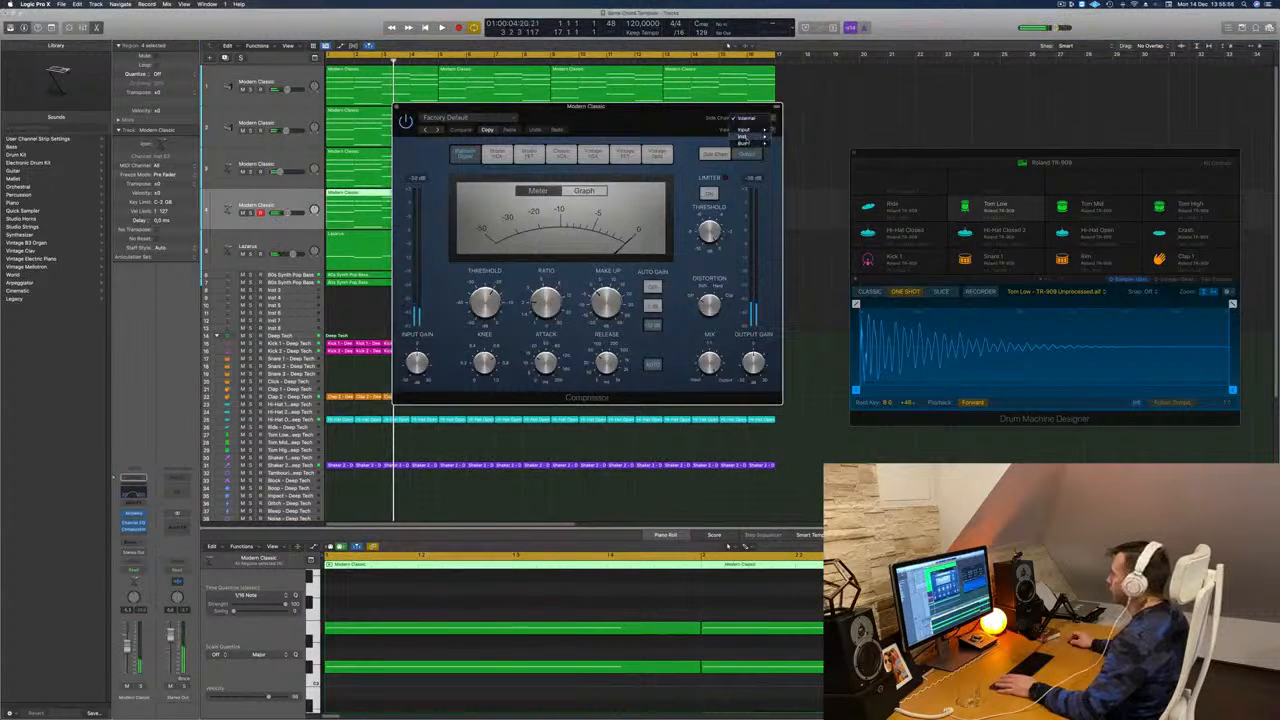
pyautogui.moveTo(748, 138)
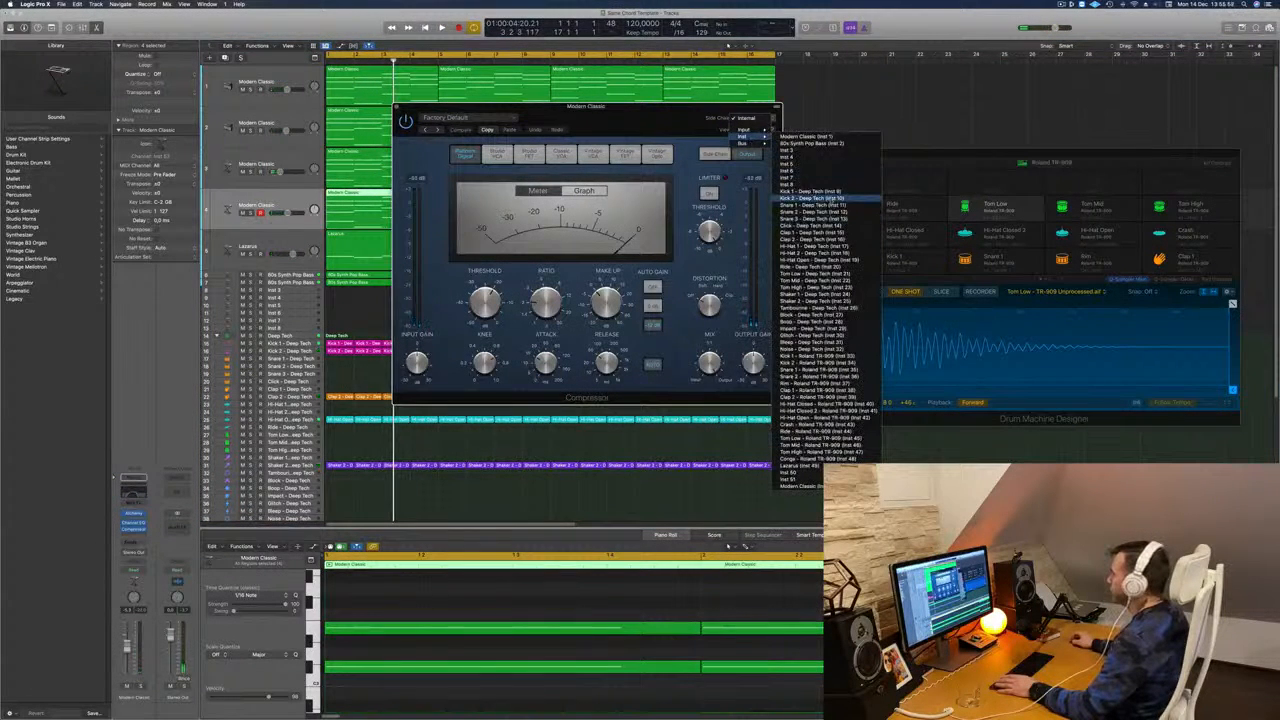
pyautogui.click(815, 190)
pyautogui.press('space')
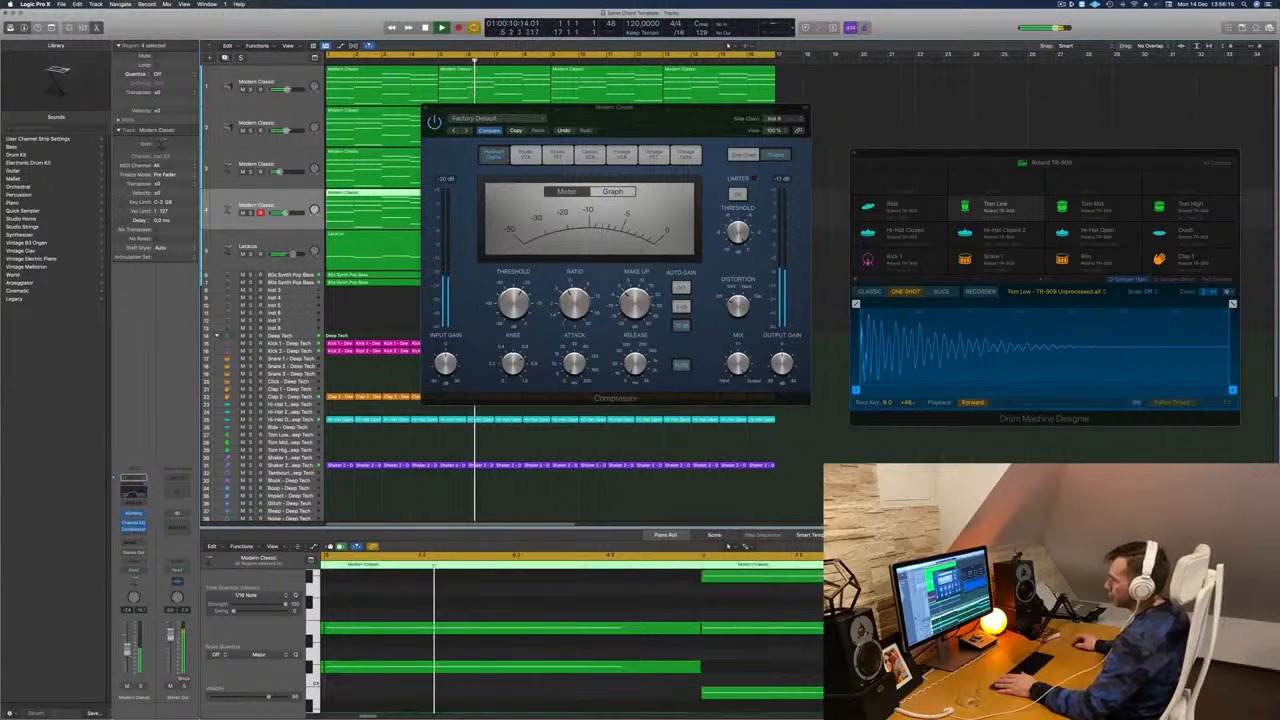
pyautogui.press('Return')
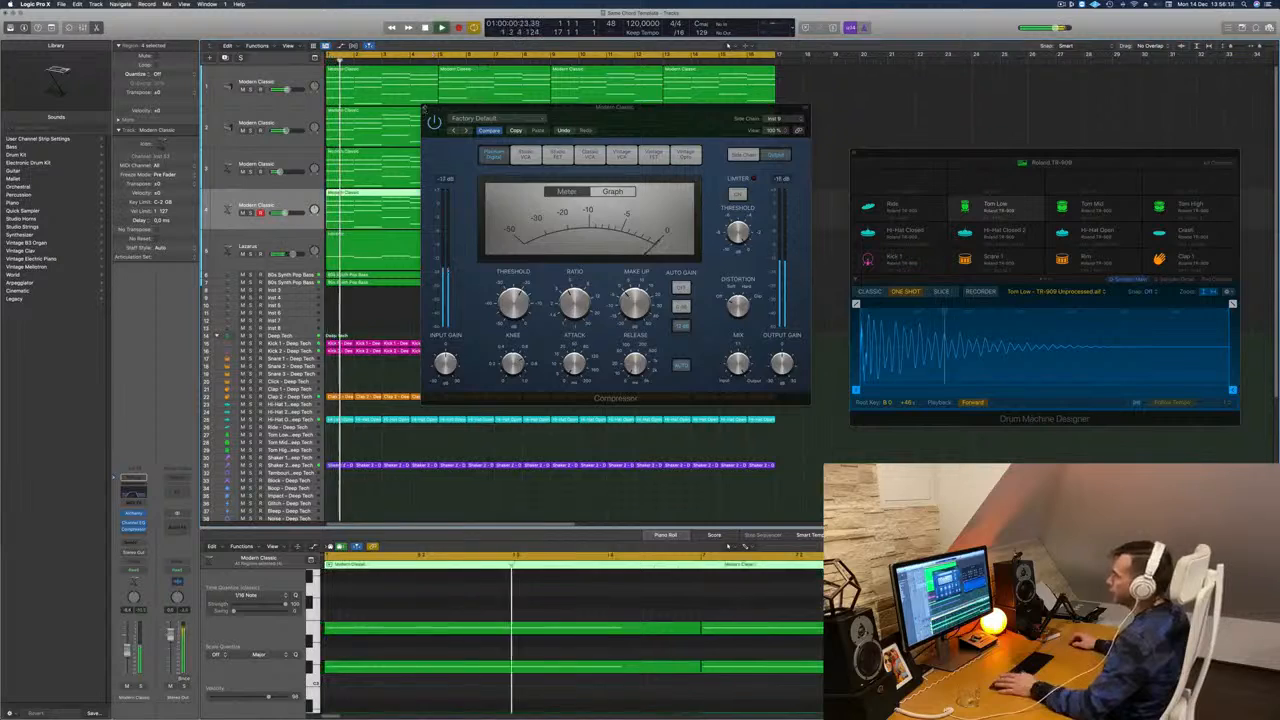
pyautogui.press('super+w')
# Step: Apply a low cut at 236 Hz with a 12 dB/Oct slope in the third track's Channel EQ, then close it
pyautogui.press('Return')
pyautogui.press('Up')
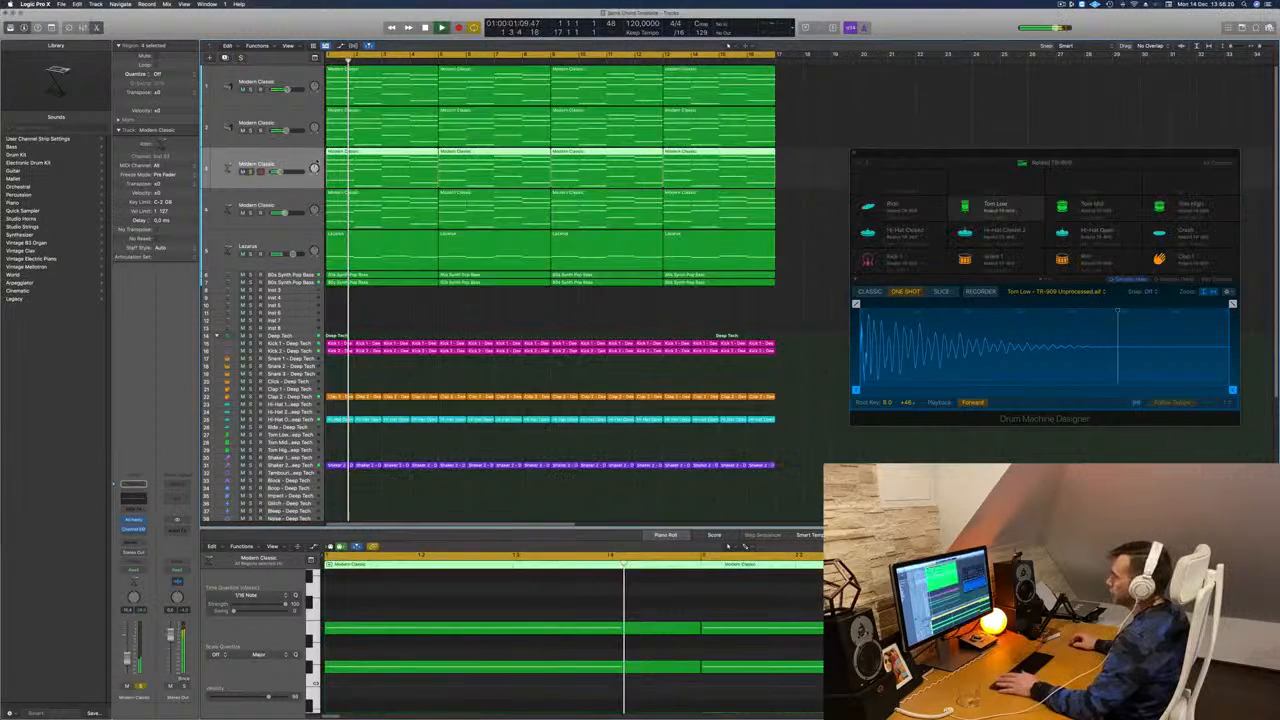
pyautogui.press('Return')
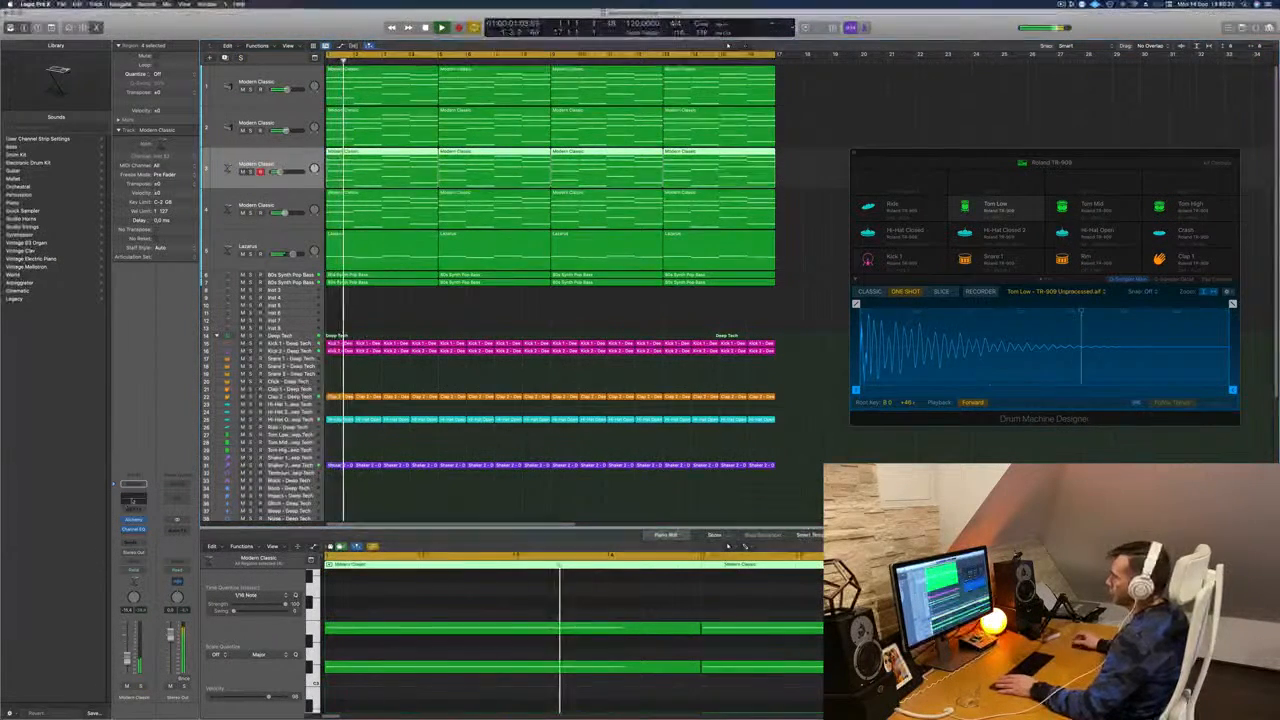
pyautogui.click(133, 529)
pyautogui.press('Return')
pyautogui.click(440, 149)
pyautogui.moveTo(443, 237); pyautogui.dragTo(643, 207)
pyautogui.press('Return')
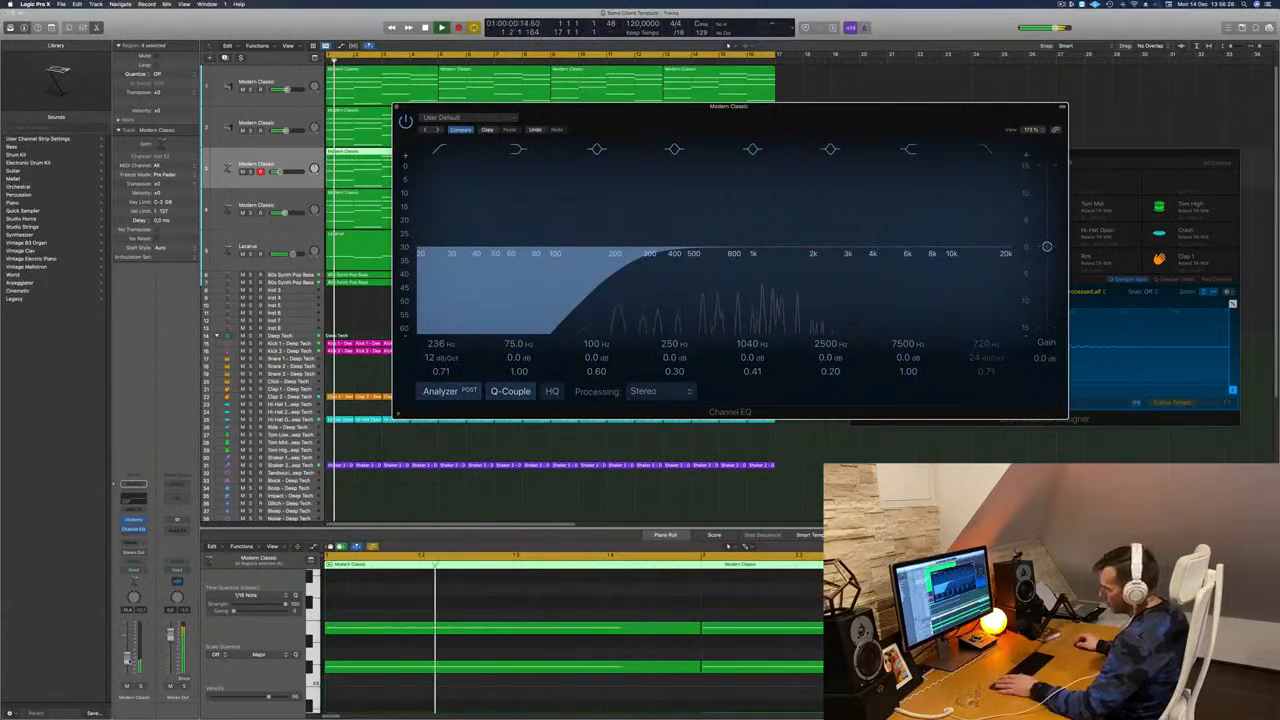
pyautogui.click(600, 492)
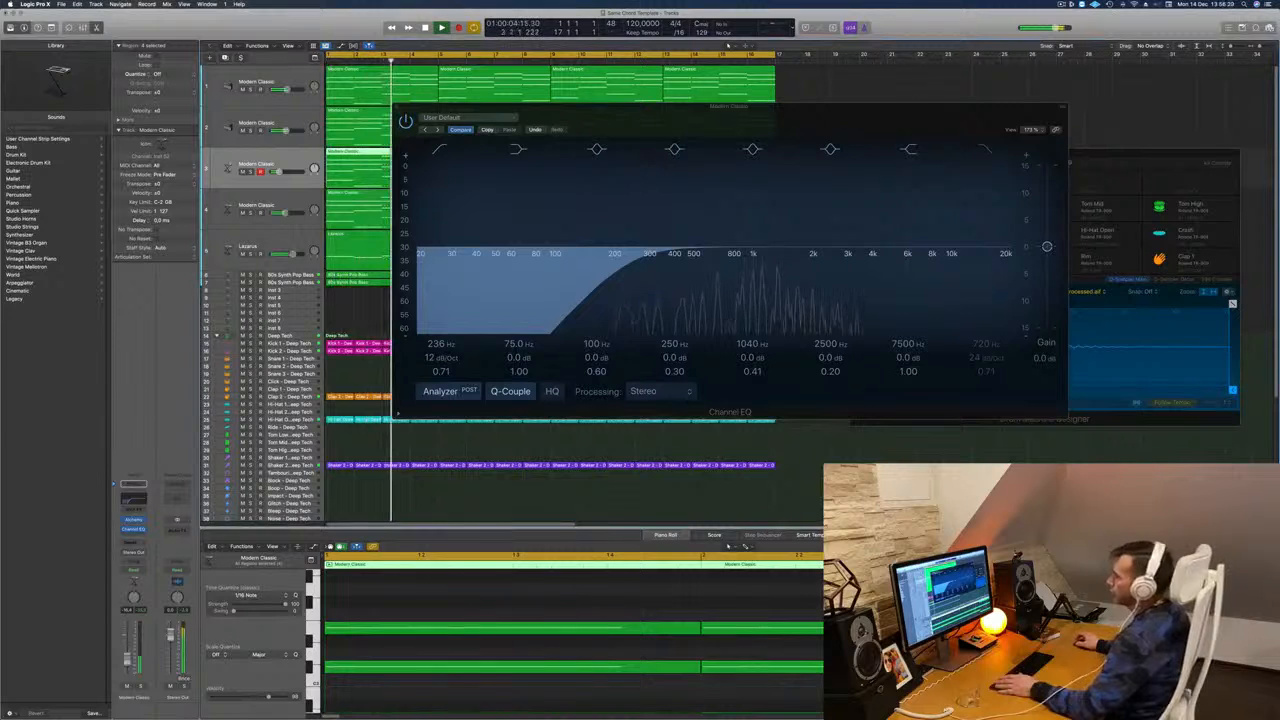
pyautogui.click(398, 107)
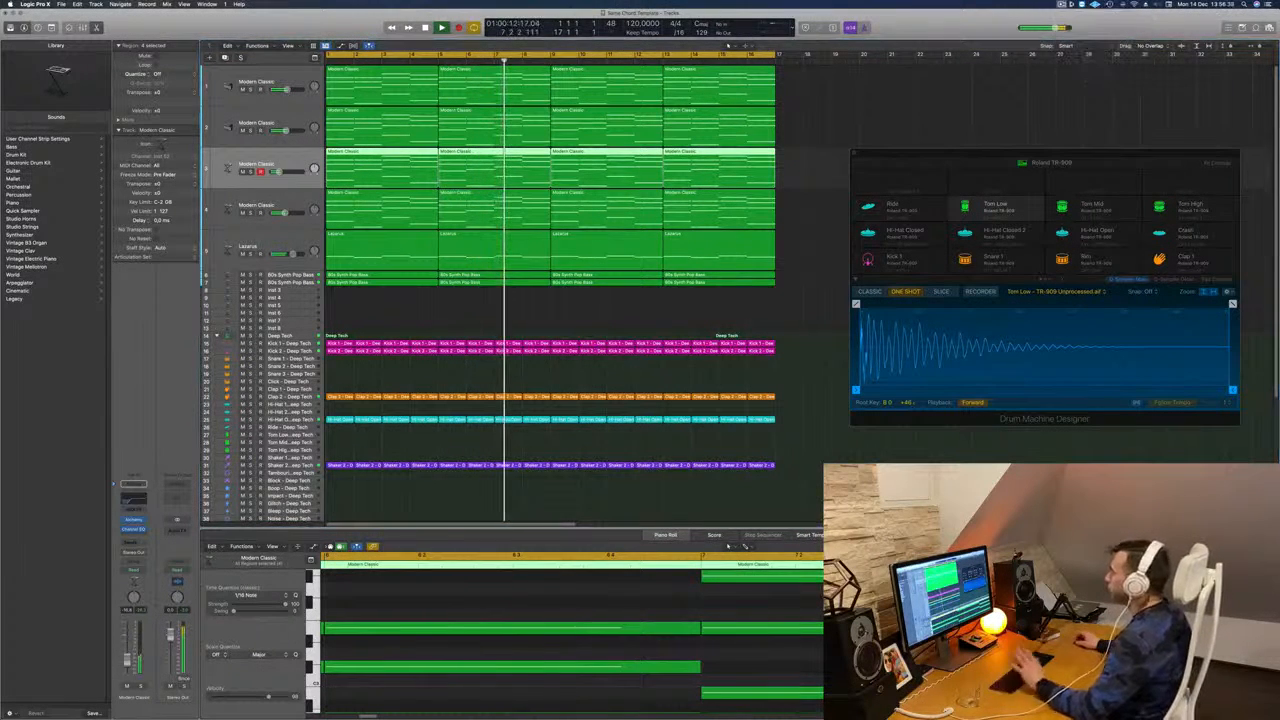
# Step: Listen to the arrangement from the start while checking the Lazarus track and both 80s Synth Pop Bass tracks
pyautogui.click(458, 309)
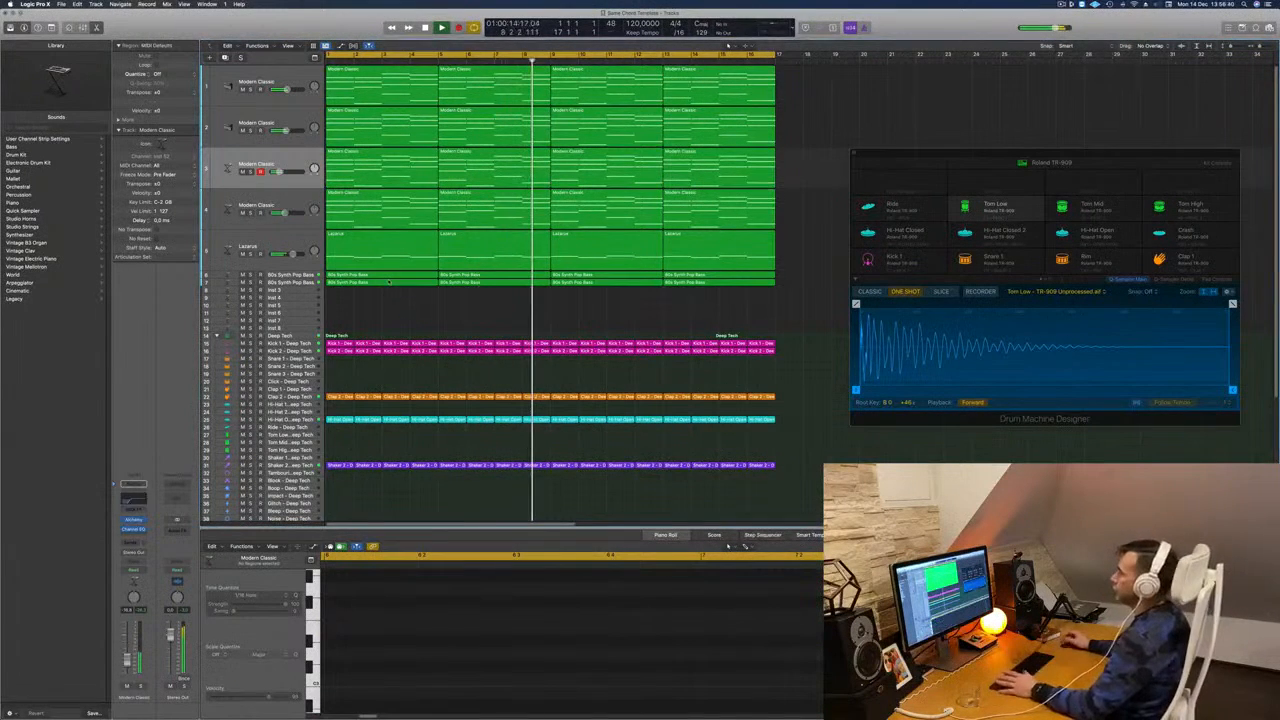
pyautogui.press('Return')
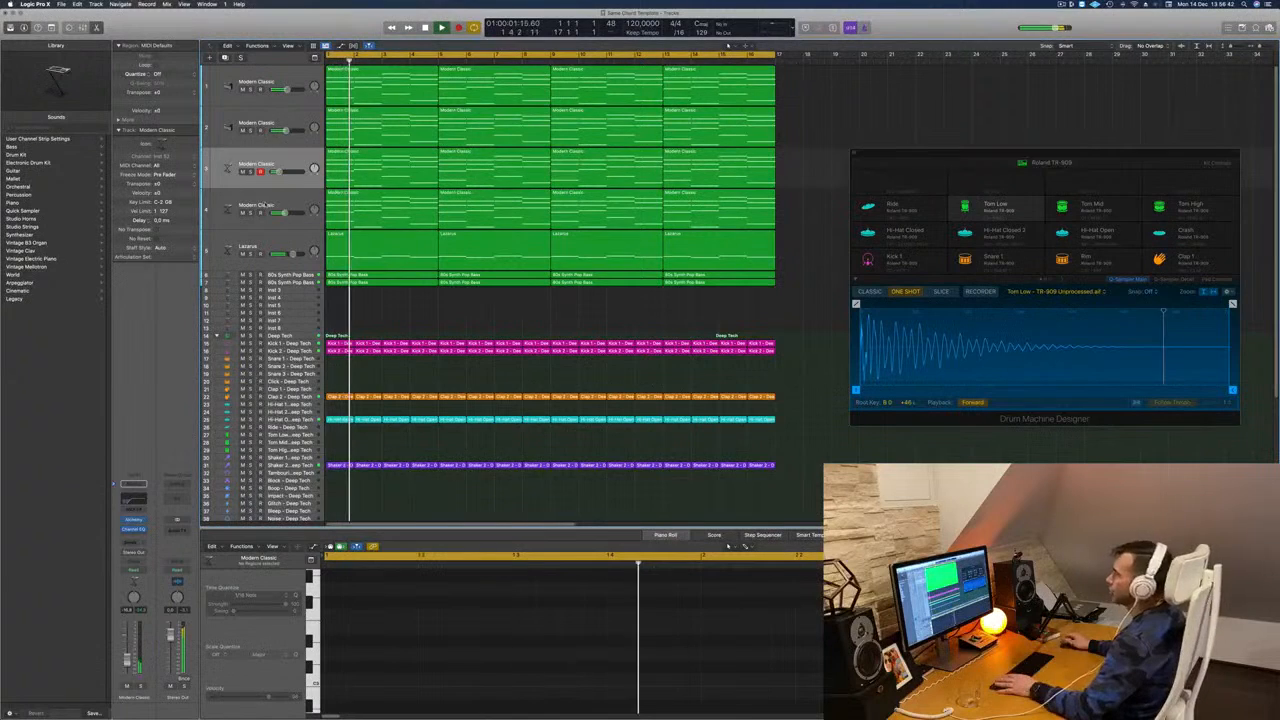
pyautogui.scroll(1, 445, 188)
pyautogui.scroll(-1, 444, 189)
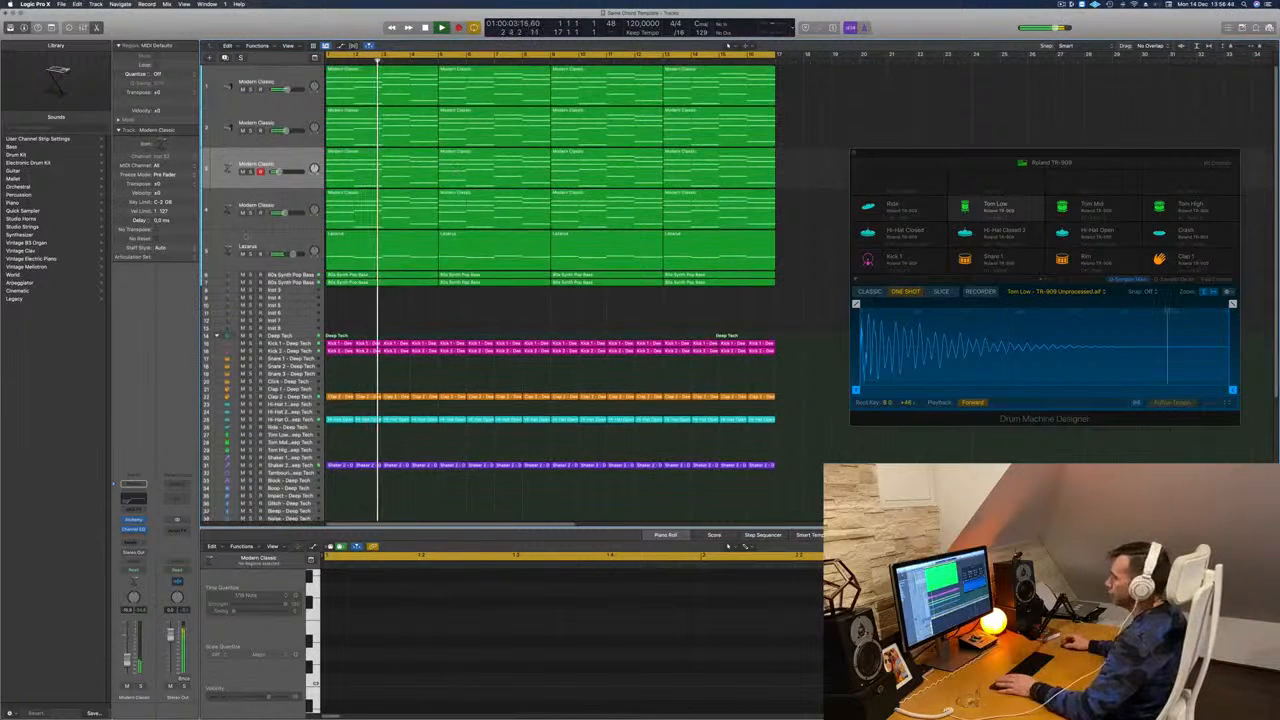
pyautogui.click(257, 255)
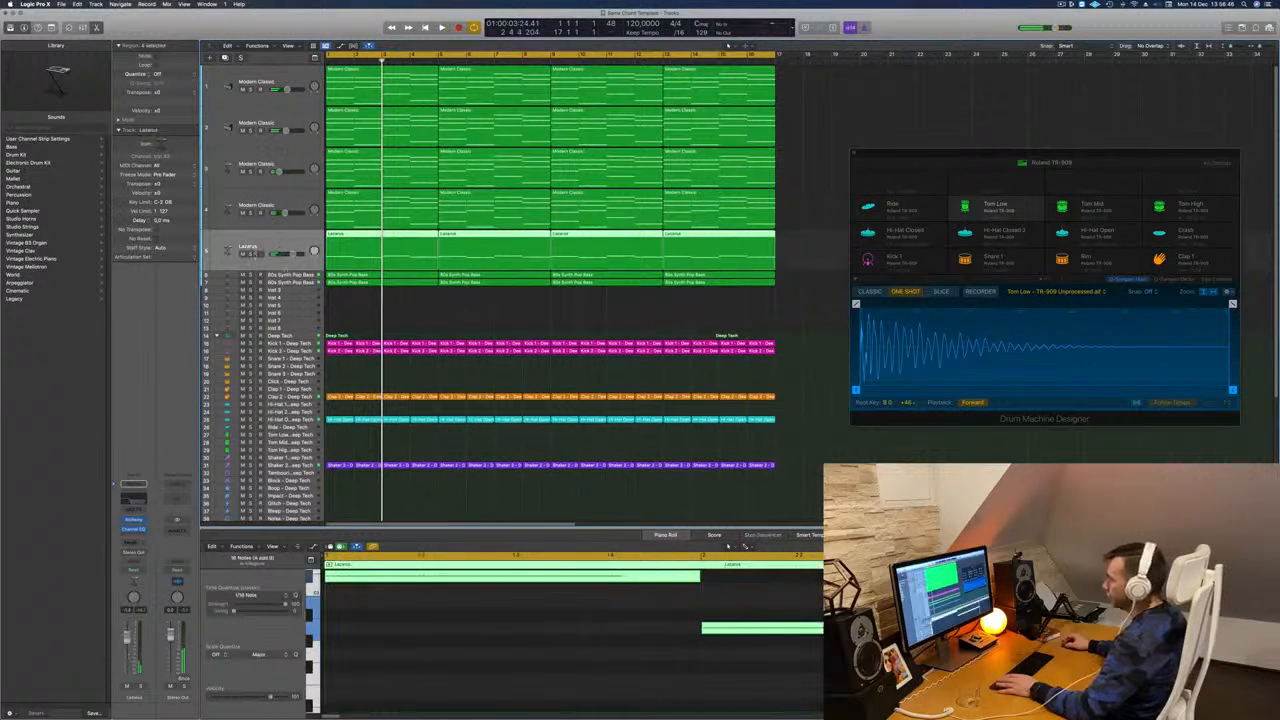
pyautogui.click(290, 276)
pyautogui.press('space')
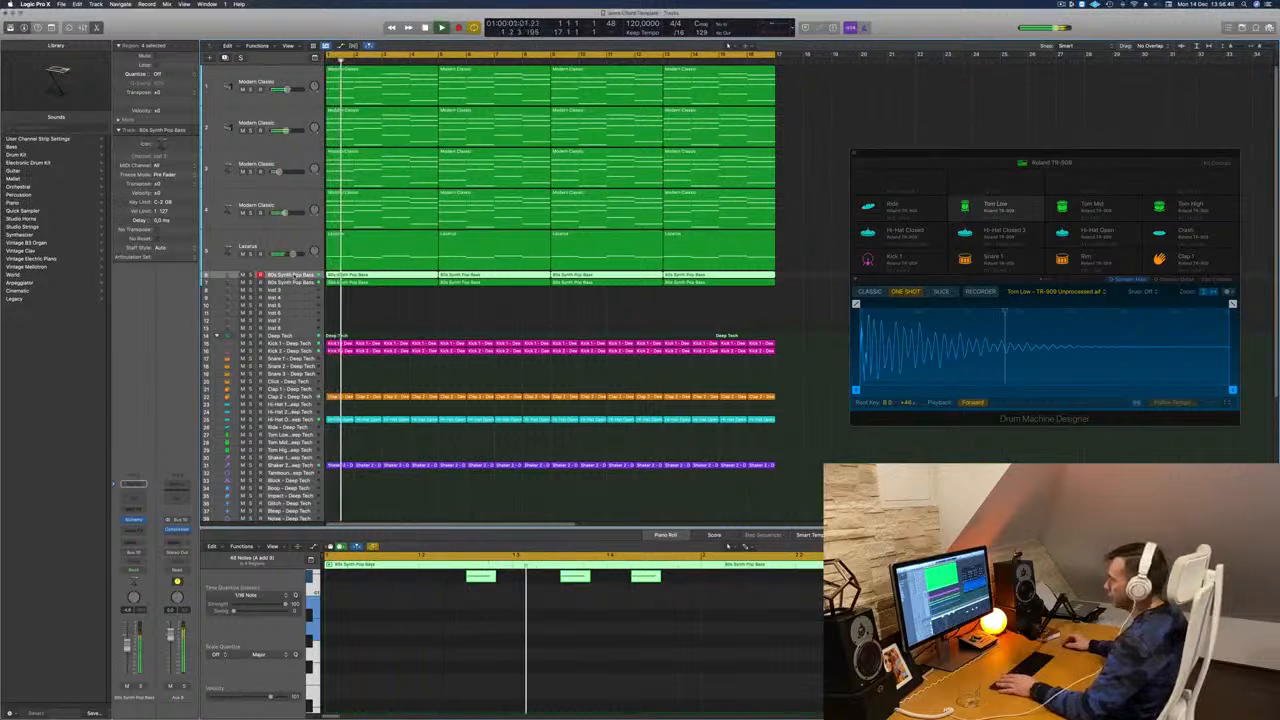
pyautogui.press('space')
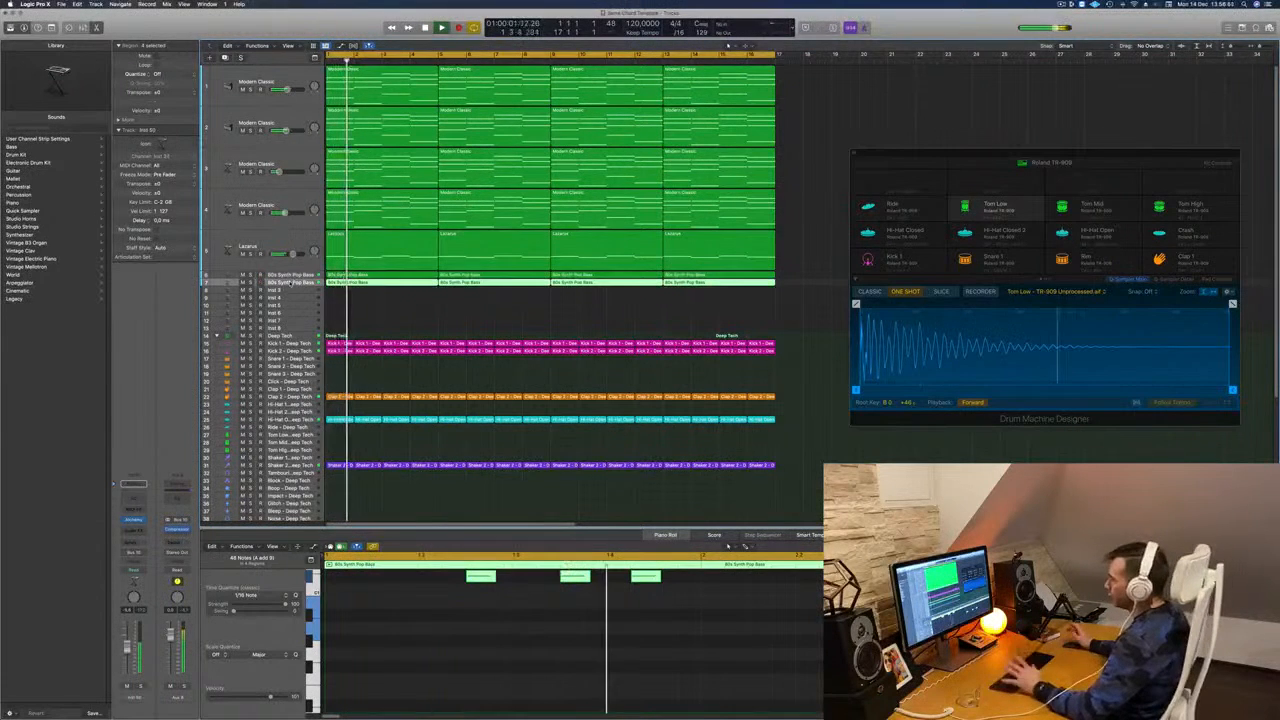
pyautogui.click(289, 237)
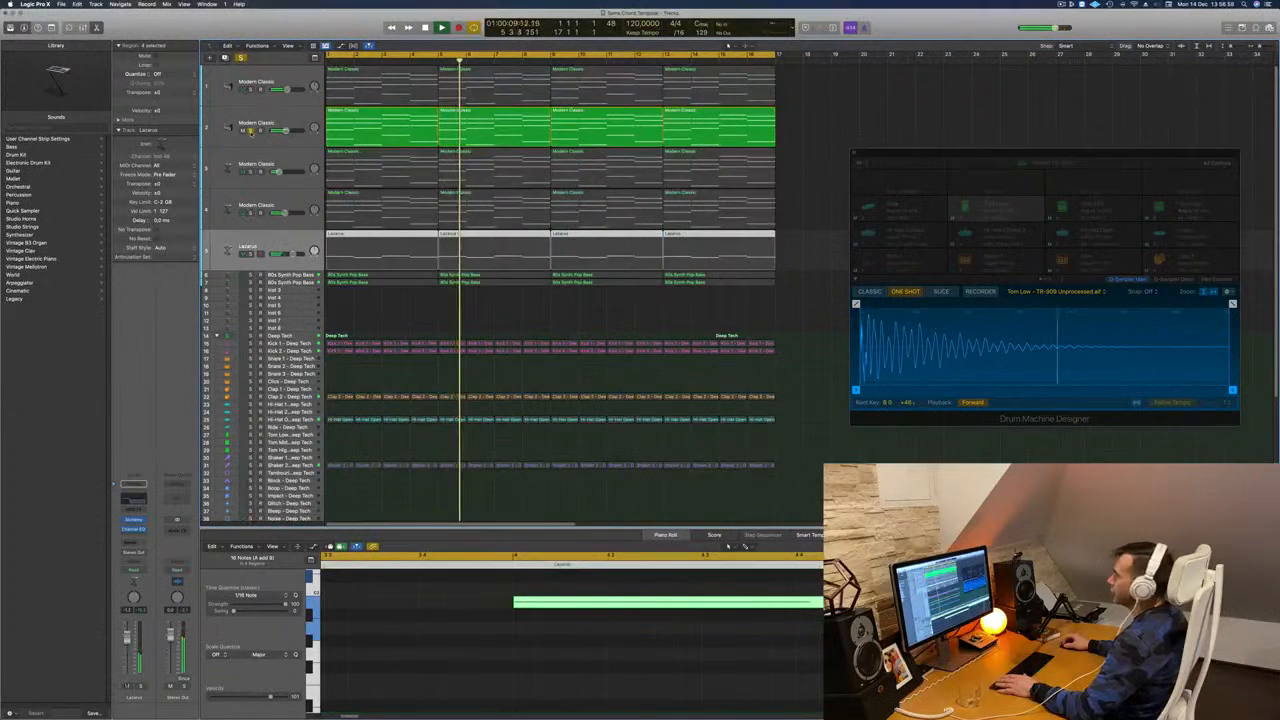
# Step: Compare the mix with the first two Modern Classic tracks muted and unmuted, then replay it from the start
pyautogui.moveTo(242, 88); pyautogui.dragTo(242, 130)
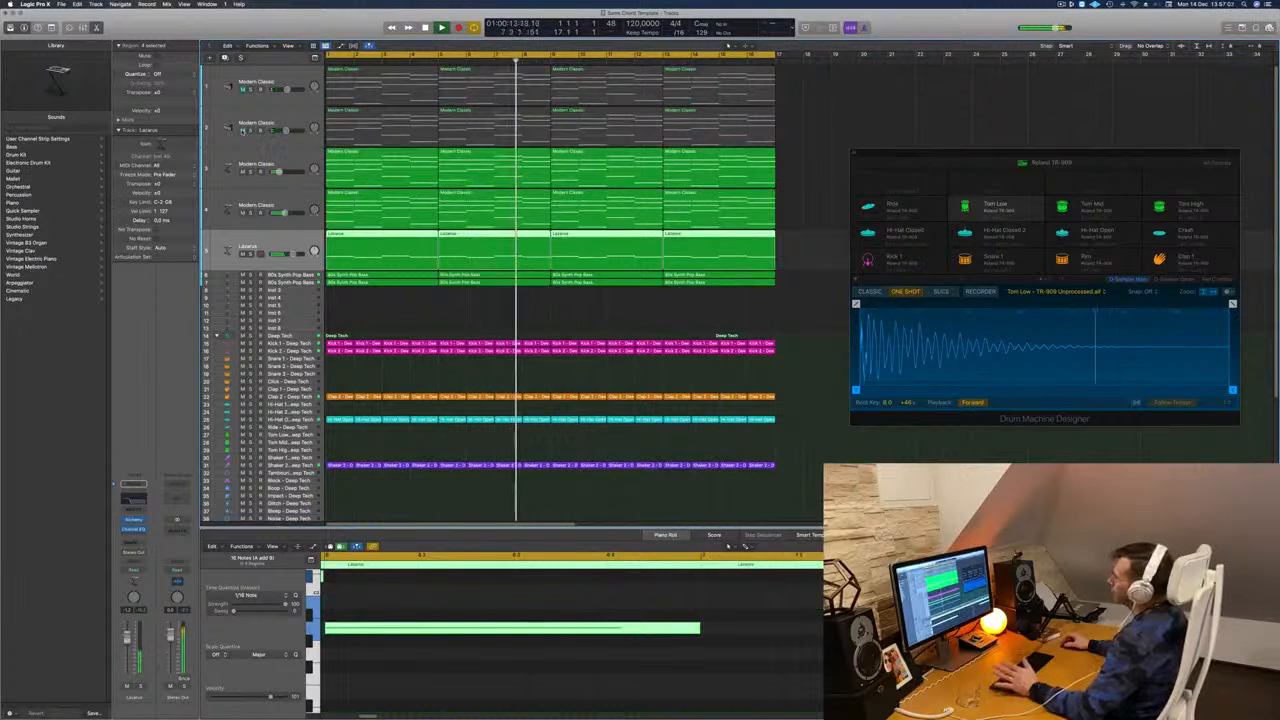
pyautogui.click(242, 131)
pyautogui.click(242, 89)
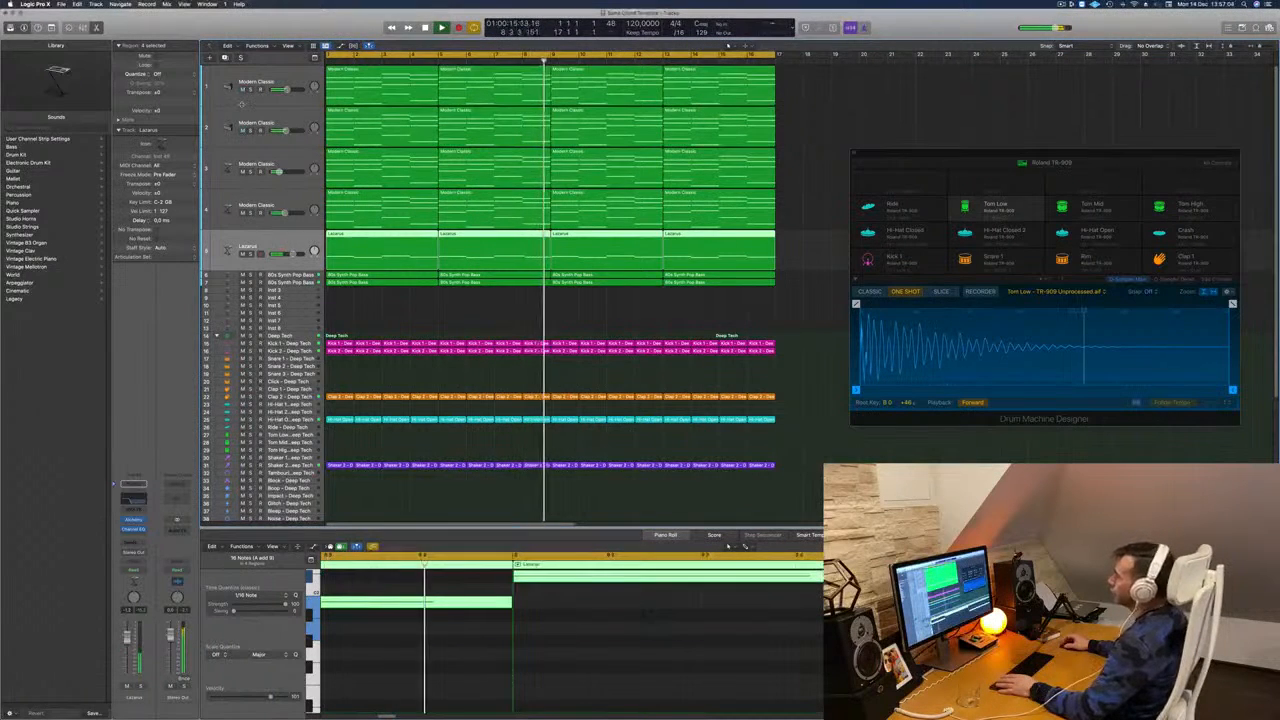
pyautogui.click(468, 306)
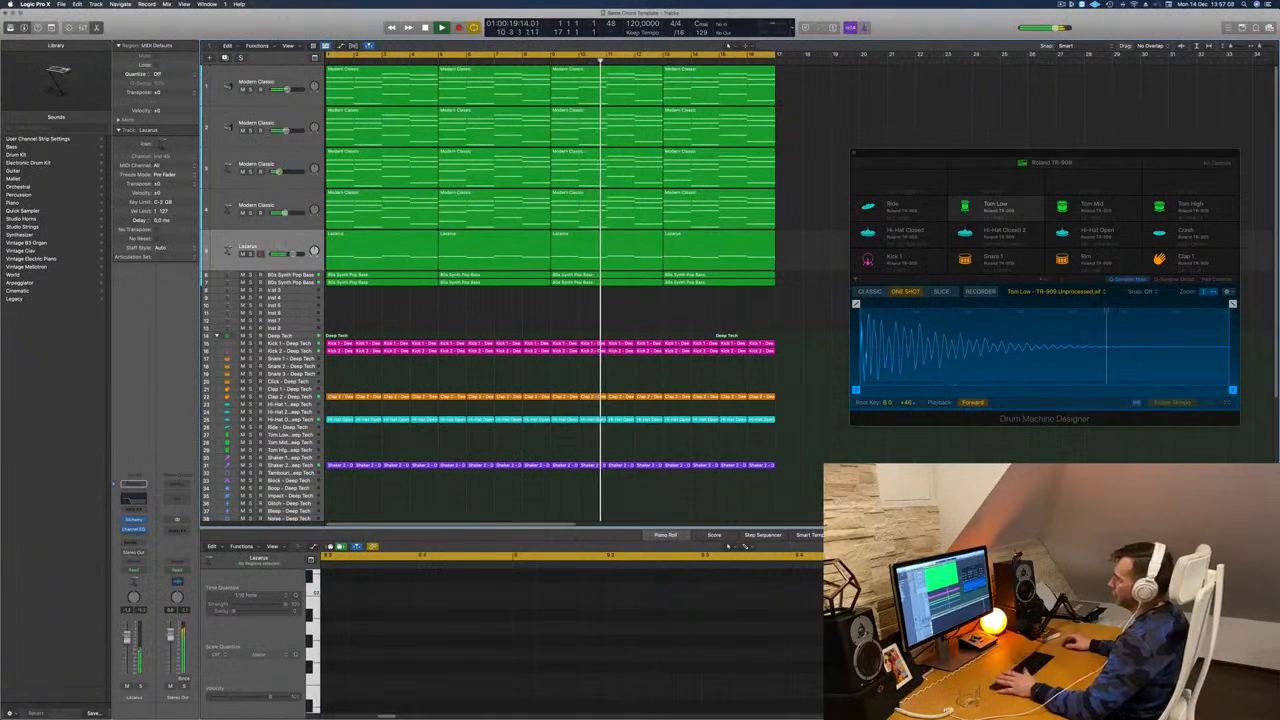
pyautogui.press('Return')
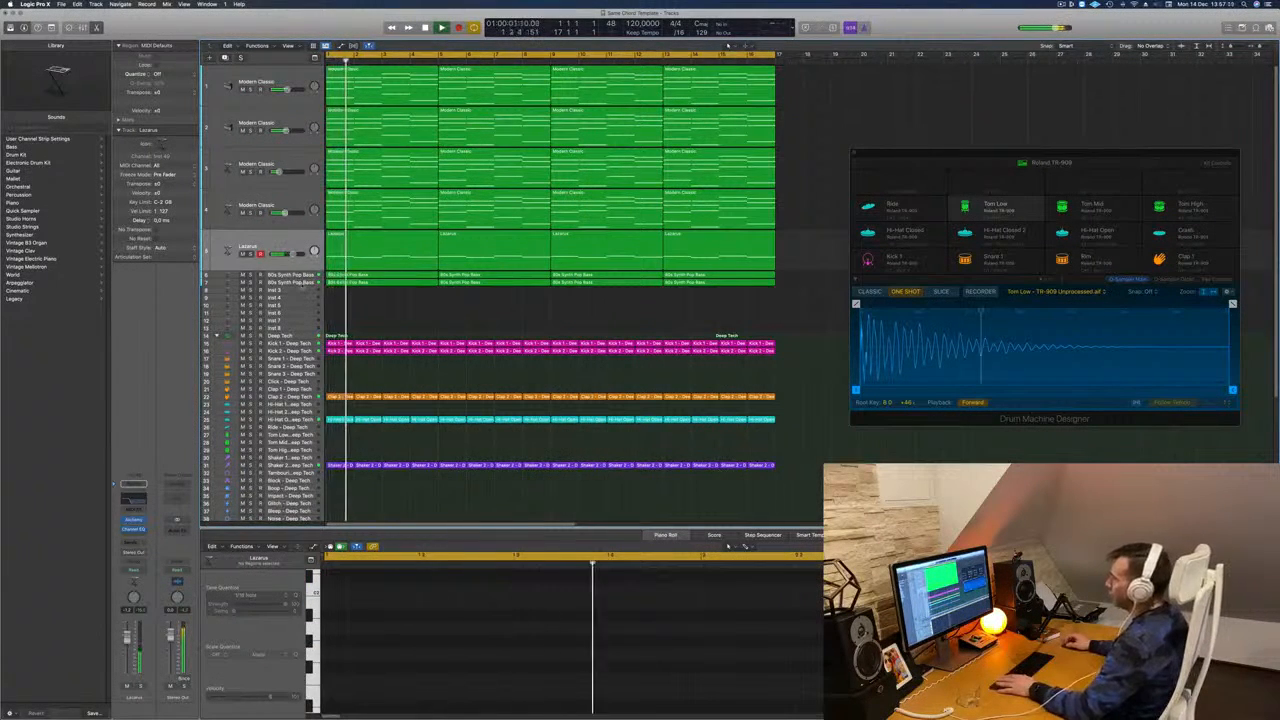
# Step: Duplicate the second 80s Synth Pop Bass track with its settings, show the toolbar and enlarge the new empty track
pyautogui.click(310, 283)
pyautogui.press('space')
pyautogui.press('space')
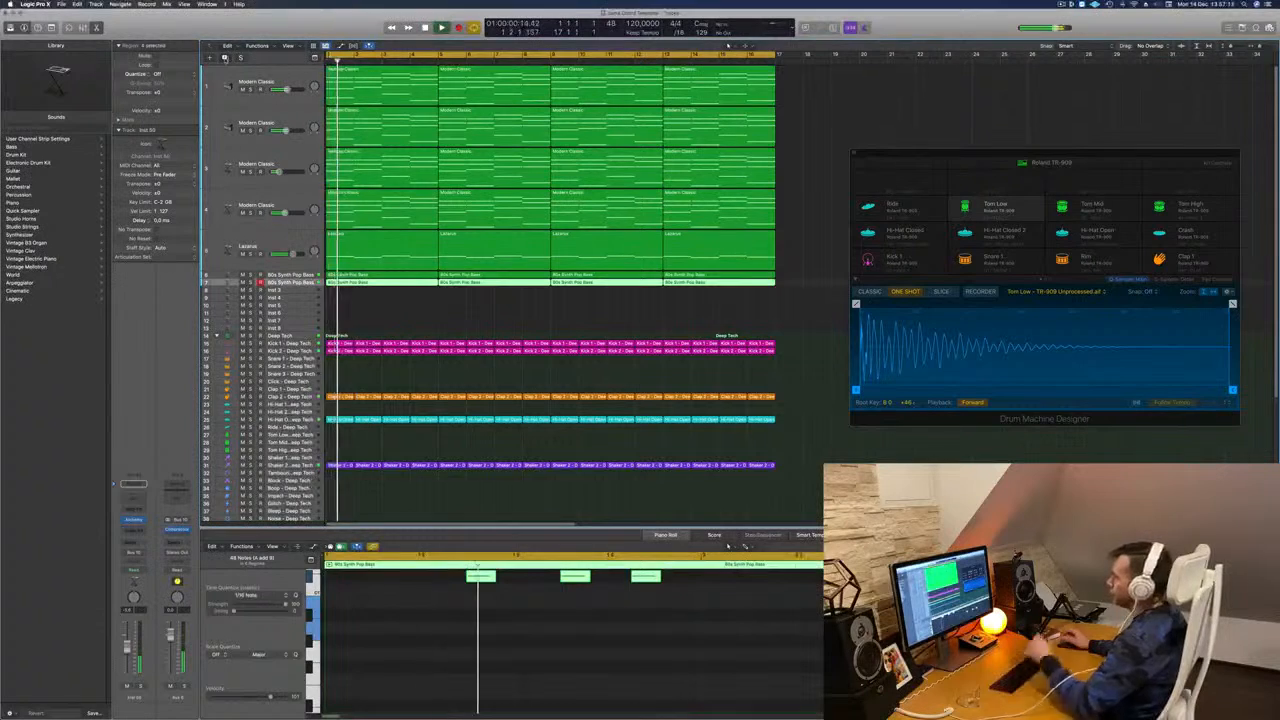
pyautogui.press('super+d')
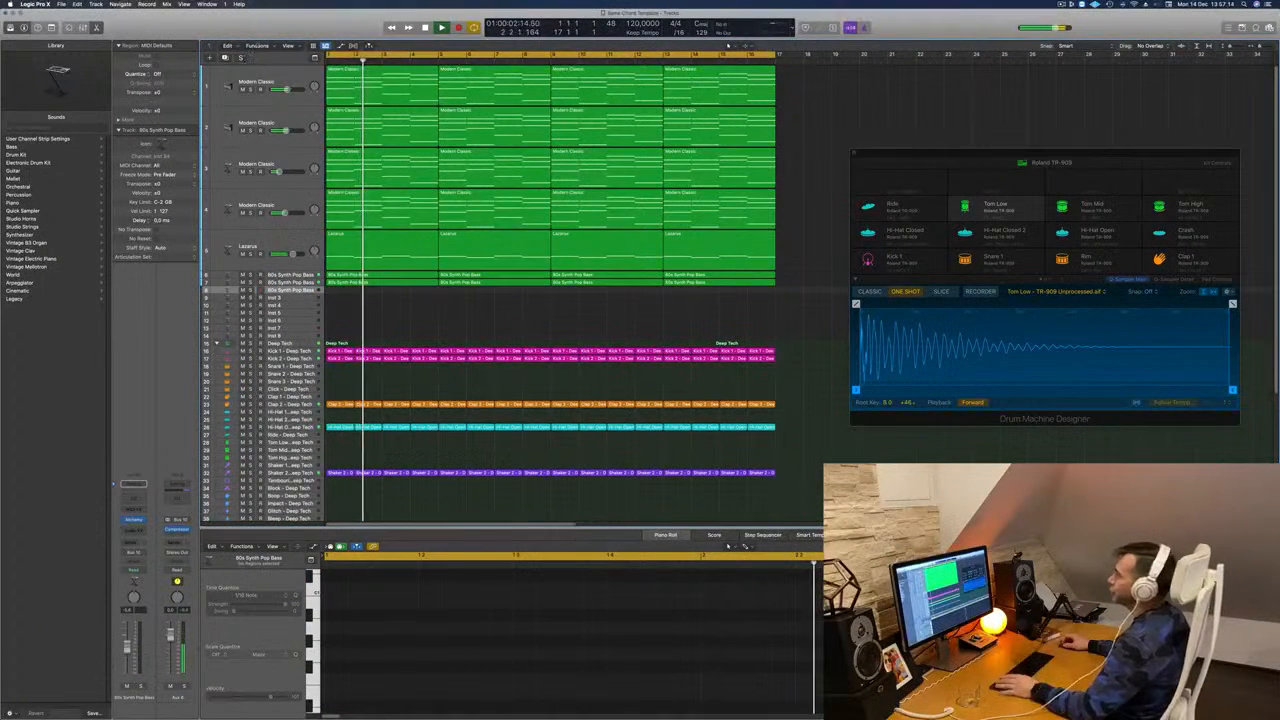
pyautogui.press('ctrl+alt+super+t')
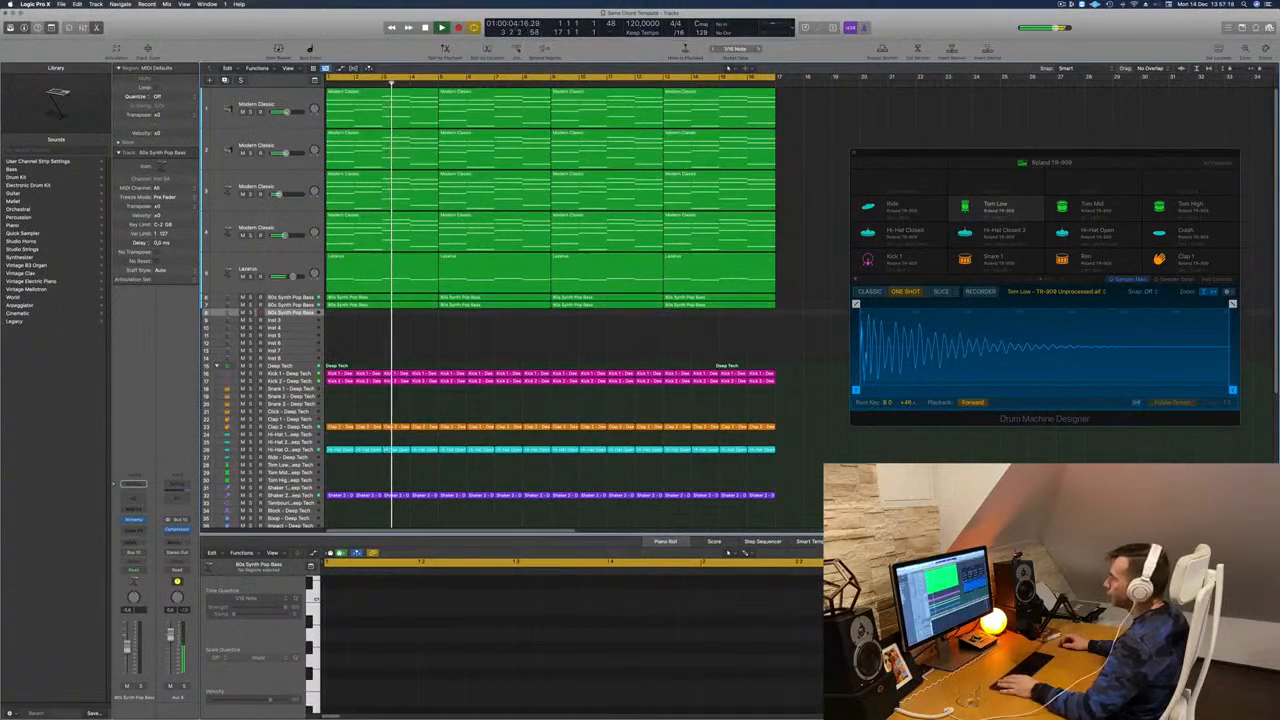
pyautogui.hotkey('ctrl', 'z')
pyautogui.press('Return')
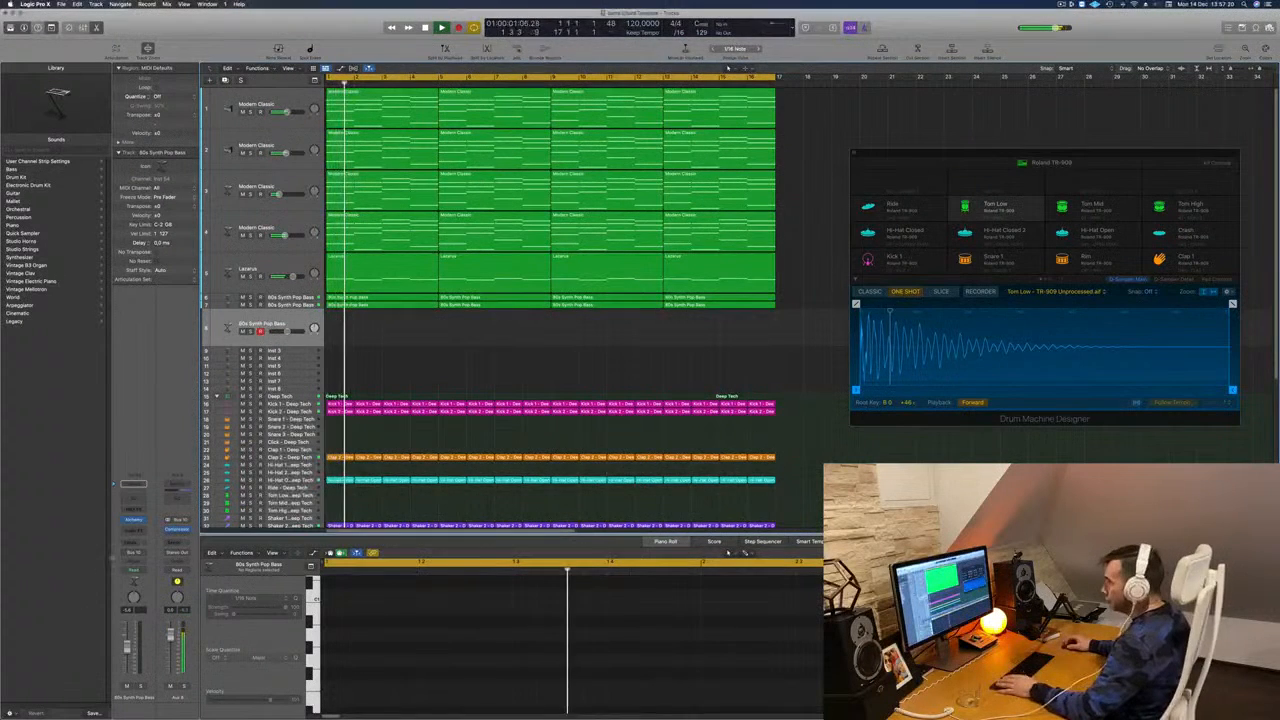
# Step: Add a send to Bus 7 on the new track and insert SilverVerb on the resulting aux channel
pyautogui.click(133, 542)
pyautogui.moveTo(140, 553)
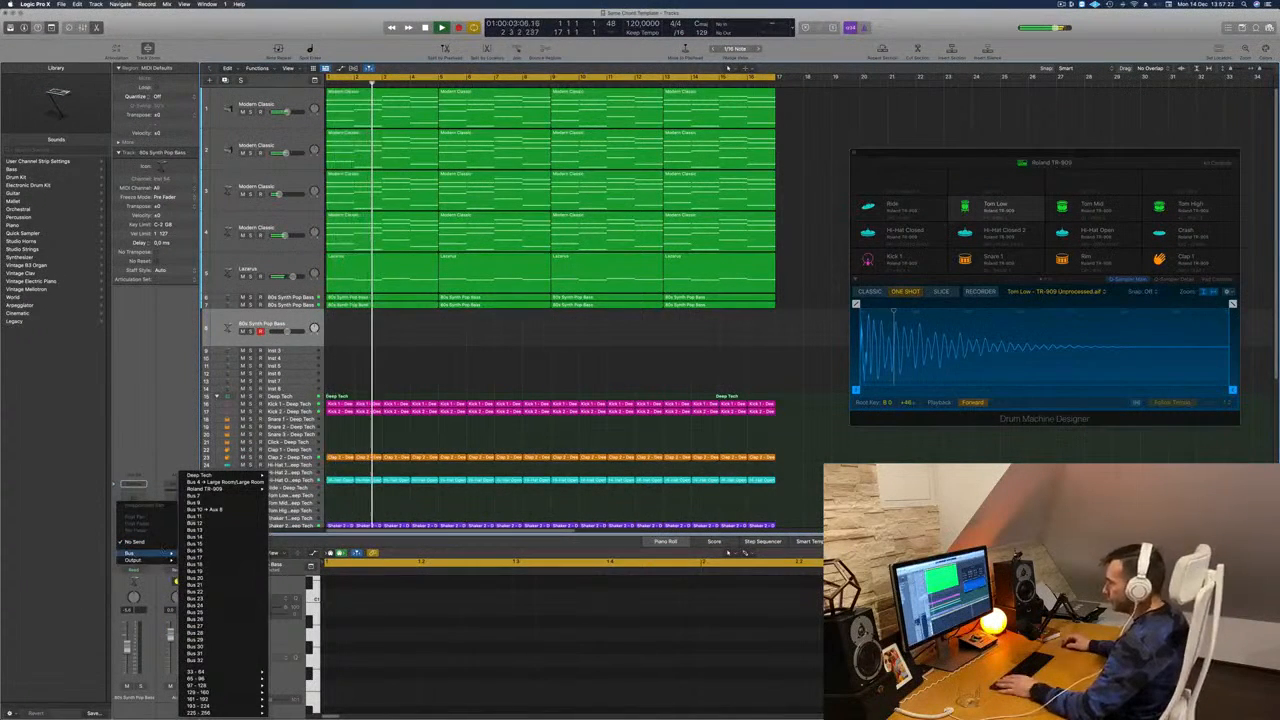
pyautogui.click(212, 501)
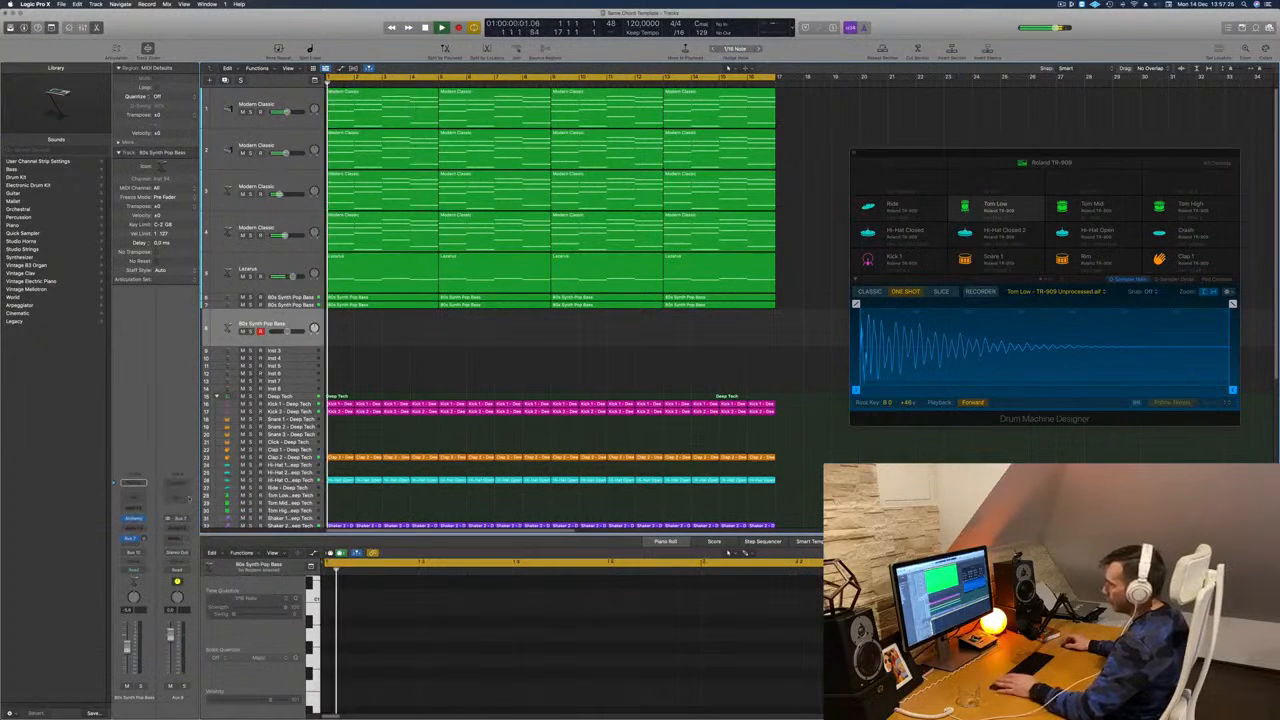
pyautogui.click(176, 527)
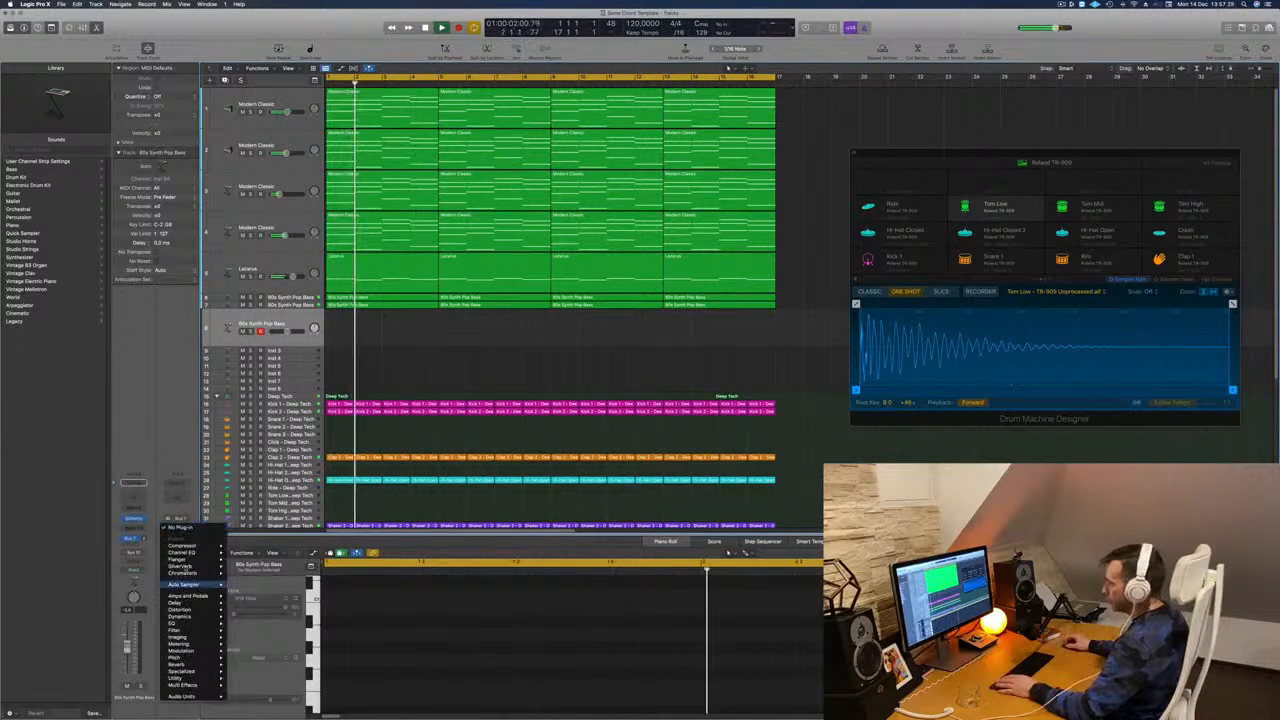
pyautogui.click(244, 566)
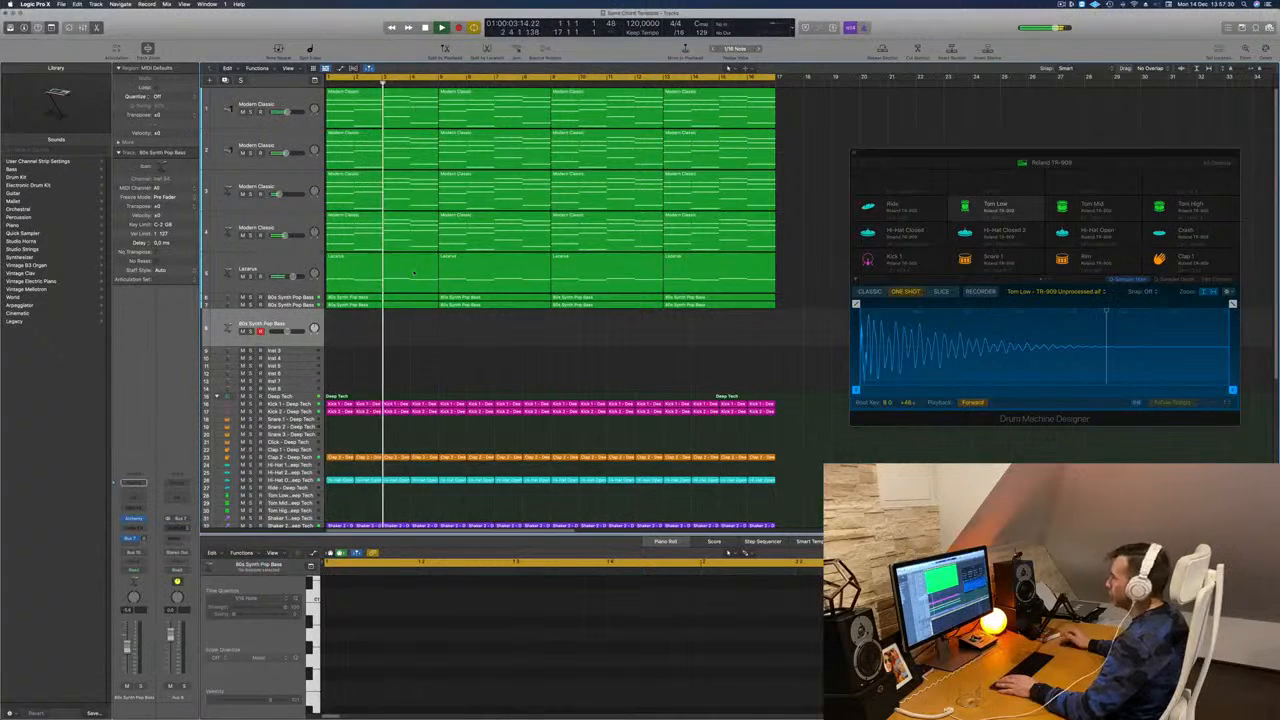
# Step: Load SilverVerb's grandiose preset, set the wet output to 100%, and move the window clear of the regions
pyautogui.moveTo(648, 121); pyautogui.dragTo(516, 181)
pyautogui.click(320, 178)
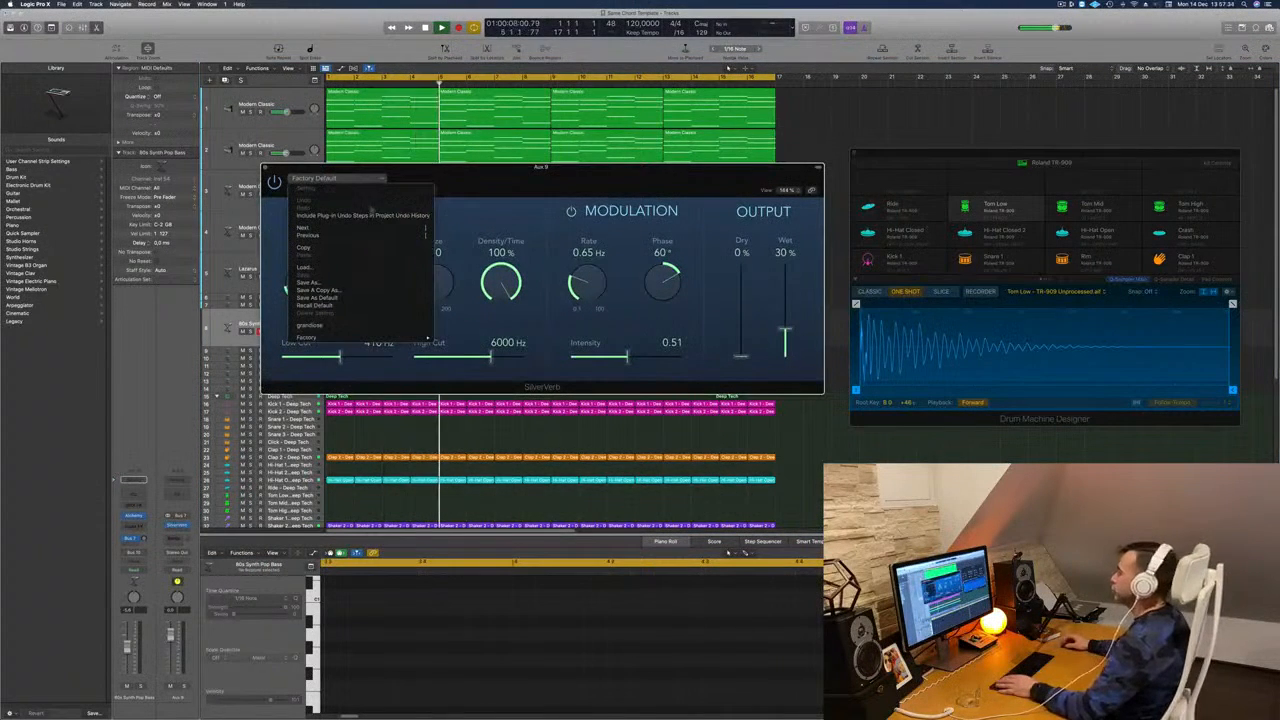
pyautogui.click(754, 270)
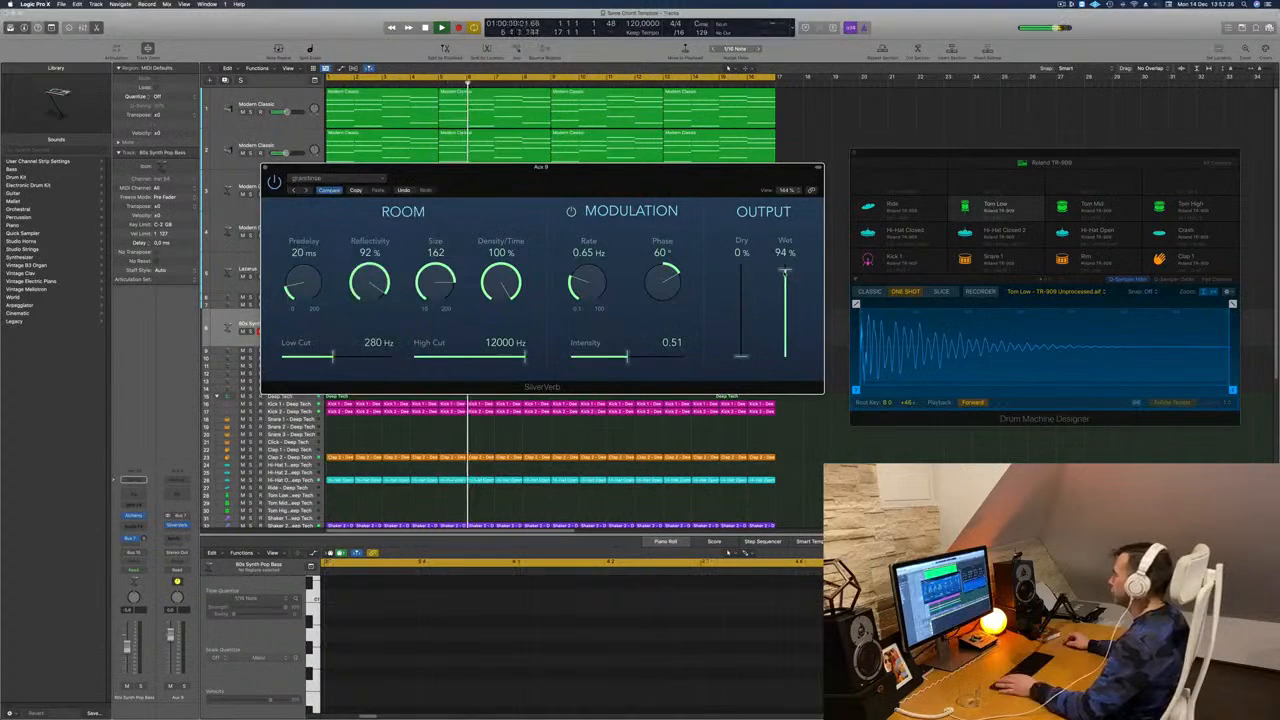
pyautogui.moveTo(600, 167); pyautogui.dragTo(965, 189)
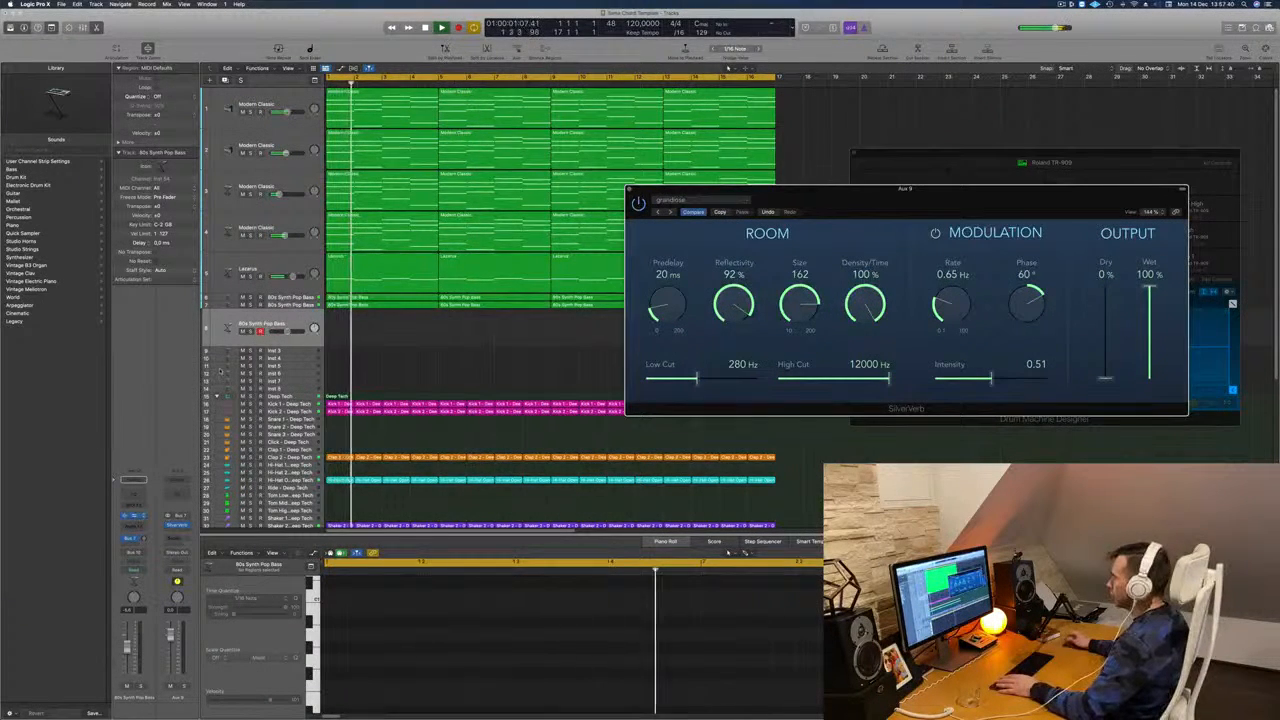
# Step: Open the new track's Alchemy, filter its presets to the Synths category, load Auto Shuffle Pluck, and move the window clear of the track headers
pyautogui.click(133, 516)
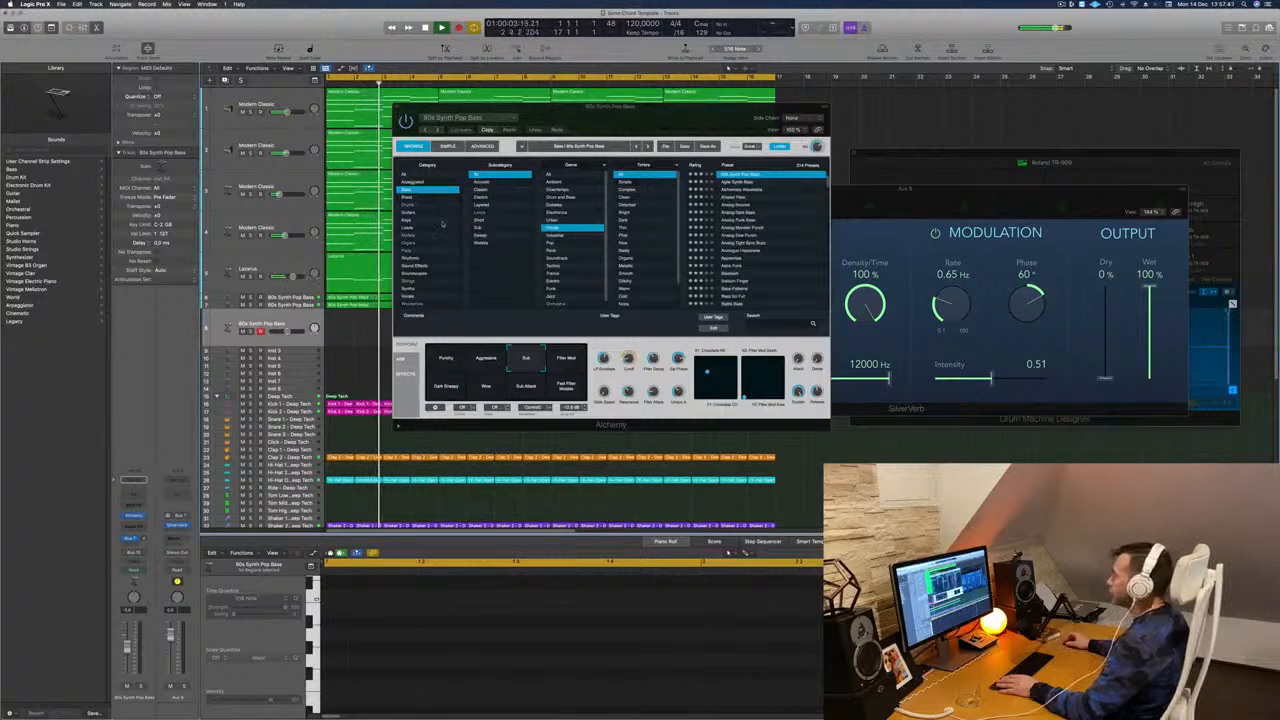
pyautogui.click(405, 176)
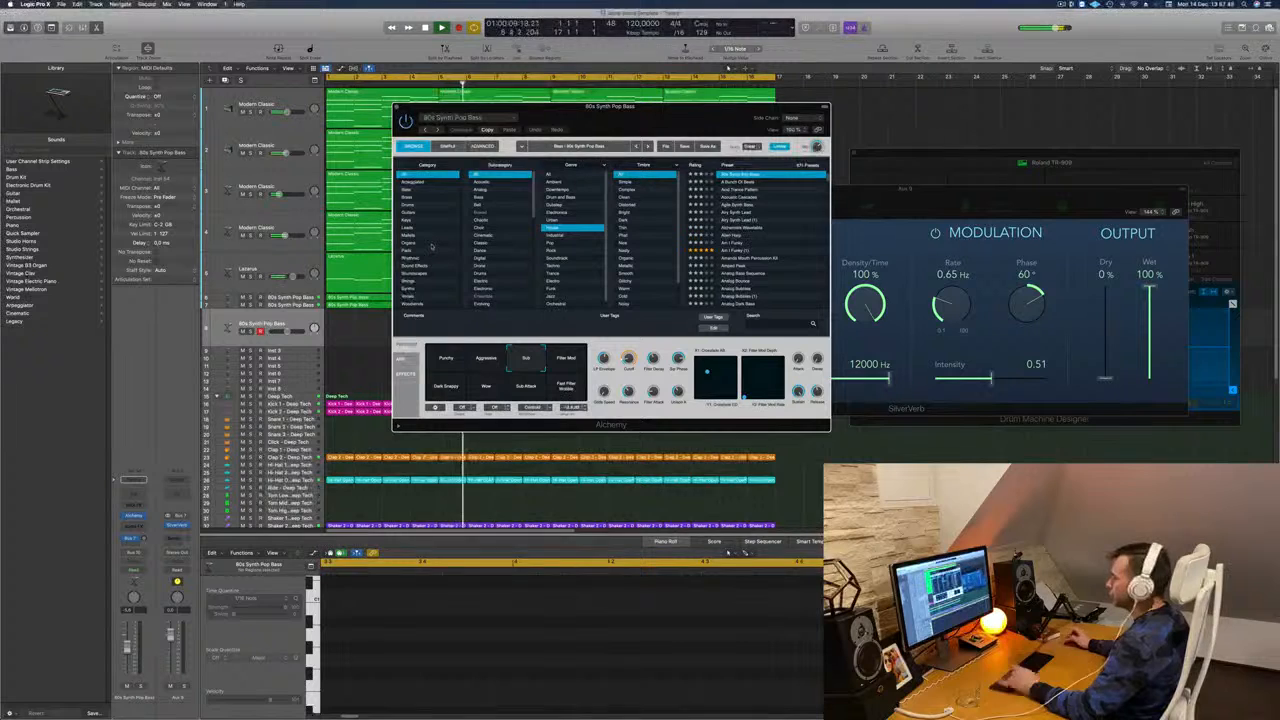
pyautogui.click(412, 288)
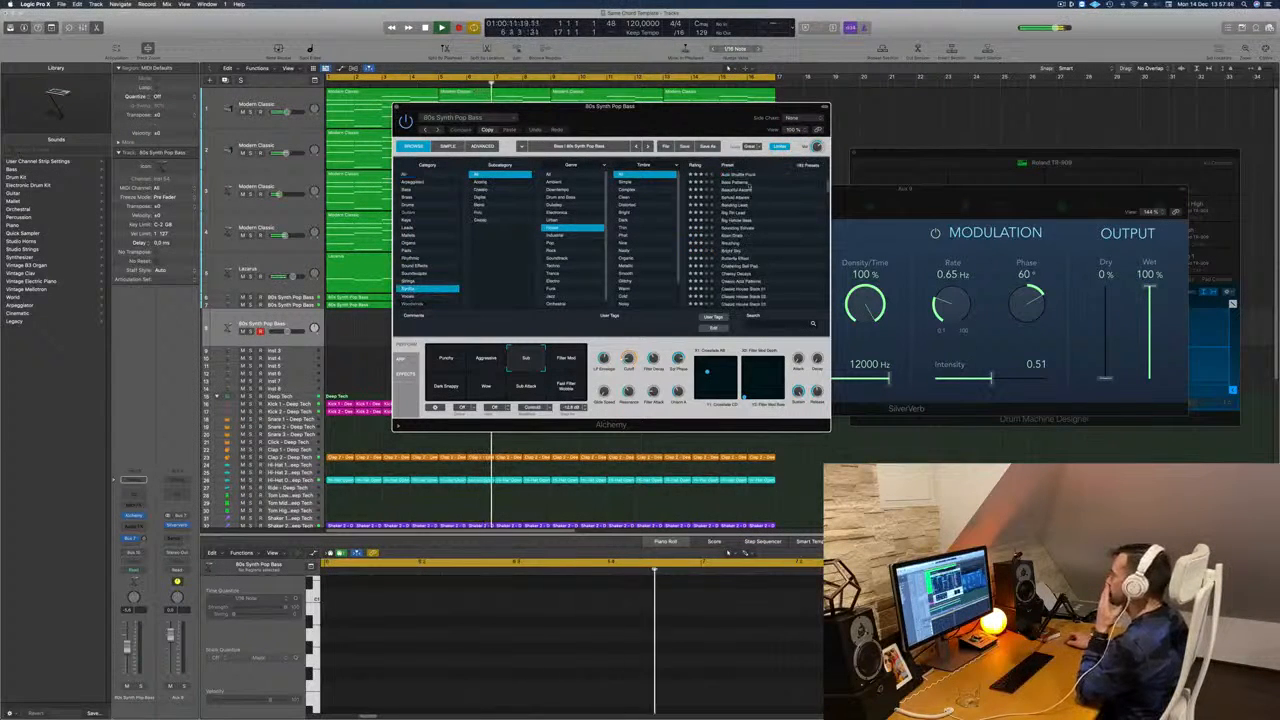
pyautogui.click(748, 176)
pyautogui.moveTo(688, 123); pyautogui.dragTo(851, 147)
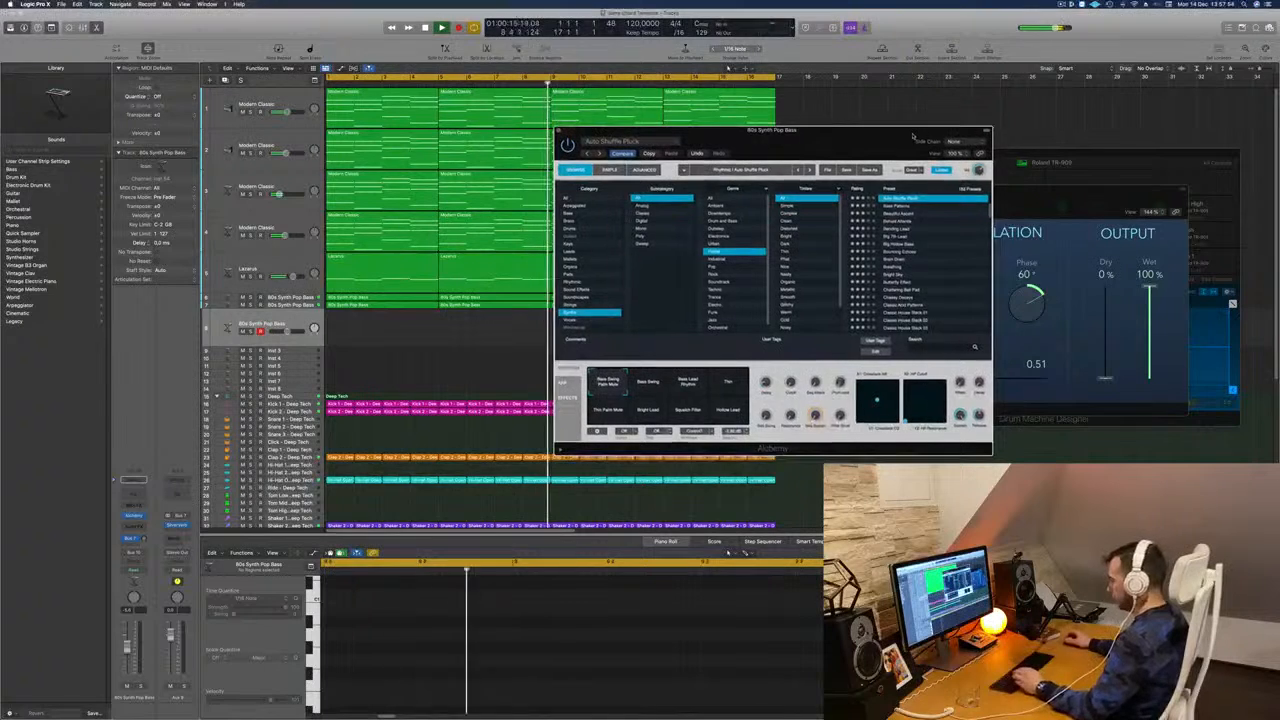
# Step: Show the Musical Typing keyboard, load Alchemy's Bass Patterns preset, and raise the keyboard by one octave
pyautogui.press('super+k')
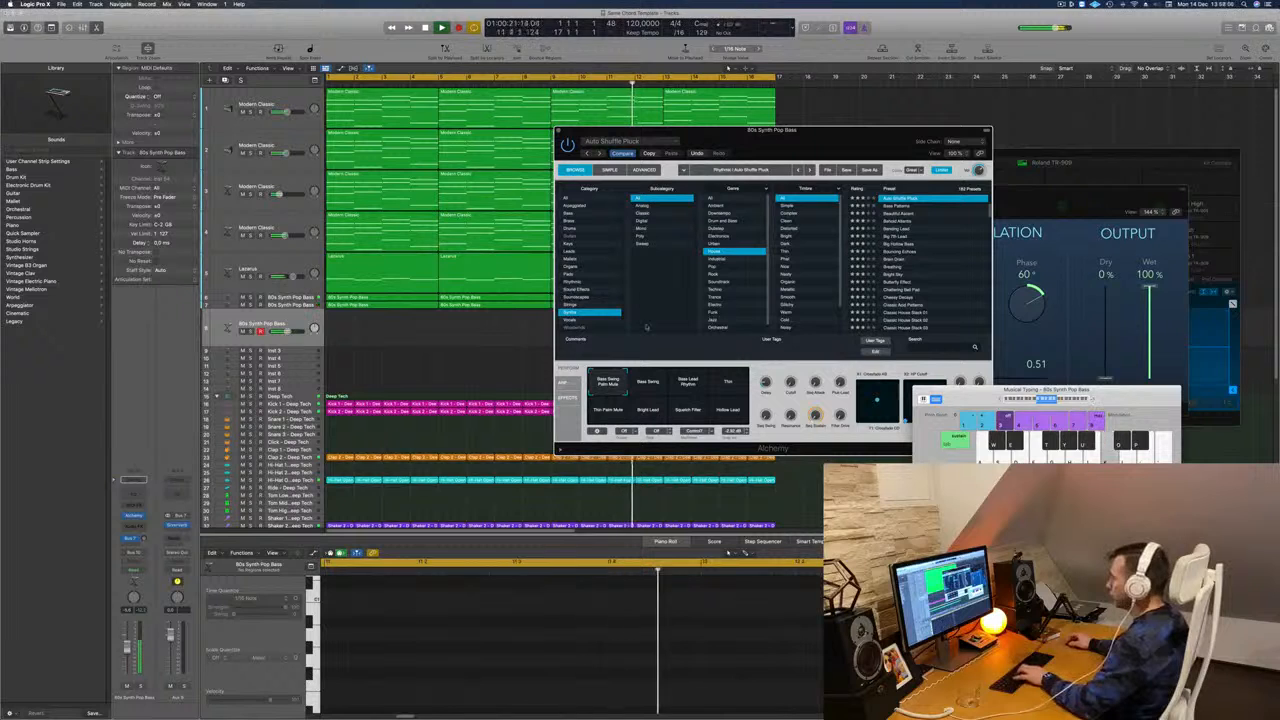
pyautogui.click(1100, 500)
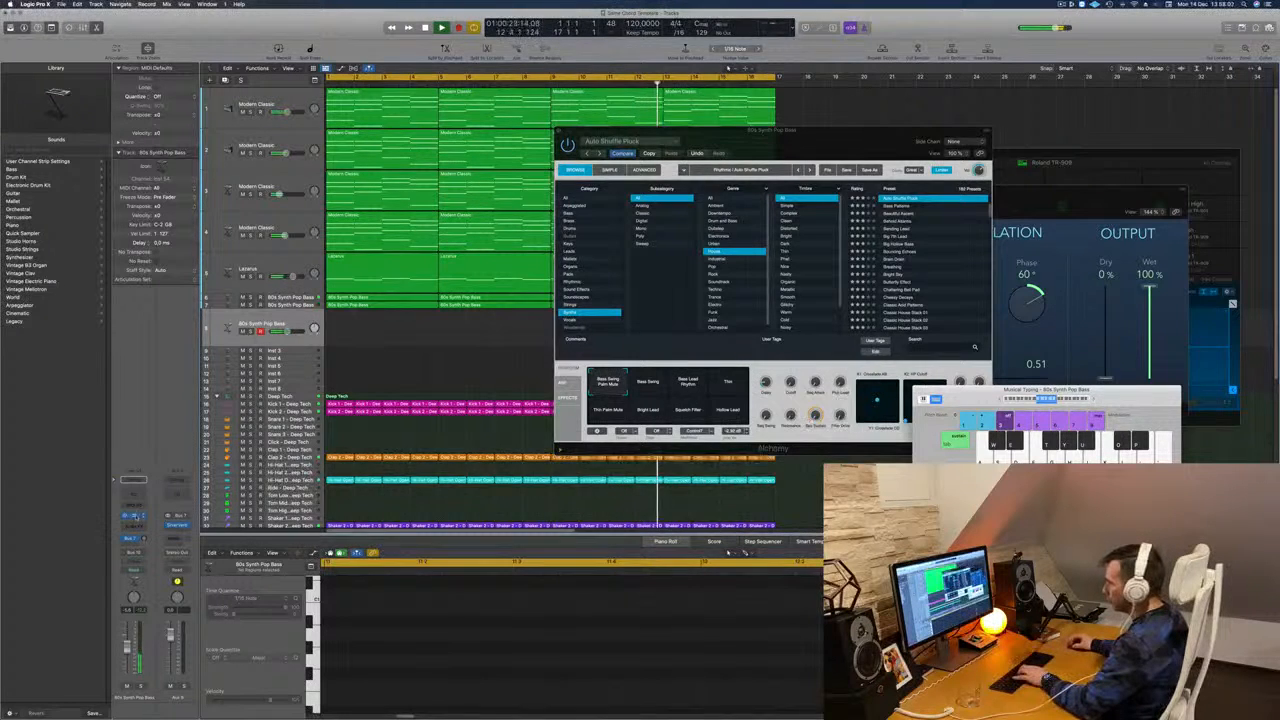
pyautogui.press('super+w')
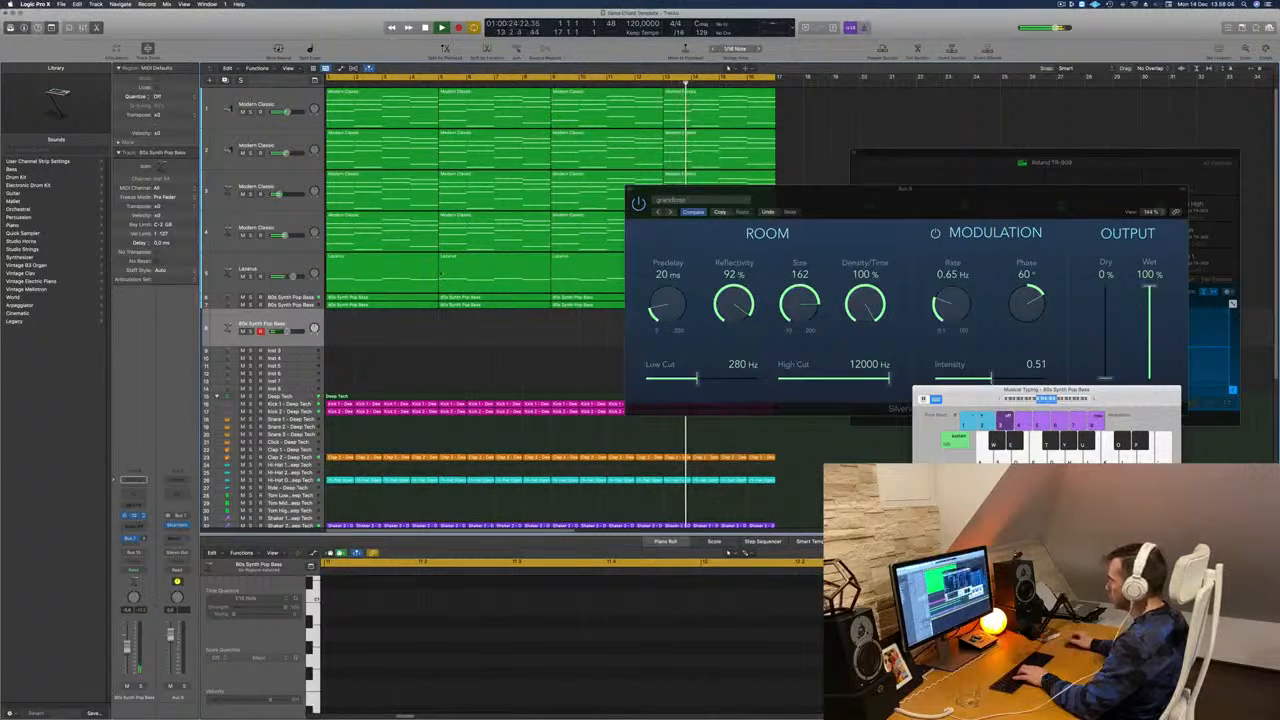
pyautogui.click(134, 516)
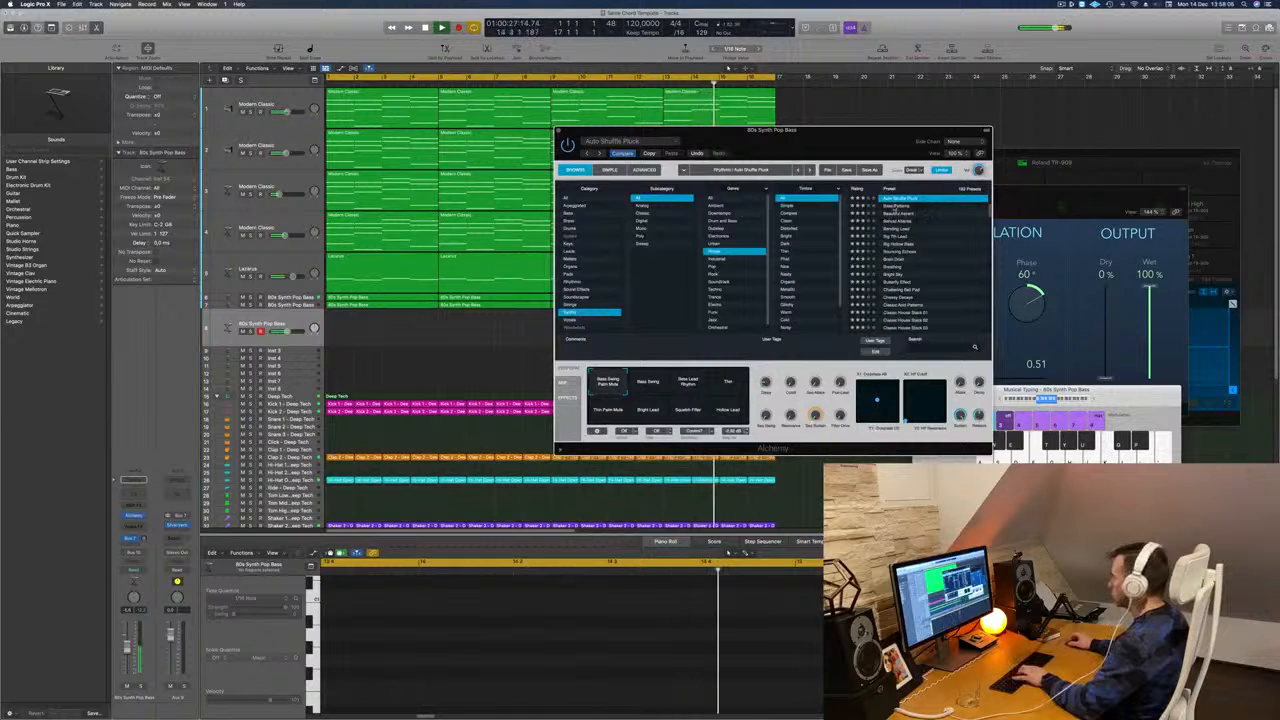
pyautogui.press('Down')
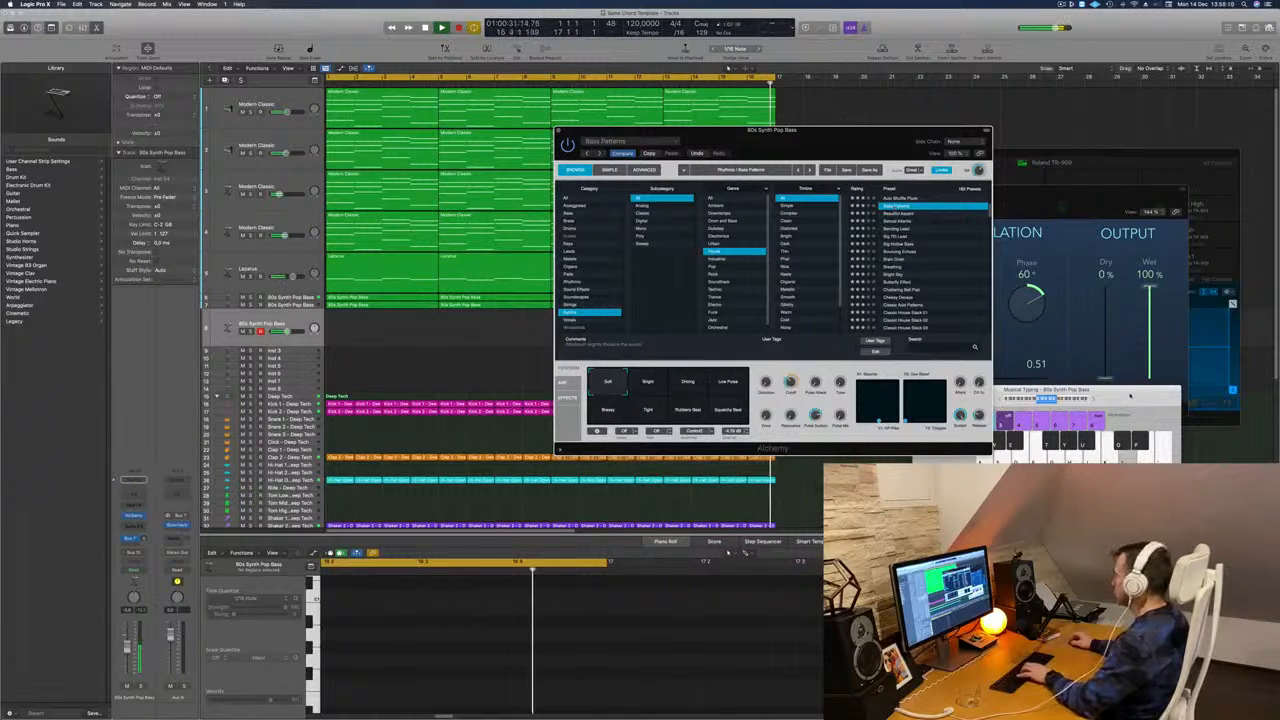
pyautogui.click(1131, 396)
pyautogui.press('x')
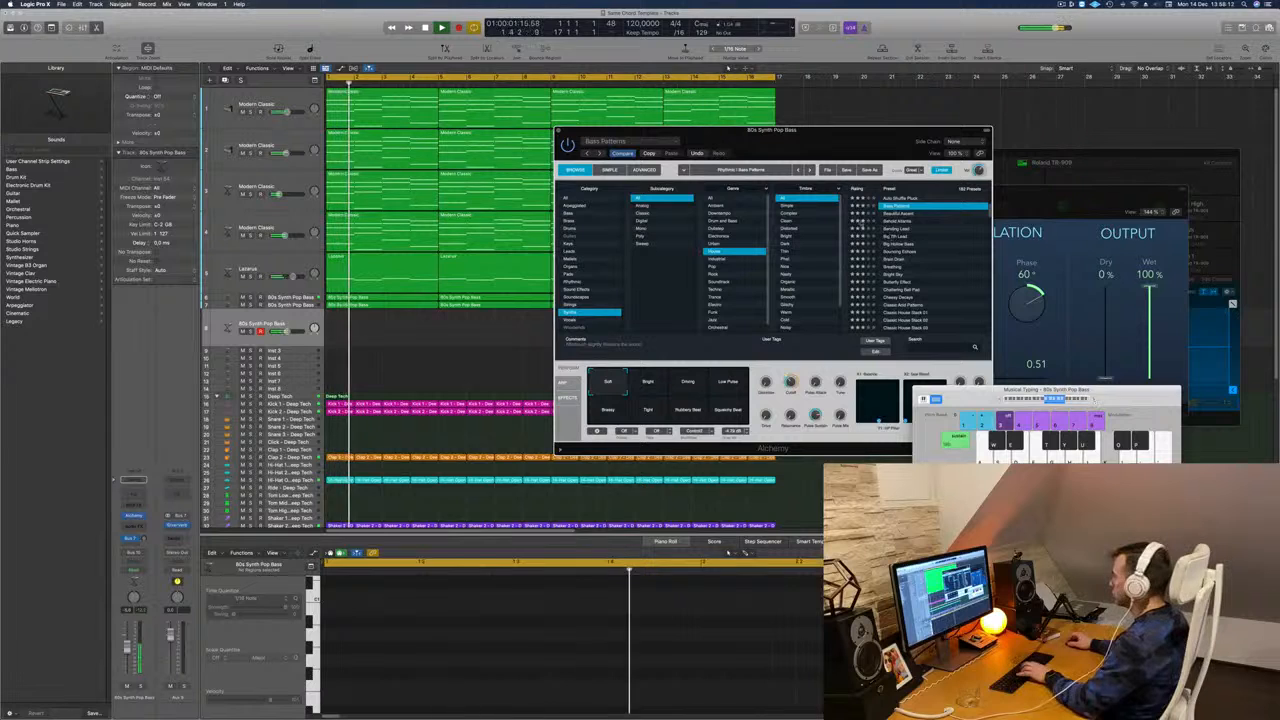
# Step: Load the Big 7th Lead preset, try it on the typing keyboard, and raise the track's send to Bus 7
pyautogui.click(896, 236)
pyautogui.press('j')
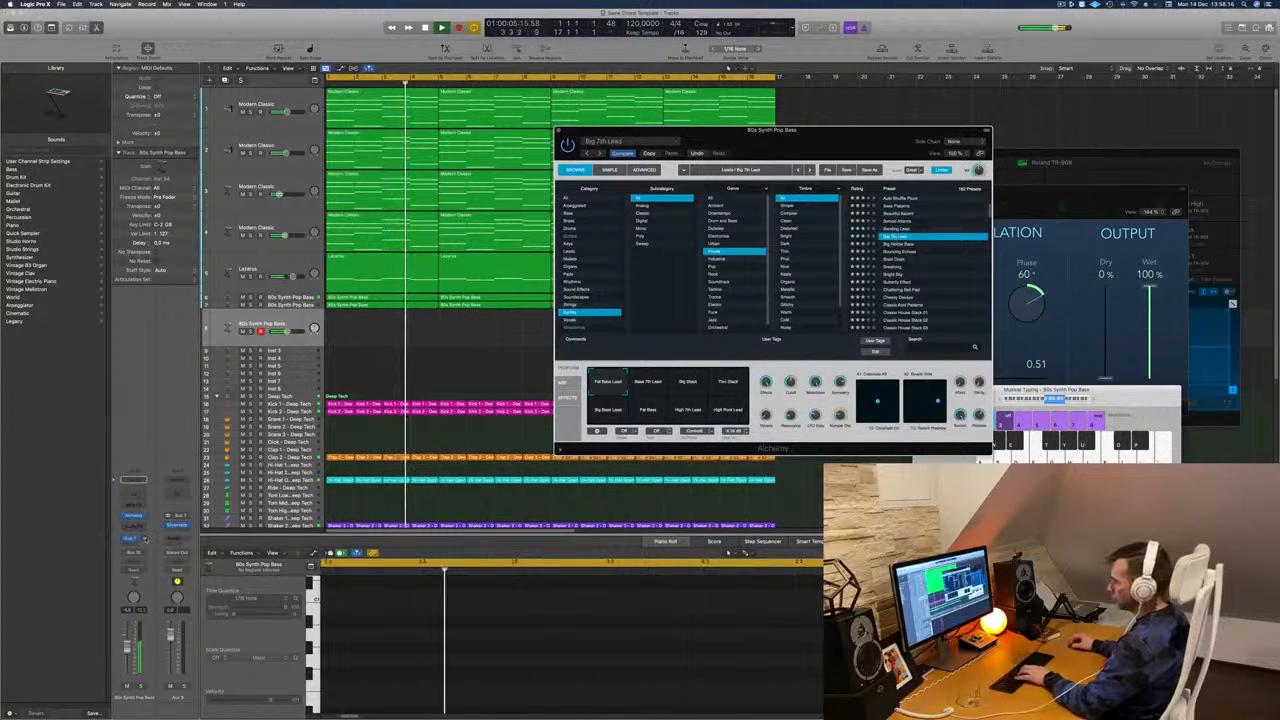
pyautogui.moveTo(142, 538); pyautogui.dragTo(140, 543)
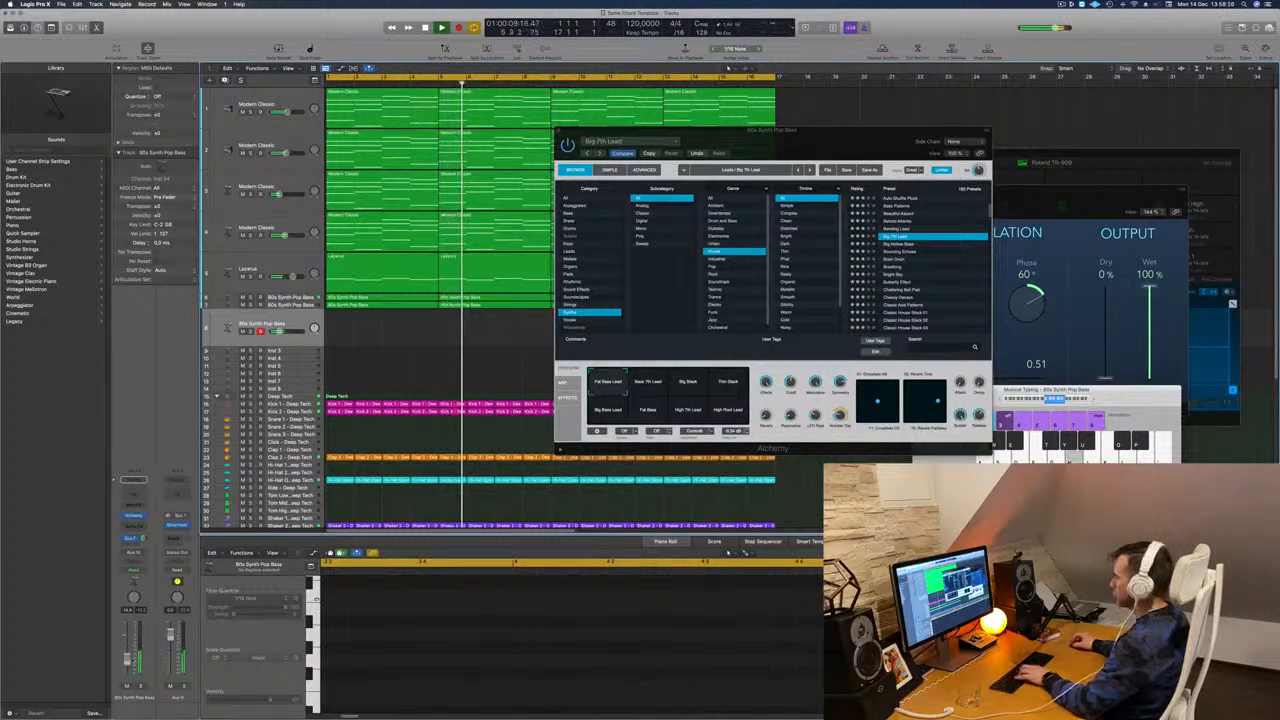
# Step: Audition the Big Hollow Bass, Brain Drain and Classic House Stack 01 presets in Alchemy
pyautogui.click(904, 243)
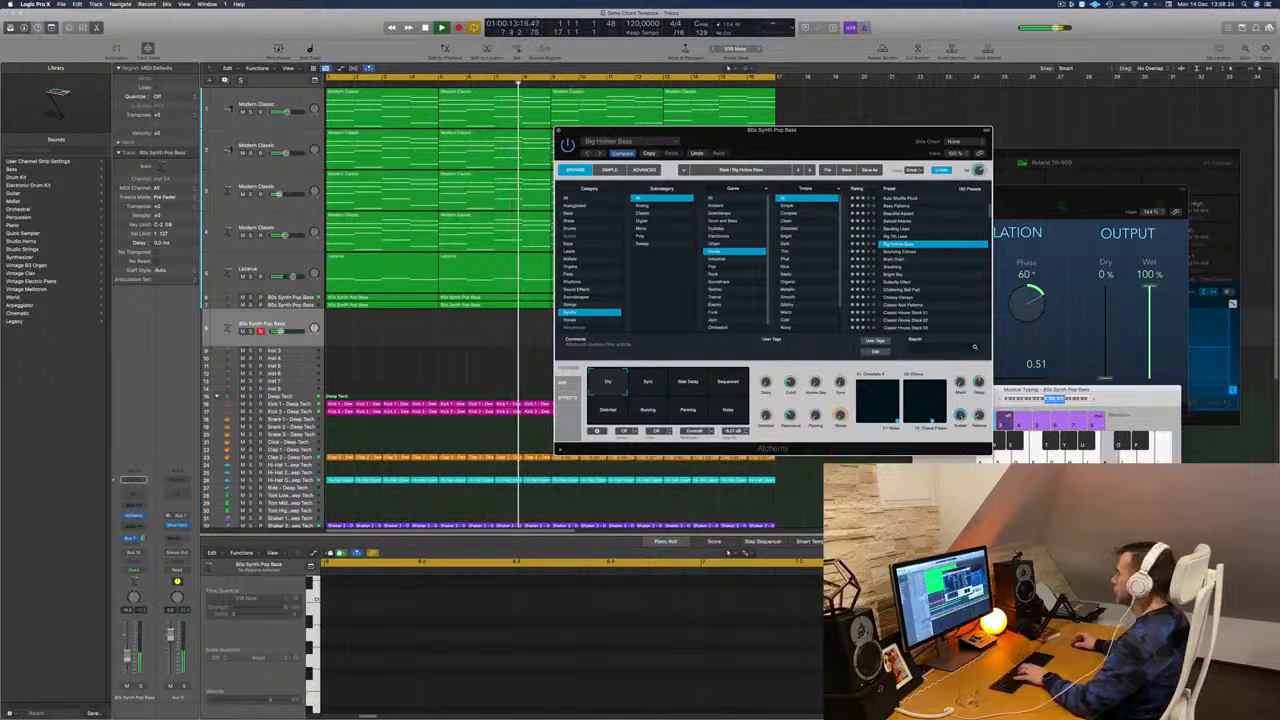
pyautogui.click(893, 259)
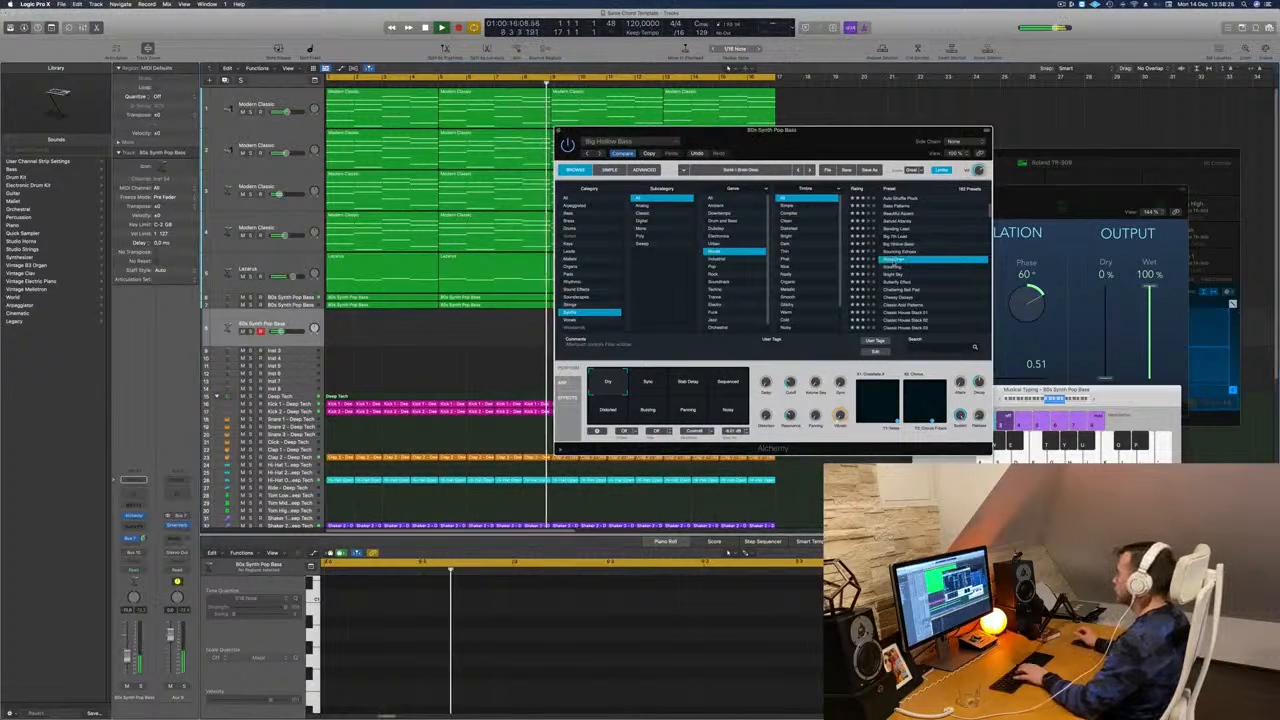
pyautogui.scroll(-3, 893, 262)
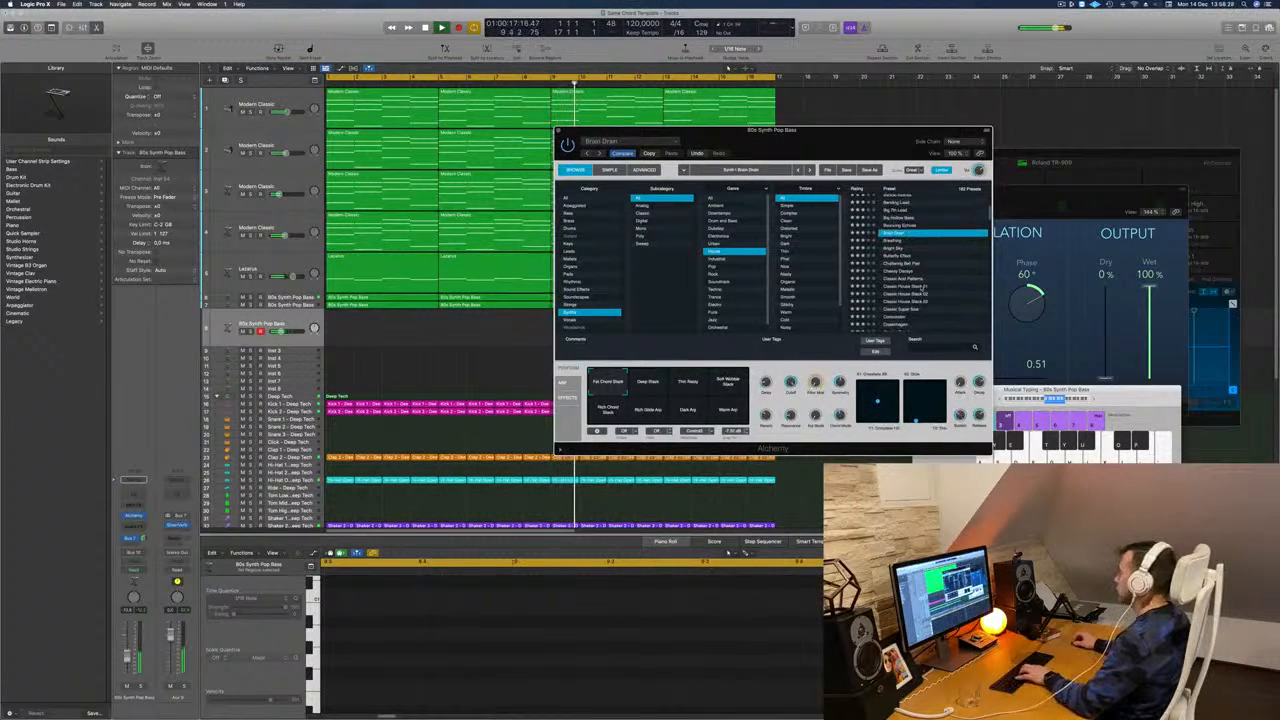
pyautogui.click(918, 286)
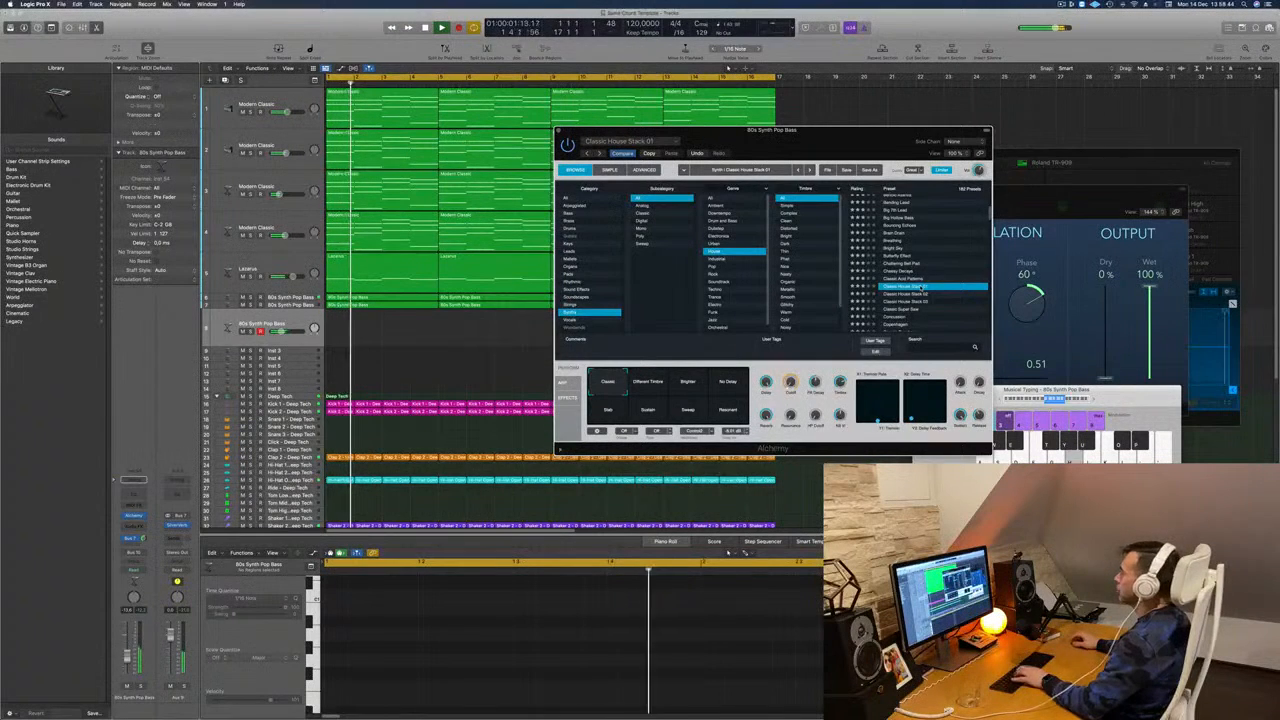
# Step: Compare Classic House Stack 01's Different Timbre, Brighter, No Delay, Stab, Sustain, Sweep and Resonant snapshots
pyautogui.moveTo(858, 130); pyautogui.dragTo(820, 112)
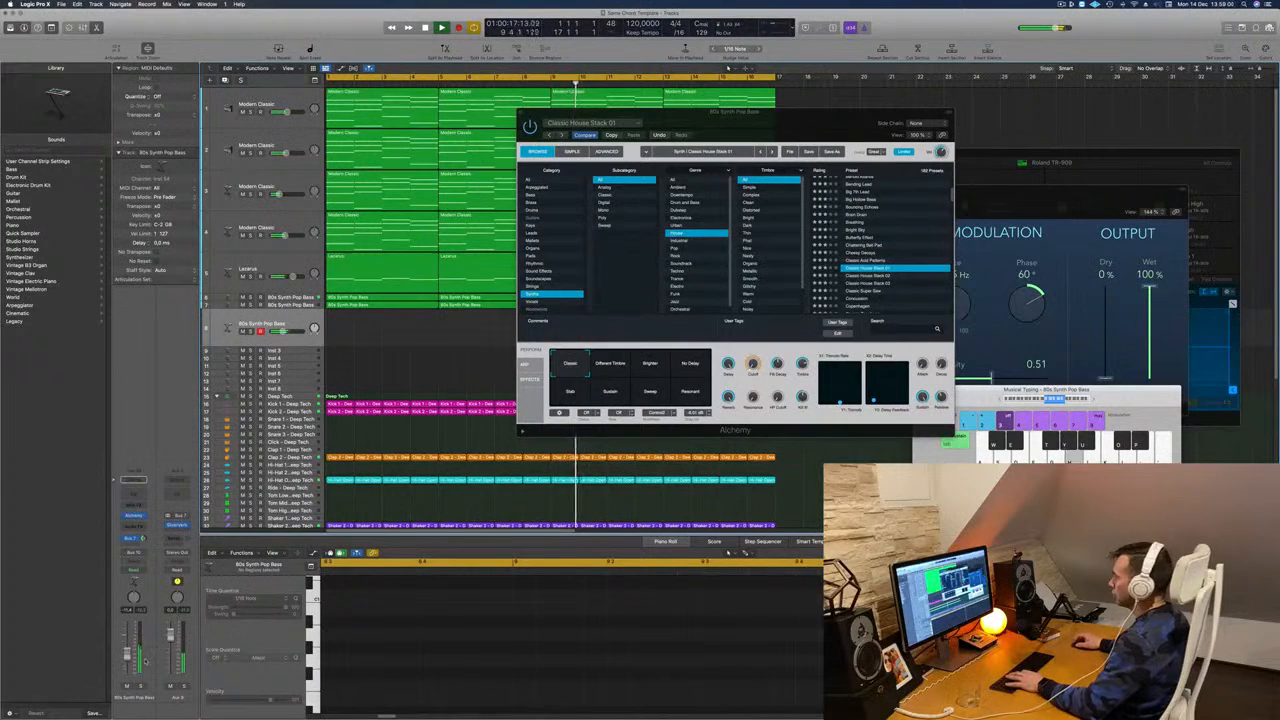
pyautogui.click(608, 364)
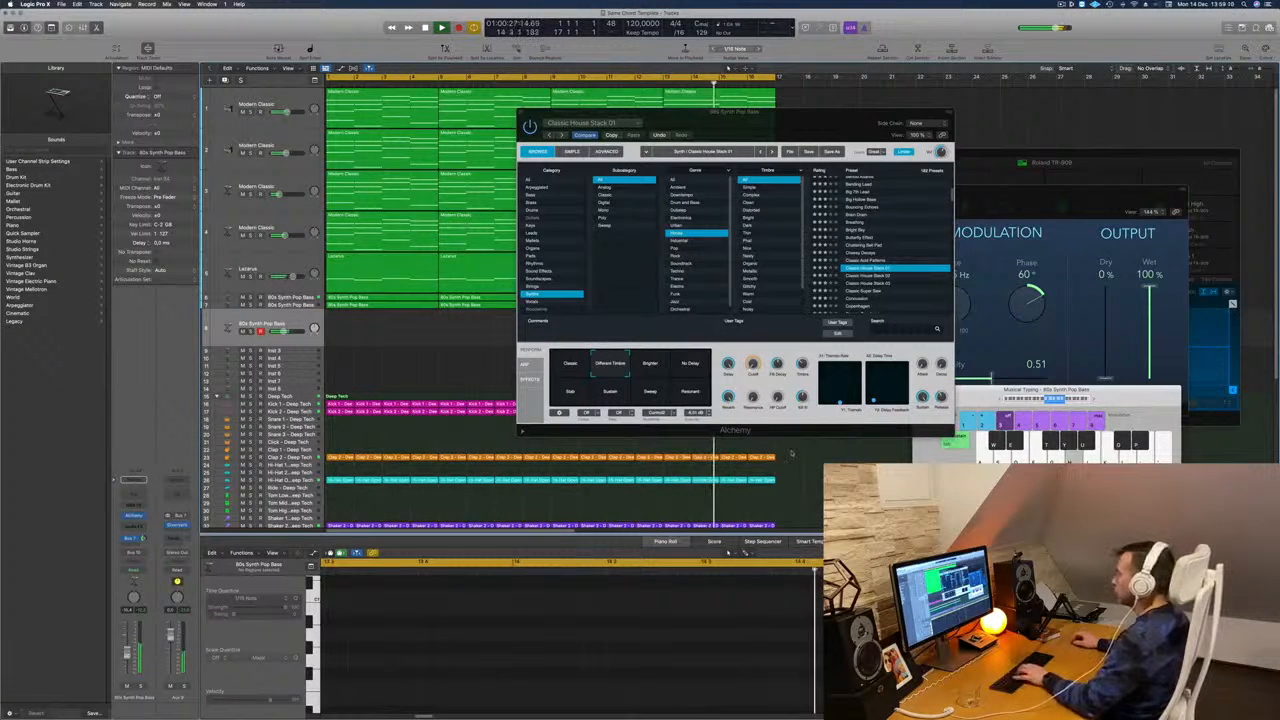
pyautogui.click(645, 365)
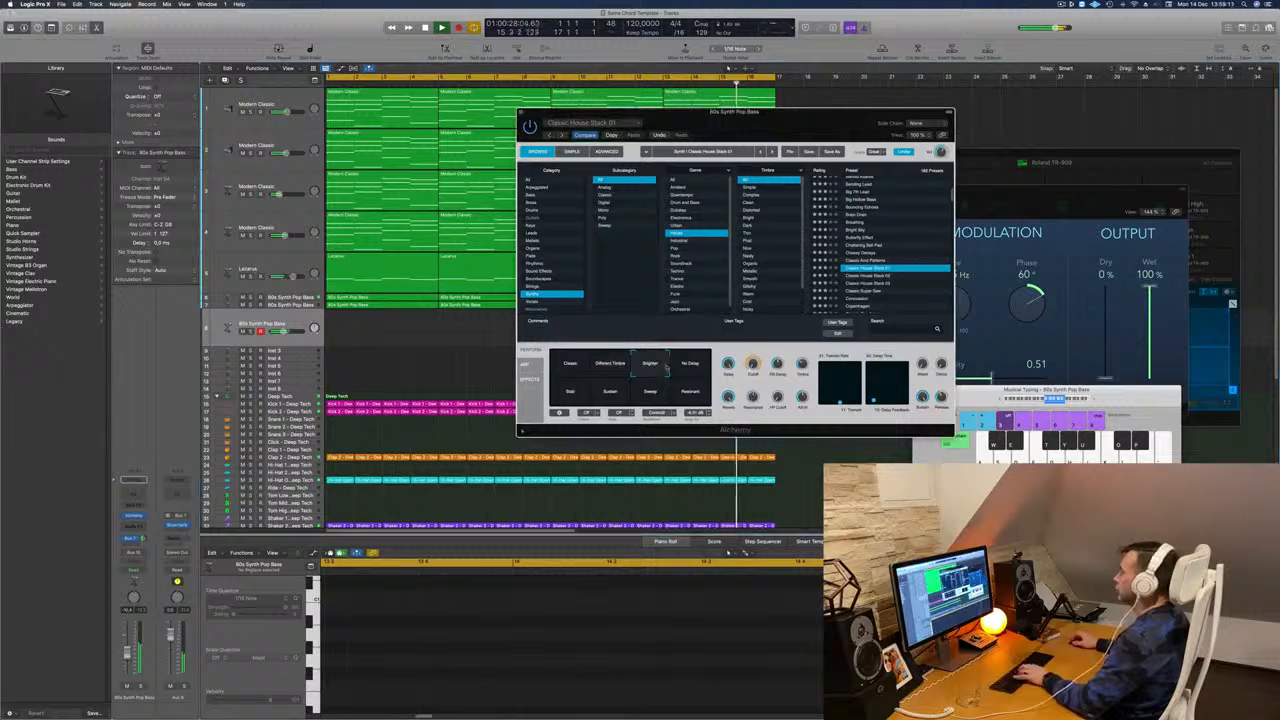
pyautogui.click(690, 366)
pyautogui.click(572, 392)
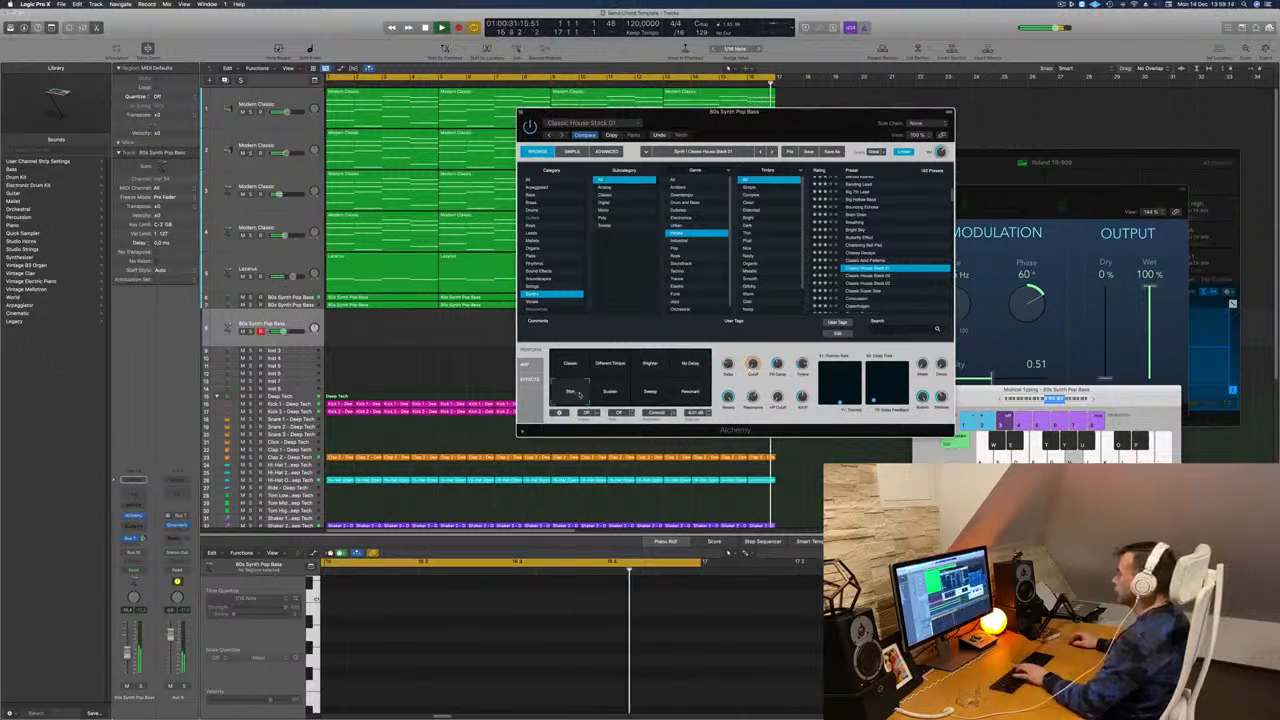
pyautogui.click(610, 392)
pyautogui.click(655, 394)
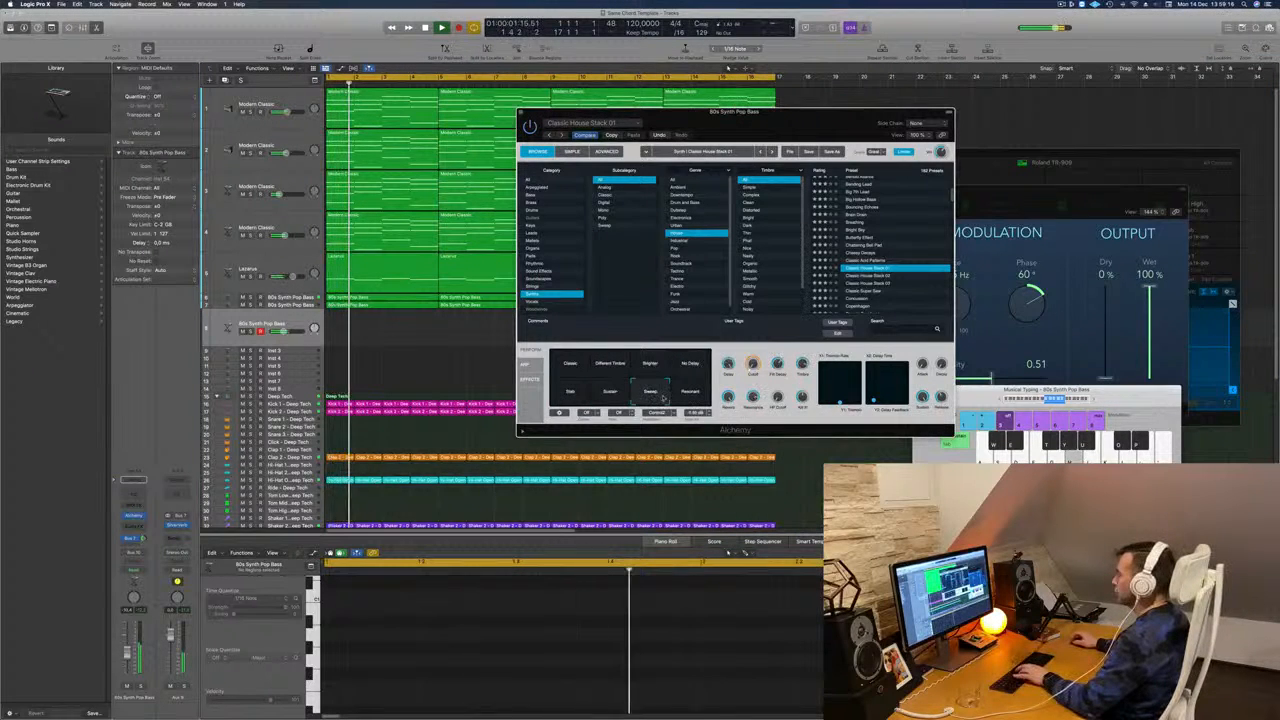
pyautogui.click(690, 392)
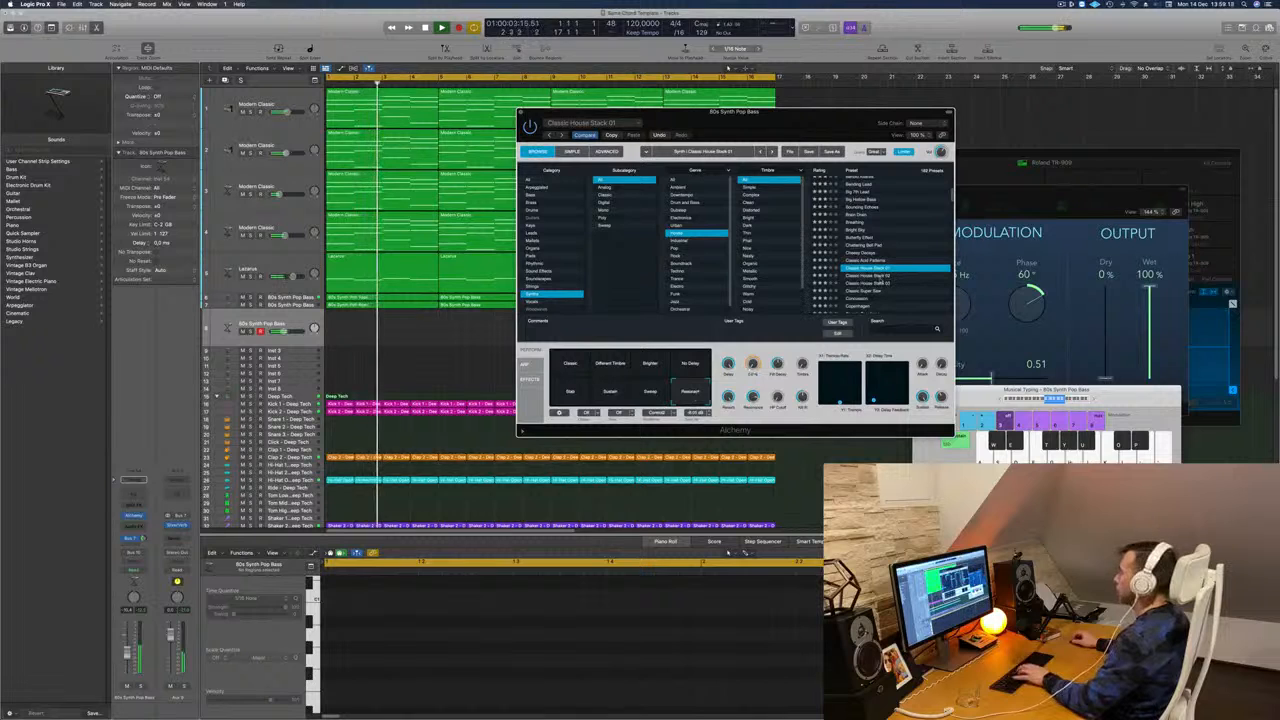
# Step: Load Classic House Stack 02 and audition its Brighter, Tremolo and Tight snapshots
pyautogui.press('Down')
pyautogui.press('Down')
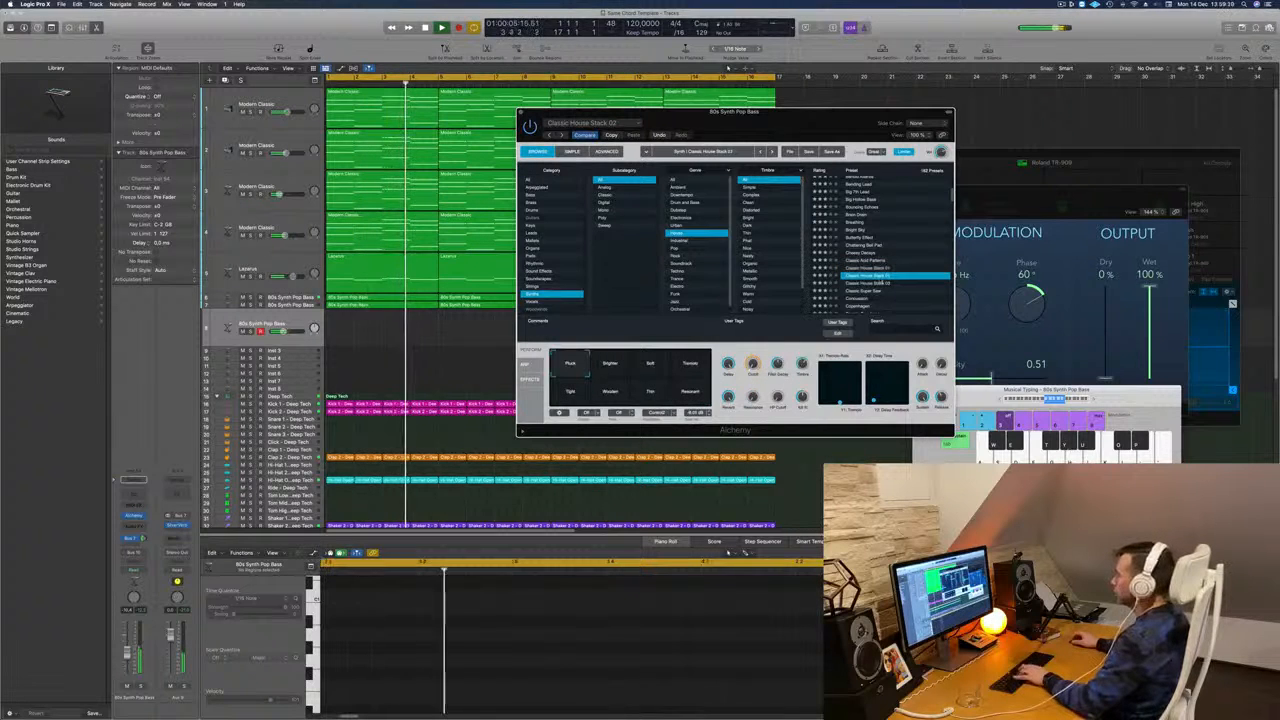
pyautogui.click(612, 368)
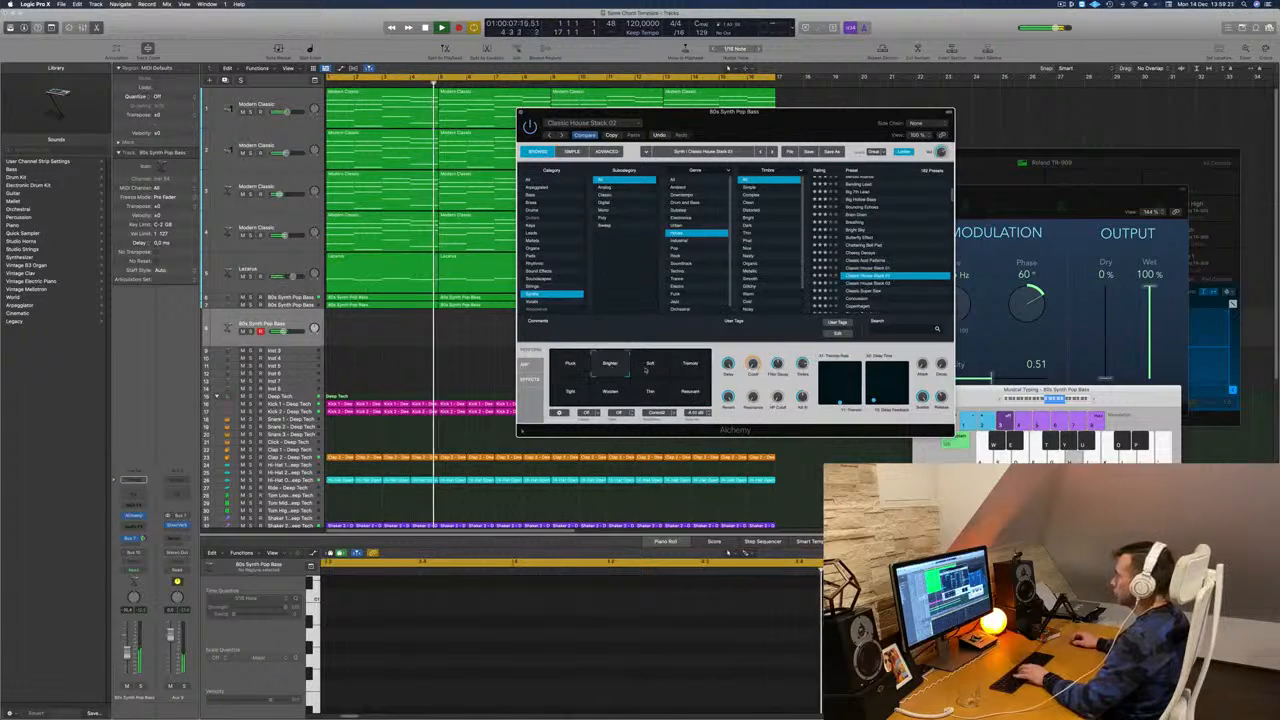
pyautogui.click(685, 369)
pyautogui.click(577, 392)
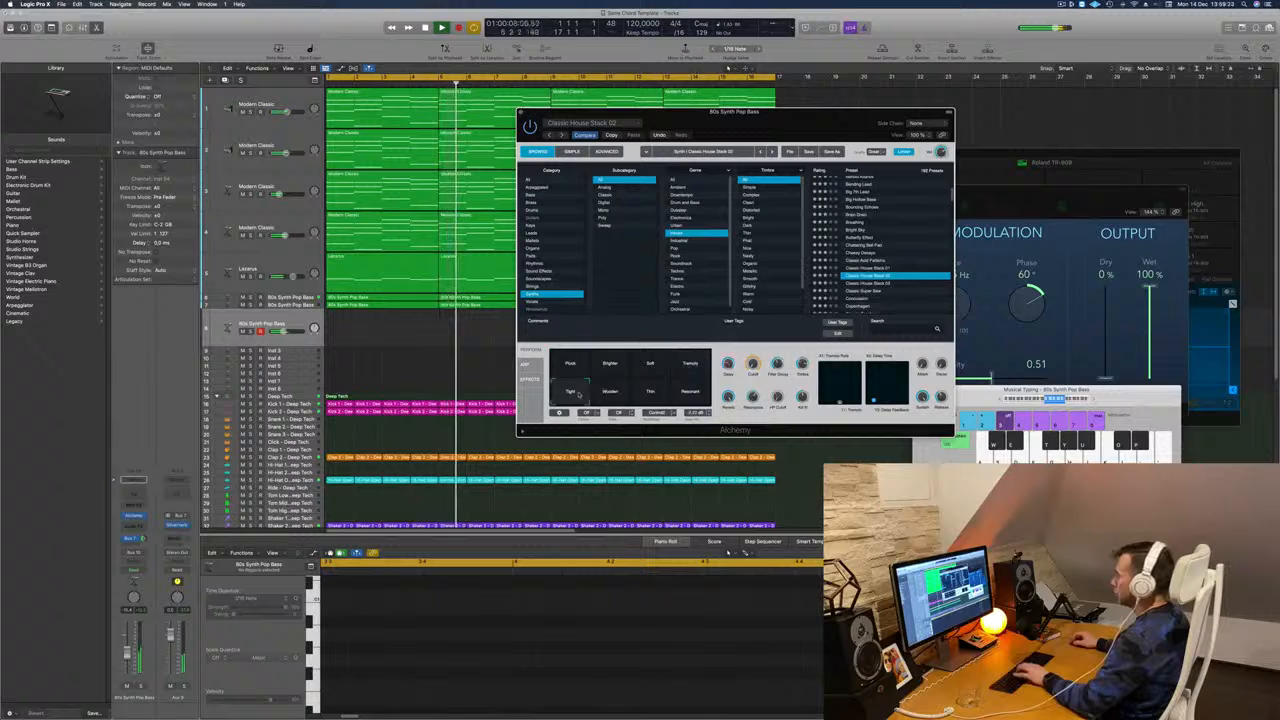
# Step: Load Classic House Stack 03 and record a short two-bar riff from bar 5 on the new track with the typing keyboard
pyautogui.click(868, 285)
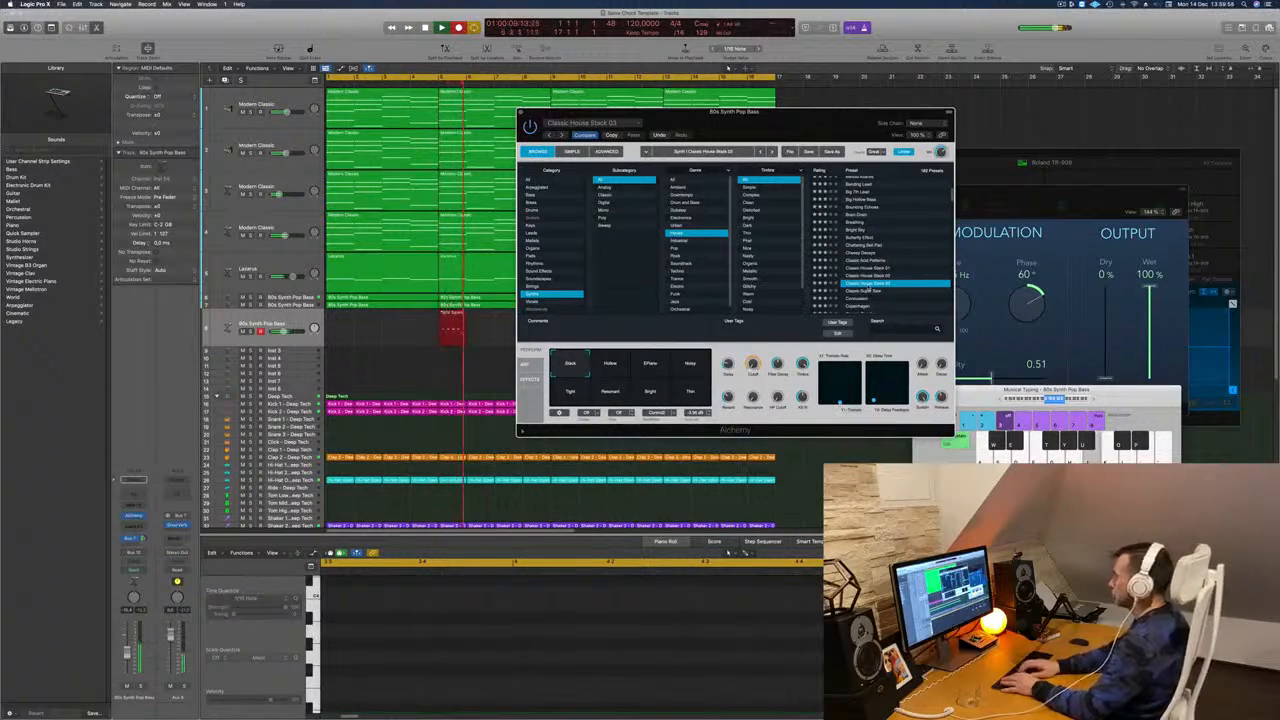
pyautogui.press('h')
pyautogui.press('h')
pyautogui.press('h')
pyautogui.press('h')
pyautogui.press('h')
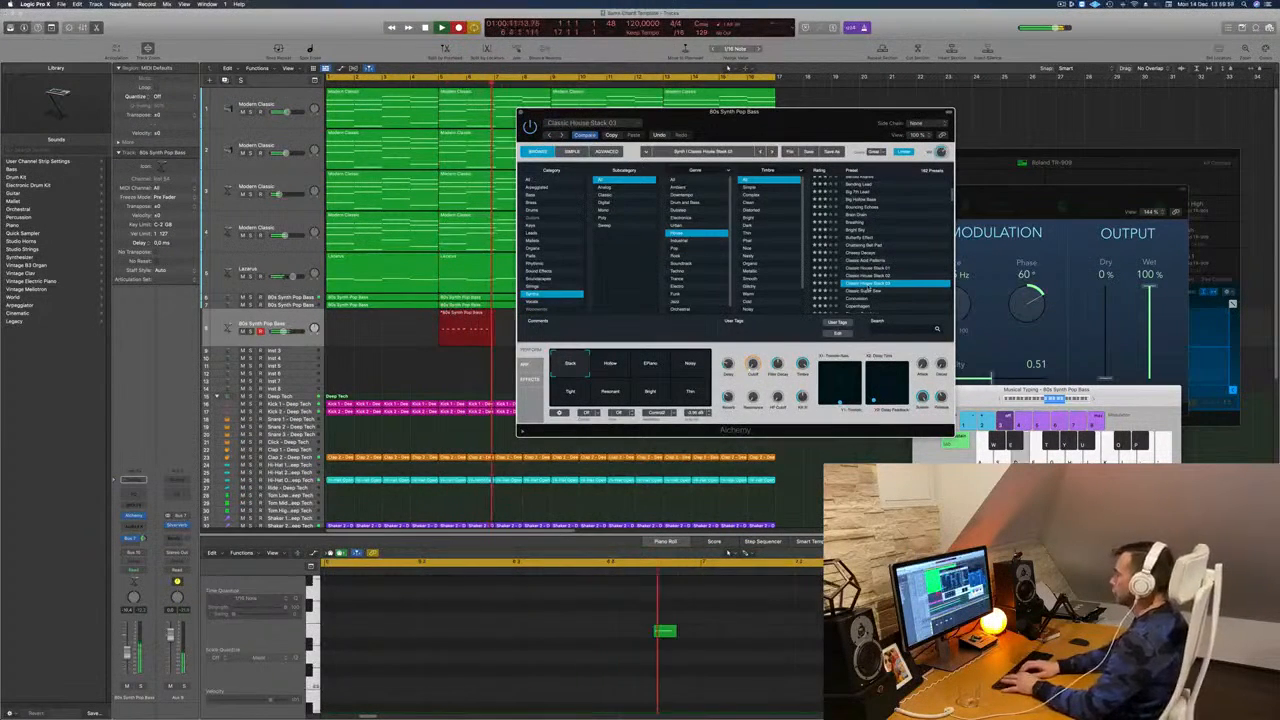
pyautogui.press('space')
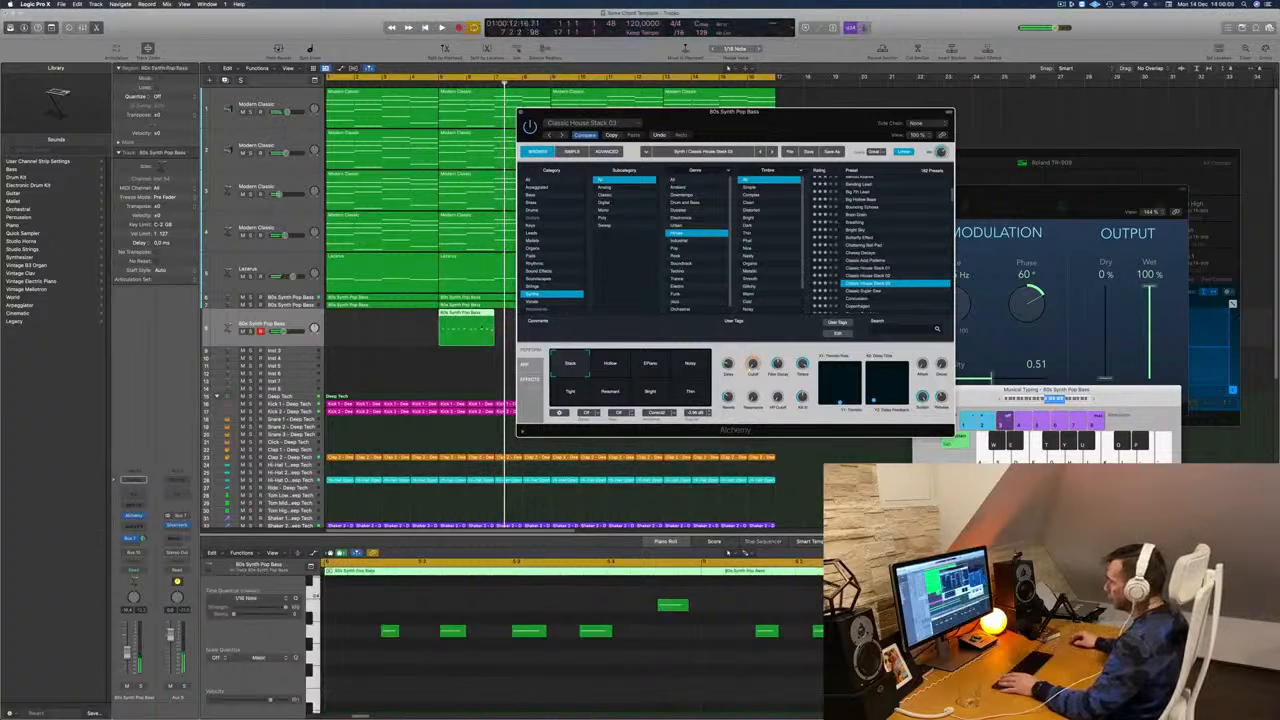
# Step: Move the recorded riff region to bar 1, quantize its notes to 1/16 Note, and play it from the start
pyautogui.moveTo(369, 317); pyautogui.dragTo(368, 319)
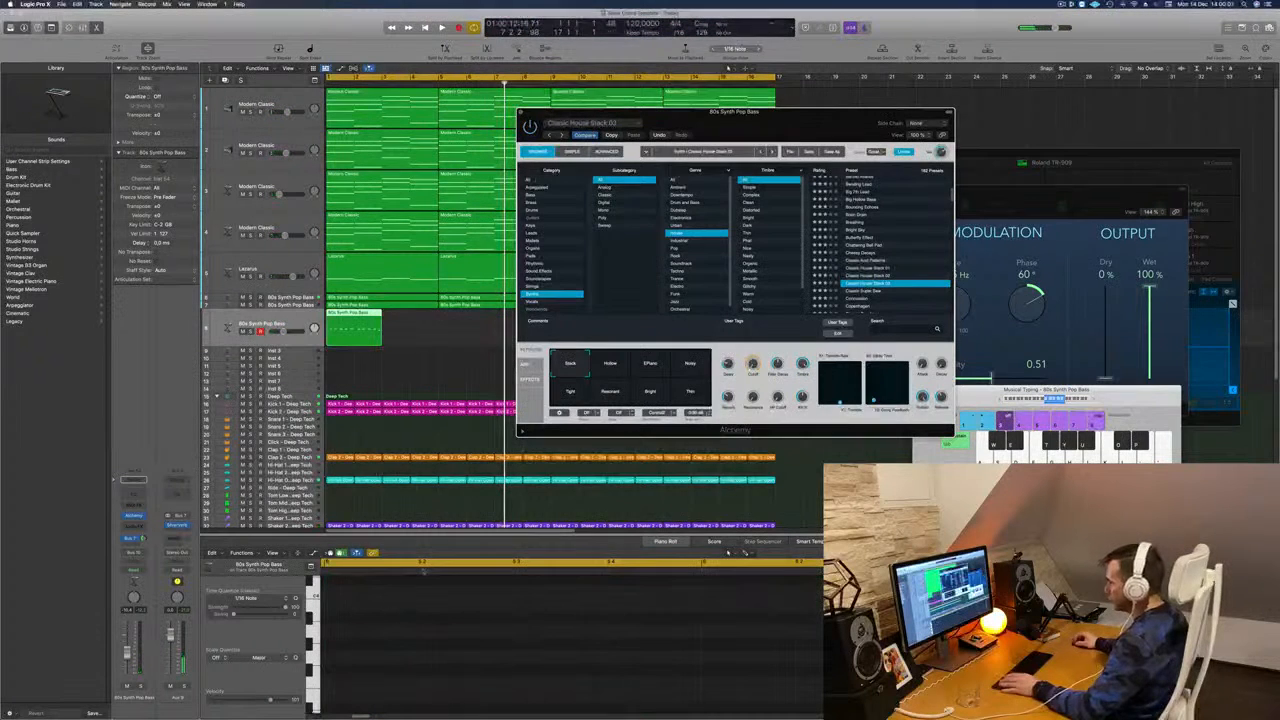
pyautogui.press('e')
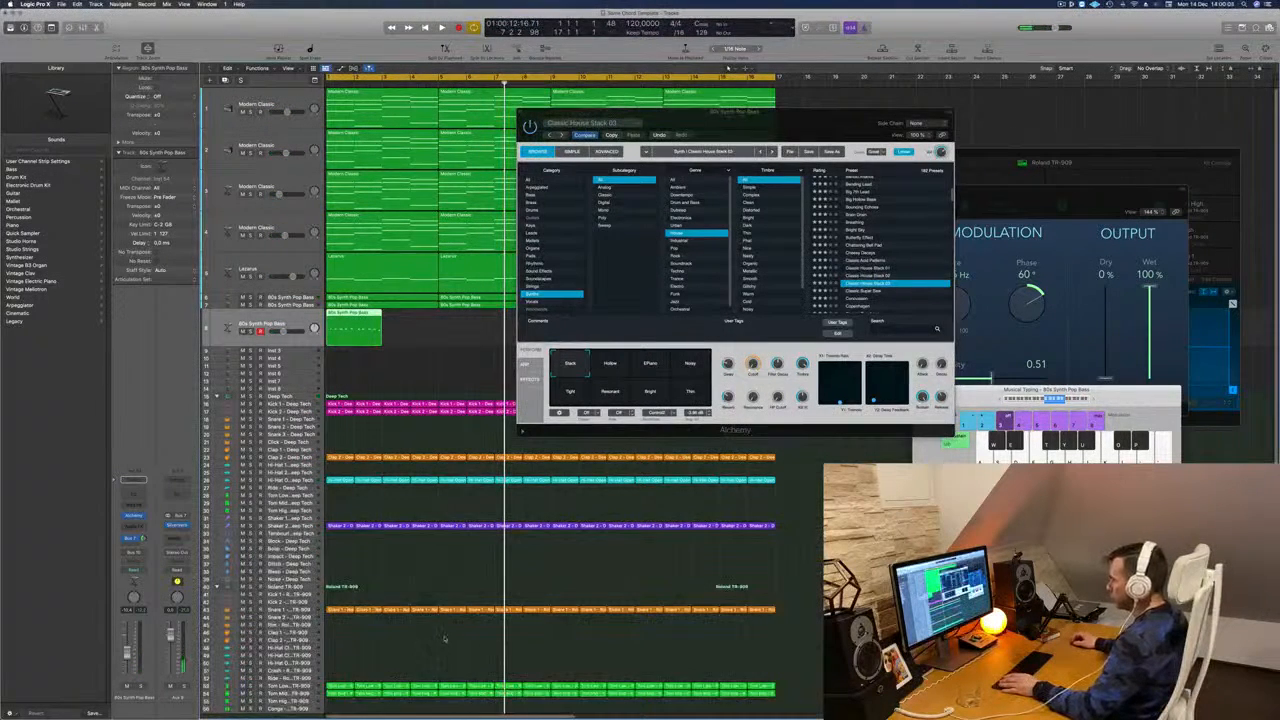
pyautogui.press('e')
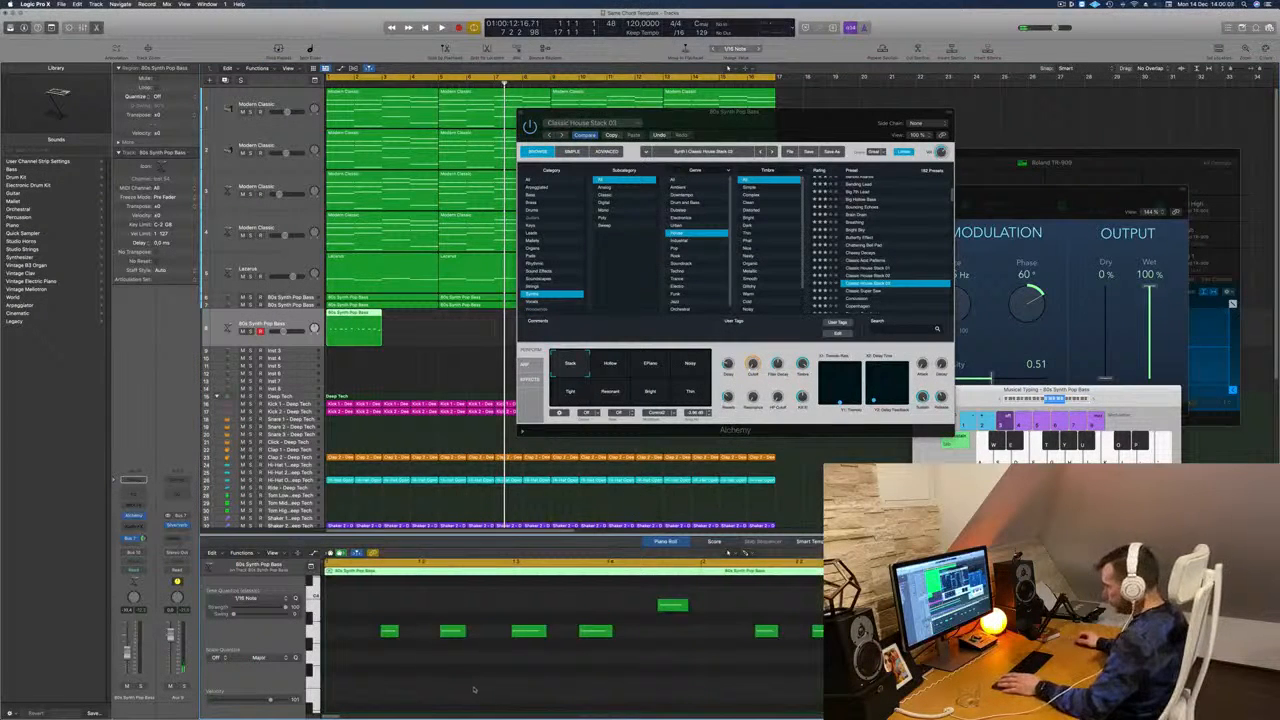
pyautogui.press('Return')
pyautogui.press('space')
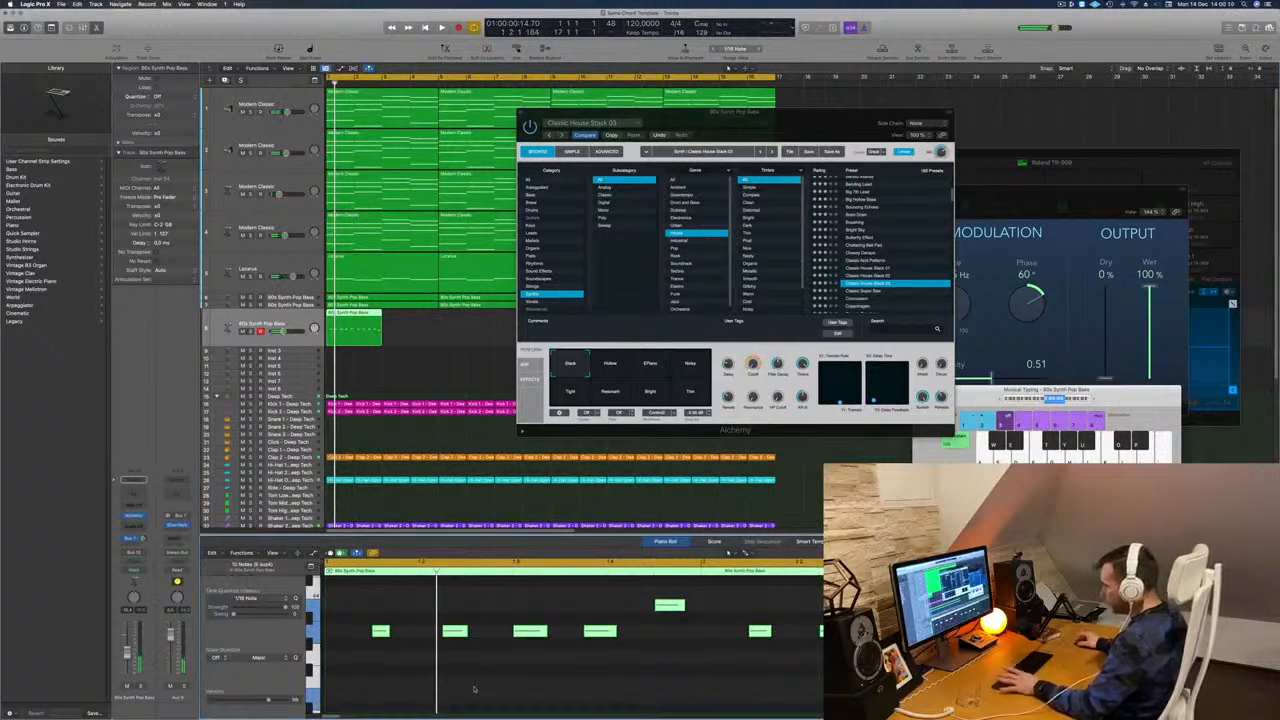
pyautogui.press('space')
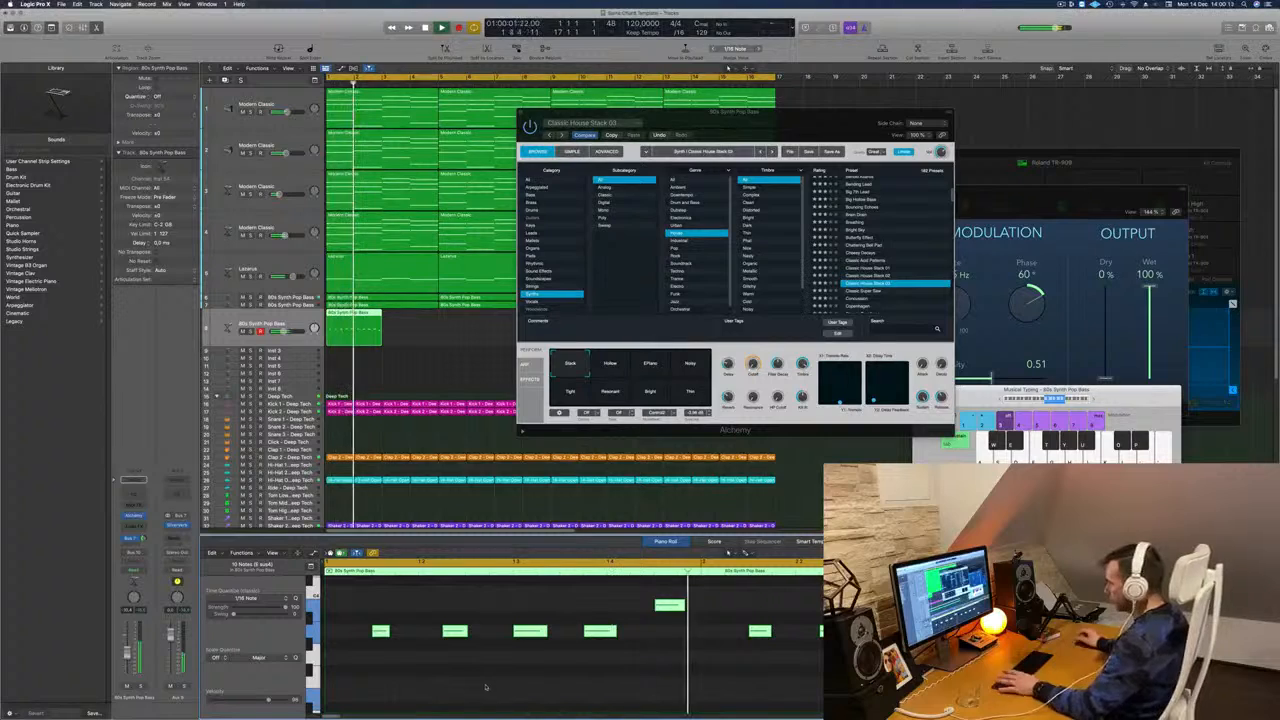
# Step: Move the Alchemy window away from the first regions, replay from the start, and select the fourth Modern Classic track
pyautogui.moveTo(739, 126); pyautogui.dragTo(760, 153)
pyautogui.press('Return')
pyautogui.press('space')
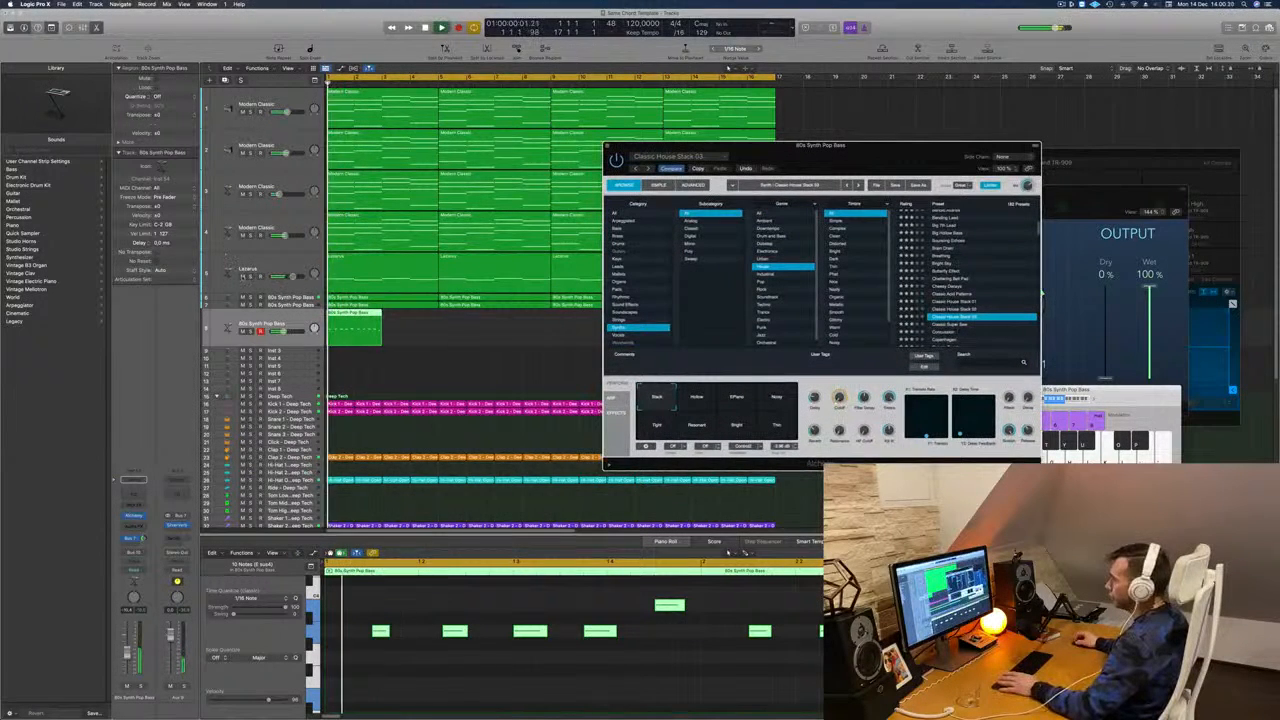
pyautogui.click(242, 240)
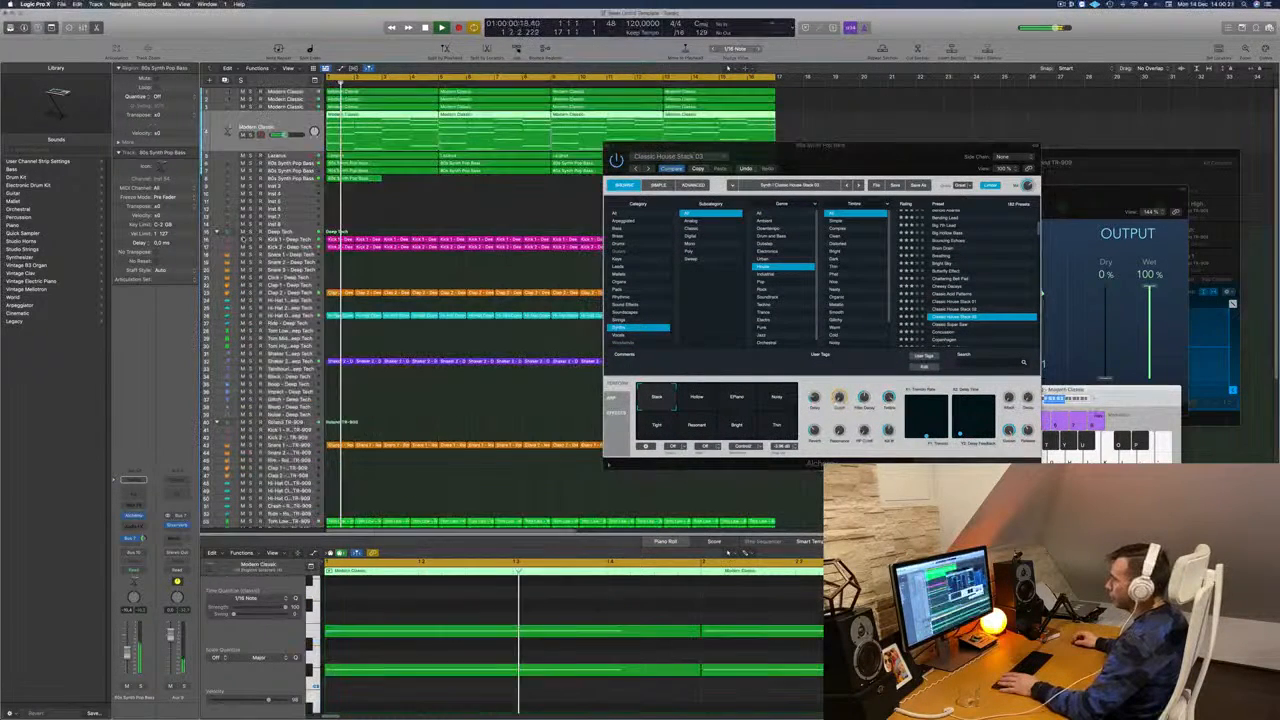
# Step: Try muting the Deep Tech Kick 1 track, and restart playback with the Classic House Stack riff track selected
pyautogui.click(242, 240)
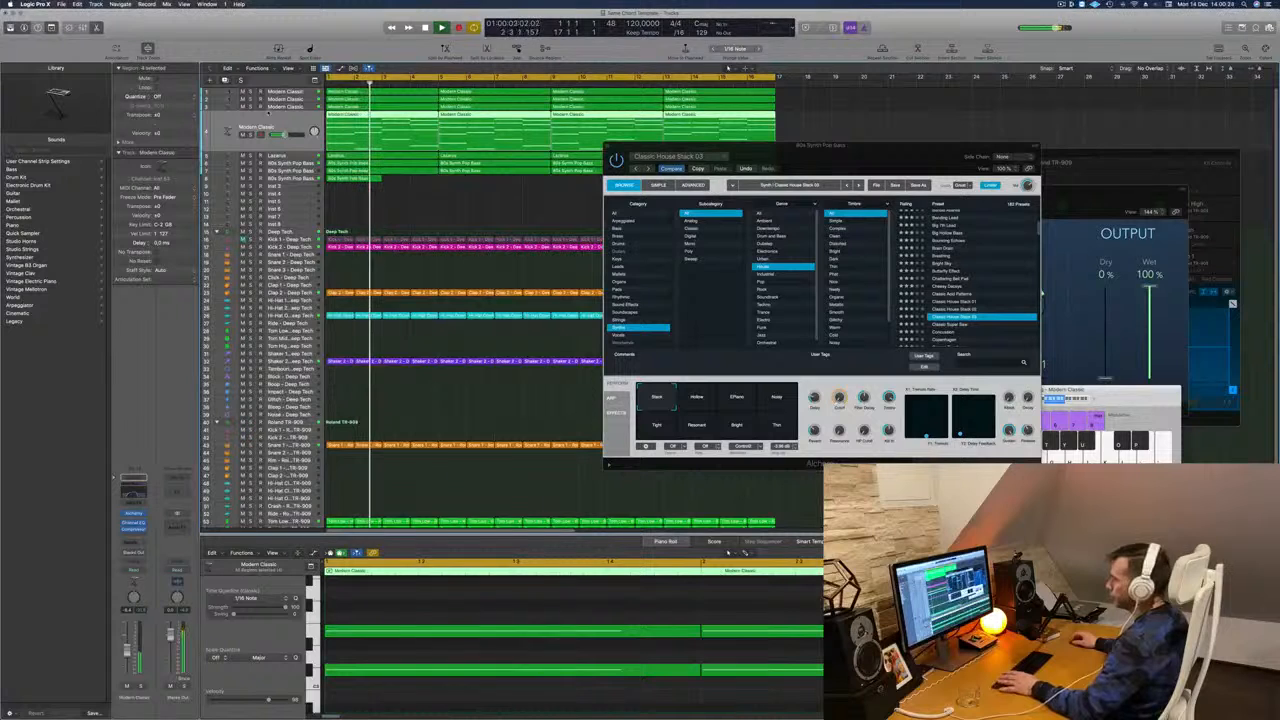
pyautogui.click(286, 178)
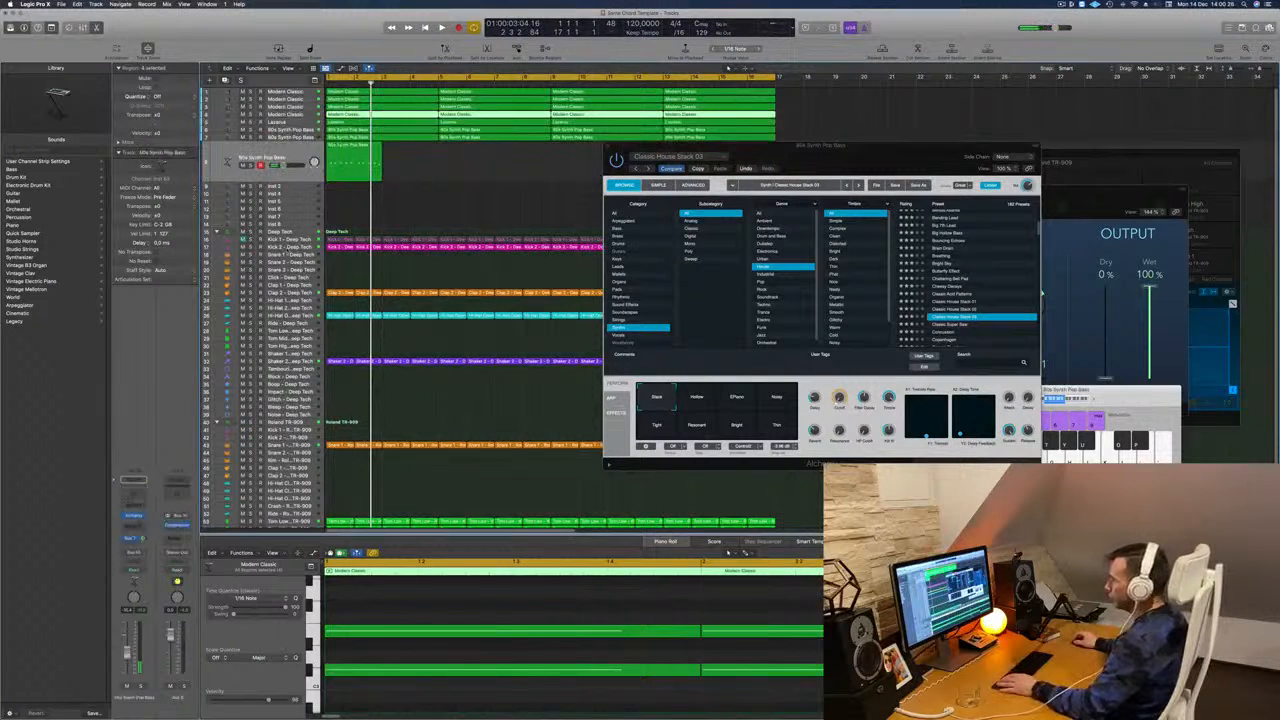
pyautogui.press('space')
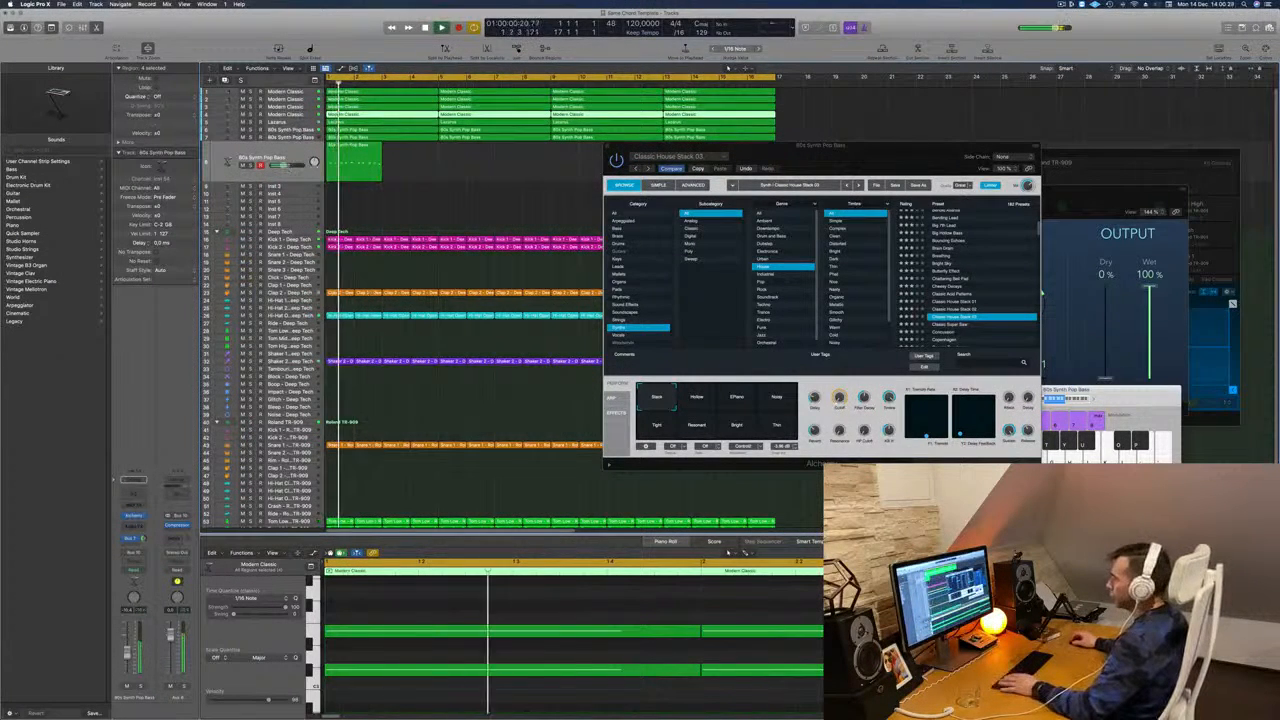
# Step: Select all notes in the riff region and quantize them to 1/16 Note
pyautogui.click(362, 165)
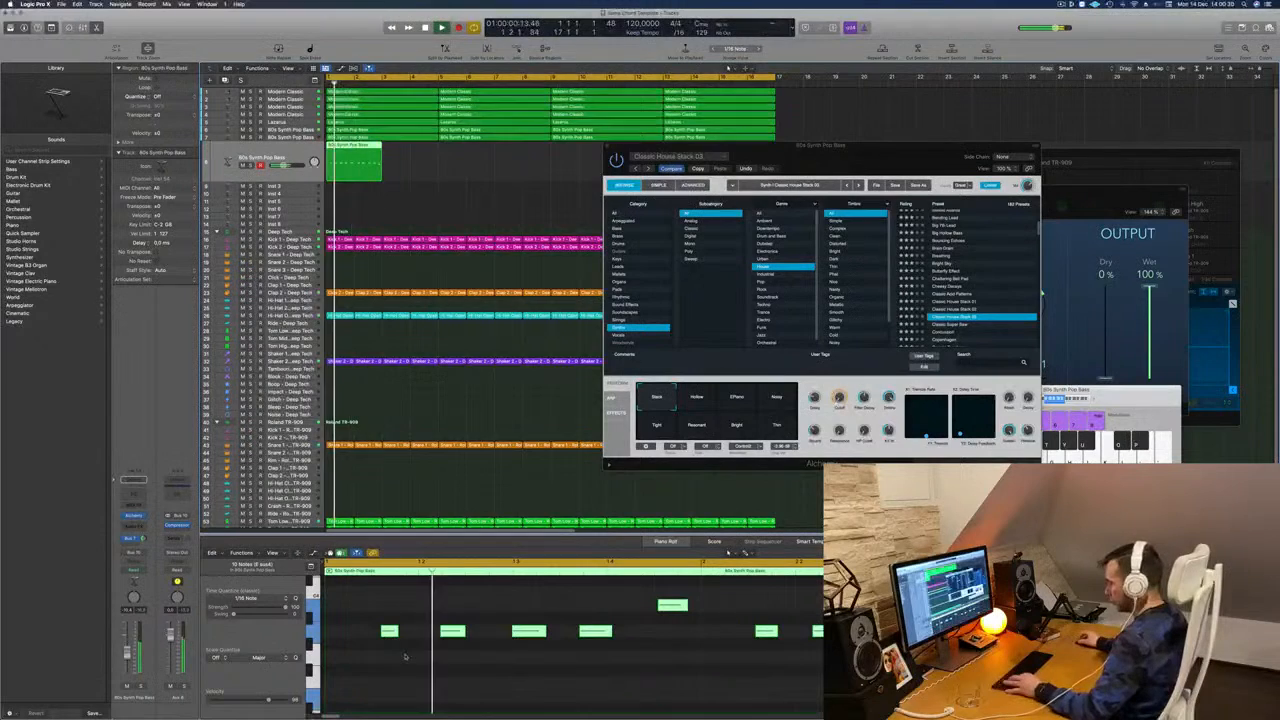
pyautogui.press('super+a')
pyautogui.click(390, 196)
pyautogui.press('space')
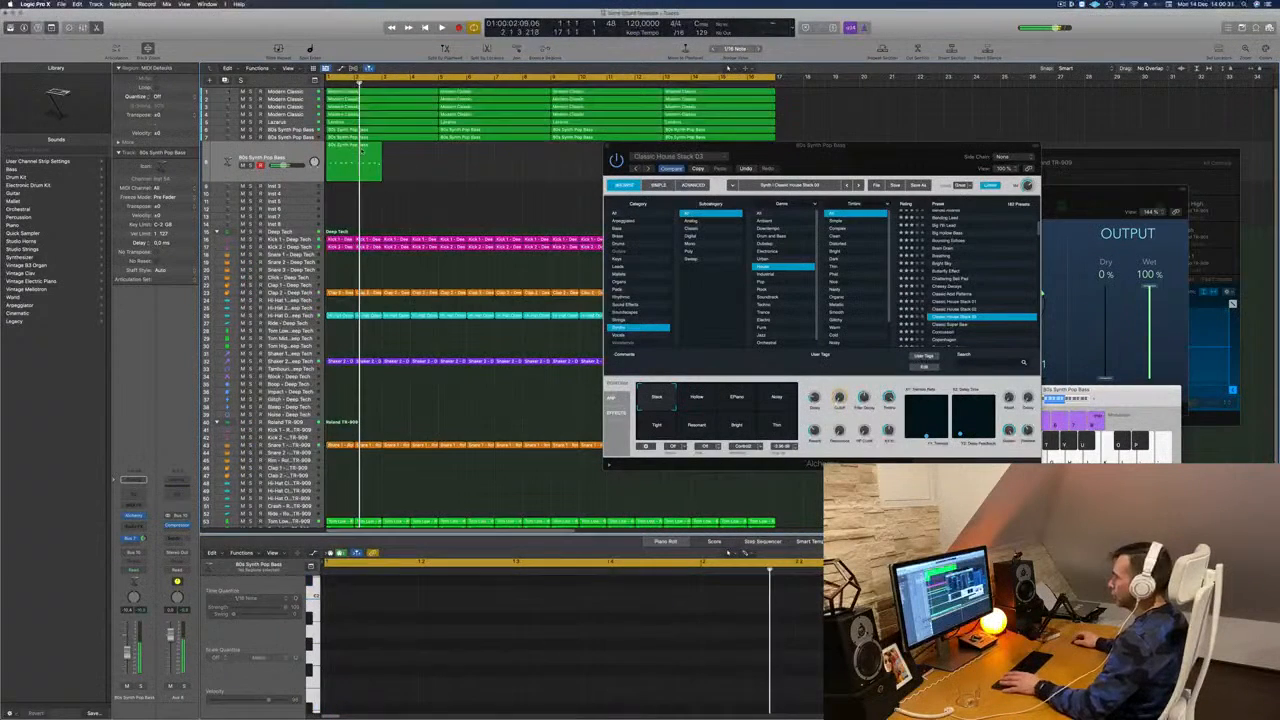
pyautogui.click(370, 167)
pyautogui.click(420, 667)
pyautogui.press('super+a')
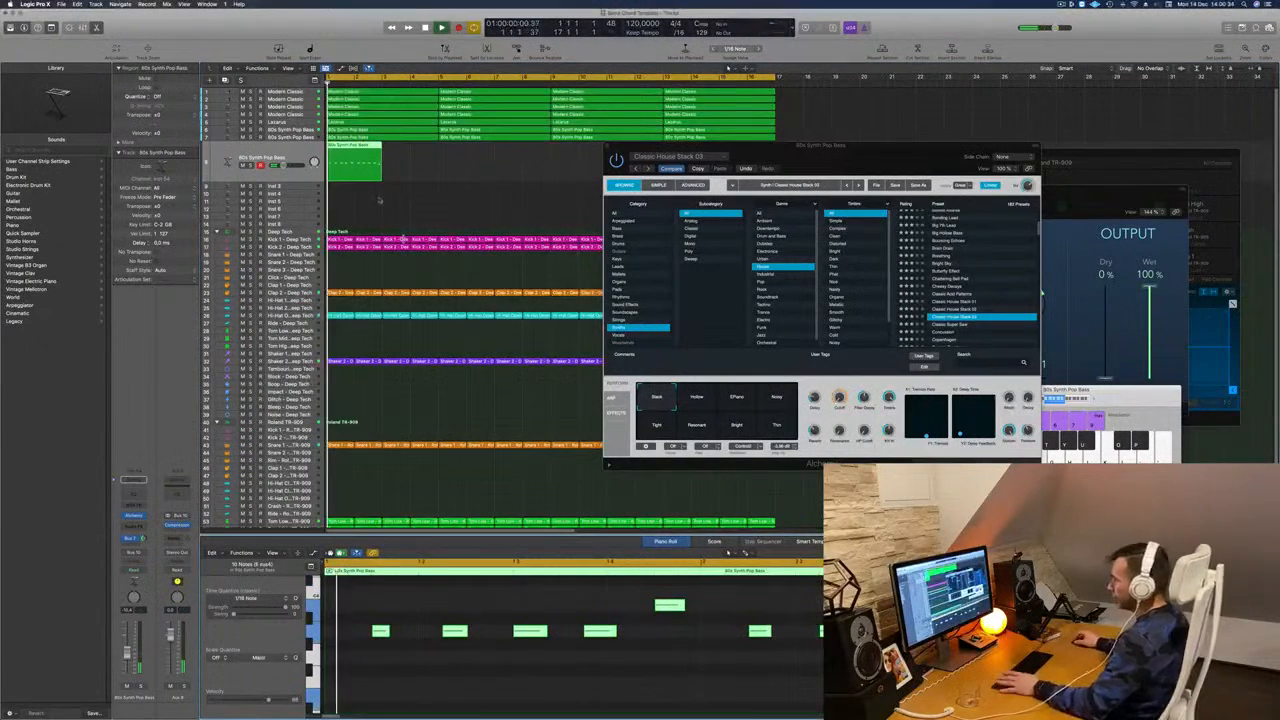
pyautogui.press('p')
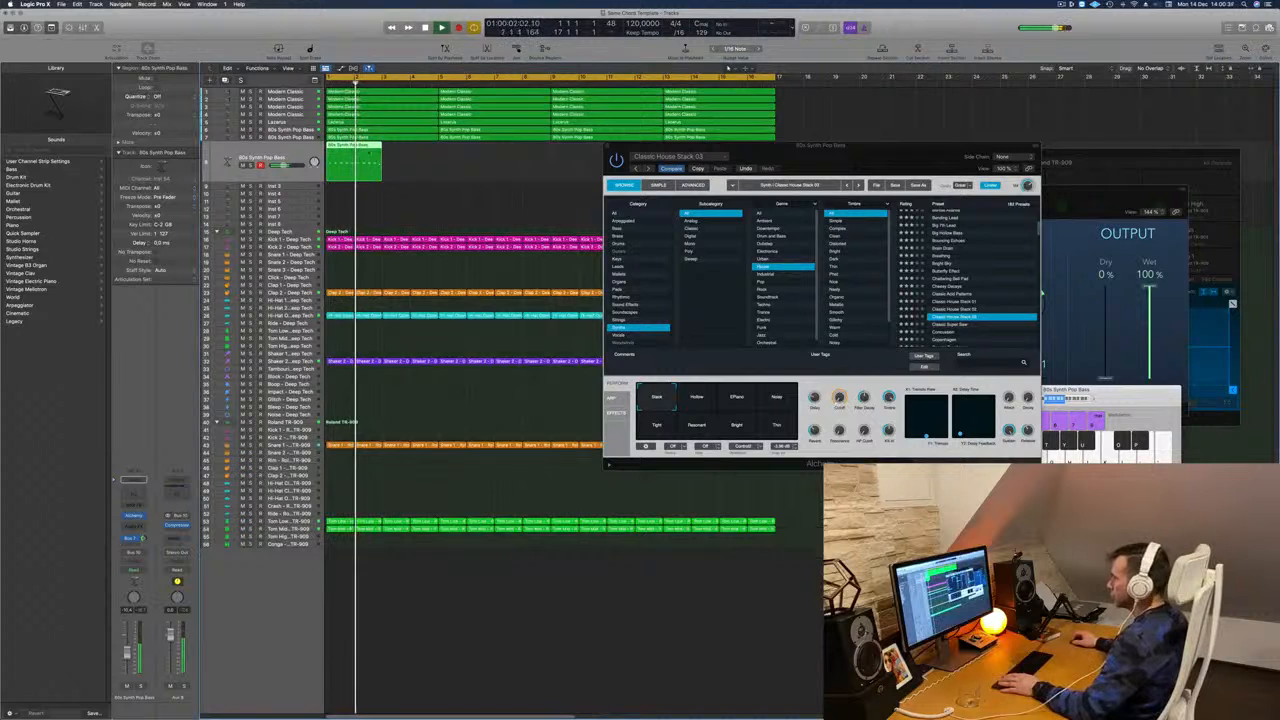
pyautogui.press('p')
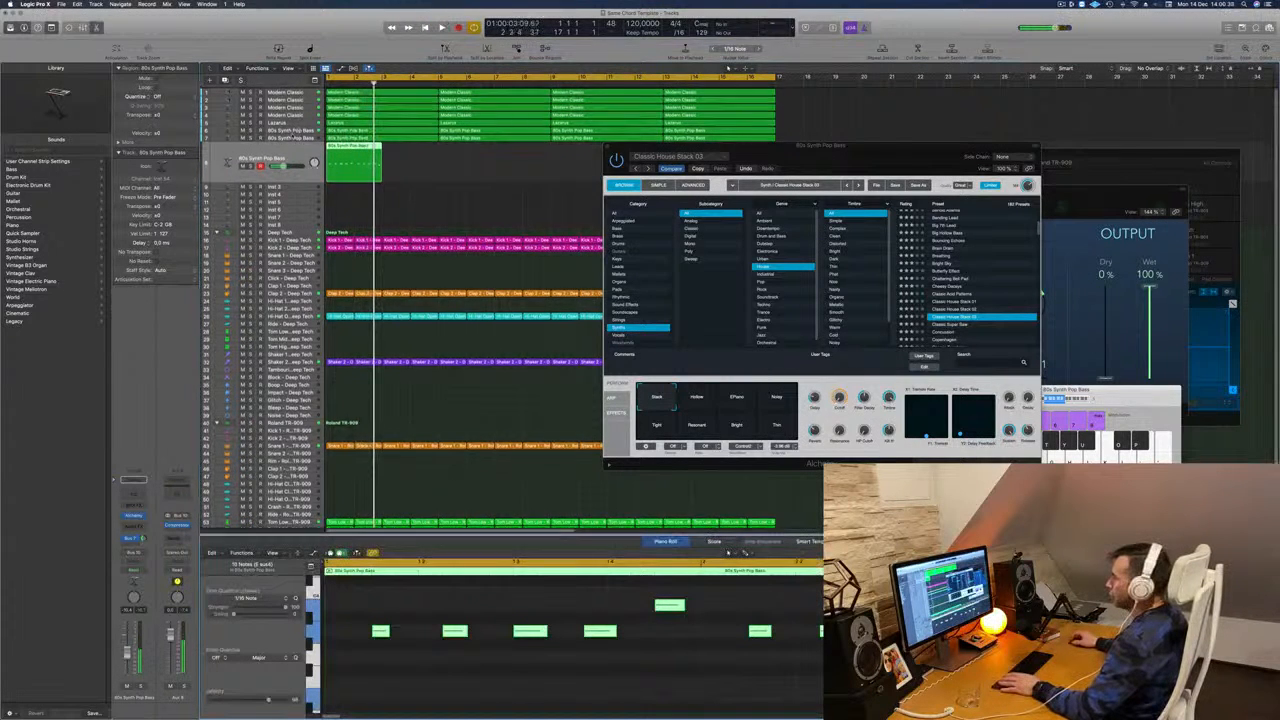
# Step: Audition the fourth Modern Classic track in solo, then unsolo and mute it and restart playback
pyautogui.scroll(-1, 229, 139)
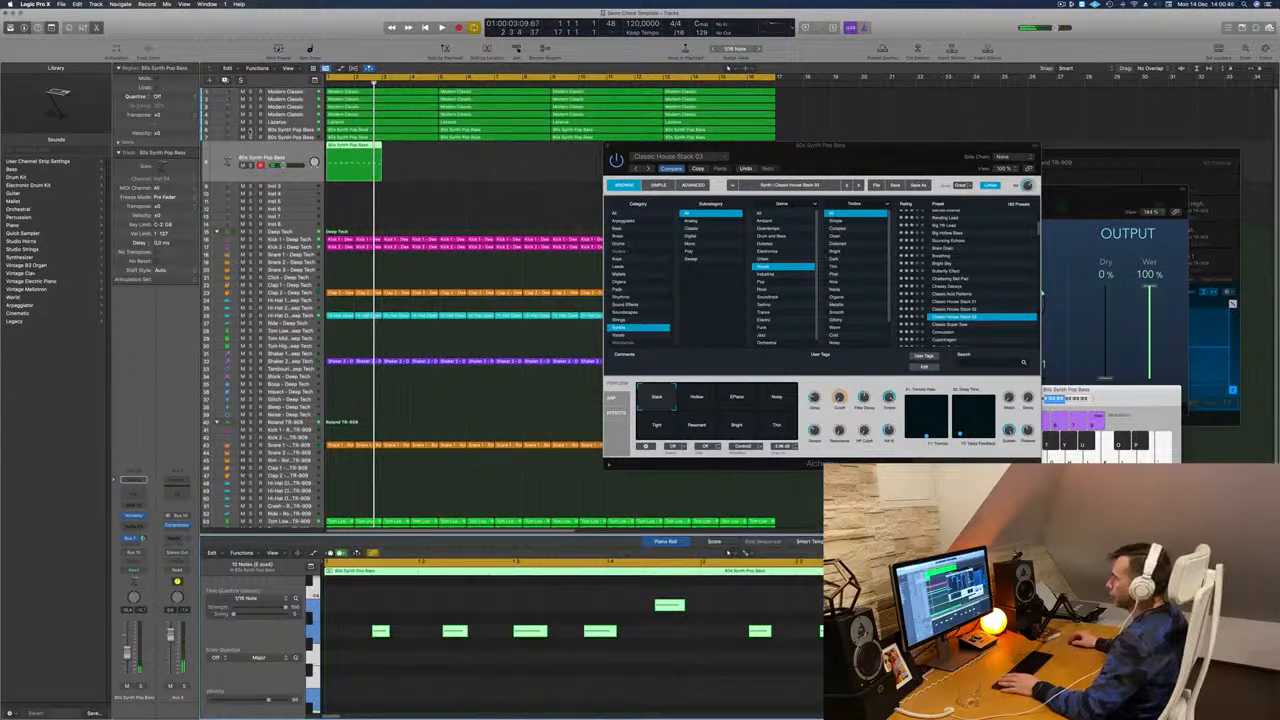
pyautogui.click(251, 115)
pyautogui.press('space')
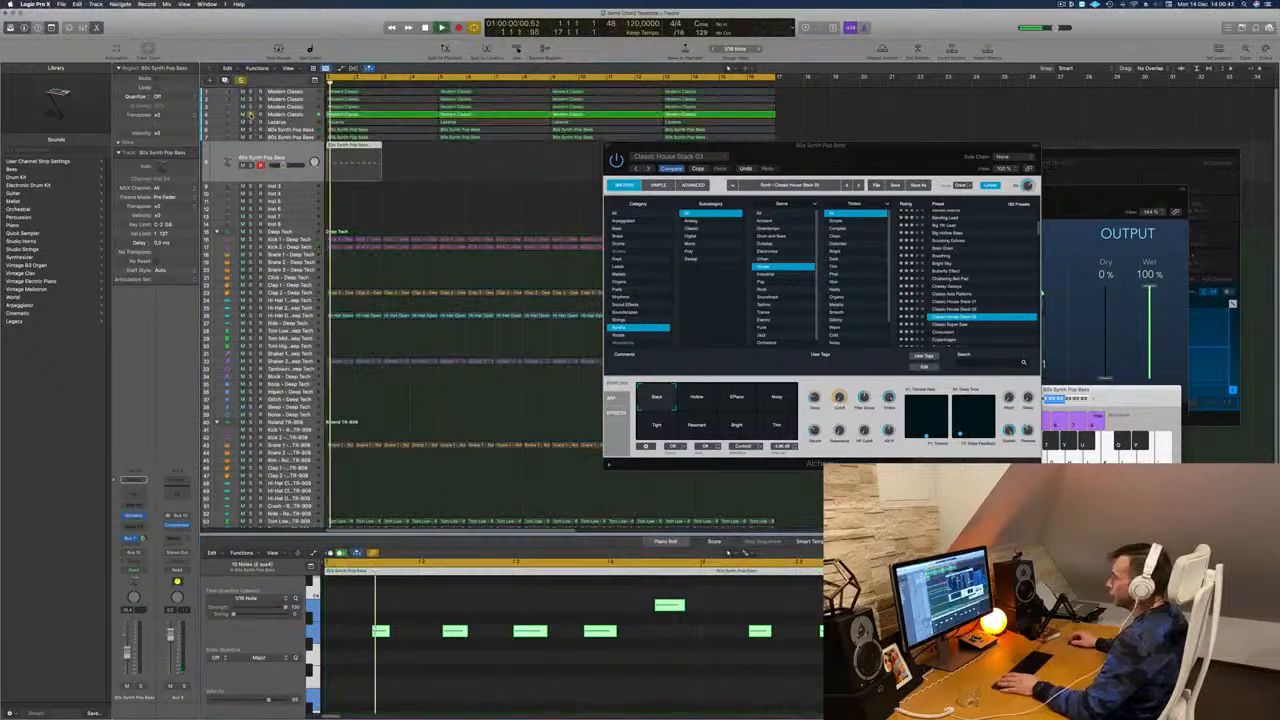
pyautogui.click(251, 115)
pyautogui.click(243, 115)
pyautogui.press('space')
pyautogui.press('space')
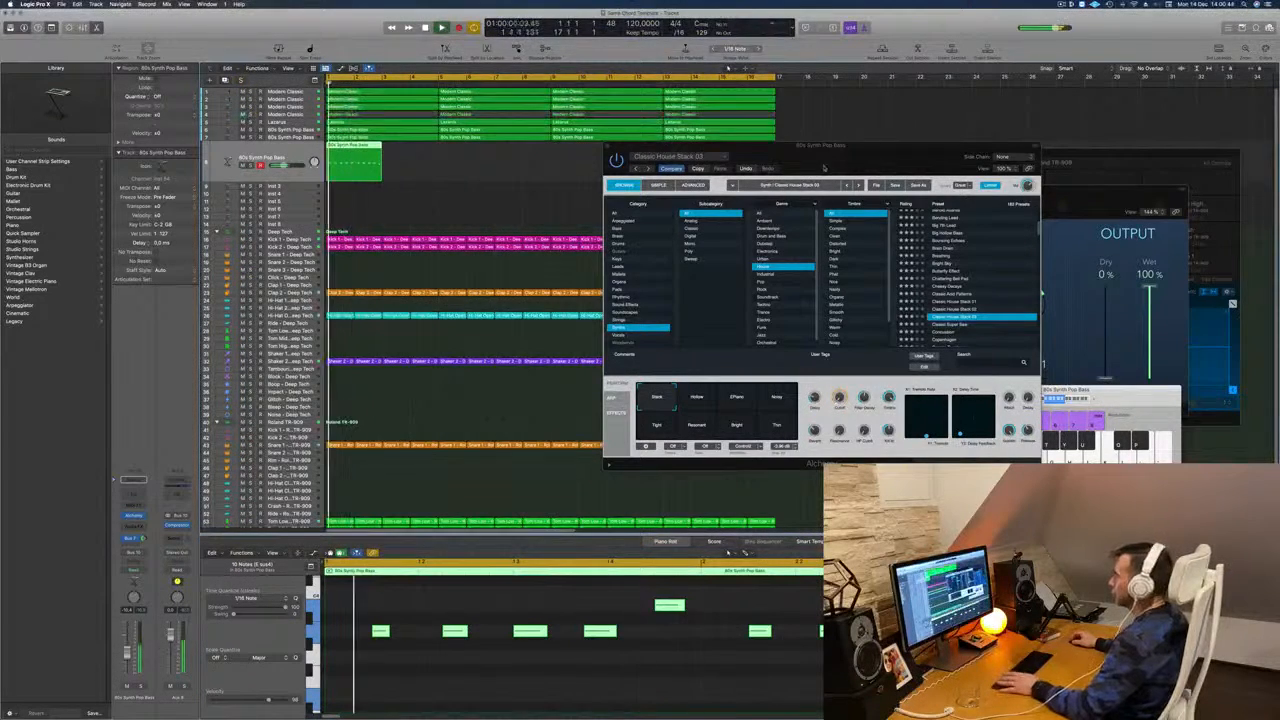
# Step: Scale-quantize all notes of the riff region to Harmonic Minor and play it back
pyautogui.moveTo(698, 146); pyautogui.dragTo(719, 143)
pyautogui.scroll(5, 460, 197)
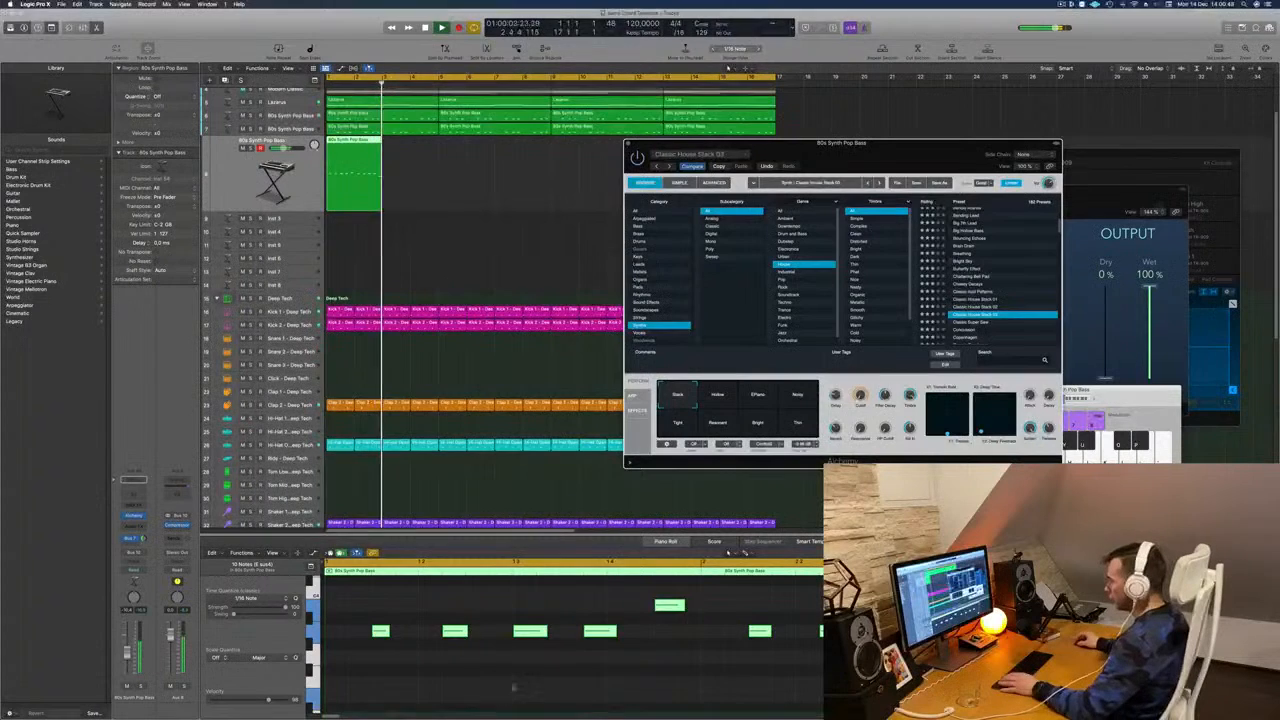
pyautogui.scroll(5, 437, 700)
pyautogui.scroll(-5, 420, 695)
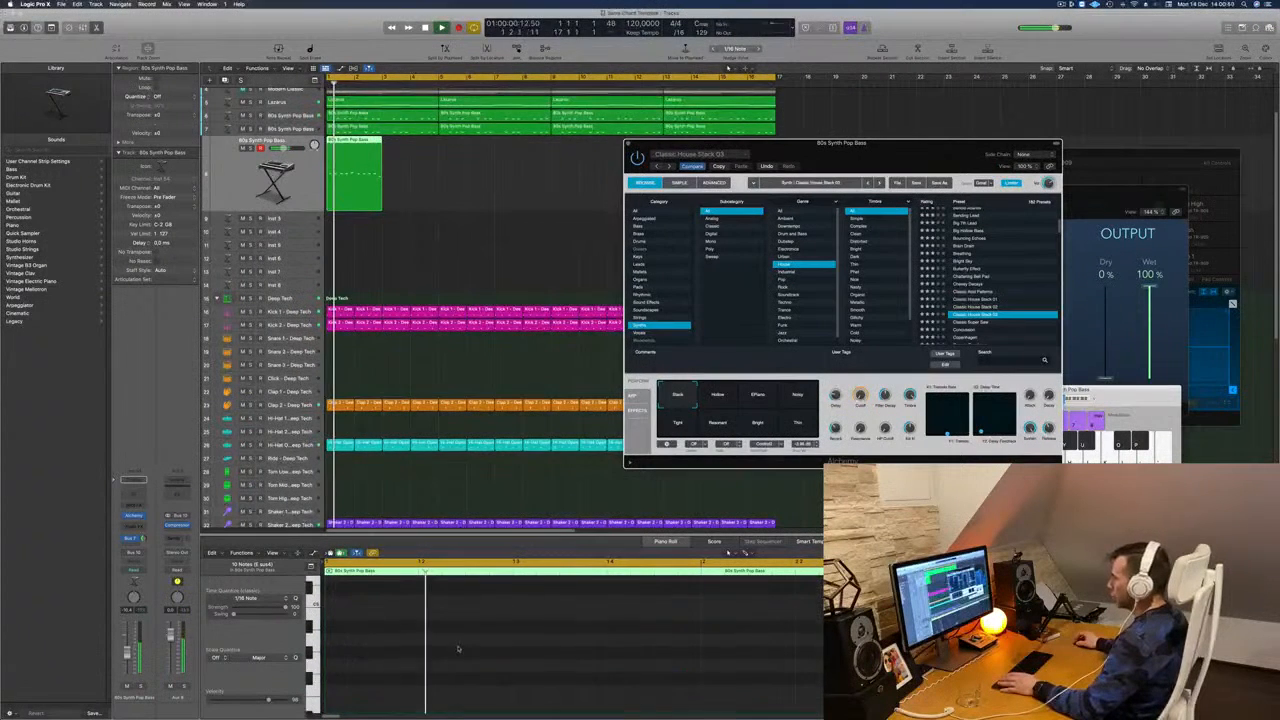
pyautogui.click(391, 679)
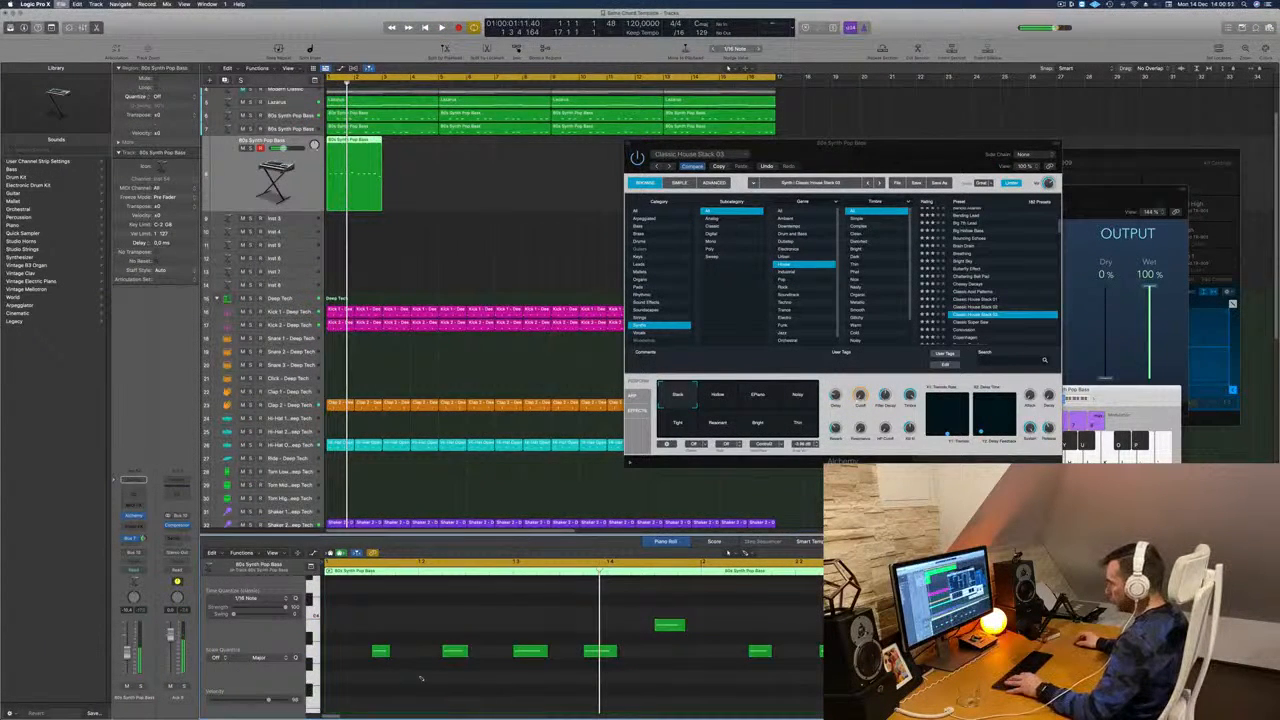
pyautogui.press('super+a')
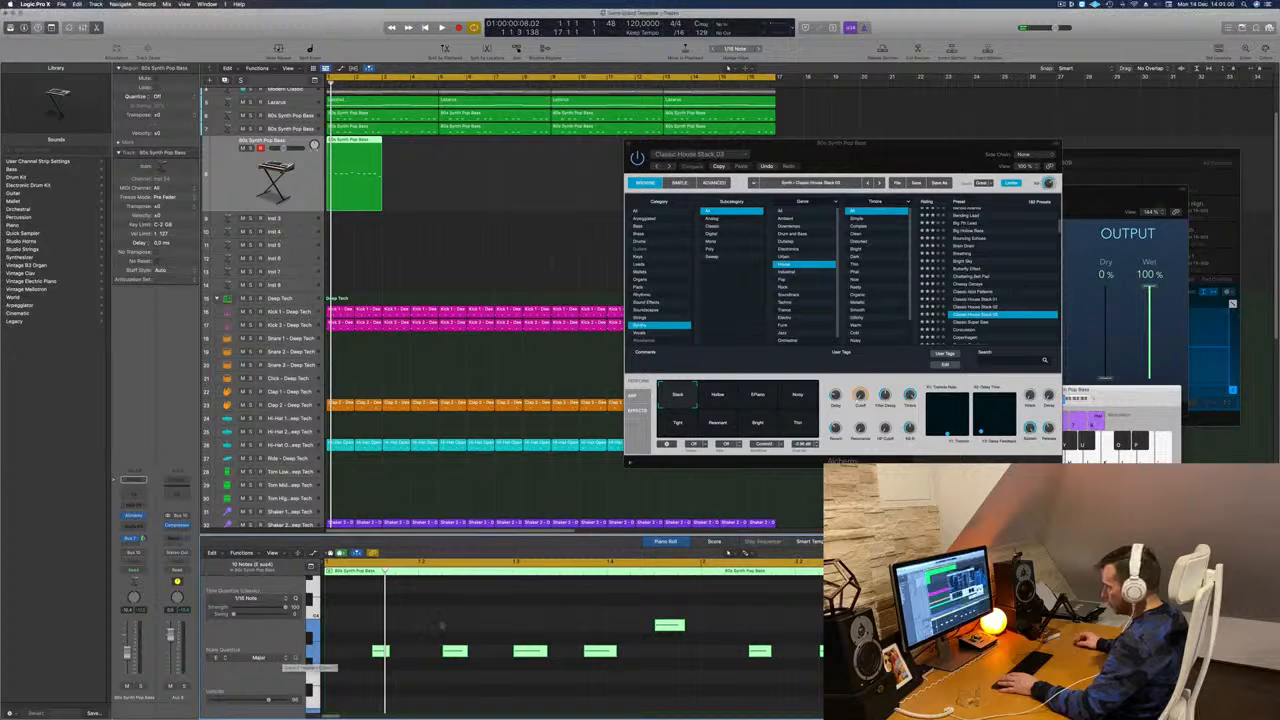
pyautogui.click(276, 659)
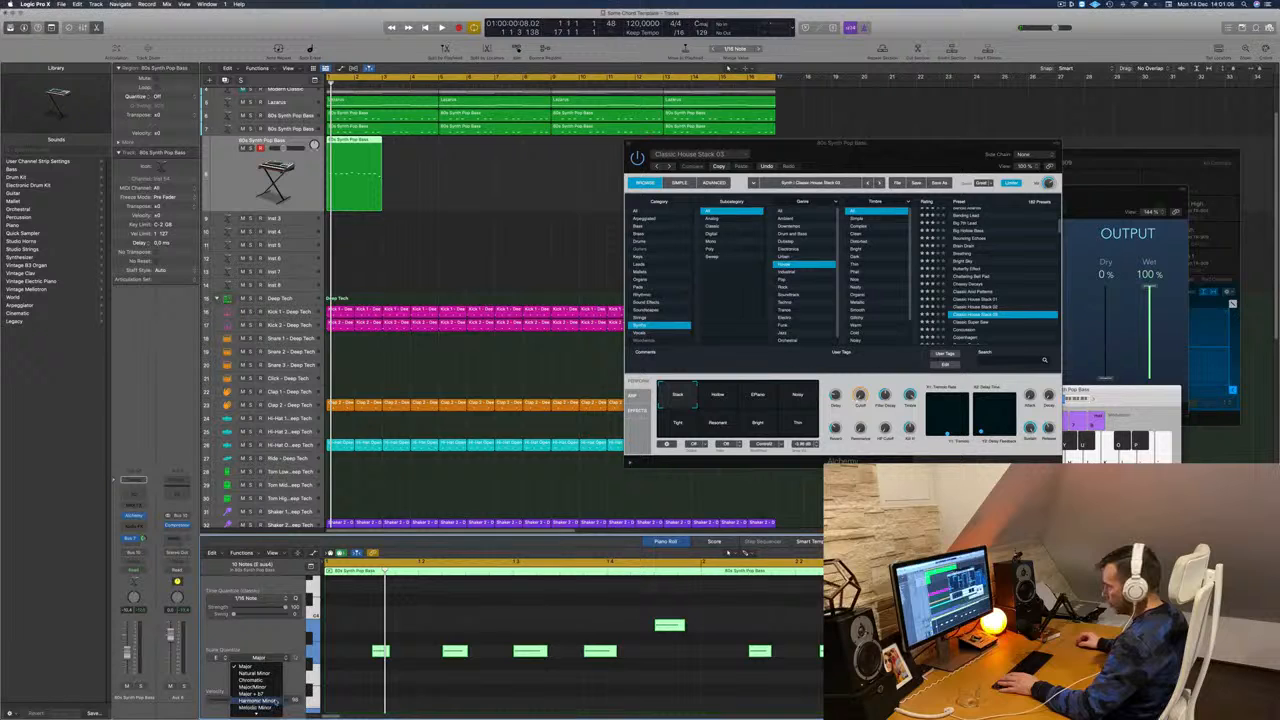
pyautogui.click(256, 701)
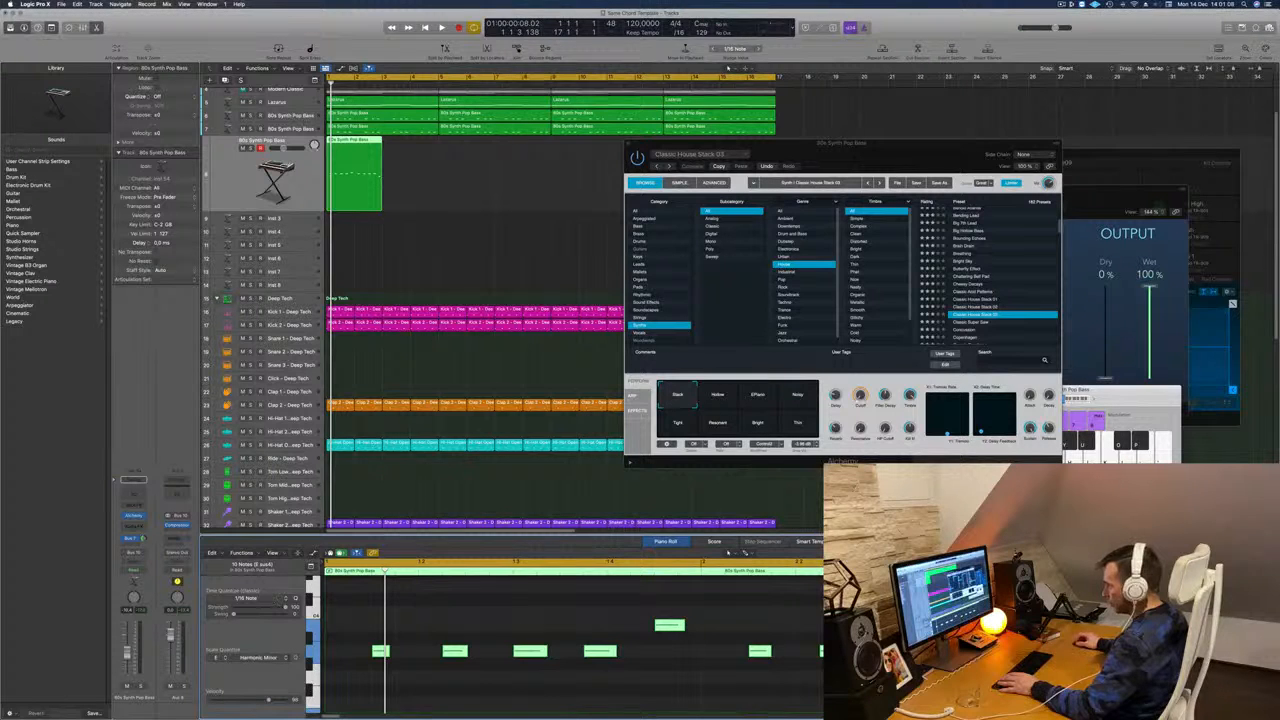
pyautogui.press('space')
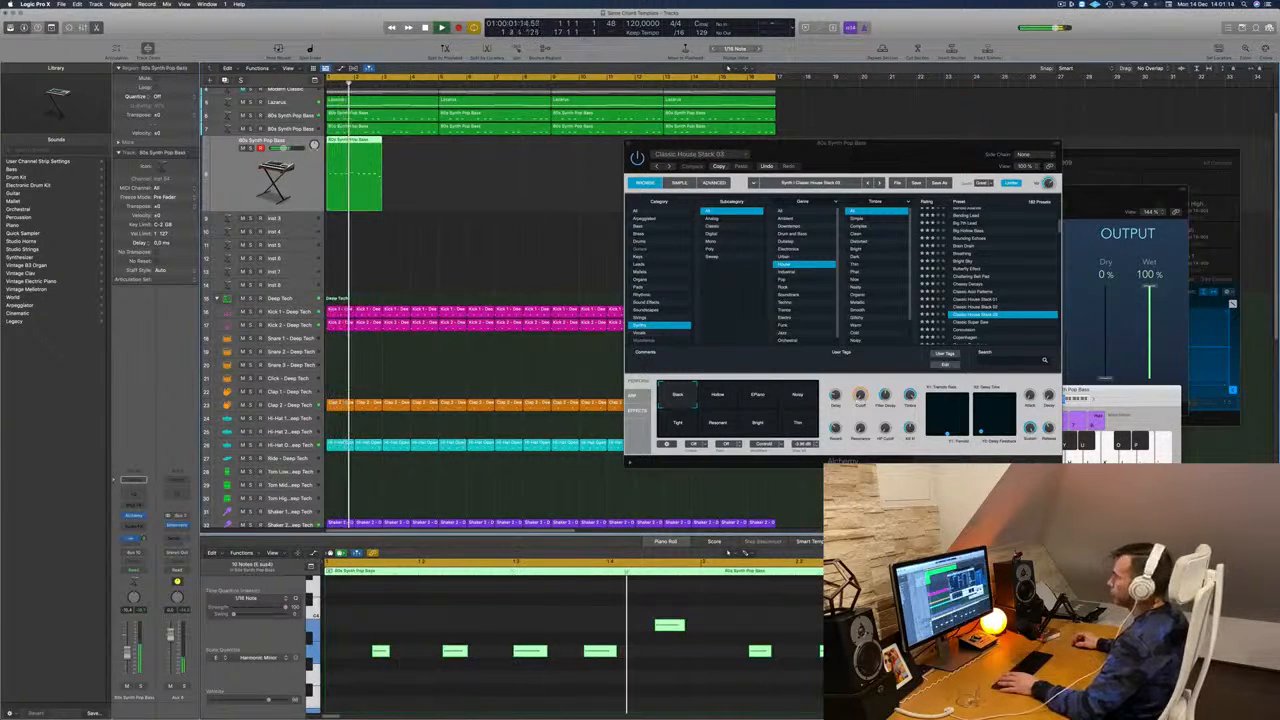
# Step: Copy the two-bar riff region to bar 3 and reposition the Alchemy window clear of the riff regions
pyautogui.moveTo(800, 143); pyautogui.dragTo(812, 311)
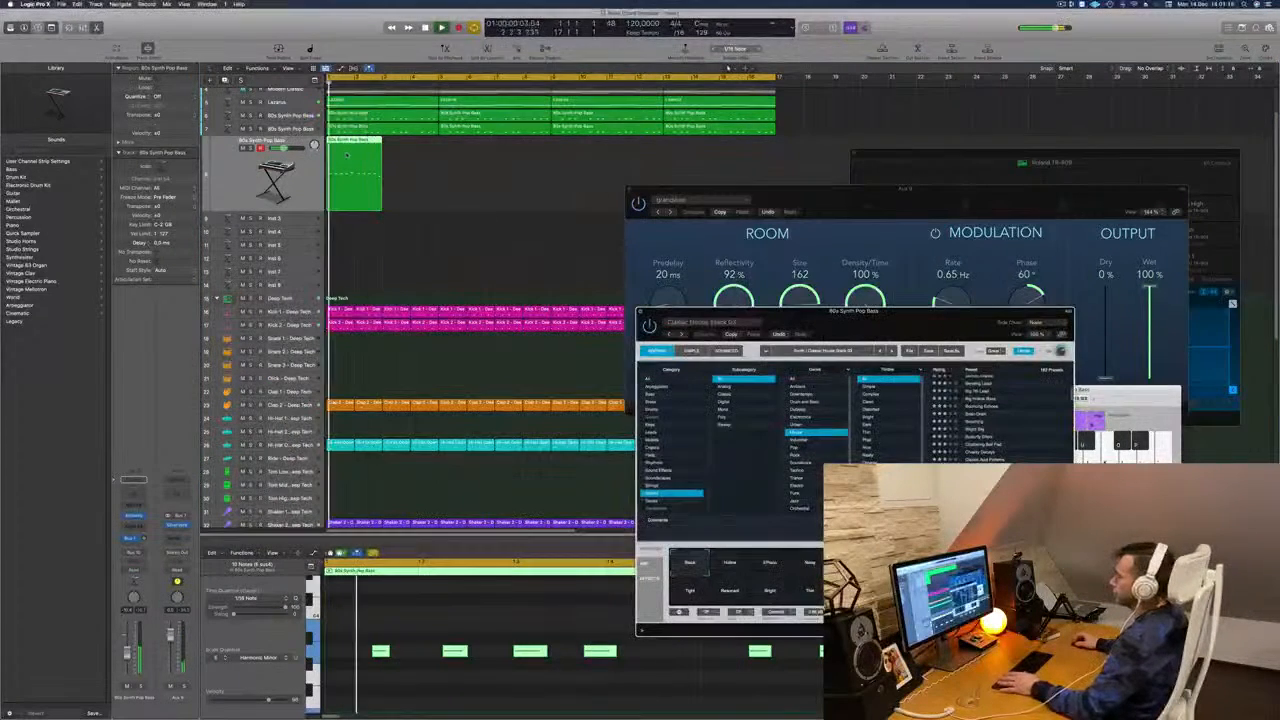
pyautogui.click(356, 140)
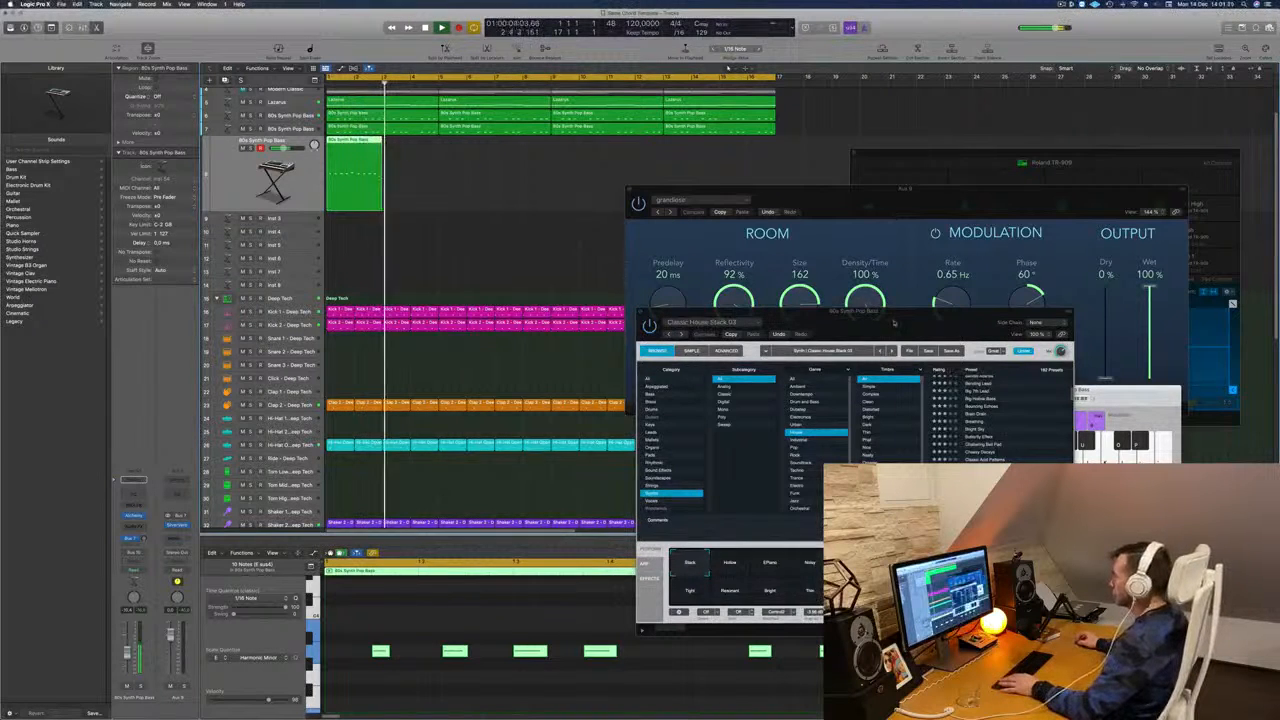
pyautogui.moveTo(894, 322); pyautogui.dragTo(816, 262)
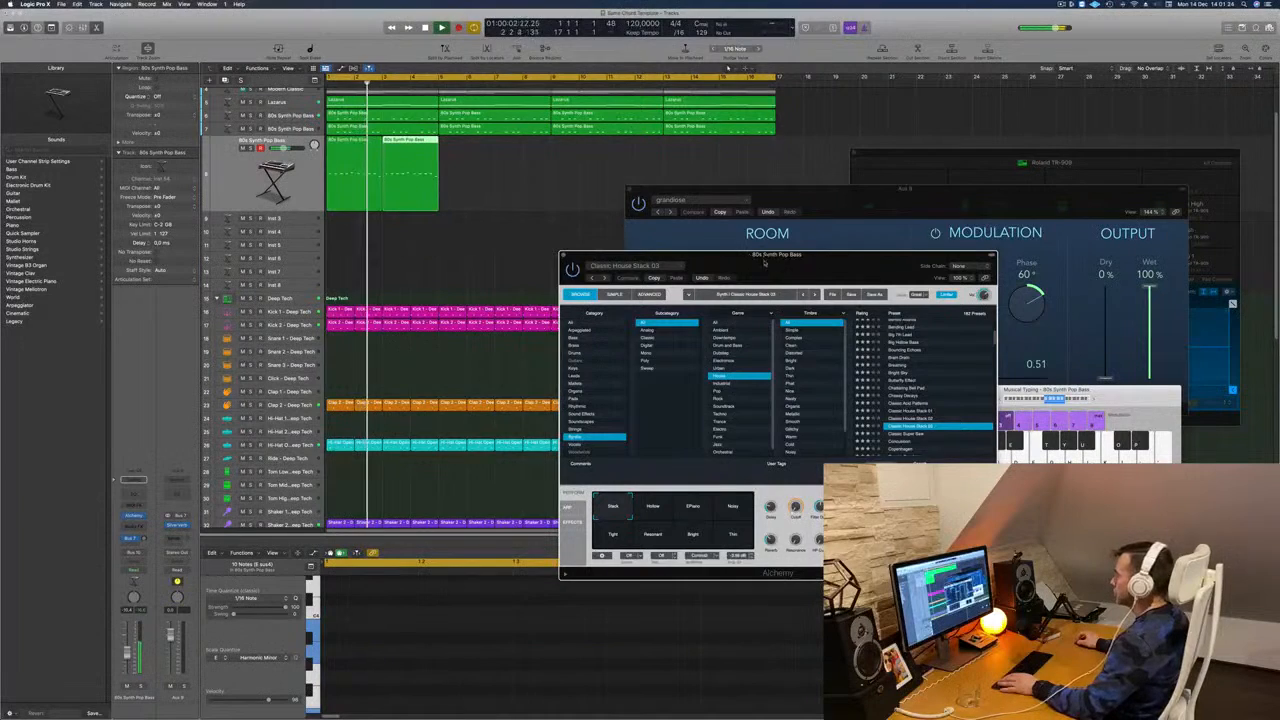
pyautogui.moveTo(765, 262); pyautogui.dragTo(729, 222)
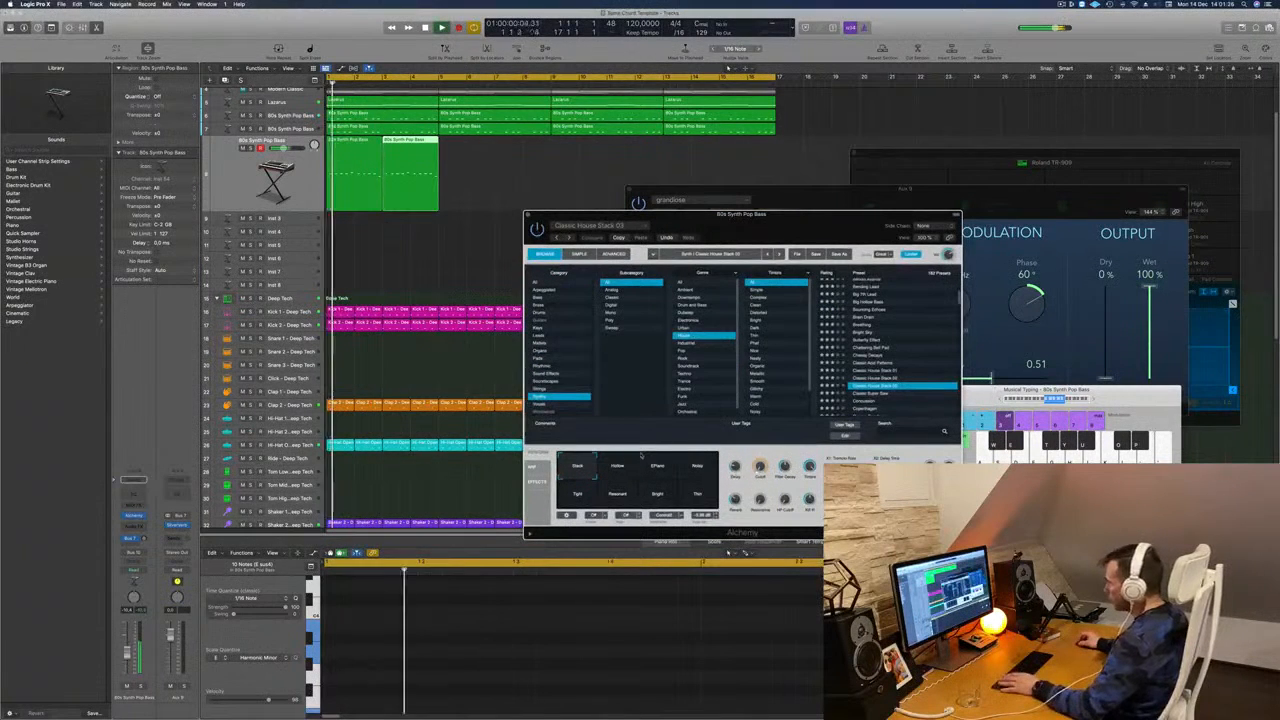
# Step: Audition the Hollow, EPiano and Noisy snapshots of Classic House Stack 03 during playback
pyautogui.click(619, 469)
pyautogui.click(657, 468)
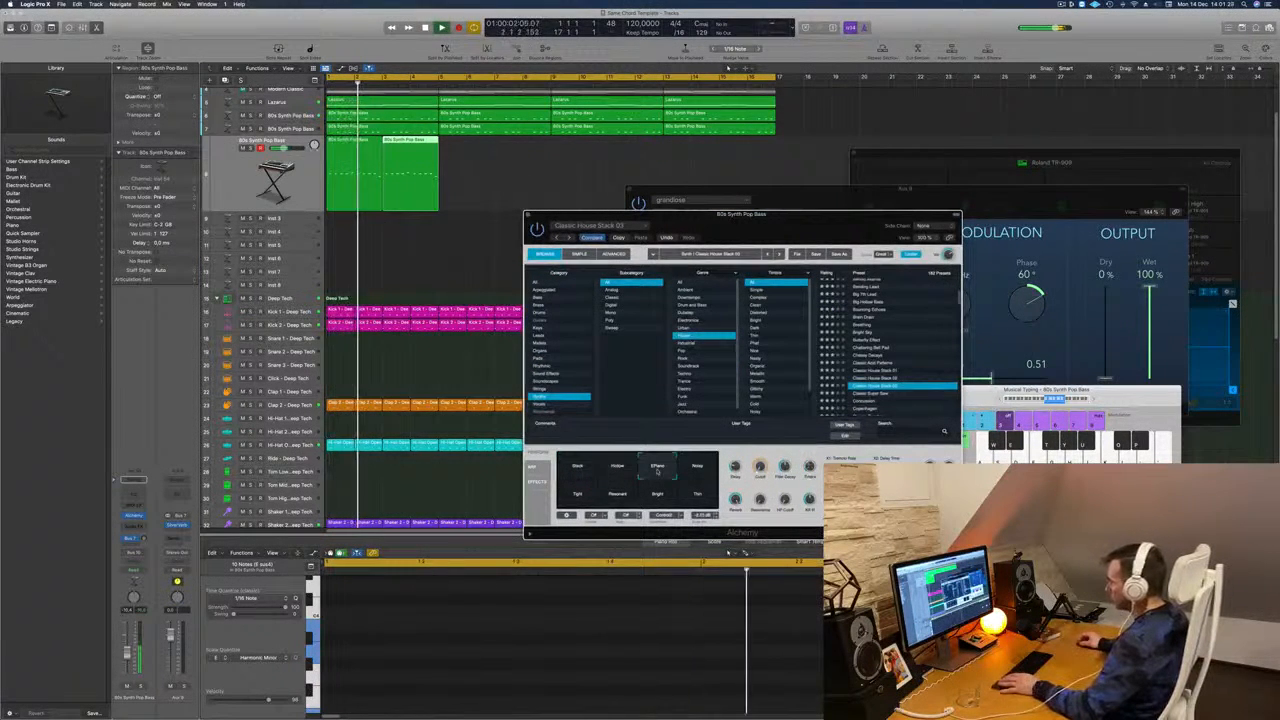
pyautogui.click(697, 468)
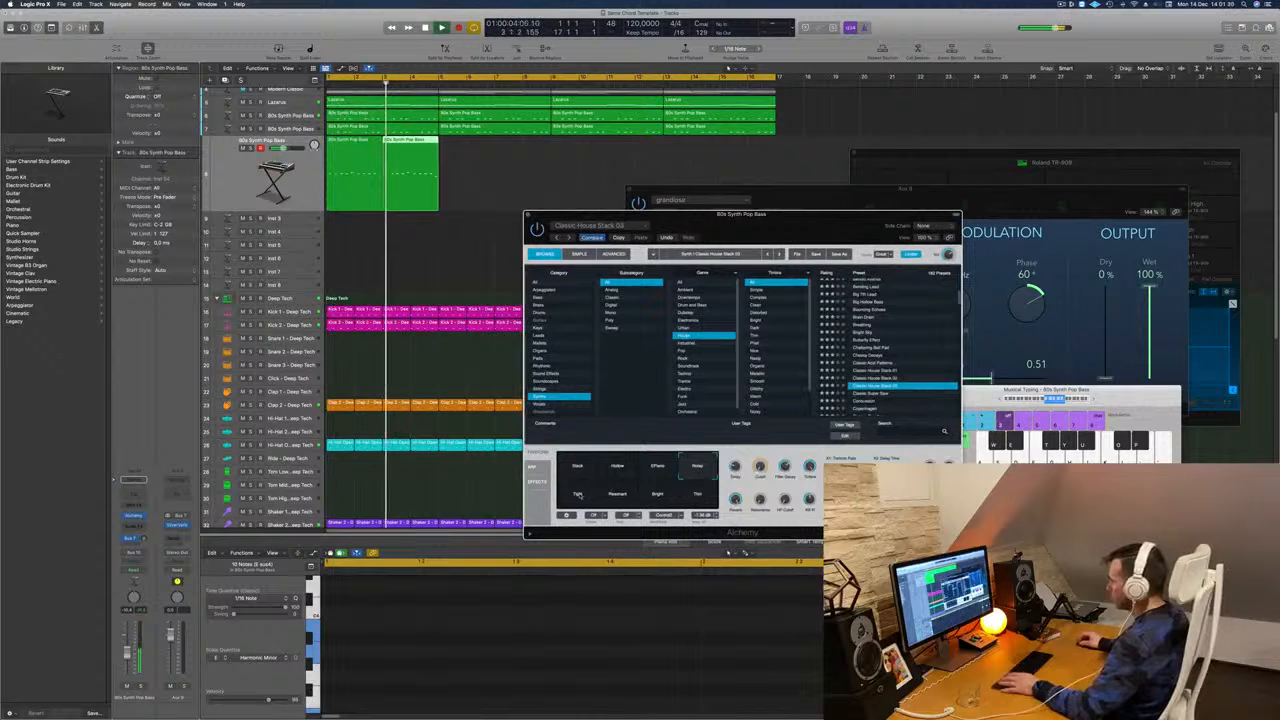
# Step: Select the first riff region and change its Alchemy preset to Classic House Stack 01
pyautogui.click(354, 160)
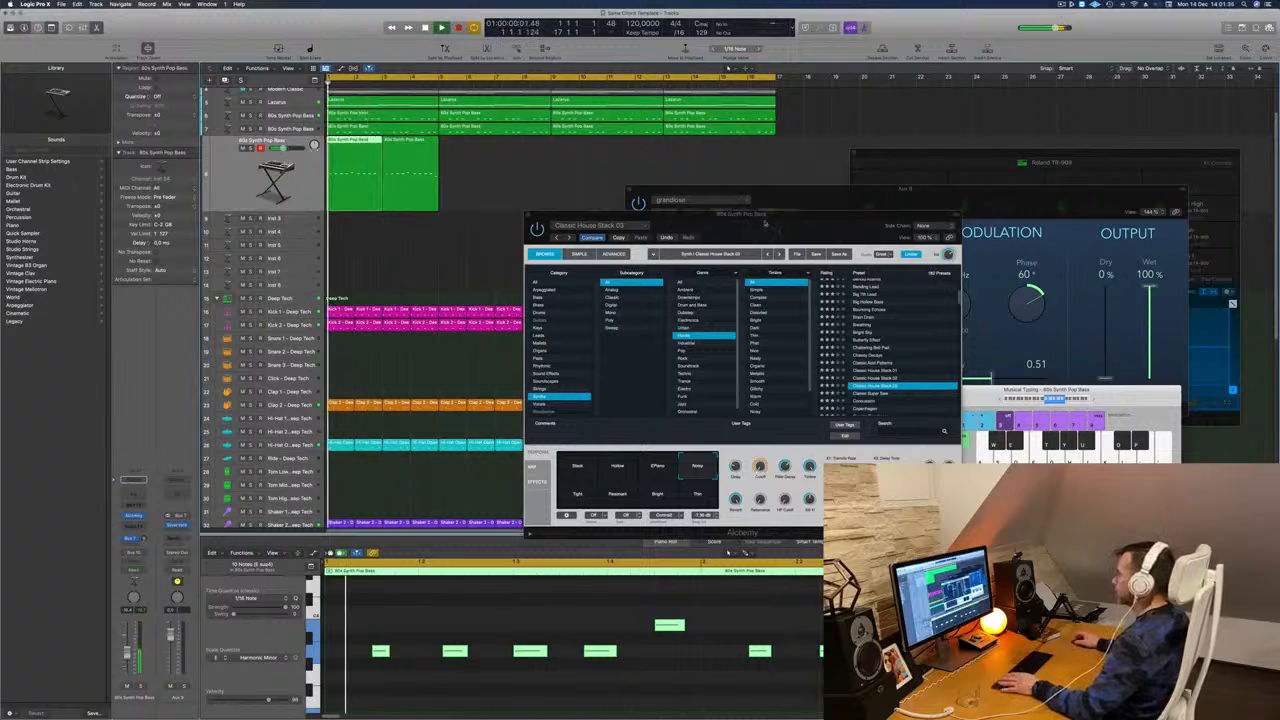
pyautogui.moveTo(765, 222); pyautogui.dragTo(733, 211)
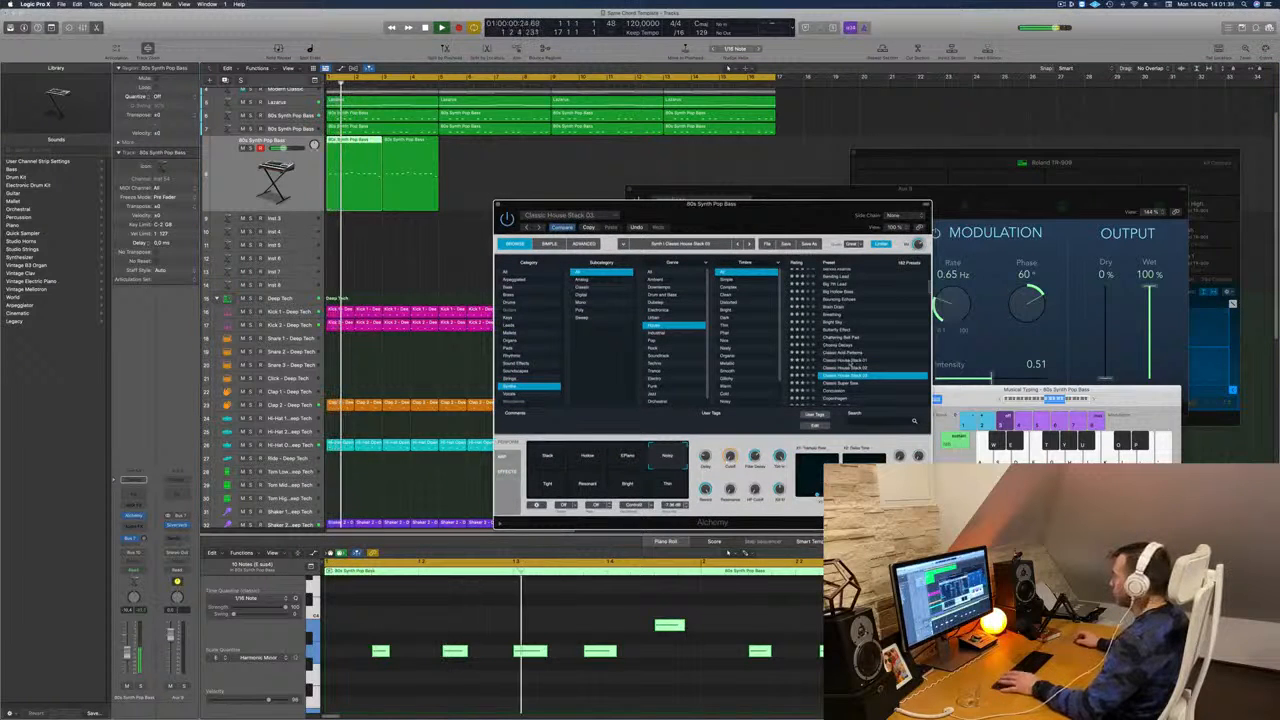
pyautogui.press('Up')
pyautogui.press('Up')
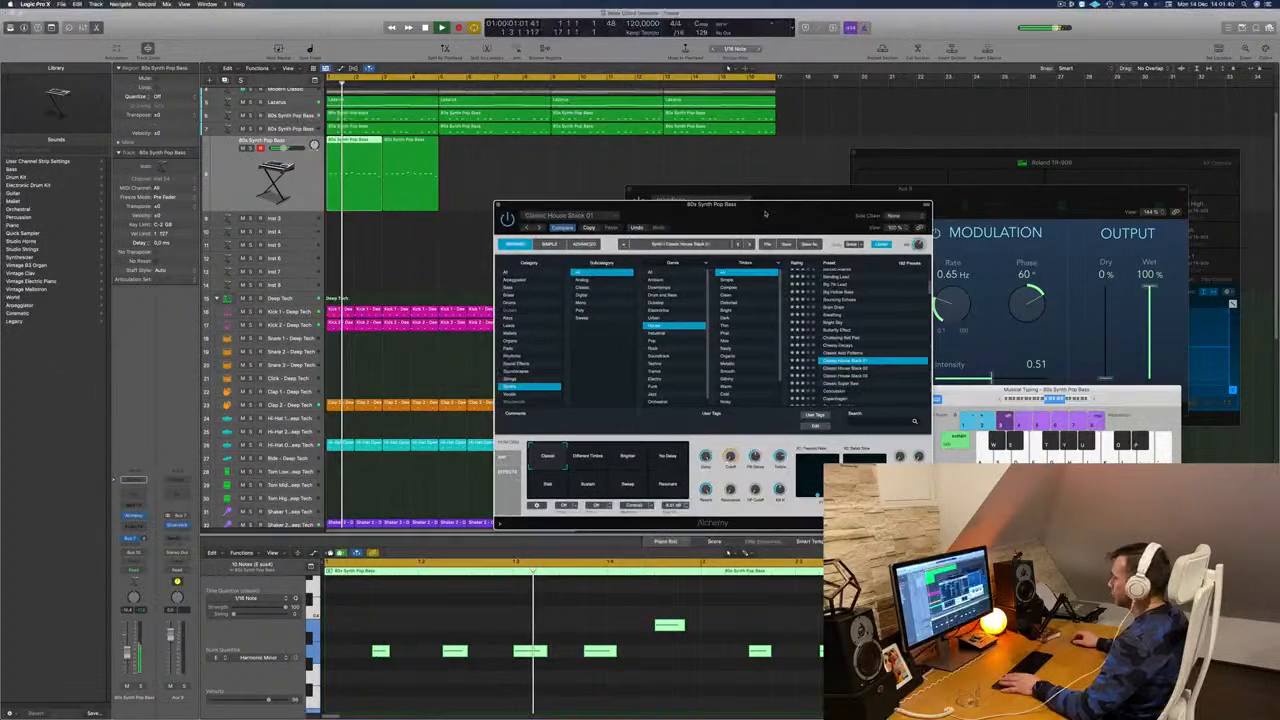
pyautogui.moveTo(765, 213); pyautogui.dragTo(810, 232)
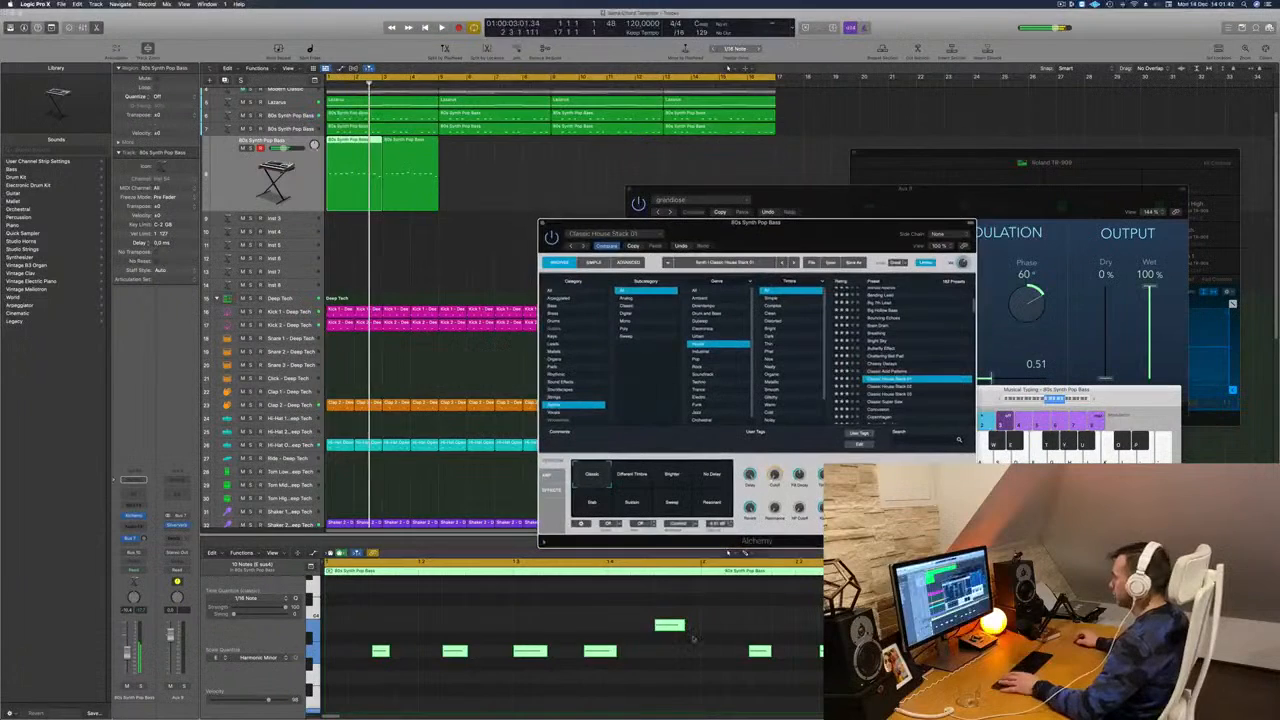
# Step: Examine the notes of the first riff, Lazarus and Modern Classic regions to compare the riff with the chords
pyautogui.scroll(-5, 691, 660)
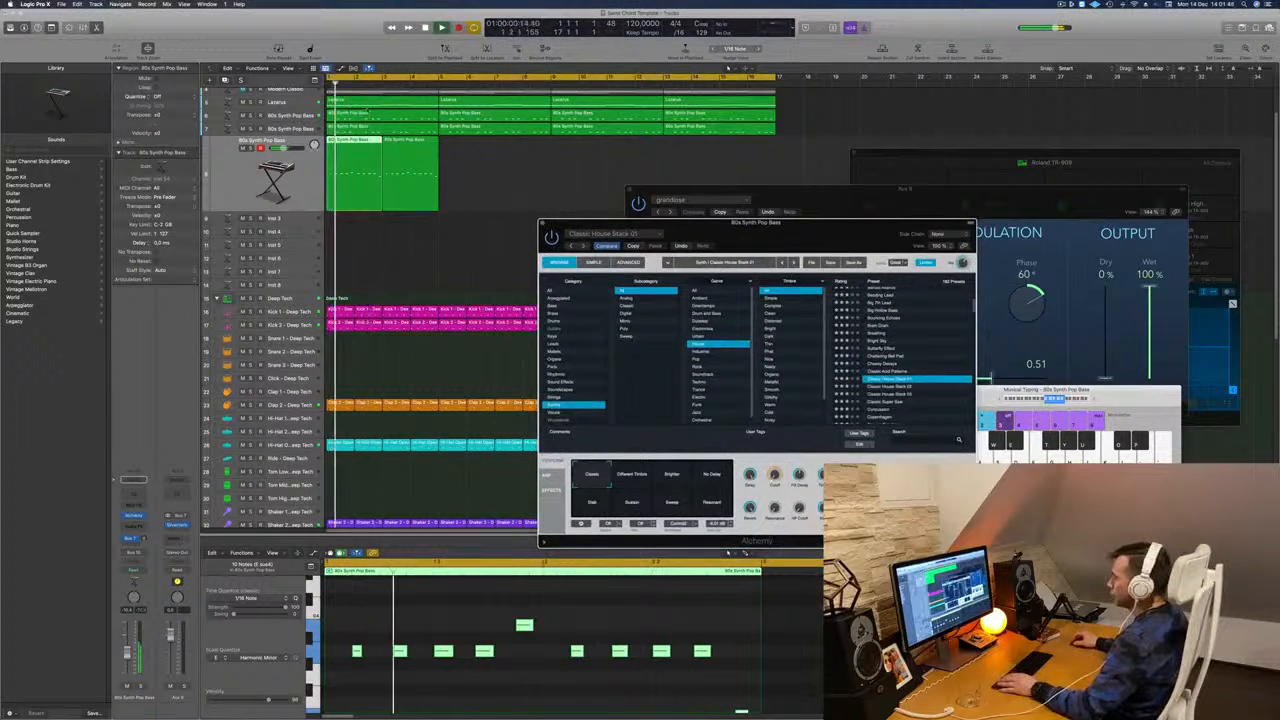
pyautogui.click(370, 103)
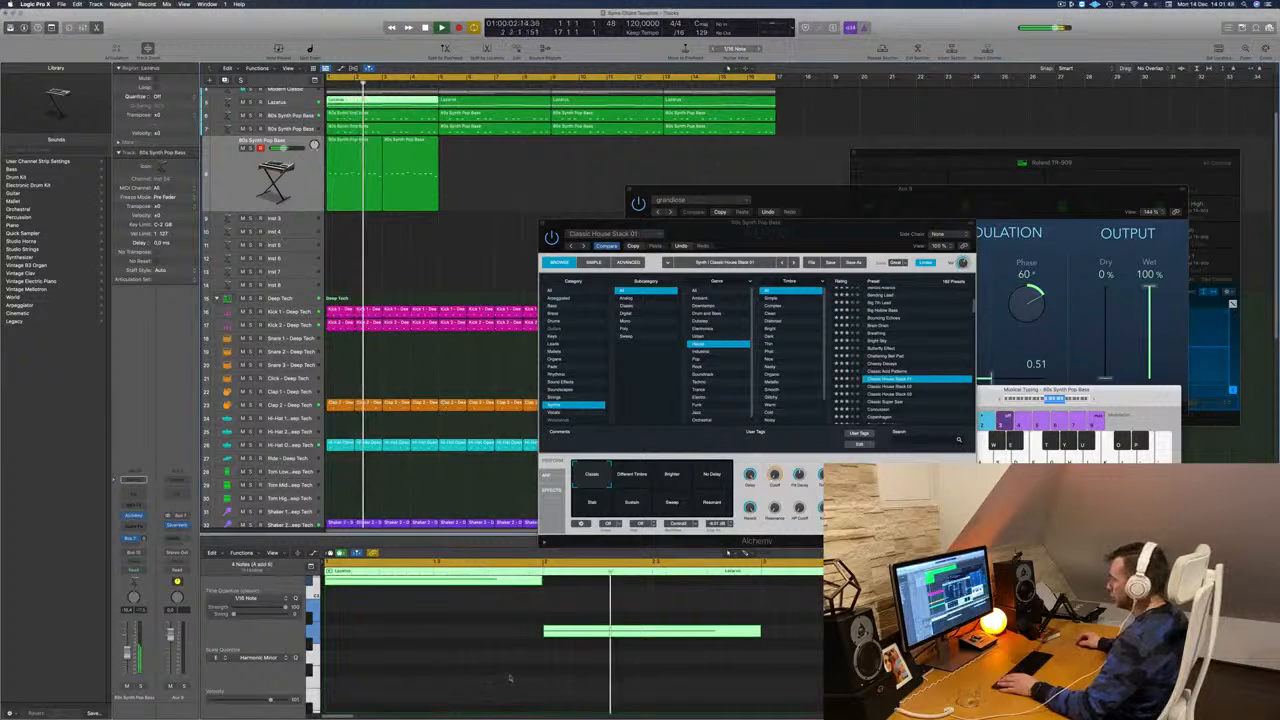
pyautogui.scroll(5, 511, 678)
pyautogui.scroll(-5, 511, 678)
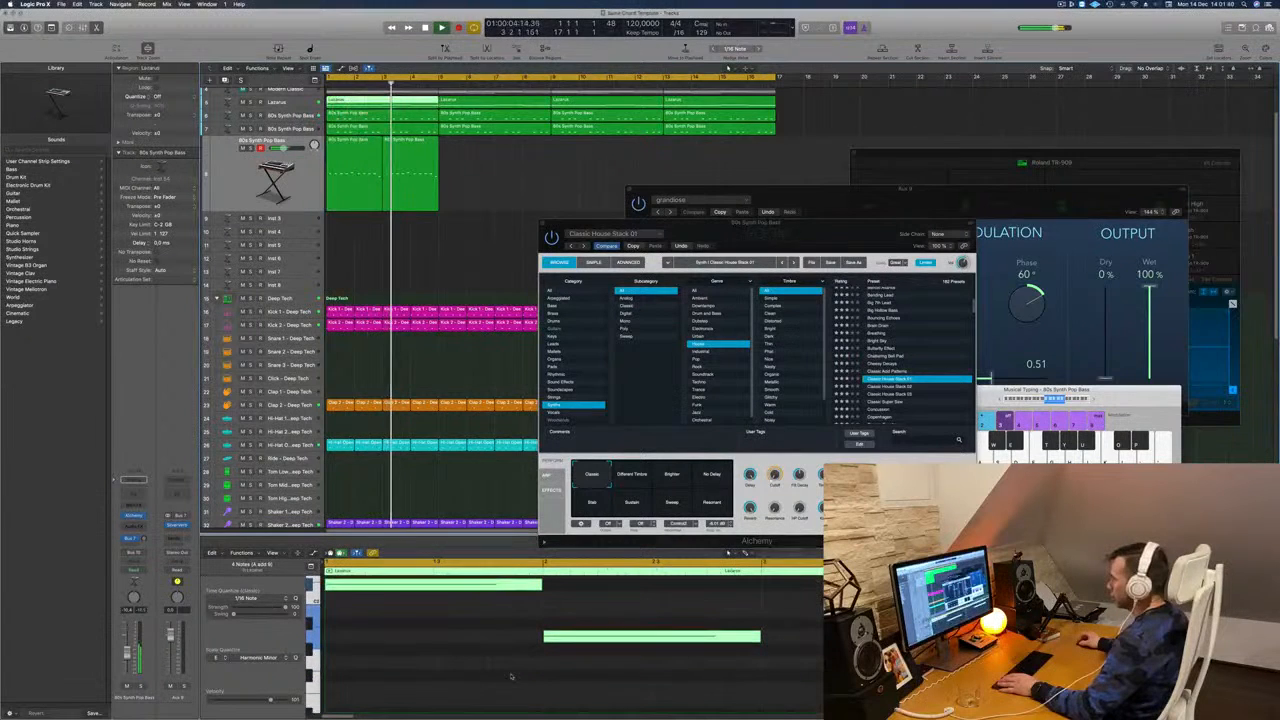
pyautogui.click(366, 186)
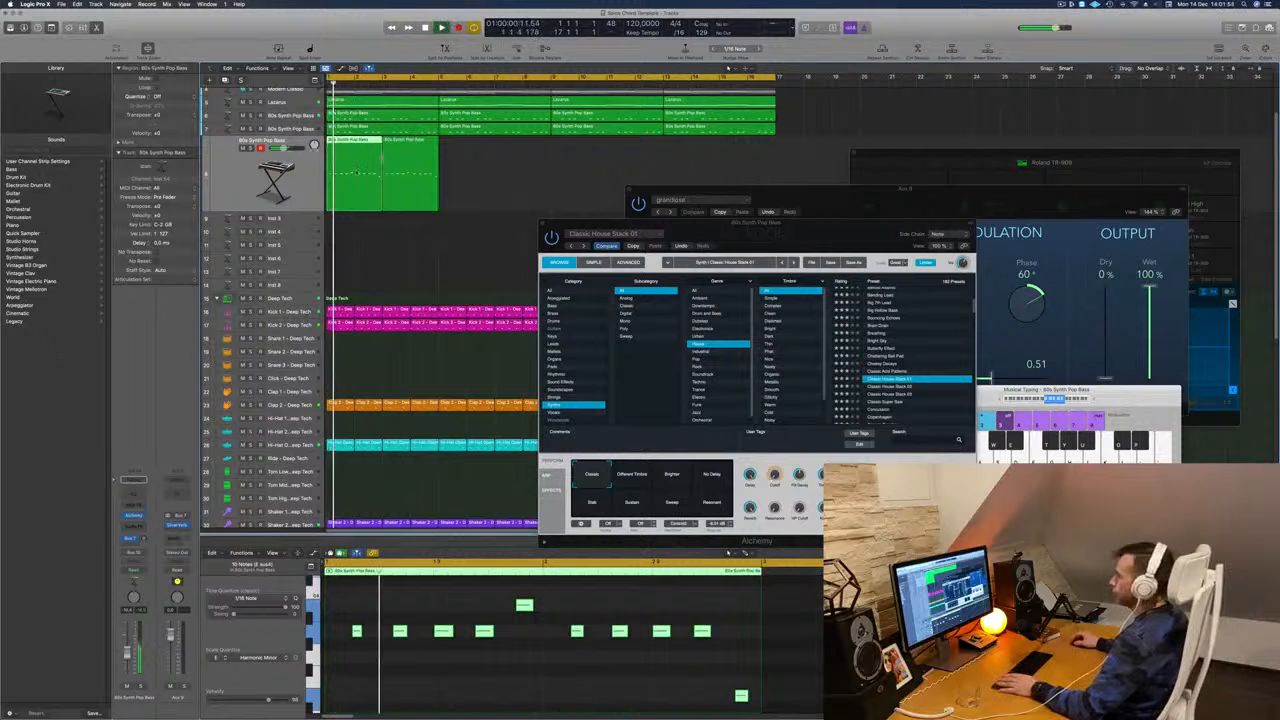
pyautogui.scroll(3, 518, 188)
pyautogui.click(362, 94)
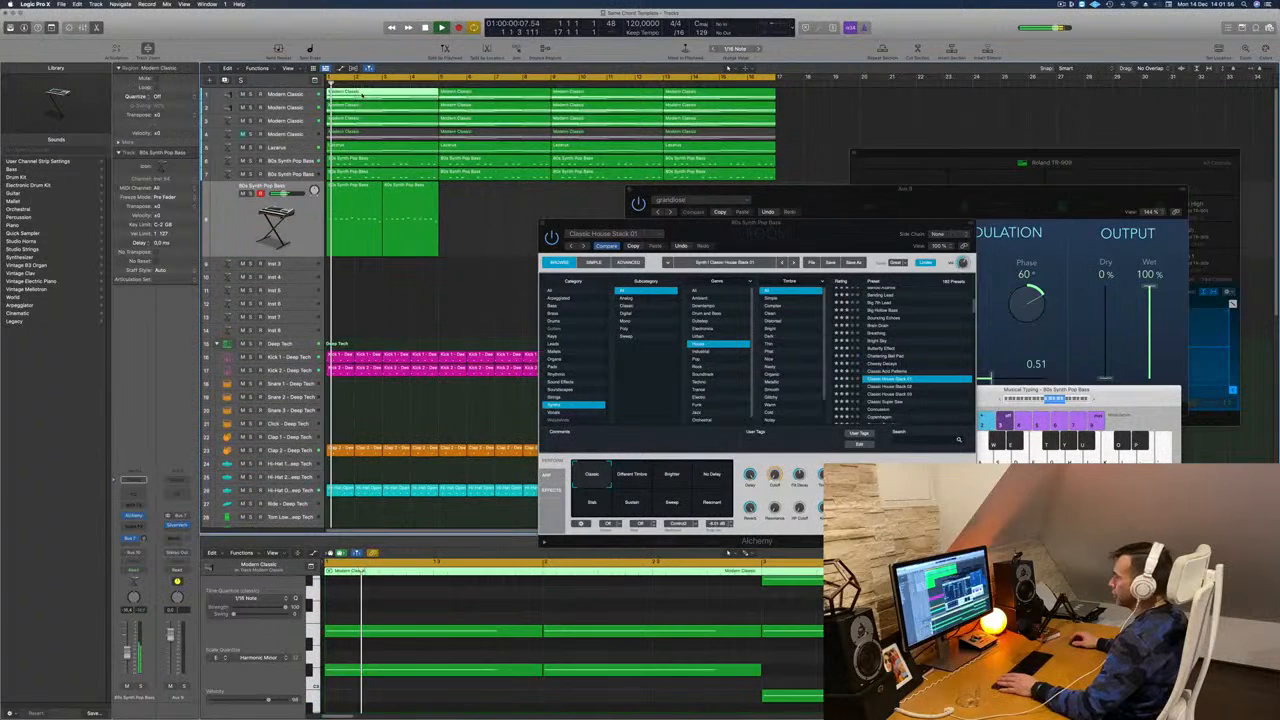
pyautogui.scroll(-4, 428, 649)
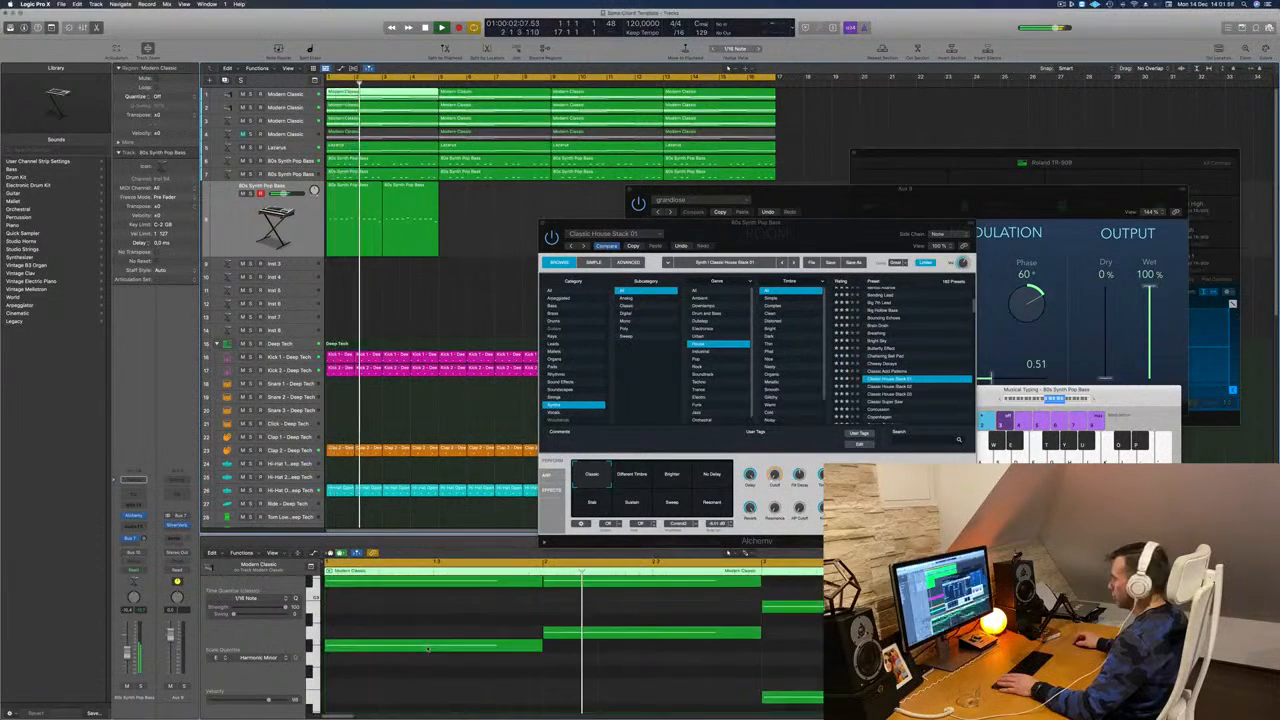
pyautogui.scroll(4, 428, 649)
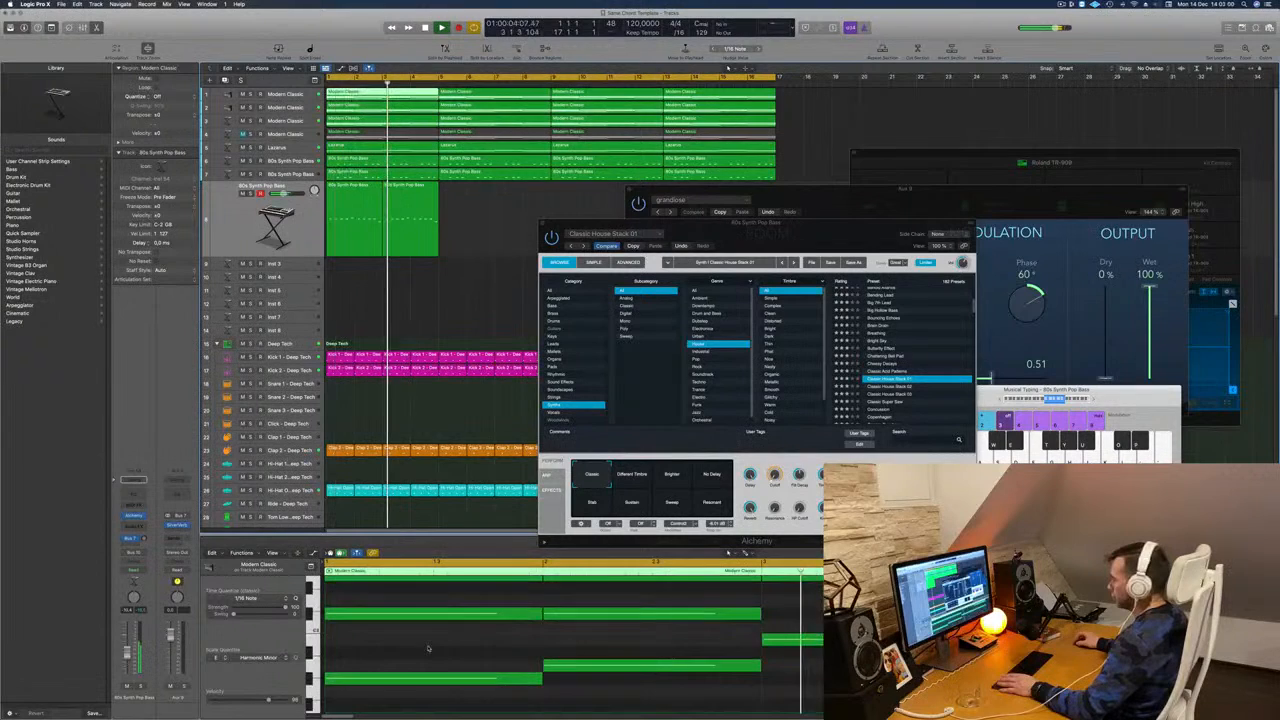
# Step: Check a lower chord note in the Modern Classic region, and reopen the first riff region with playback restarted from bar 1
pyautogui.scroll(-1, 428, 649)
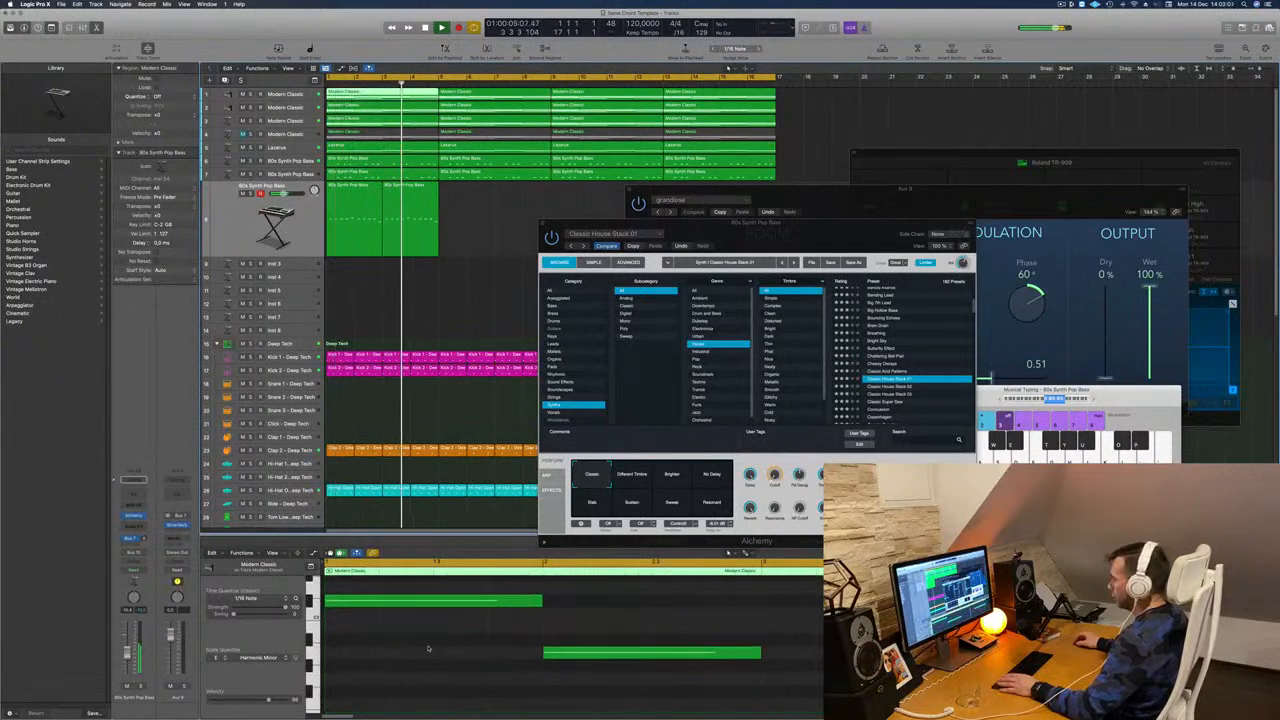
pyautogui.click(500, 601)
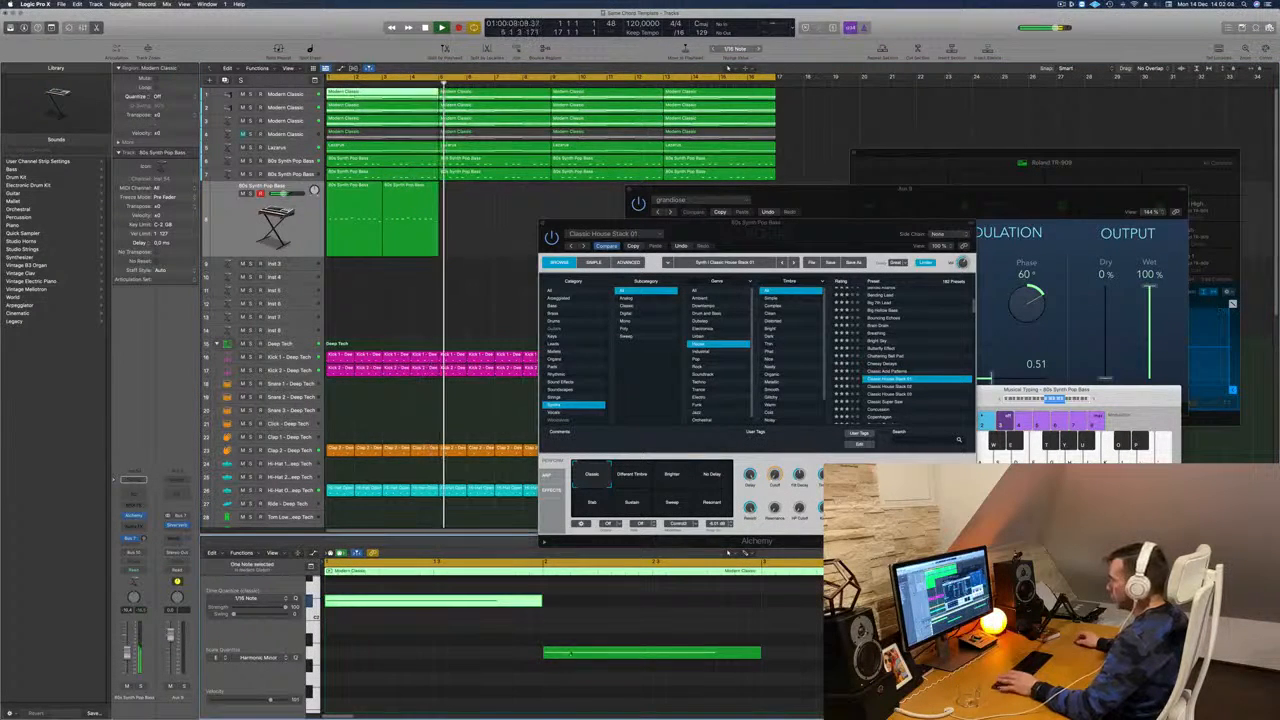
pyautogui.click(355, 212)
pyautogui.press('Return')
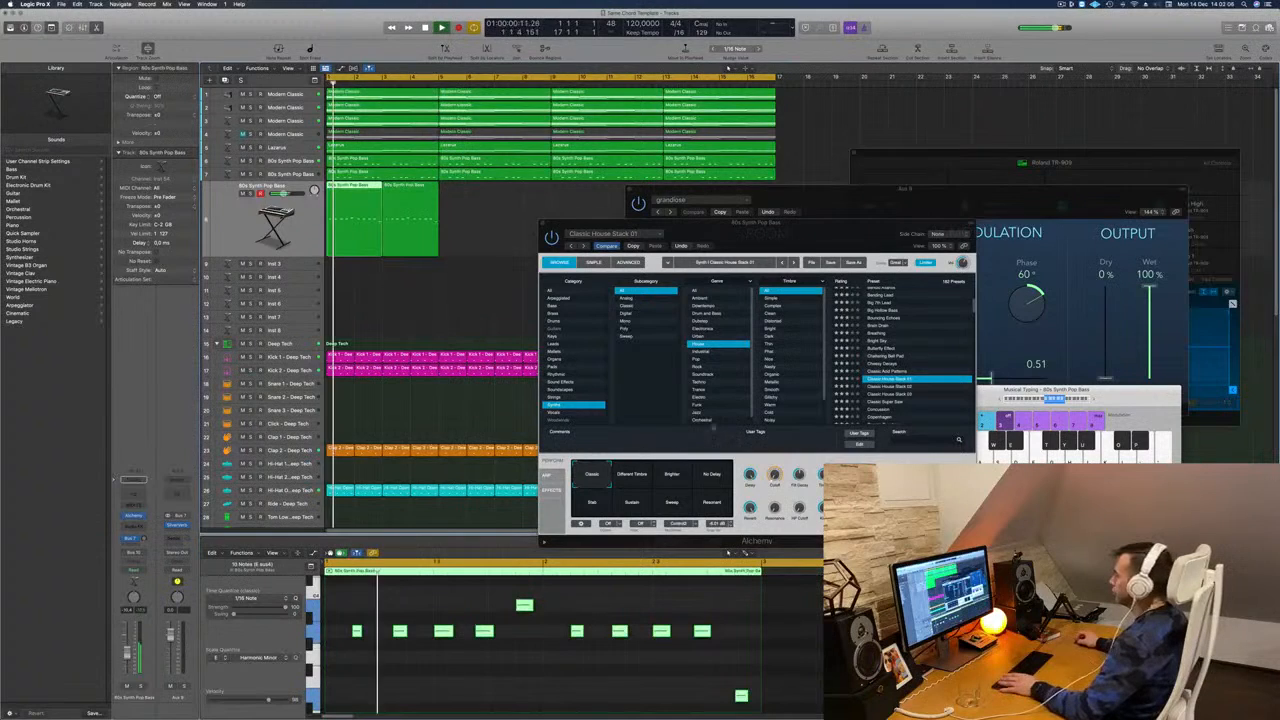
# Step: Audition the Classic Super Saw, Crackling Lead, Deep and Deep Techno Chords 01 presets on the riff
pyautogui.click(895, 401)
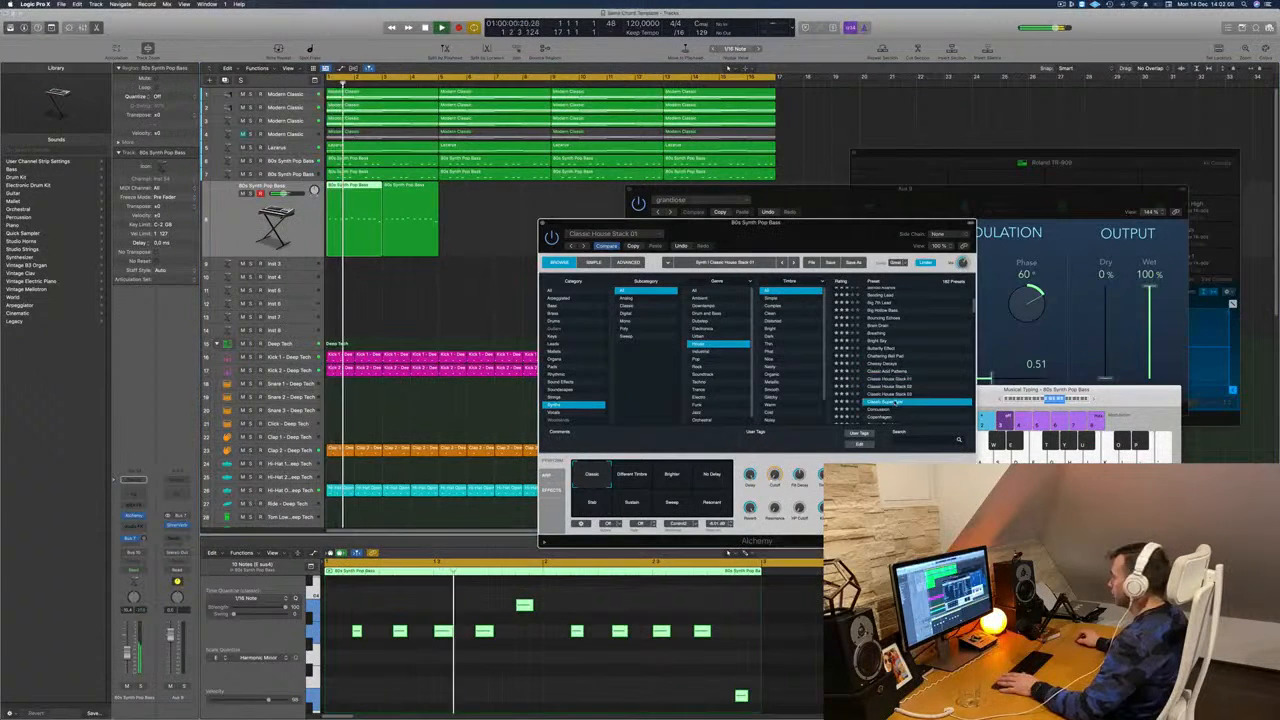
pyautogui.scroll(-3, 896, 380)
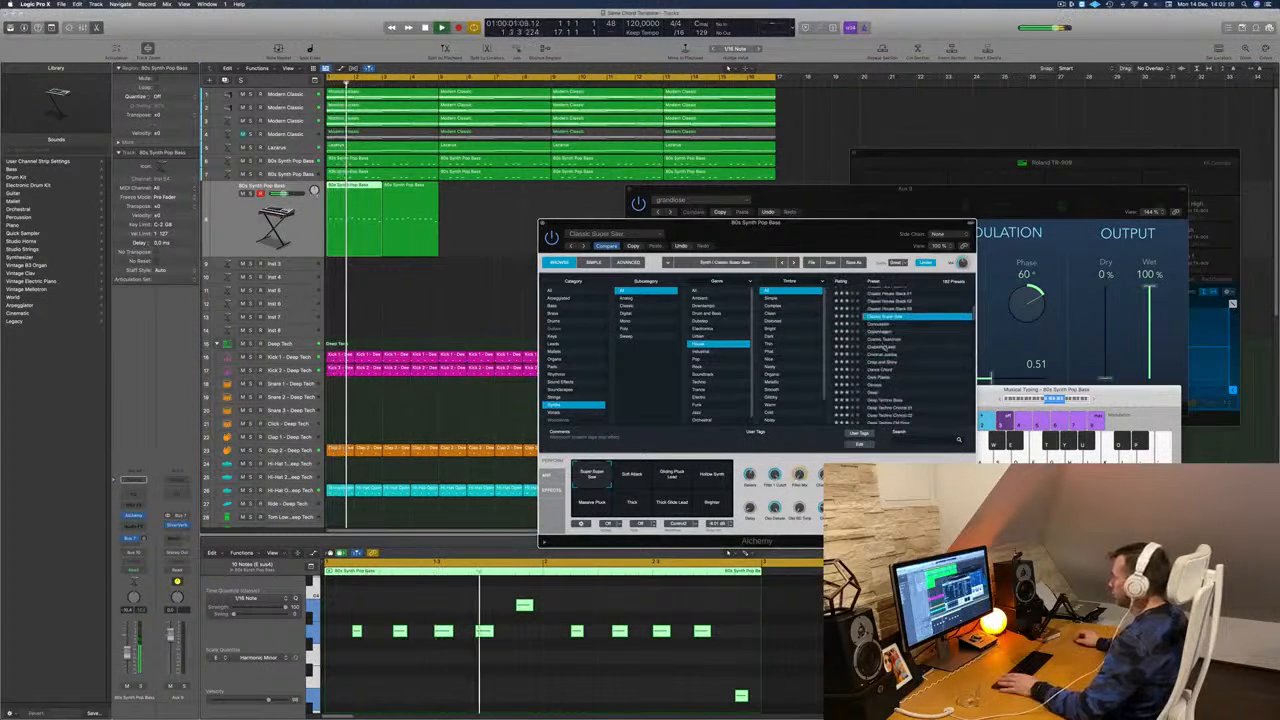
pyautogui.click(885, 347)
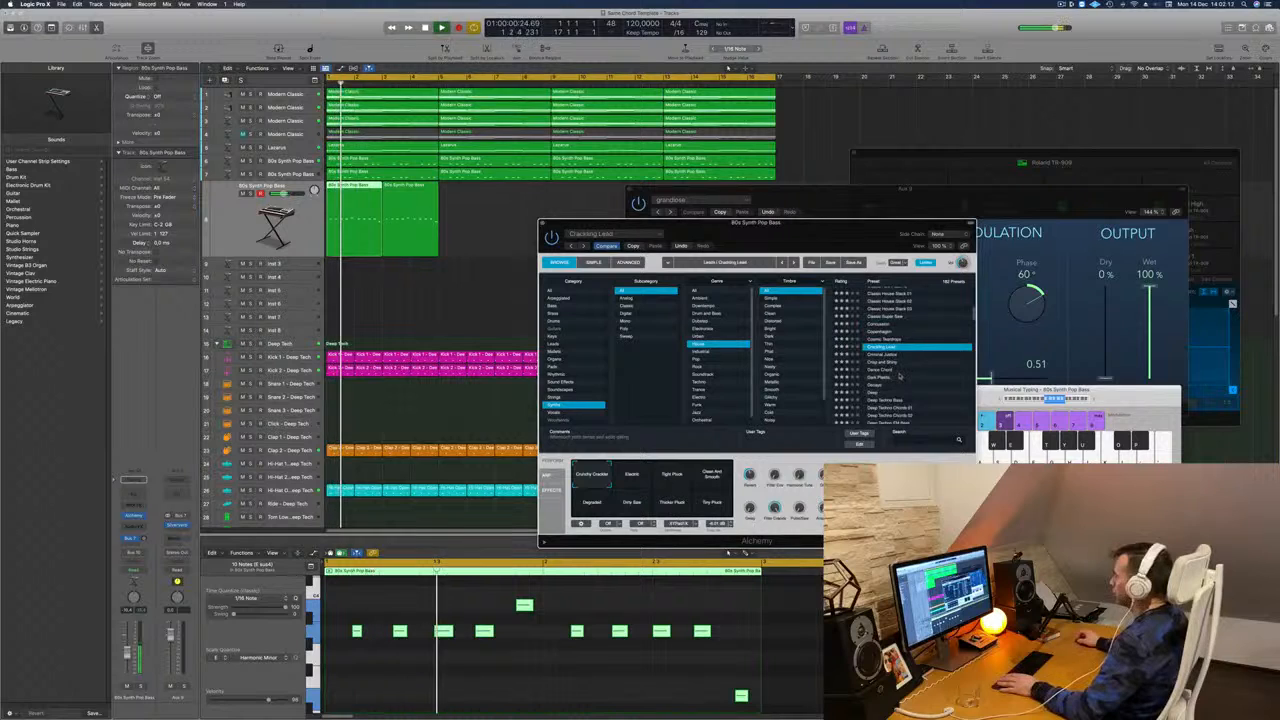
pyautogui.scroll(-2, 900, 376)
pyautogui.click(885, 359)
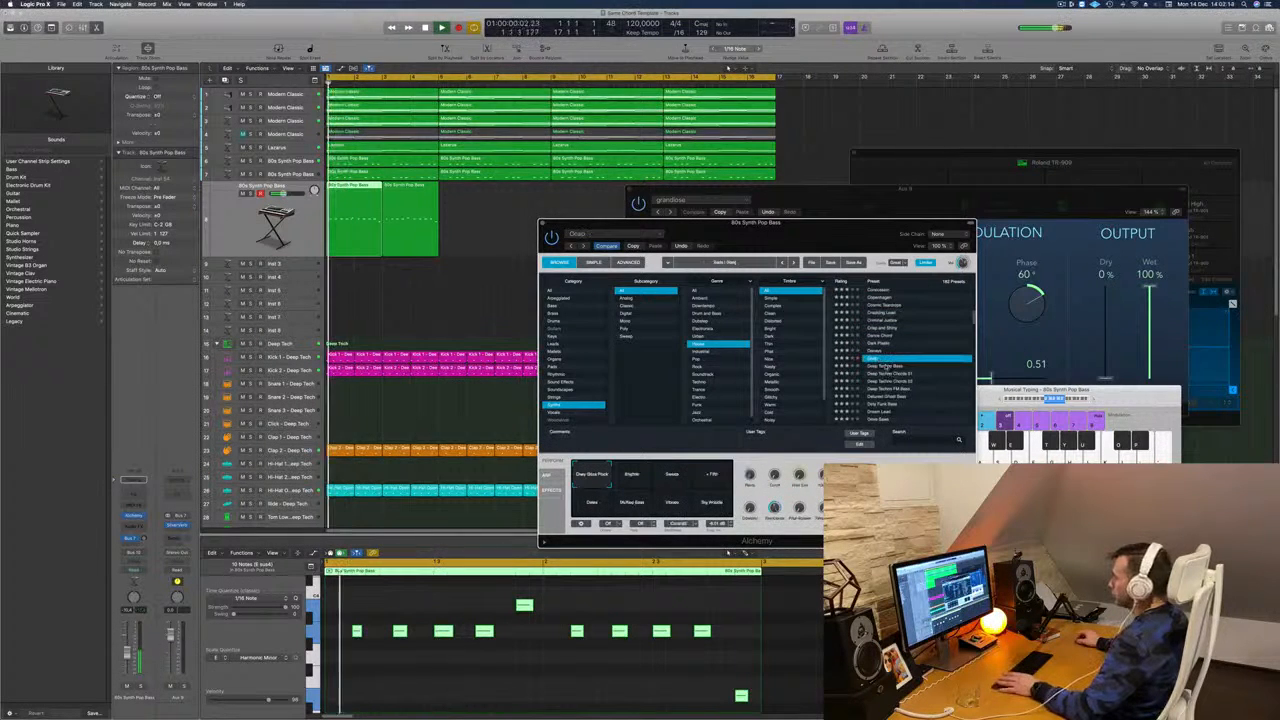
pyautogui.click(883, 373)
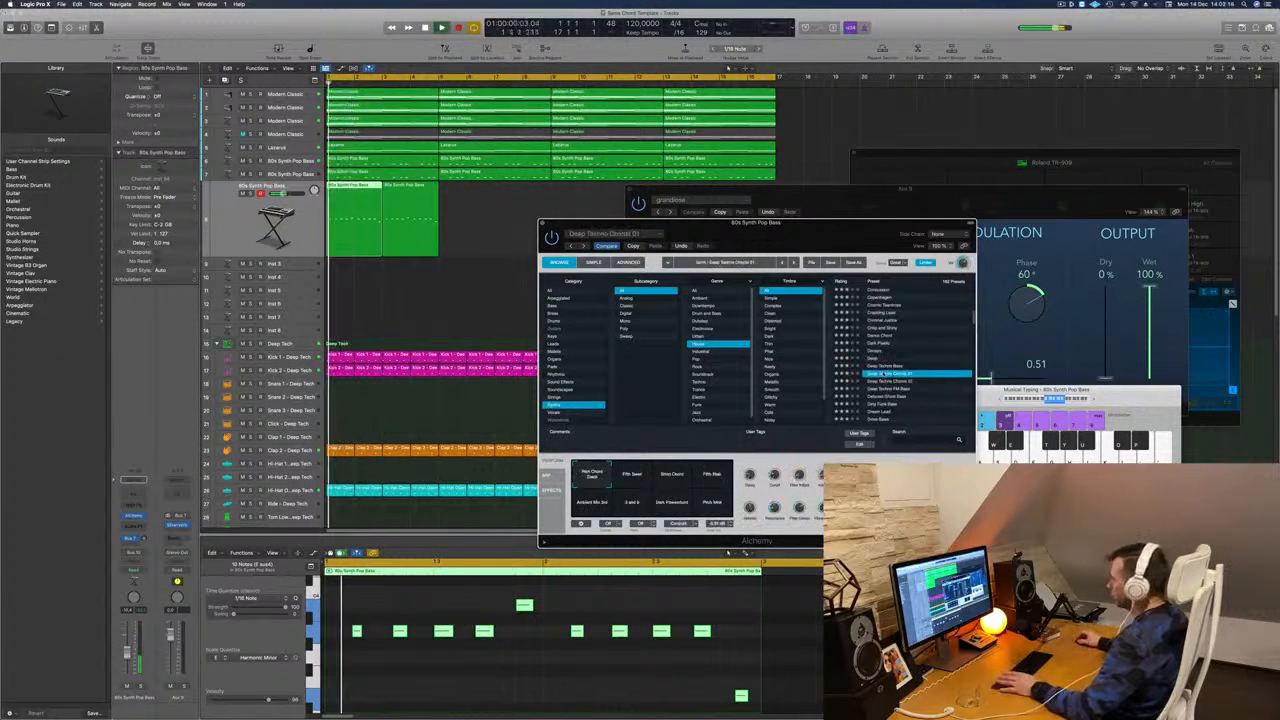
# Step: Reposition the Alchemy window and audition the Deep Techno FM Bass, Dirty Funk Bass and Dream Lead presets on the riff
pyautogui.moveTo(827, 236); pyautogui.dragTo(739, 223)
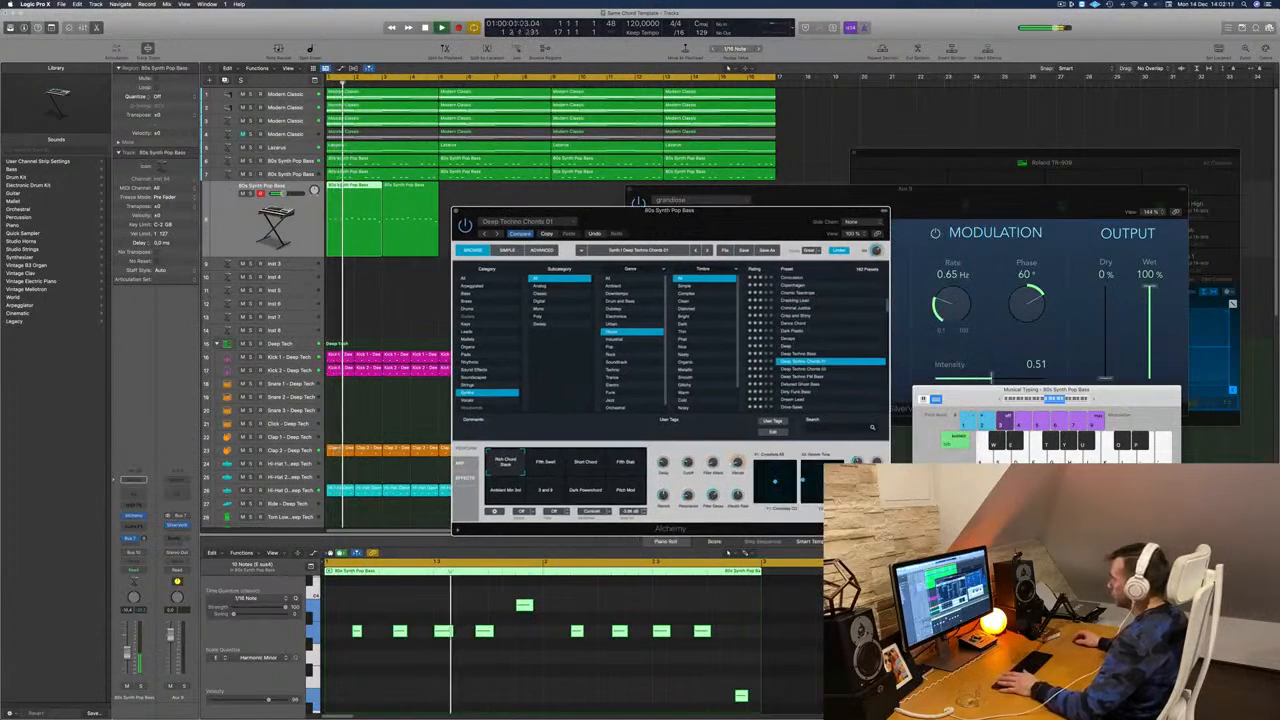
pyautogui.click(808, 377)
pyautogui.scroll(-3, 838, 372)
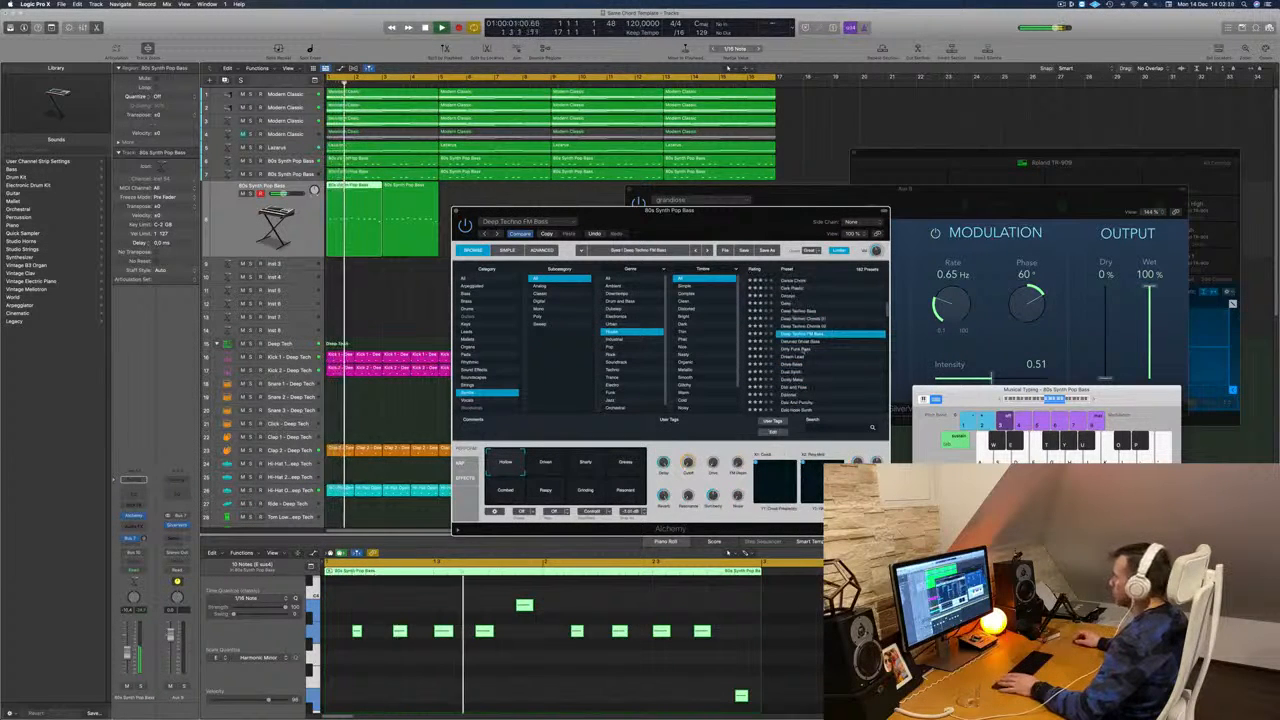
pyautogui.click(803, 350)
pyautogui.press('Return')
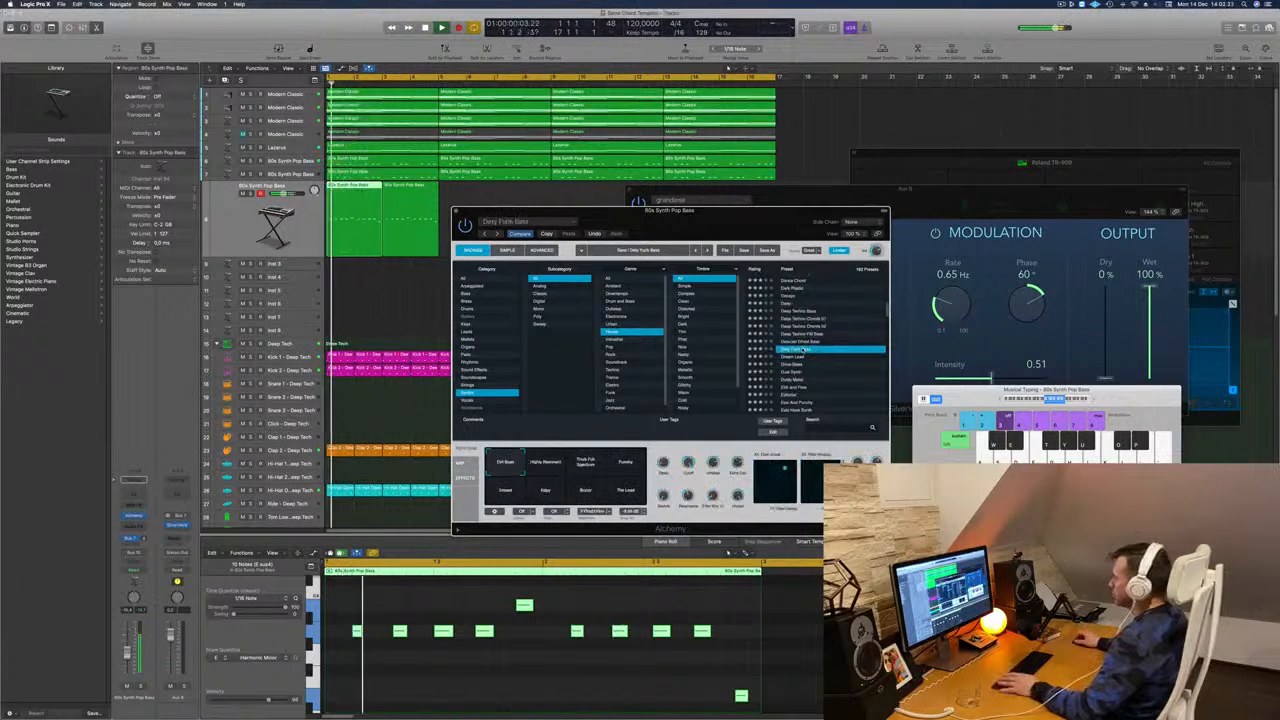
pyautogui.click(793, 358)
# Step: Audition the Dusty Metal preset with its Metal Hit and Fifth snapshots, plus the Editorial preset, with the Alchemy window clear of the riff regions
pyautogui.moveTo(757, 213); pyautogui.dragTo(914, 174)
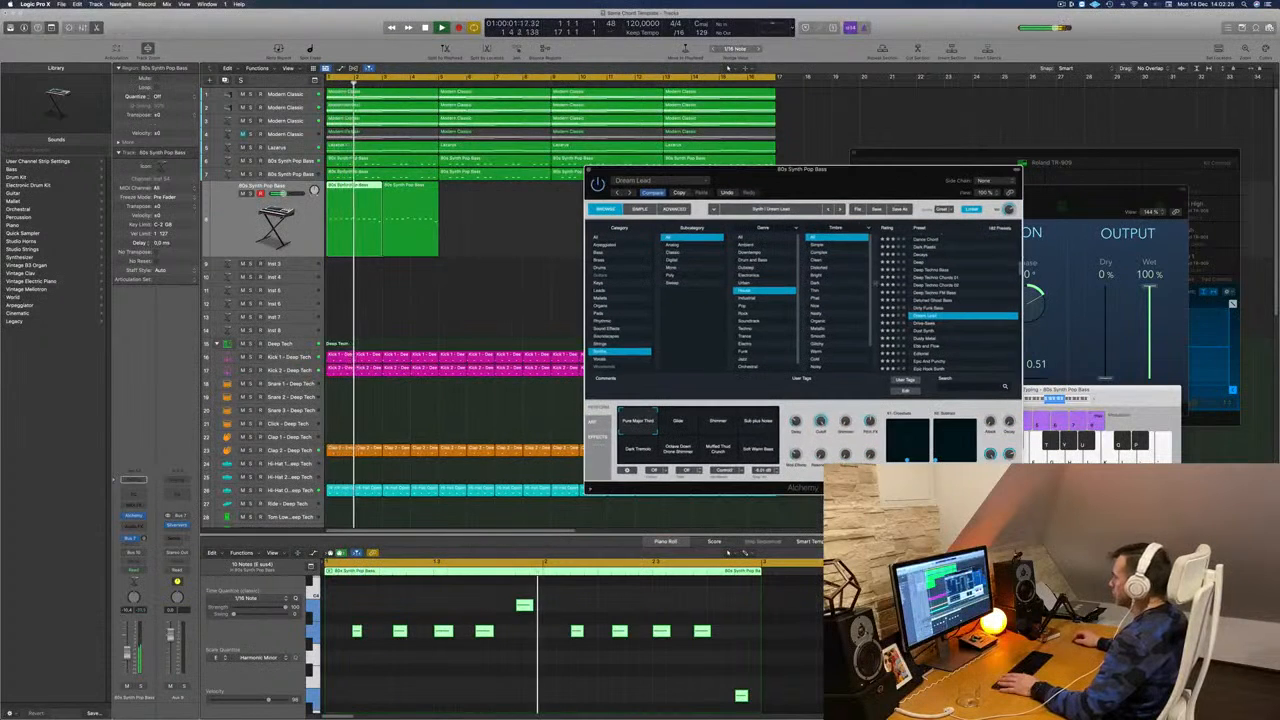
pyautogui.click(934, 340)
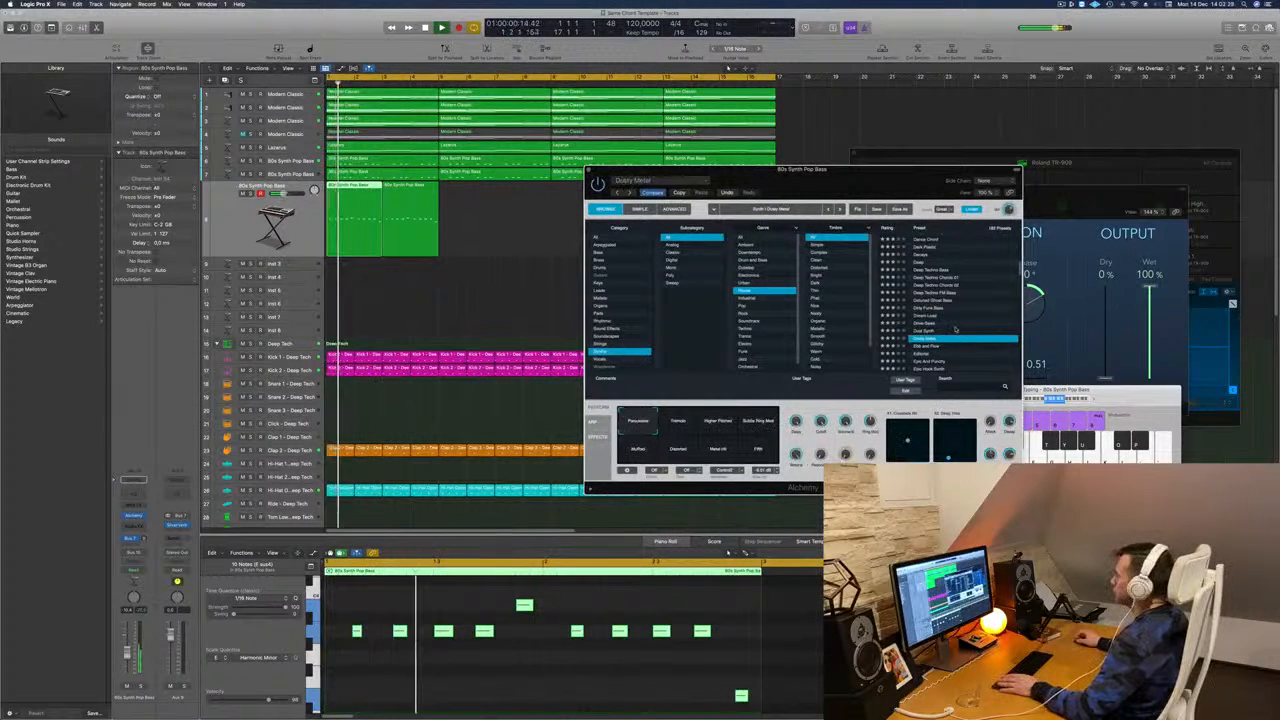
pyautogui.scroll(-3, 955, 329)
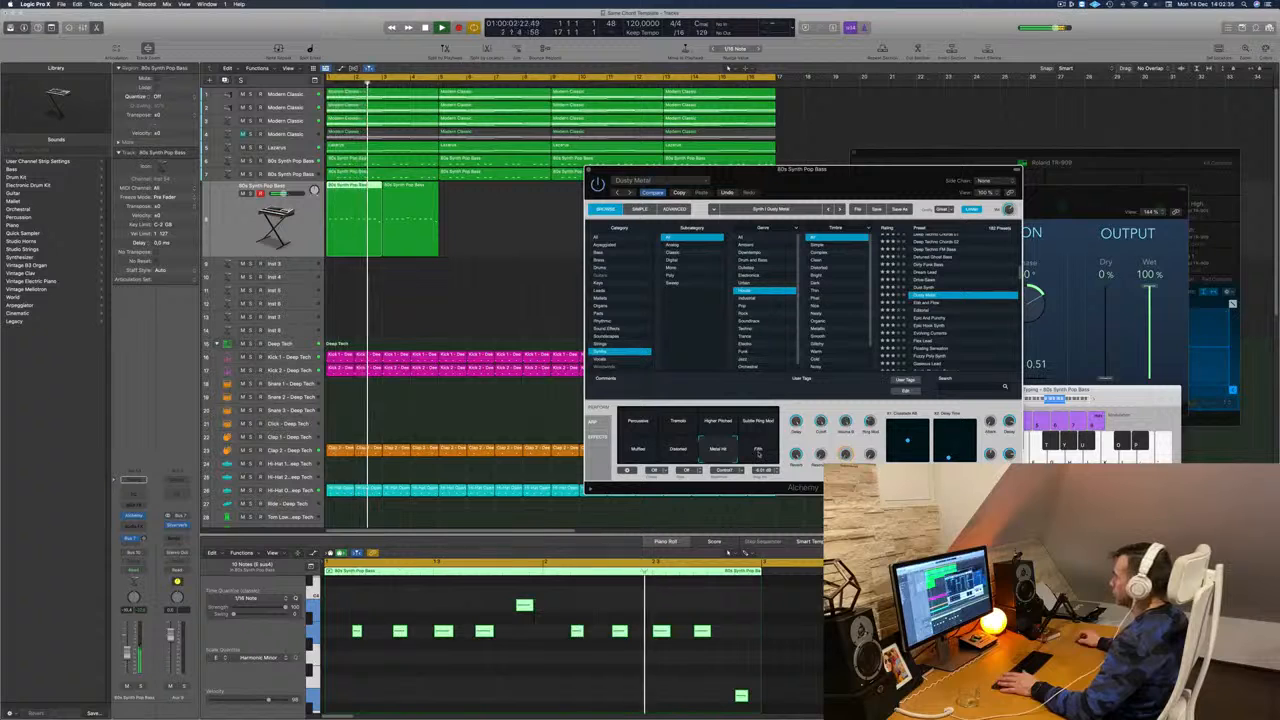
pyautogui.scroll(-2, 952, 311)
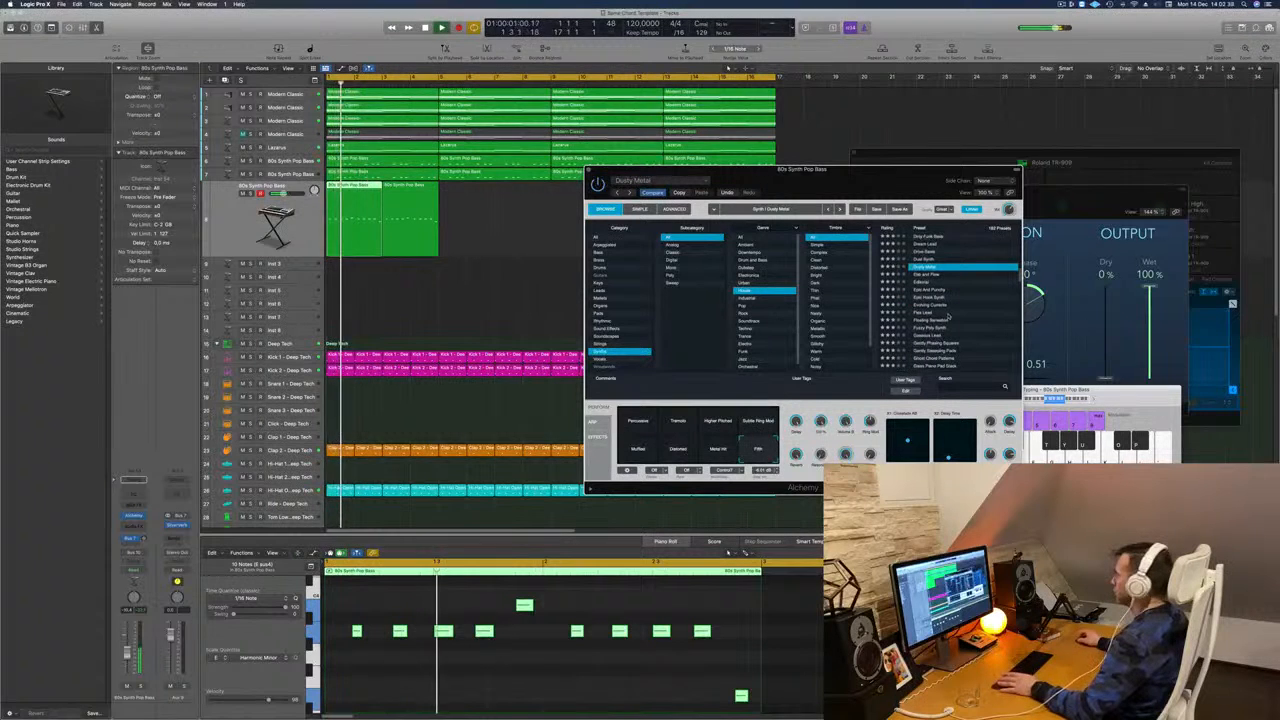
pyautogui.click(922, 284)
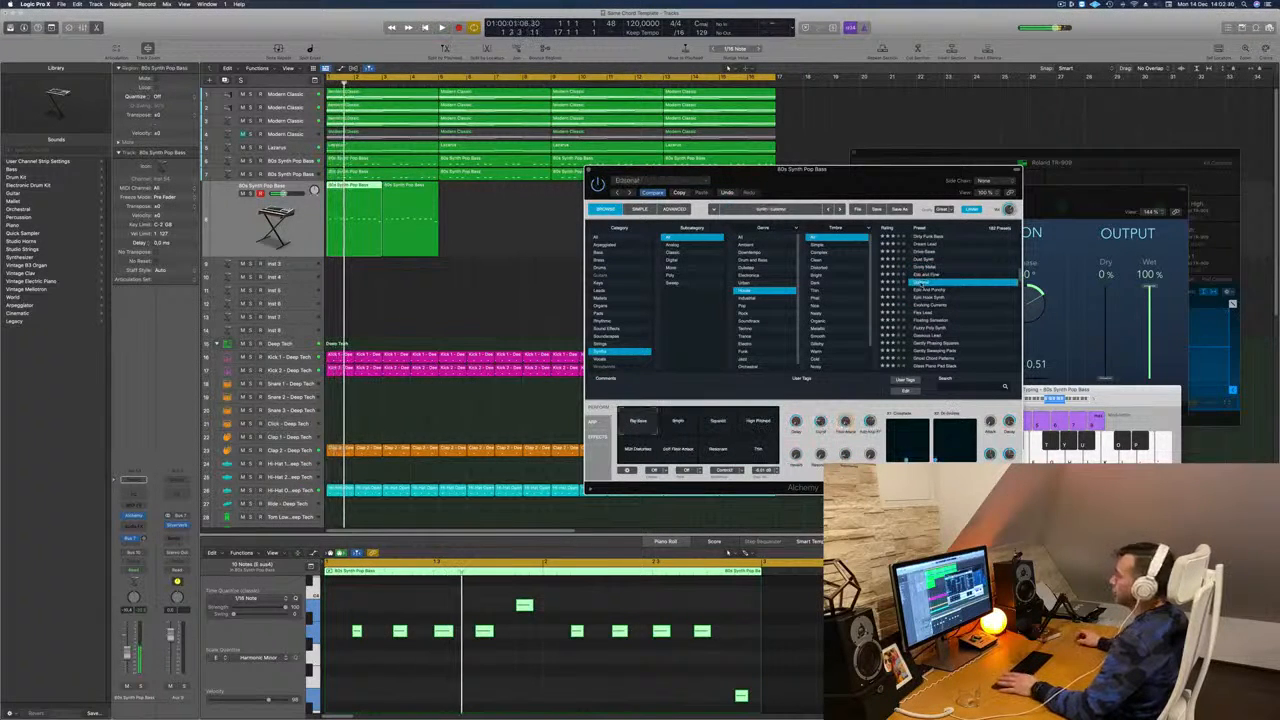
# Step: Audition the Epic Hook Synth, Evolving Currents and Flex Lead presets on the riff, restarting playback between them
pyautogui.scroll(-2, 960, 304)
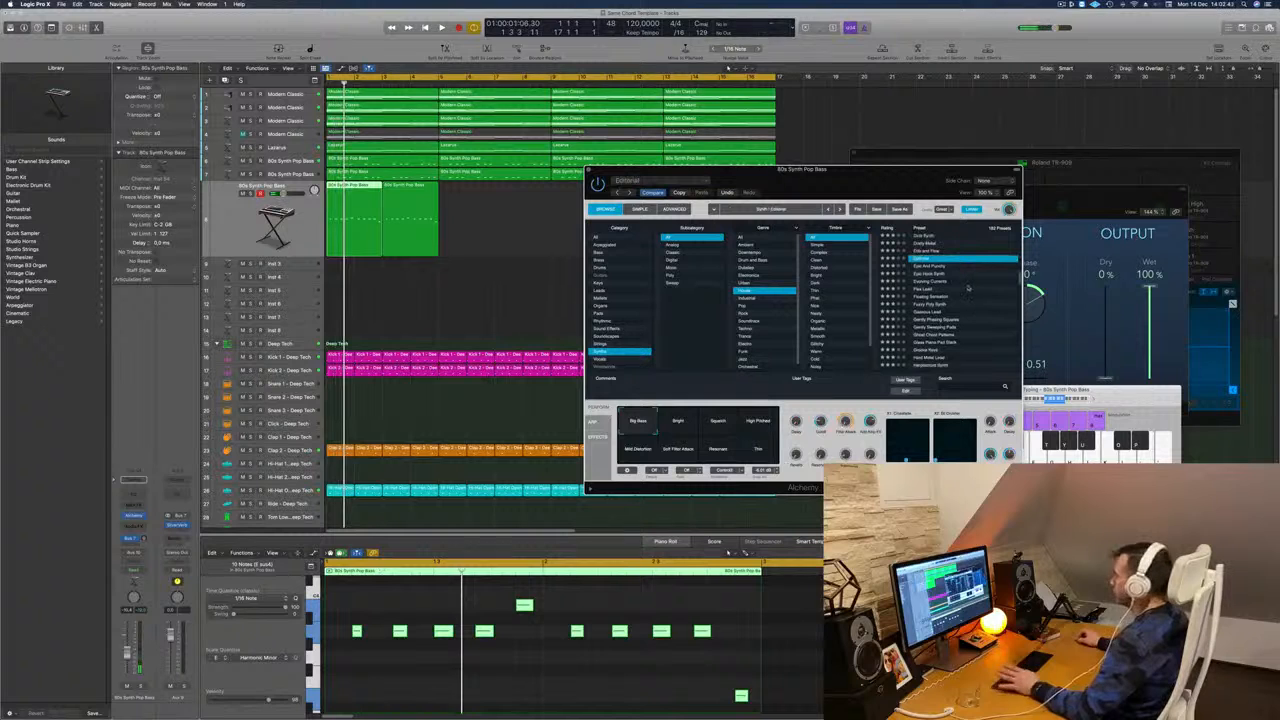
pyautogui.press('space')
pyautogui.click(931, 274)
pyautogui.press('space')
pyautogui.press('space')
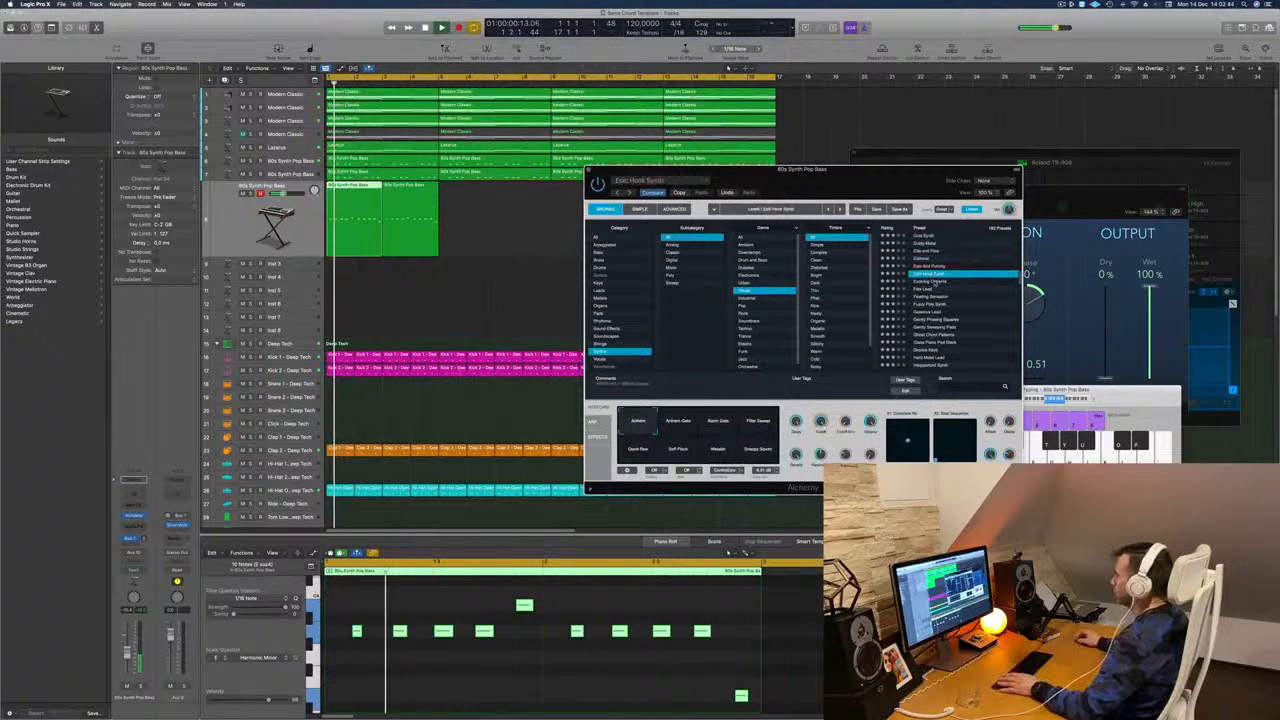
pyautogui.click(931, 282)
pyautogui.press('space')
pyautogui.press('space')
pyautogui.click(929, 290)
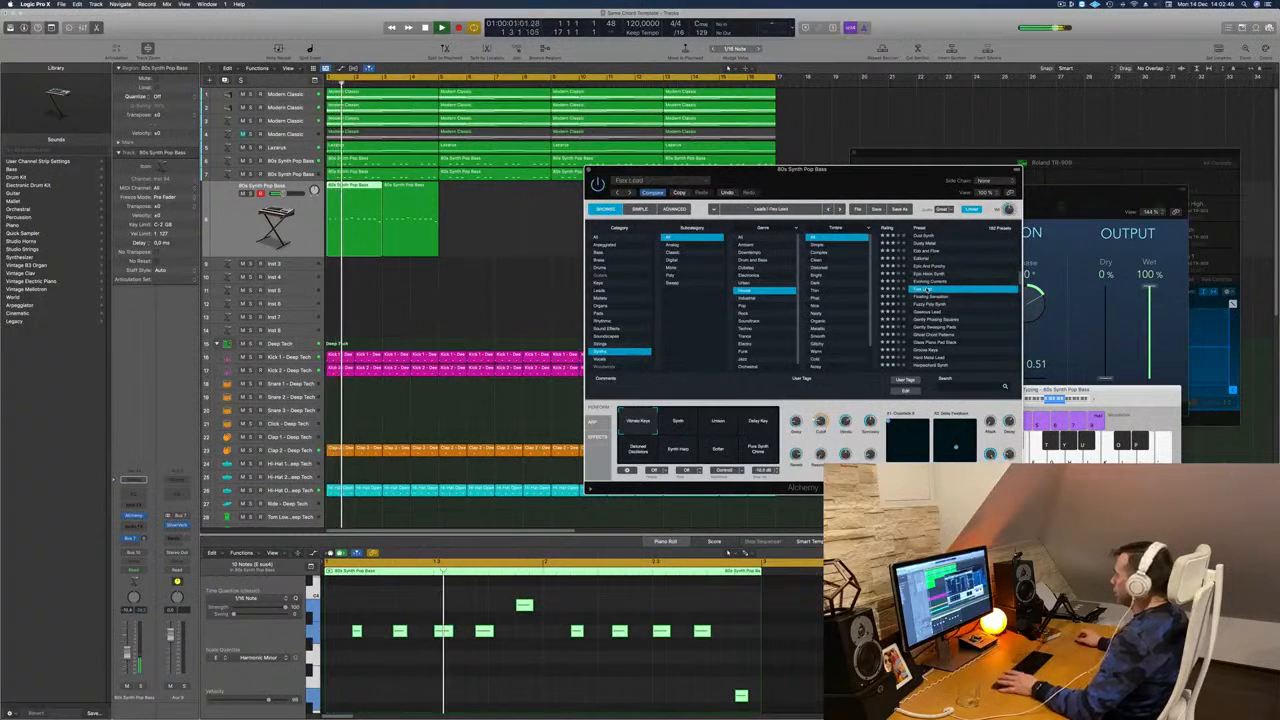
# Step: Audition the Floating Sensation, Ghost Chord Patterns and Groove Keys presets on the riff
pyautogui.click(935, 297)
pyautogui.press('space')
pyautogui.press('space')
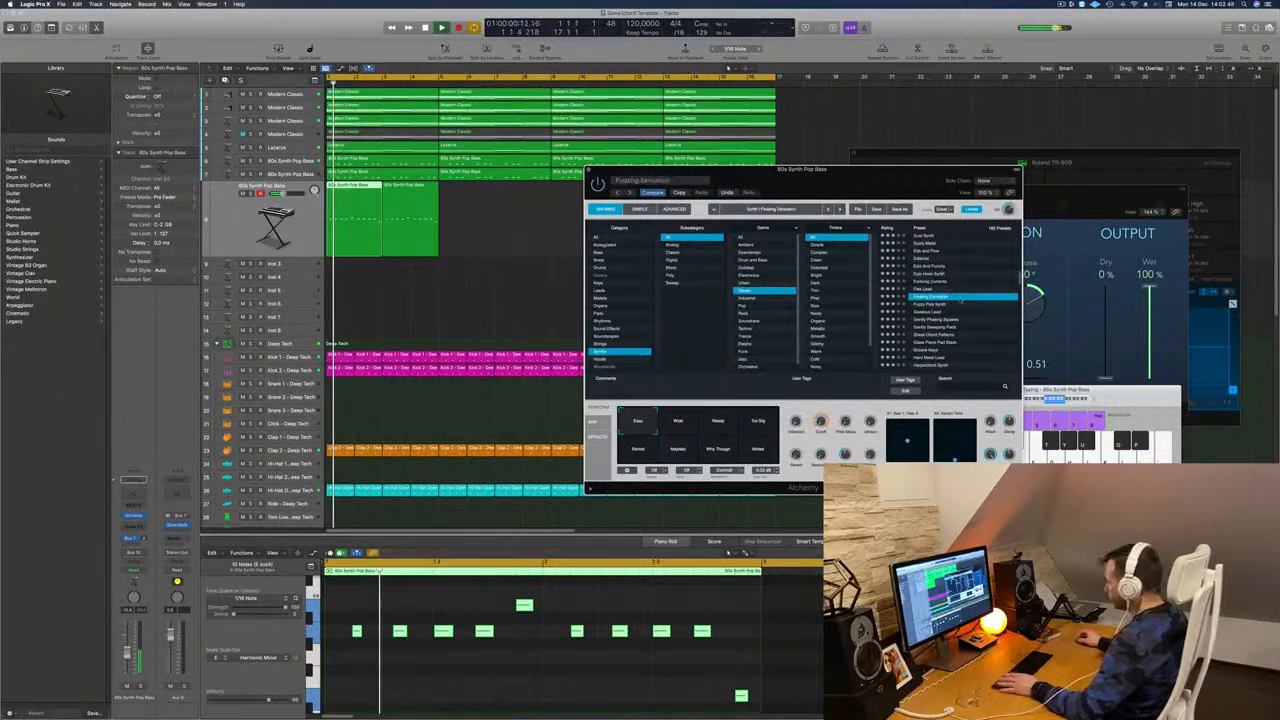
pyautogui.scroll(-2, 962, 302)
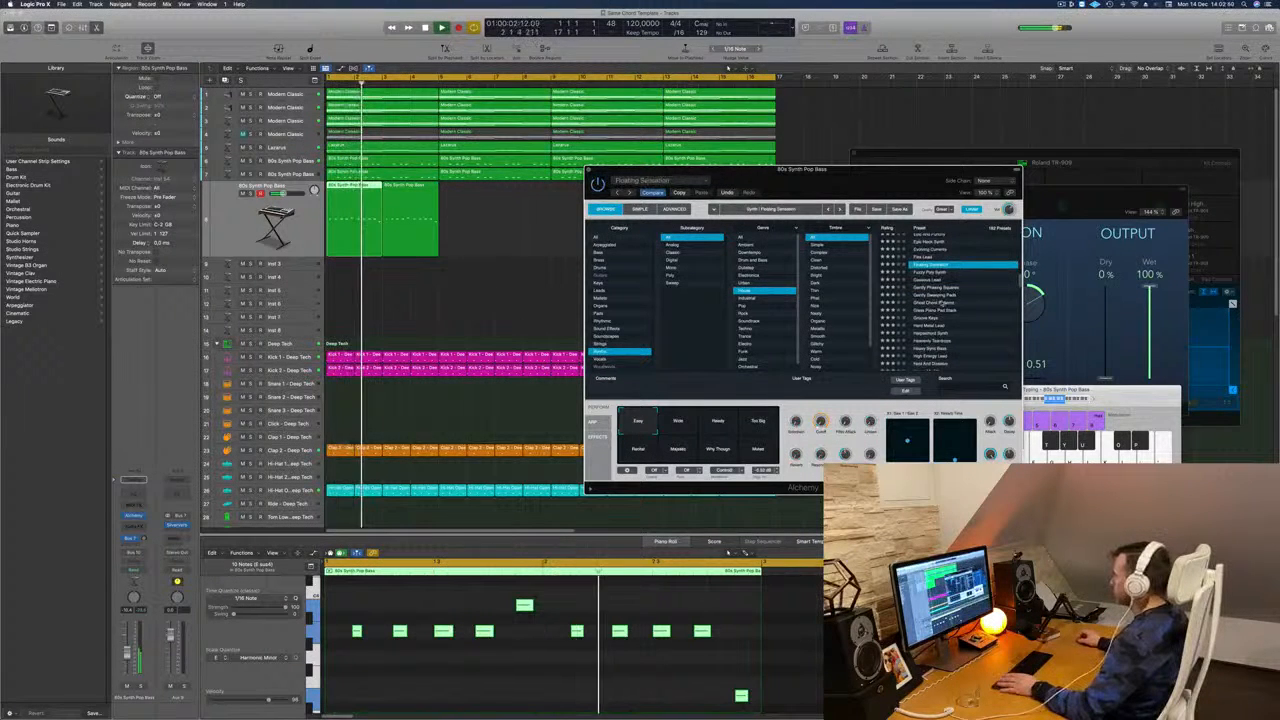
pyautogui.click(944, 302)
pyautogui.press('space')
pyautogui.press('space')
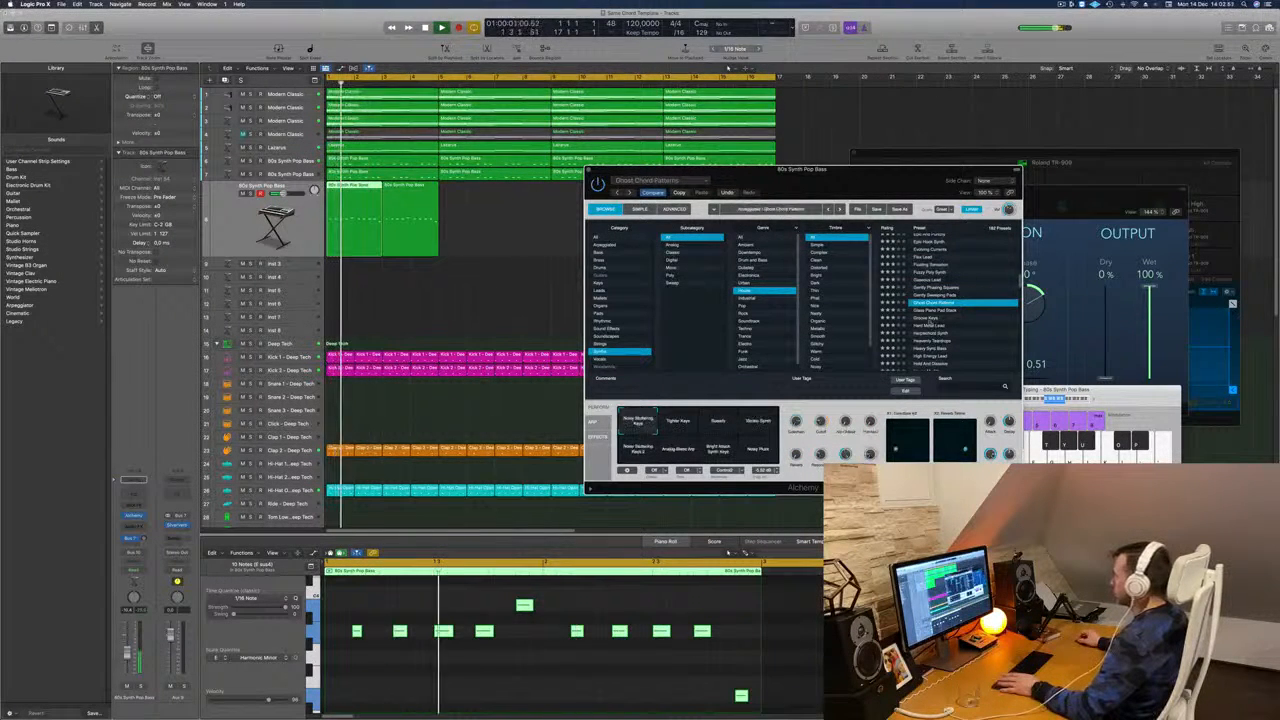
pyautogui.click(930, 318)
pyautogui.scroll(-2, 958, 344)
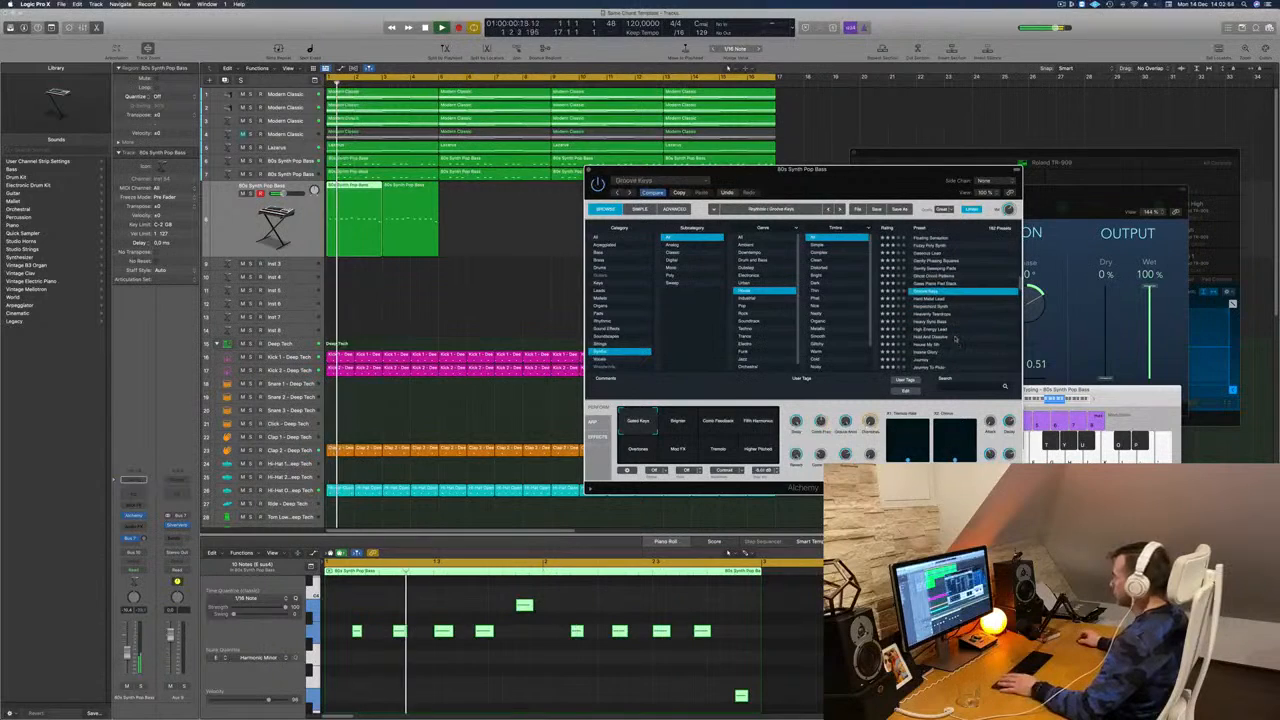
# Step: Uncover the arrangement and duplicate the riff regions to bar 5 and bar 9 so the riff fills all 16 bars
pyautogui.moveTo(760, 169); pyautogui.dragTo(664, 283)
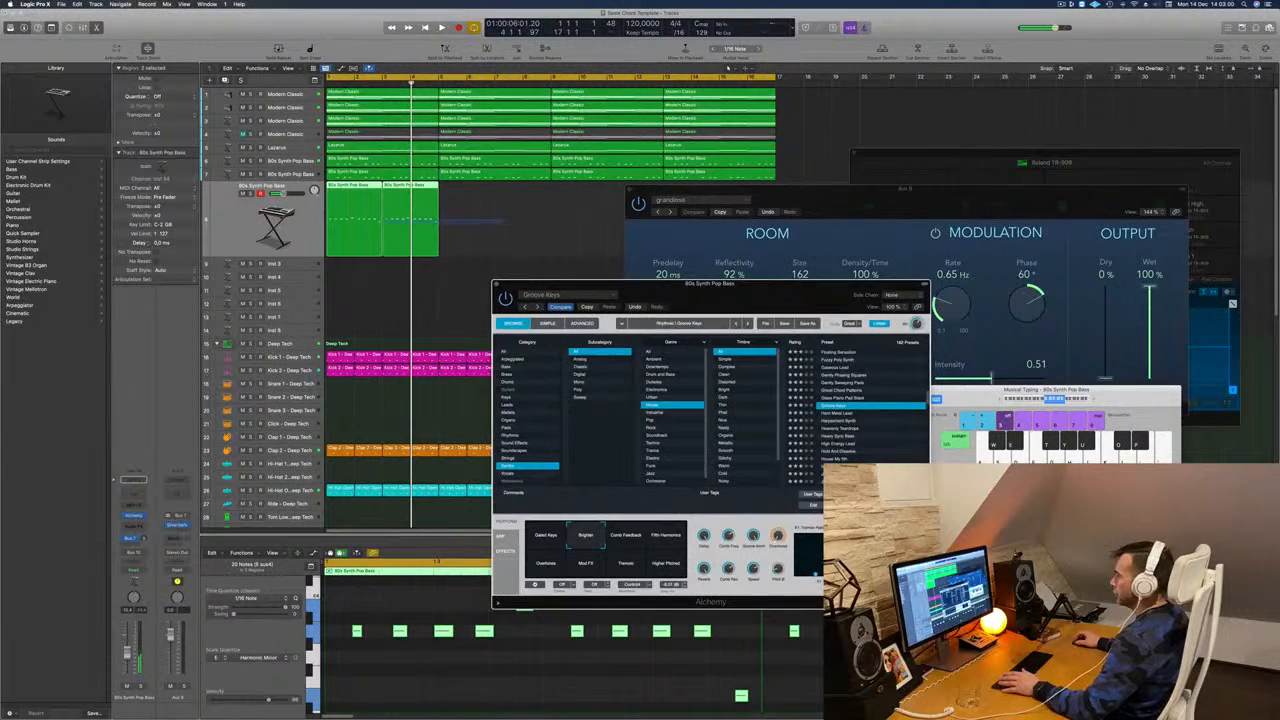
pyautogui.click(355, 185)
pyautogui.moveTo(355, 186); pyautogui.dragTo(470, 200)
pyautogui.moveTo(720, 190); pyautogui.dragTo(888, 277)
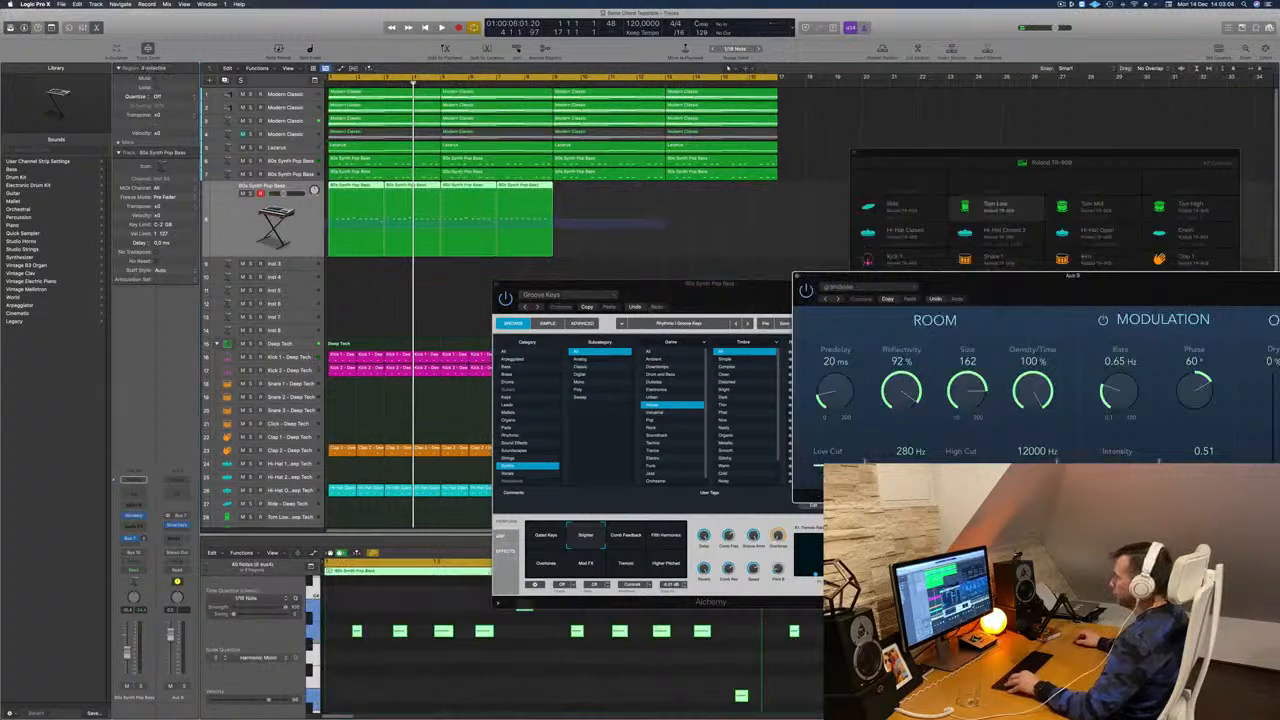
pyautogui.moveTo(494, 201); pyautogui.dragTo(577, 204)
# Step: Audition the Fifth Harmonics snapshot of Groove Keys and the Harpsichord Synth preset against the full arrangement
pyautogui.press('space')
pyautogui.moveTo(706, 287); pyautogui.dragTo(726, 211)
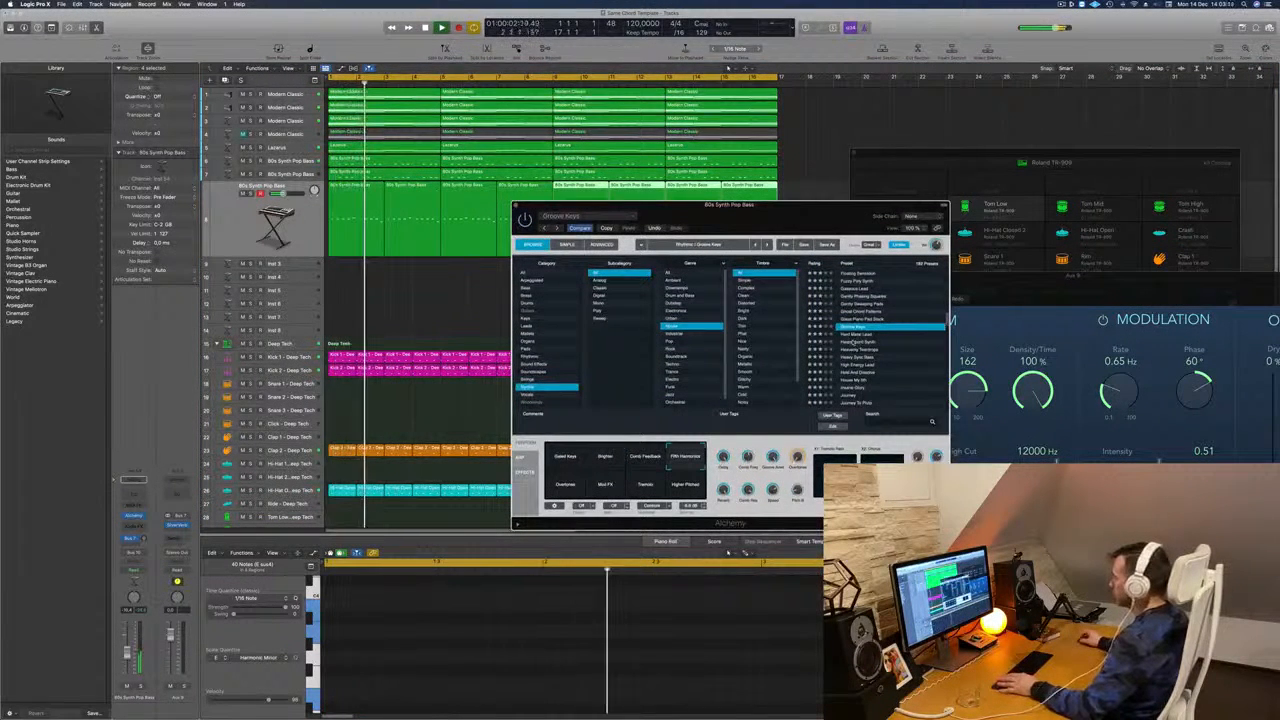
pyautogui.moveTo(815, 223); pyautogui.dragTo(789, 223)
pyautogui.press('Down')
pyautogui.press('Down')
pyautogui.press('Return')
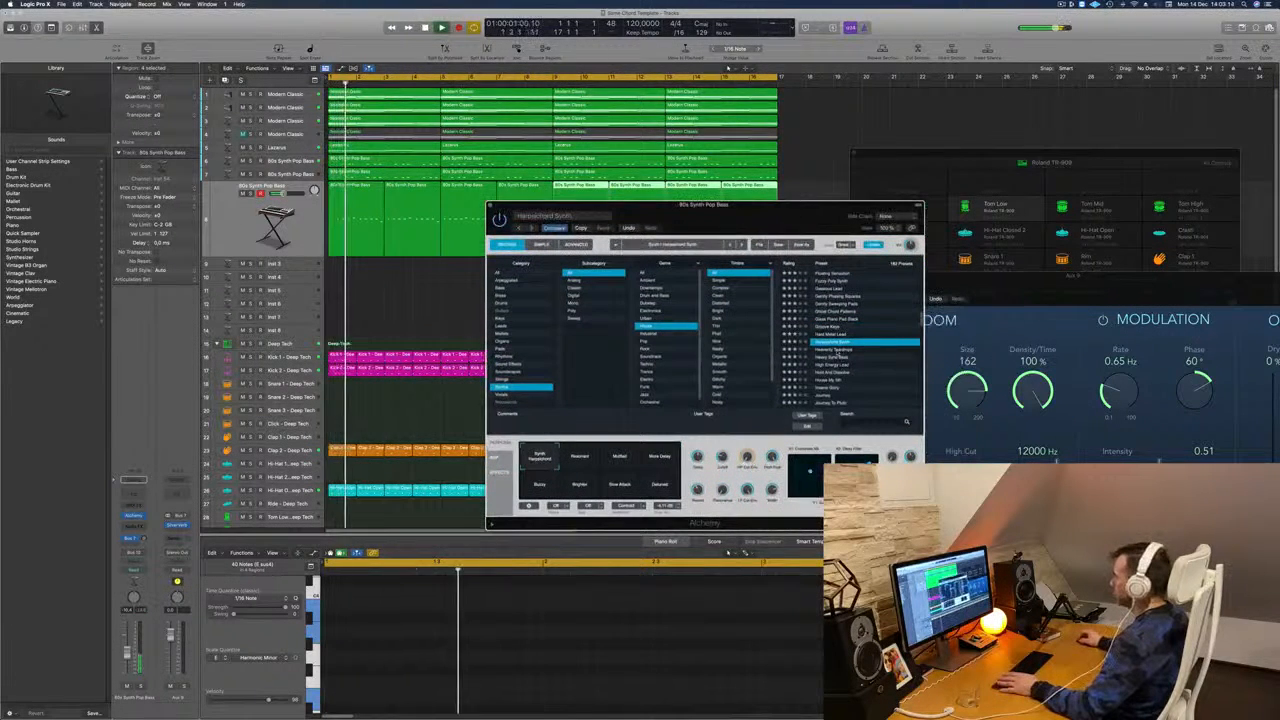
# Step: Load the Heavenly Teardrops preset with its Noisy snapshot on the riff track and raise the track's volume slightly
pyautogui.press('Down')
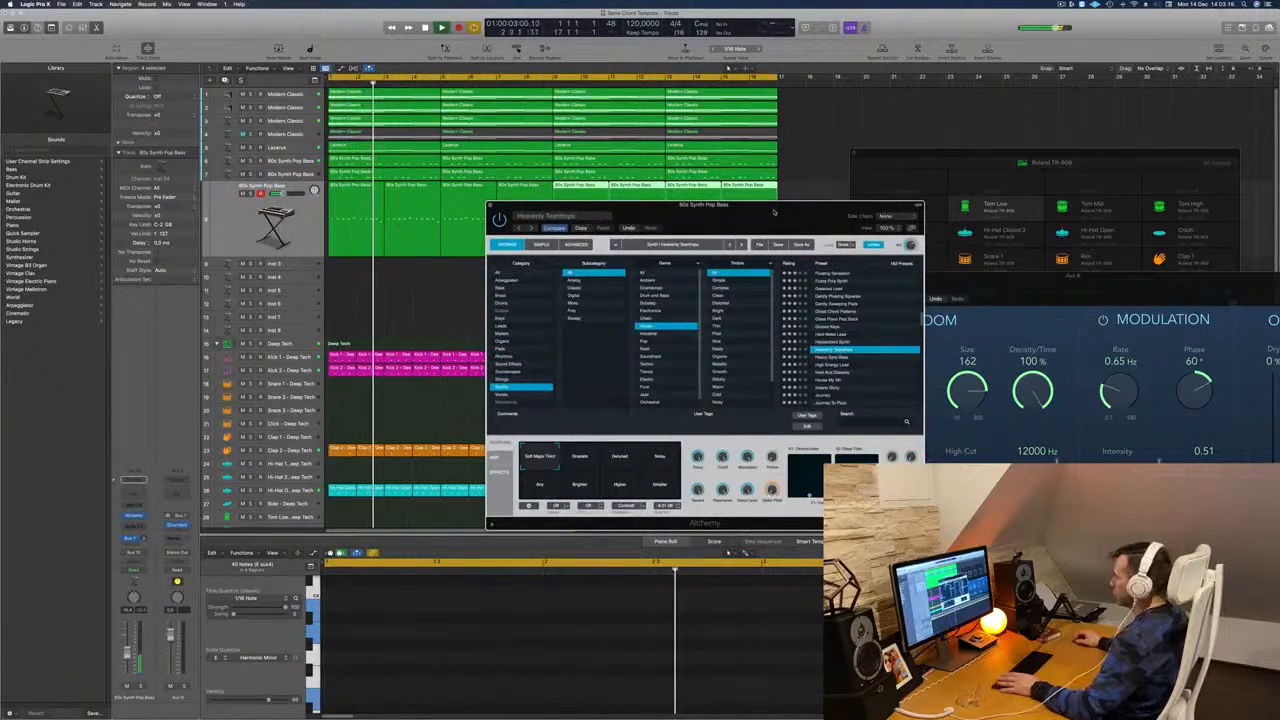
pyautogui.moveTo(625, 326); pyautogui.dragTo(641, 322)
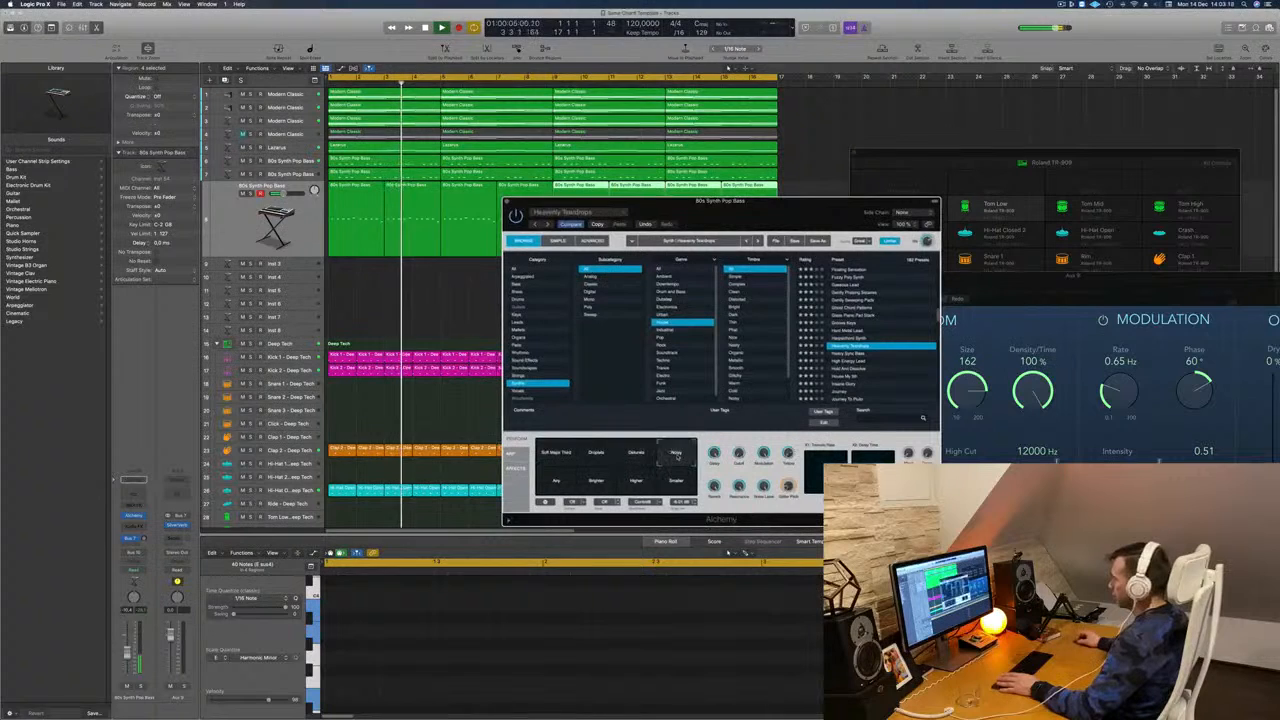
pyautogui.press('Return')
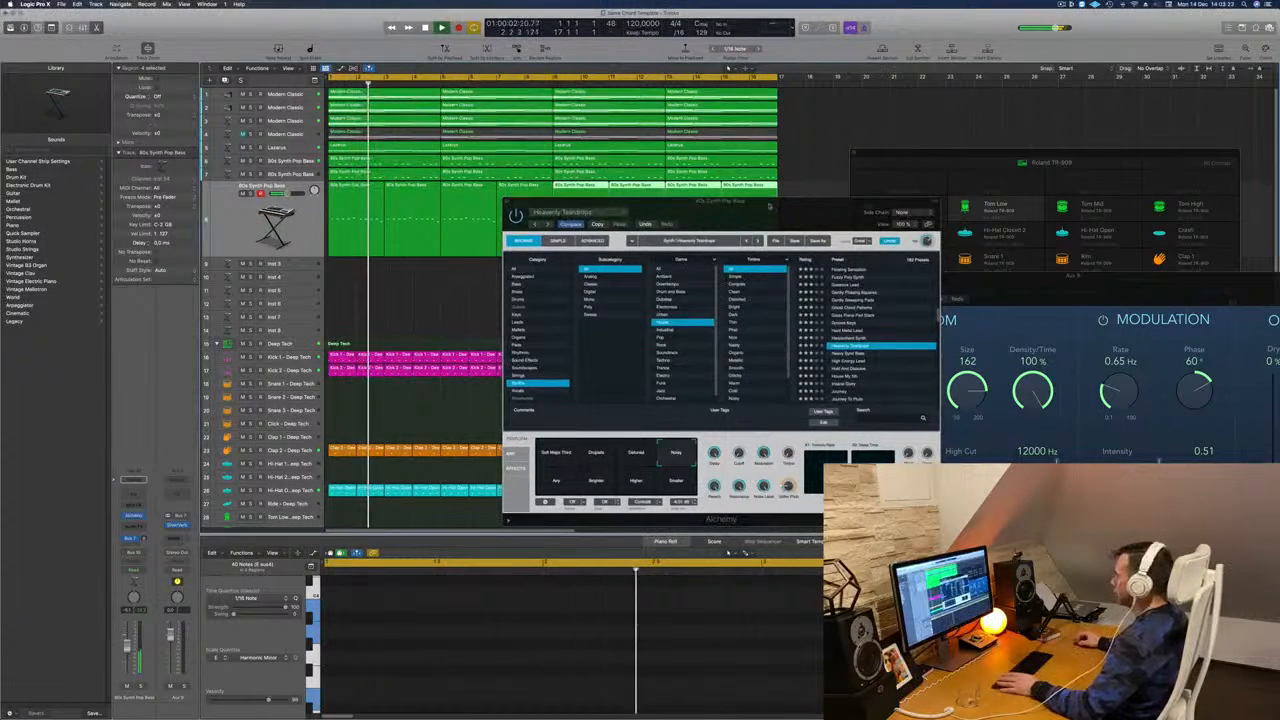
pyautogui.moveTo(771, 207); pyautogui.dragTo(798, 148)
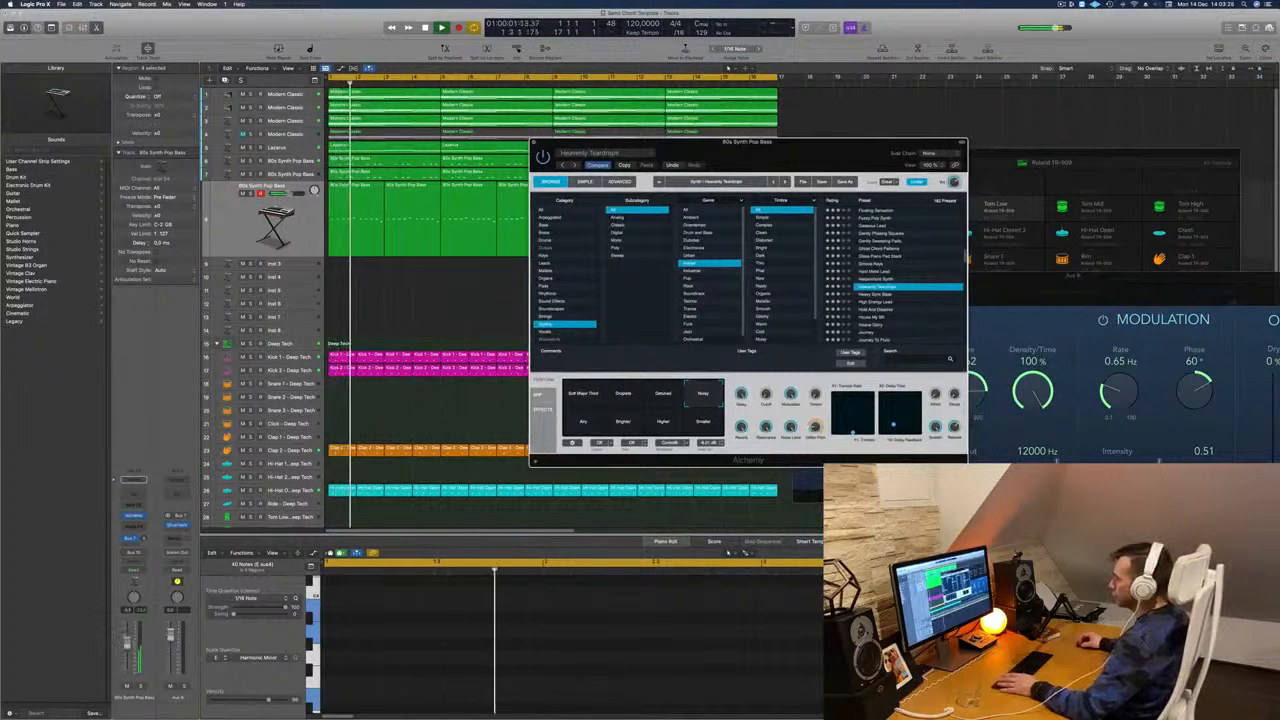
pyautogui.moveTo(127, 646); pyautogui.dragTo(127, 642)
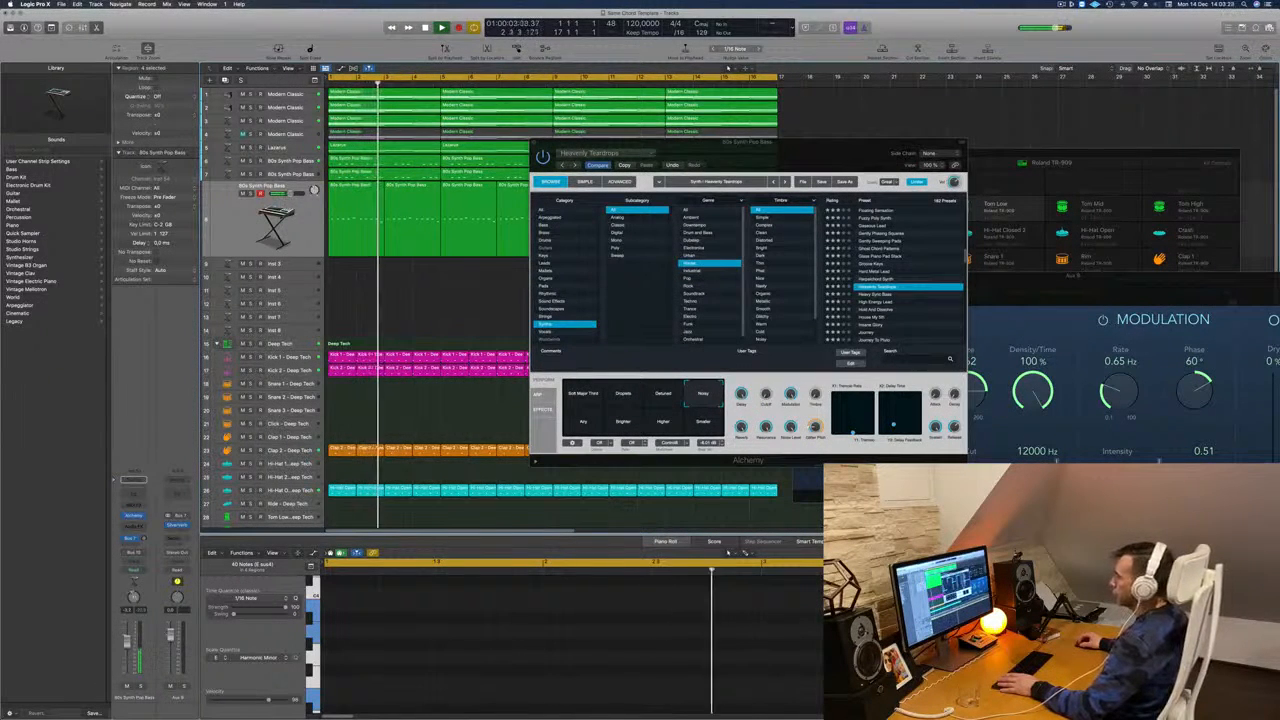
# Step: Compare the Smaller, Higher and Brighter snapshots of Heavenly Teardrops from bar 1 and switch to Airy
pyautogui.press('Return')
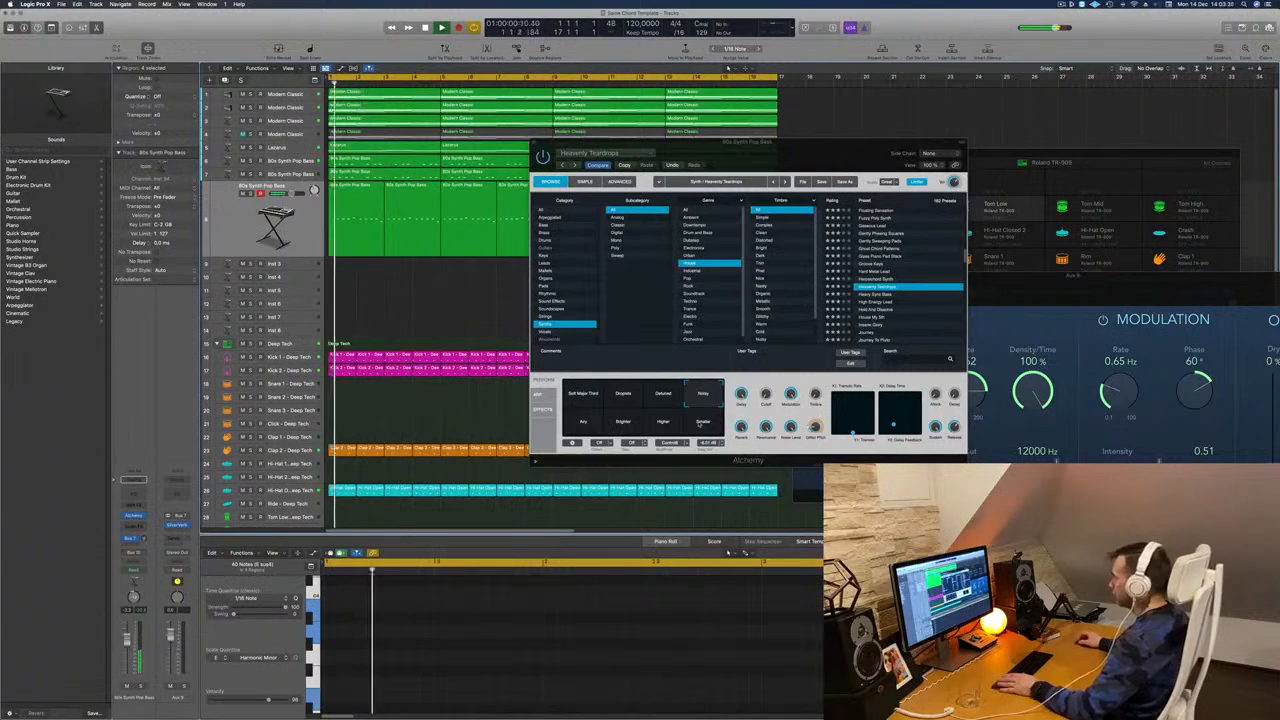
pyautogui.click(704, 424)
pyautogui.click(664, 427)
pyautogui.click(623, 424)
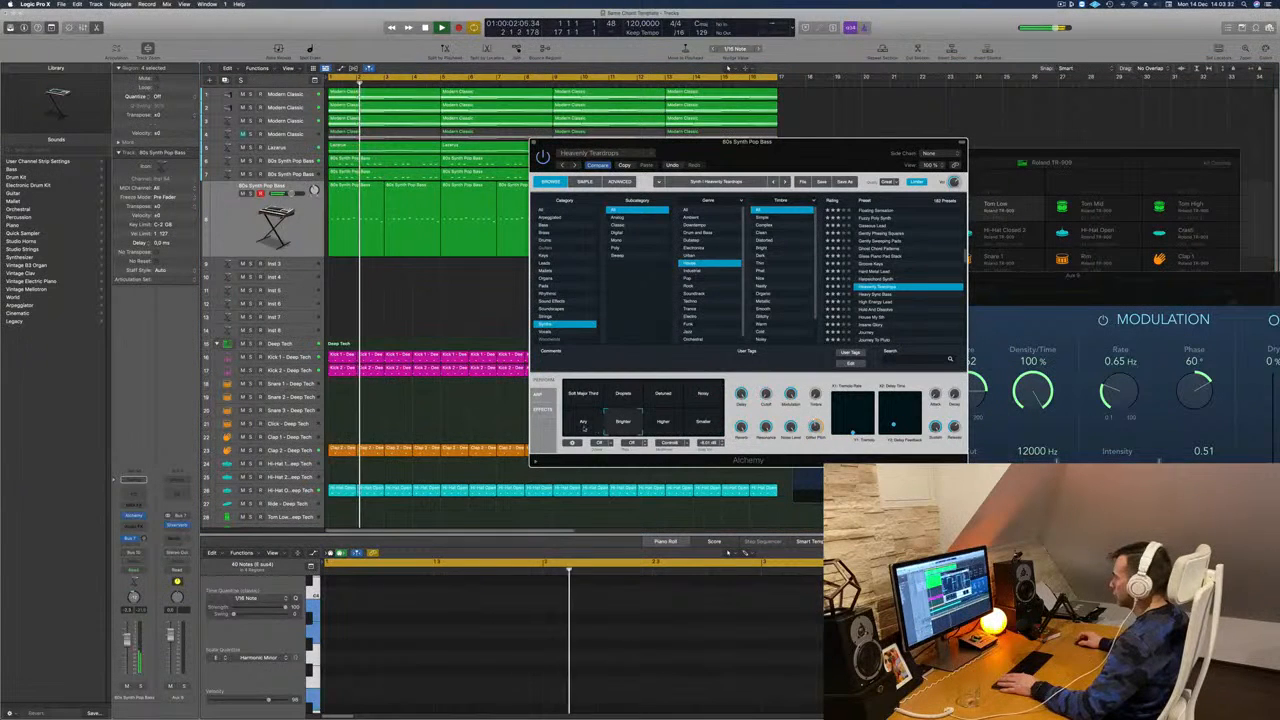
pyautogui.click(584, 424)
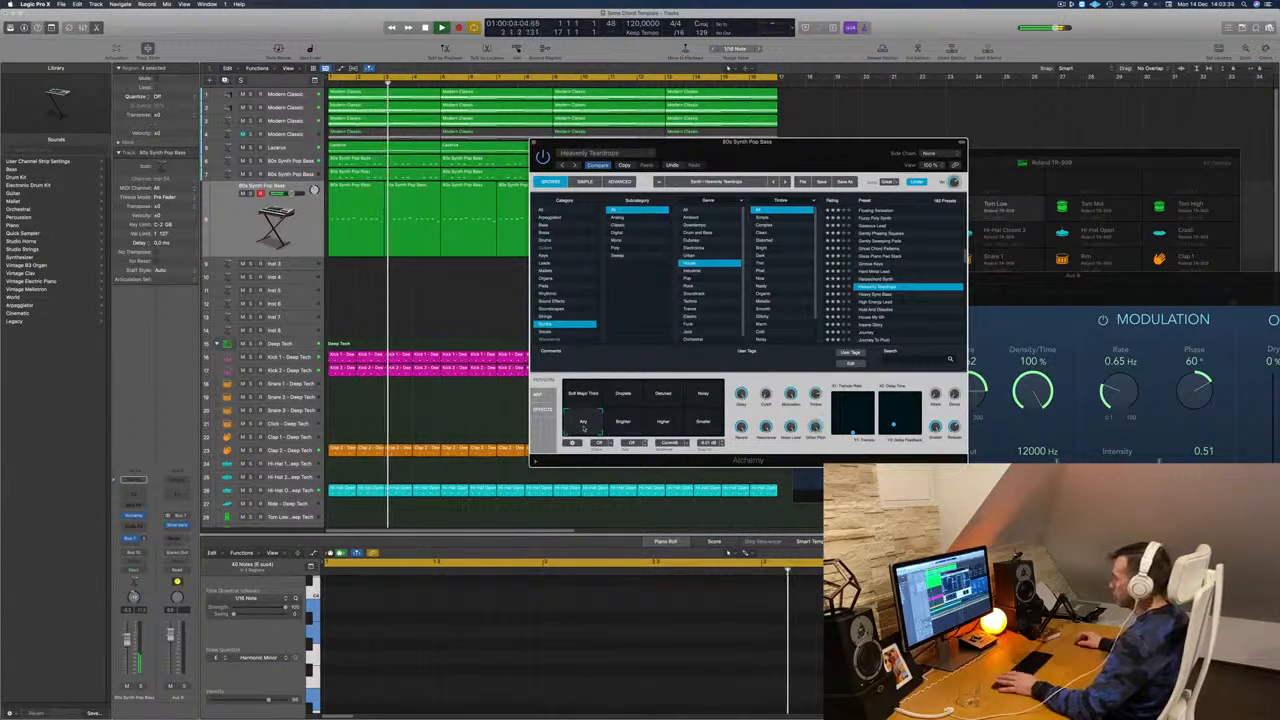
# Step: Switch Heavenly Teardrops back to the Noisy snapshot, replay from bar 1 and move the Alchemy window off the riff regions
pyautogui.click(702, 393)
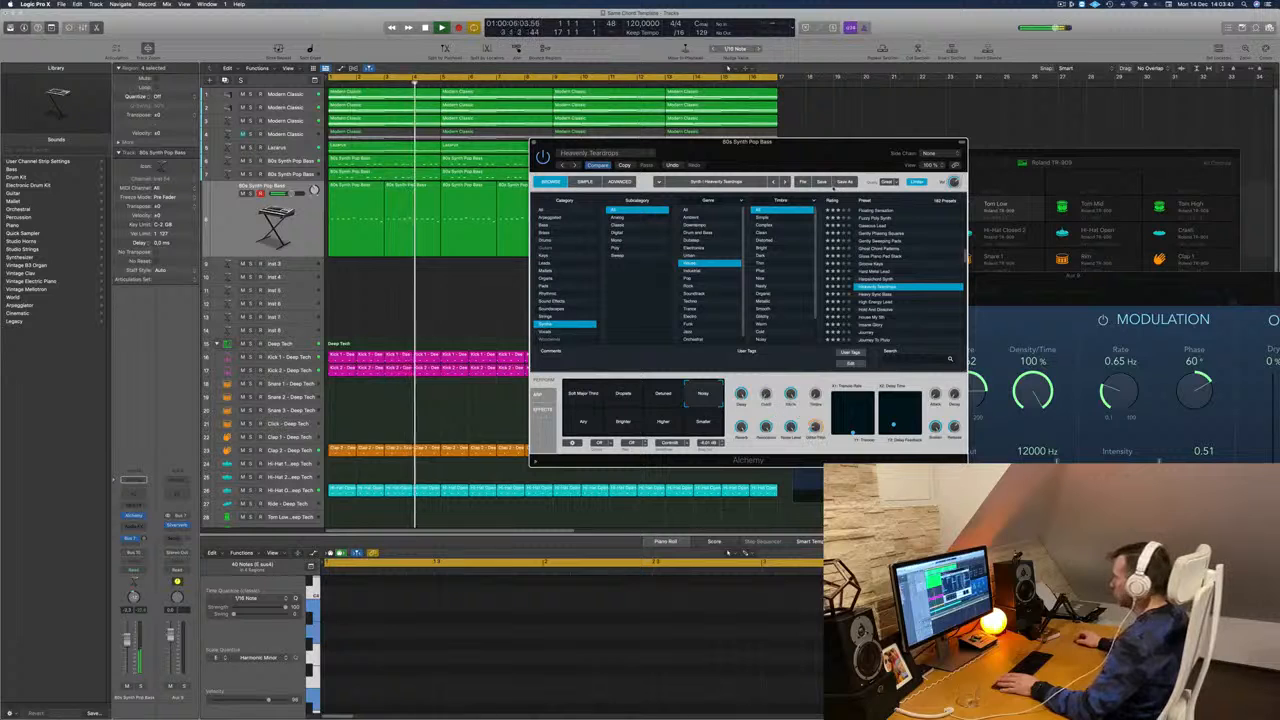
pyautogui.moveTo(788, 408); pyautogui.dragTo(823, 393)
pyautogui.press('Return')
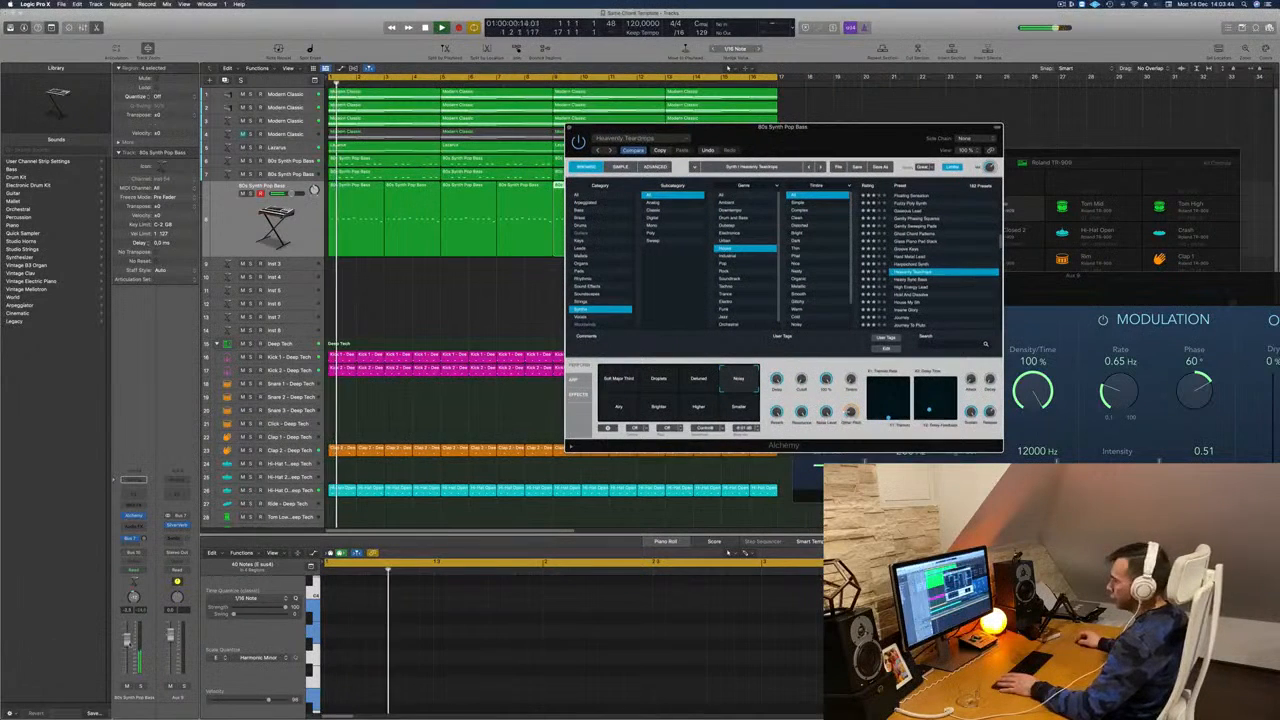
pyautogui.click(23, 664)
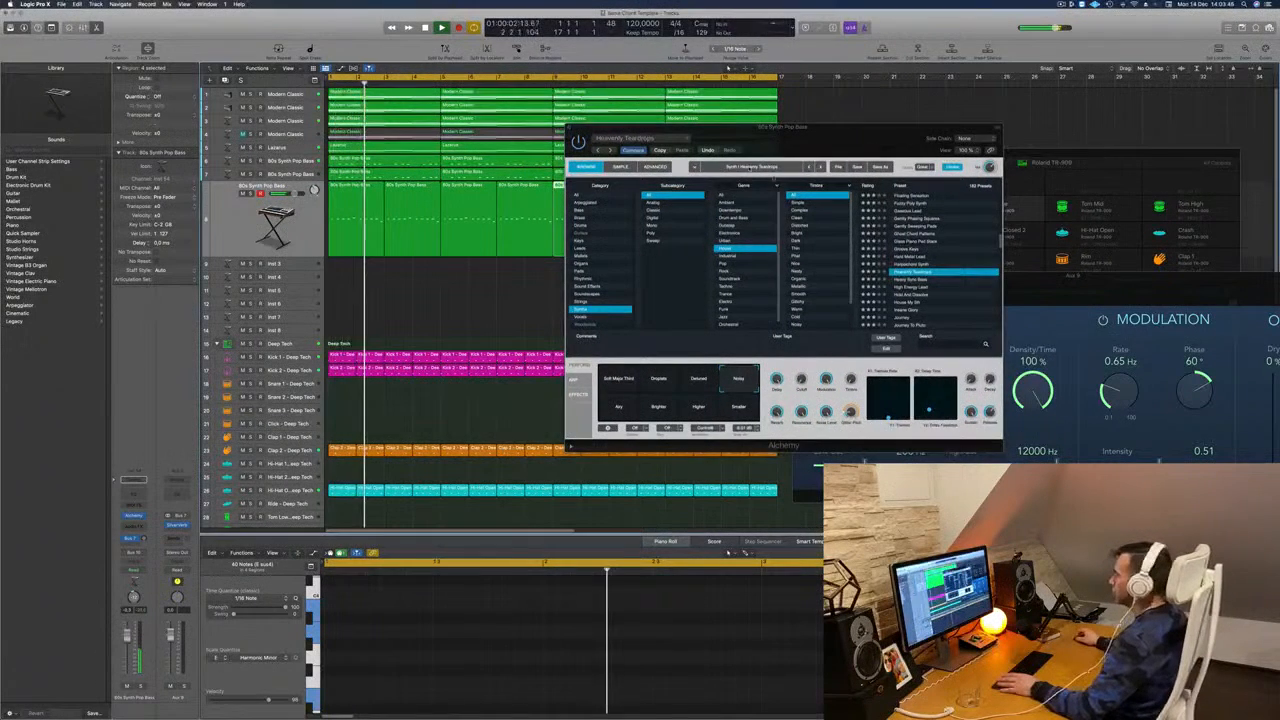
pyautogui.moveTo(766, 152); pyautogui.dragTo(885, 178)
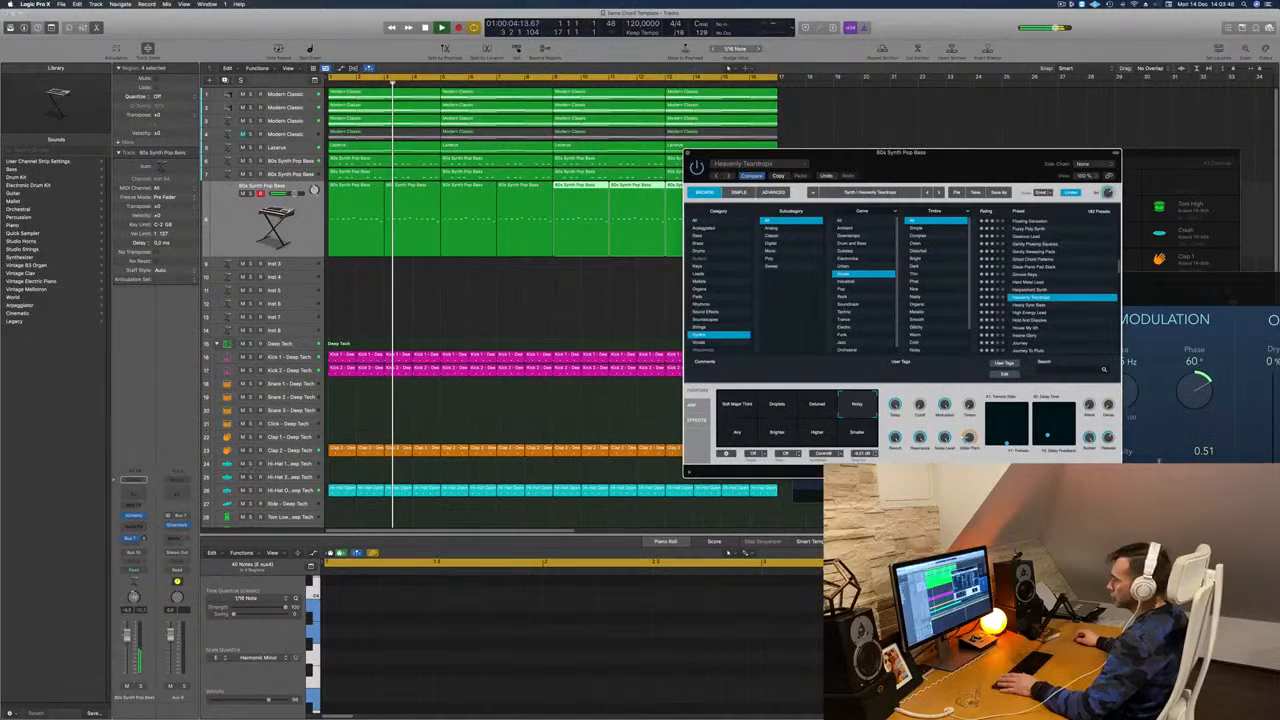
# Step: Raise the riff track's Bus 7 send slightly and, with the mixer shown, copy the track's compressor onto the aux channel
pyautogui.press('Return')
pyautogui.moveTo(144, 540); pyautogui.dragTo(144, 532)
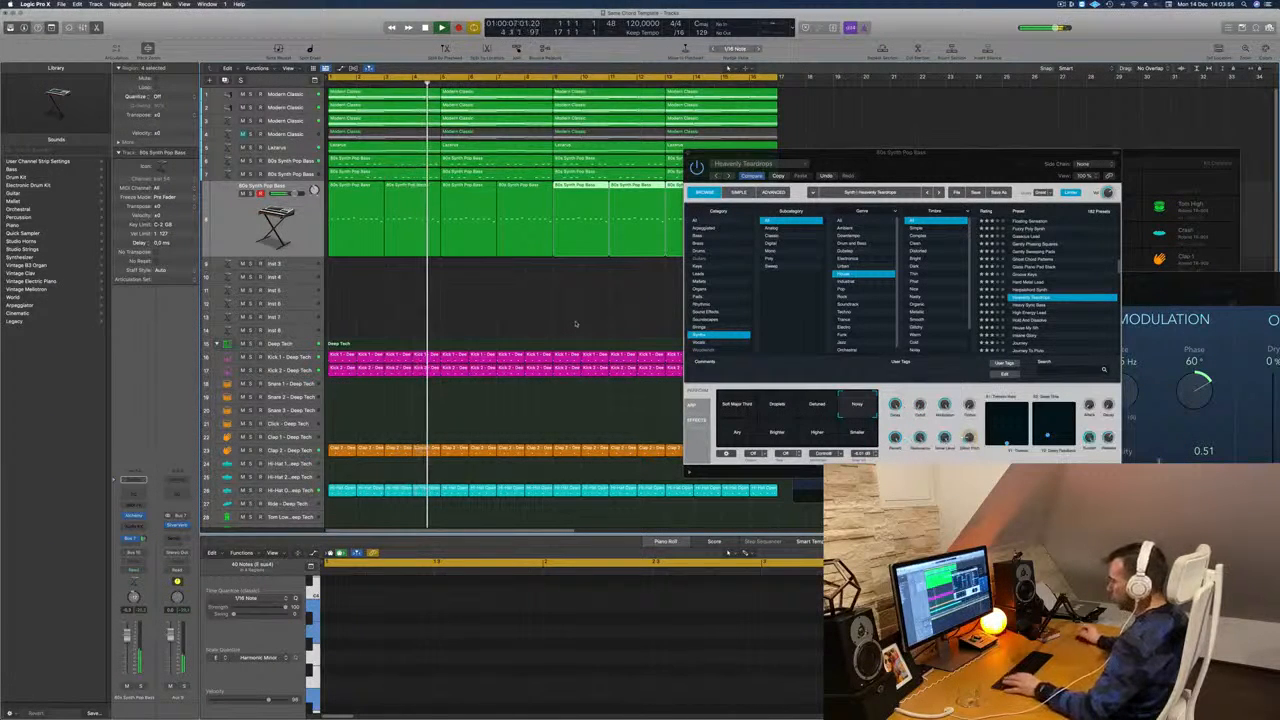
pyautogui.press('x')
pyautogui.press('Return')
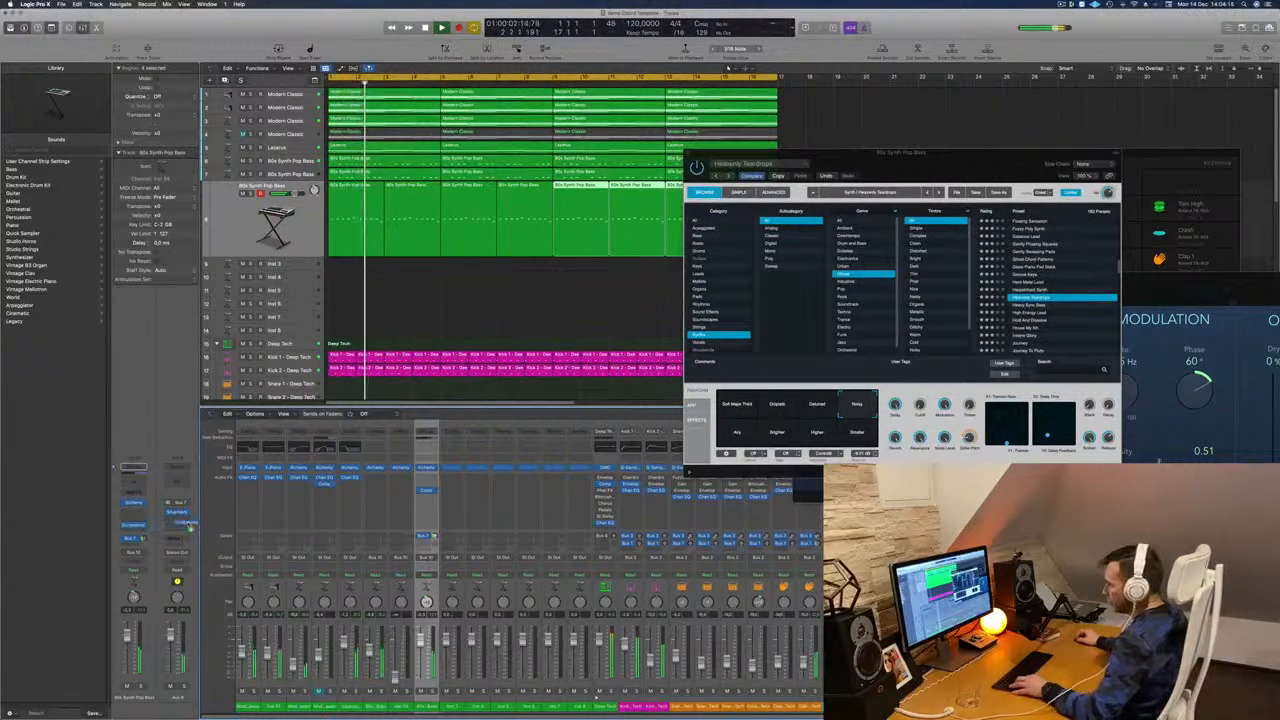
pyautogui.press('space')
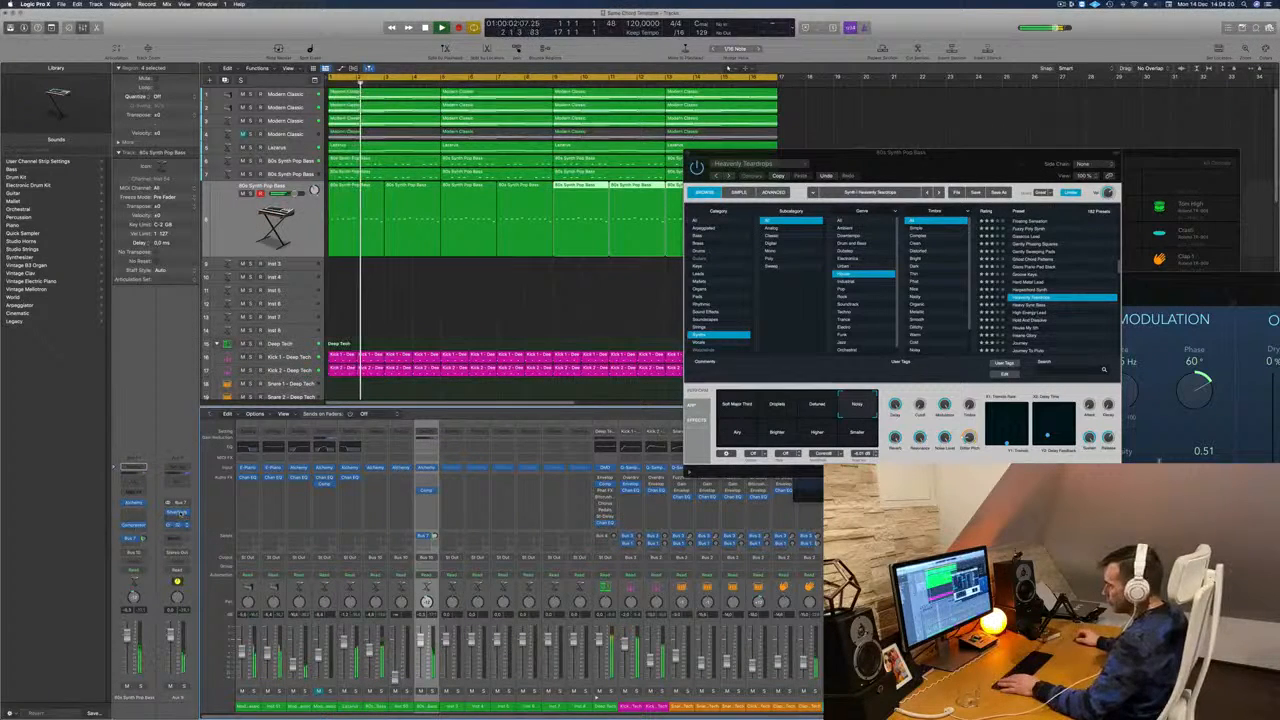
# Step: Uncover the arrangement, select all regions of the riff track and listen to the full arrangement from bar 1
pyautogui.moveTo(961, 157); pyautogui.dragTo(953, 227)
pyautogui.click(244, 225)
pyautogui.press('Return')
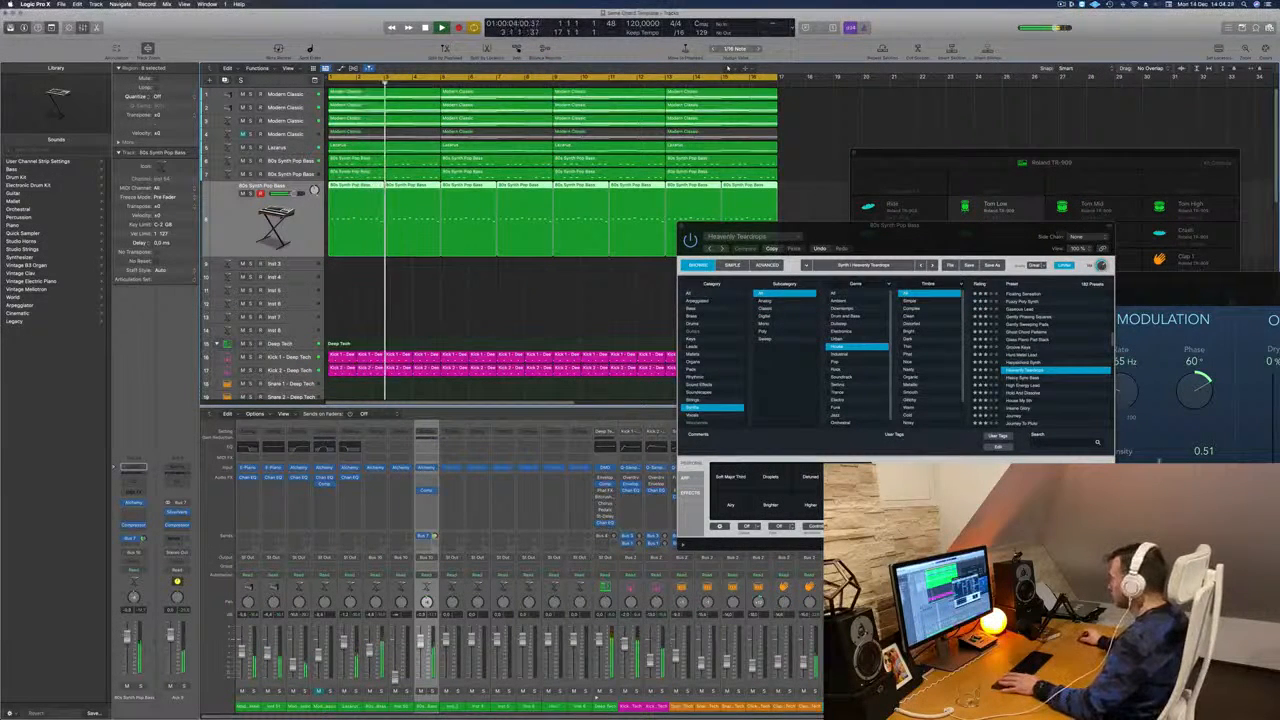
pyautogui.click(894, 226)
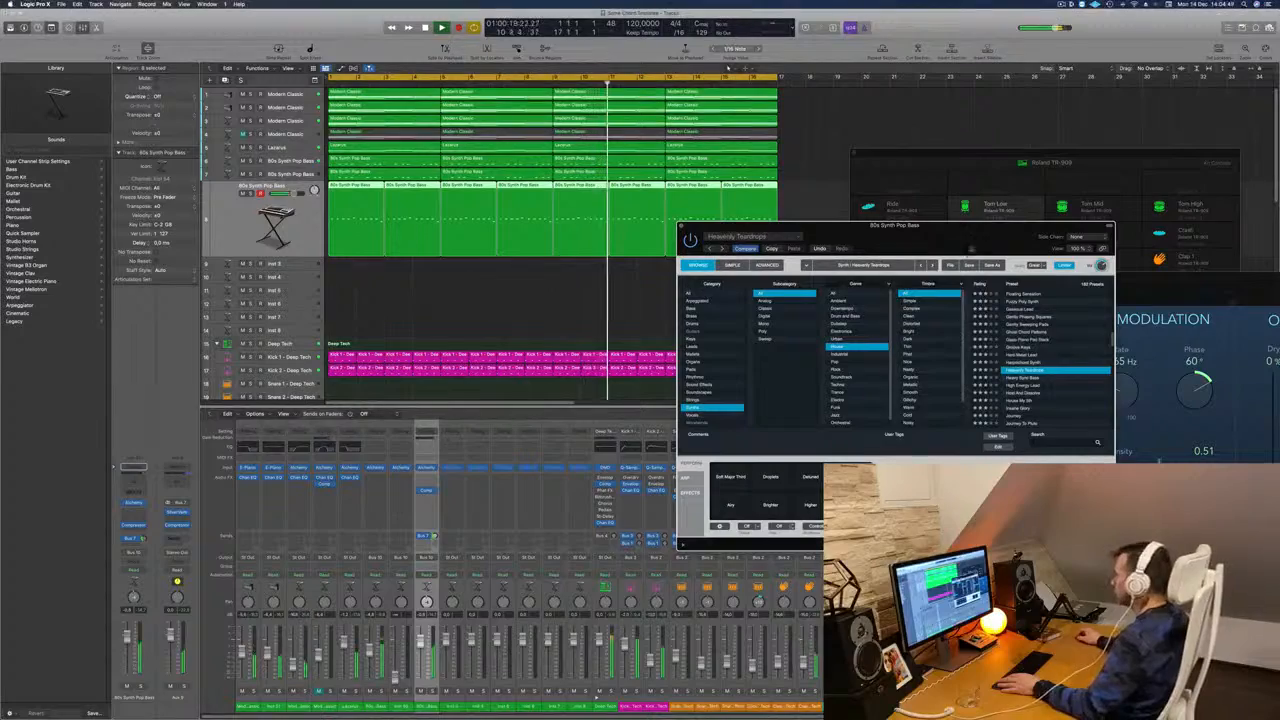
pyautogui.moveTo(819, 225); pyautogui.dragTo(785, 261)
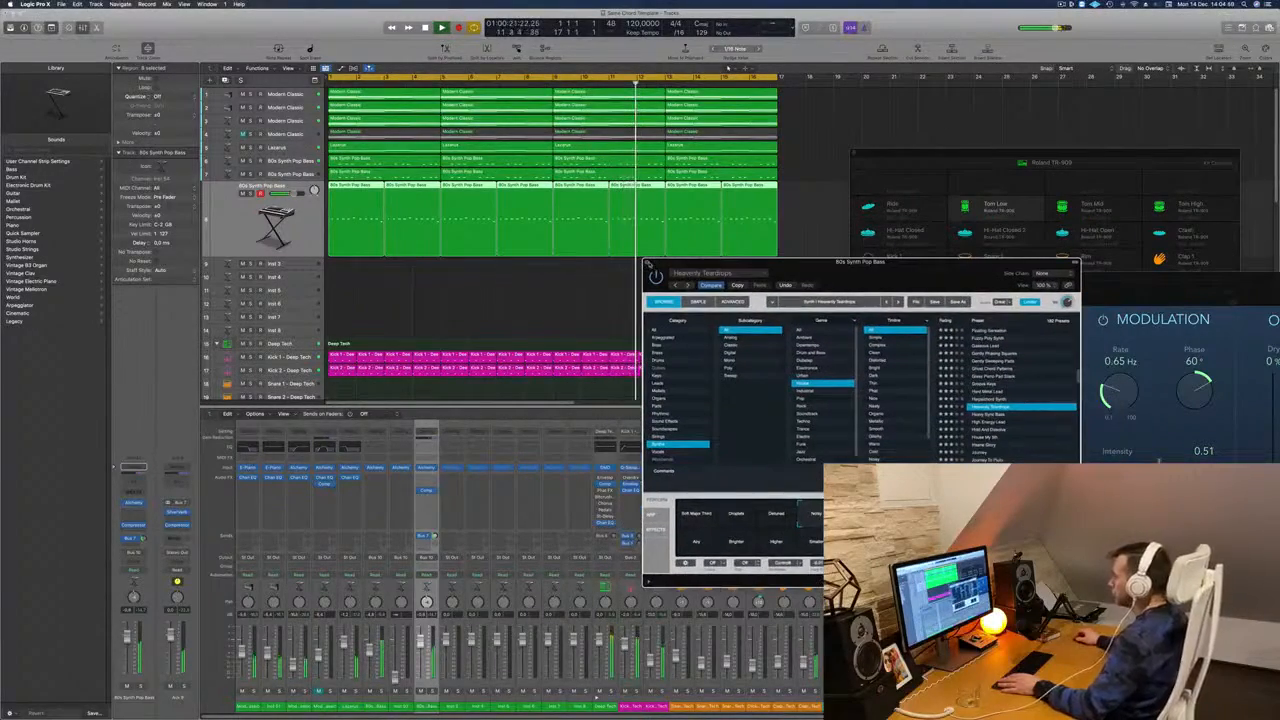